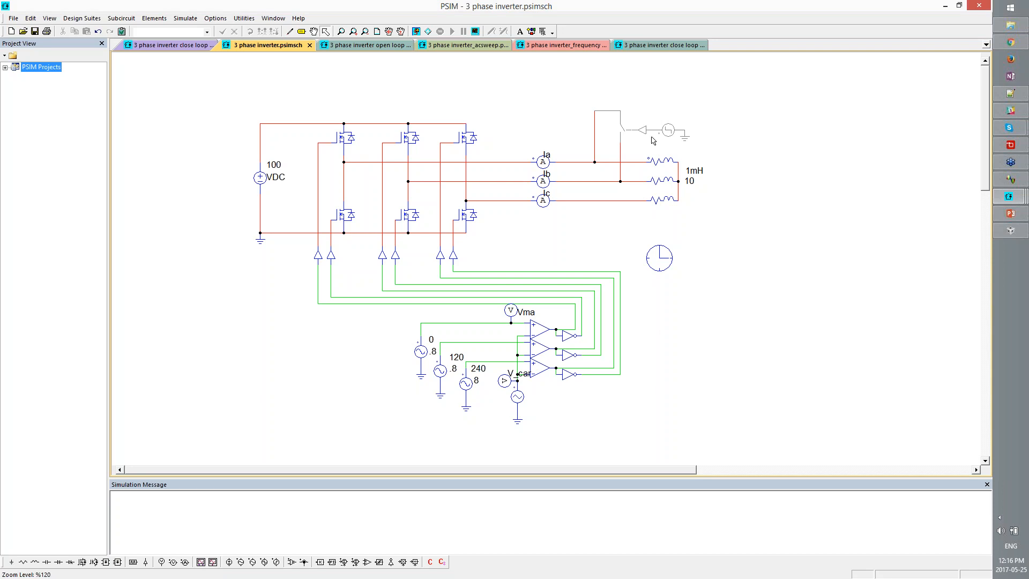
Run the inverter simulation and plot the phase currents Ia, Ib and Ic in Simview
left_click(413, 35)
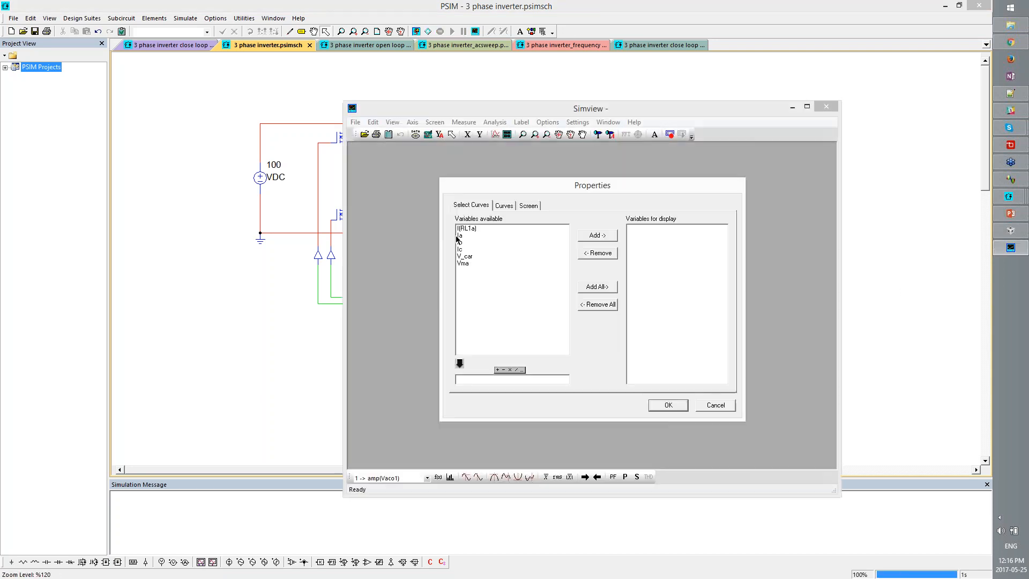
left_click(468, 235)
left_click(468, 244)
left_click(471, 237, "ctrl")
left_click(470, 250, "ctrl")
left_click(602, 239)
left_click(669, 405)
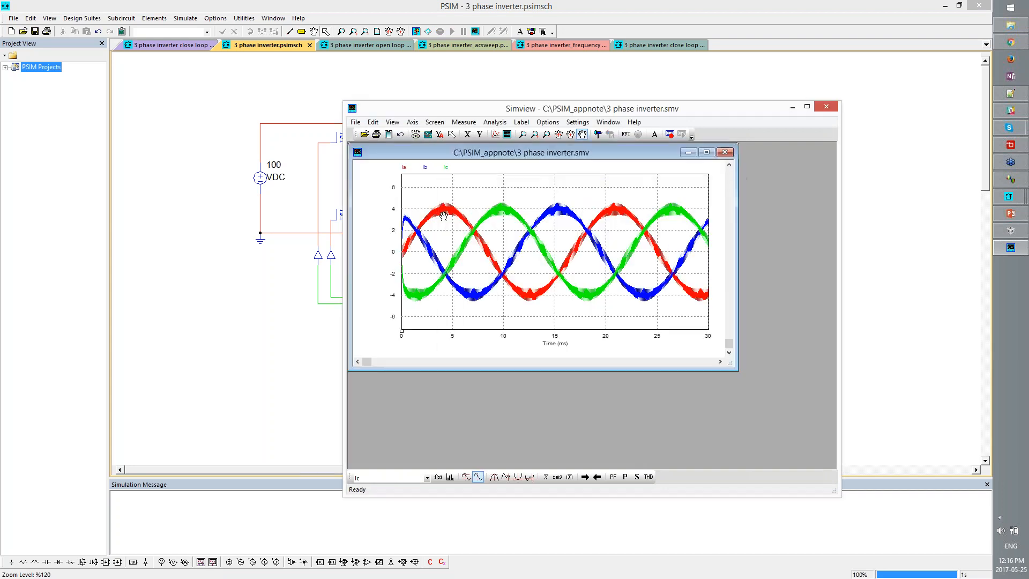
Set the three-phase RL load's resistance to 5 and its inductance to 5m
left_click_drag(644, 124, 620, 279)
double_click(662, 183)
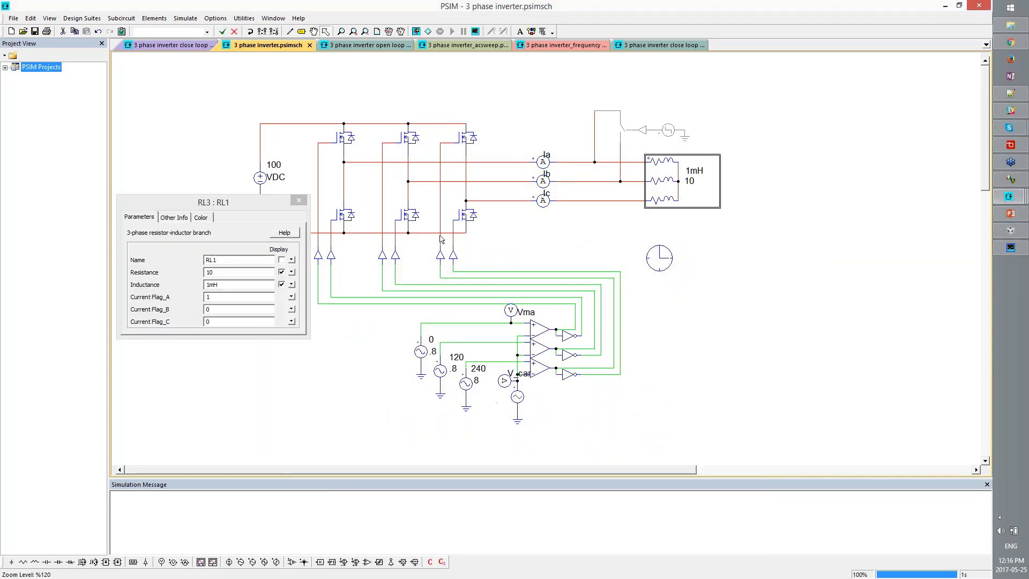
double_click(210, 273)
type("5")
key("Tab")
type("5m")
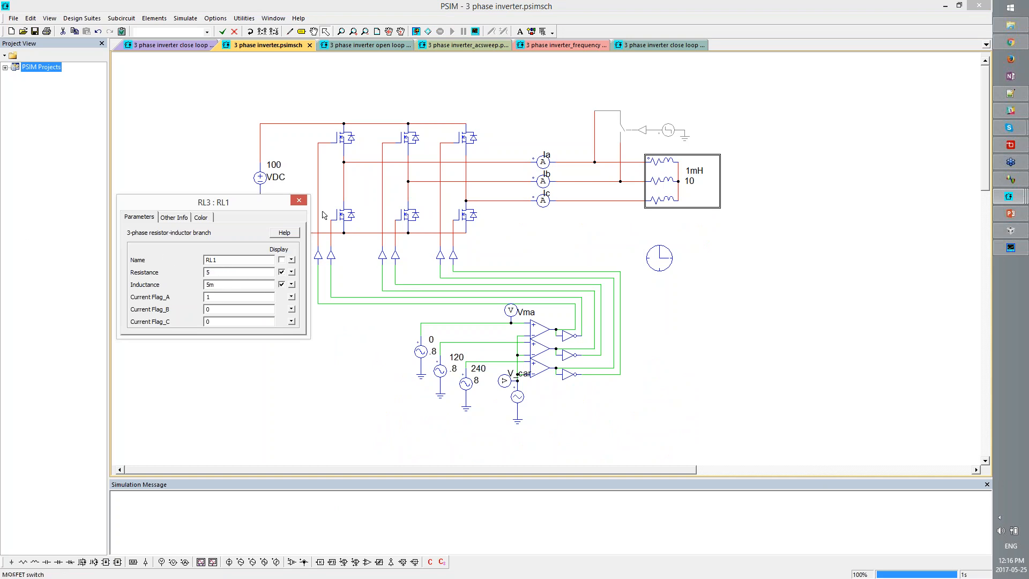
left_click(299, 201)
Rerun the simulation and maximize the current waveform graph to view the phase currents
left_click(416, 31)
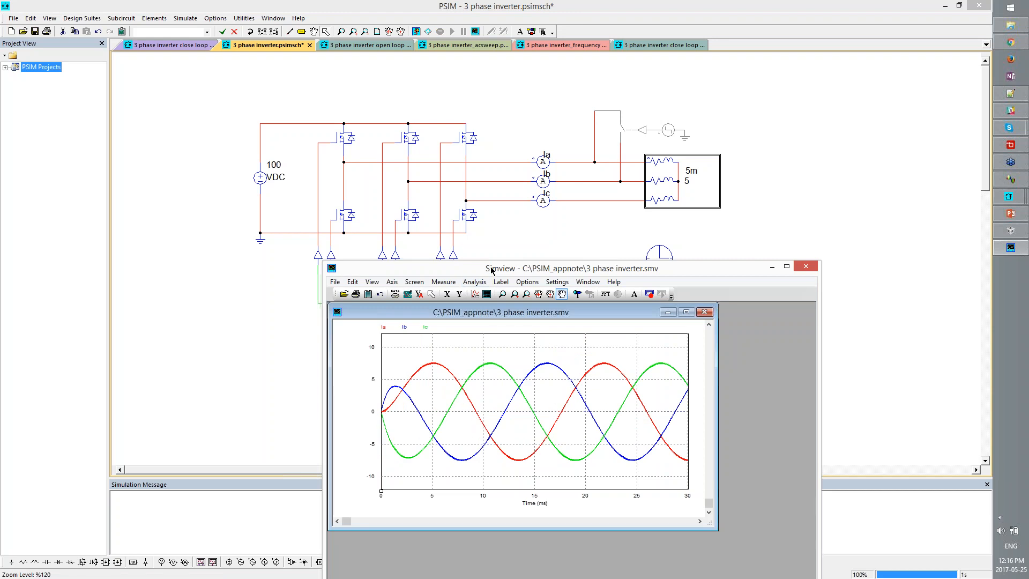
left_click_drag(494, 267, 438, 130)
double_click(450, 176)
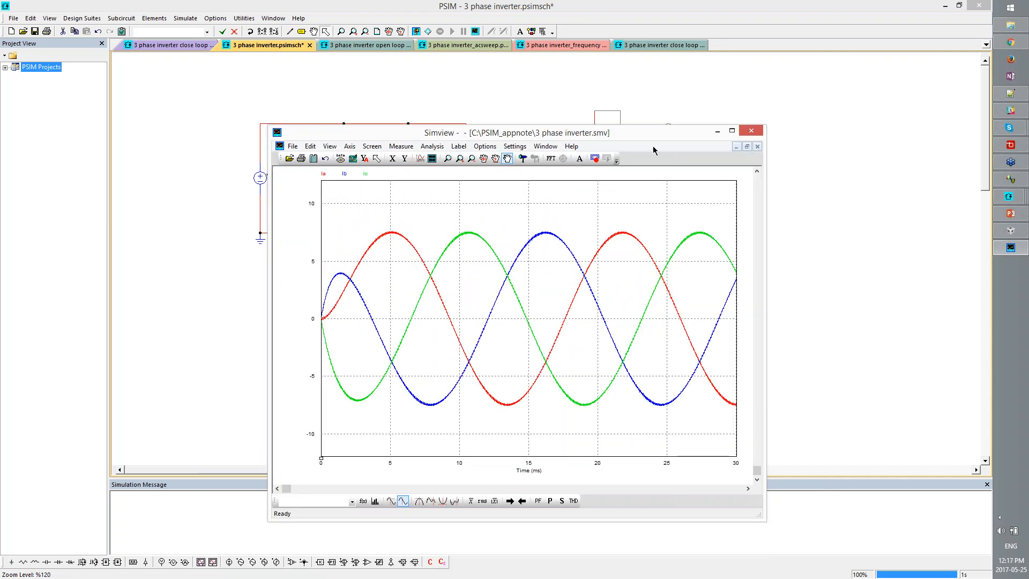
left_click_drag(628, 134, 638, 494)
Examine the three sine modulation sources and the carrier comparator section of the inverter schematic
left_click_drag(398, 315, 494, 427)
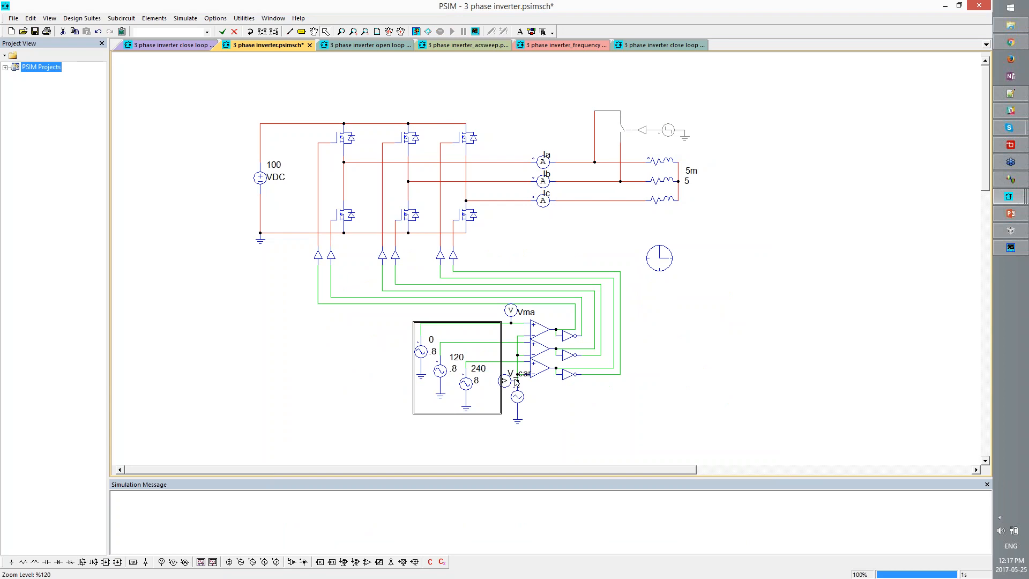
left_click_drag(502, 297, 561, 433)
left_click(727, 394)
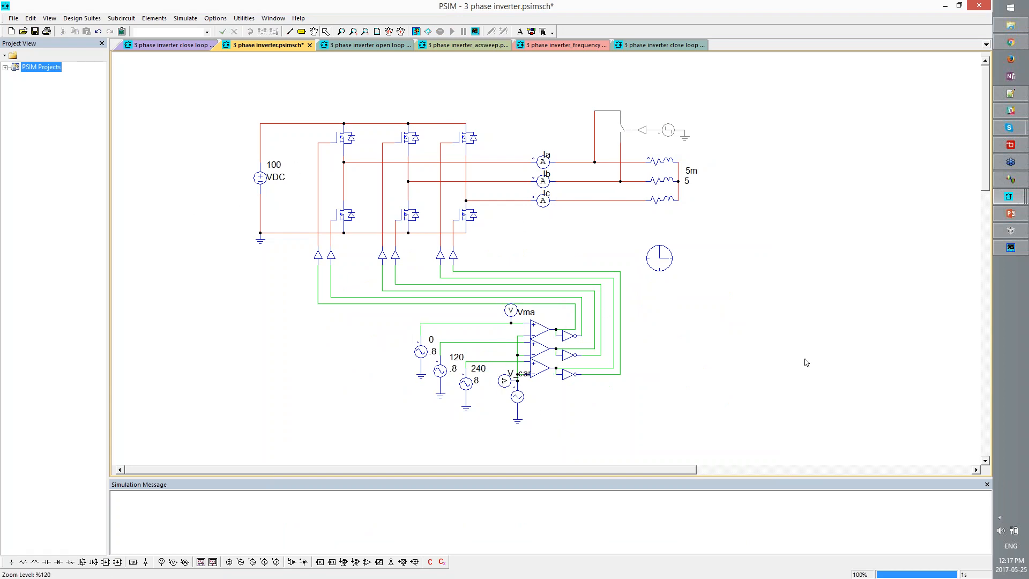
Save the 3 phase inverter schematic and close it
key("ctrl+s")
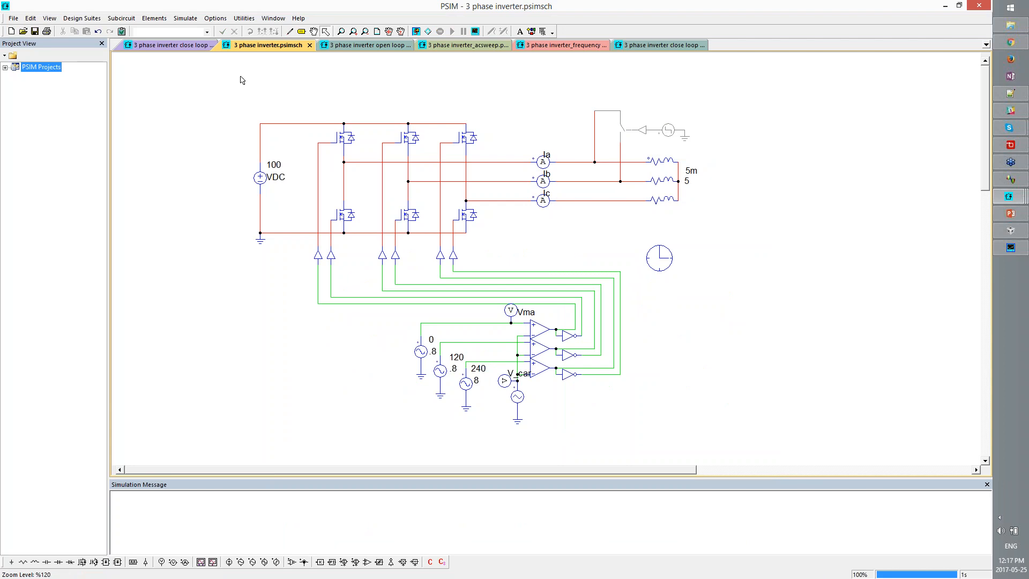
left_click(309, 47)
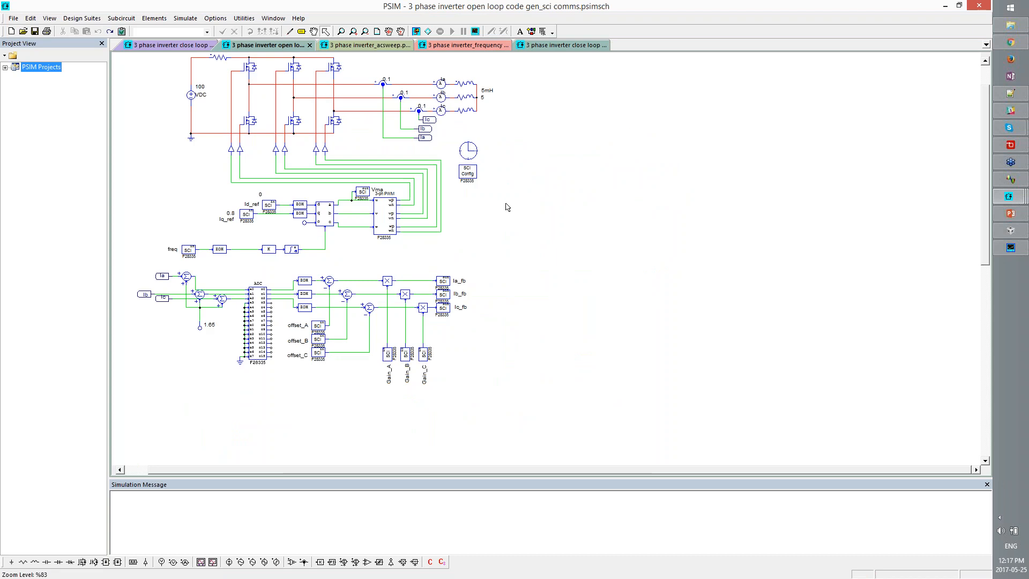
Inspect the parameters of the 3-phase PWM generator block in the open-loop code generation schematic
left_click_drag(506, 204, 655, 281)
scroll(644, 282, "up", 2)
left_click_drag(570, 252, 866, 213)
scroll(866, 214, "down", 1)
left_click_drag(697, 272, 718, 280)
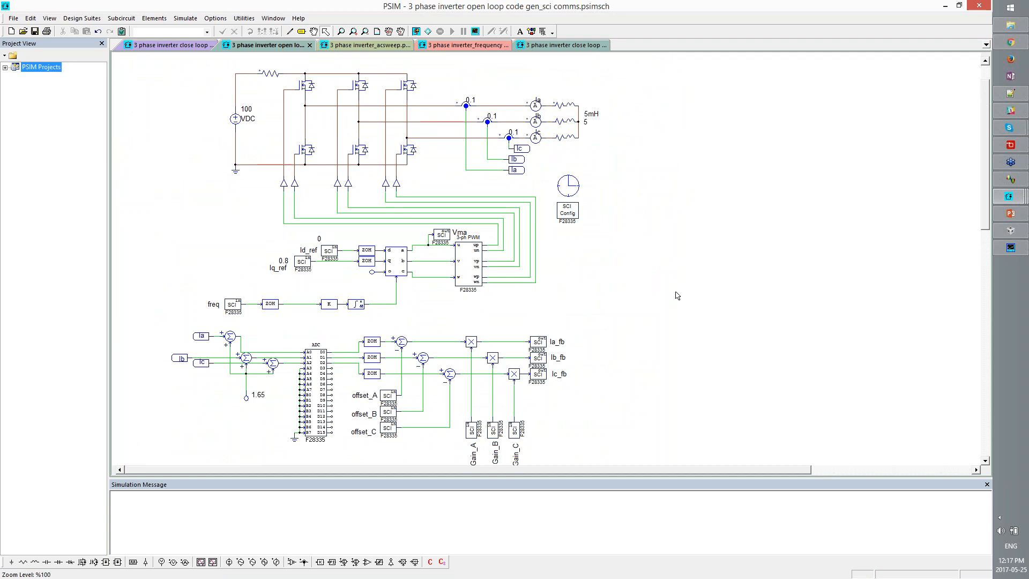
left_click(471, 275)
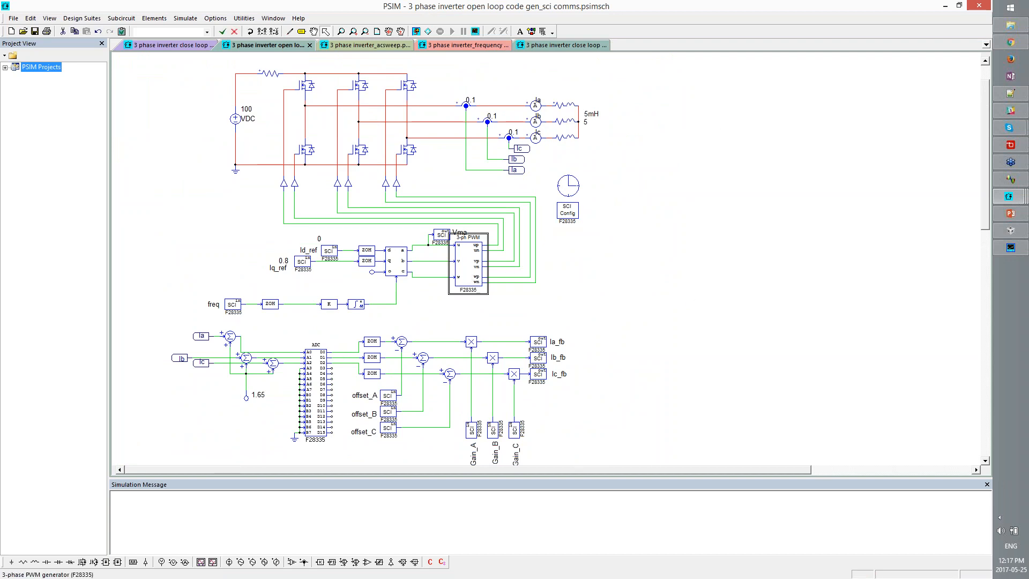
double_click(471, 275)
left_click_drag(406, 207, 843, 156)
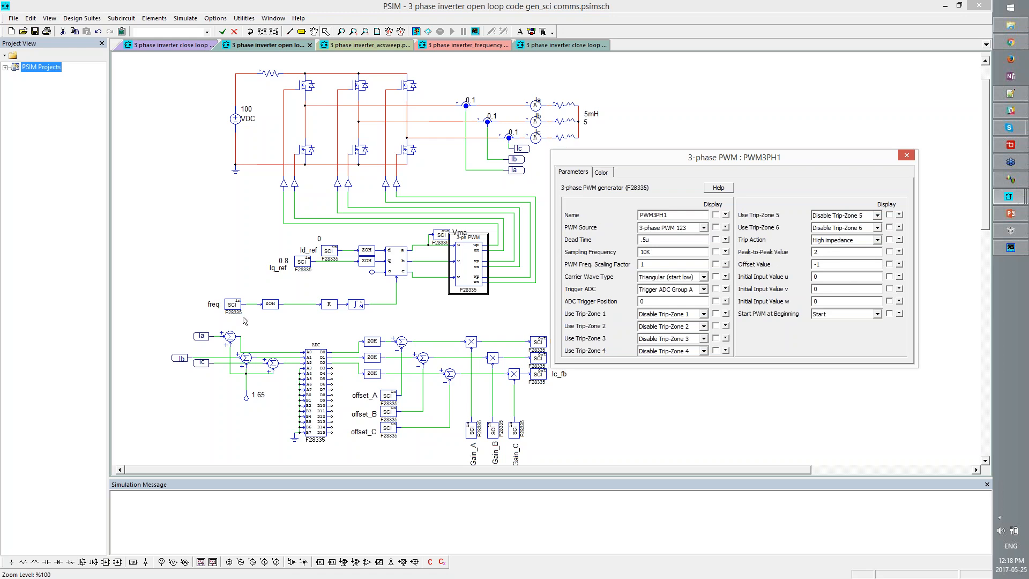
left_click(903, 159)
Inspect the A/D converter's parameters and the offset and gain blocks that scale its outputs
scroll(659, 356, "down", 3)
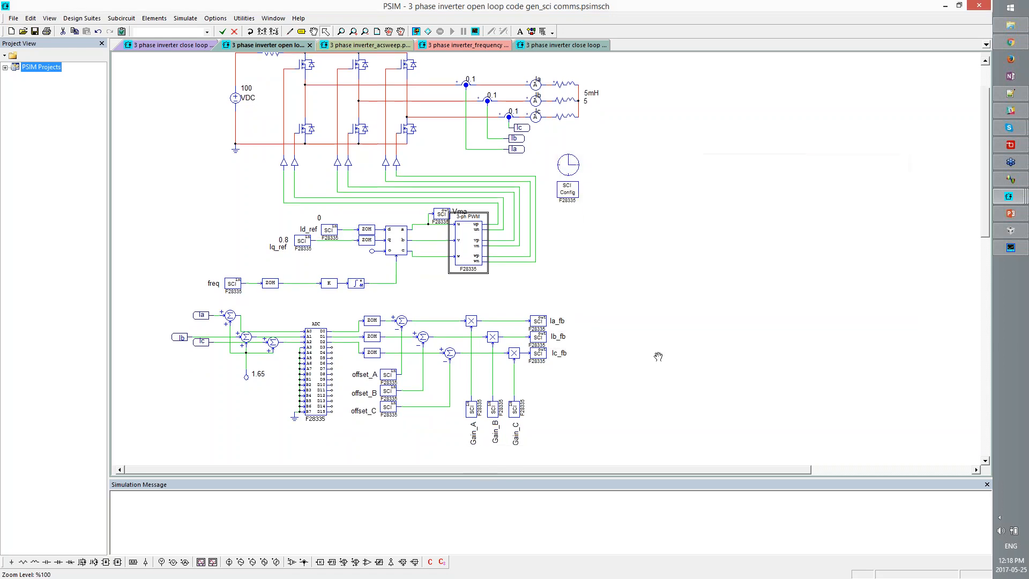
double_click(324, 337)
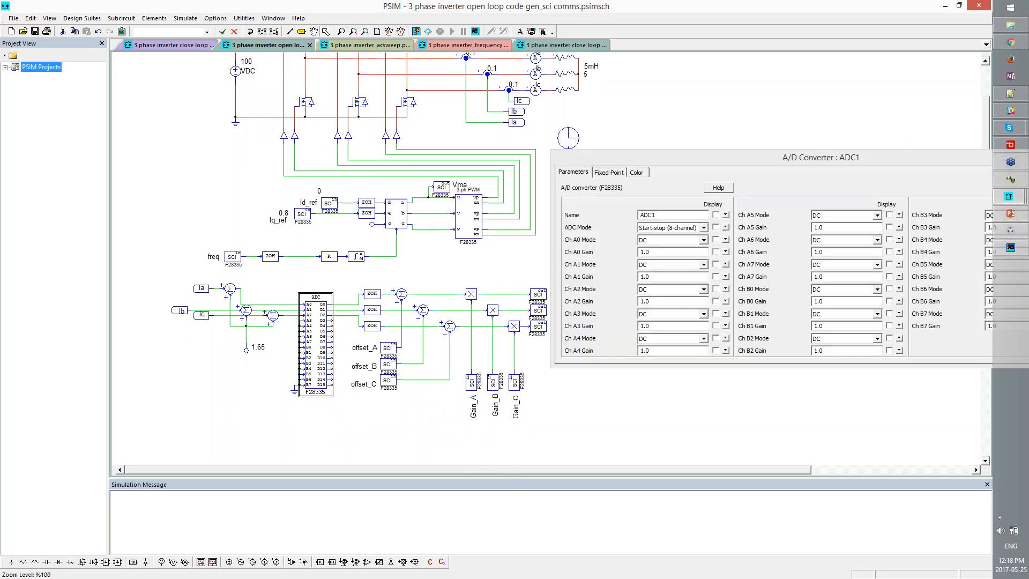
left_click_drag(751, 161, 570, 113)
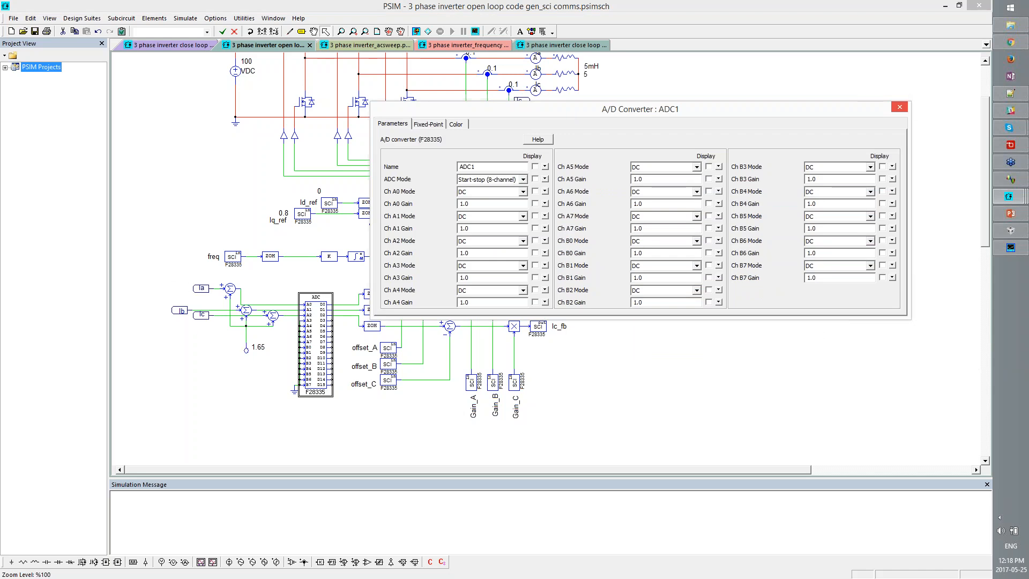
left_click(907, 110)
left_click(415, 265)
left_click_drag(341, 278, 601, 437)
left_click(601, 437)
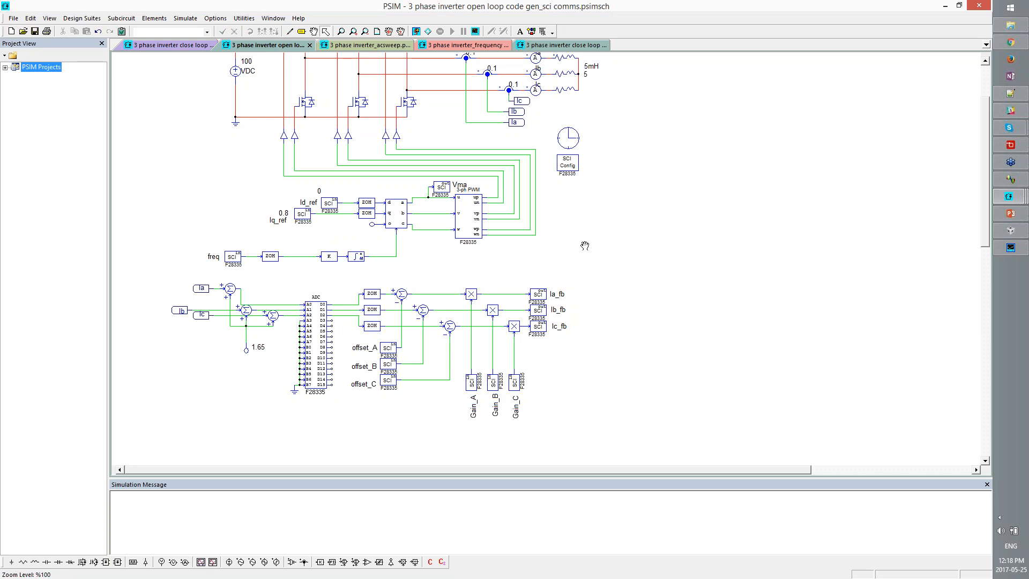
Run the open-loop simulation and show a runtime graph of the Ia current probe
scroll(547, 266, "down", 3)
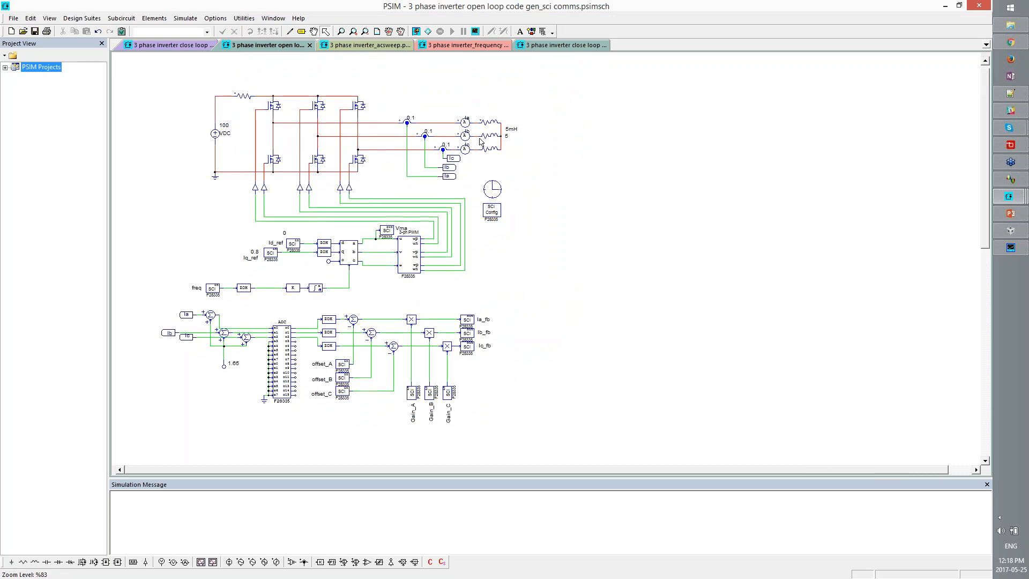
left_click(416, 31)
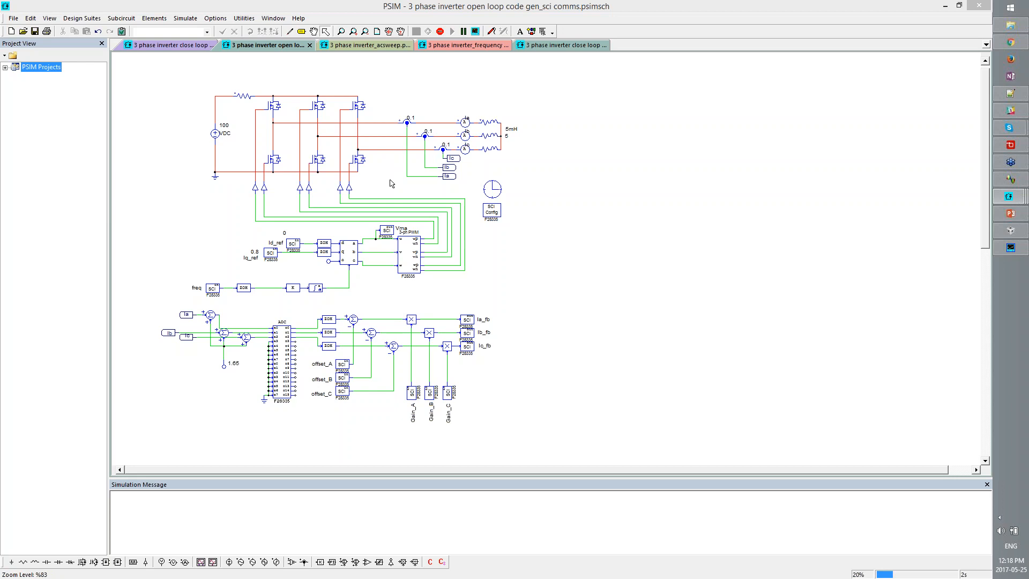
right_click(466, 118)
left_click(515, 225)
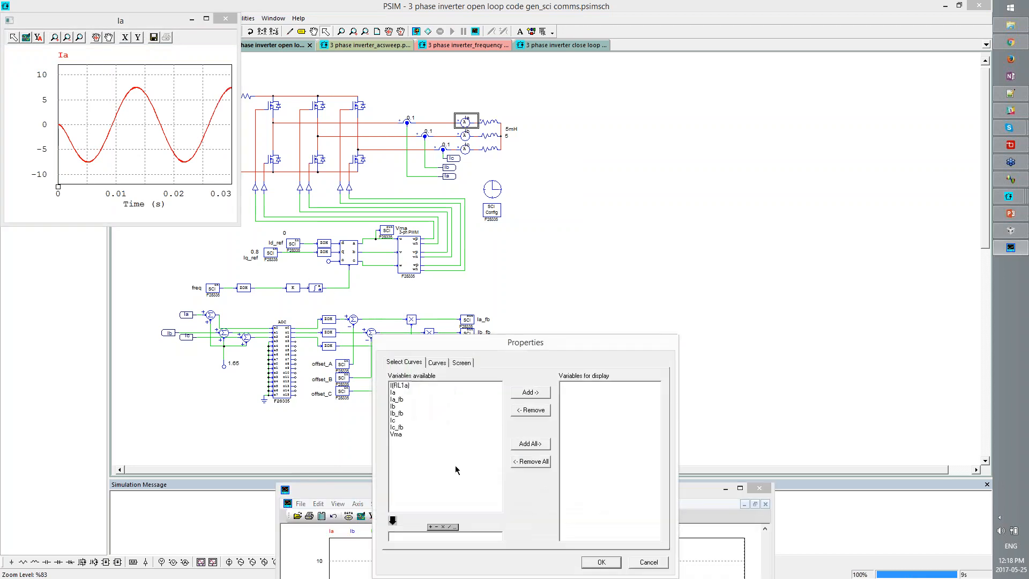
Plot Ia, Ib and Ic in Simview and place the waveform window beside the schematic
left_click(394, 392)
left_click(403, 407, "ctrl")
left_click(400, 420, "ctrl")
left_click(529, 391)
left_click(601, 562)
left_click_drag(584, 496, 744, 135)
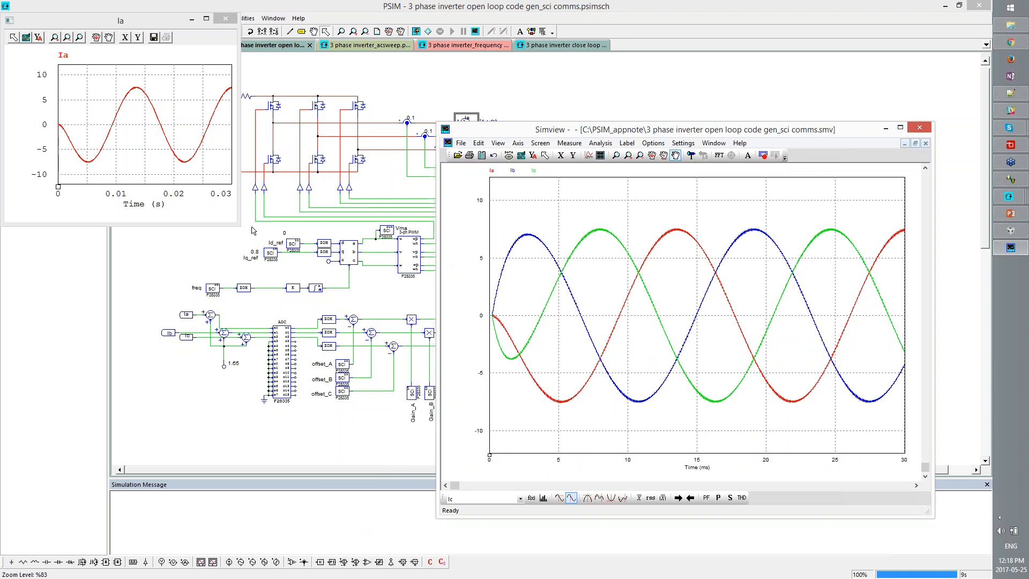
Examine the reference inputs and frequency chain feeding the transformation block, and compare them with the current waveforms
left_click(253, 230)
left_click(270, 253)
left_click_drag(179, 265, 324, 310)
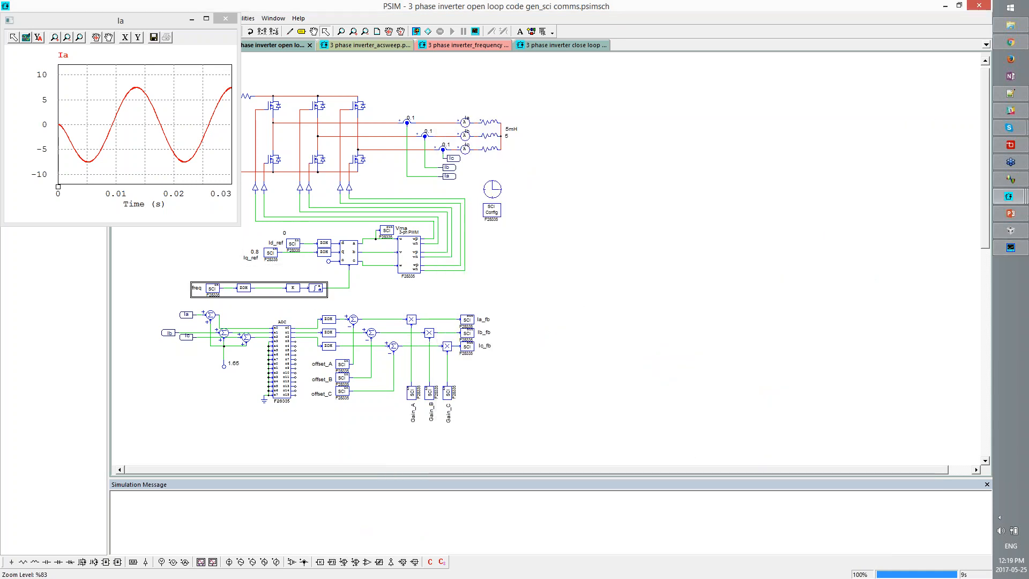
left_click(363, 303)
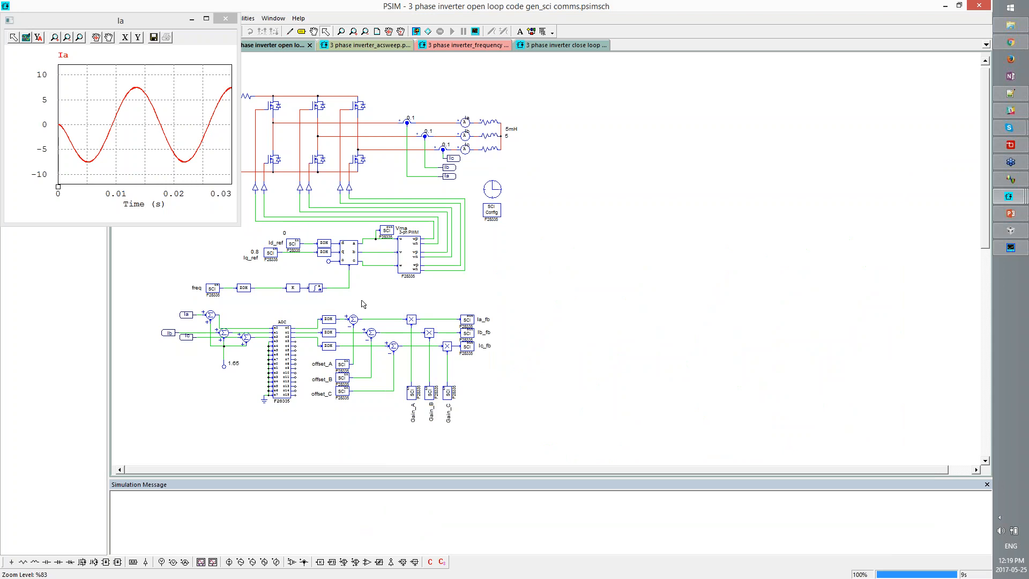
left_click(1010, 248)
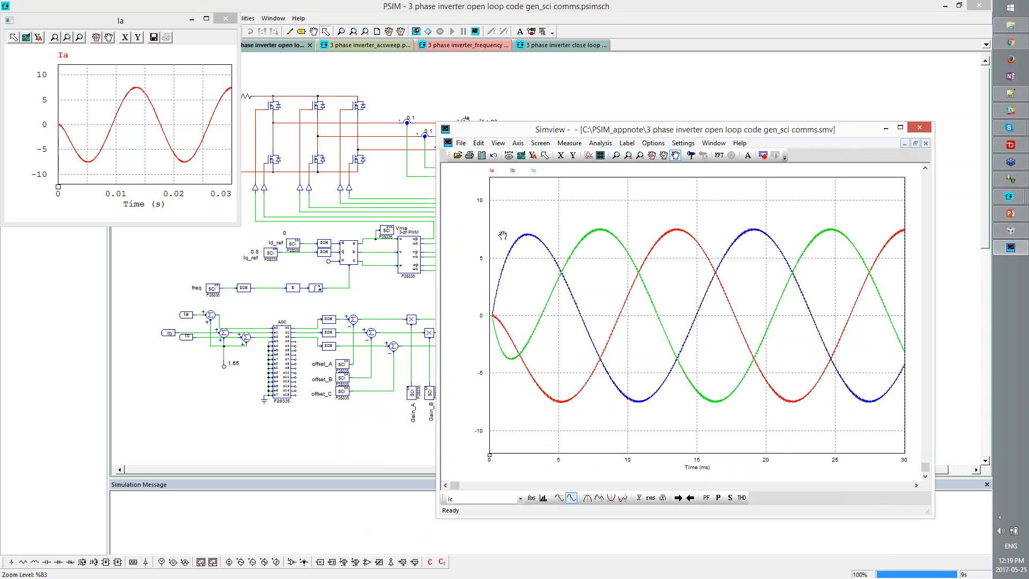
Close the Ia runtime graph and generate C code from the open-loop schematic
left_click(219, 13)
left_click(225, 18)
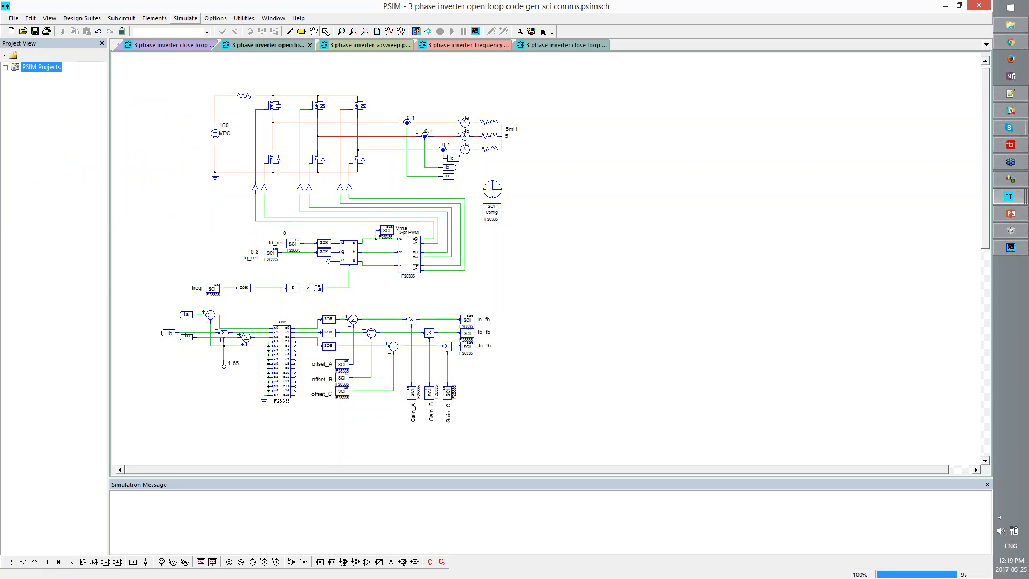
left_click(186, 18)
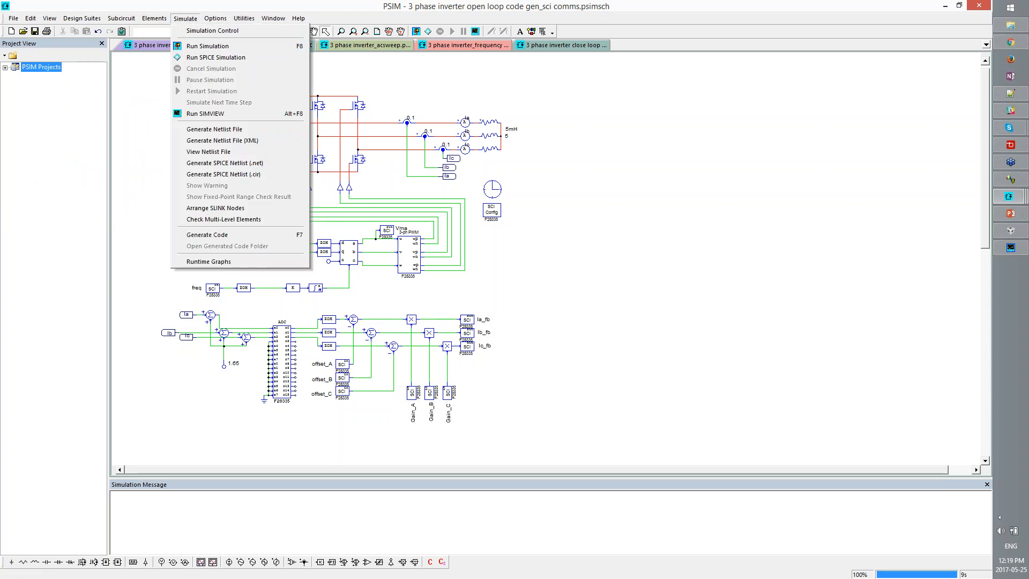
left_click(254, 238)
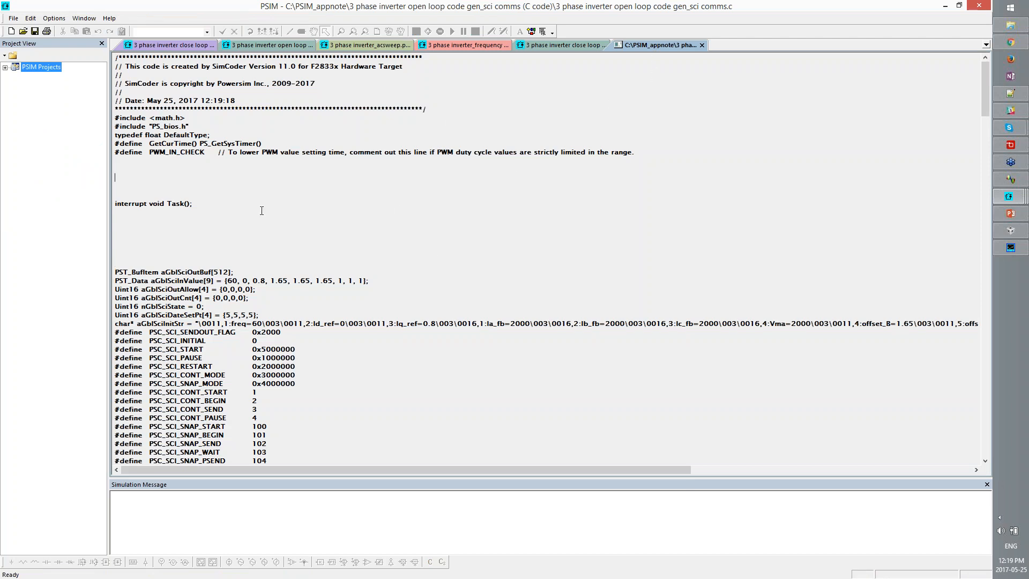
Examine the header of the generated C code and its interrupt Task declaration
scroll(261, 210, "down", 8)
scroll(246, 209, "up", 8)
left_click_drag(232, 206, 158, 192)
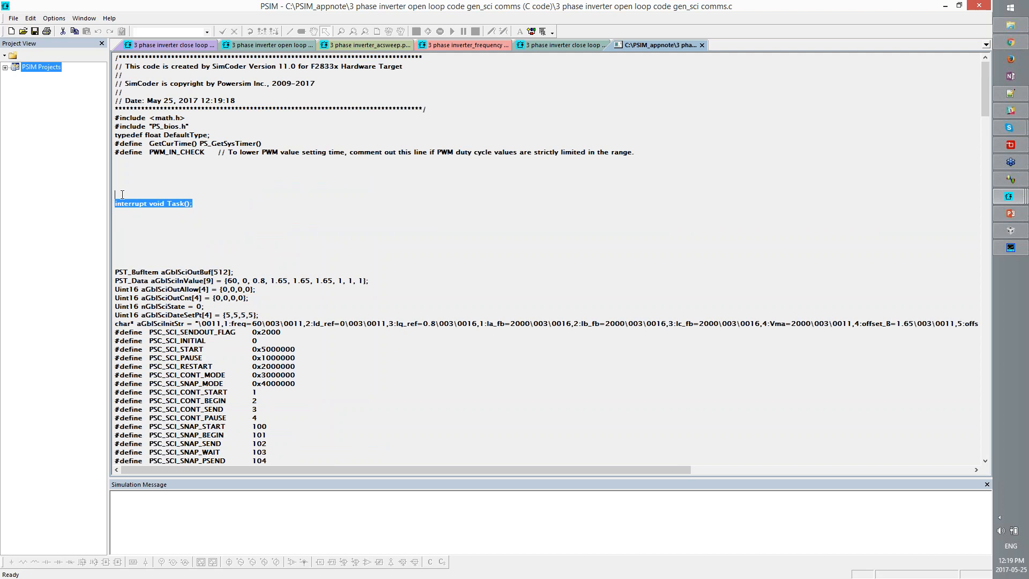
left_click(287, 217)
Read the interrupt Task function's ADC readings, reference inputs and frequency calculation in the generated code
scroll(198, 250, "down", 20)
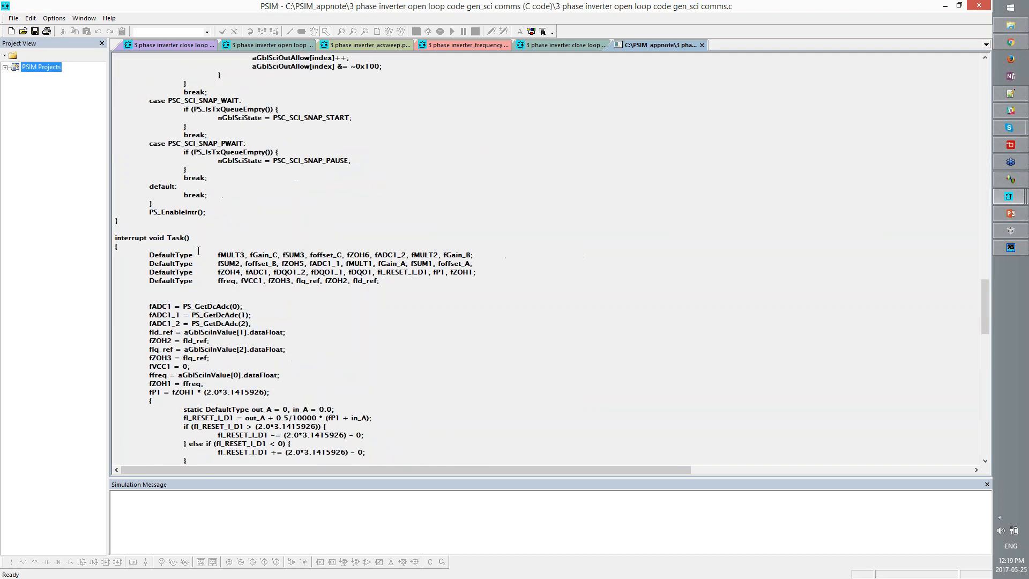
scroll(198, 251, "down", 2)
left_click_drag(145, 187, 194, 191)
scroll(314, 282, "down", 2)
left_click_drag(305, 262, 303, 280)
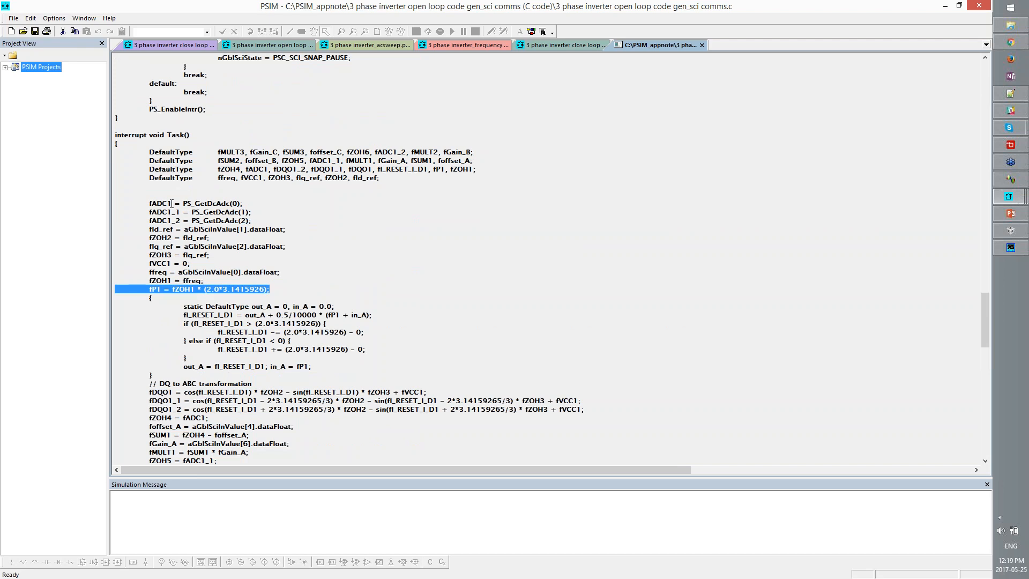
left_click_drag(171, 203, 243, 204)
left_click(354, 272)
scroll(354, 273, "down", 2)
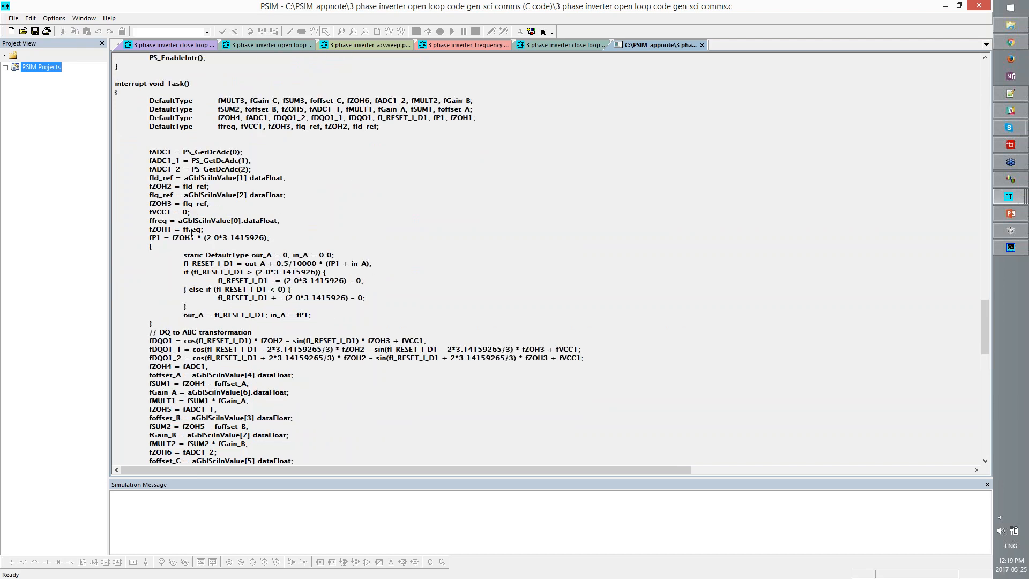
Examine the DQ to ABC transformation and the offset and gain calculations in the generated code
scroll(234, 272, "down", 2)
left_click_drag(149, 280, 583, 305)
left_click(583, 305)
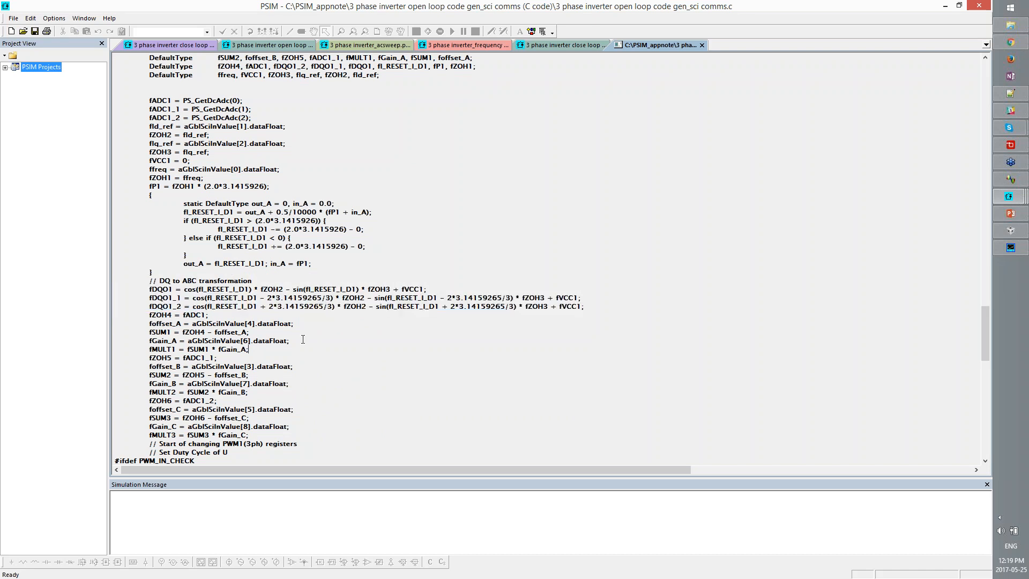
double_click(158, 289)
double_click(160, 331)
double_click(161, 349)
left_click(165, 405)
Open the dqo-abc transformation block's parameters in the schematic and compare its name with the generated code
left_click(282, 44)
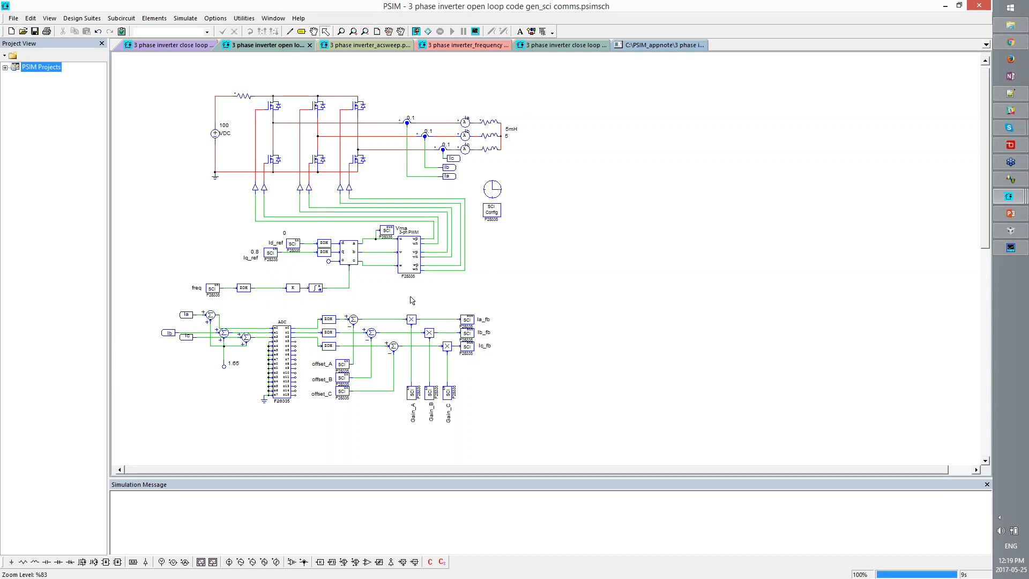
scroll(304, 285, "up", 3)
double_click(380, 236)
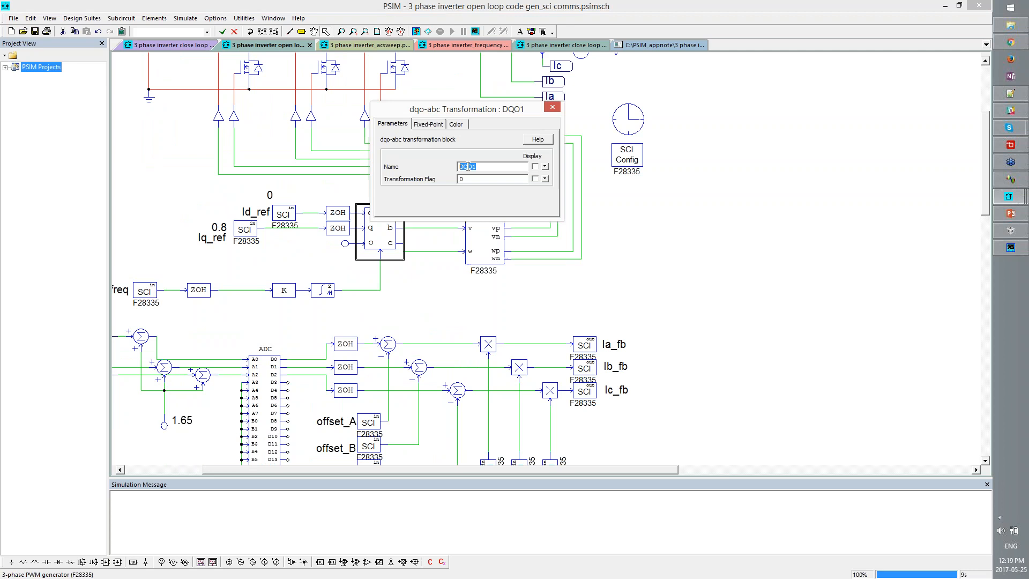
left_click(648, 43)
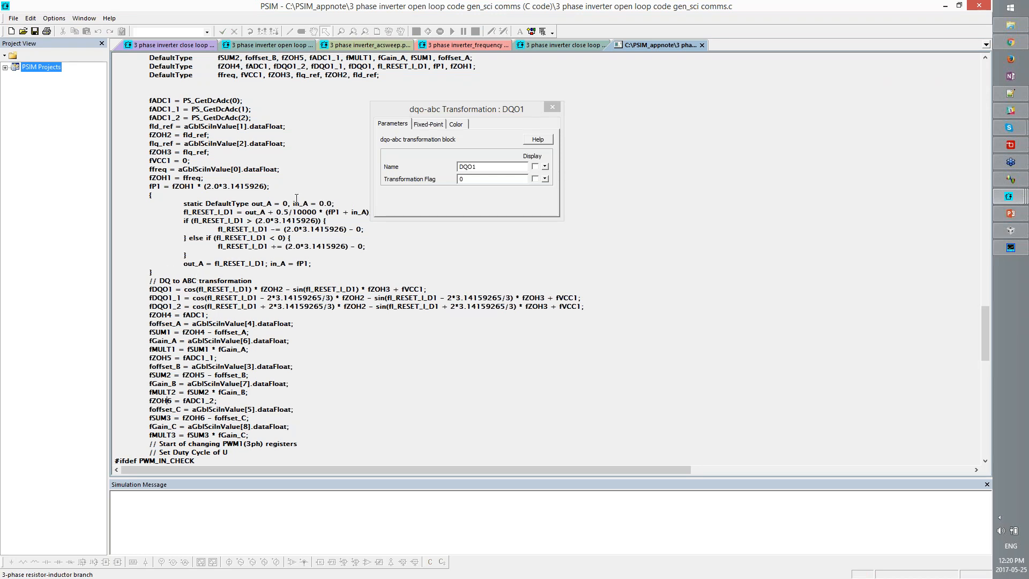
Close the dqo-abc block's parameters and inspect the 3-phase PWM block's parameters in the open loop schematic
left_click(568, 46)
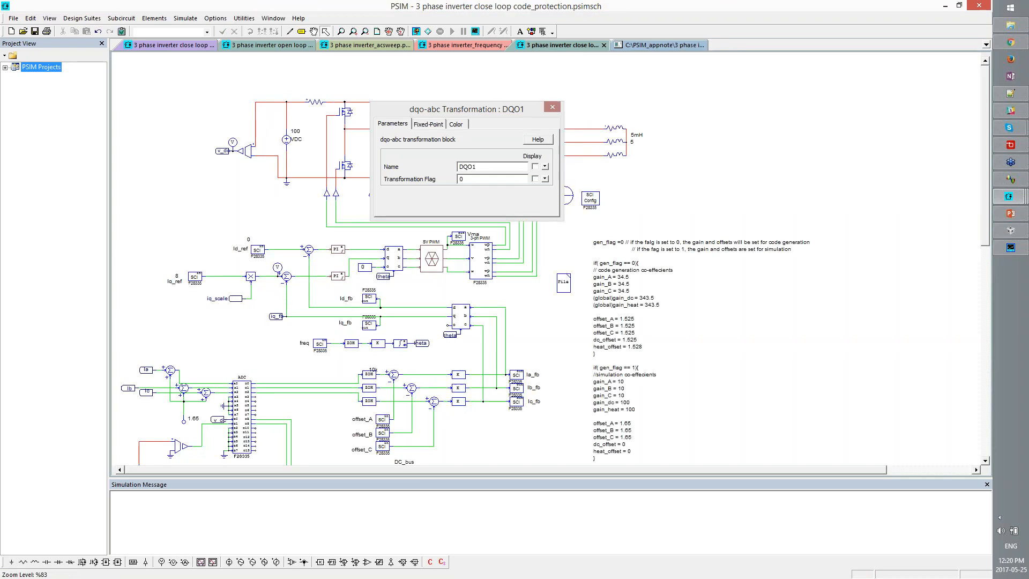
left_click(552, 106)
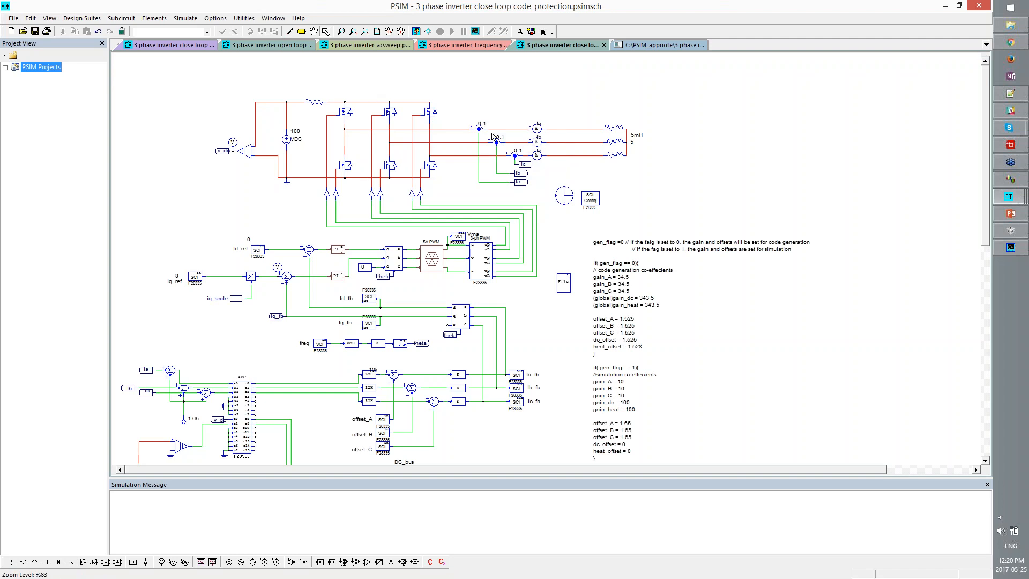
left_click(271, 46)
double_click(487, 244)
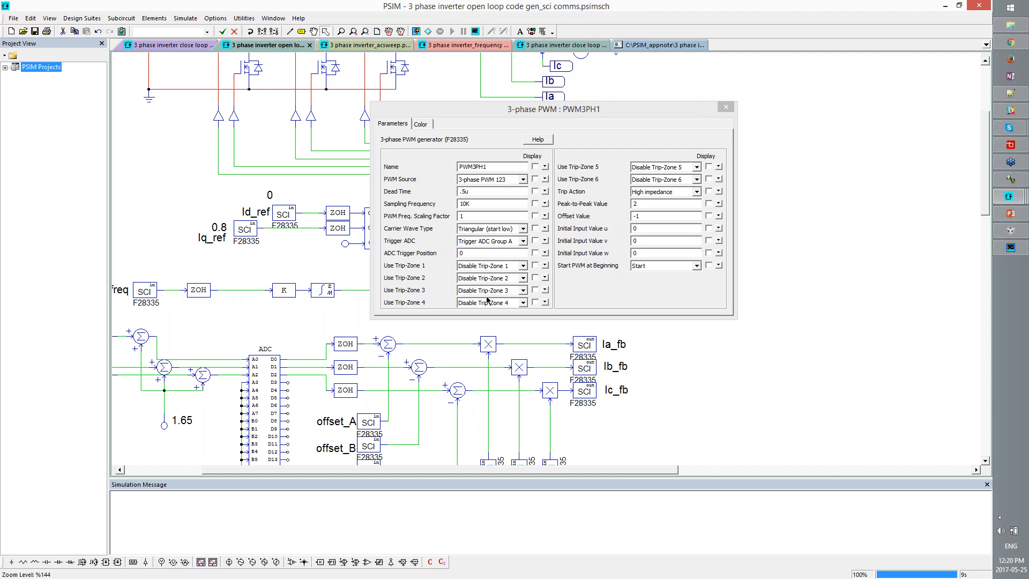
left_click(652, 47)
left_click(726, 108)
Locate the Initialize function in the generated C code and read through its body
scroll(239, 347, "down", 20)
scroll(238, 347, "up", 4)
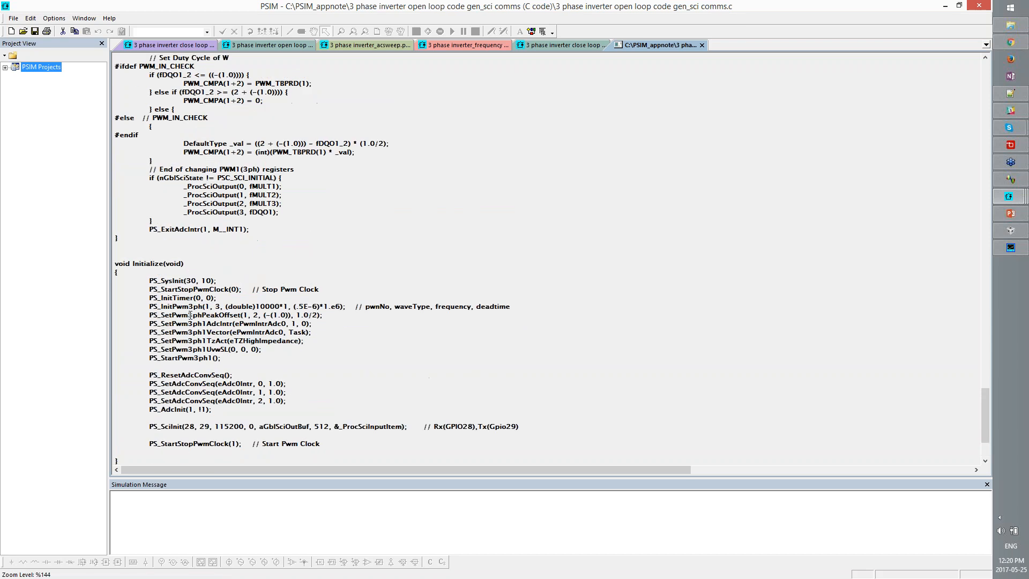
left_click_drag(146, 276, 434, 405)
left_click(209, 307)
left_click_drag(147, 270, 335, 397)
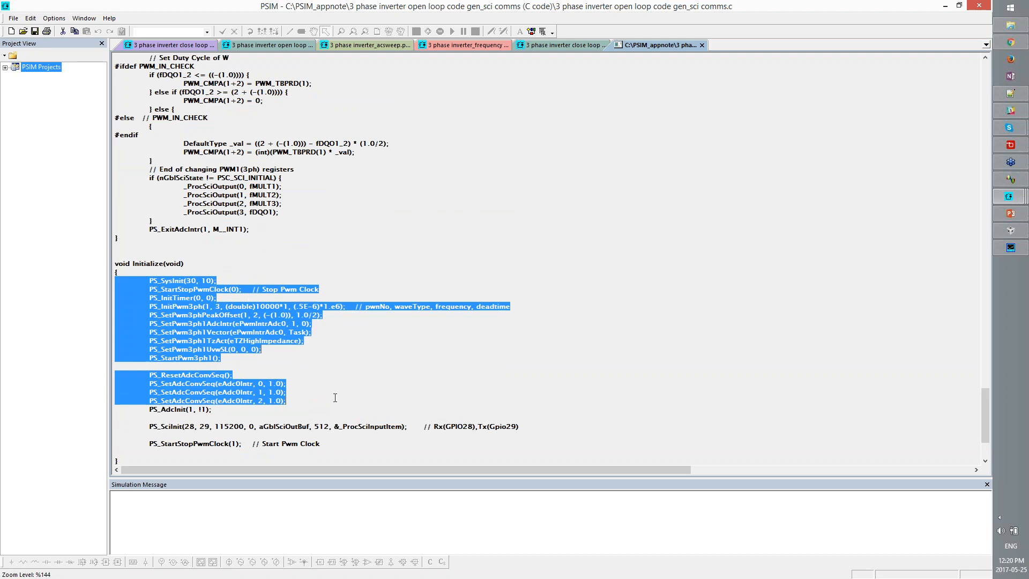
left_click(332, 397)
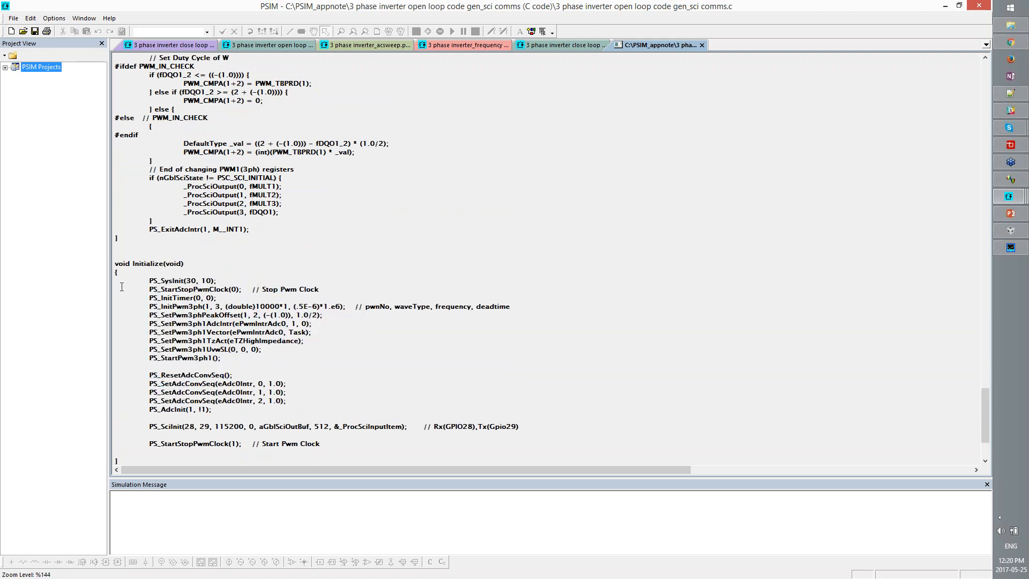
Examine the PWM clock stop, three-phase PWM setup and ADC conversion sequence lines in the Initialize function
left_click_drag(126, 287, 209, 289)
left_click_drag(150, 305, 319, 337)
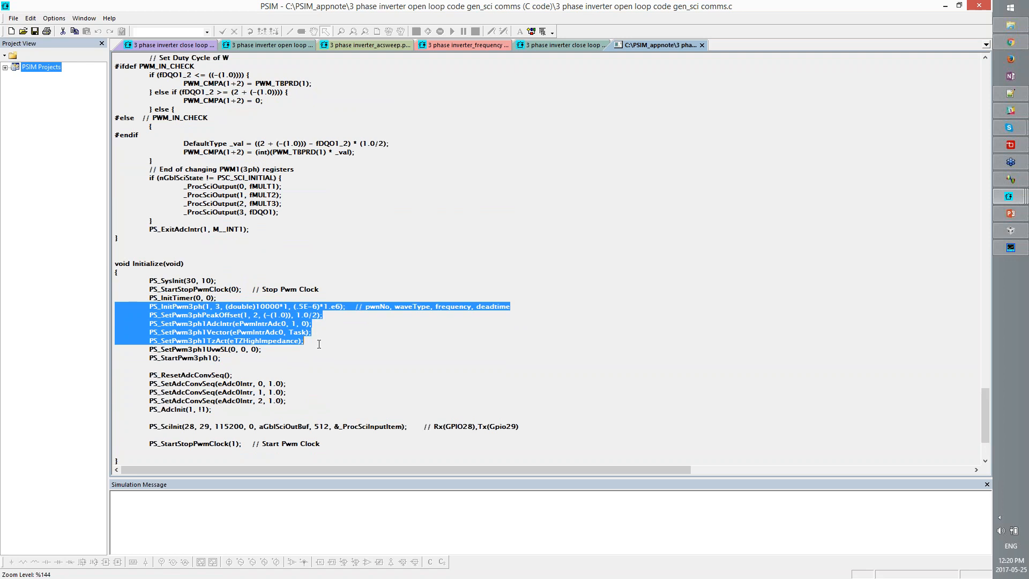
left_click(318, 343)
left_click_drag(145, 370, 285, 384)
left_click(285, 384)
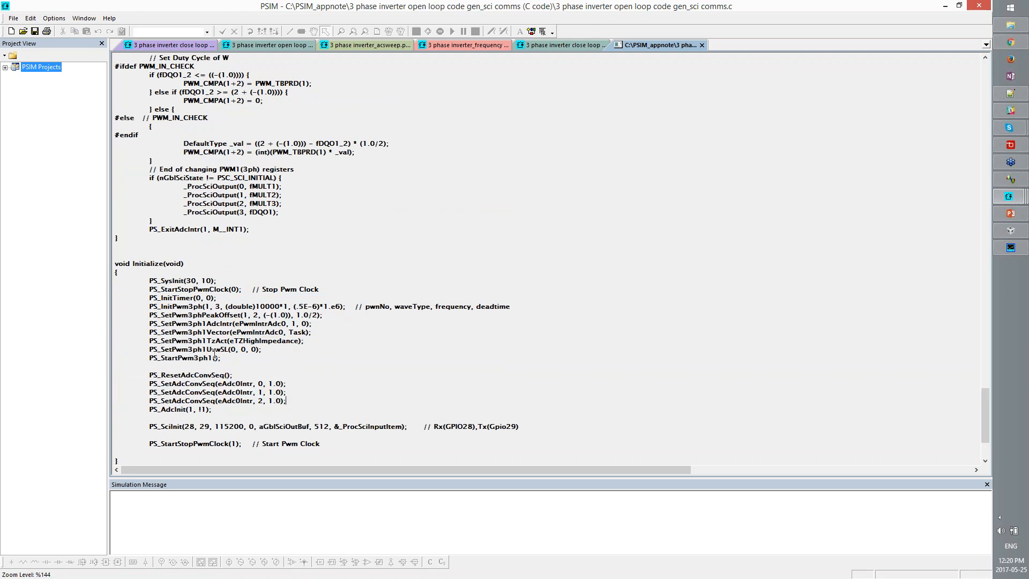
Review the end of Initialize and the main function, and return to the interrupt Task code
scroll(214, 268, "down", 2)
left_click_drag(134, 228, 343, 384)
left_click(335, 392)
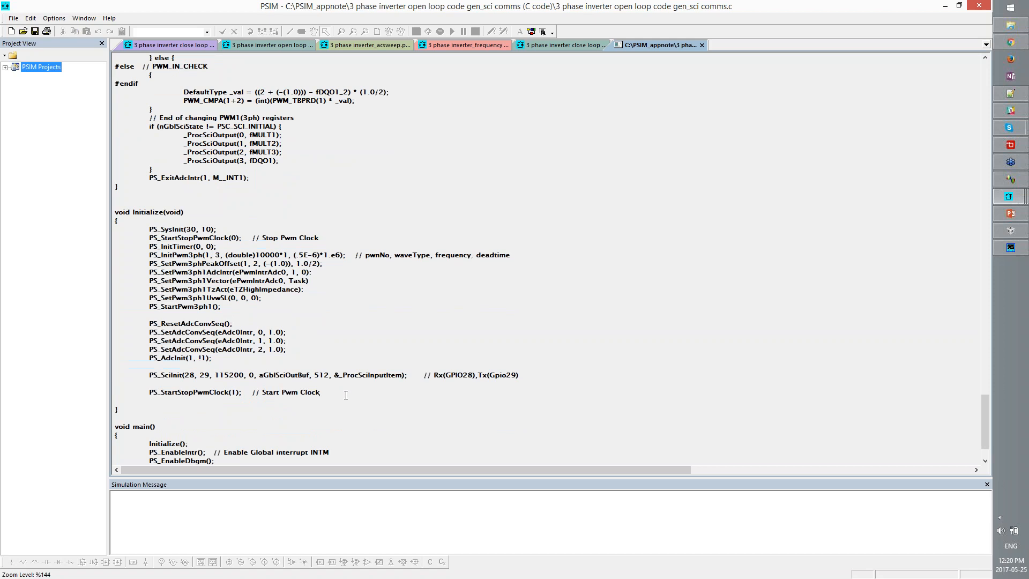
scroll(321, 394, "down", 2)
left_click(290, 442)
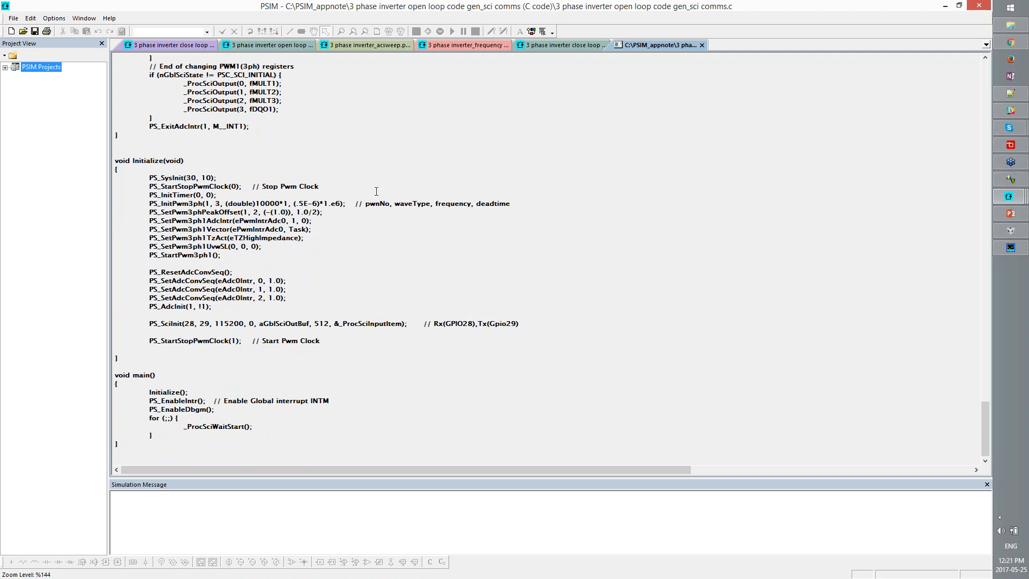
scroll(376, 192, "up", 20)
left_click(376, 298)
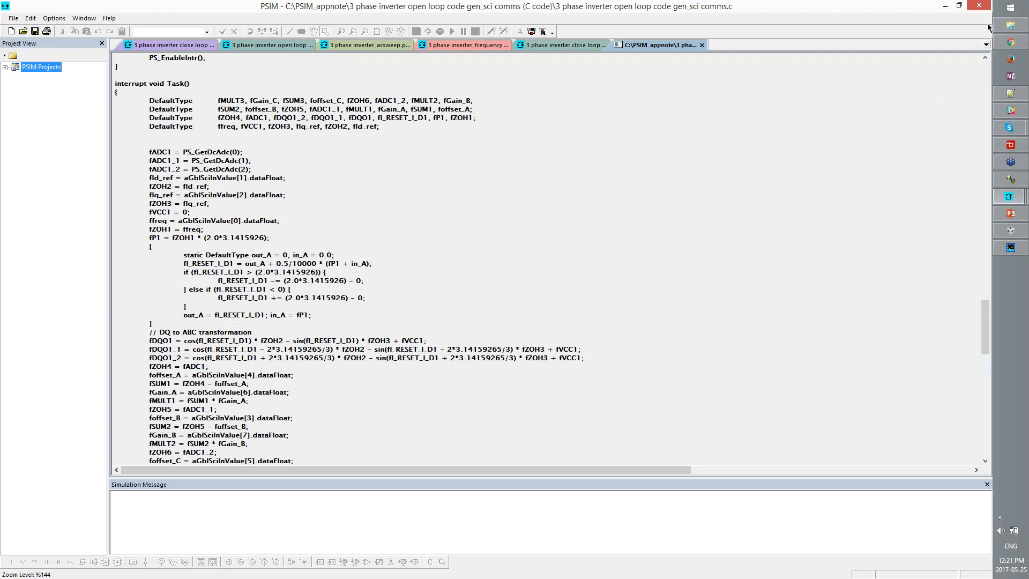
In File Explorer, open the folder "3 phase inverter open loop code gen_sci comms (C code)" inside C:\PSIM_appnote
left_click(1010, 25)
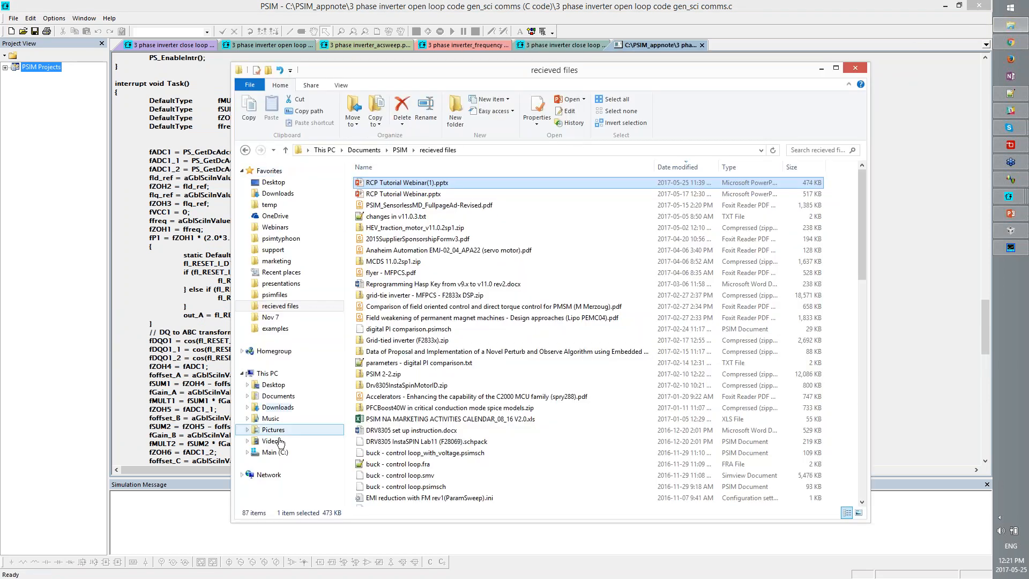
left_click(278, 452)
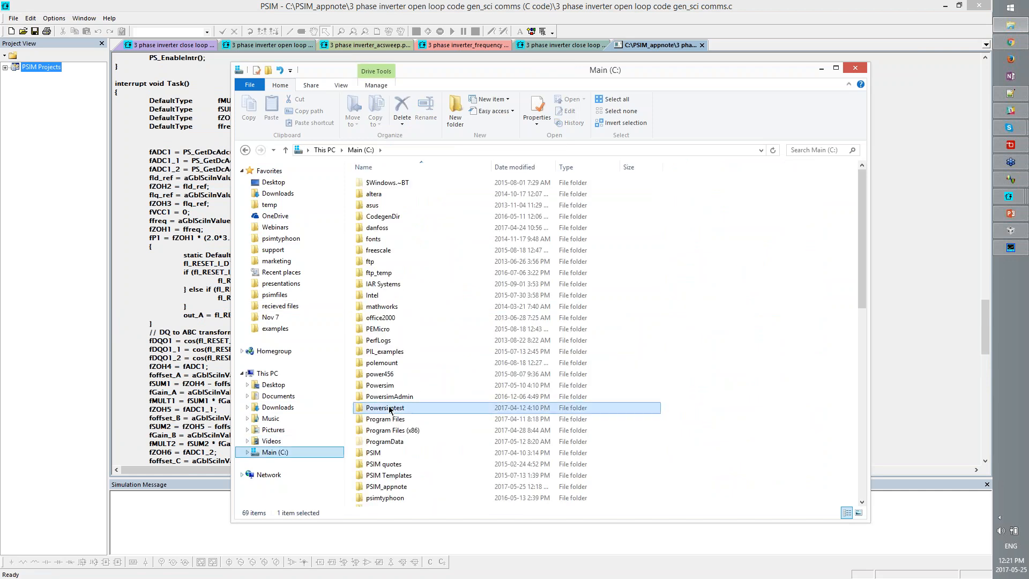
scroll(390, 409, "down", 2)
double_click(400, 423)
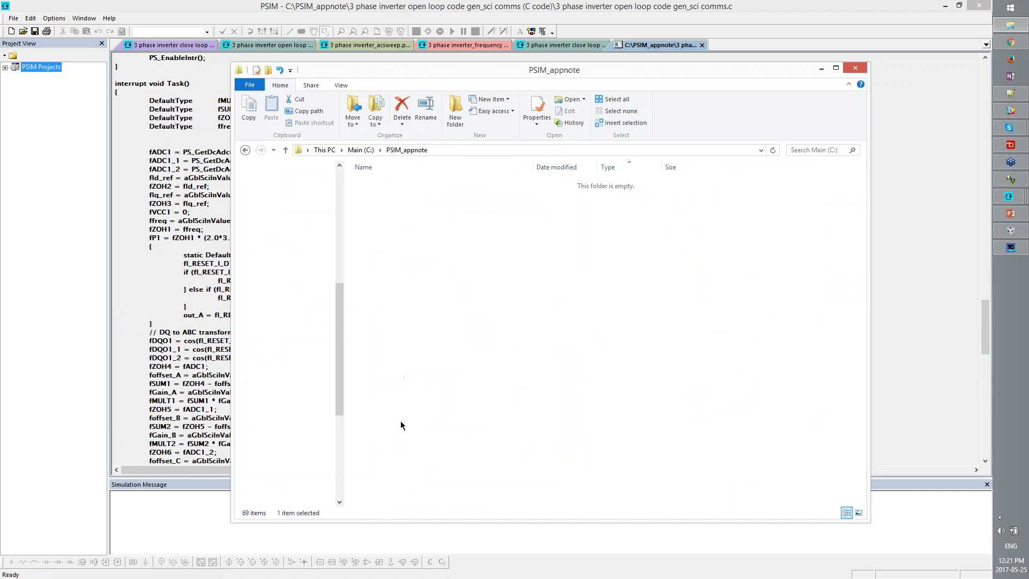
left_click(401, 423)
left_click_drag(533, 168, 590, 169)
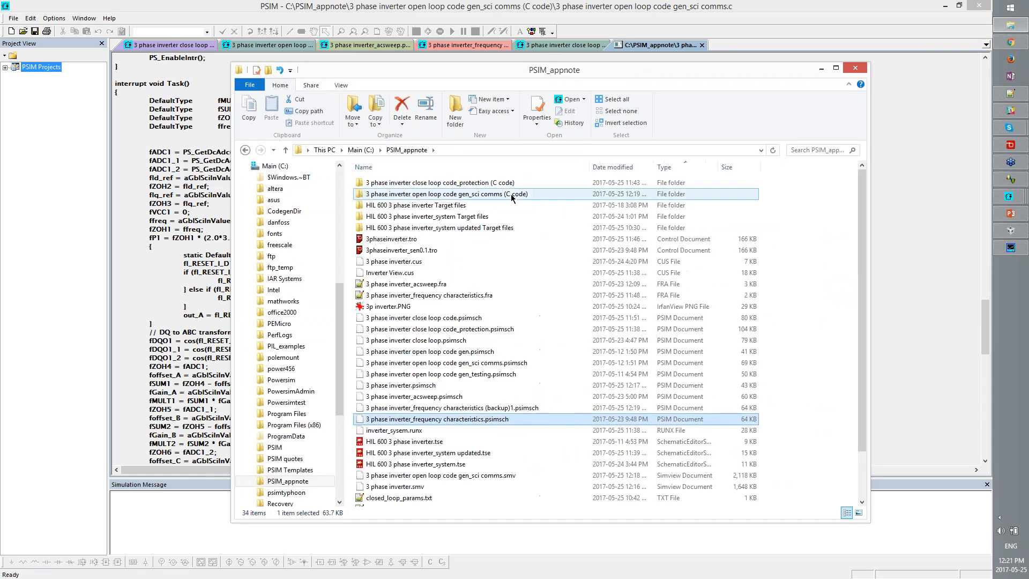
double_click(511, 195)
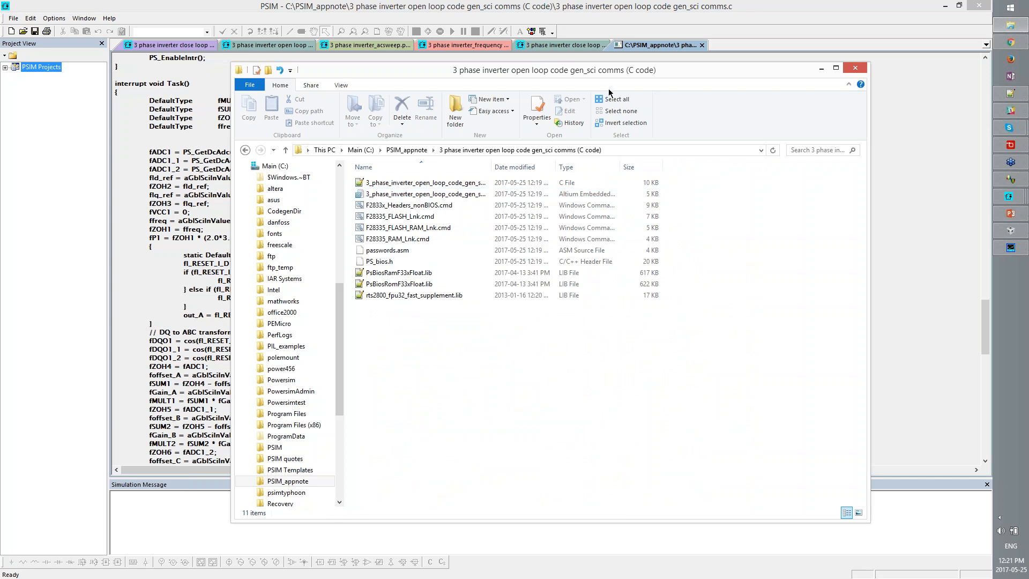
Examine the generated files with their full names shown and select 3_phase_inverter_open_loop_code_gen_sci_comms.pjt
left_click_drag(756, 398, 519, 340)
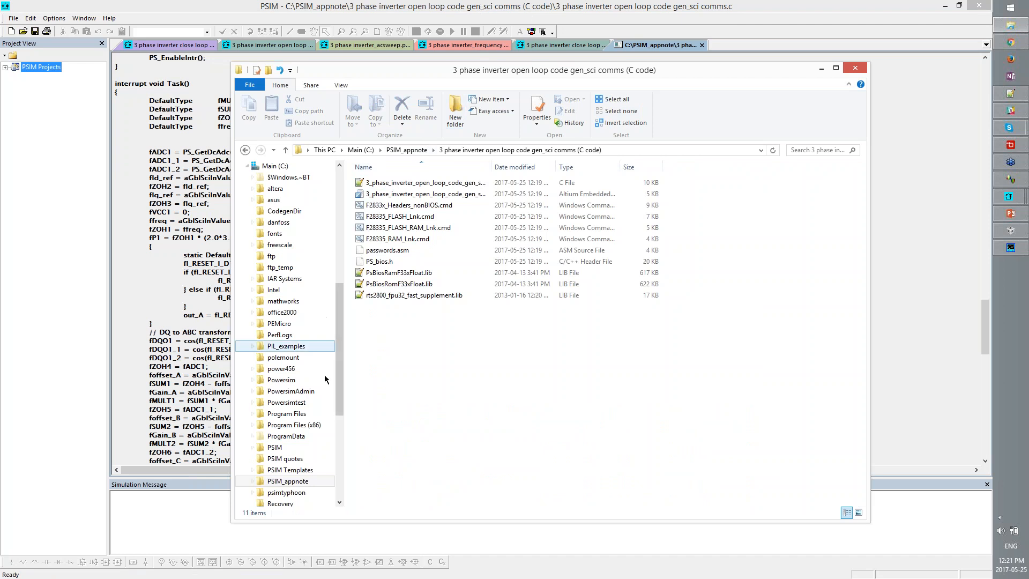
left_click_drag(734, 387, 353, 172)
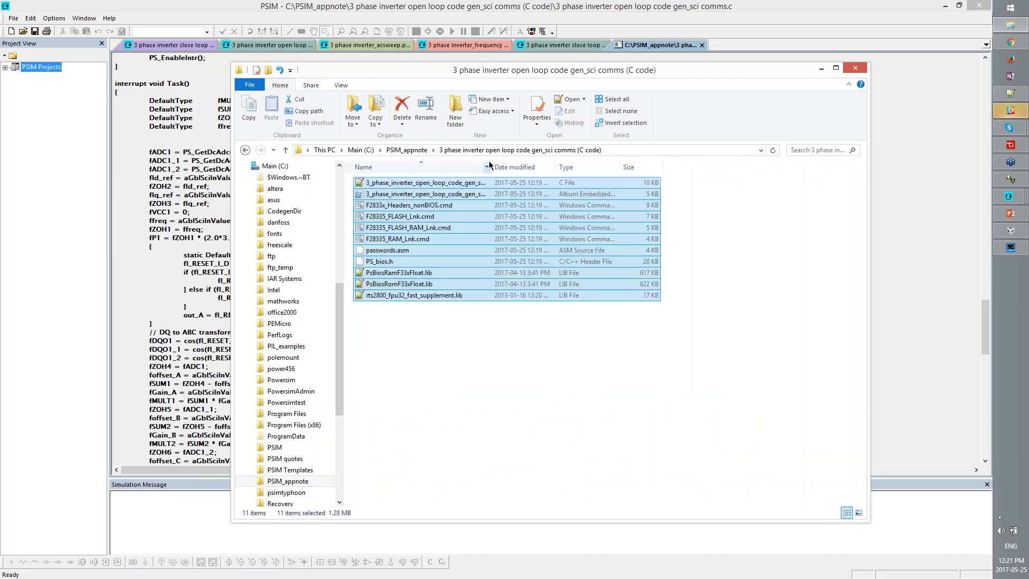
left_click_drag(490, 165, 562, 165)
left_click(540, 383)
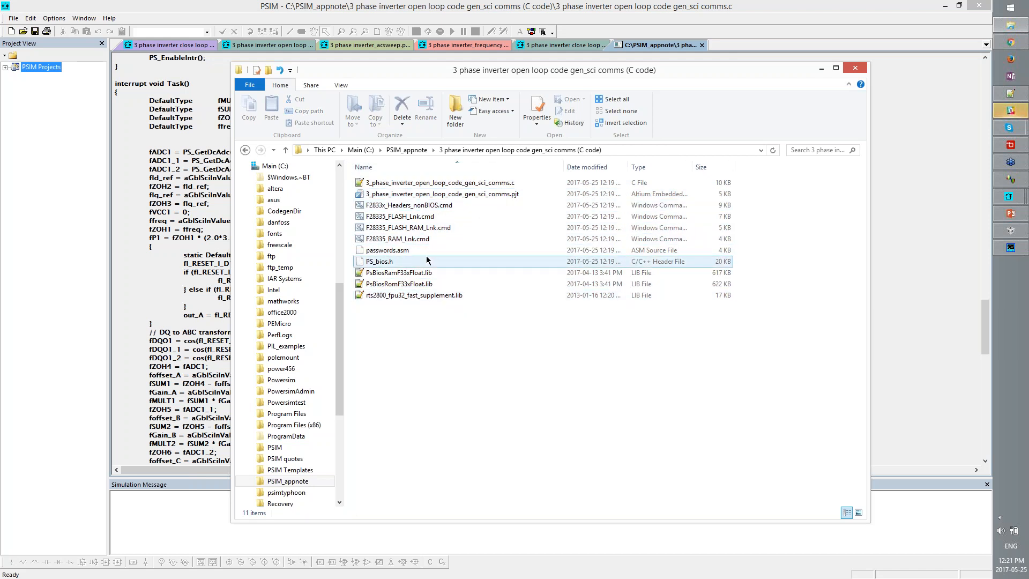
left_click(539, 194)
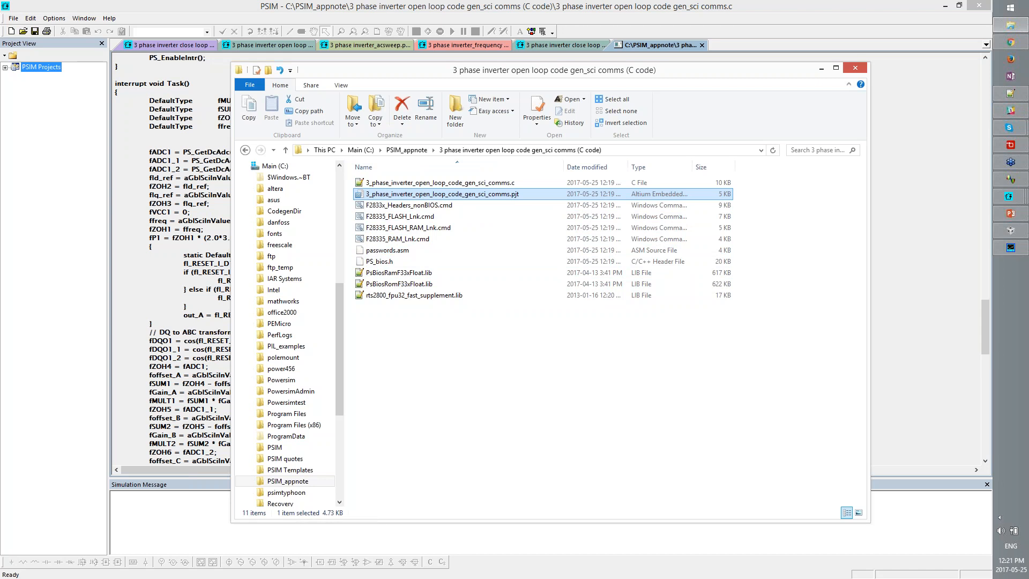
Switch back to PSIM's open loop inverter schematic and view the whole circuit
left_click(1009, 231)
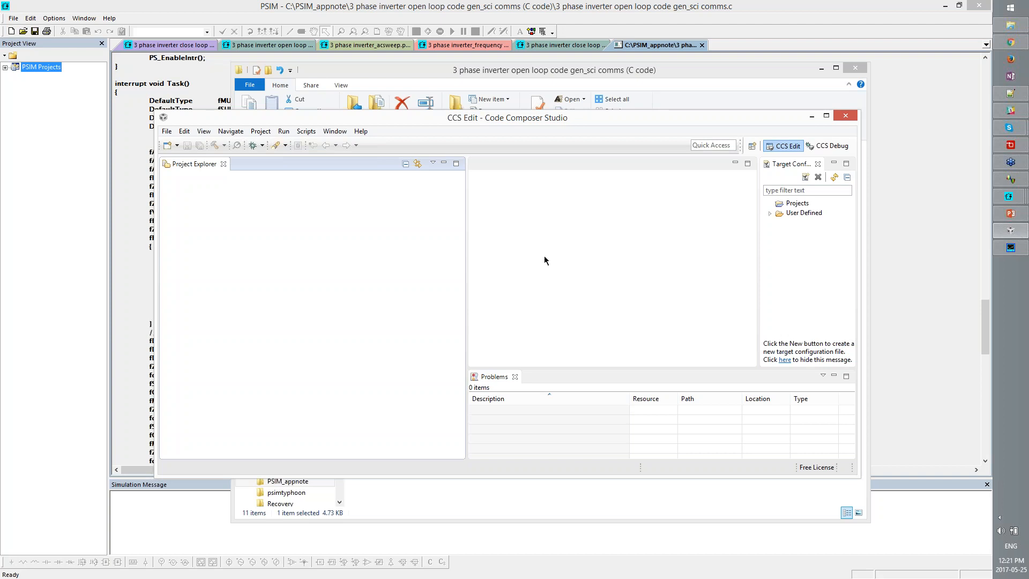
left_click(379, 5)
left_click(268, 45)
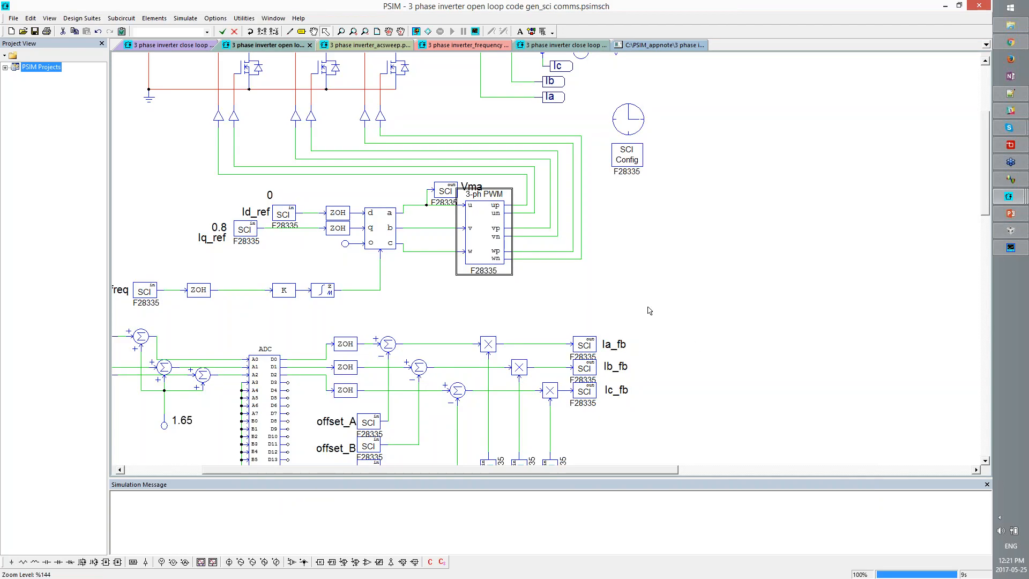
left_click_drag(687, 237, 676, 304)
scroll(673, 205, "down", 1)
left_click(804, 209)
left_click_drag(792, 359, 780, 328)
scroll(778, 278, "down", 1)
Inspect the ADC block and the overall power and control circuit used for code generation in the schematic
left_click(457, 279)
left_click(318, 371)
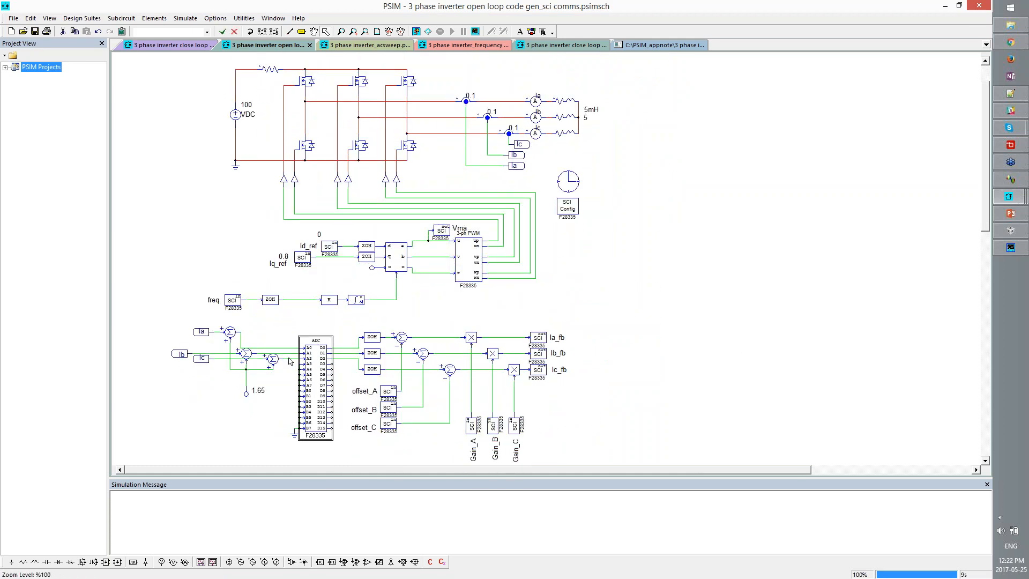
left_click(605, 300)
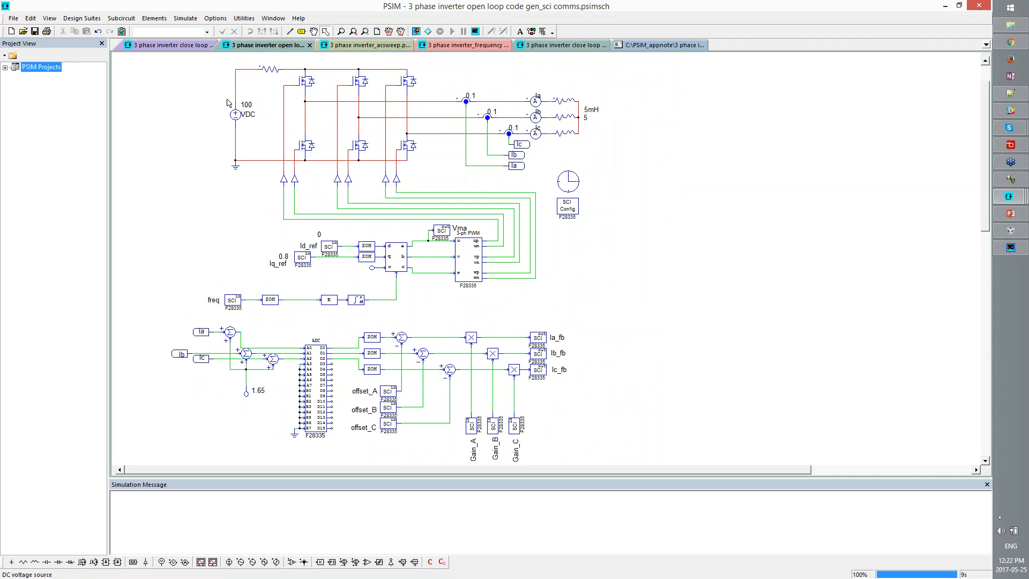
left_click_drag(181, 57, 685, 460)
left_click(687, 428)
left_click_drag(391, 280, 678, 456)
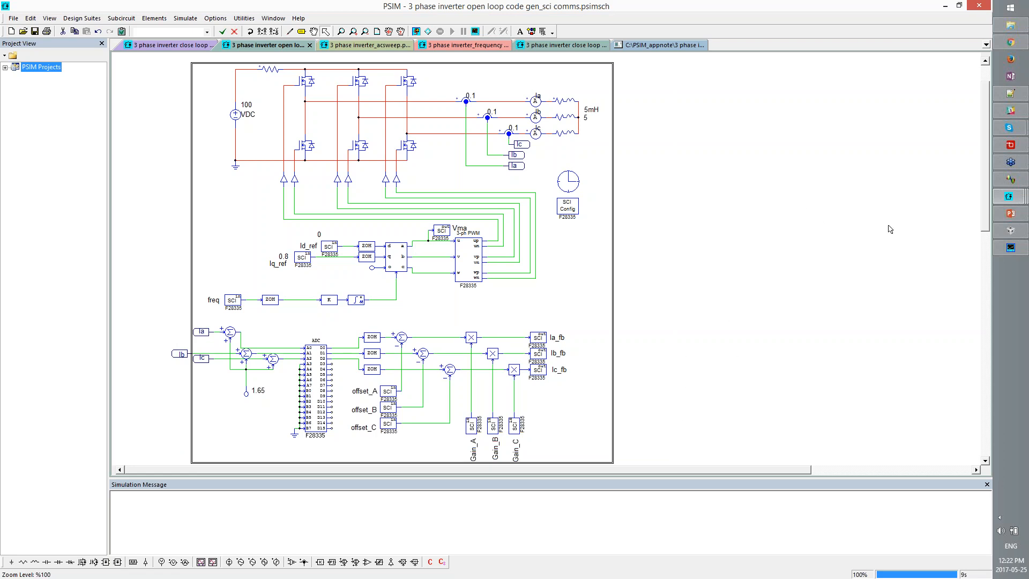
In Code Composer Studio, import the legacy CCSv3.3 project 3_phase_inverter_open_loop_code_gen_sci_comms.pjt from its C code folder in C:\PSIM_appnote, keeping its original location
left_click(1022, 232)
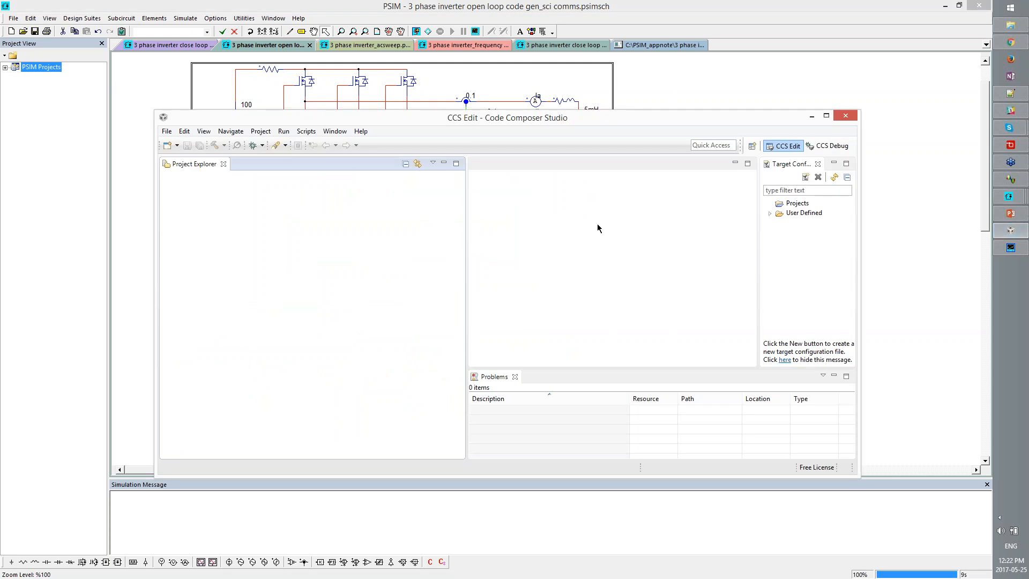
left_click(267, 134)
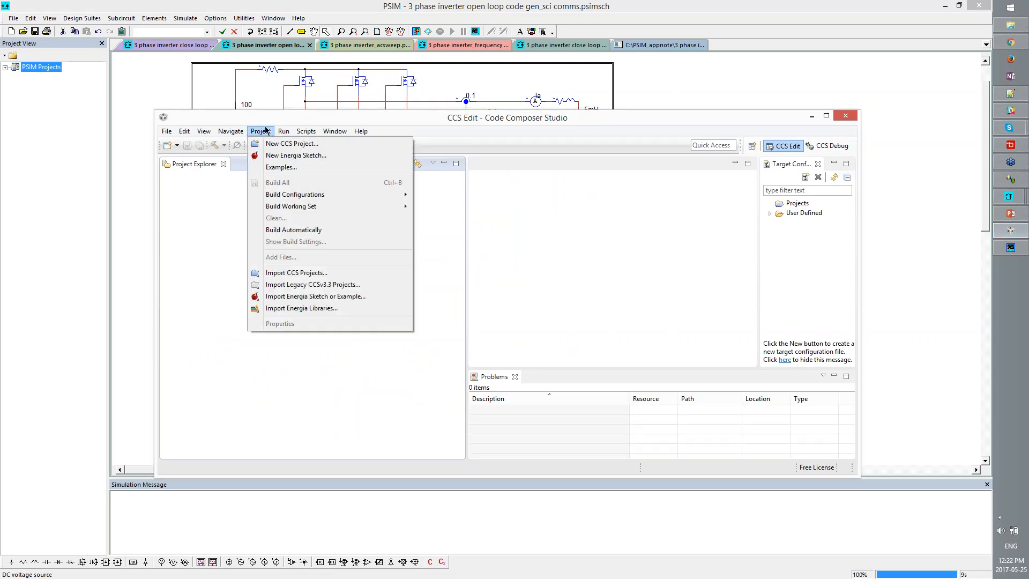
left_click(385, 285)
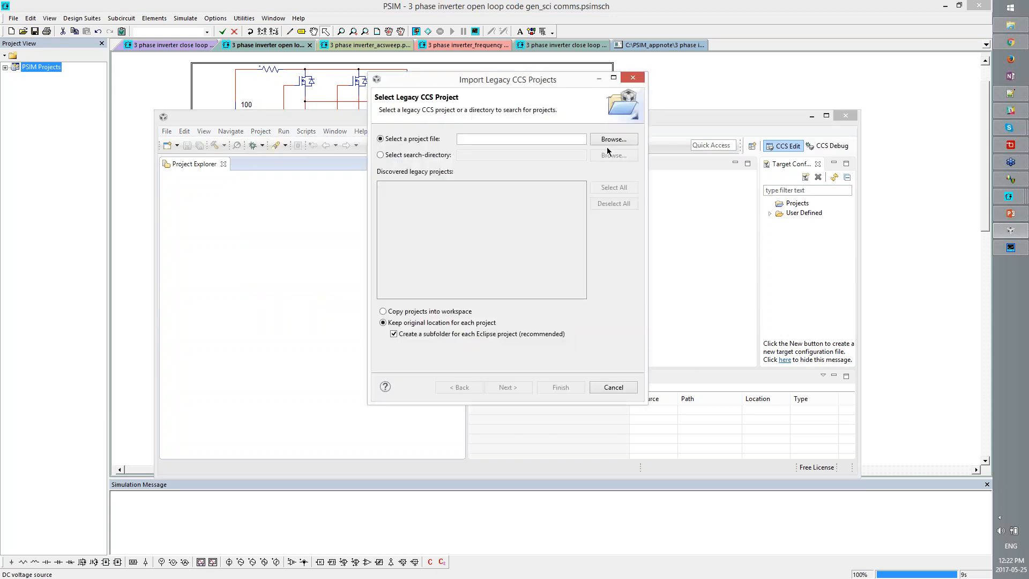
left_click(614, 139)
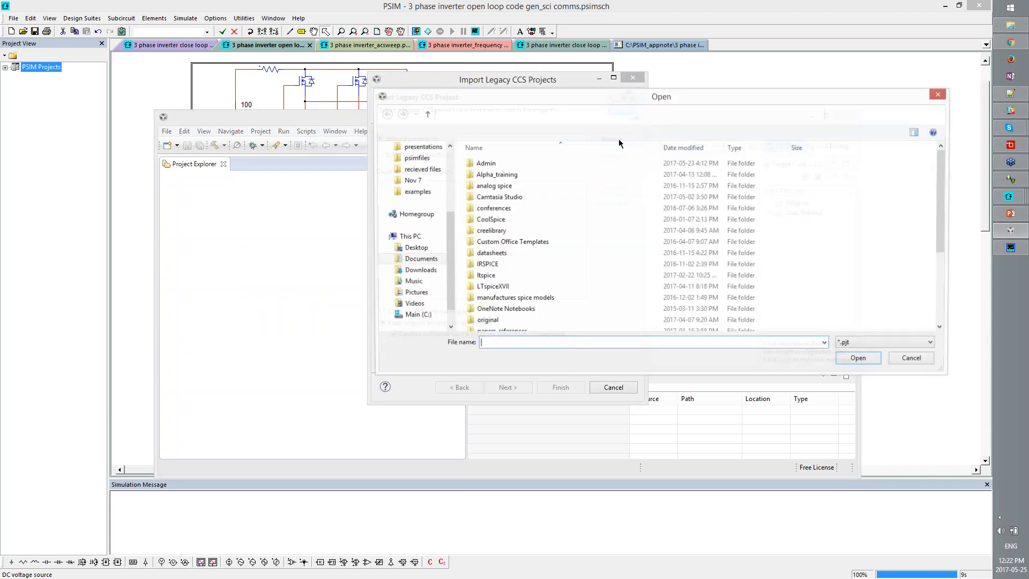
left_click(412, 316)
scroll(544, 294, "down", 5)
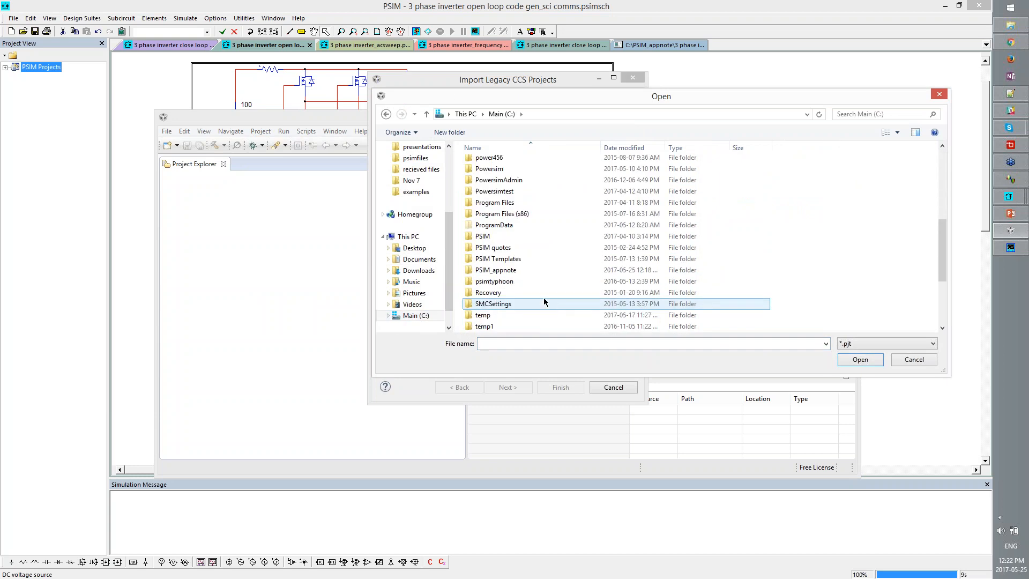
double_click(498, 271)
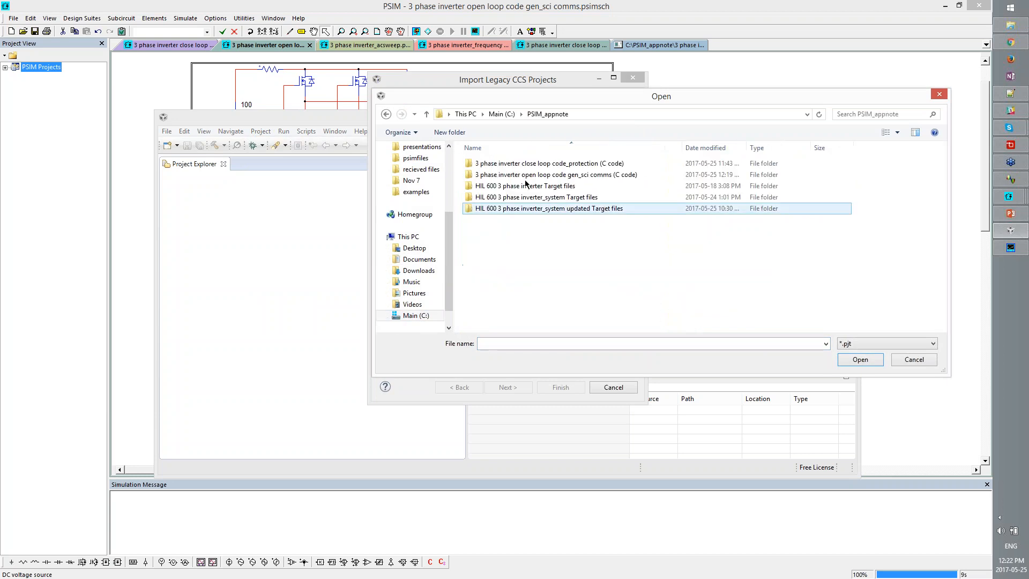
double_click(563, 174)
left_click(611, 164)
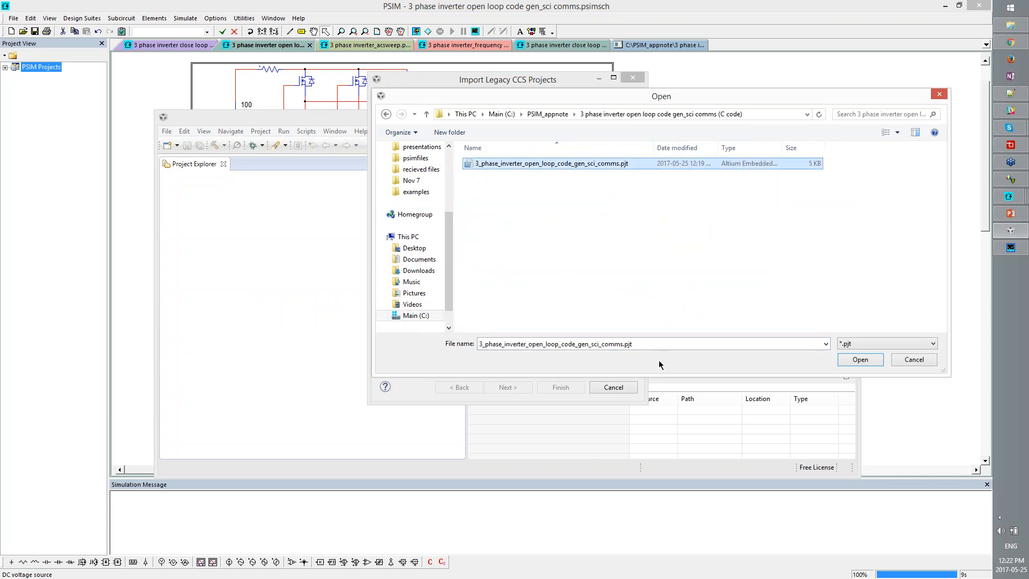
left_click(858, 360)
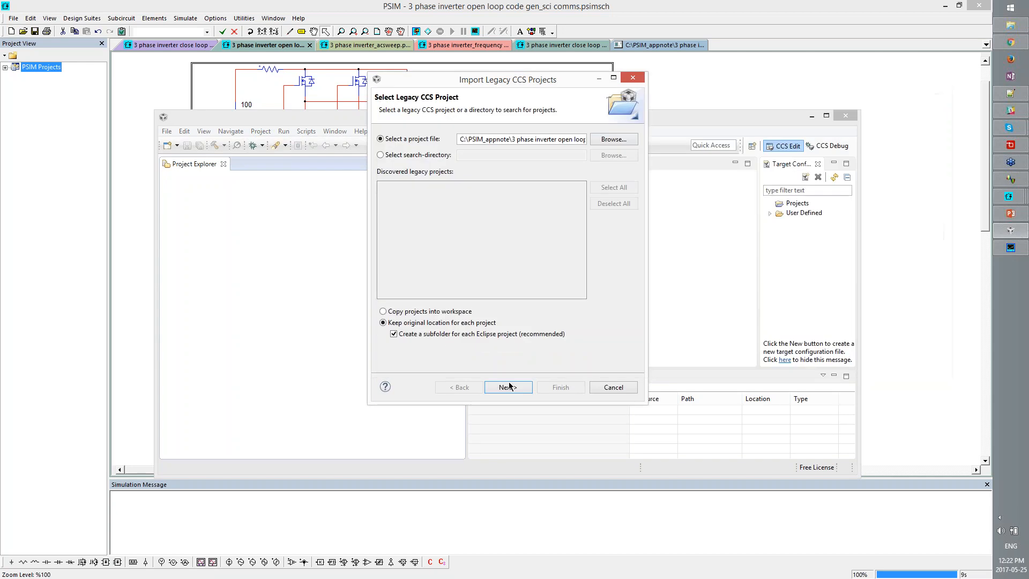
left_click(514, 385)
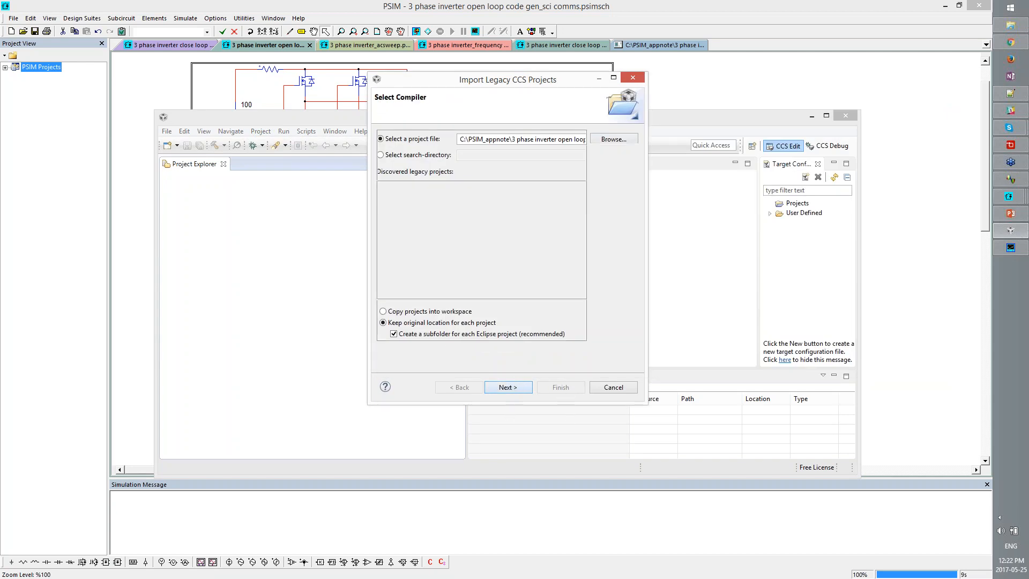
left_click(567, 390)
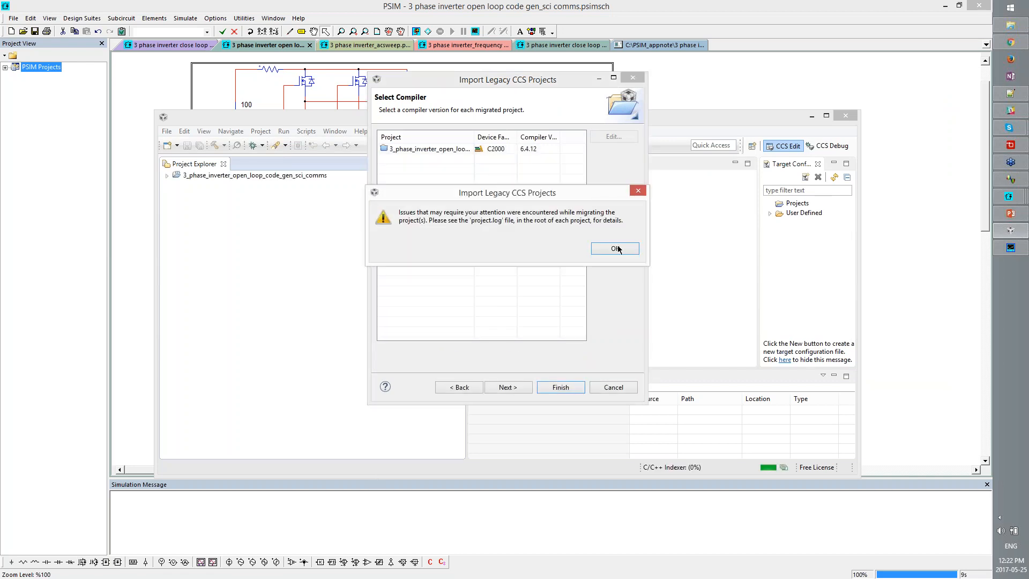
Finish the legacy project import, open the project's main C source file, and widen the window and the target configurations view
left_click(616, 248)
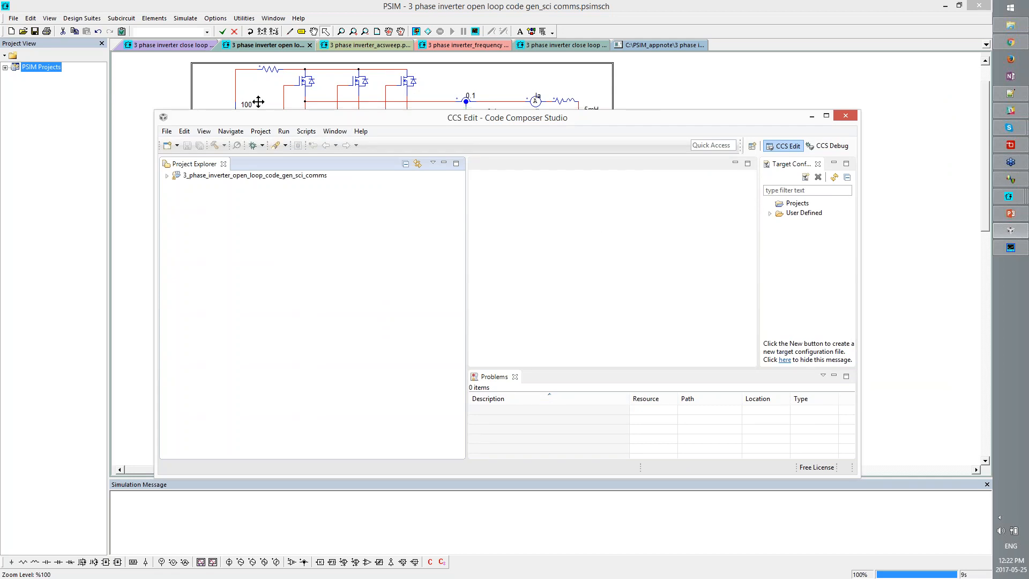
left_click(167, 176)
left_click(334, 205)
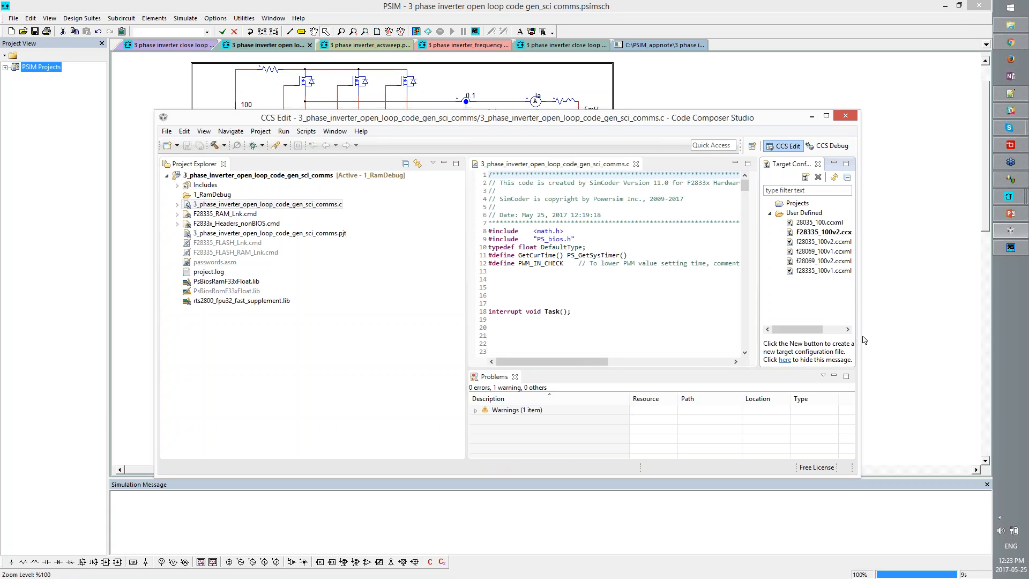
left_click_drag(859, 339, 938, 349)
left_click_drag(827, 305, 737, 300)
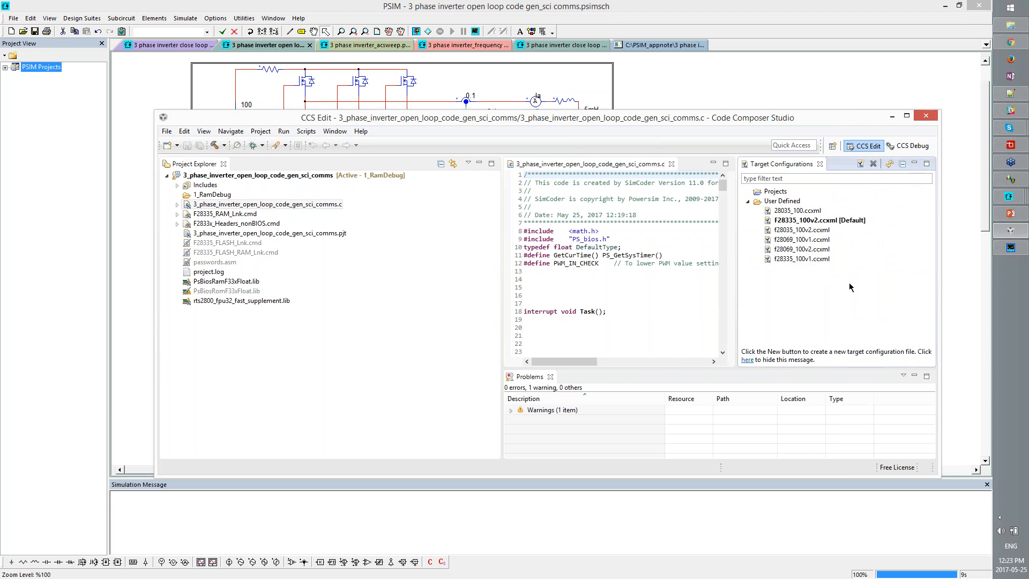
Open the default target configuration F28335_100v2.ccxml and enlarge its editor to view the connection and device settings
left_click(203, 131)
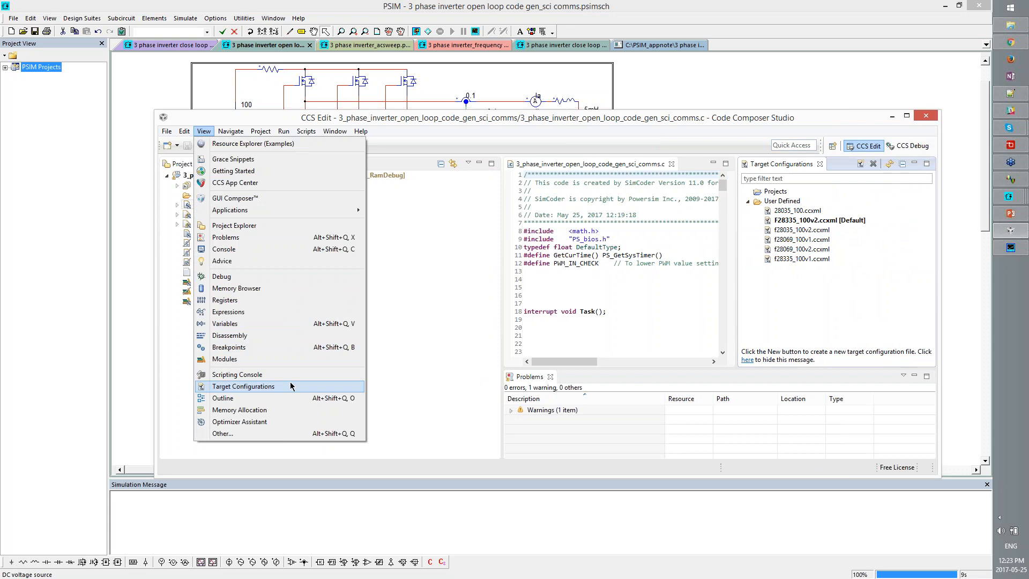
left_click(866, 284)
left_click(820, 223)
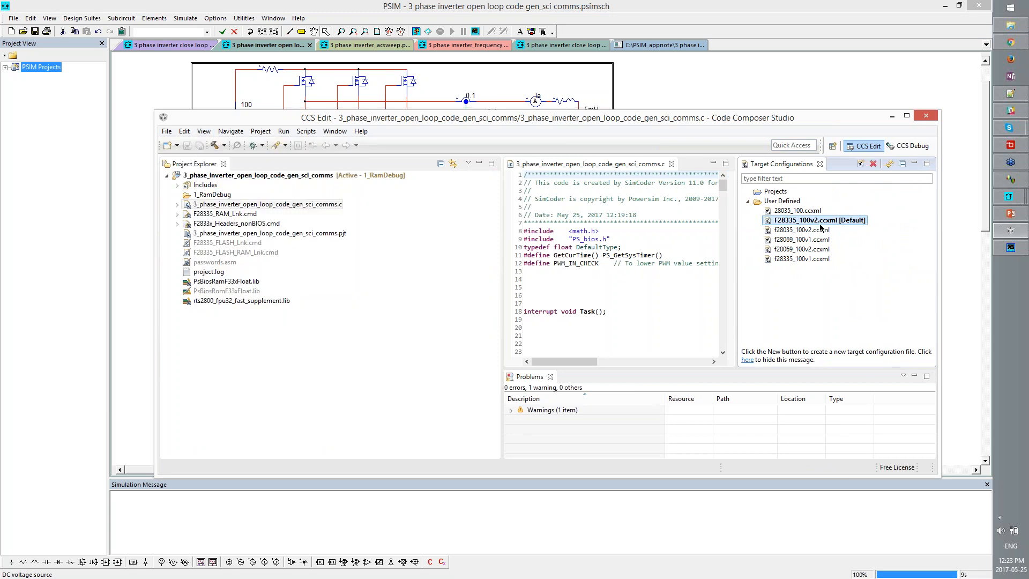
double_click(820, 223)
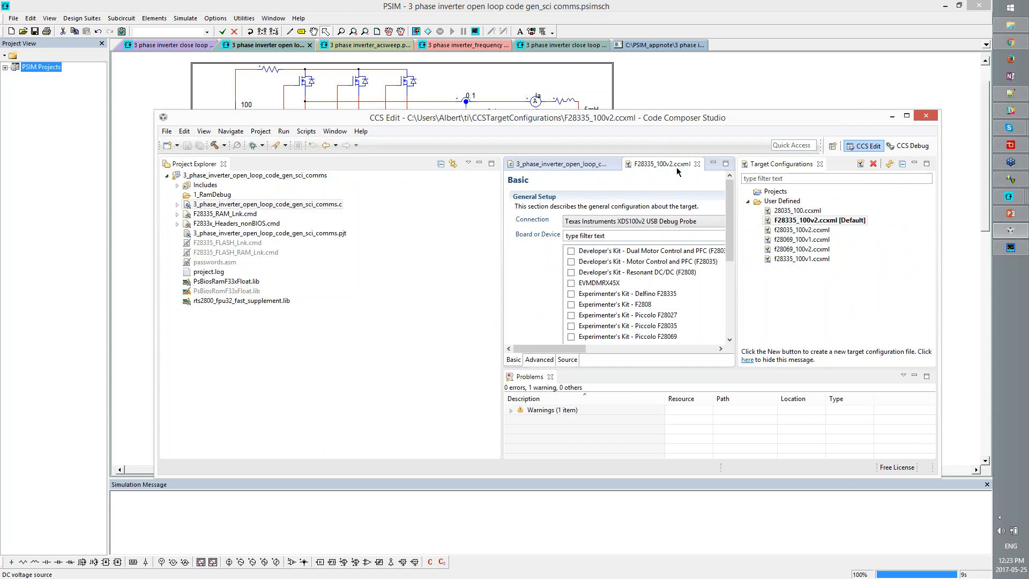
double_click(677, 167)
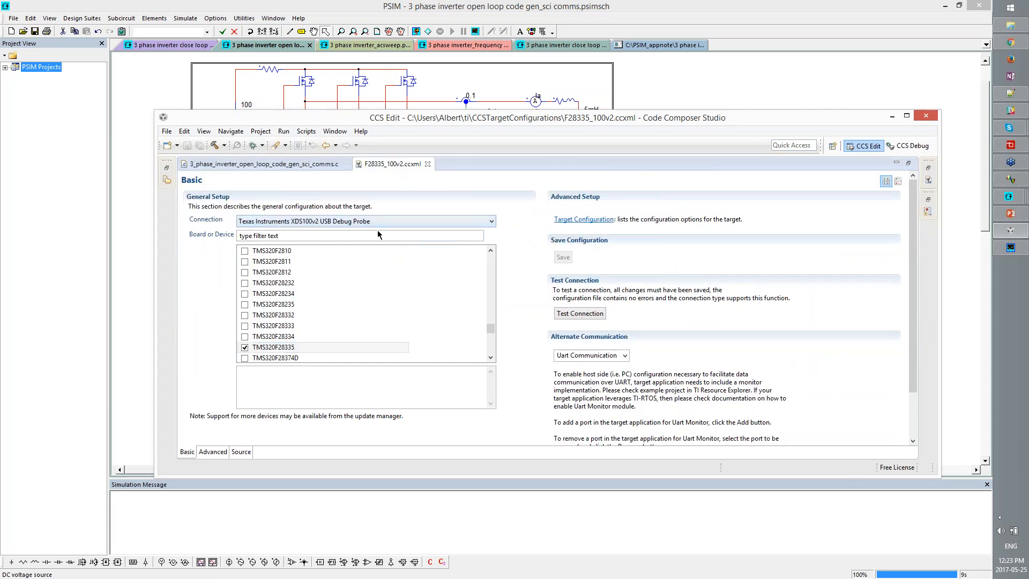
Test the XDS100v2 debug probe connection, read through the report, then close the configuration and restore the normal editor layout
left_click(586, 316)
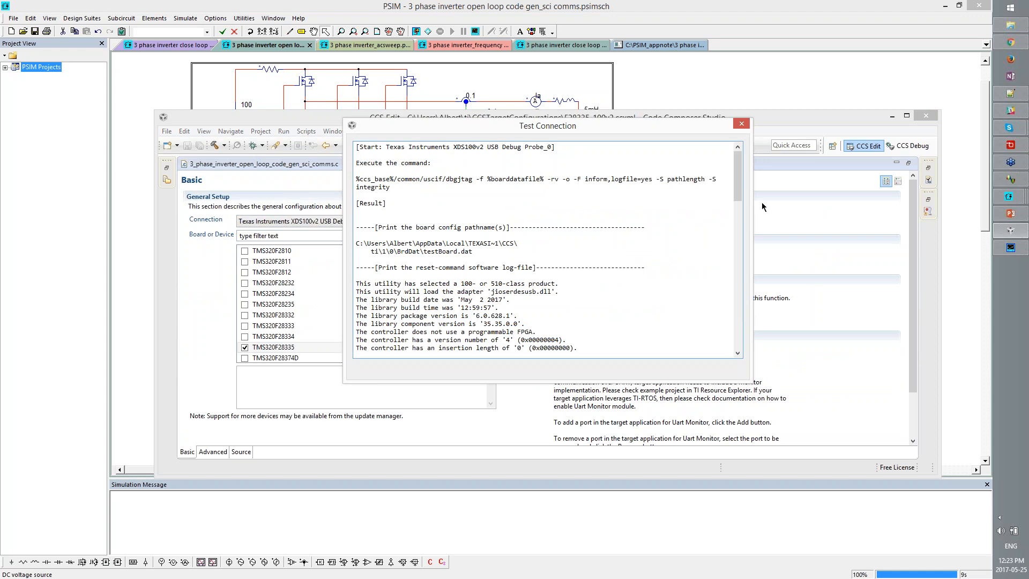
left_click_drag(739, 197, 723, 327)
left_click_drag(529, 219, 359, 217)
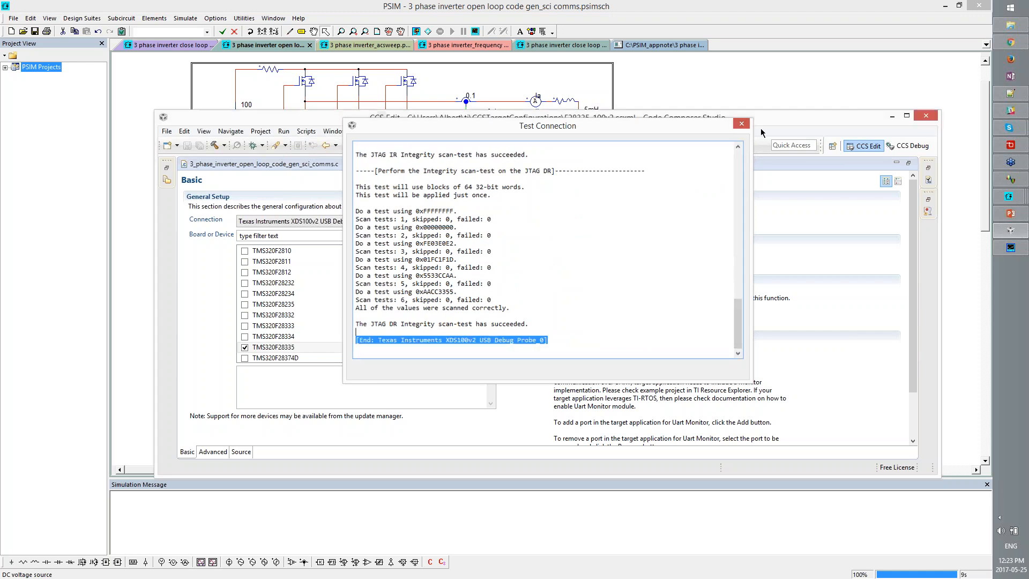
left_click(741, 124)
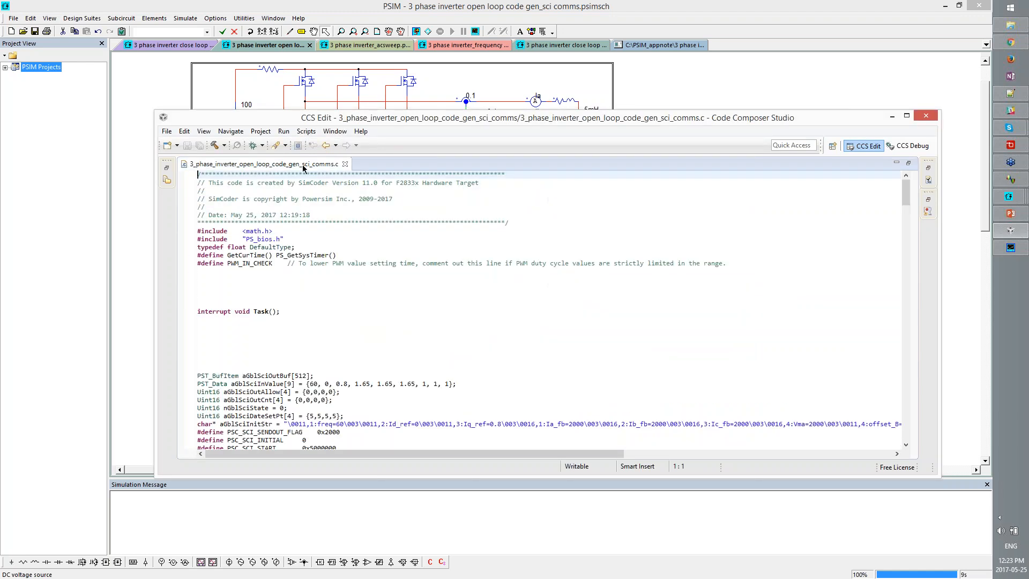
double_click(303, 164)
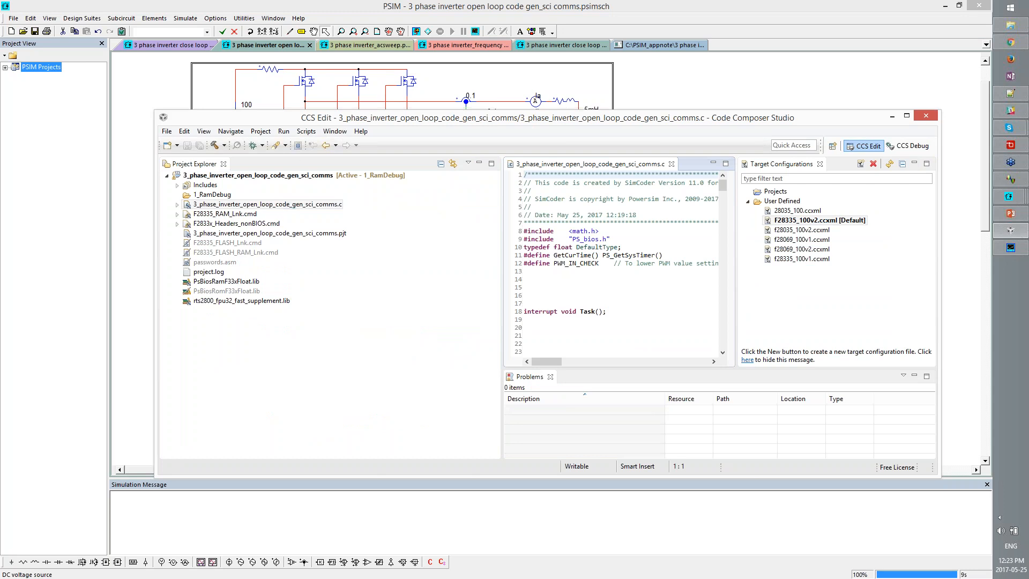
Check the generation date and time in the header comment of the imported C file
left_click_drag(613, 210, 641, 215)
left_click(633, 217)
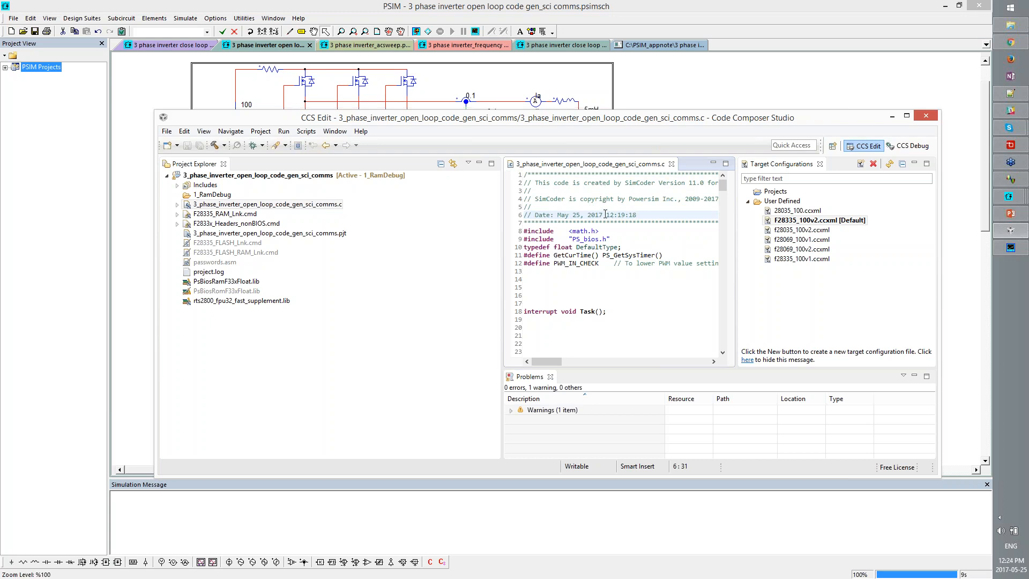
left_click_drag(606, 214, 648, 224)
left_click(649, 224)
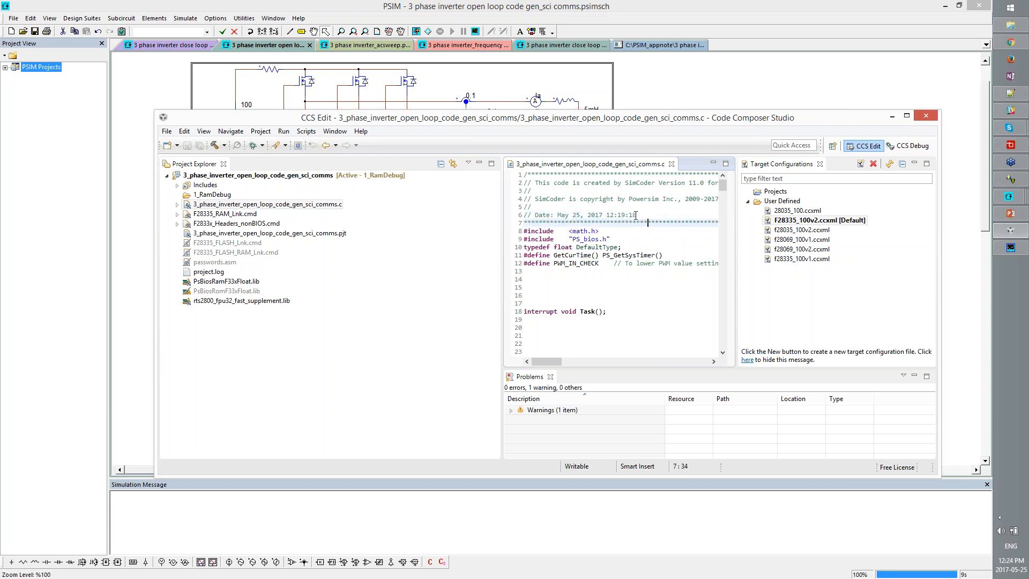
Switch to PSIM and regenerate the C code from the open loop inverter schematic
left_click(304, 7)
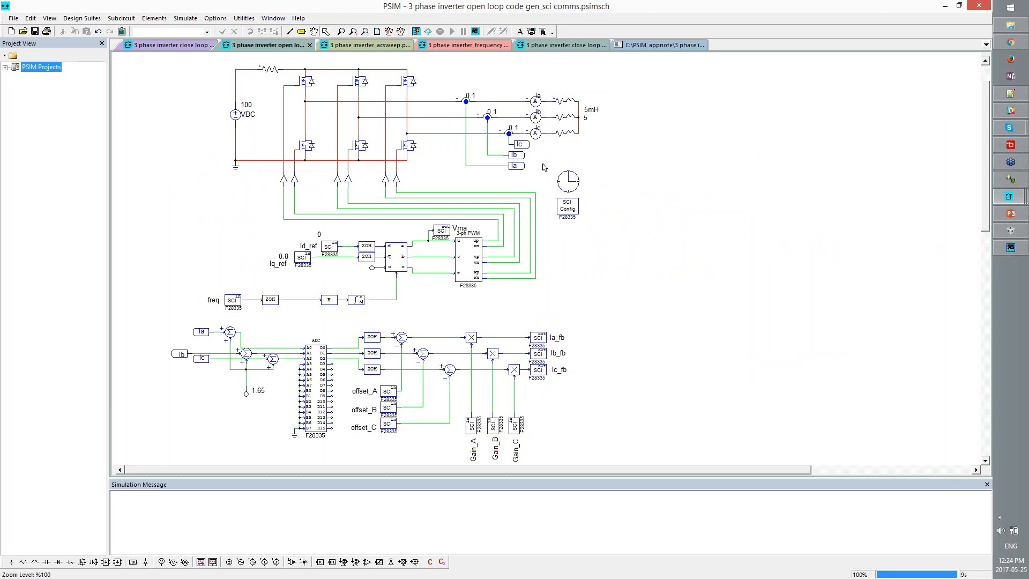
left_click(185, 18)
left_click(228, 235)
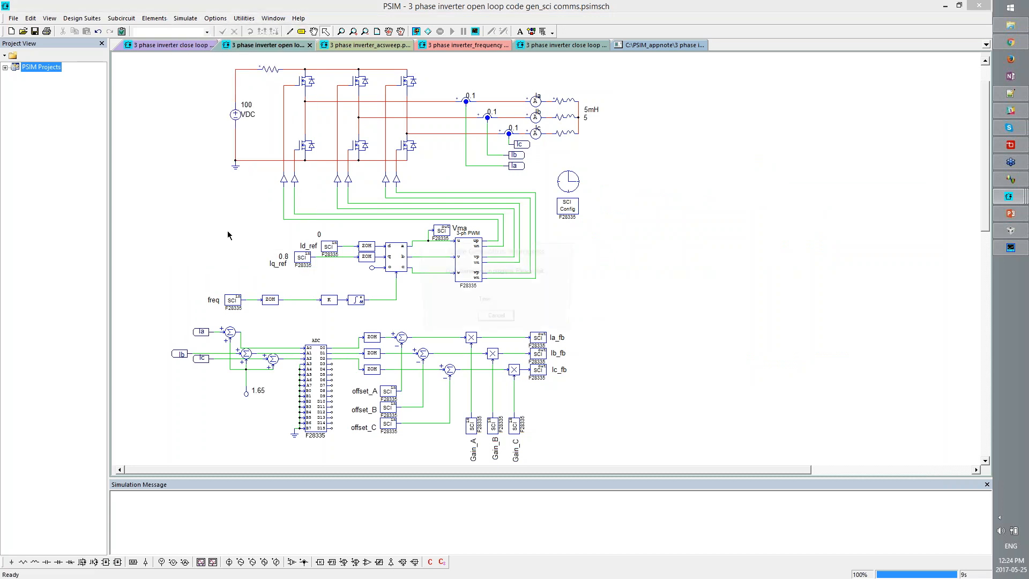
left_click_drag(244, 101, 115, 92)
left_click_drag(115, 152, 327, 152)
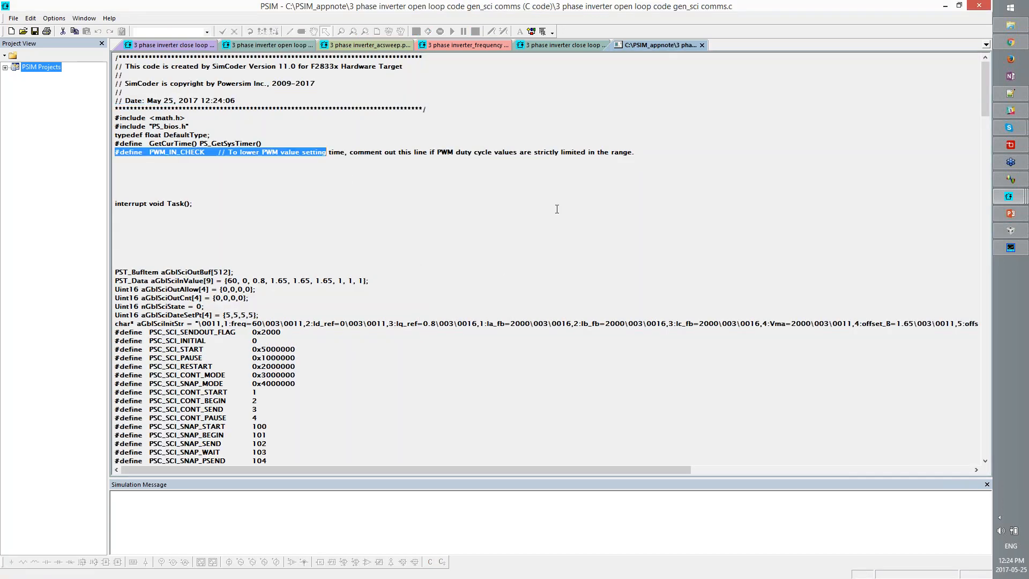
Return to Code Composer Studio and check the date line in the header of the regenerated C file
left_click(1010, 231)
left_click(577, 213)
left_click_drag(577, 213, 637, 215)
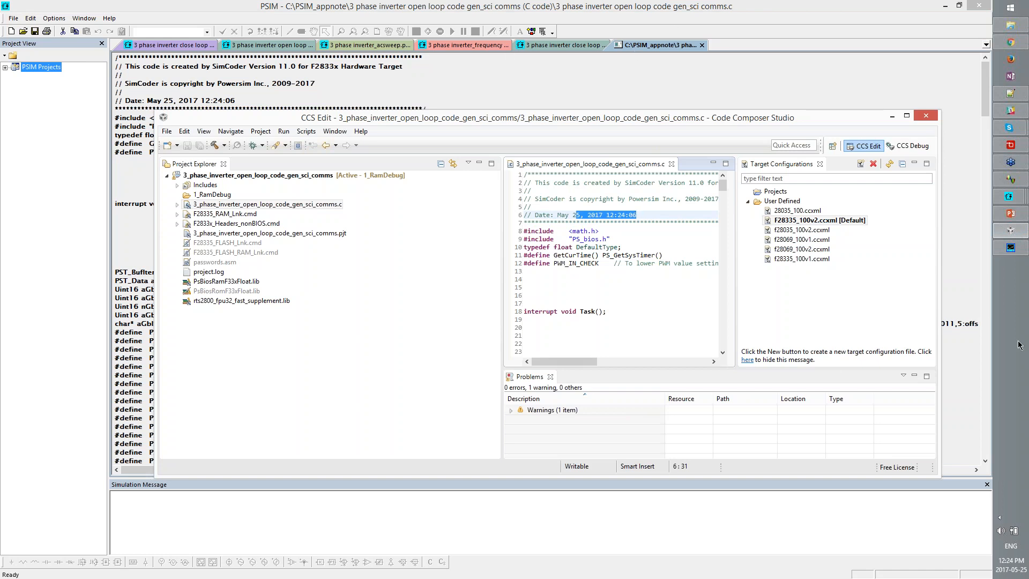
Build the project, launch a debug session on the target, and run the program
mouse_move(1011, 231)
key("super")
left_click(490, 288)
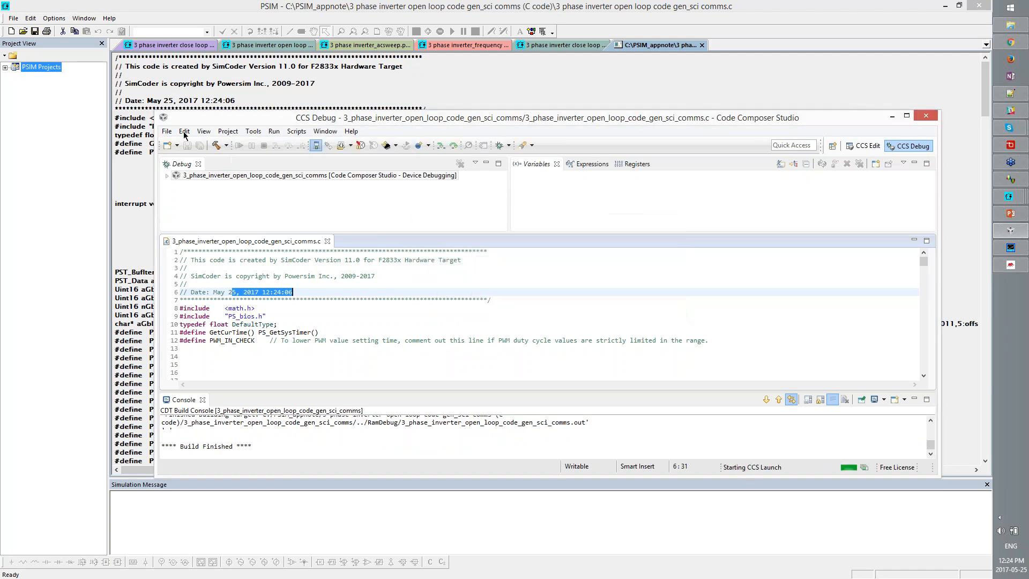
left_click(240, 145)
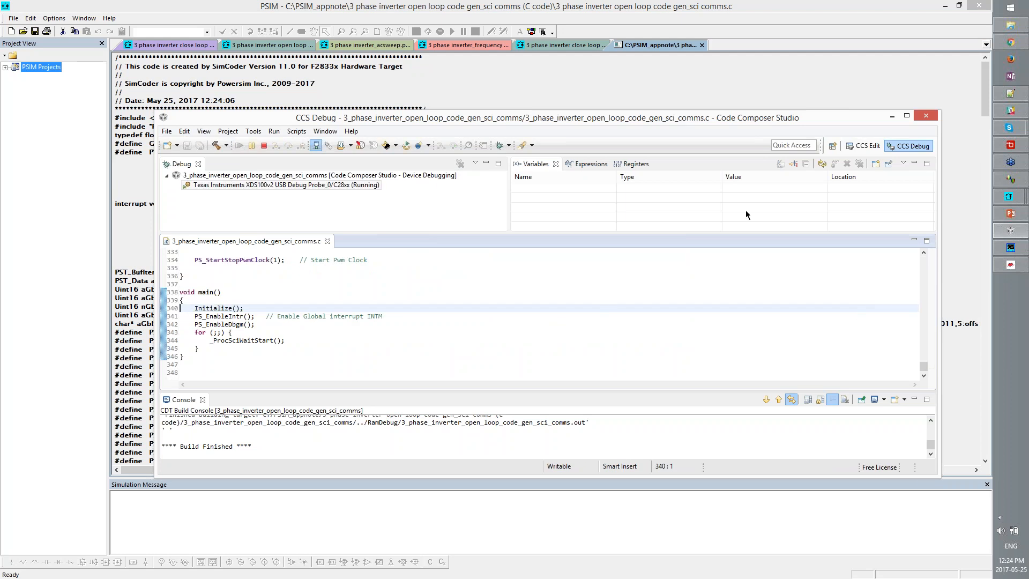
Switch to PicoScope, enlarge its window, and shift the channel B trace below the channel A trace
left_click(1011, 179)
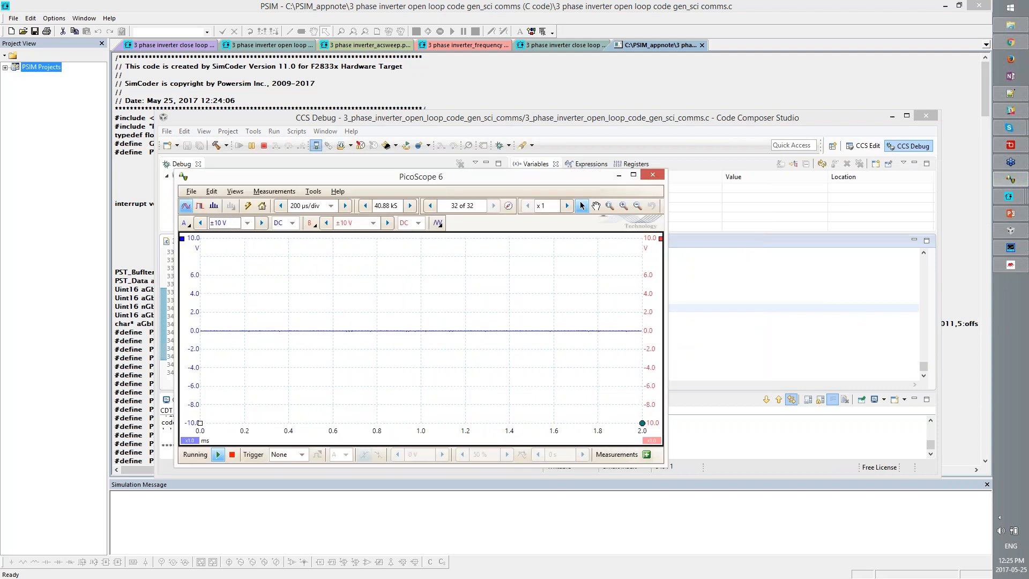
left_click_drag(590, 191, 558, 111)
left_click_drag(633, 387, 823, 489)
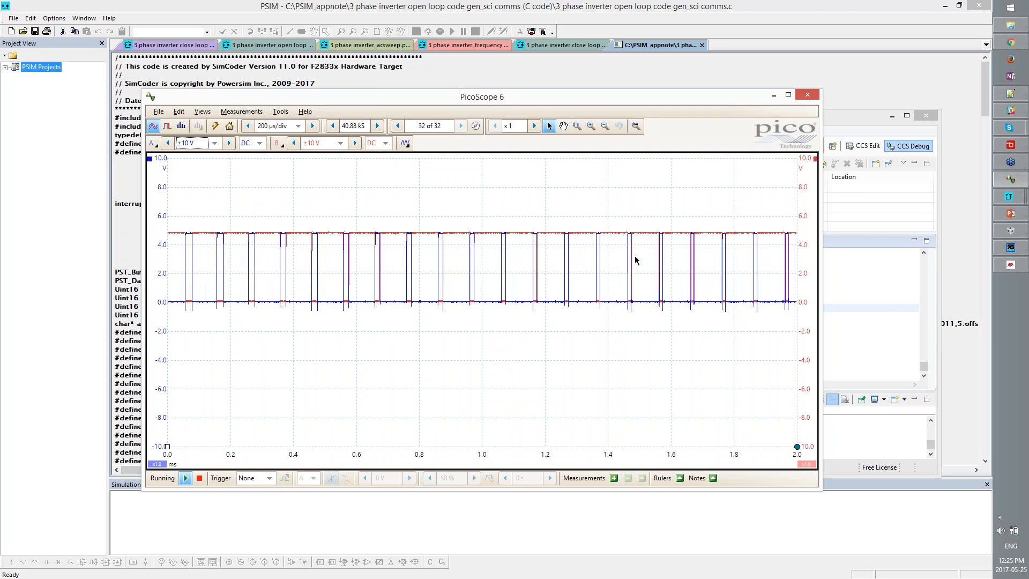
left_click_drag(810, 259, 810, 293)
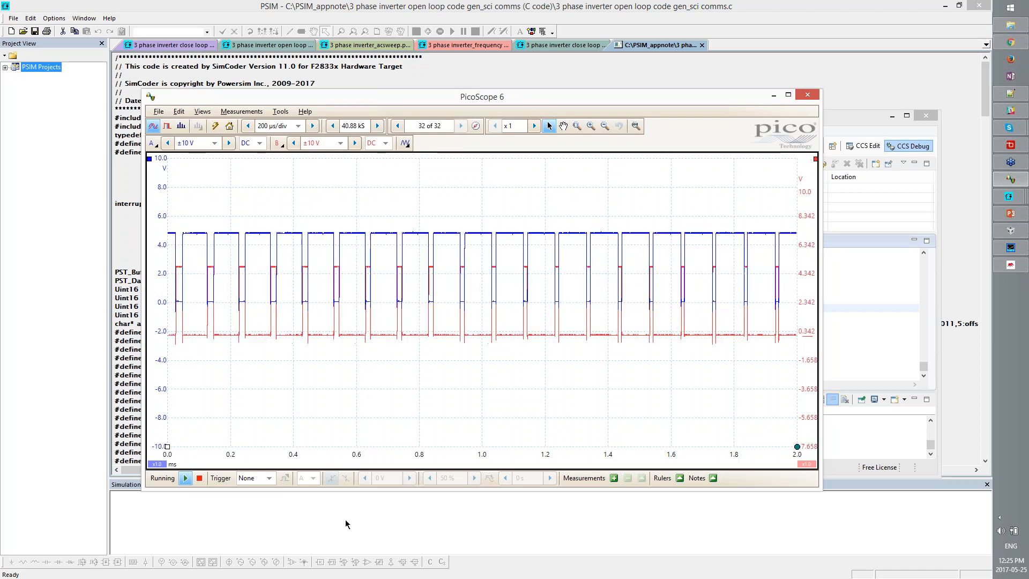
Set an Auto trigger on channel A with a level of about 892 mV and move the channel B trace upward
left_click(268, 478)
left_click(249, 505)
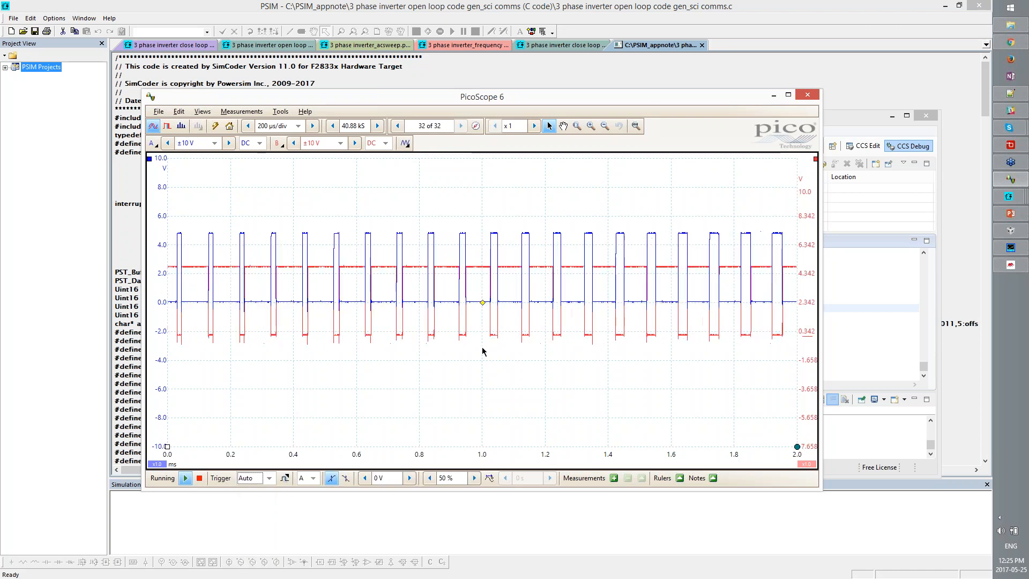
left_click_drag(484, 301, 484, 289)
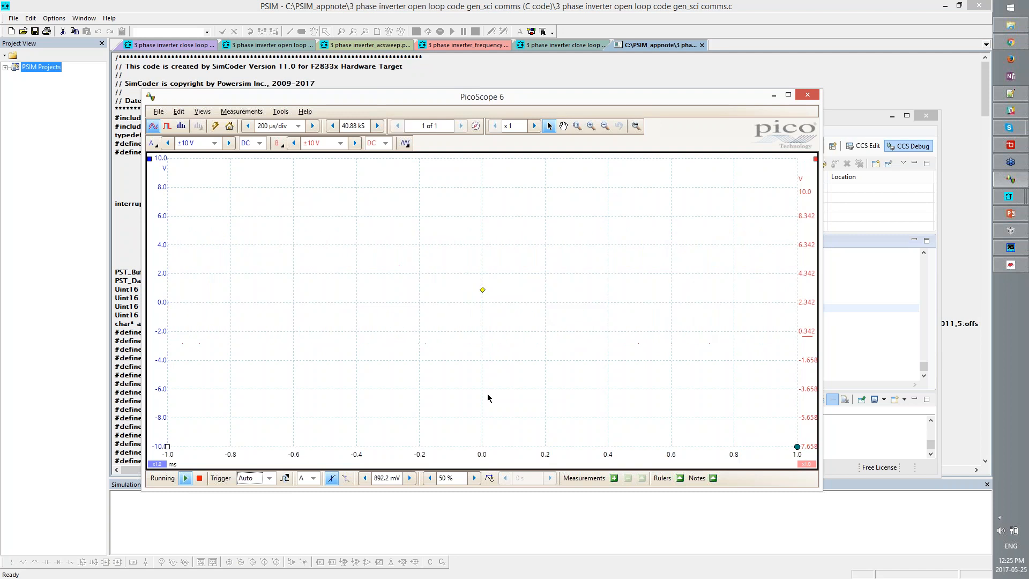
left_click_drag(806, 318, 806, 259)
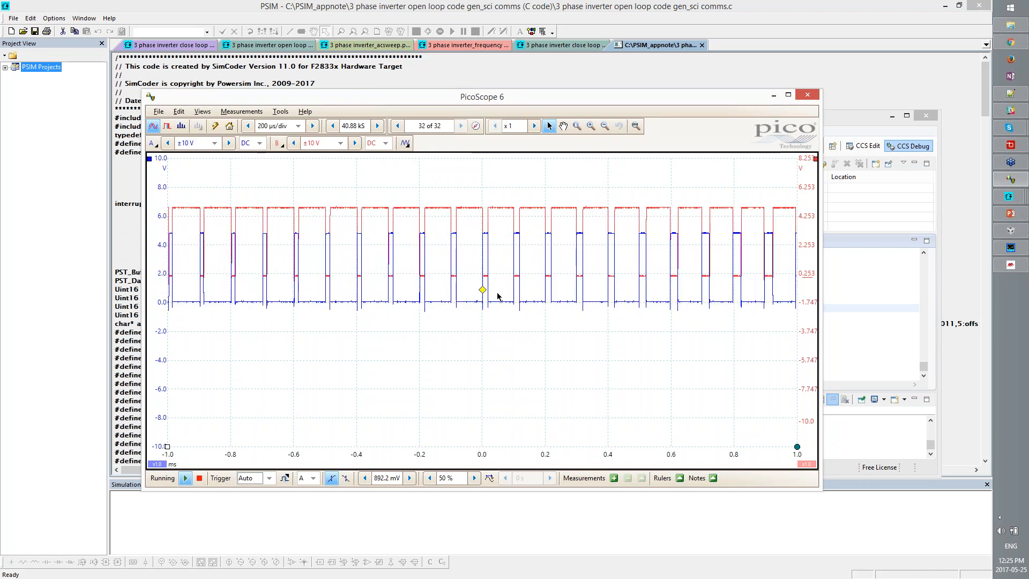
Stop the capture, zoom in on a switching edge, and measure the dead time between the two PWM signals with time rulers
left_click(199, 478)
left_click(576, 125)
left_click_drag(464, 188, 506, 343)
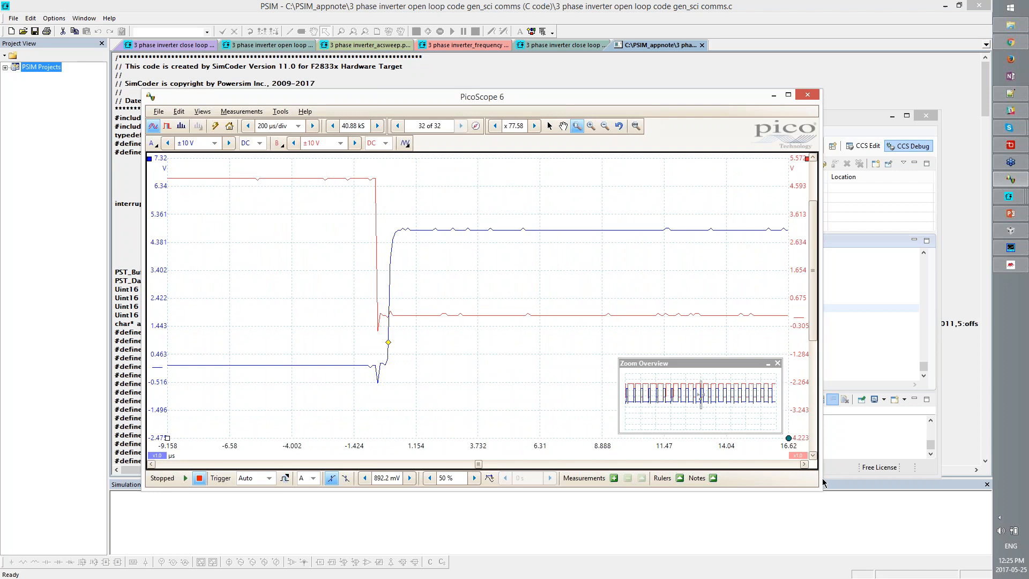
left_click_drag(167, 438, 373, 438)
left_click_drag(167, 439, 386, 438)
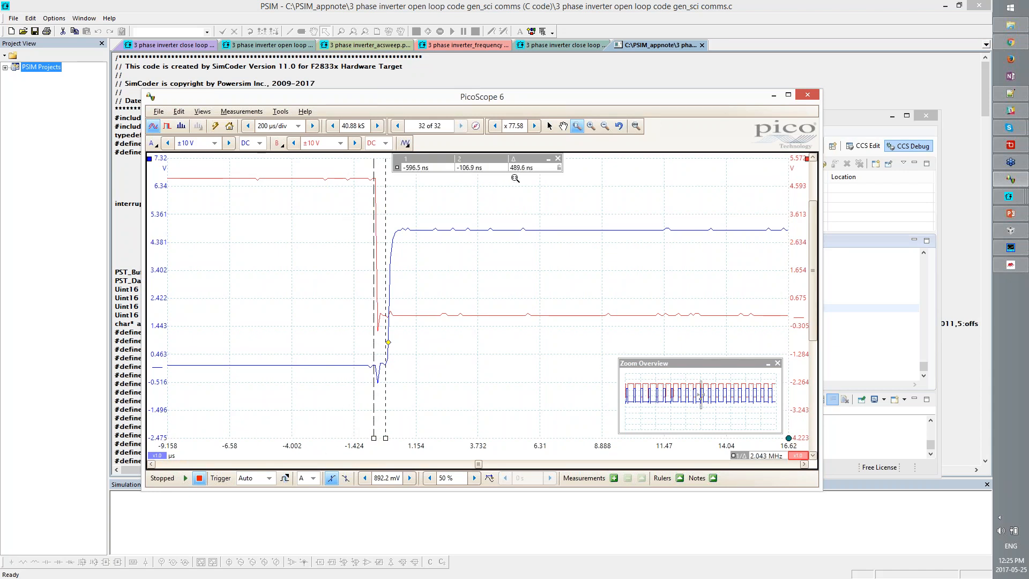
In PSIM's open loop schematic, set the 3-phase PWM block's dead time to 1u and regenerate the C code
left_click(364, 47)
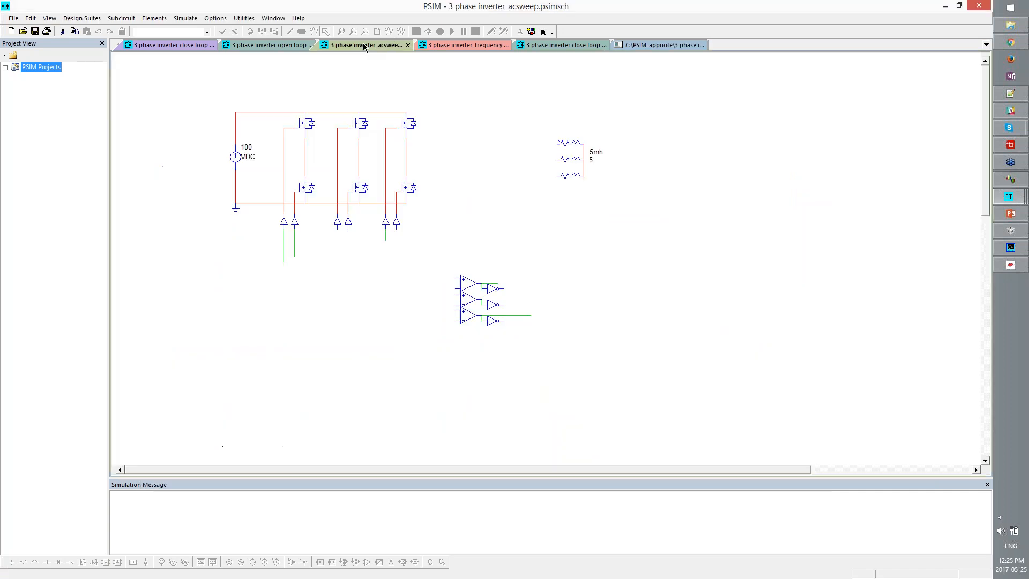
left_click(257, 46)
double_click(481, 232)
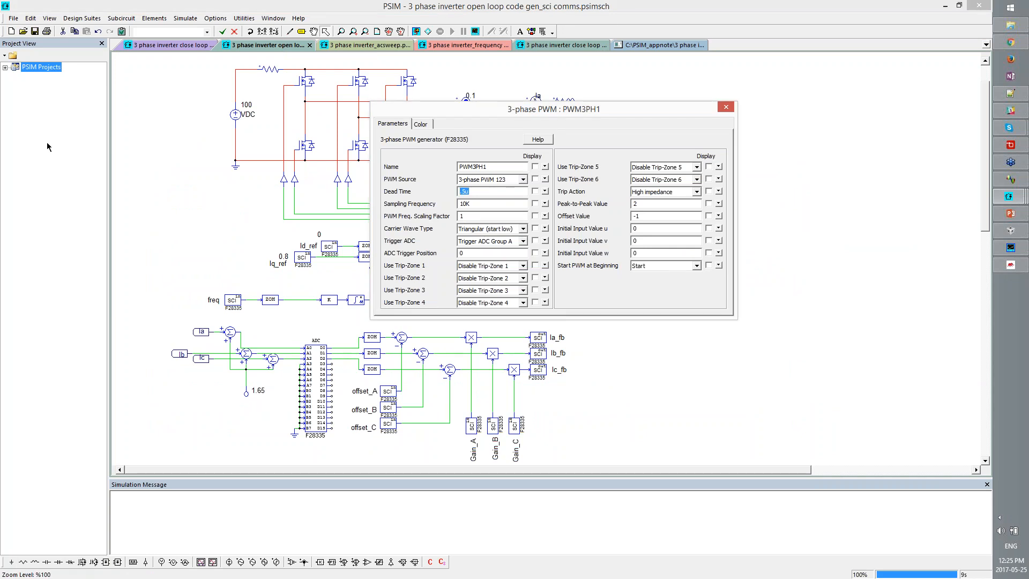
type("1u")
left_click(726, 106)
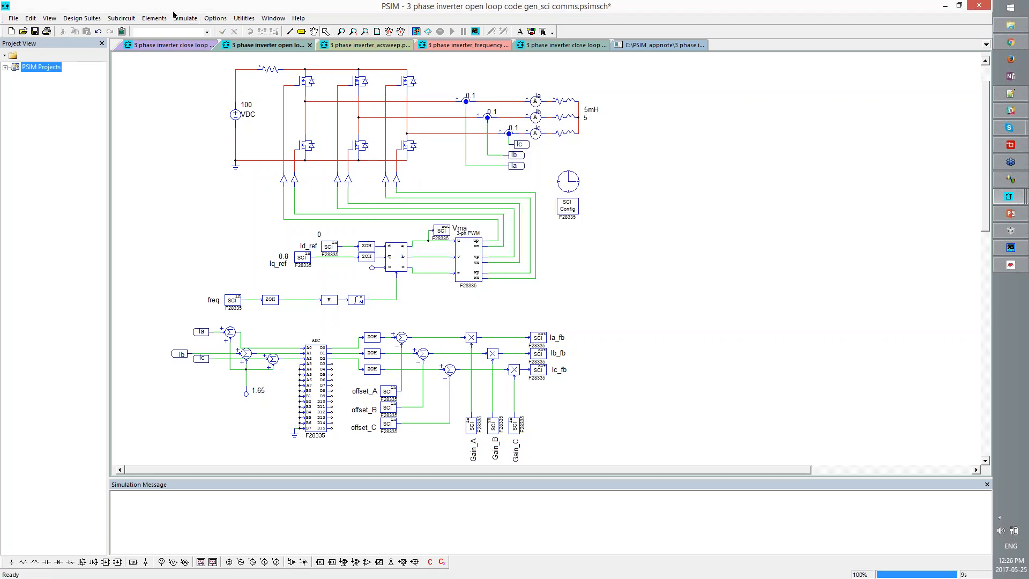
left_click(185, 19)
left_click(231, 234)
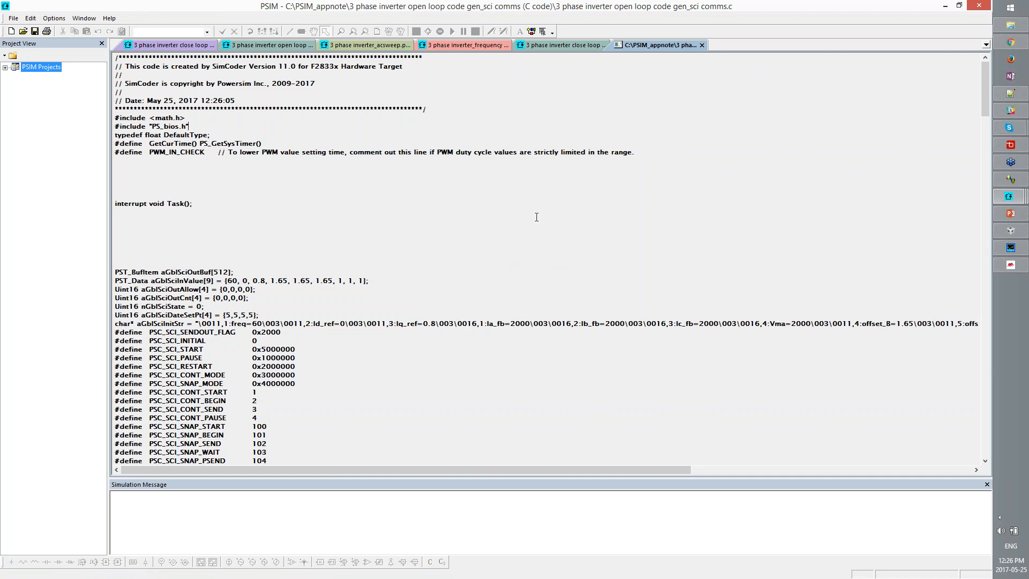
Switch to Code Composer Studio, suspend the running program, and terminate the debug session
left_click(1011, 110)
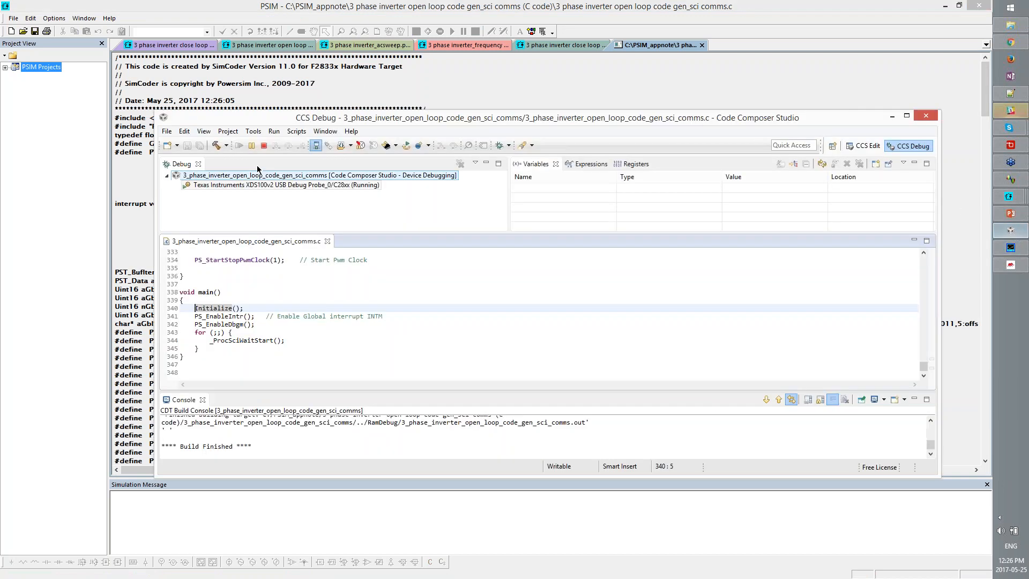
left_click(251, 145)
left_click(263, 145)
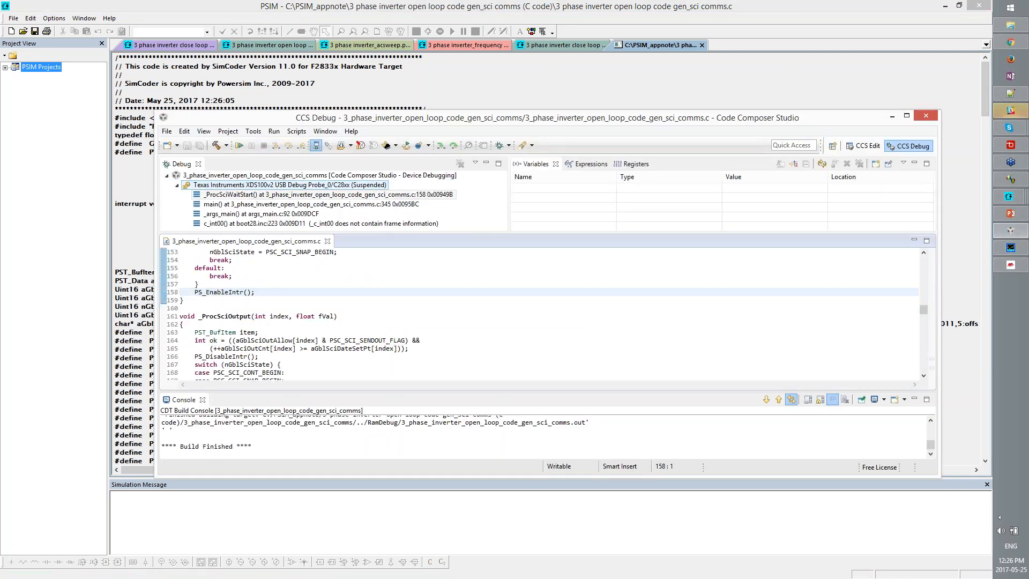
Check the date in the C file's header, relaunch the debug session with the regenerated code, and run the program
left_click_drag(723, 259, 723, 182)
left_click_drag(600, 215, 679, 214)
left_click(252, 146)
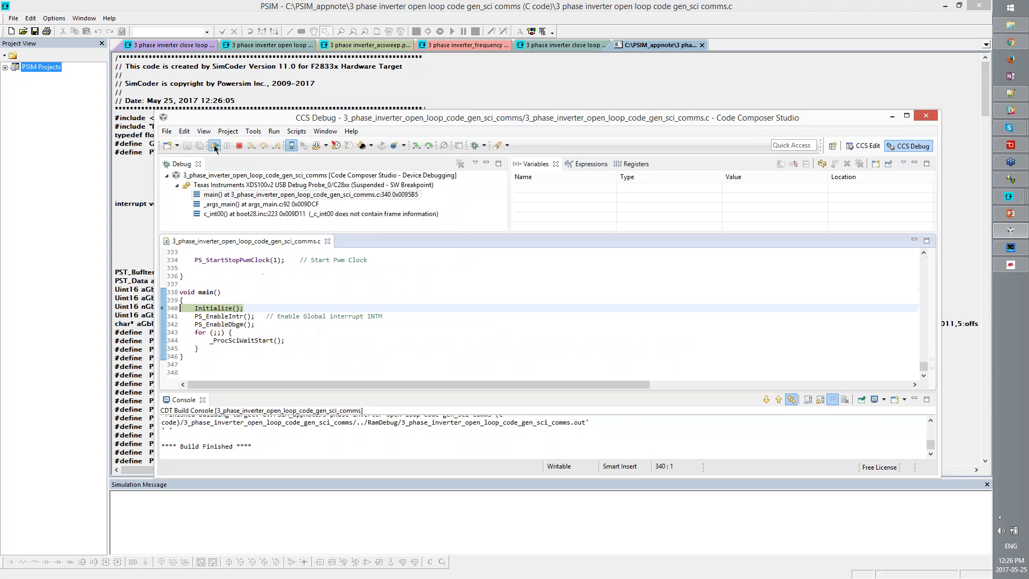
left_click(214, 146)
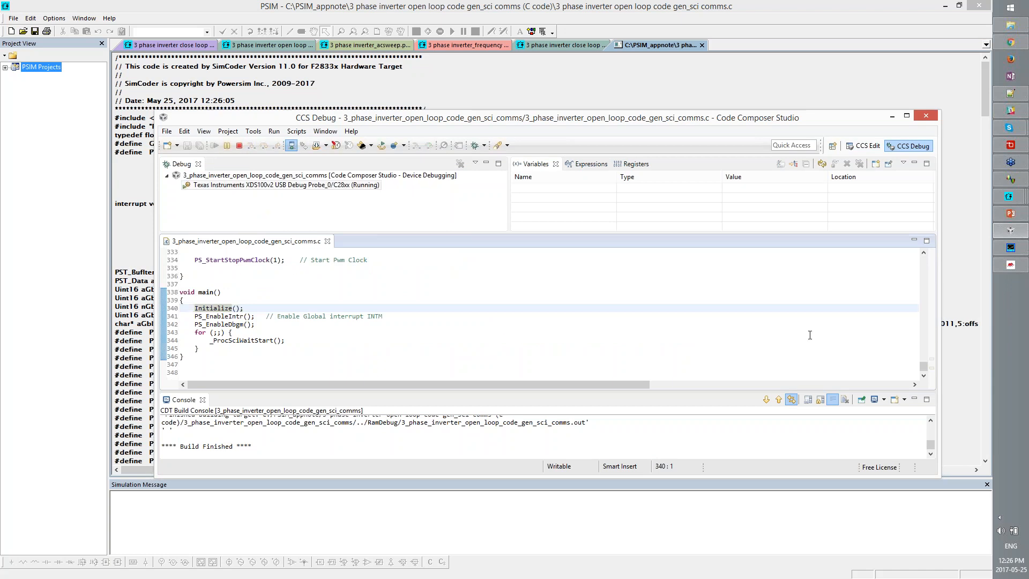
Switch to PicoScope, capture the PWM signals, stop, and measure the dead time between the two switching edges with time rulers
left_click(1010, 180)
left_click(184, 481)
left_click(200, 478)
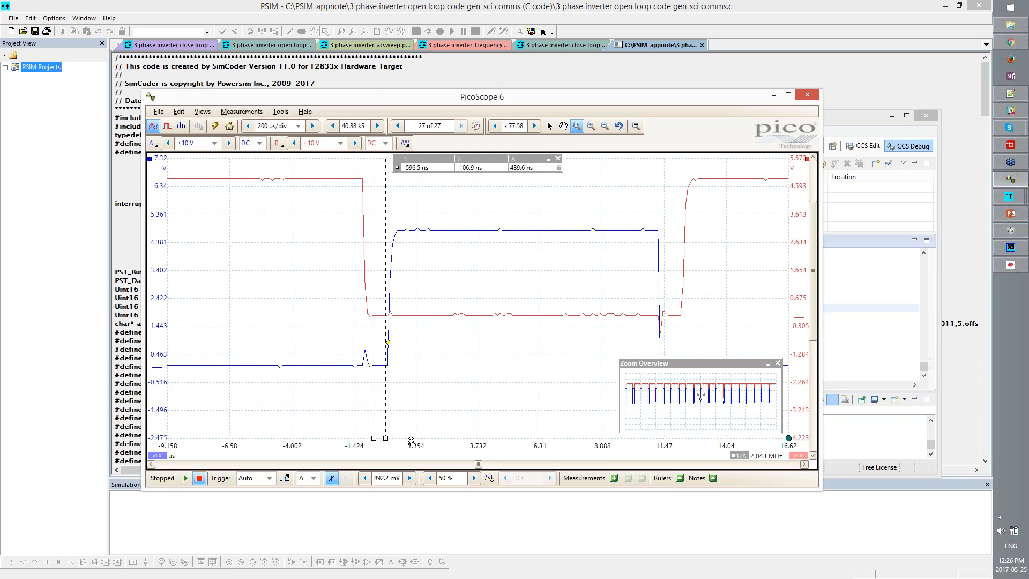
left_click_drag(379, 437, 363, 437)
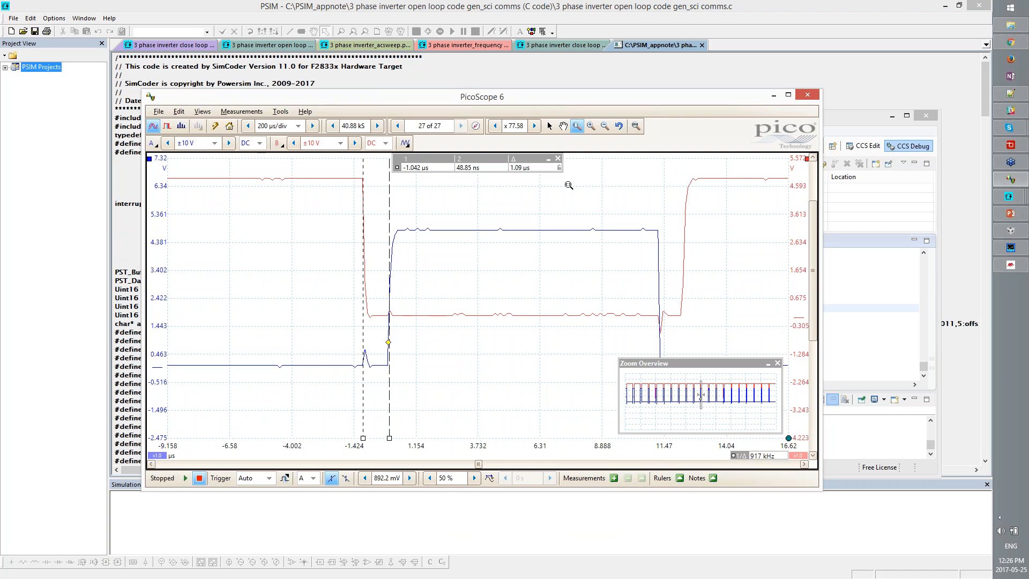
left_click(774, 95)
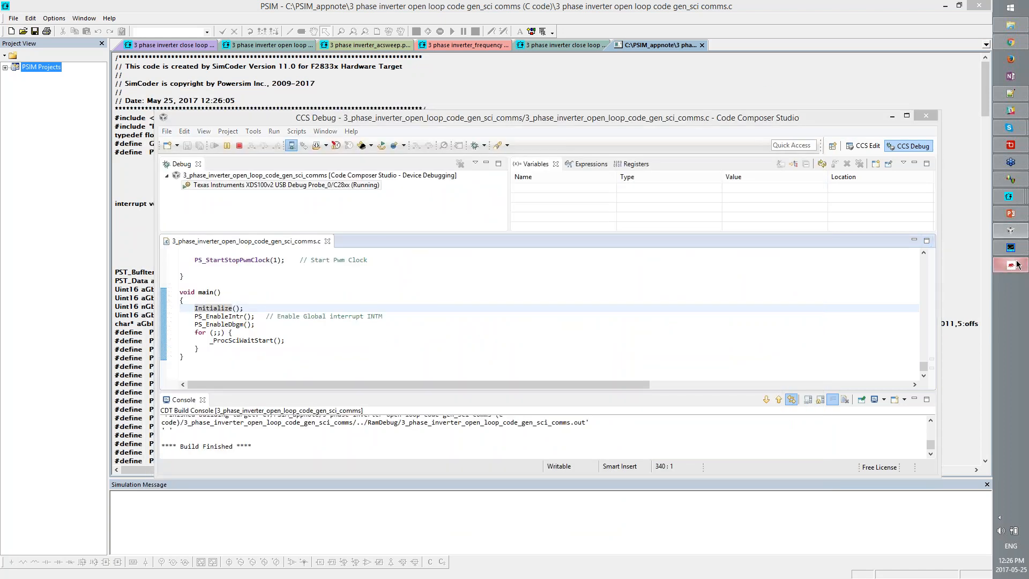
Switch to Typhoon's Schematic Editor, open the recent model hil 600 3 phase inverter_system updated.tse, and close Slack while it loads
left_click(1010, 264)
left_click(343, 258)
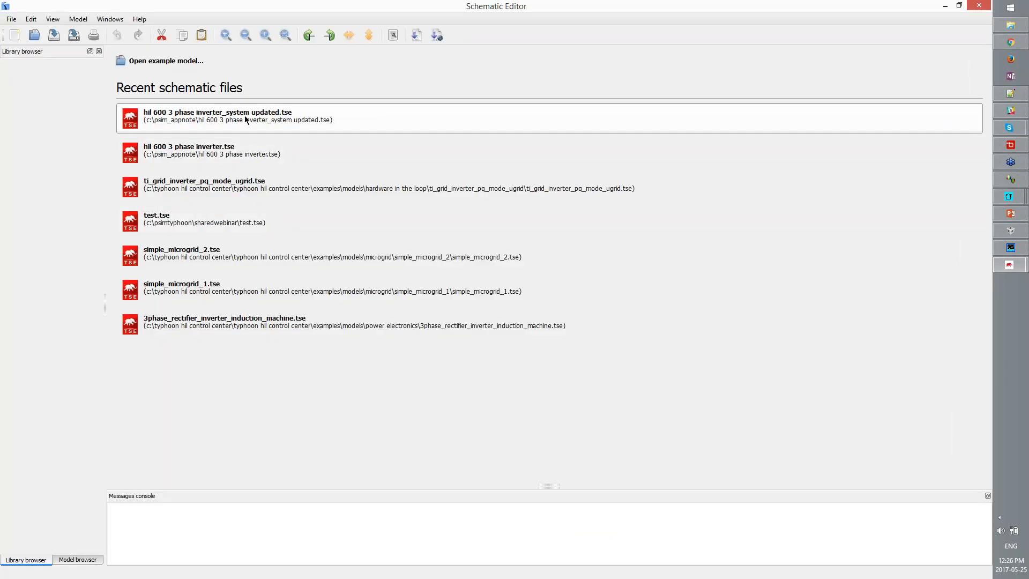
left_click(246, 118)
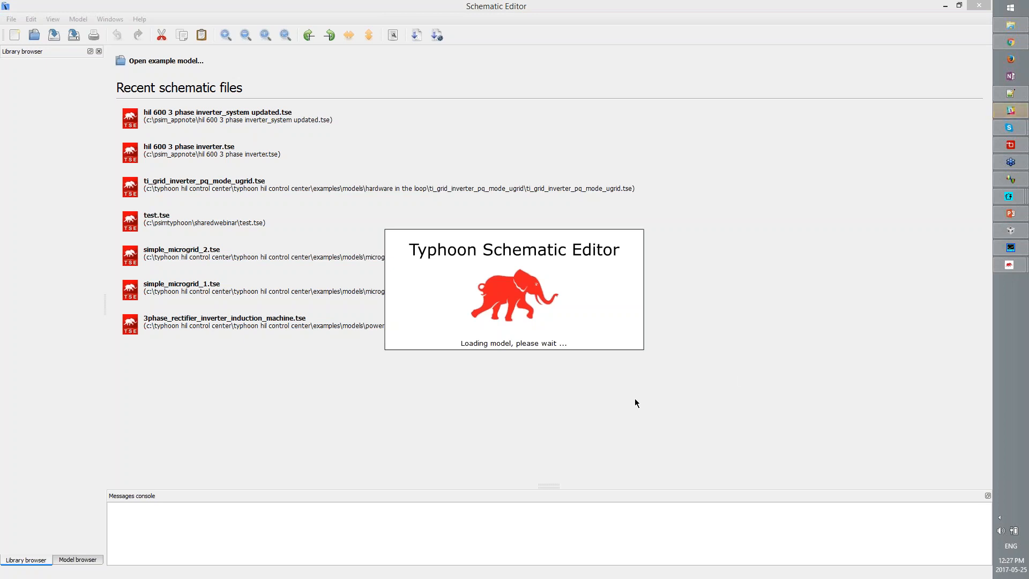
right_click(1012, 109)
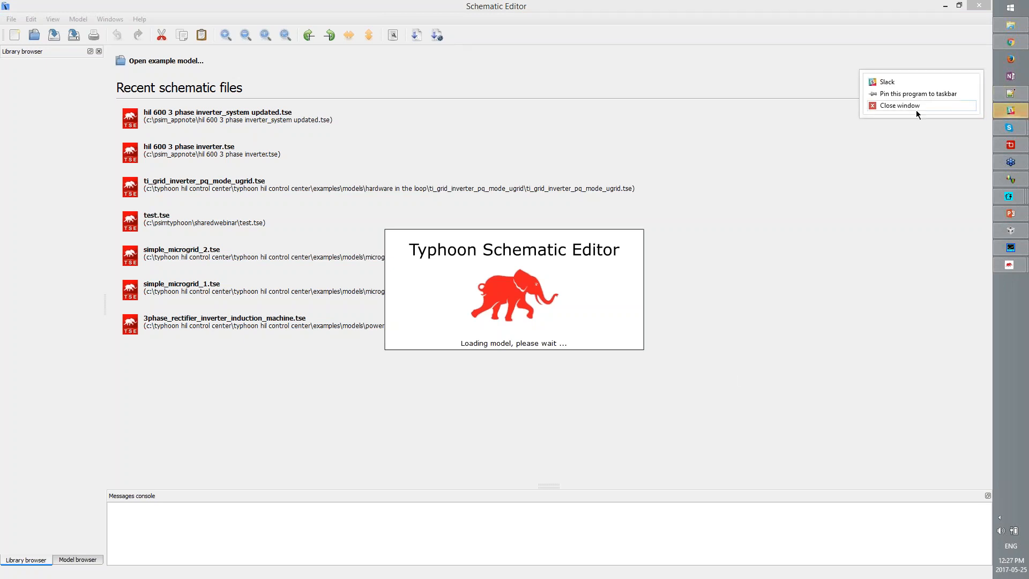
left_click(955, 107)
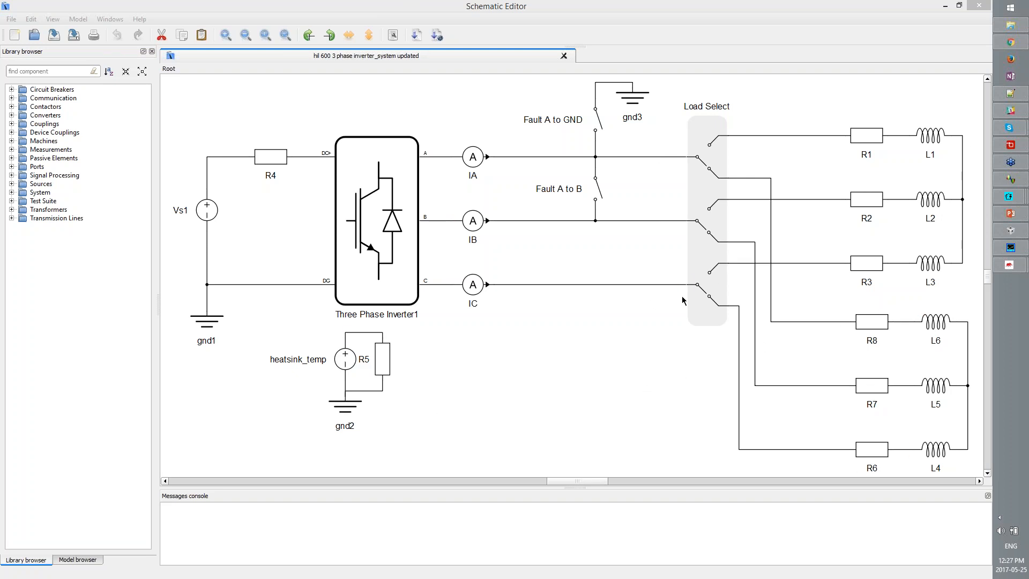
Check the resistance and inductance values of the two switchable three-phase RL loads, and start compiling the model
left_click(856, 199)
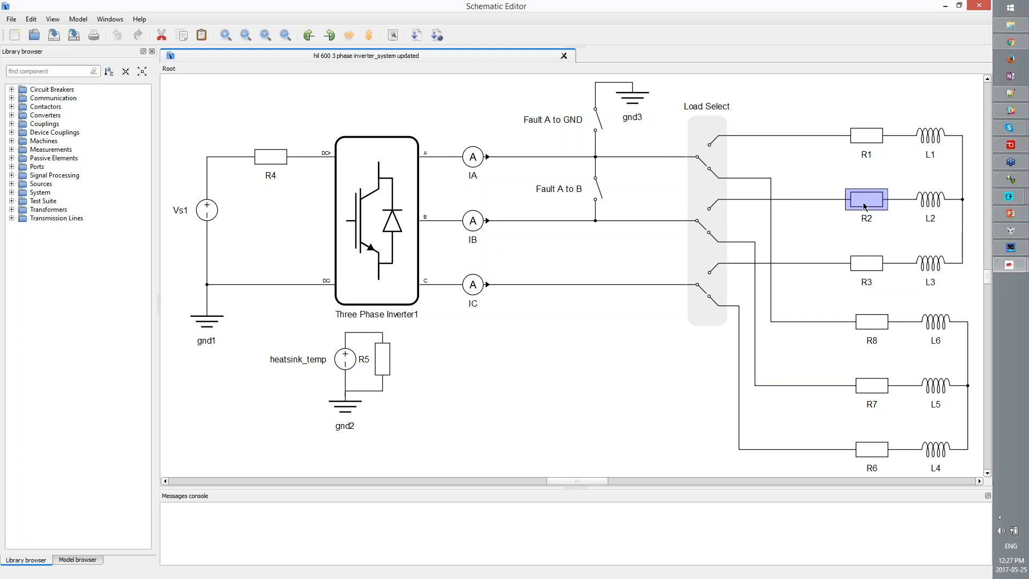
mouse_move(863, 206)
mouse_move(928, 212)
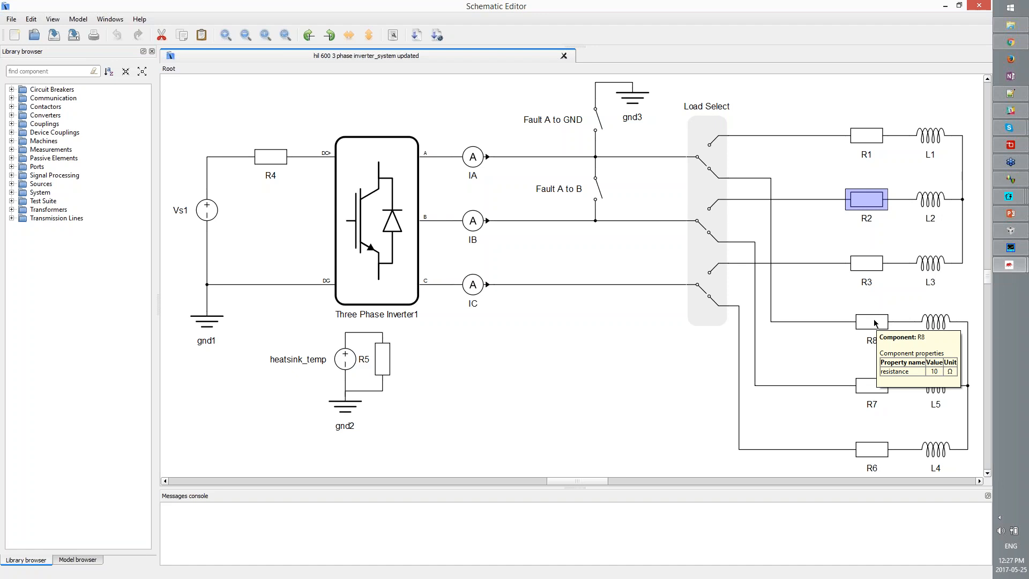
mouse_move(954, 316)
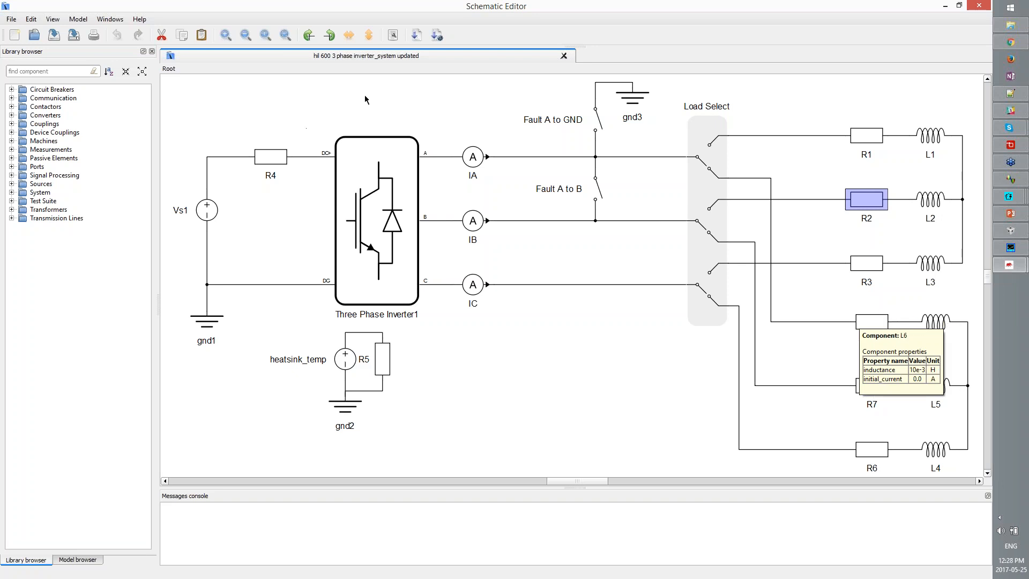
left_click(438, 35)
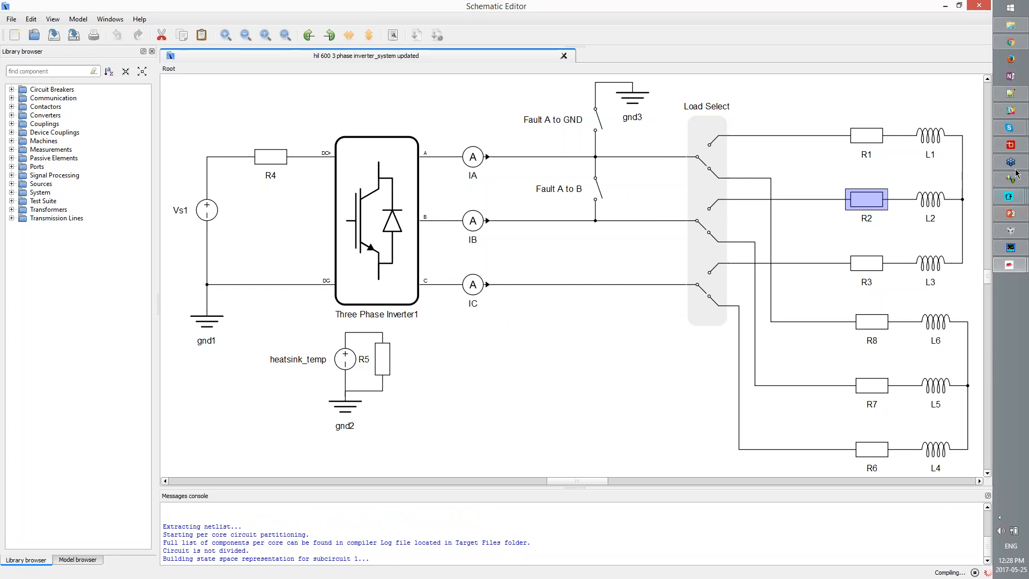
In PSIM's open loop schematic, draw filled yellow rectangles over the dq reference and frequency blocks and over the current feedback blocks
left_click(1011, 197)
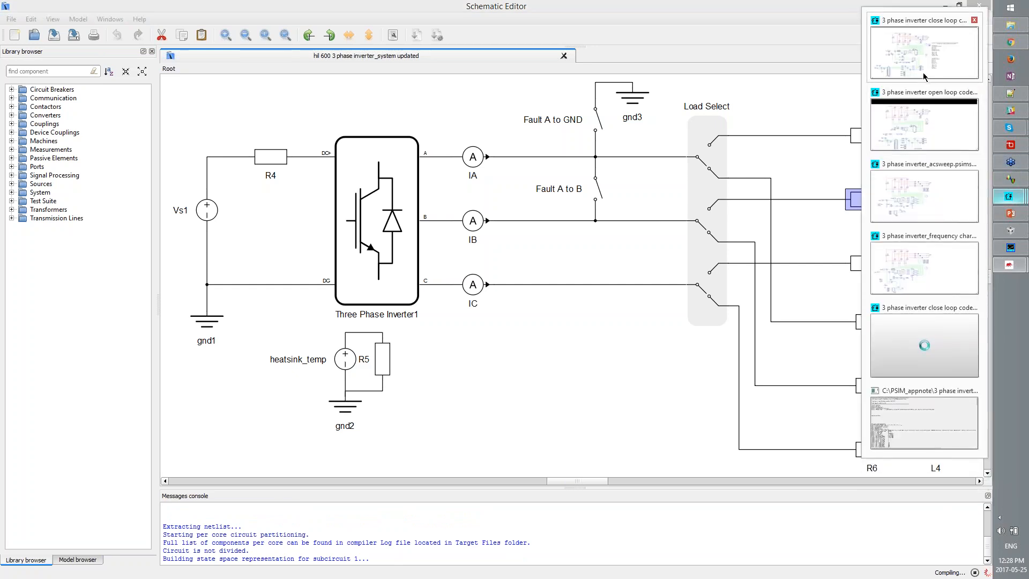
left_click(922, 131)
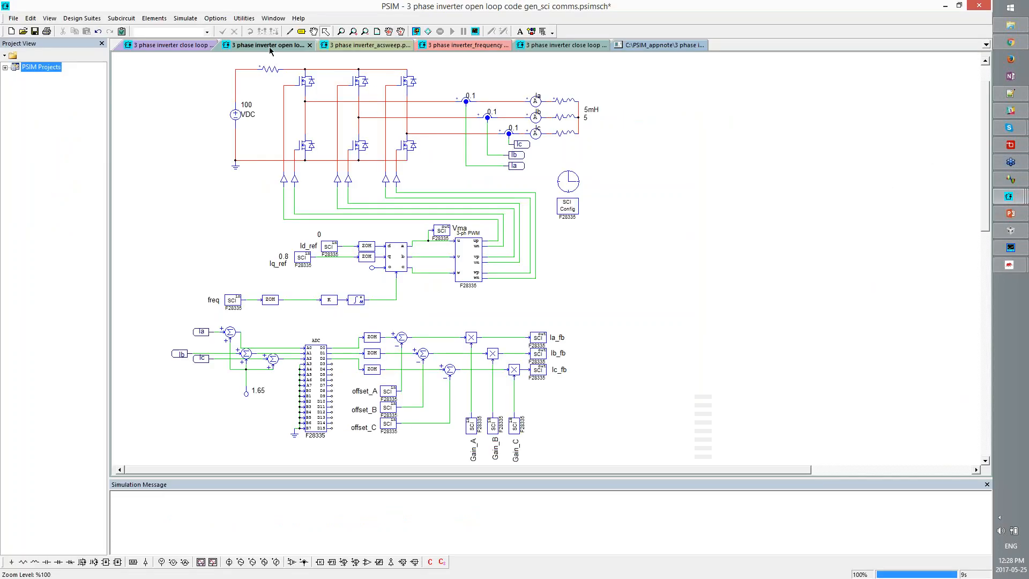
scroll(324, 449, "down", 3)
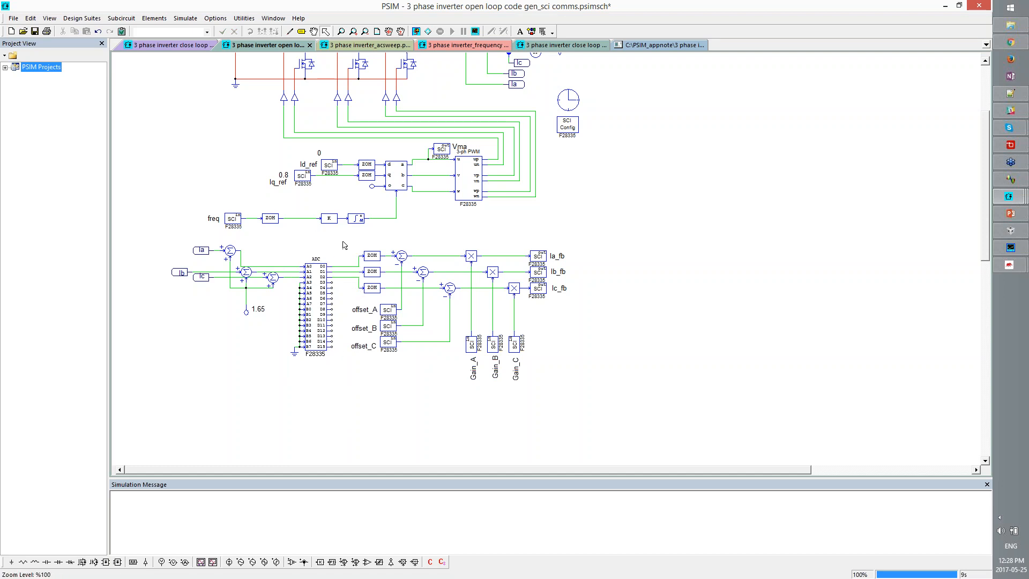
left_click_drag(343, 242, 402, 295)
left_click(343, 363)
left_click(118, 19)
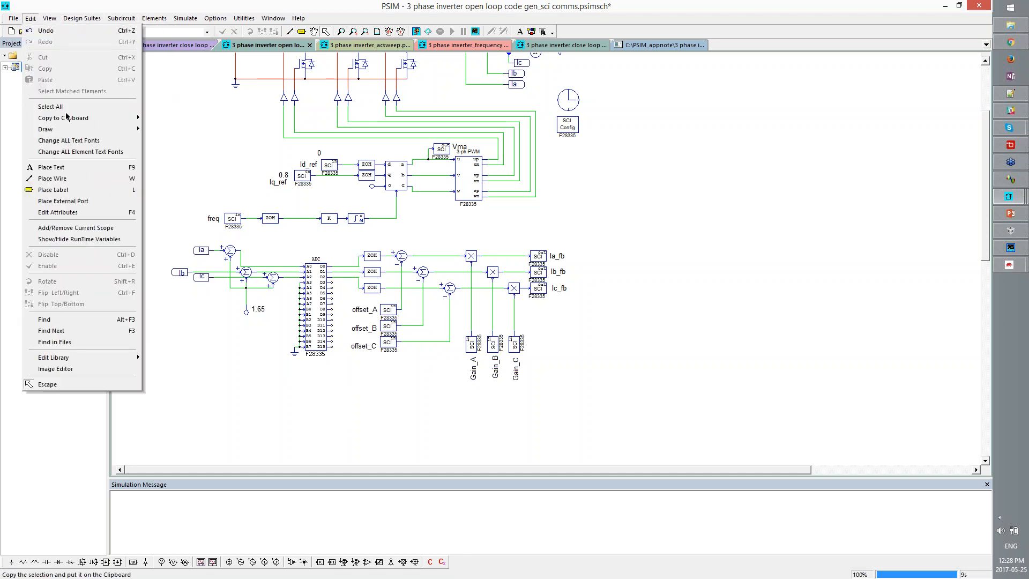
mouse_move(72, 133)
left_click(164, 141)
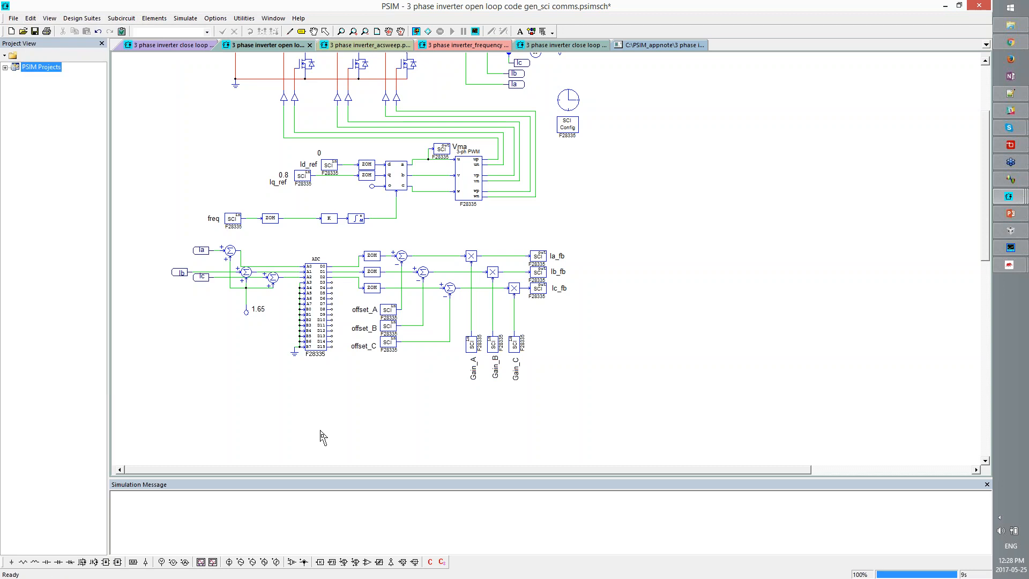
mouse_move(315, 228)
left_mouse_down()
mouse_move(409, 308)
mouse_move(633, 455)
left_mouse_up()
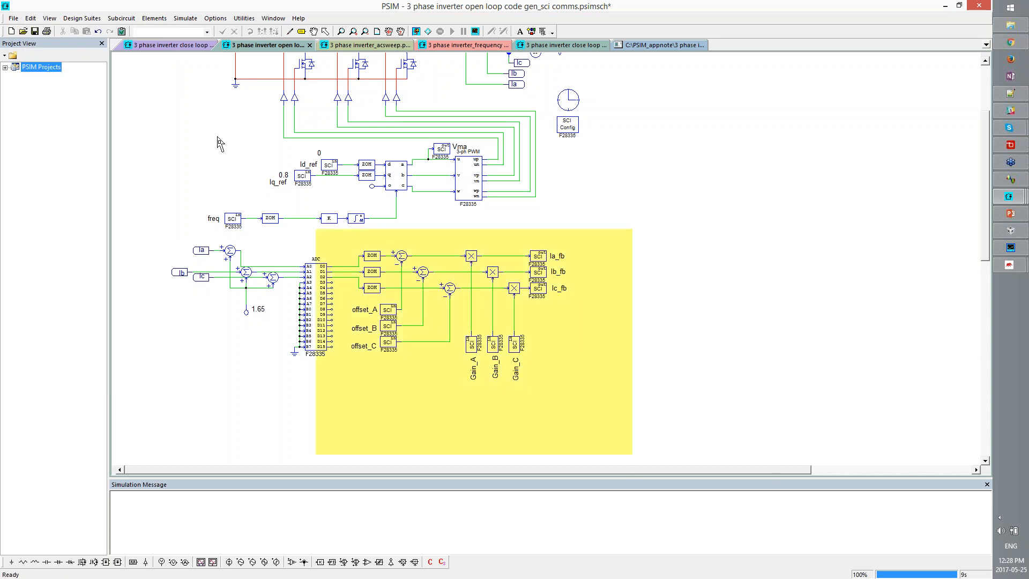
left_click_drag(209, 143, 465, 239)
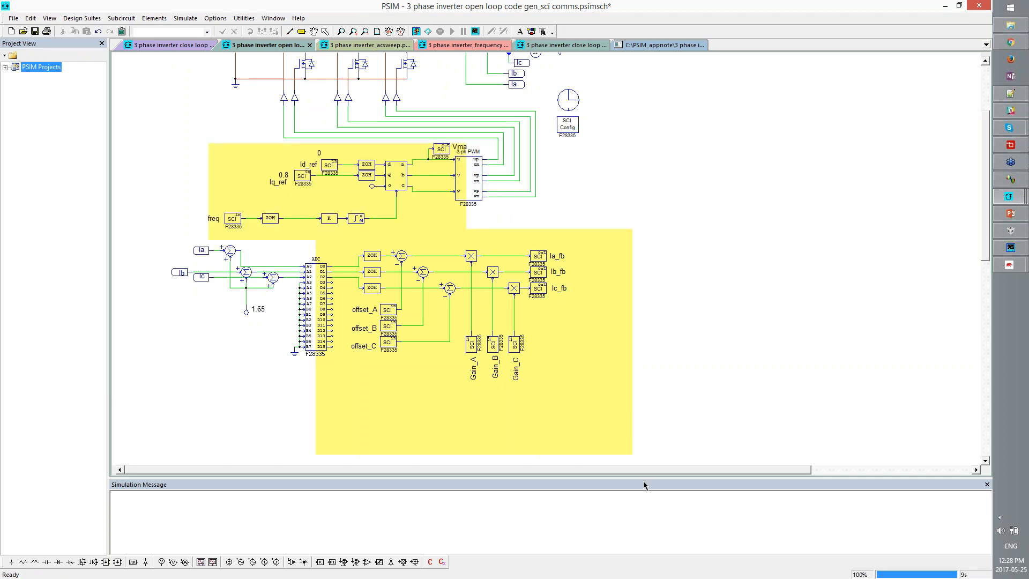
left_click(325, 31)
Review the ADC reads, DQ to ABC transformation and PWM duty cycle sections in the generated C file's Task interrupt
scroll(328, 282, "up", 2)
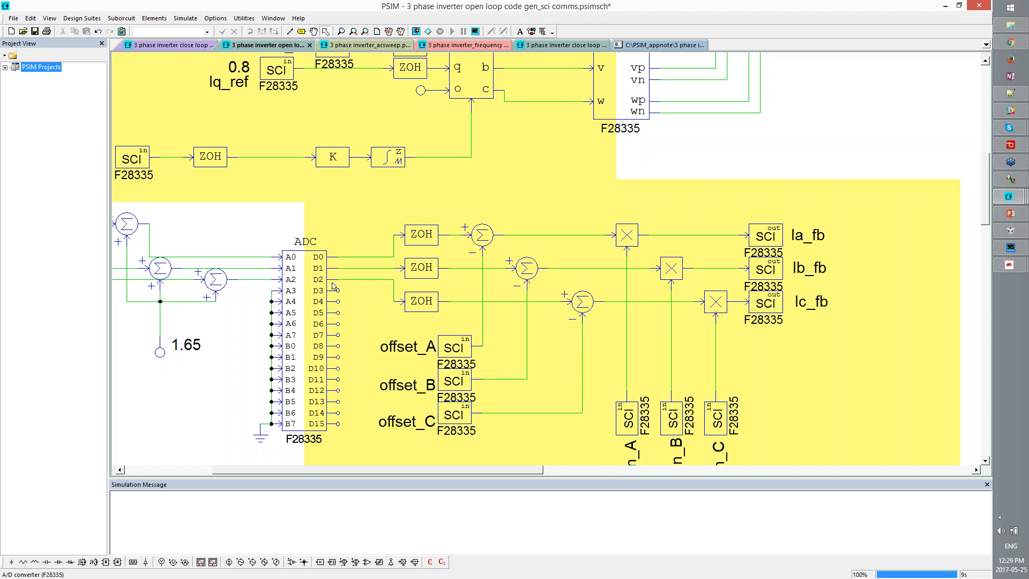
left_click(646, 47)
scroll(238, 329, "down", 20)
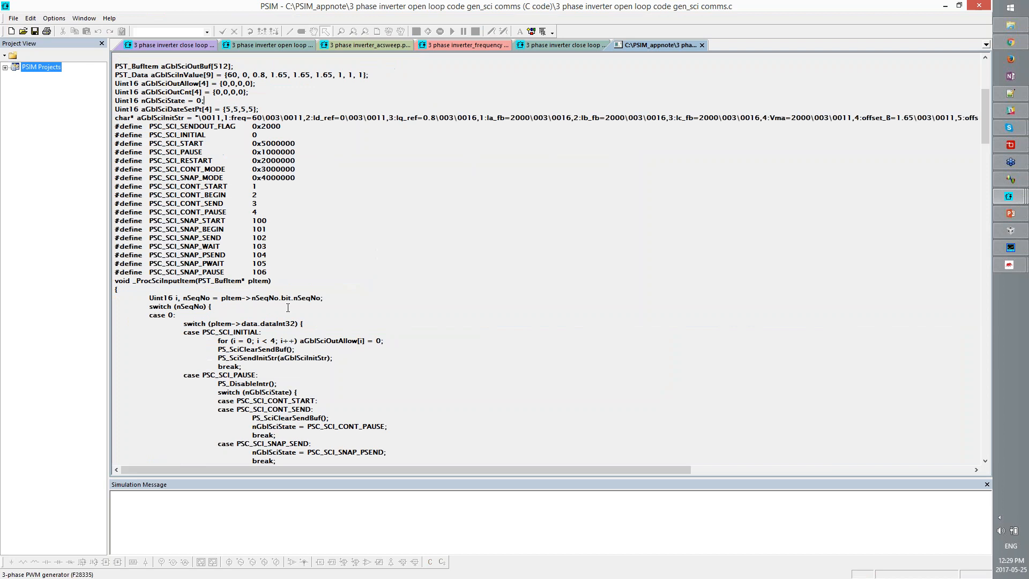
scroll(238, 329, "down", 20)
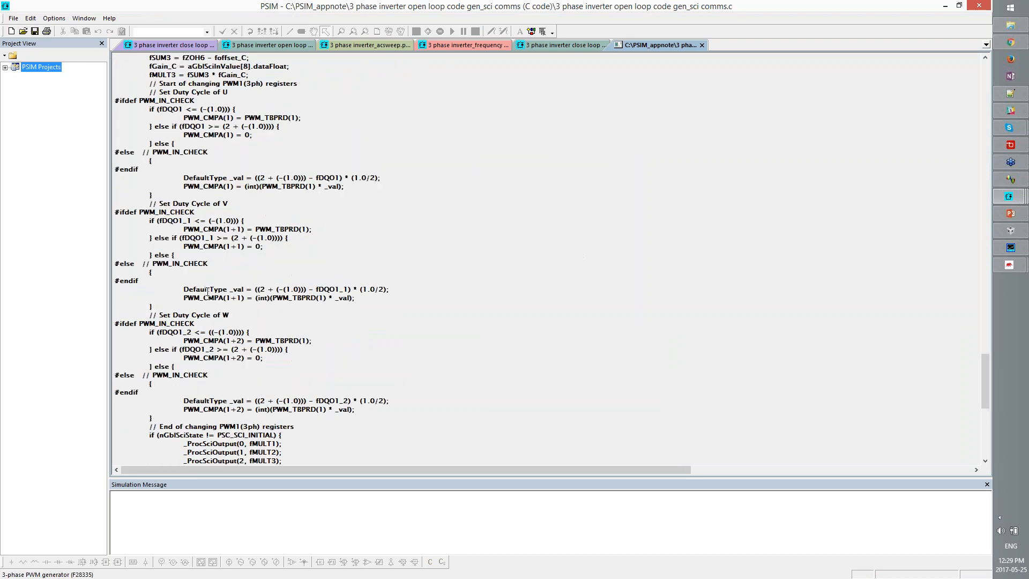
scroll(235, 315, "up", 20)
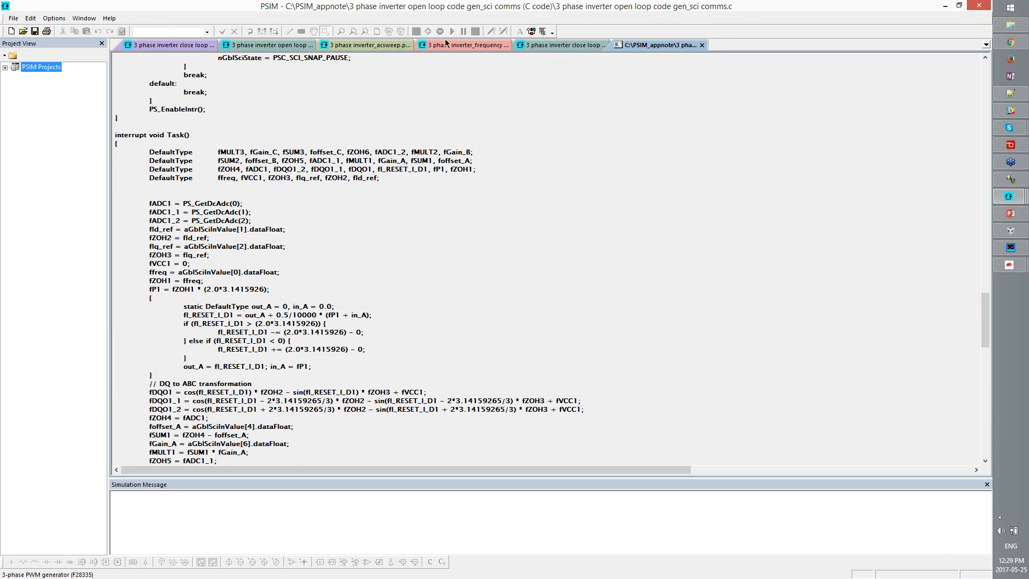
left_click(298, 47)
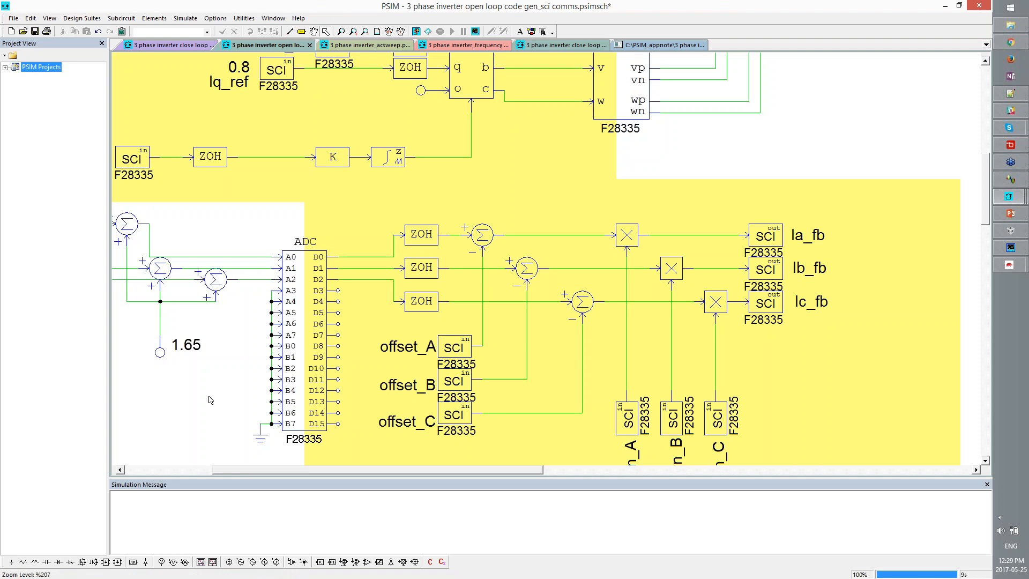
Examine the Ia, Ib and Ic sensor inputs with the 1.65 offset and the inverter power stage in the open loop schematic
scroll(210, 400, "down", 2)
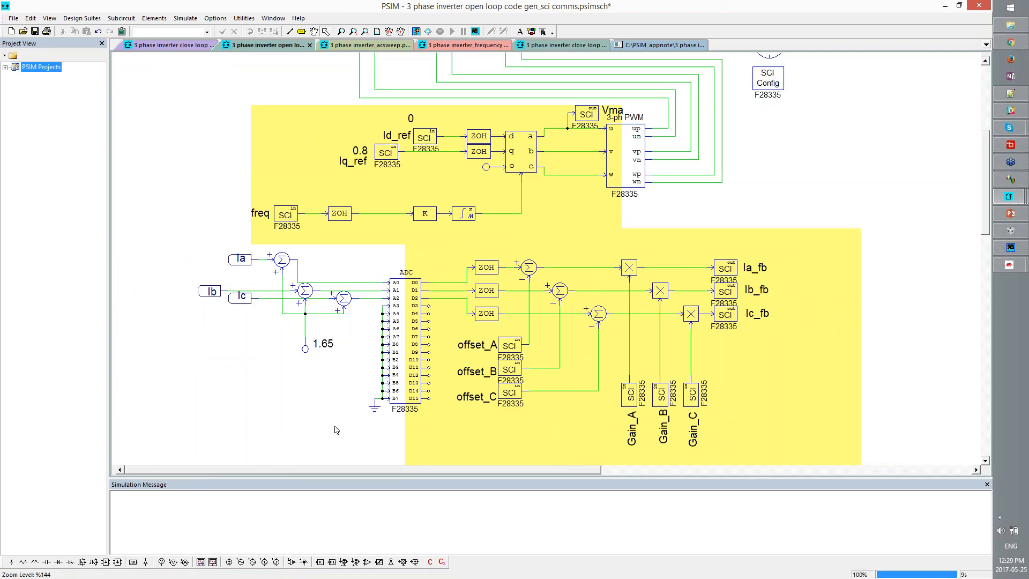
scroll(336, 430, "down", 1)
left_click_drag(327, 404, 346, 419)
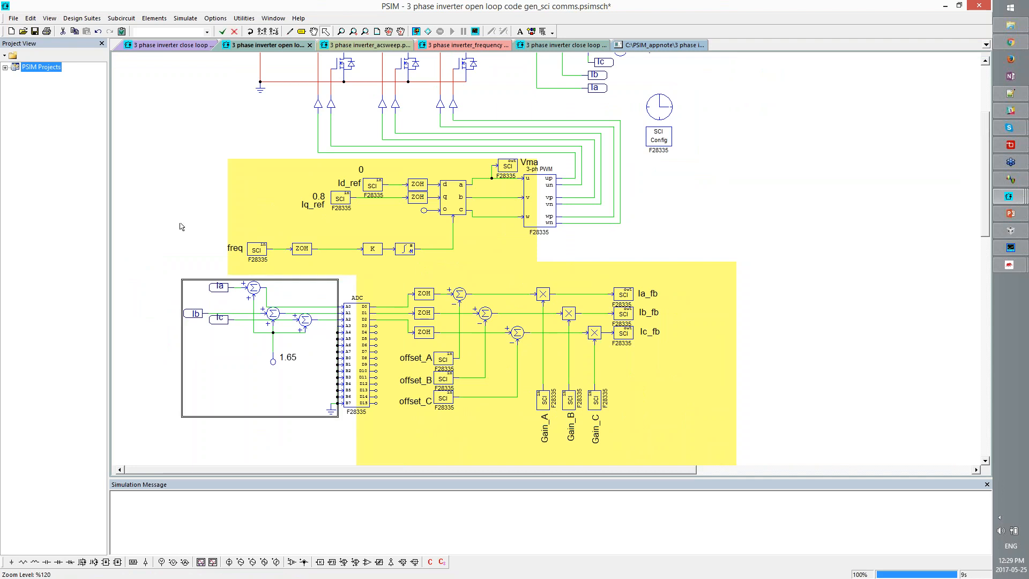
scroll(182, 225, "up", 3)
left_click(723, 290)
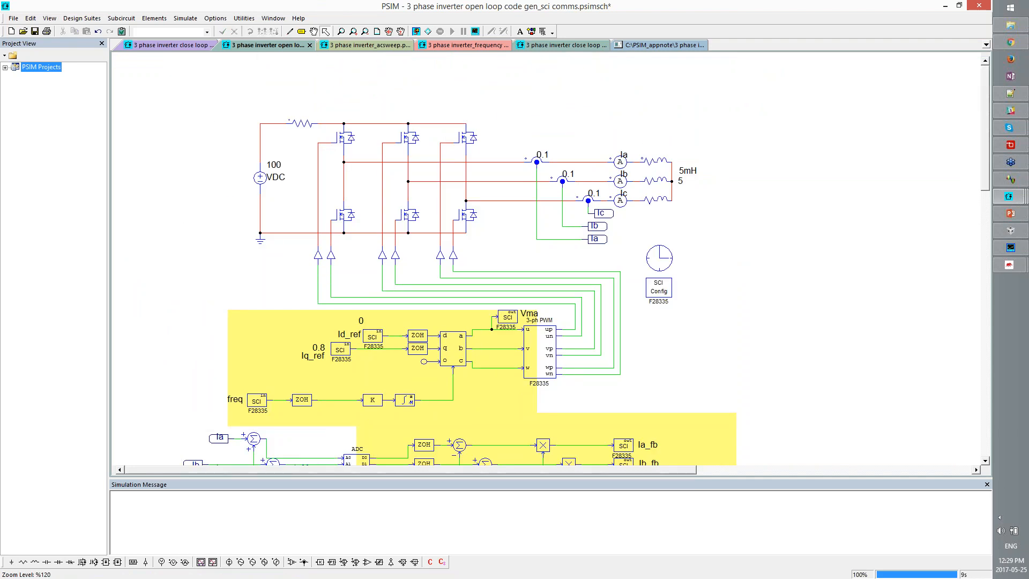
scroll(726, 257, "down", 3)
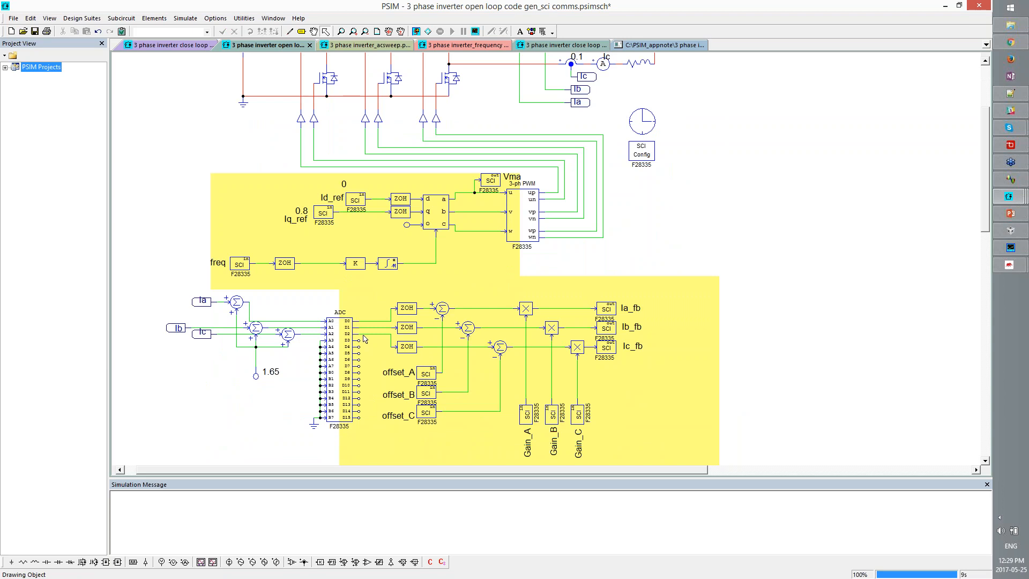
Examine the ADC and current feedback section, and view the sampling frequency of the uppermost zero-order hold after the ADC
scroll(516, 334, "down", 1)
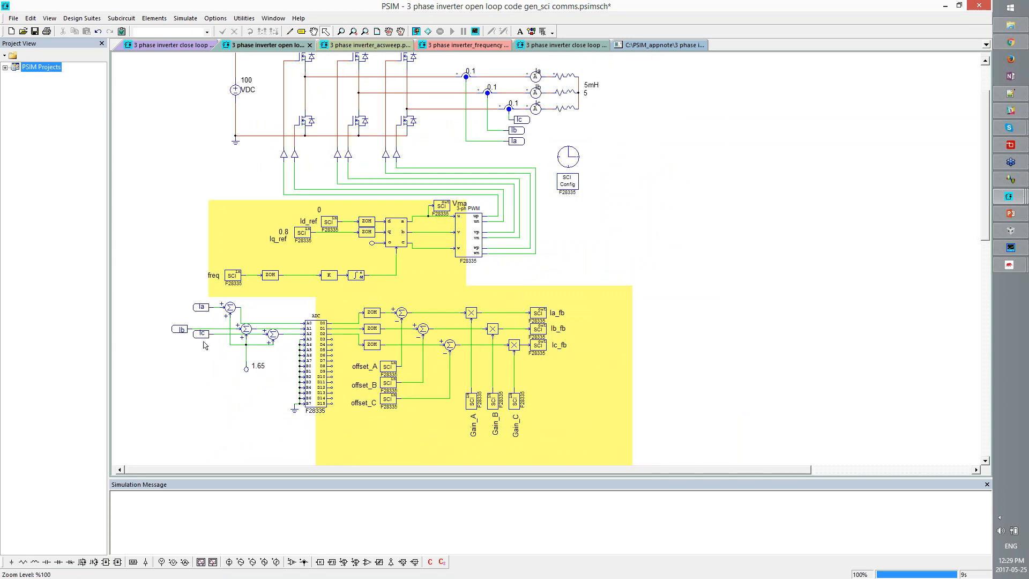
left_click_drag(285, 372, 192, 301)
left_click(248, 456)
left_click(402, 363)
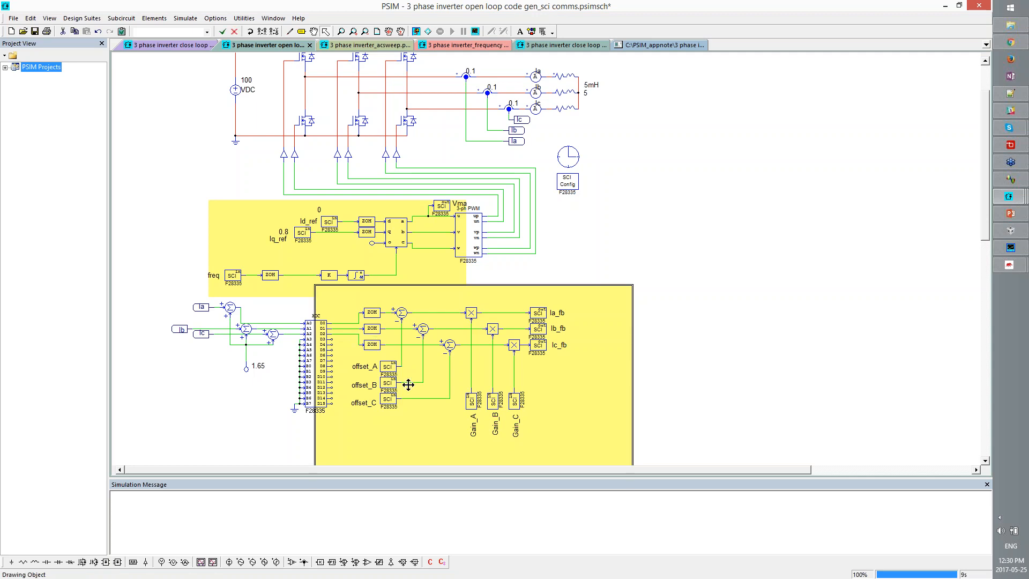
left_click(667, 410)
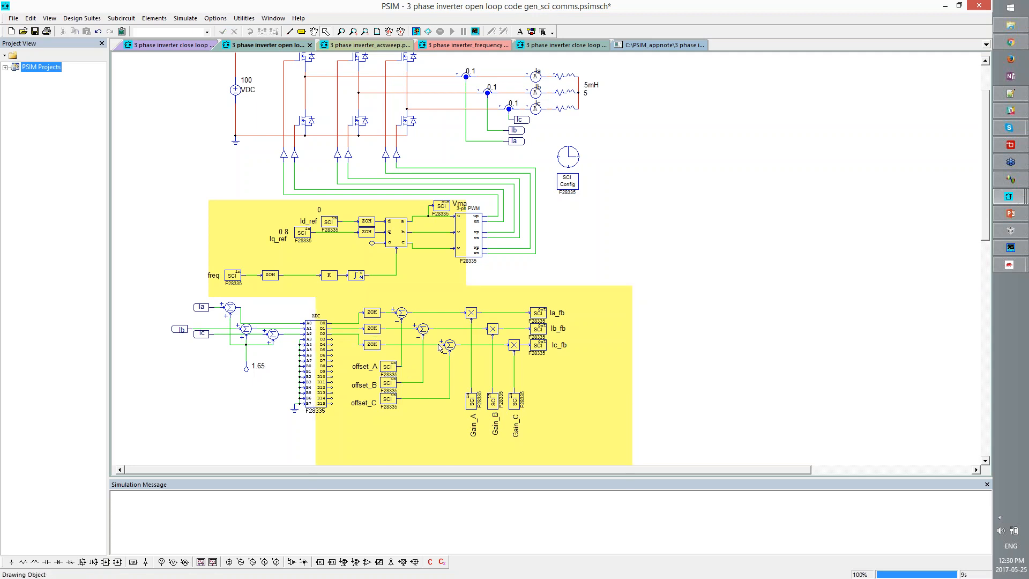
double_click(371, 314)
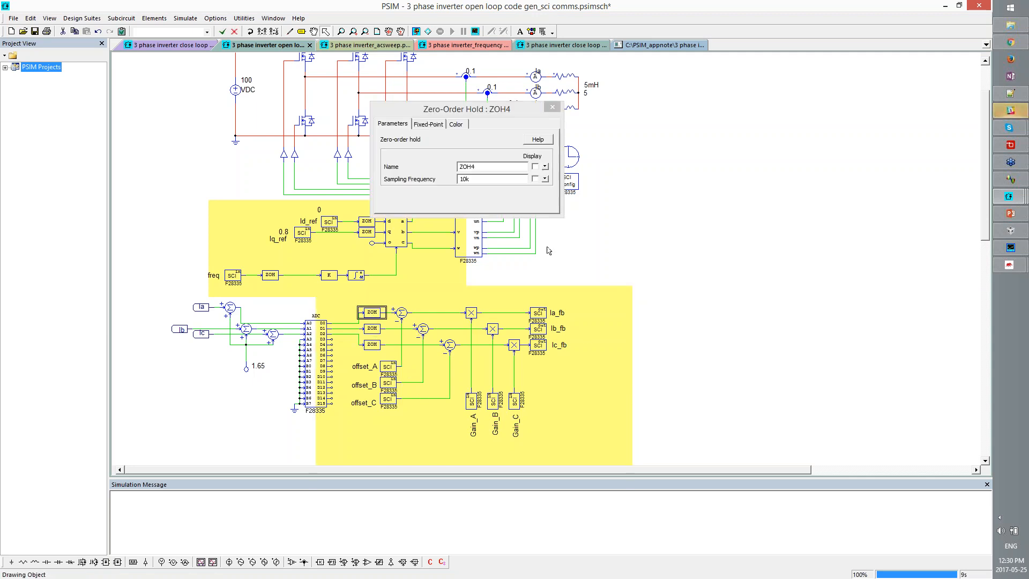
left_click(552, 108)
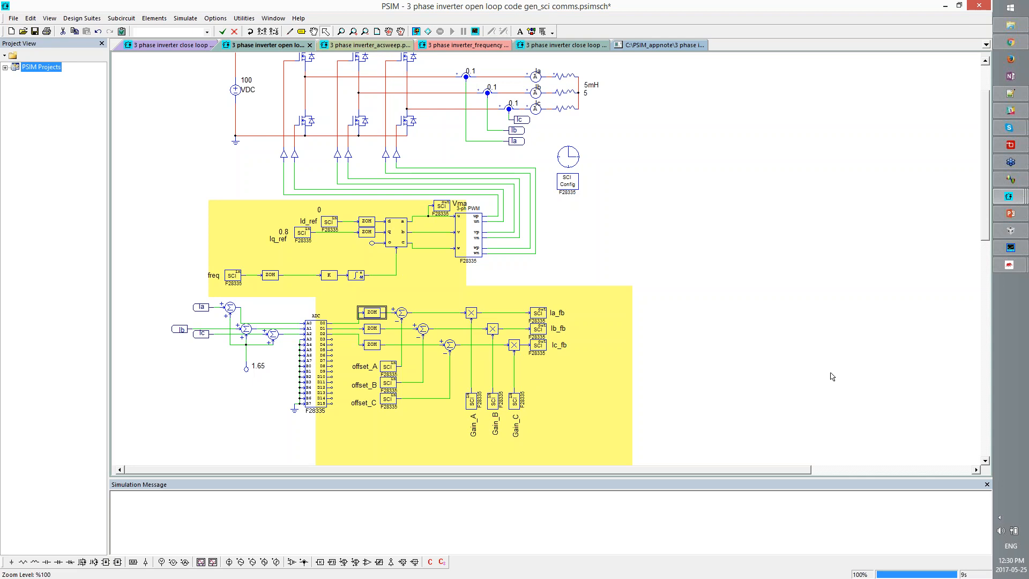
Switch back to Typhoon's Schematic Editor and check the digital input assignments and switching logic of Three Phase Inverter1
left_click(1010, 264)
left_click(930, 303)
double_click(374, 264)
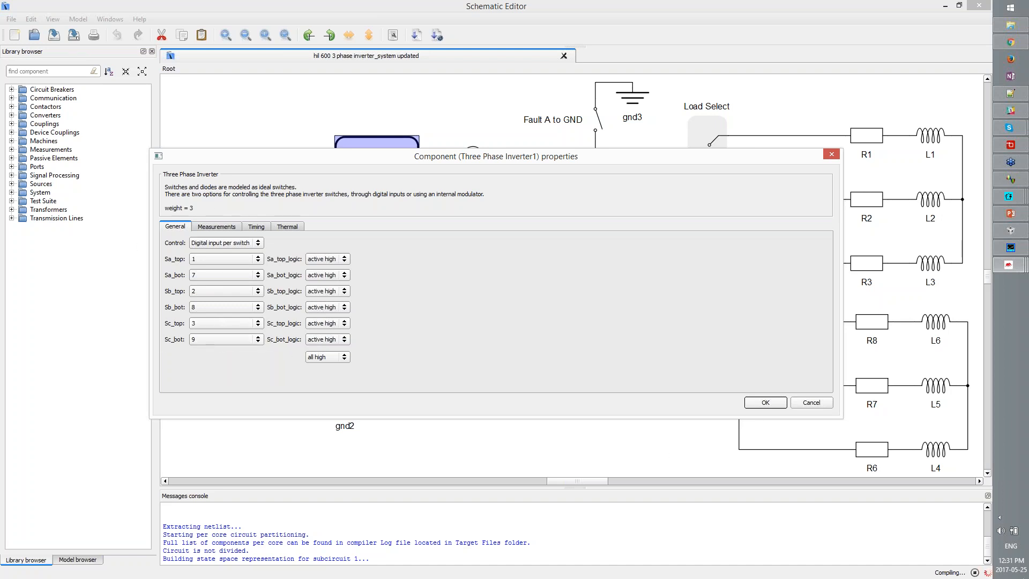
left_click(767, 407)
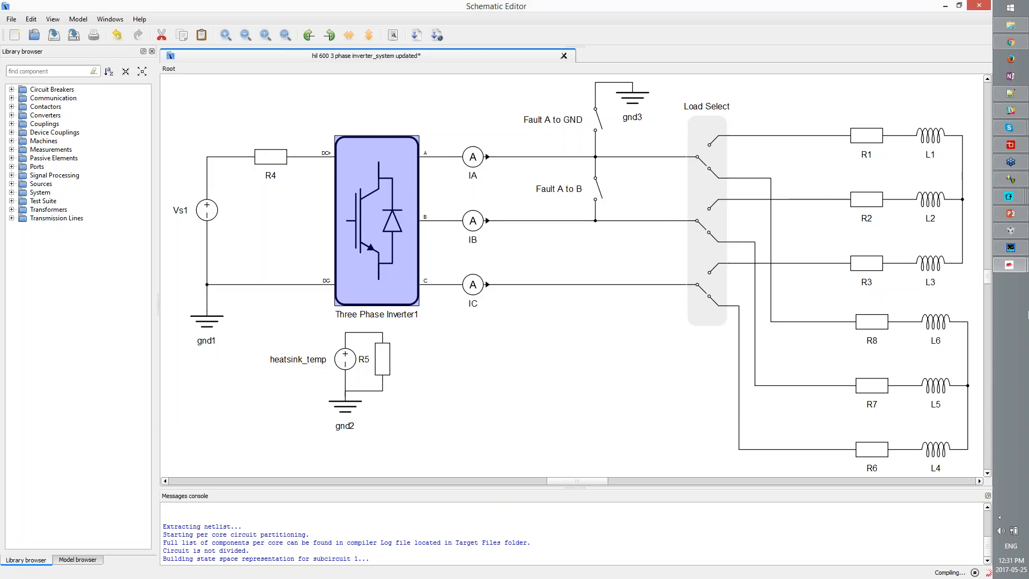
Enlarge the messages console in the Schematic Editor to check the compilation log
left_click(1014, 270)
left_click(962, 309)
left_click_drag(591, 488, 593, 451)
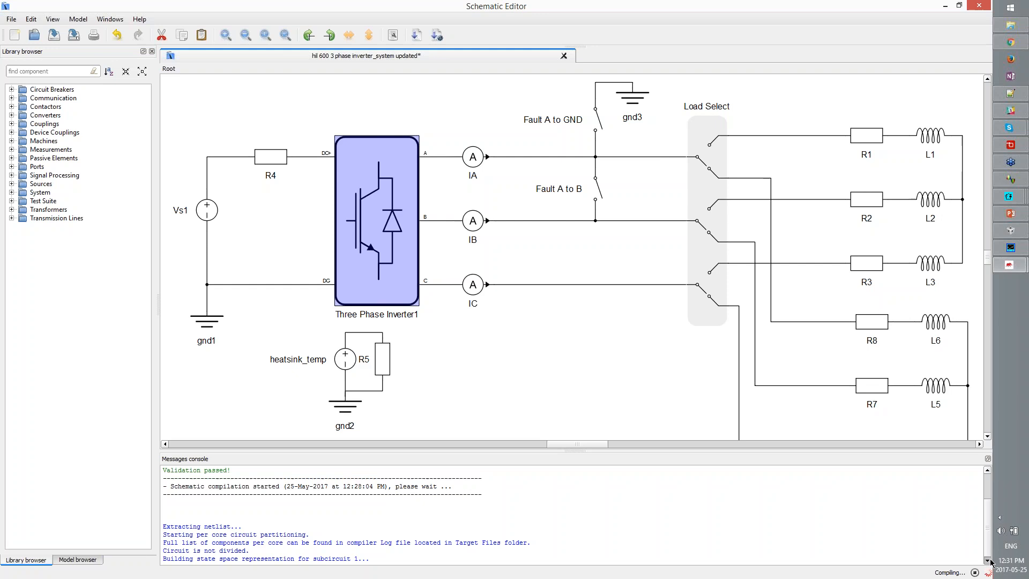
left_click(632, 400)
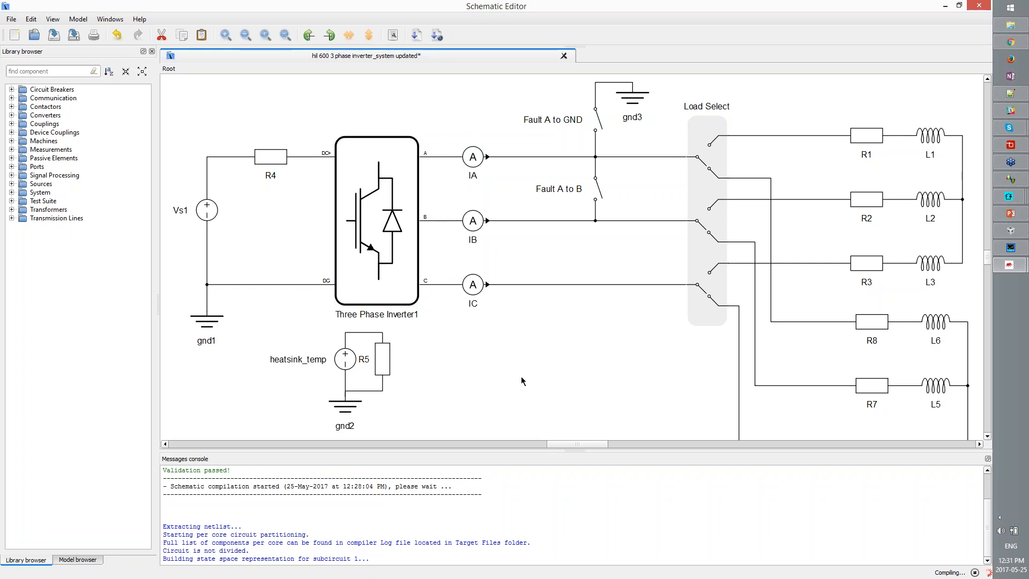
left_click_drag(415, 108, 527, 347)
left_click(528, 346)
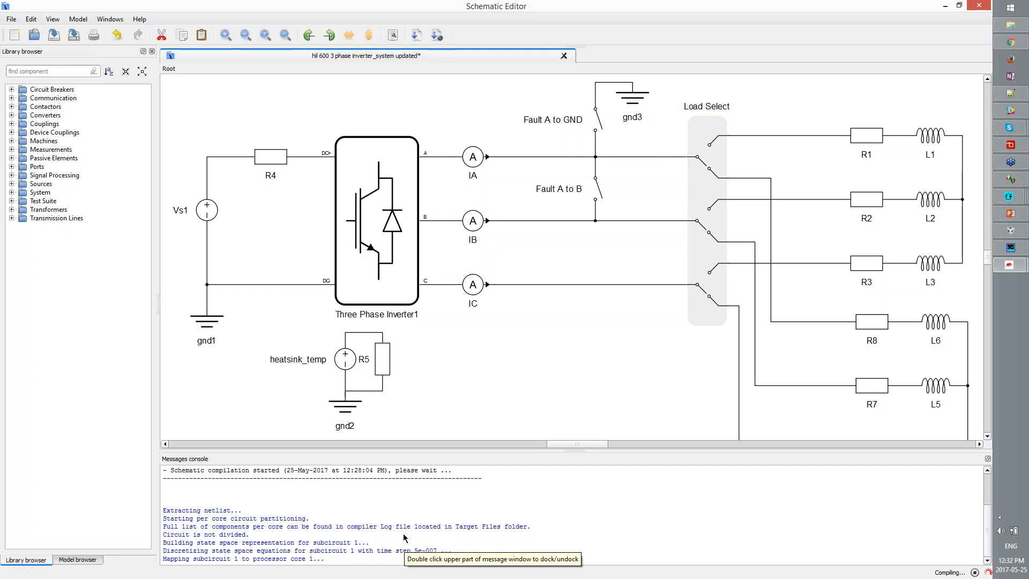
Switch to PSIM to view the three-phase inverter open loop schematic
left_click(1009, 197)
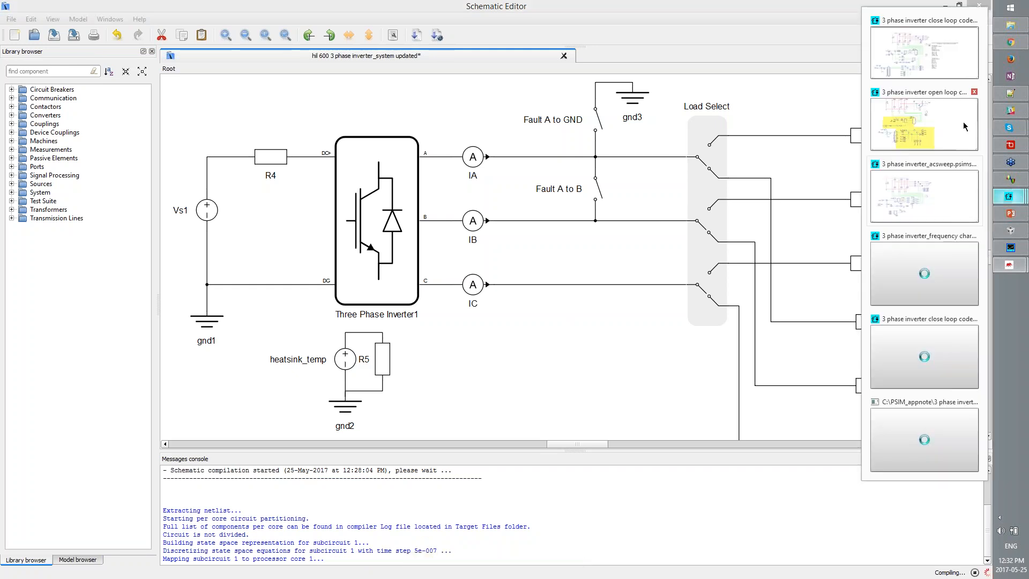
left_click(958, 130)
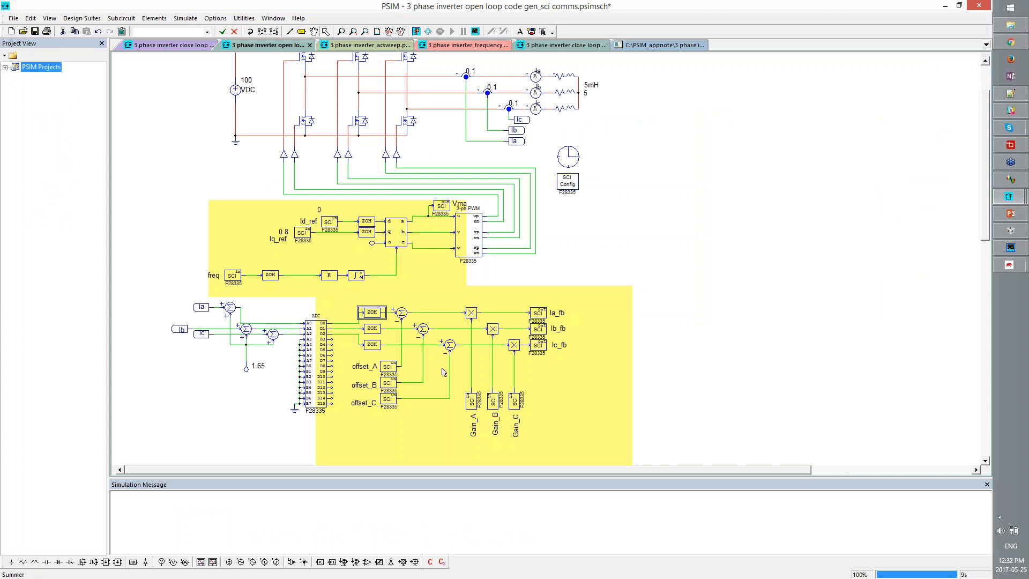
left_click(742, 404)
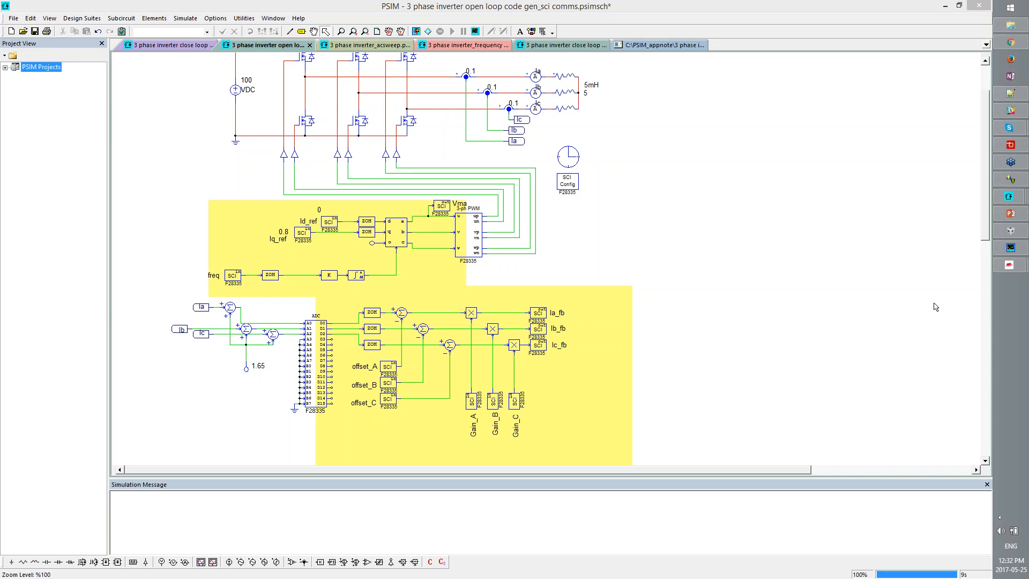
Switch to Typhoon's HIL SCADA, check the end of the message log, and open the Inverter View.cus panel
left_click(1010, 264)
left_click(966, 308)
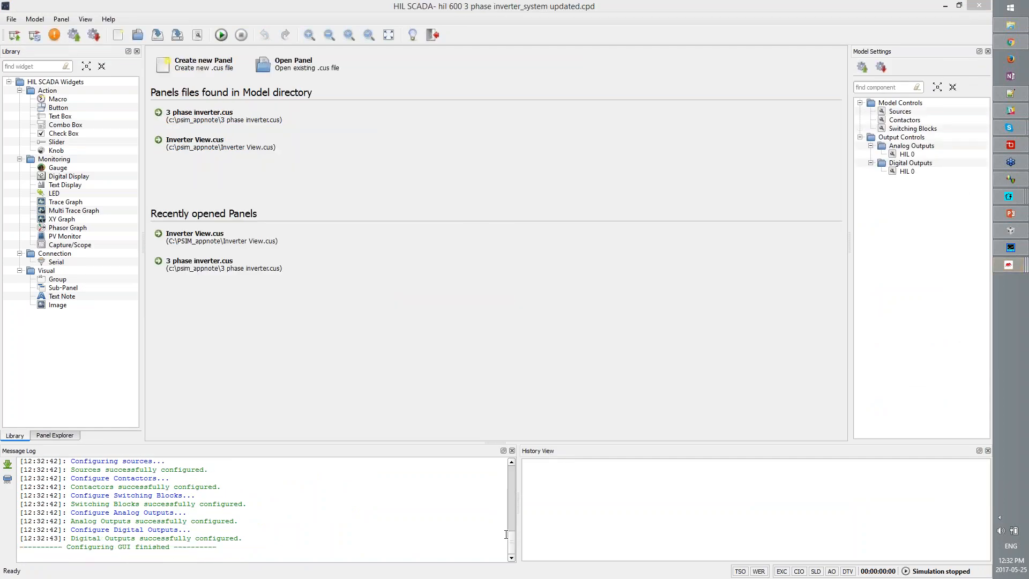
mouse_move(513, 541)
left_mouse_down()
mouse_move(510, 488)
mouse_move(514, 551)
left_mouse_up()
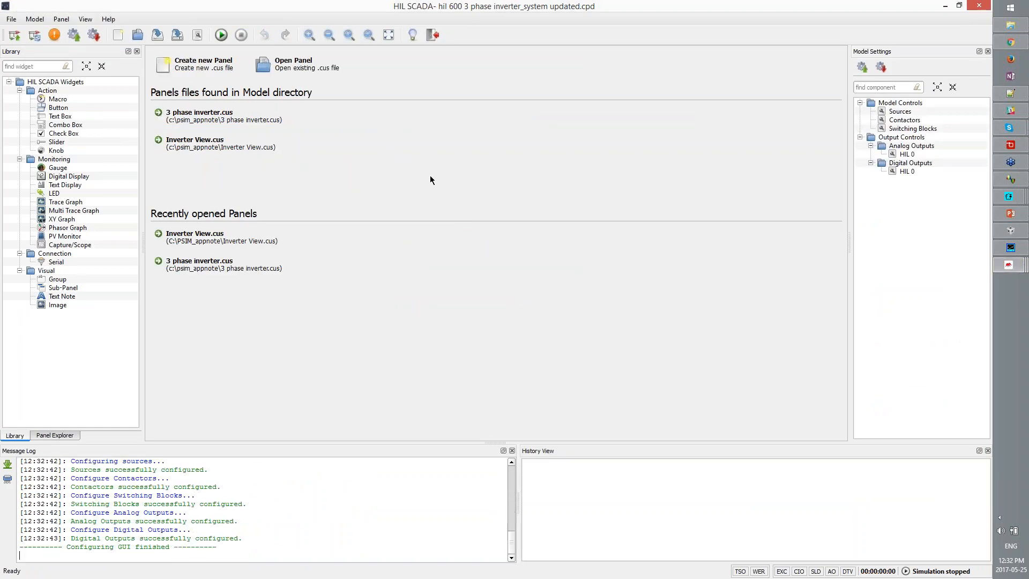
left_click(268, 144)
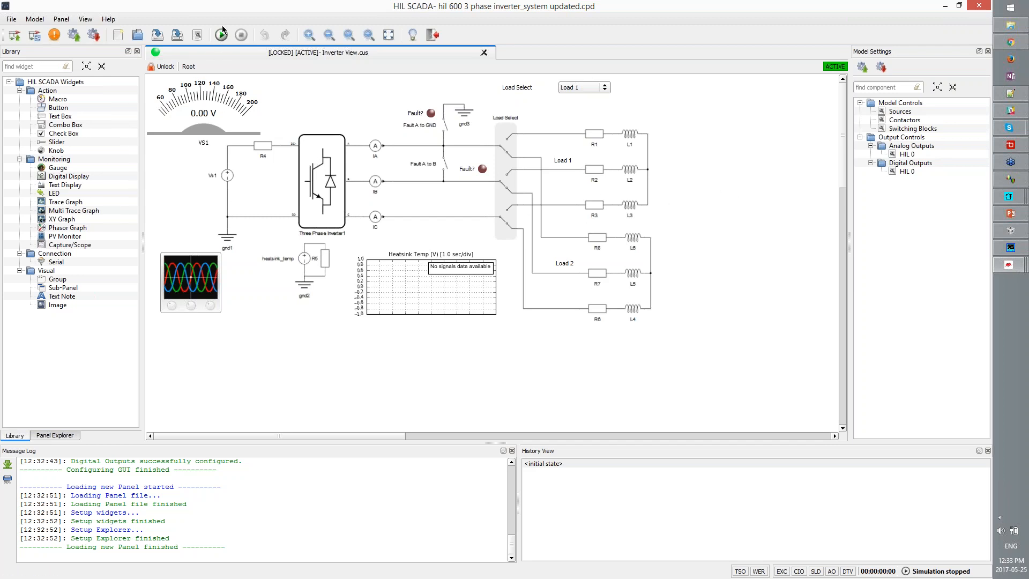
Load the model settings file inverter_sysem.runx into the HIL SCADA model
double_click(900, 111)
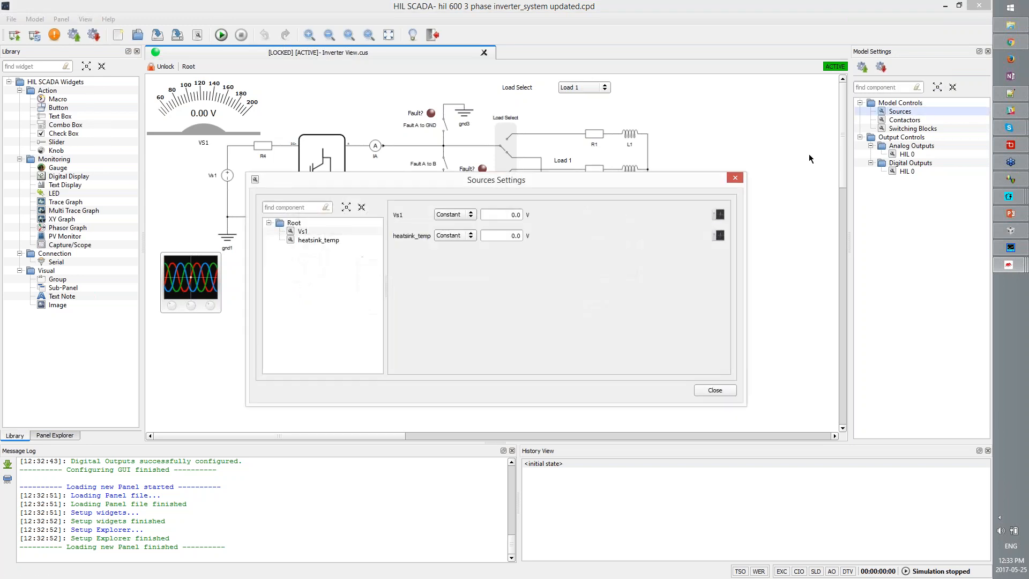
key("Escape")
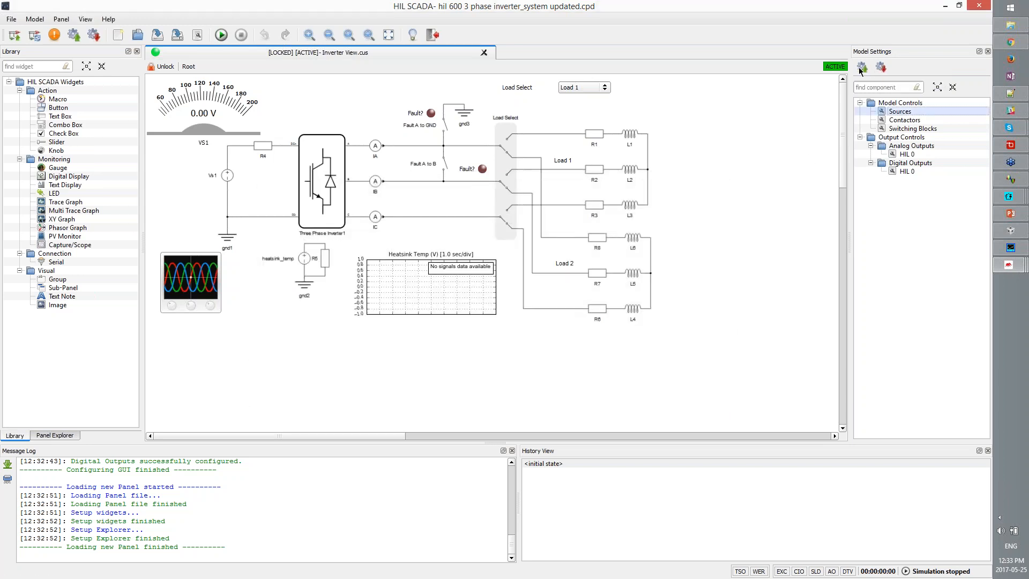
left_click(861, 68)
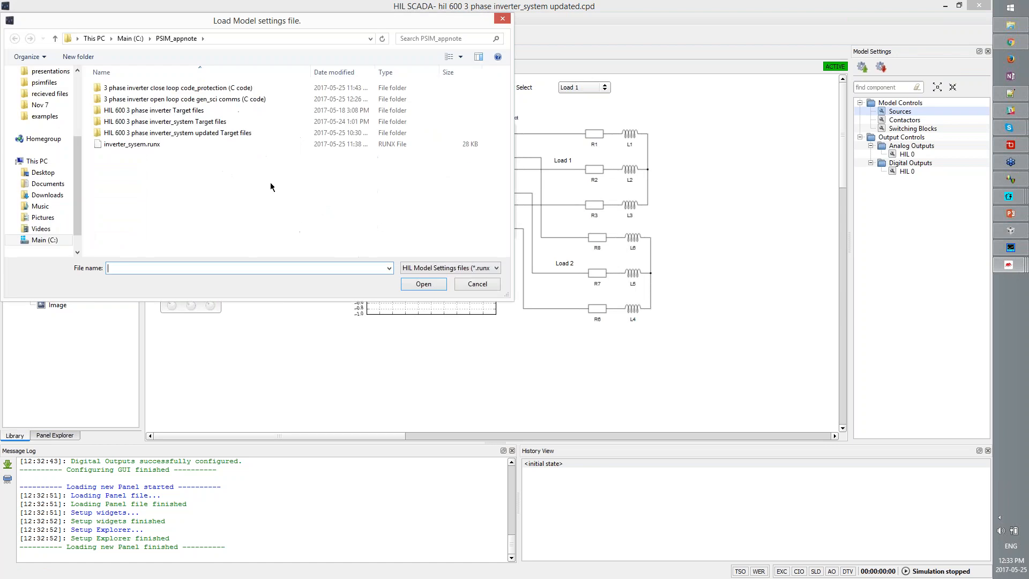
left_click(144, 145)
left_click(423, 284)
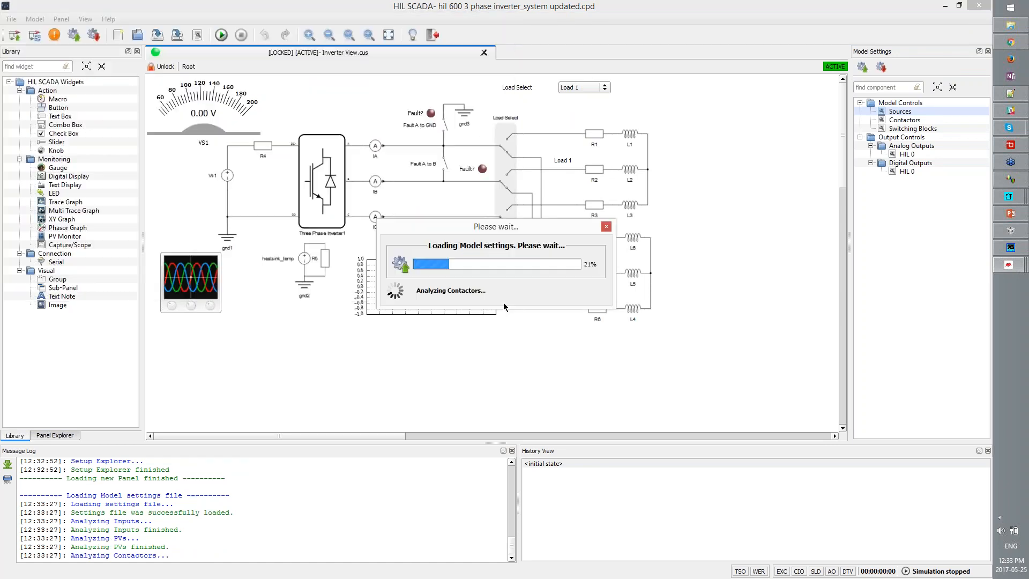
Set the constant sources Vs1 and heatsink_temp to 100 V each
double_click(901, 111)
key("ctrl+a")
type("100")
key("Tab")
type("100")
key("Return")
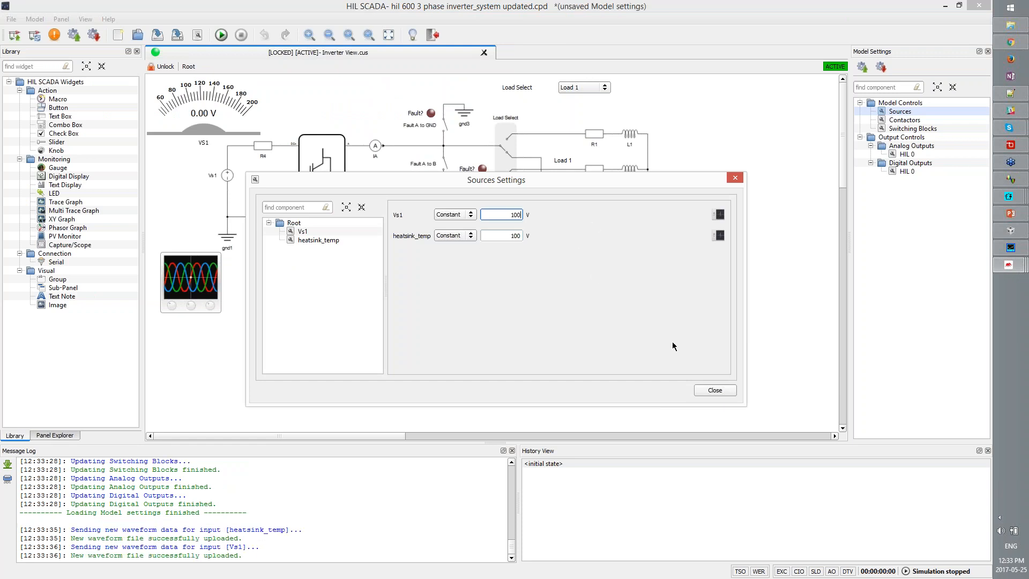
left_click(715, 390)
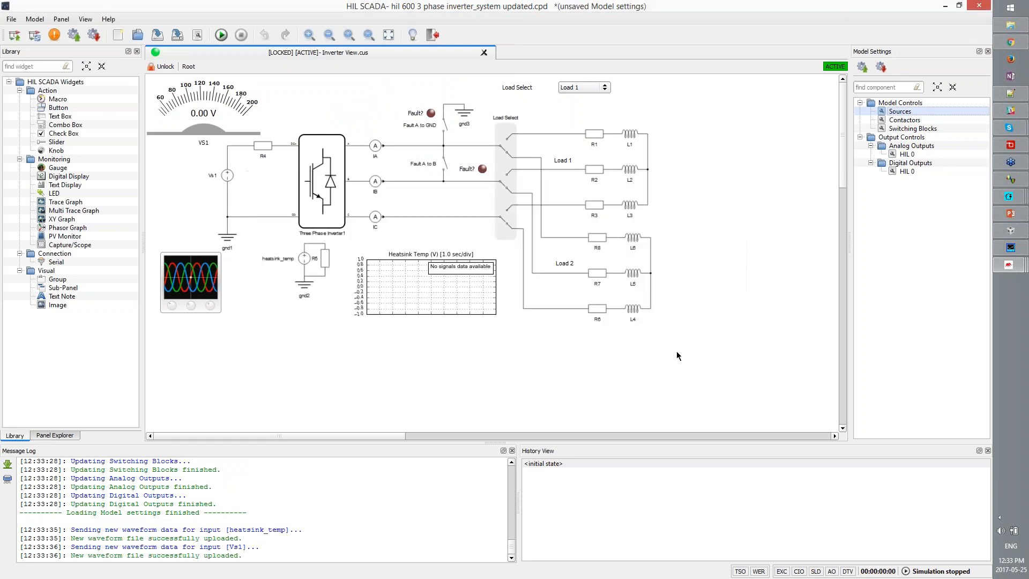
View the HIL 0 analog output signals and scaling, and switch to PSIM to examine the open loop schematic's ADC inputs
left_click(909, 155)
double_click(910, 154)
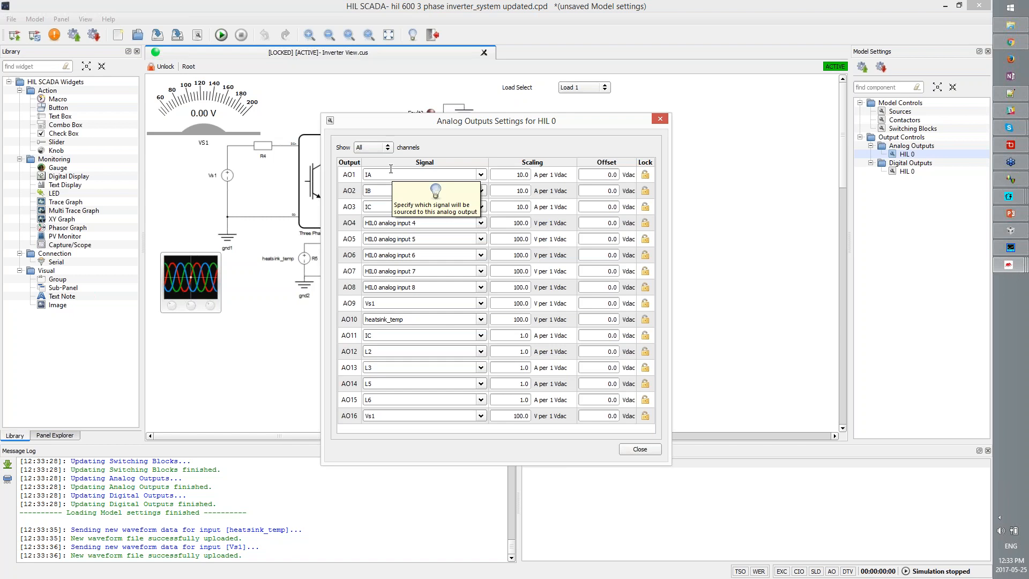
left_click(1009, 196)
left_click(963, 140)
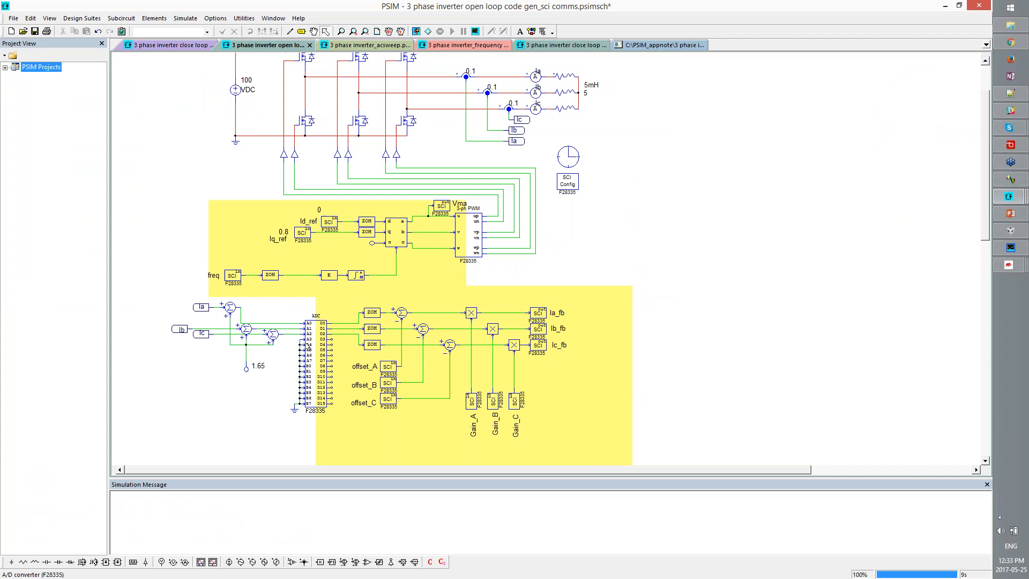
scroll(306, 343, "up", 3)
left_click_drag(322, 377, 448, 335)
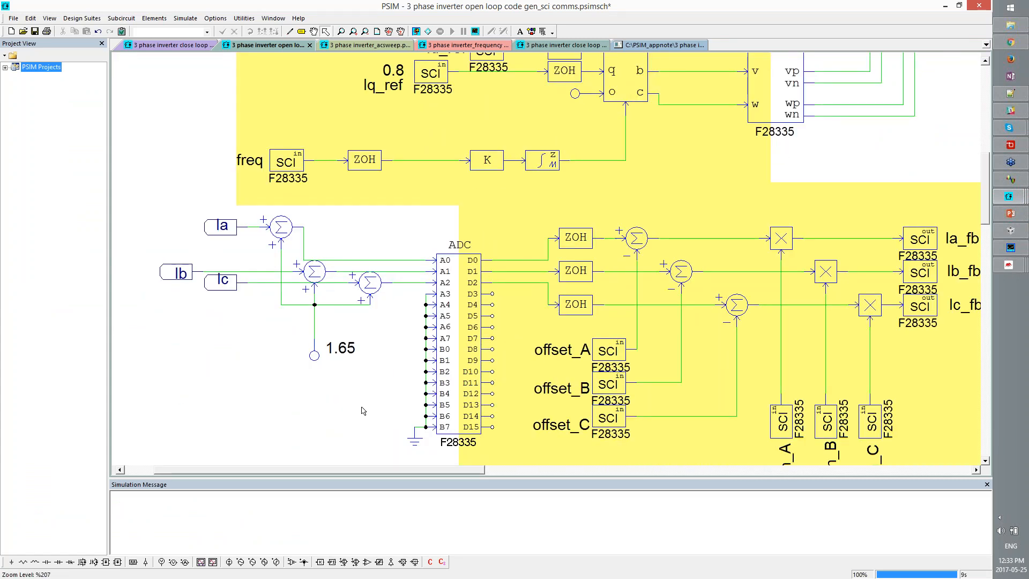
Check the parameters of the Ia_fb SCI output and the Gain_B and offset_A SCI inputs in the current feedback section
scroll(362, 410, "down", 1)
double_click(826, 267)
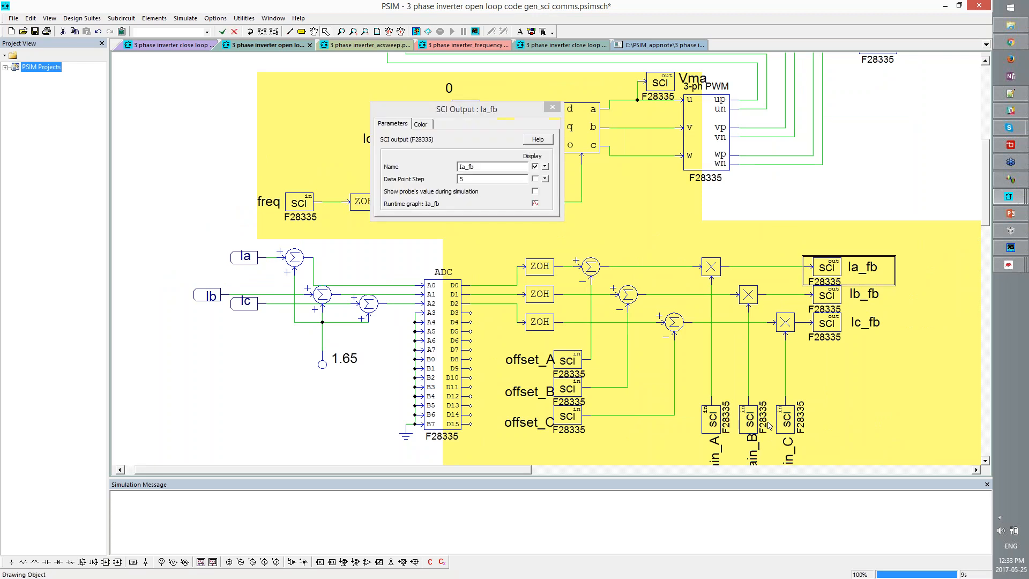
left_click(751, 420)
left_click(576, 363)
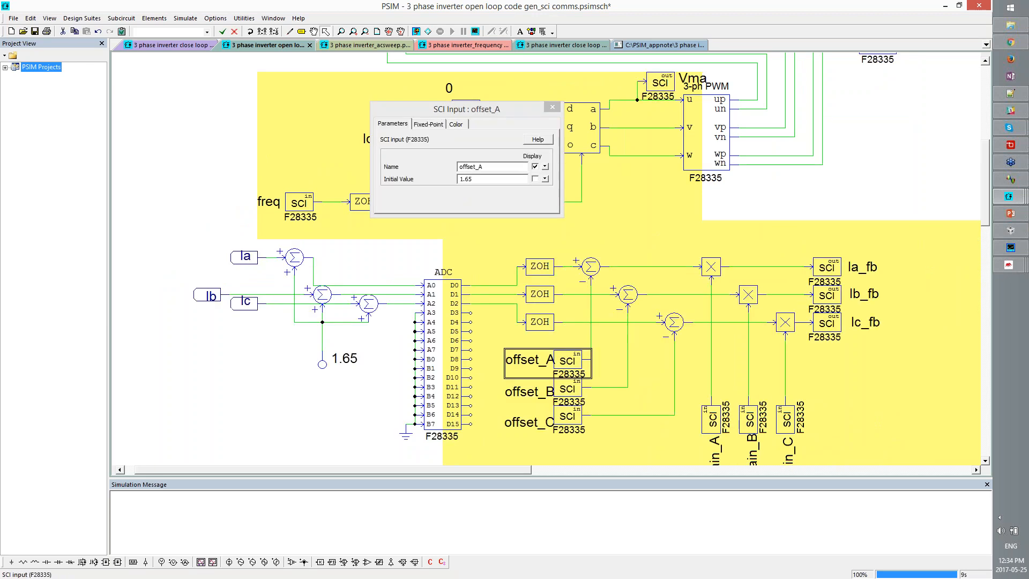
left_click(552, 107)
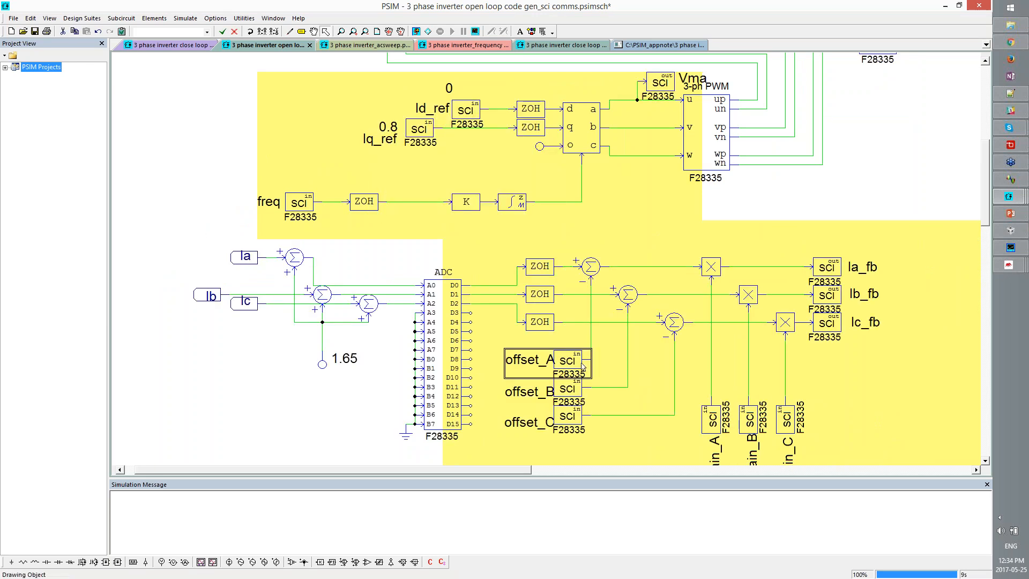
left_click_drag(375, 258, 451, 328)
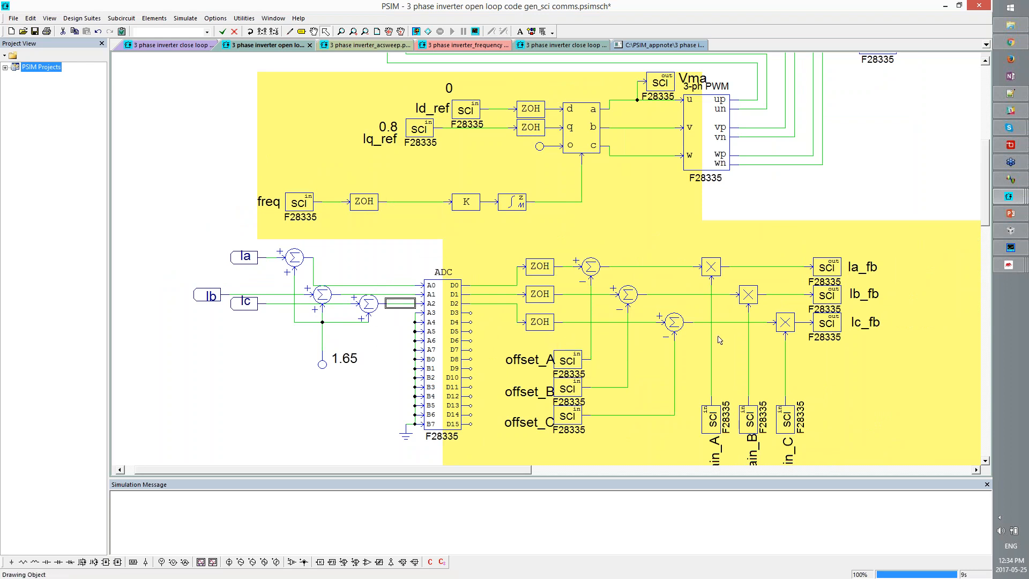
Switch back to HIL SCADA and set the scaling of HIL 0 analog outputs AO1 to AO3 (IA, IB, IC) to 1 A per 1 Vdac
mouse_move(1009, 265)
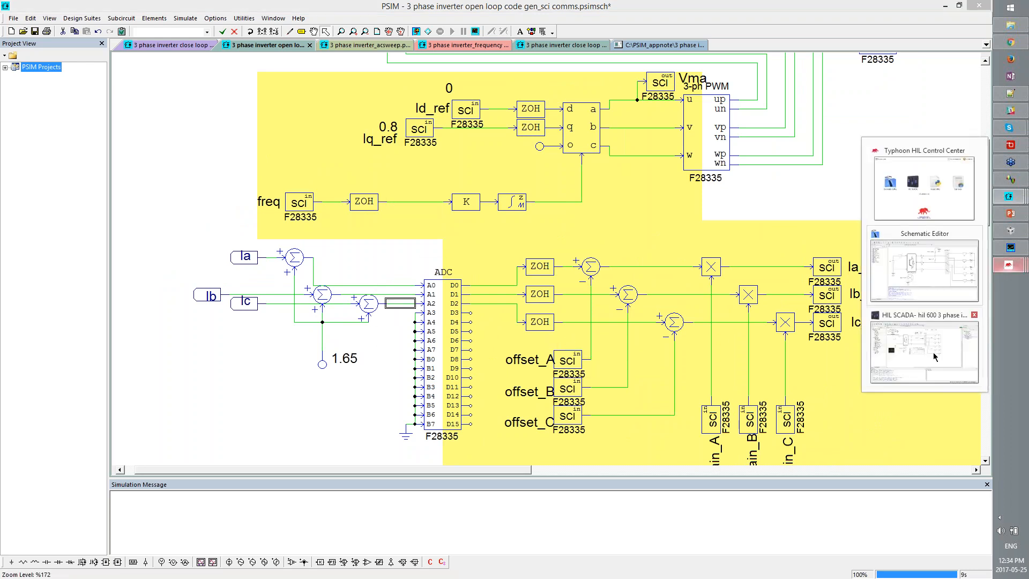
left_click(922, 321)
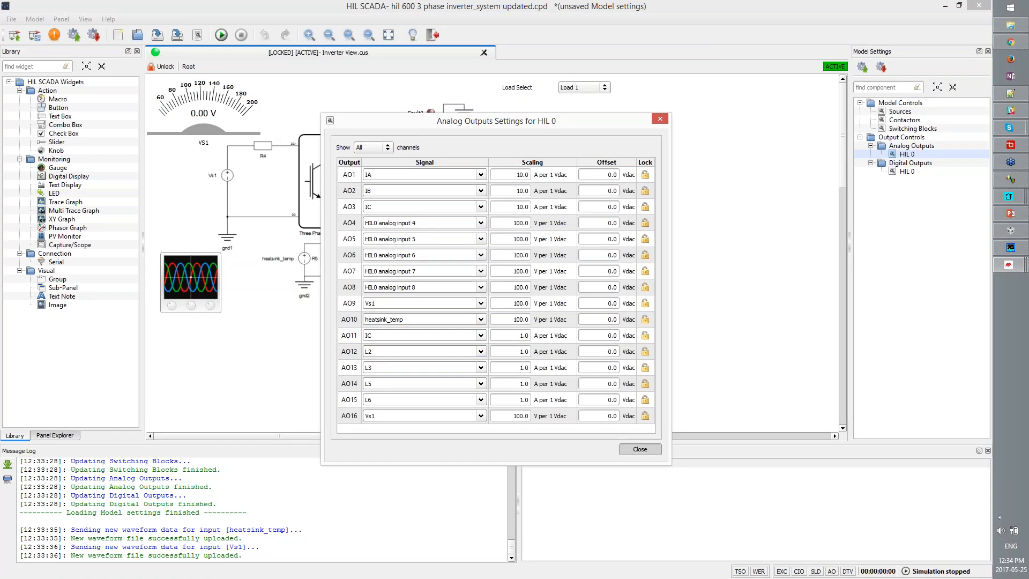
left_click(660, 119)
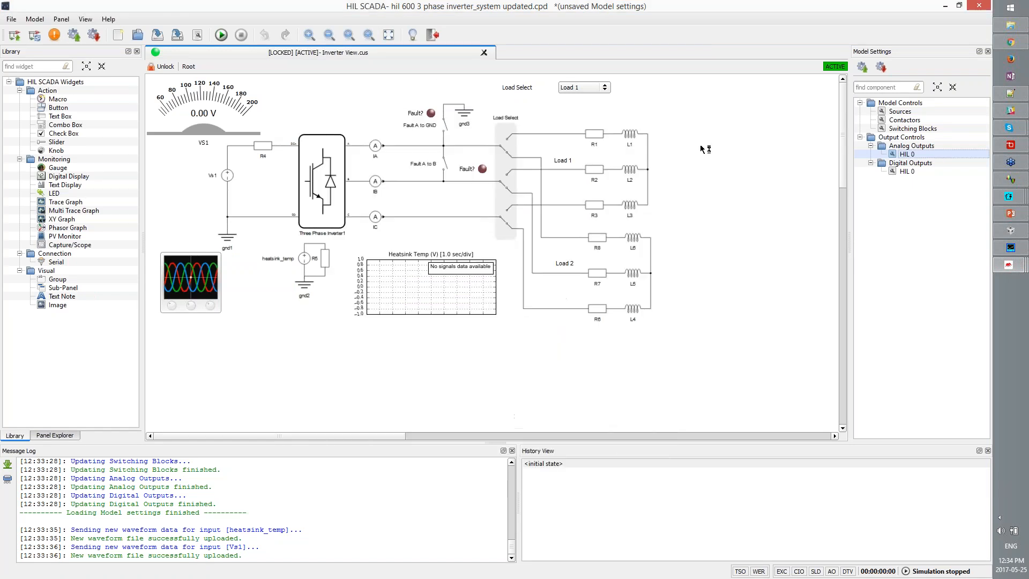
double_click(930, 154)
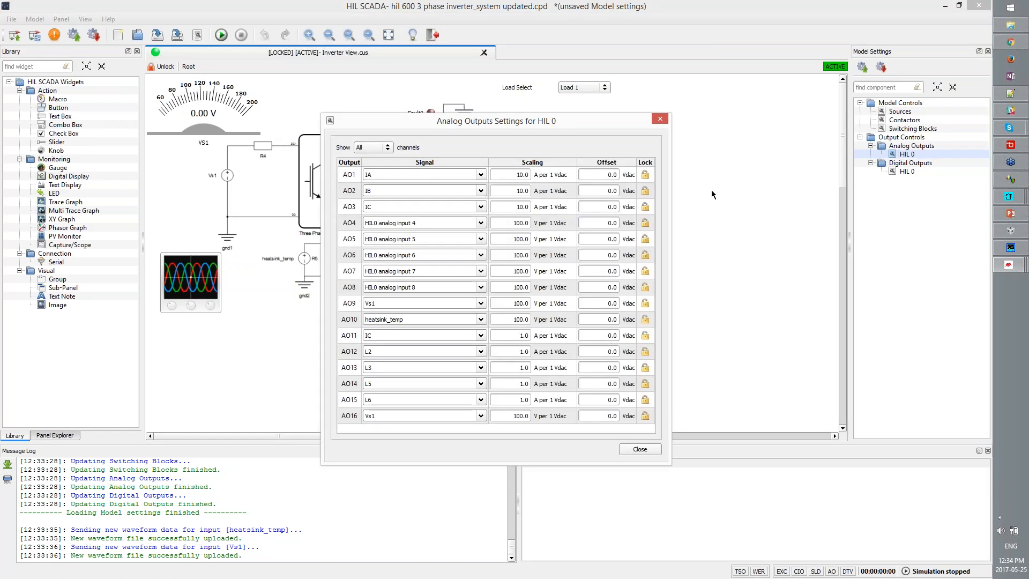
left_click(630, 449)
double_click(917, 157)
type("1")
key("Tab")
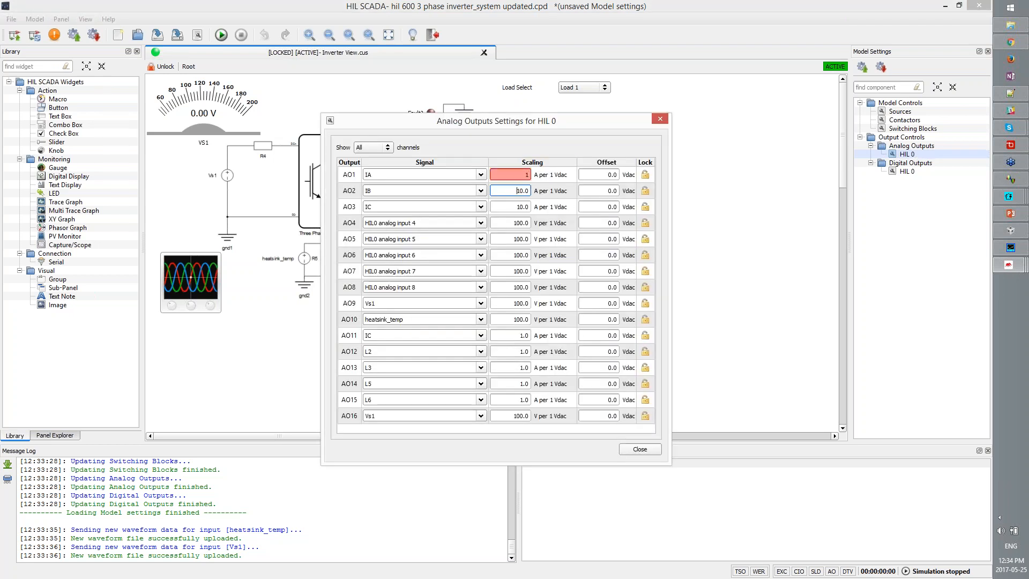
type("1")
key("Tab")
type("1")
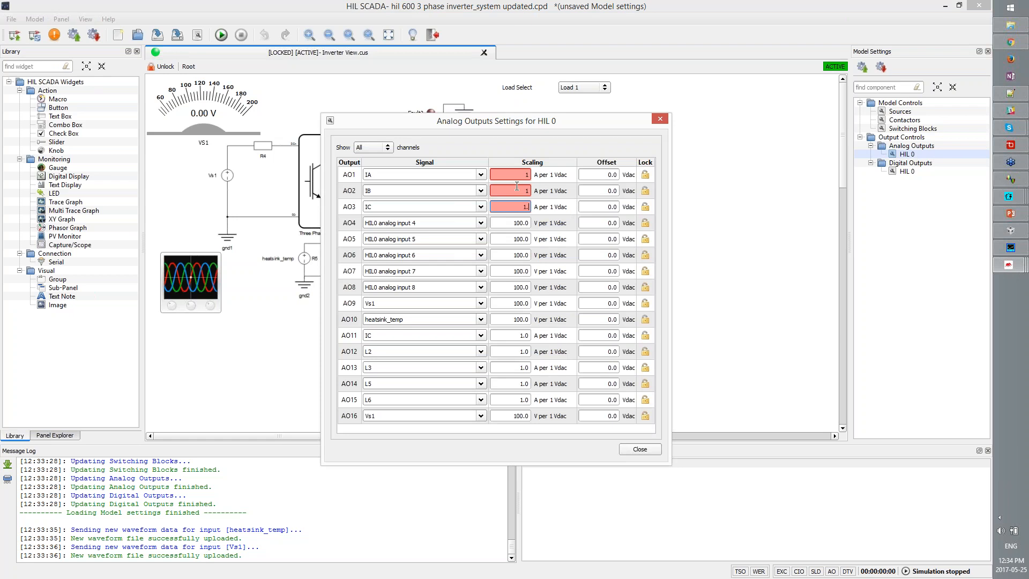
key("Return")
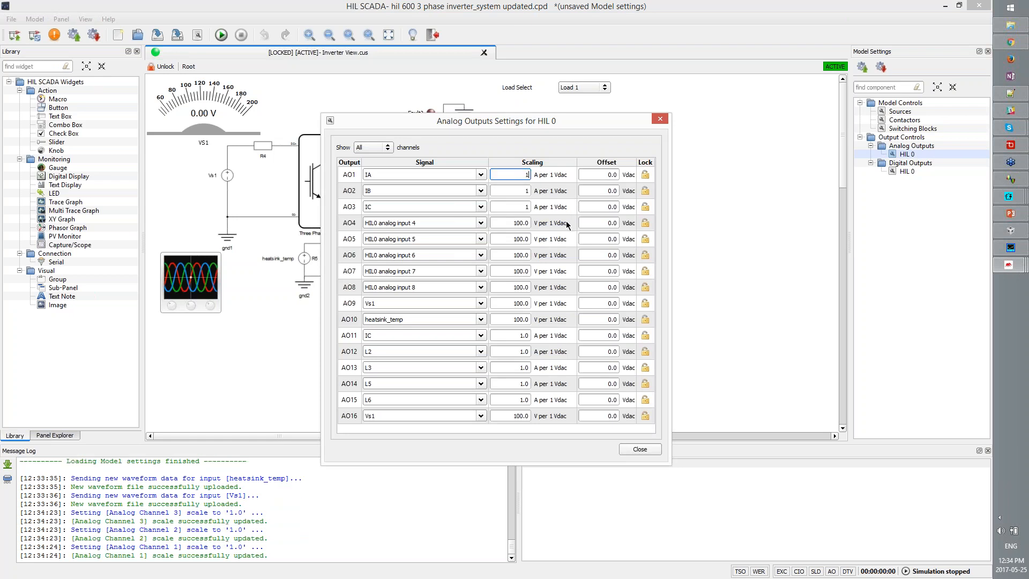
left_click(639, 450)
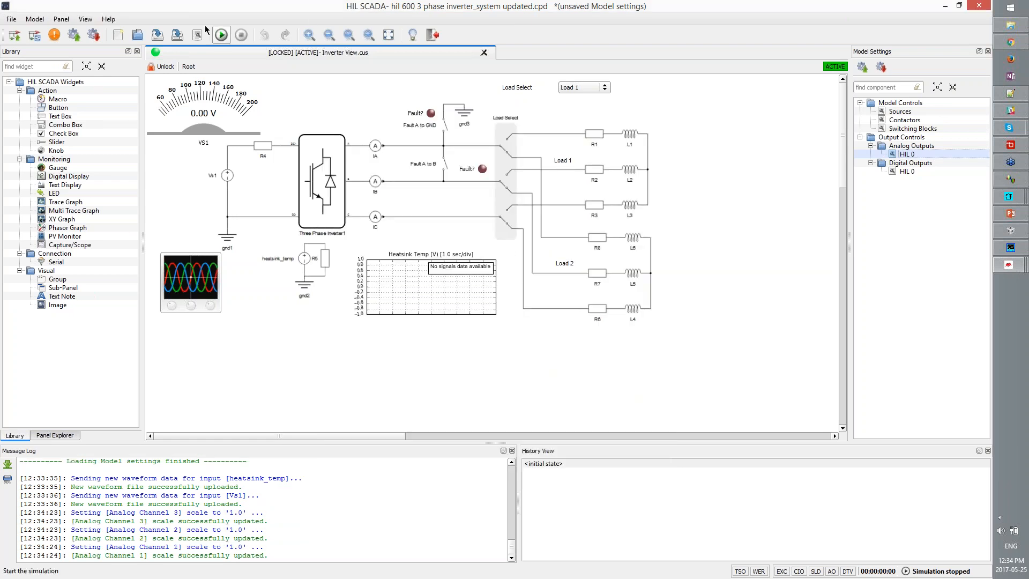
Start the HIL simulation and open the panel's Capture/Scope widget to view the IA, IB and IC currents
left_click(224, 37)
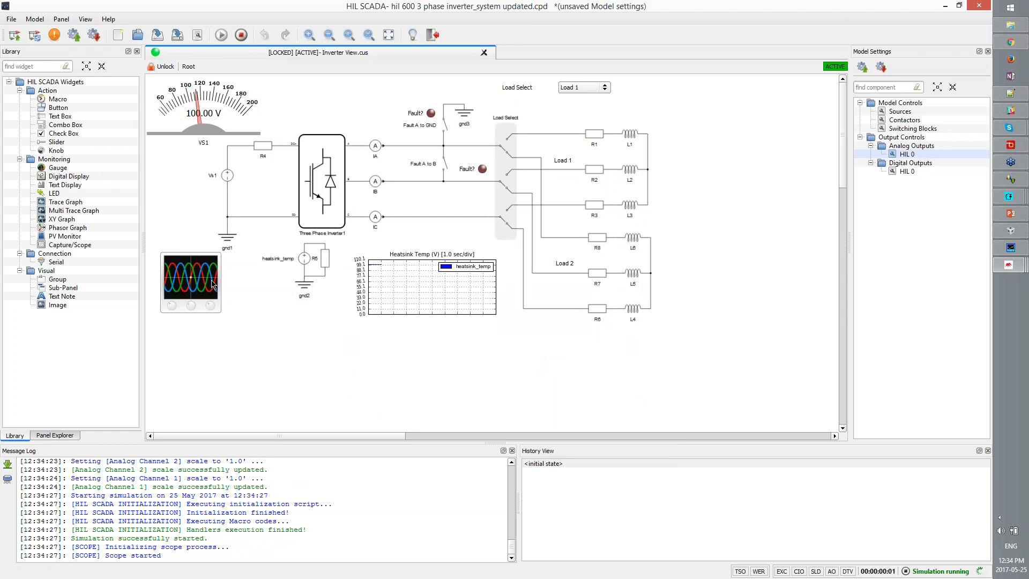
double_click(209, 286)
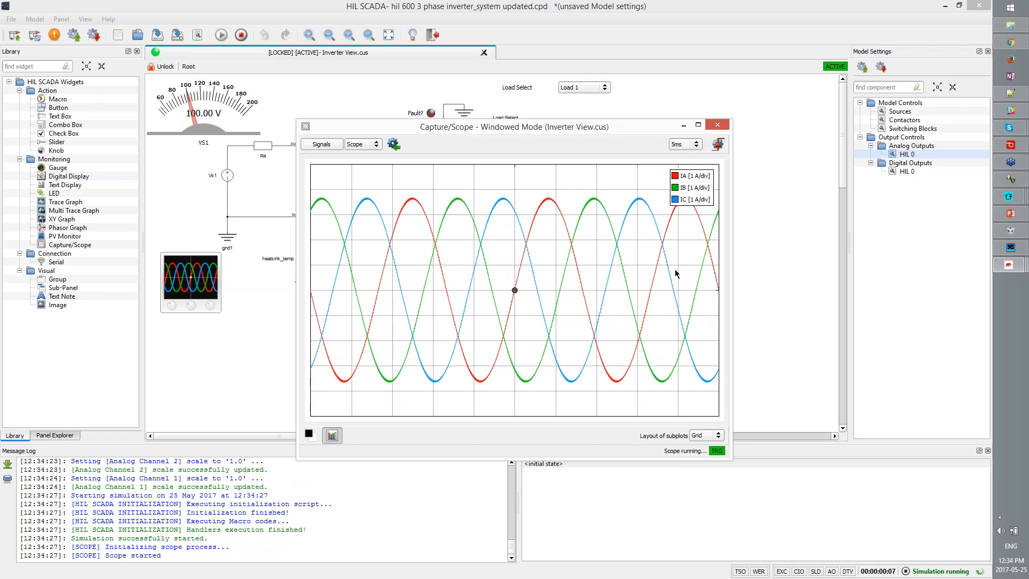
Switch to PicoScope 6, restart the capture, reset the zoom to x 1, and set the timebase to 1 ms/div
left_click(1010, 179)
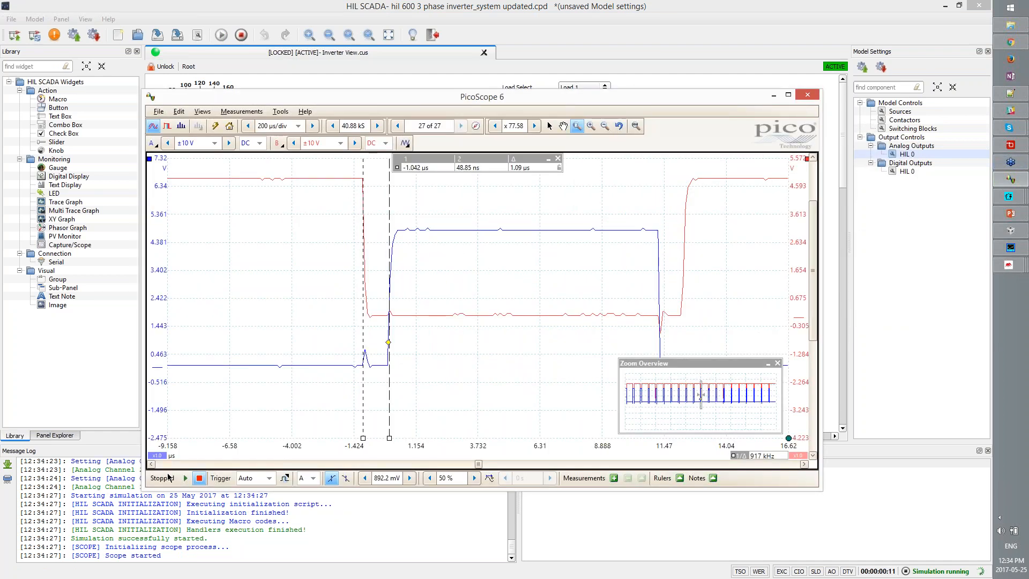
left_click(187, 479)
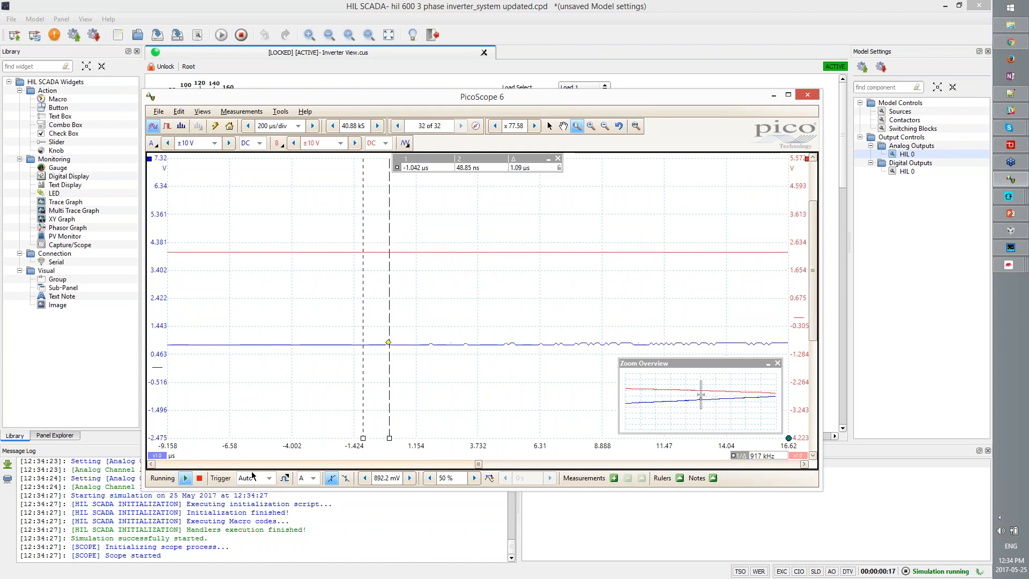
left_click(778, 363)
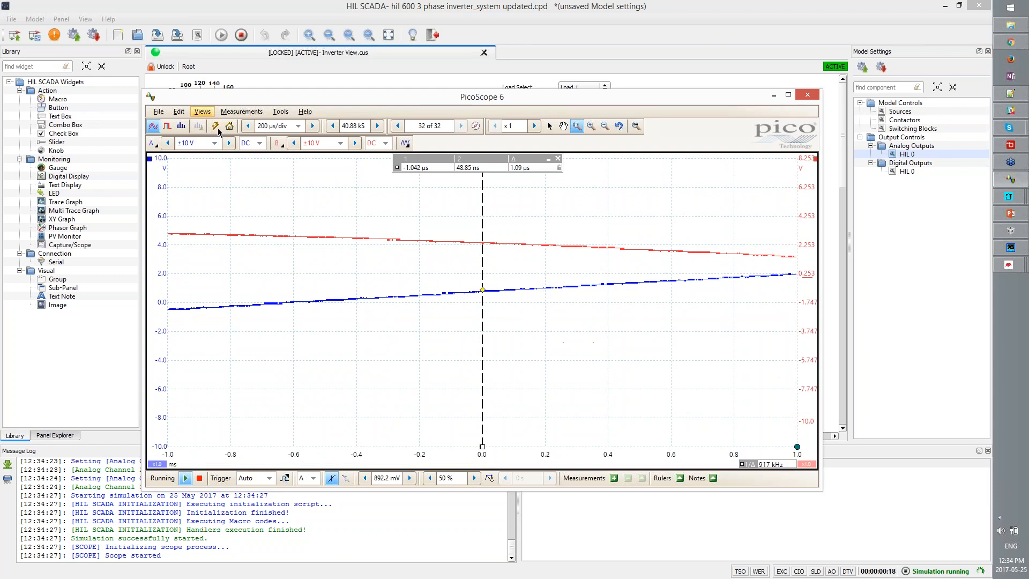
left_click(312, 126)
left_click(312, 126)
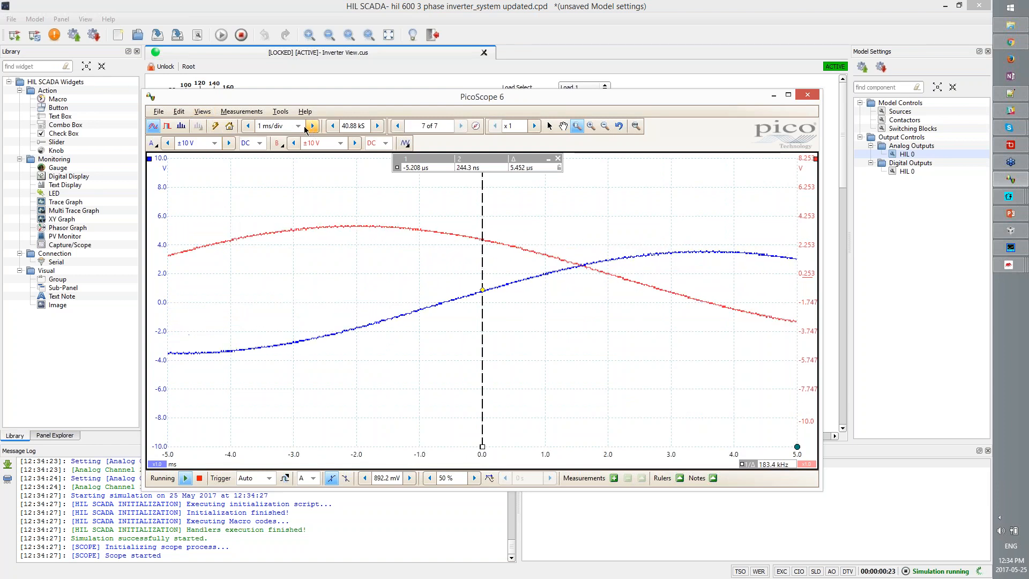
Set the PicoScope timebase to 20 ms/div, align channel B's vertical axis zero with channel A's, and minimize PicoScope
left_click(298, 126)
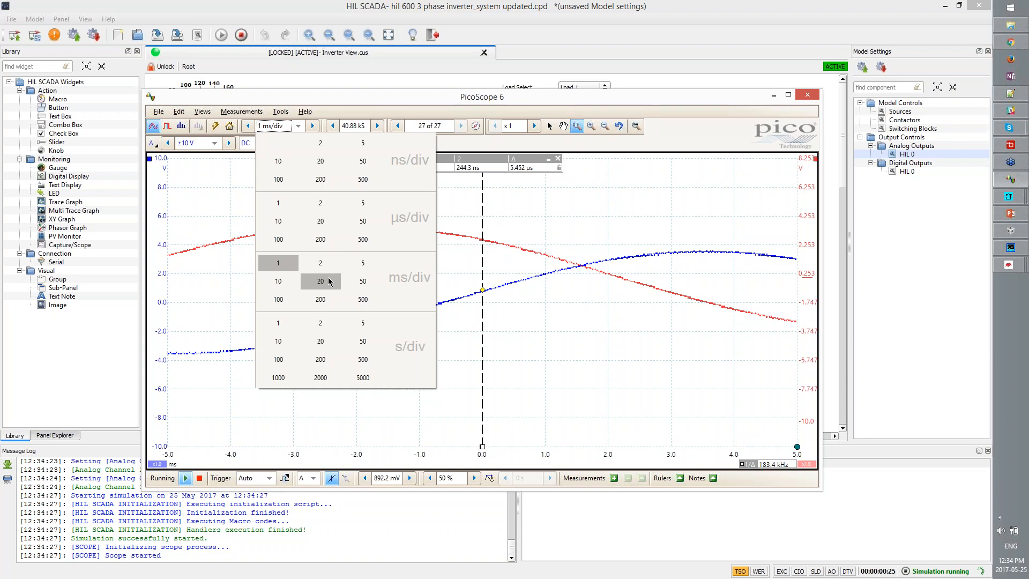
left_click(329, 282)
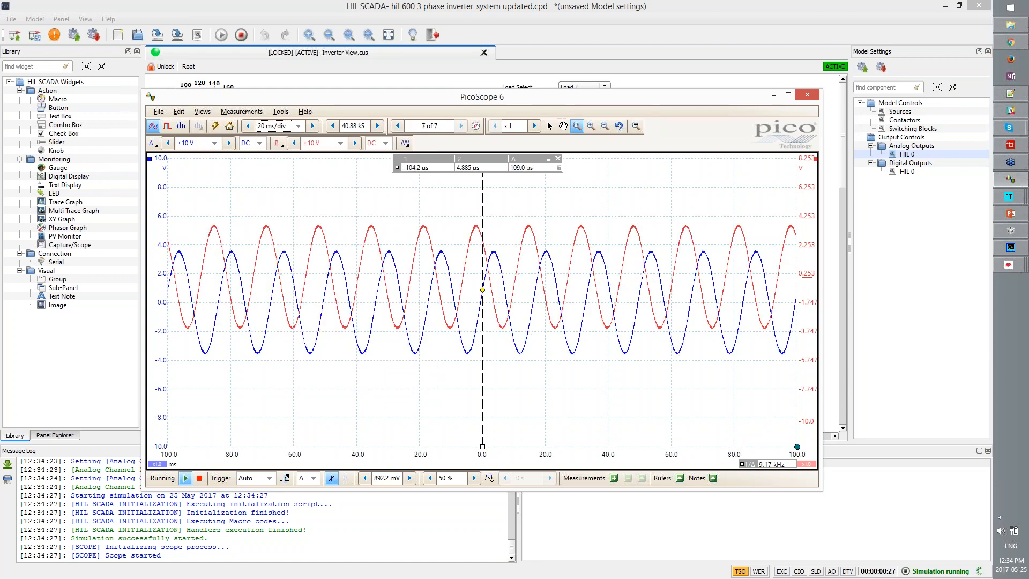
left_click_drag(804, 278, 818, 302)
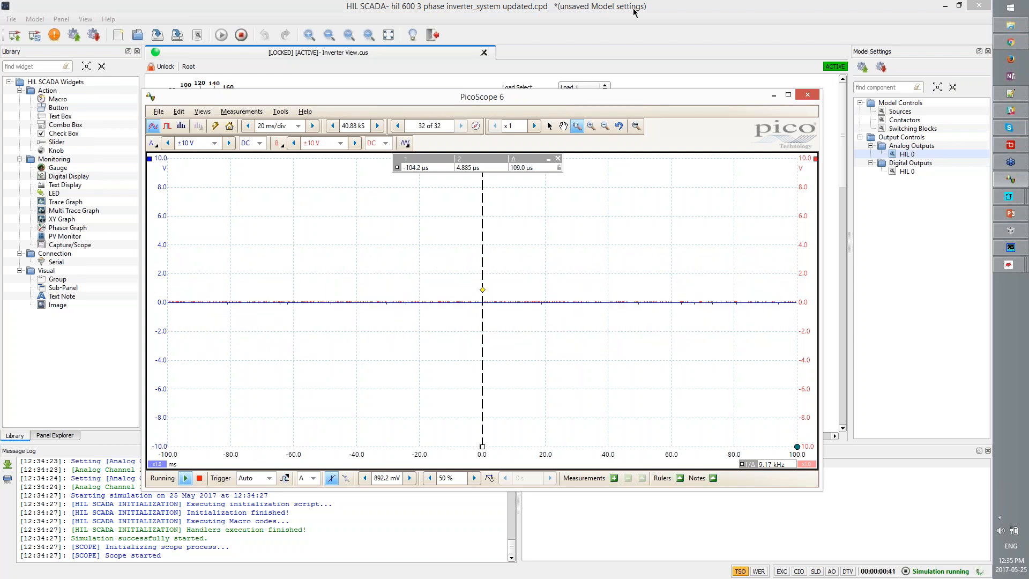
left_click(774, 96)
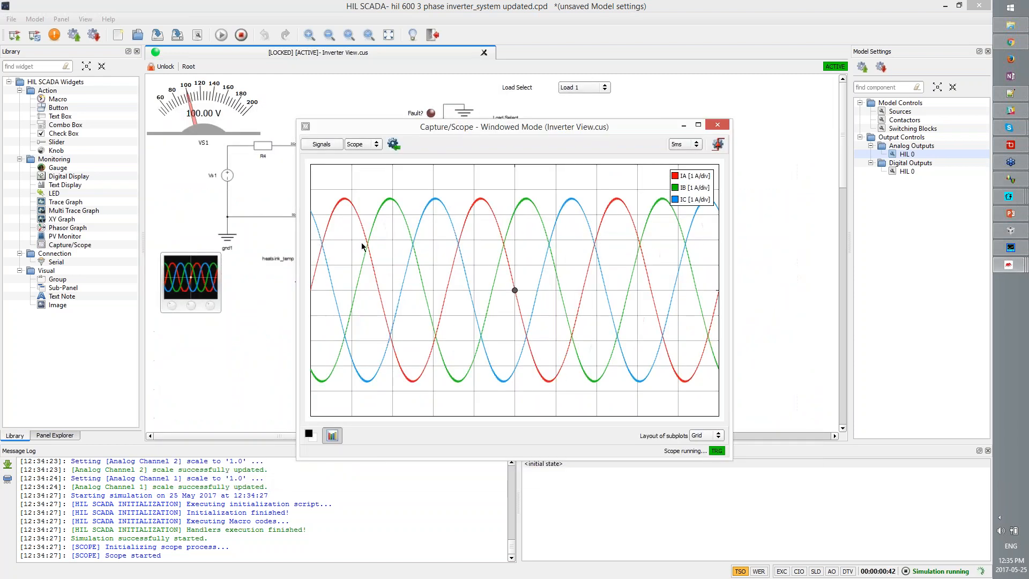
Restore the HIL SCADA, PSIM and Schematic Editor windows to smaller sizes and move HIL SCADA and Schematic Editor aside
left_click_drag(604, 127, 416, 131)
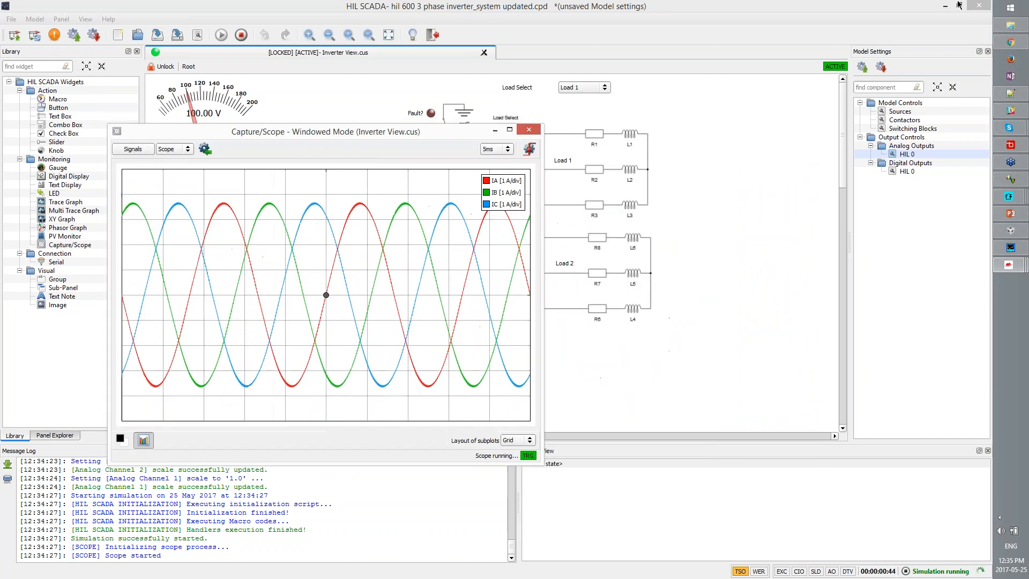
left_click(959, 5)
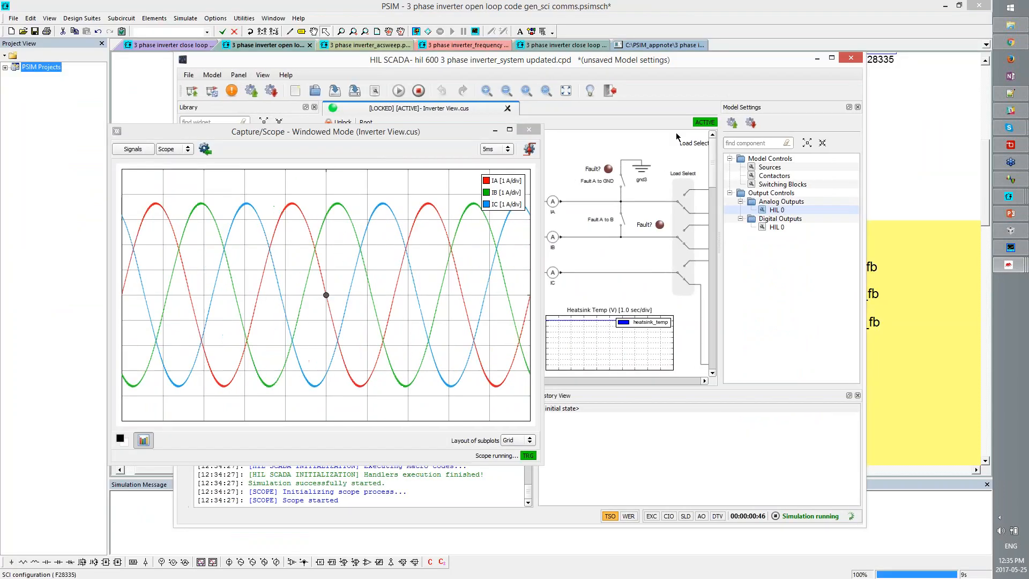
left_click_drag(676, 60, 1028, 135)
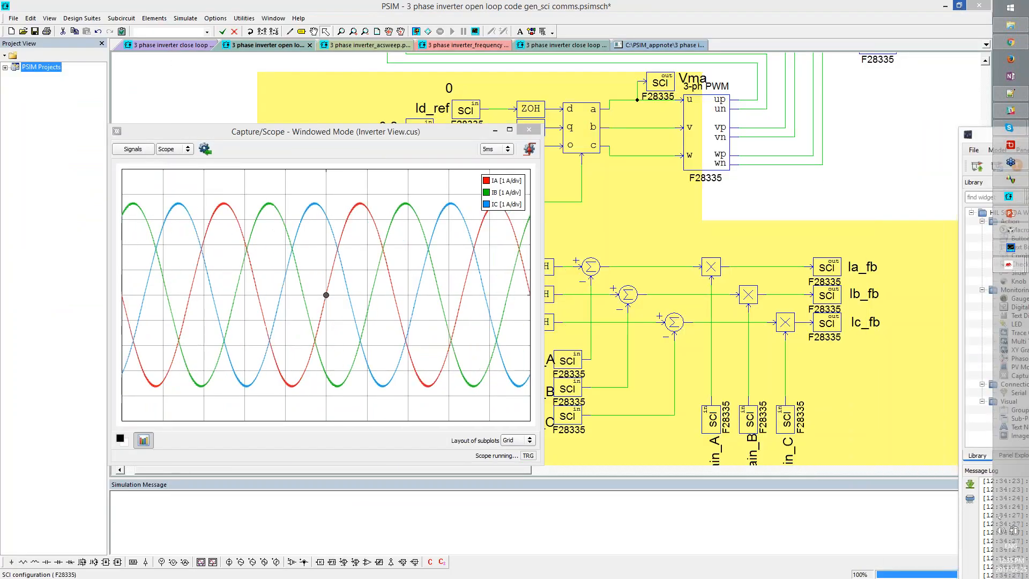
left_click(959, 5)
left_click(952, 7)
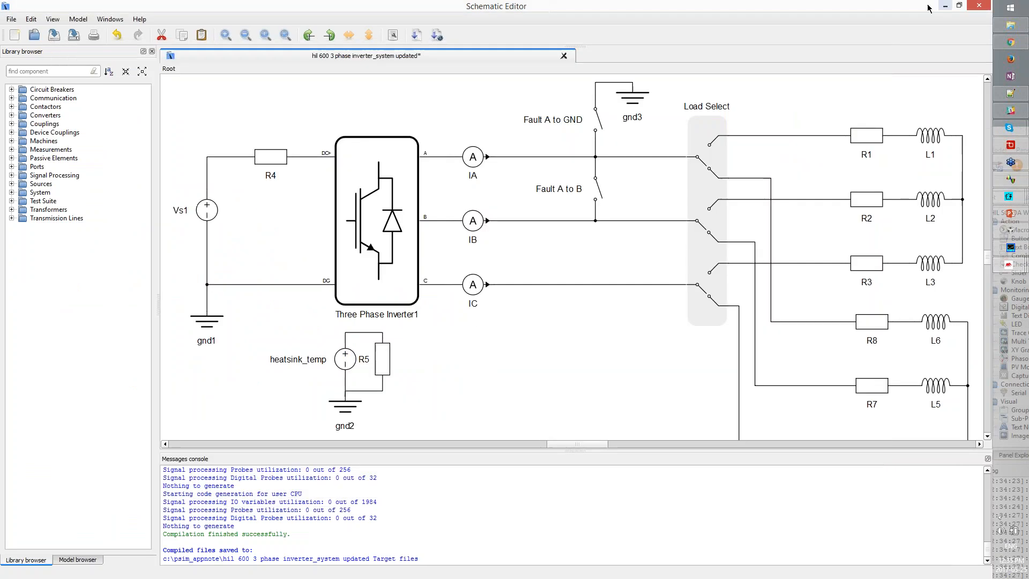
left_click(958, 5)
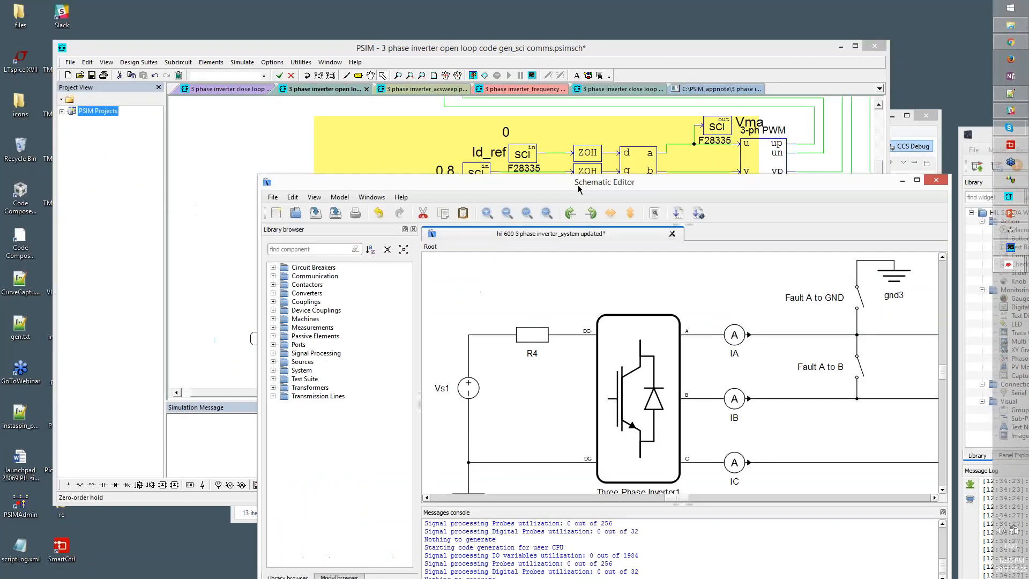
left_click_drag(578, 185, 1028, 311)
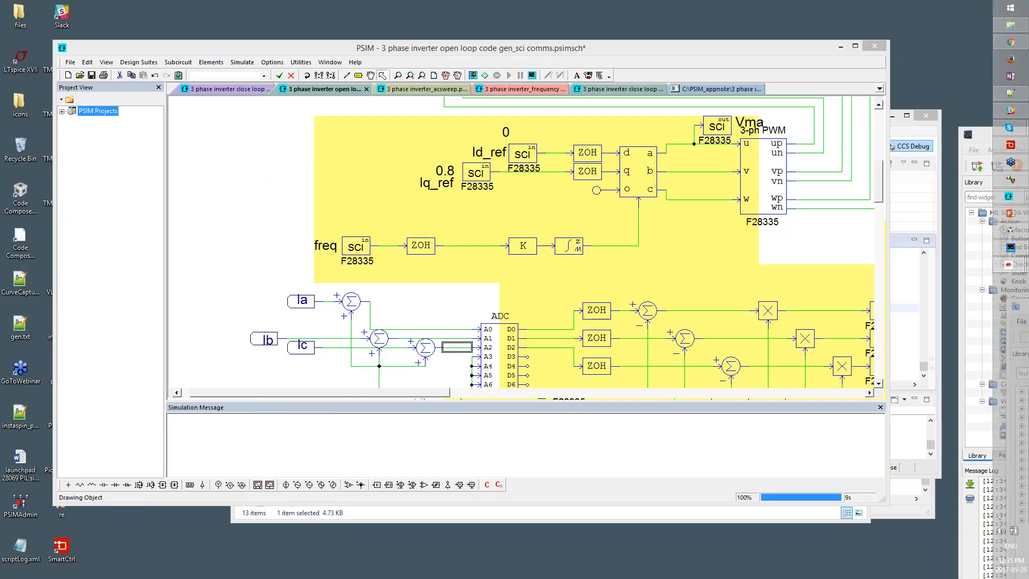
left_click_drag(1025, 308, 457, 356)
left_click(455, 322)
Arrange the Capture/Scope window beside PSIM, zoom out the schematic, and close the Project View
left_click(979, 316)
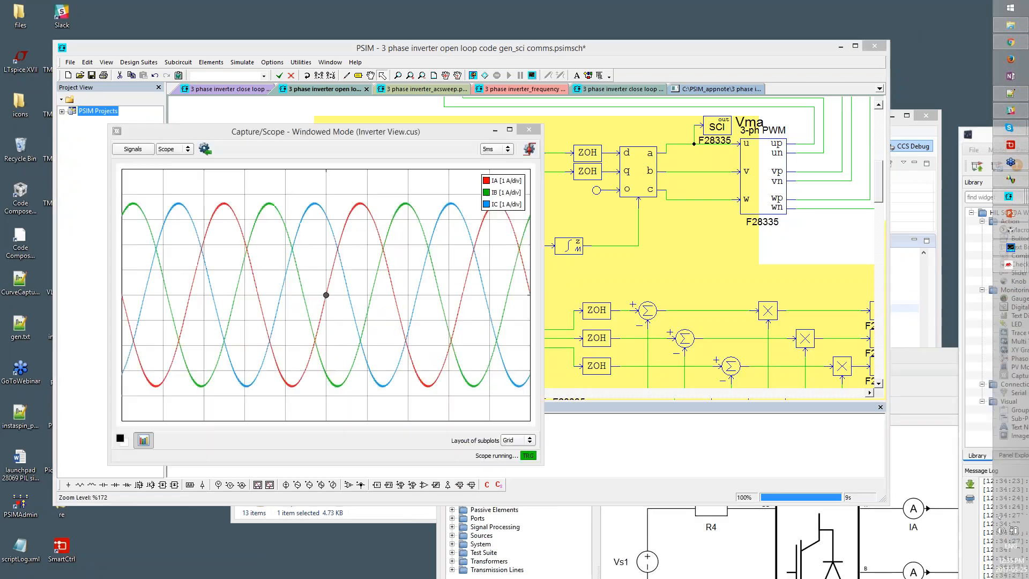
left_click_drag(448, 133, 266, 124)
left_click_drag(496, 53, 840, 95)
scroll(700, 283, "down", 1)
scroll(700, 283, "down", 1)
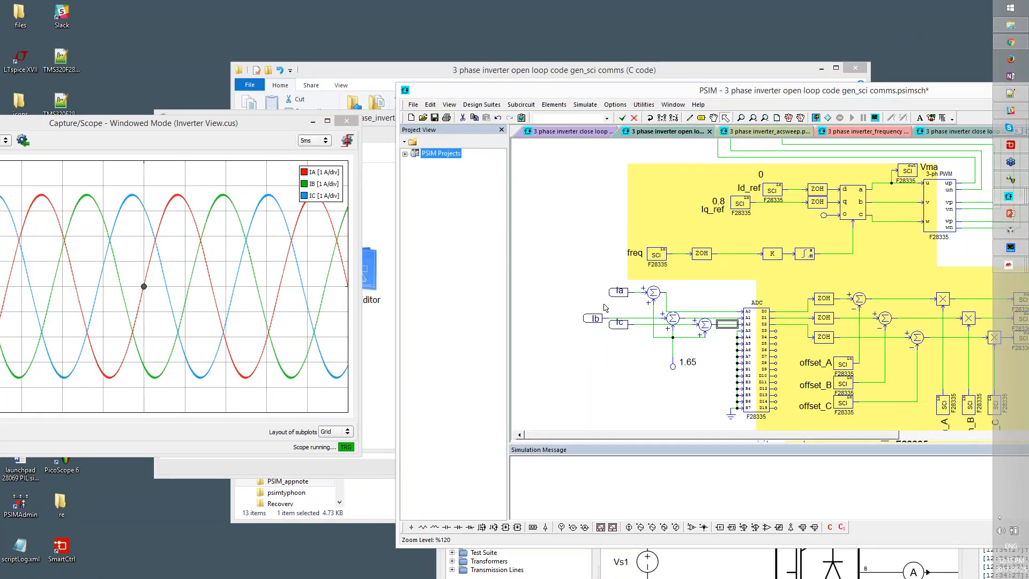
left_click(501, 130)
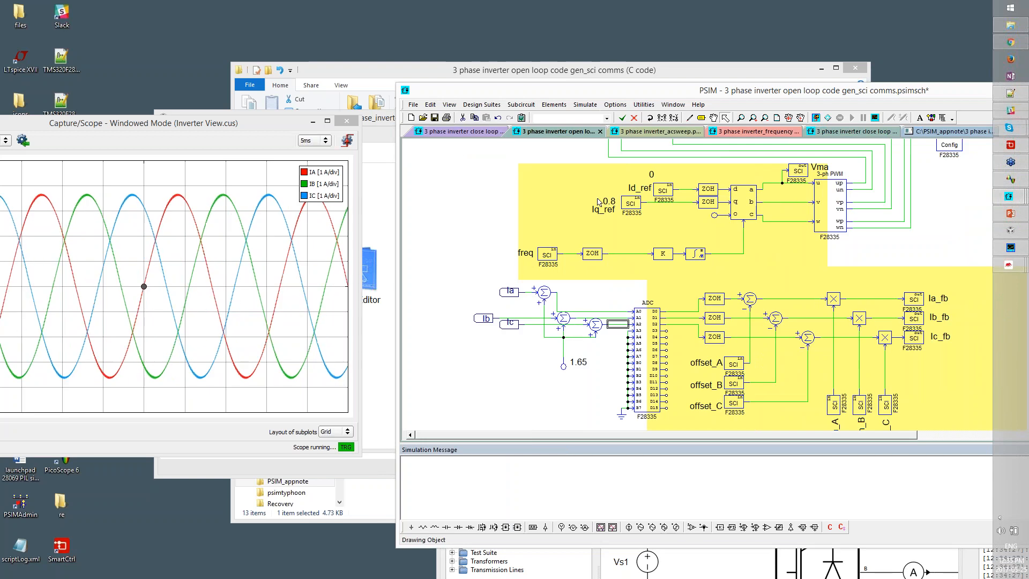
Open PSIM's DSP Oscilloscope and check the port, speed and parity settings of the schematic's SCI Config block
left_click(643, 104)
left_click(687, 201)
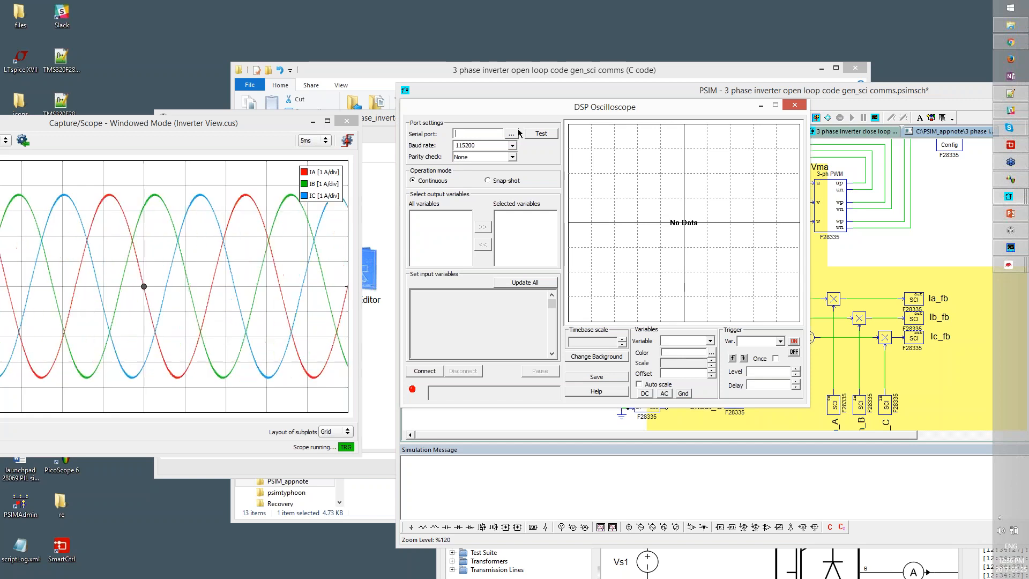
left_click_drag(948, 173, 930, 230)
double_click(930, 201)
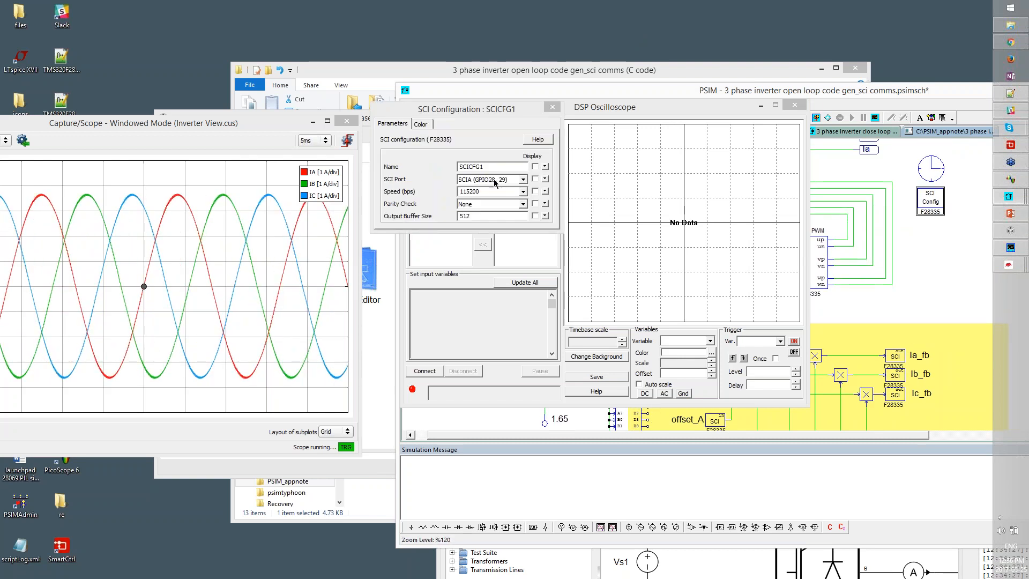
left_click(552, 107)
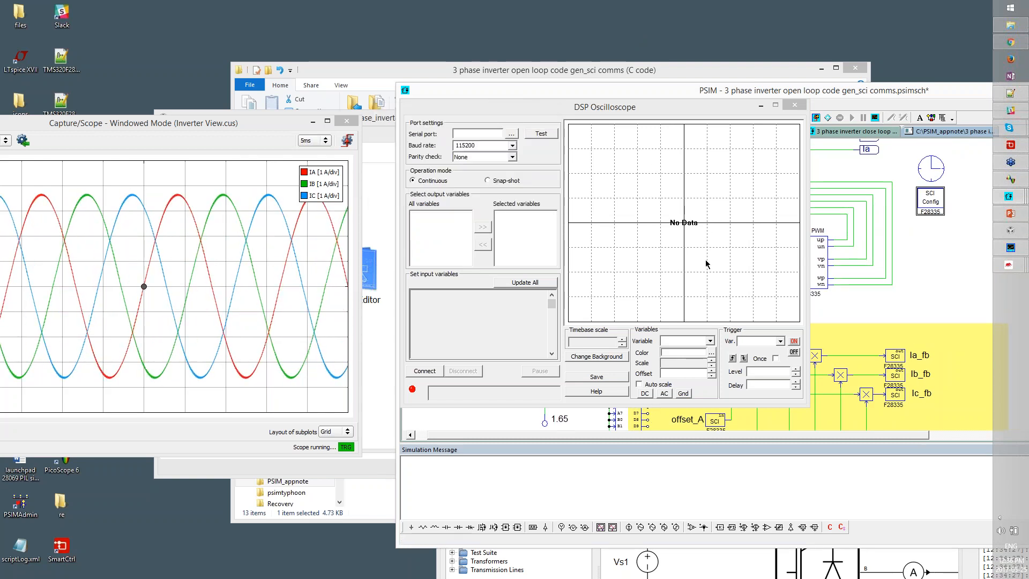
Set the DSP Oscilloscope's serial port to COM3 and connect to the DSP
left_click(511, 133)
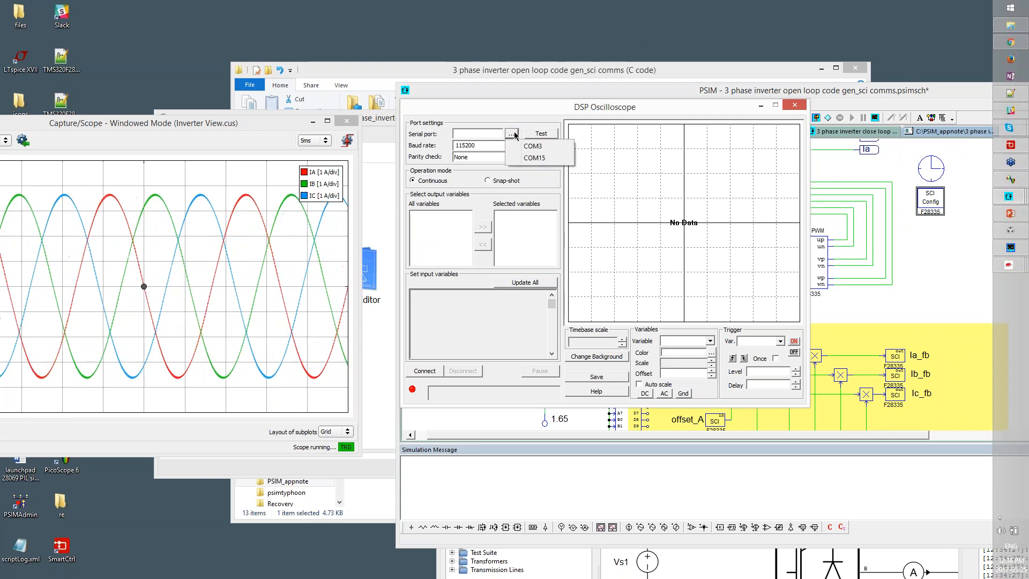
left_click(555, 147)
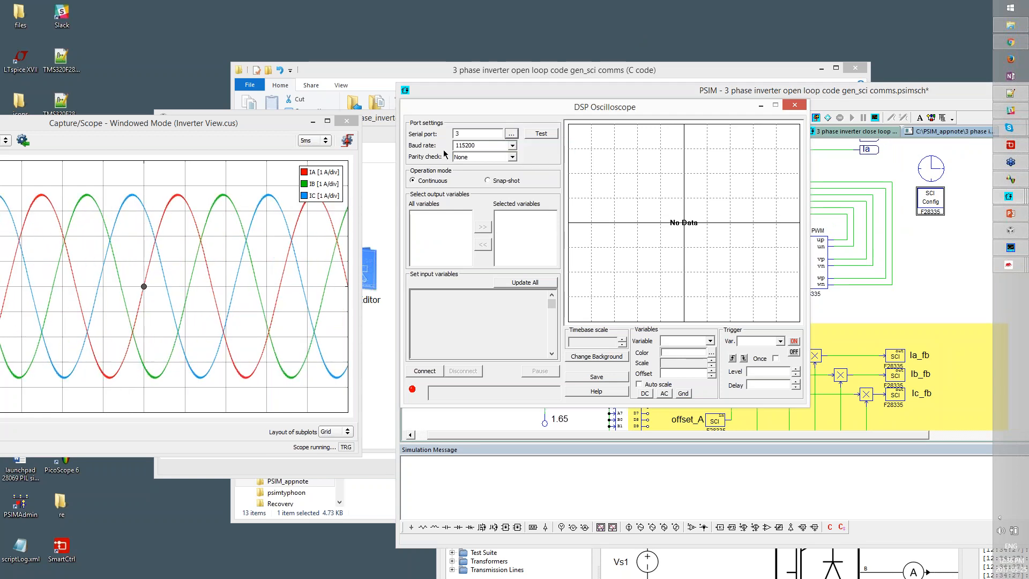
left_click(433, 372)
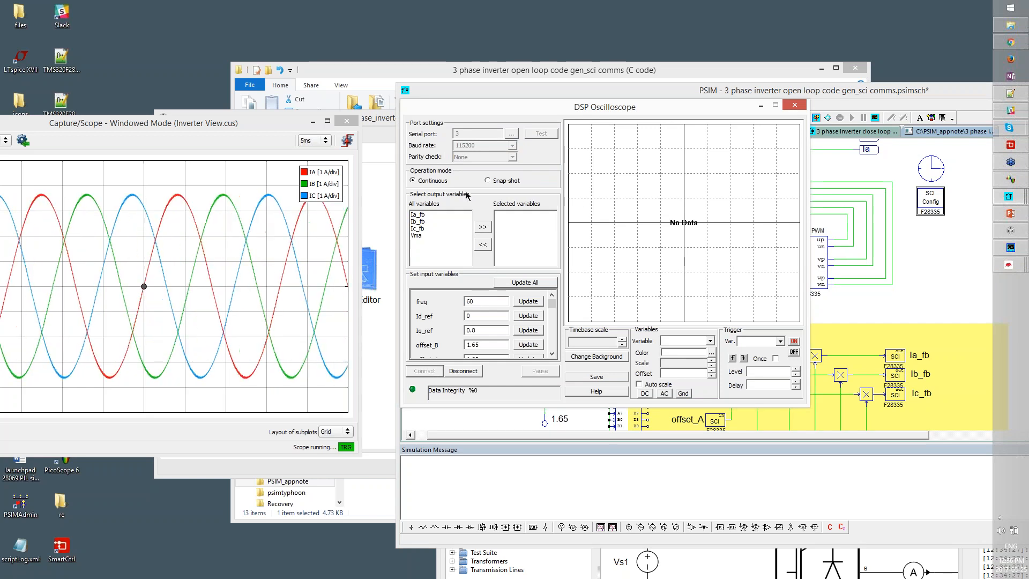
Plot Ia_fb, Ib_fb and Ic_fb in the DSP Oscilloscope in Snap-shot mode with a 5 ms/Div timebase
left_click_drag(423, 215, 423, 229)
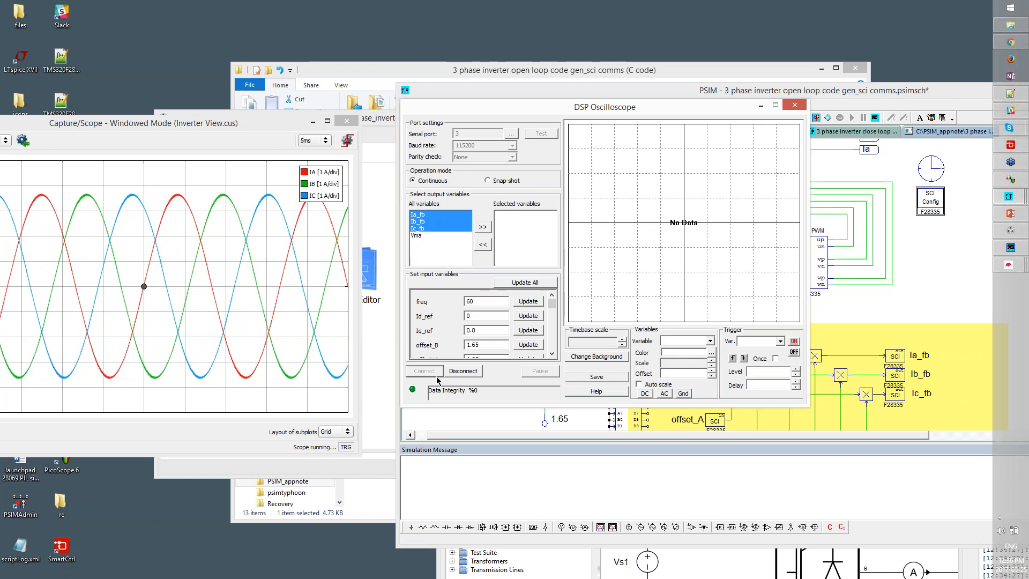
left_click(482, 227)
left_click(504, 181)
left_click(622, 344)
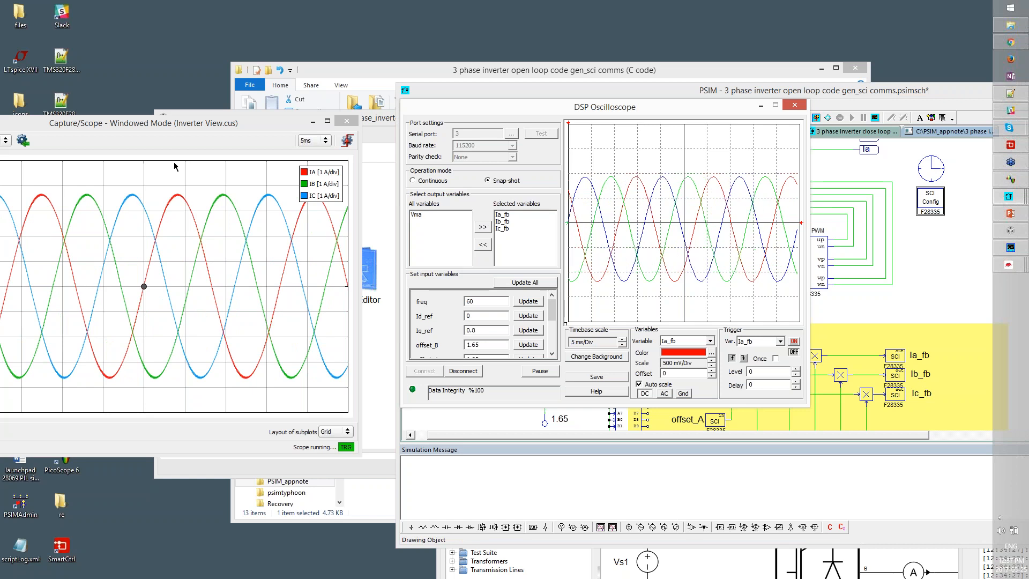
Compare the Capture/Scope currents with the DSP Oscilloscope waveforms side by side, and pause the DSP Oscilloscope
left_click_drag(206, 126, 339, 119)
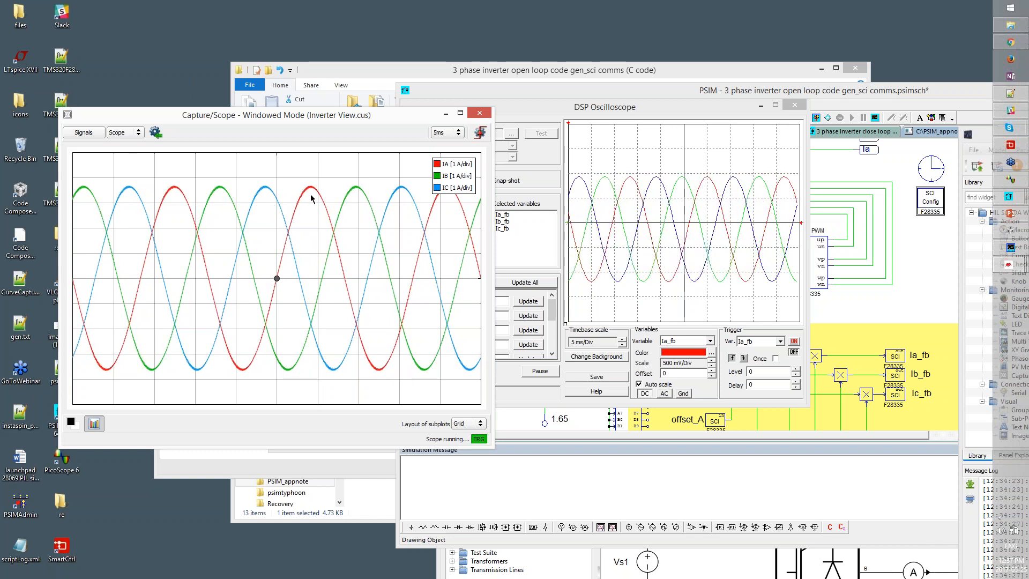
left_click_drag(329, 112, 148, 88)
left_click(542, 92)
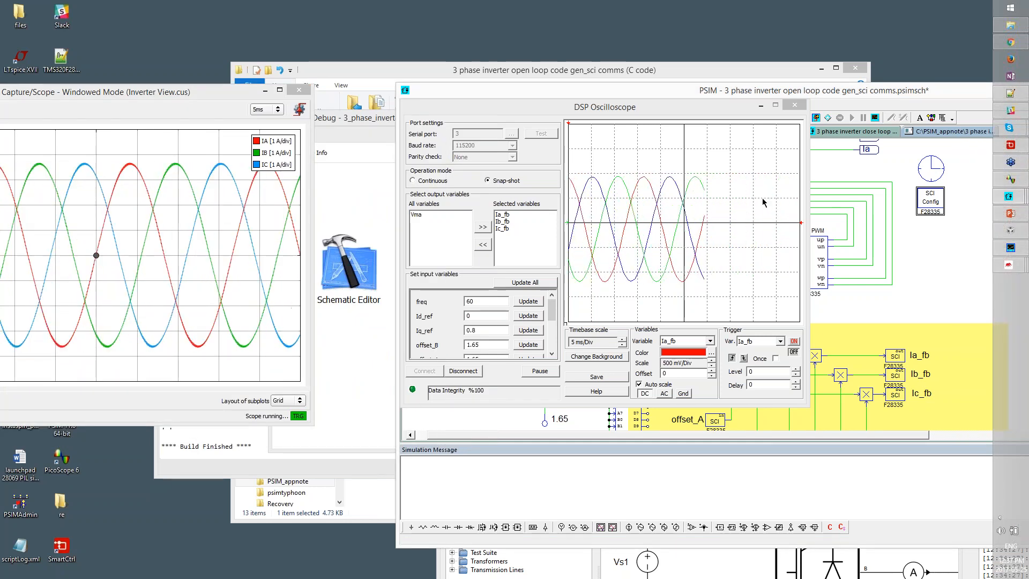
left_click(538, 372)
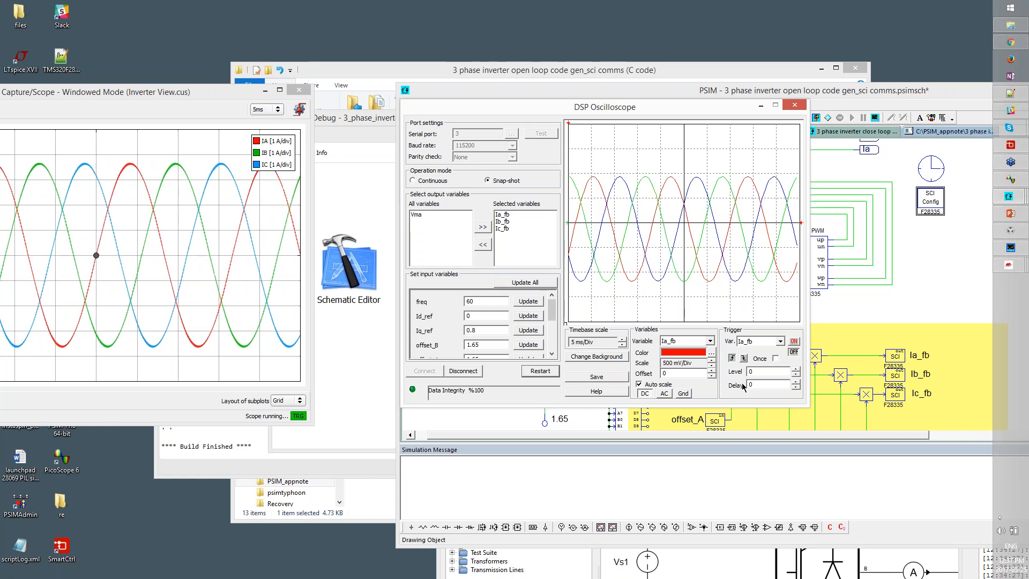
Move the DSP Oscilloscope off the schematic and examine the offset and gain SCI inputs of the current feedback section
left_click_drag(702, 106, 428, 434)
scroll(697, 284, "down", 3)
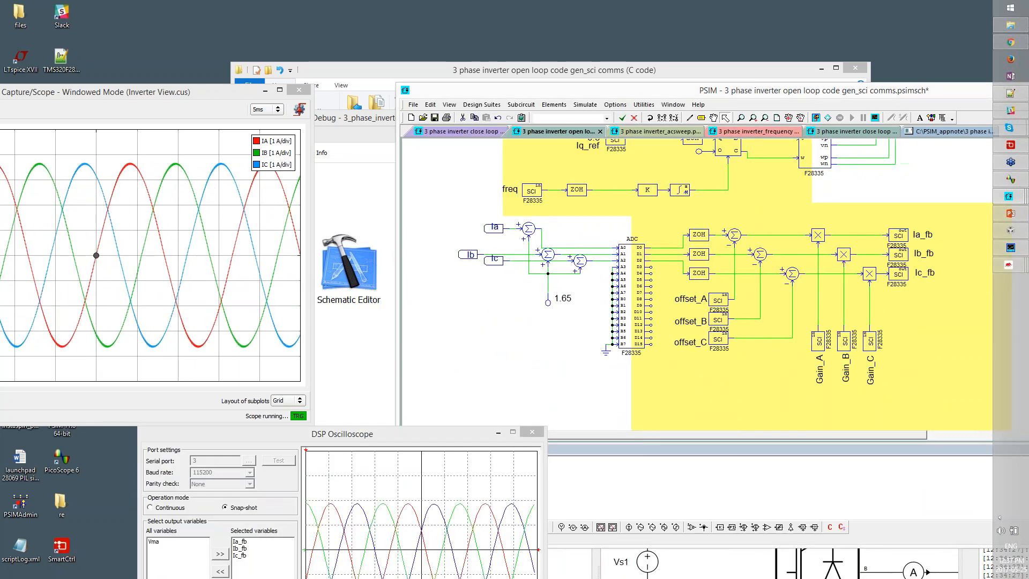
left_click_drag(597, 318, 528, 332)
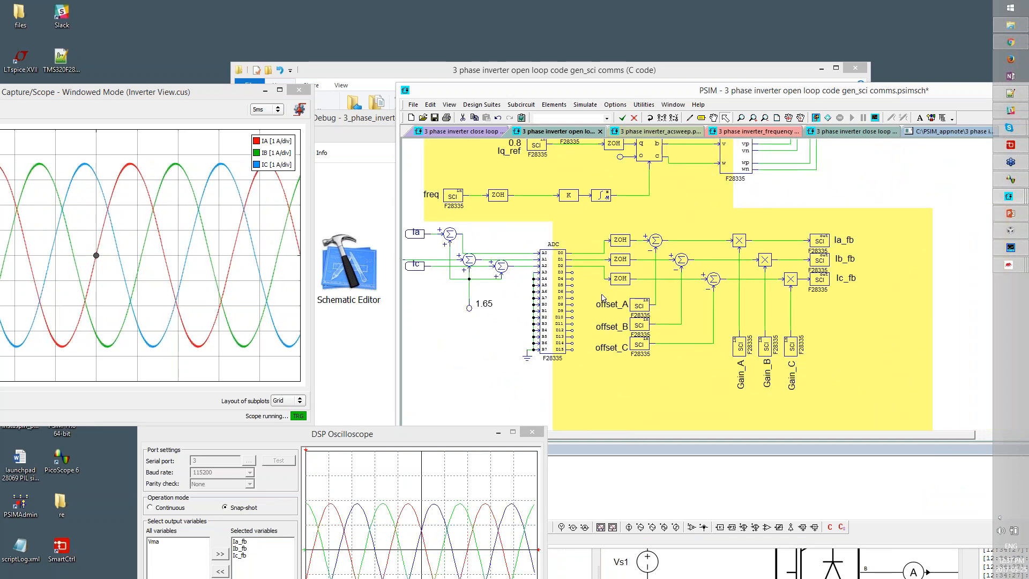
left_click_drag(596, 290, 671, 319)
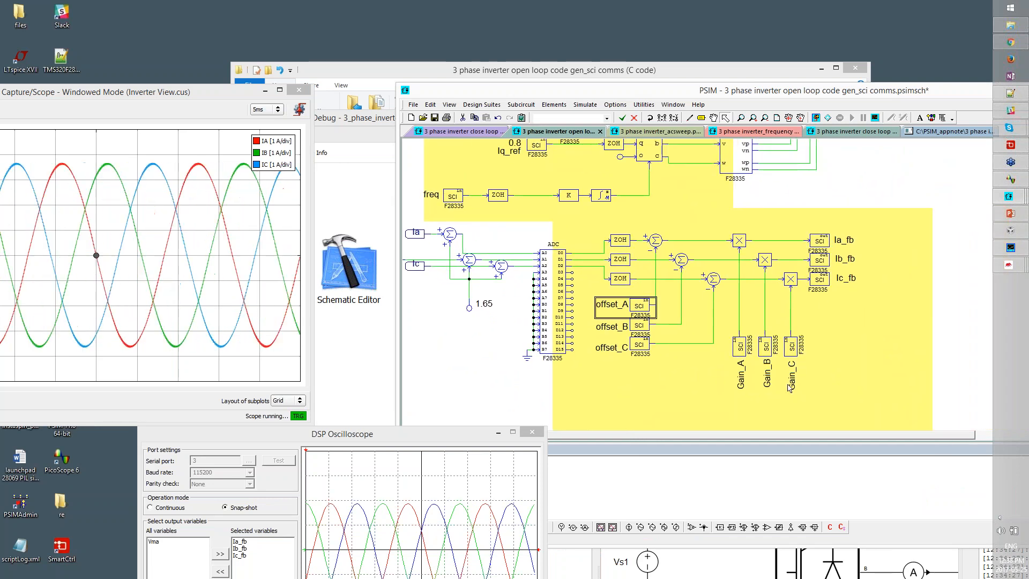
left_click(749, 406)
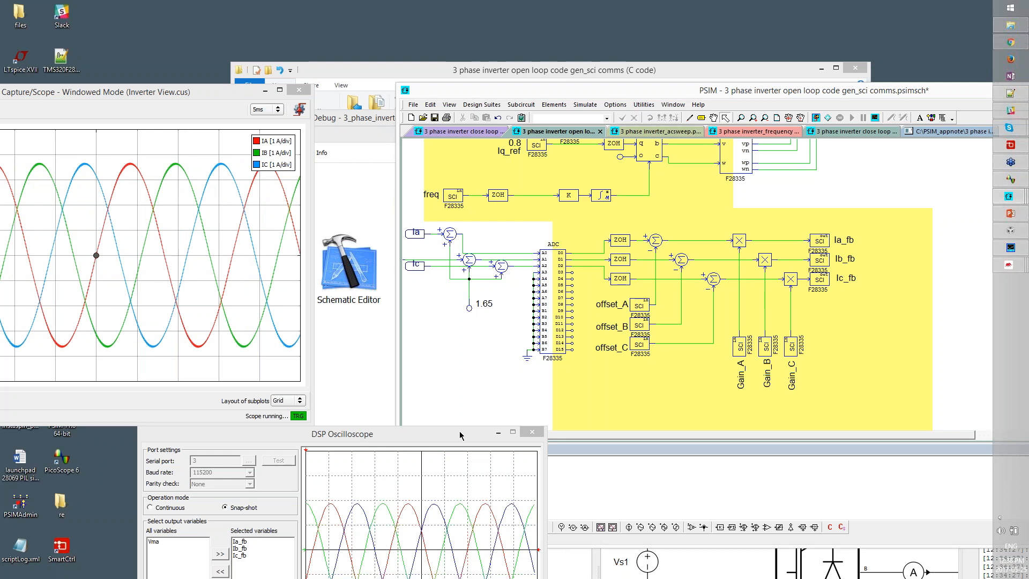
Remove Ib_fb and Ic_fb from the DSP Oscilloscope's selected variables, restart its capture, and place Capture/Scope beside it
left_click_drag(460, 435, 405, 167)
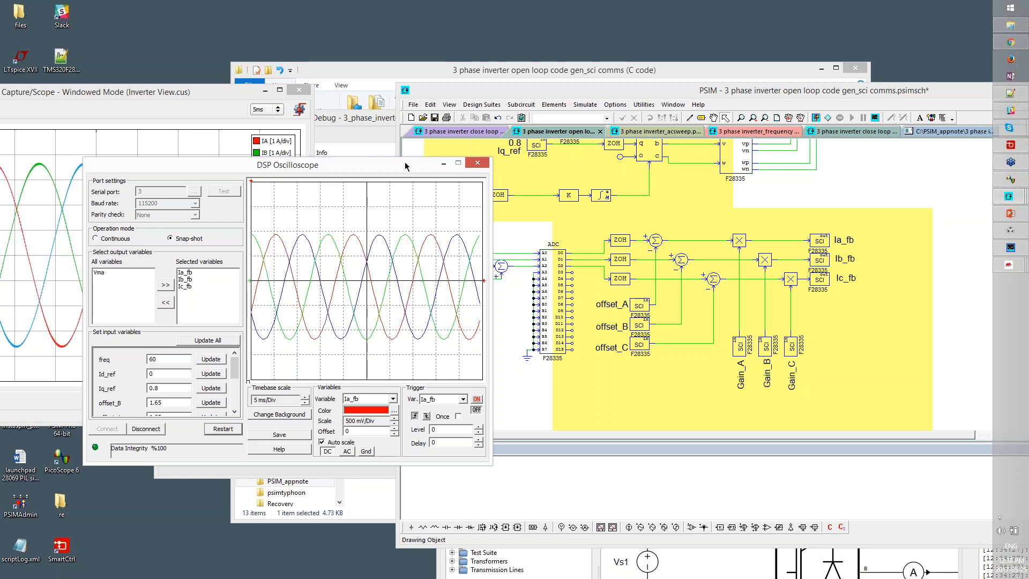
left_click_drag(387, 172, 643, 191)
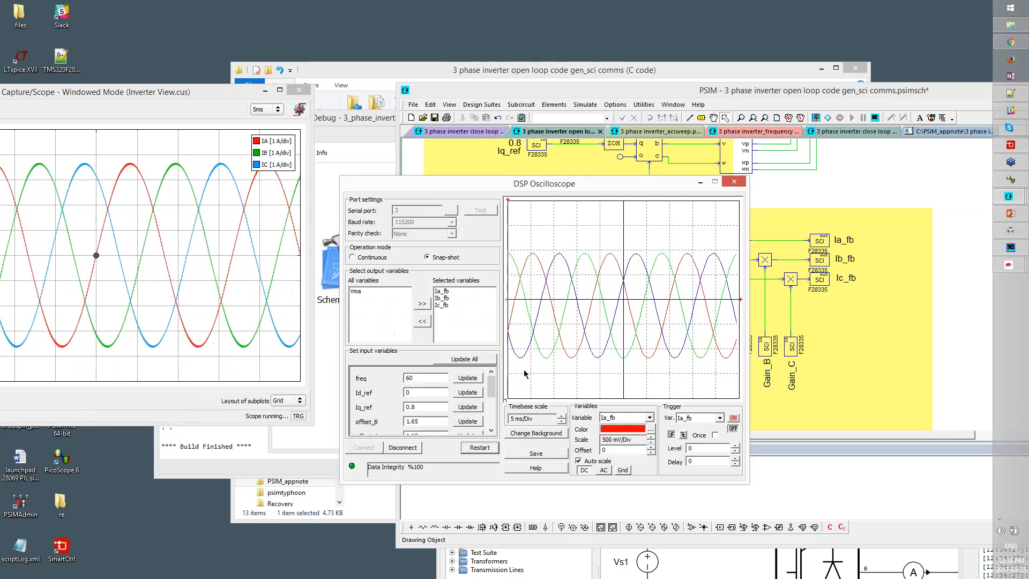
left_click(442, 298)
left_click(442, 305, "shift")
left_click_drag(574, 206, 511, 389)
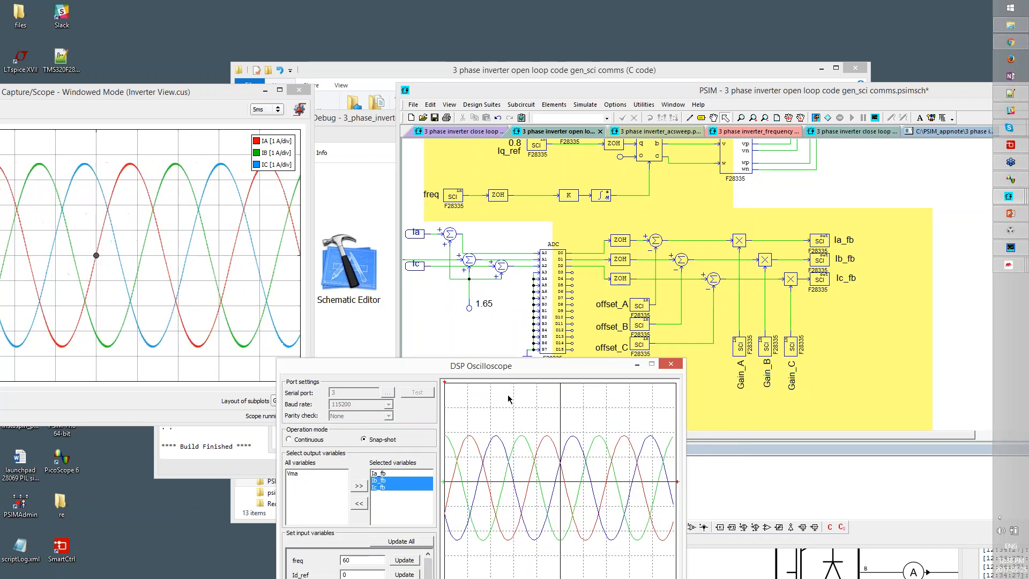
left_click_drag(540, 374, 600, 193)
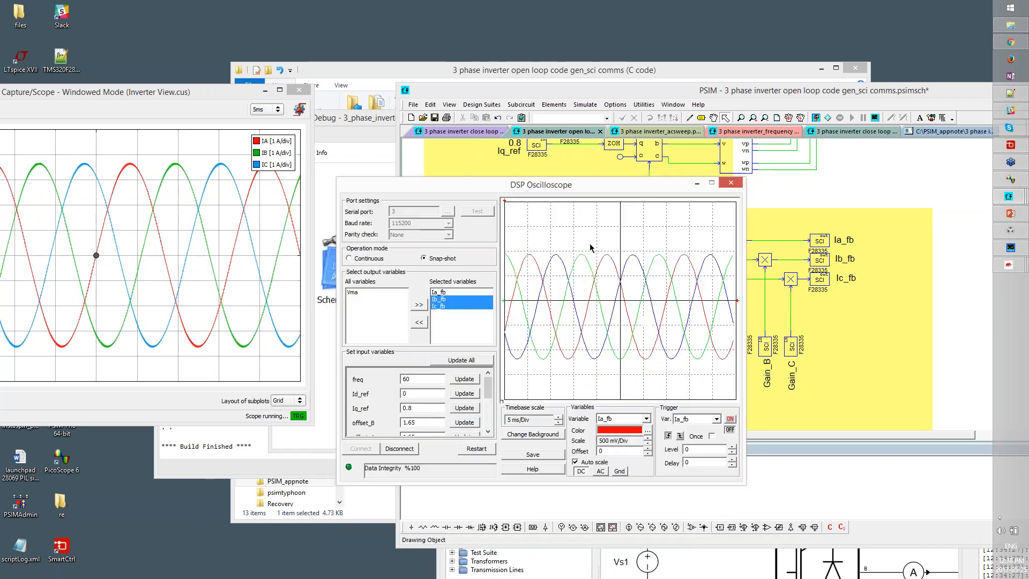
left_click(419, 322)
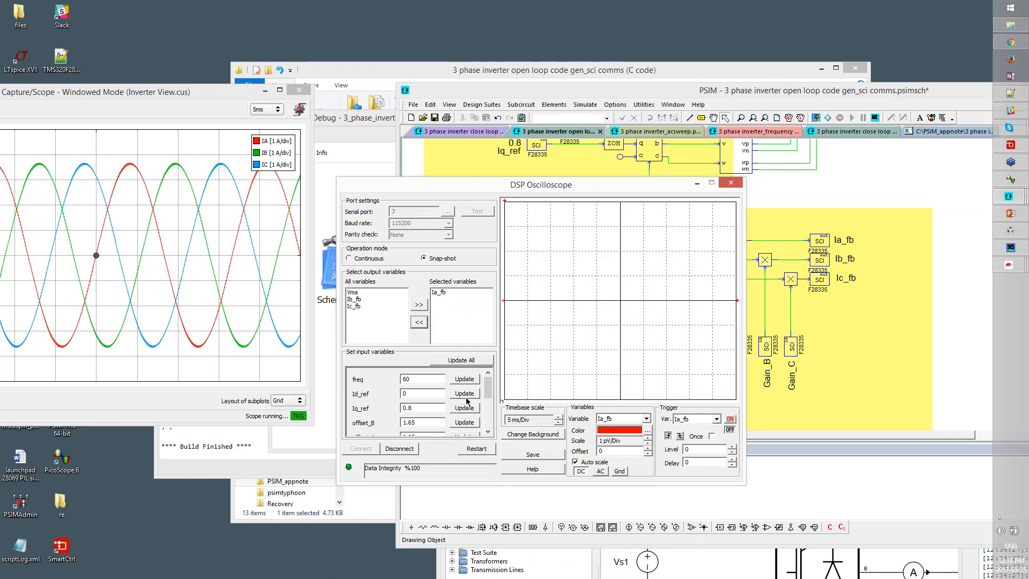
left_click(477, 448)
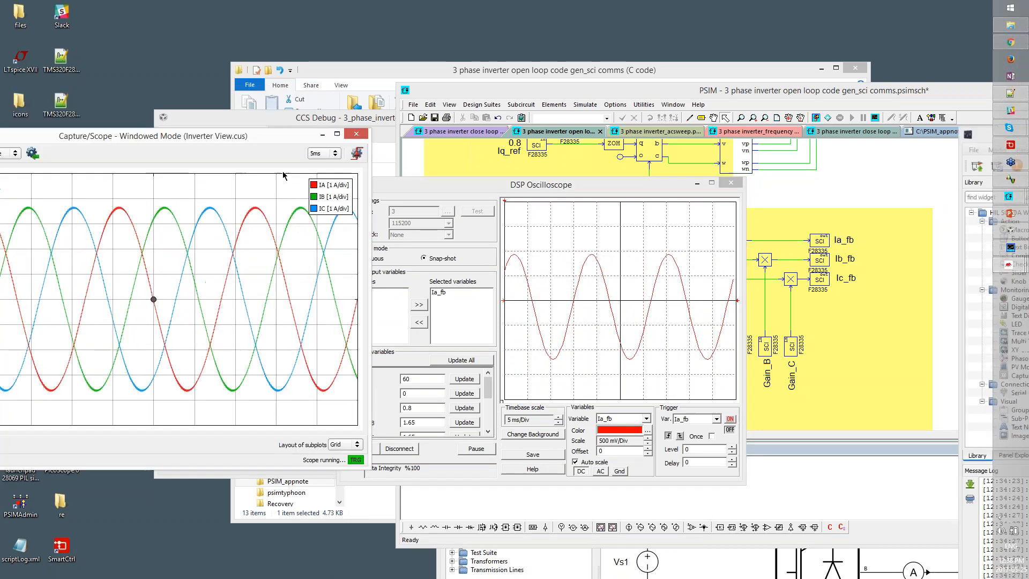
left_click_drag(283, 172, 348, 178)
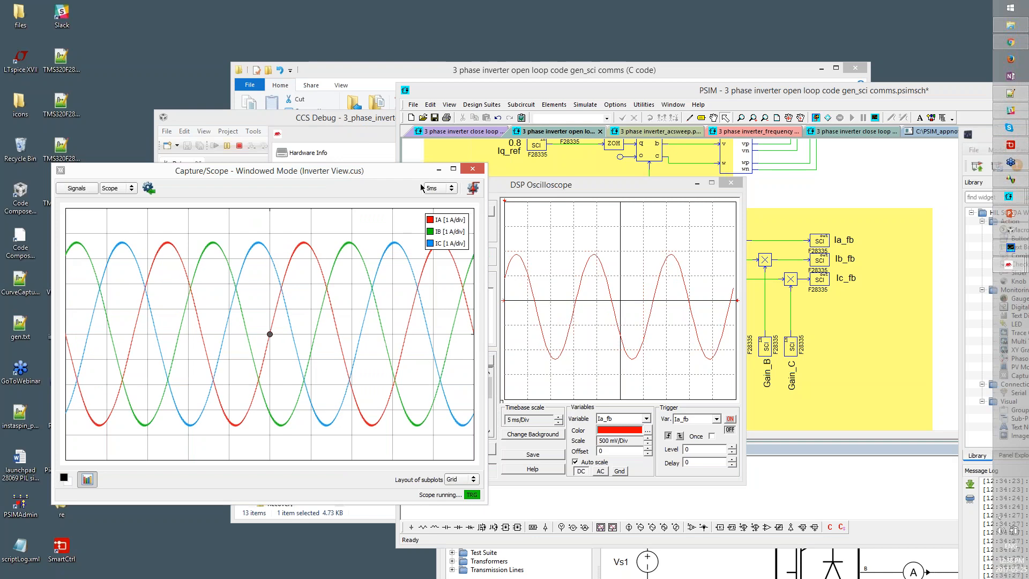
Set IA's vertical scale to Auto in Capture/Scope and hide IB and IC from the plot
left_click(83, 188)
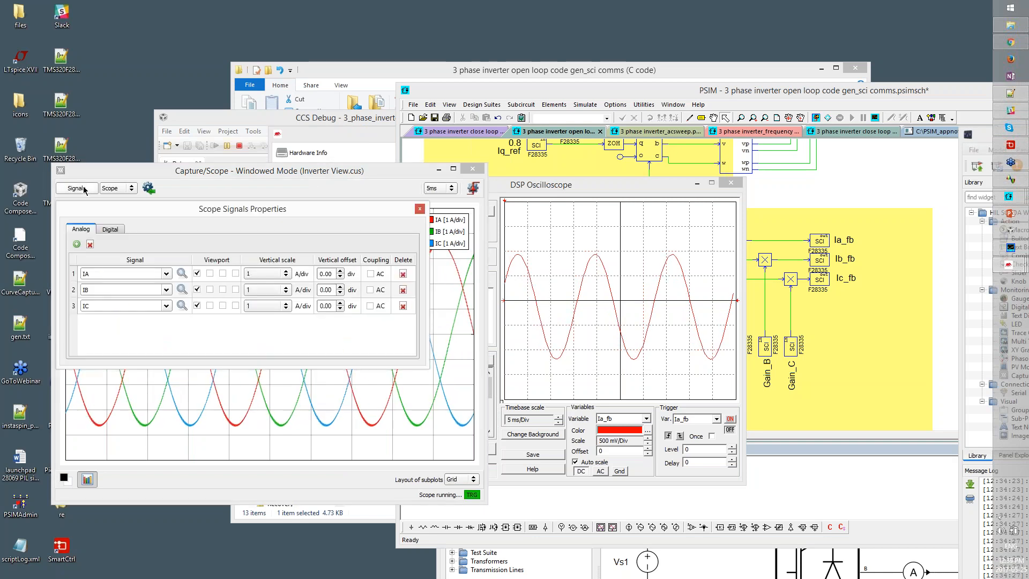
left_click(287, 274)
left_click(261, 222)
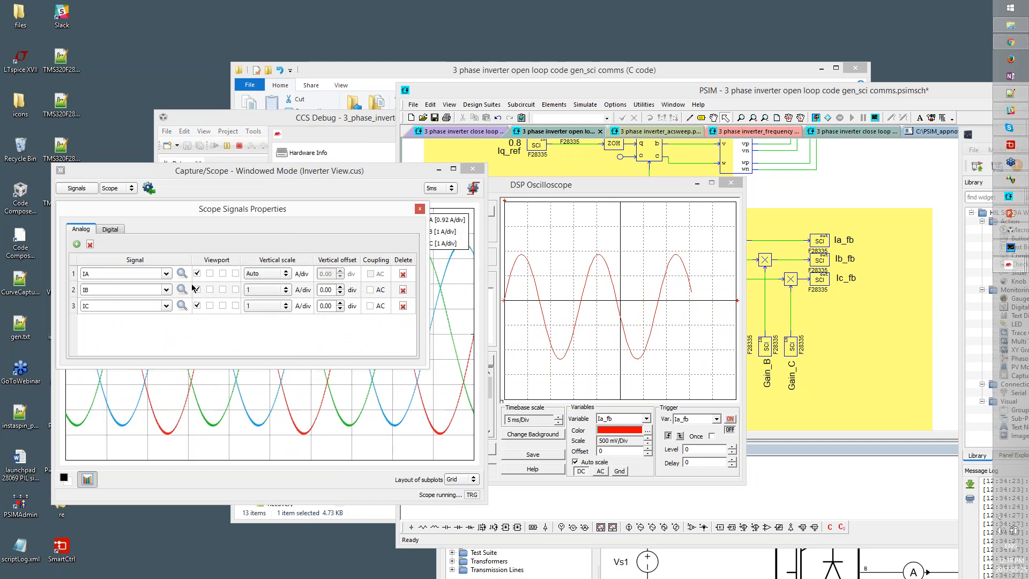
left_click(197, 290)
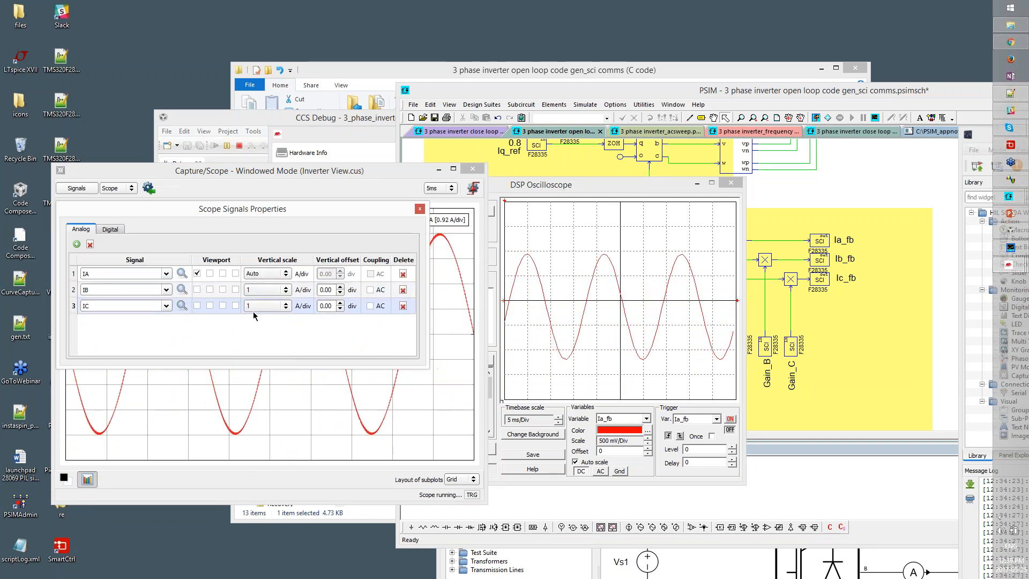
left_click(420, 209)
Arrange Capture/Scope and the DSP Oscilloscope side by side, narrowing the PSIM window so it clears the Capture/Scope plot
left_click_drag(284, 170, 235, 73)
left_click(504, 186)
left_click_drag(504, 186, 632, 149)
left_click(541, 334)
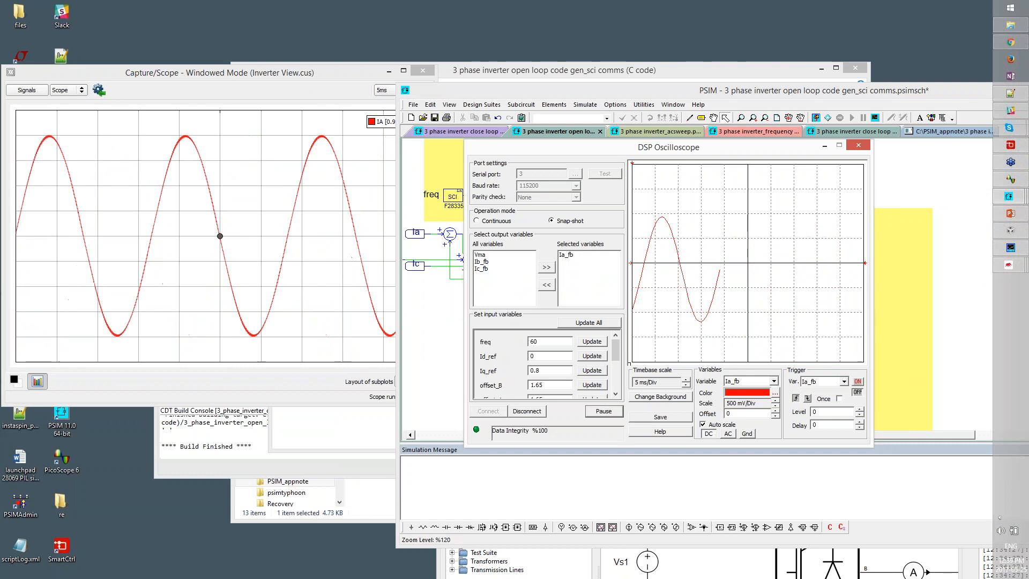
left_click_drag(399, 224, 427, 226)
left_click_drag(571, 150, 547, 119)
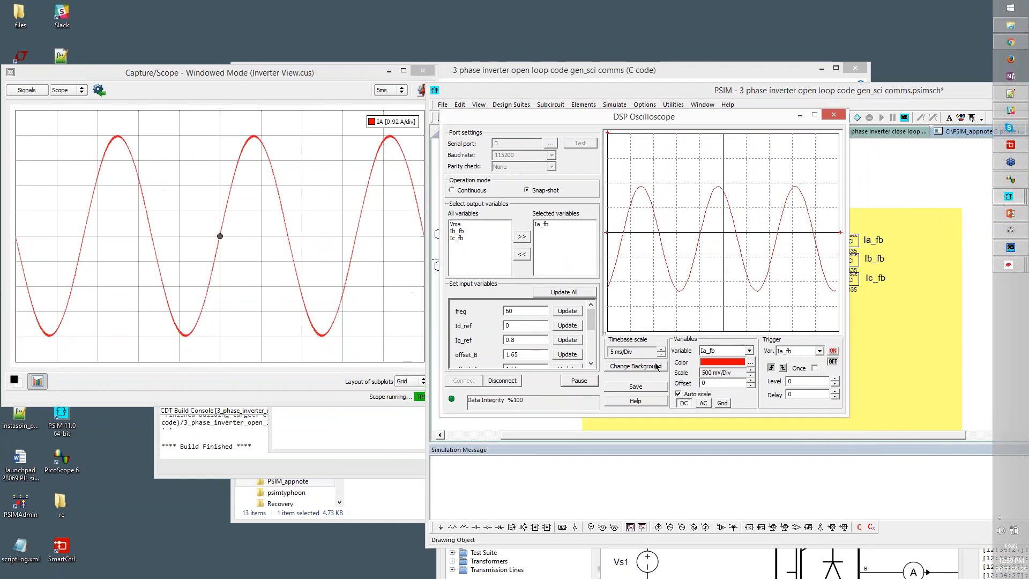
Try offset_A values of 1.55 and 1.5 in the DSP Oscilloscope, and settle on 1.525
left_click(591, 365)
left_click(591, 364)
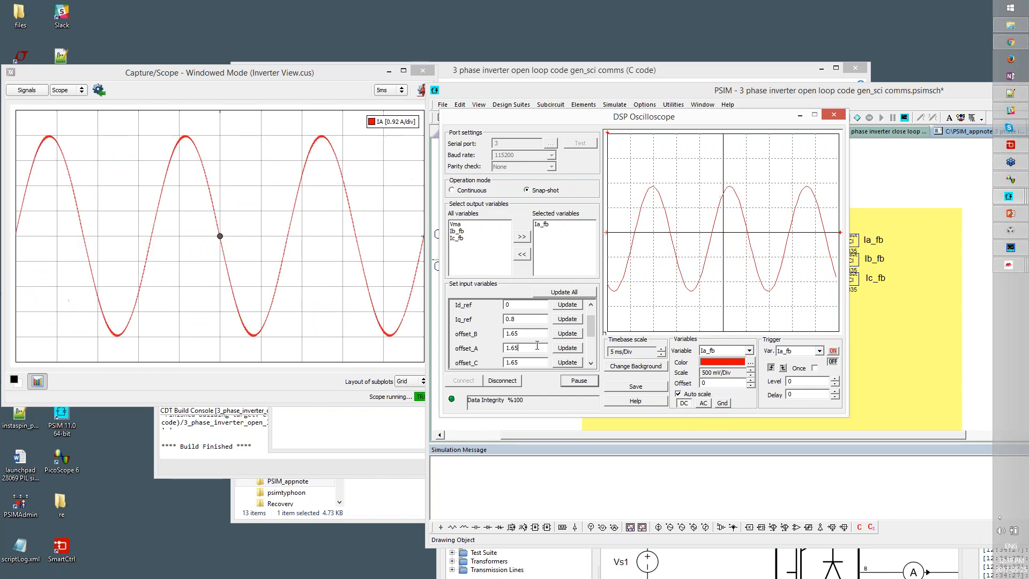
key("BackSpace")
type("5")
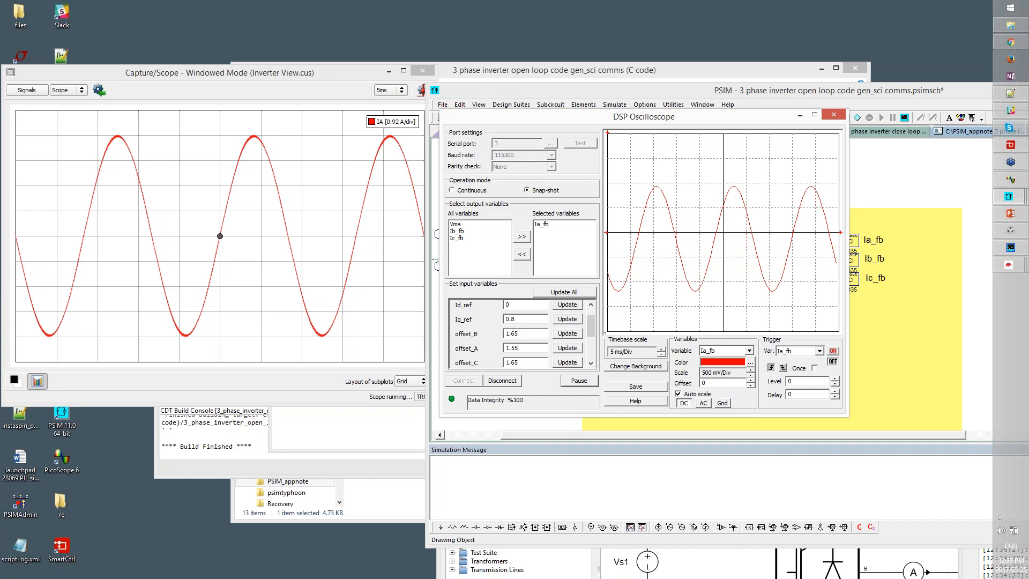
key("BackSpace")
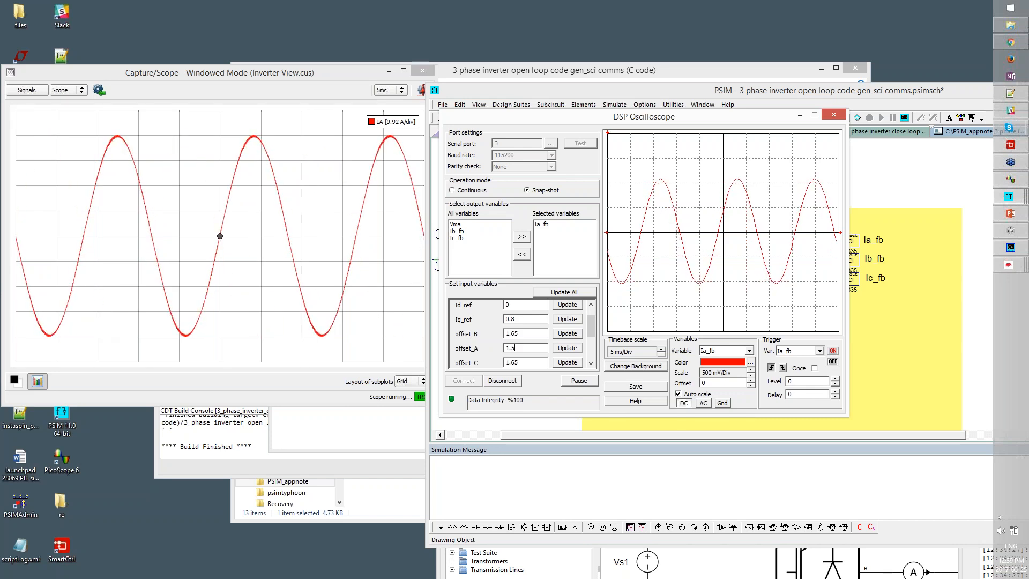
type("25")
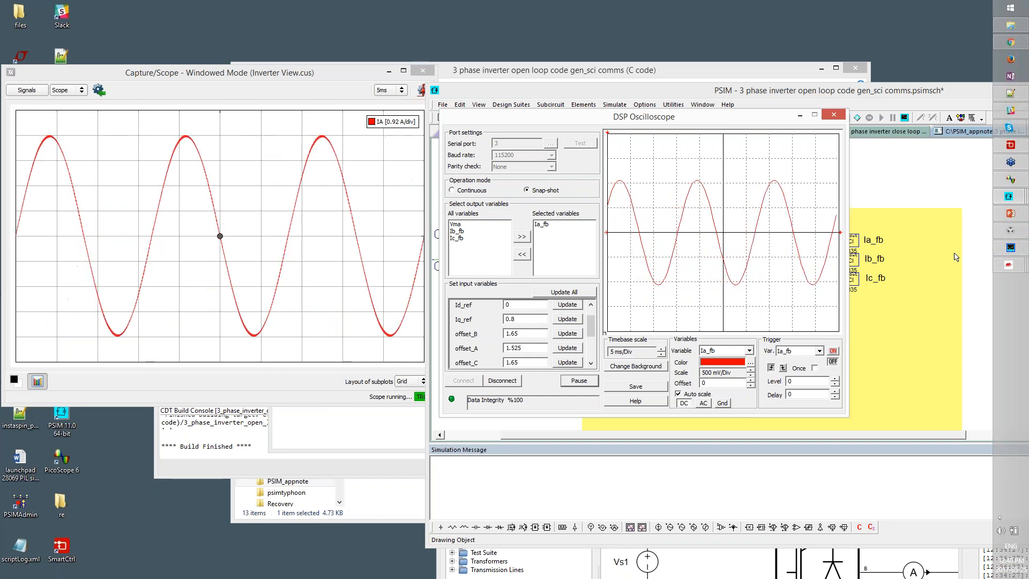
Try a display offset of 3.68 for Ia_fb with a scale of 2 V/Div
double_click(703, 383)
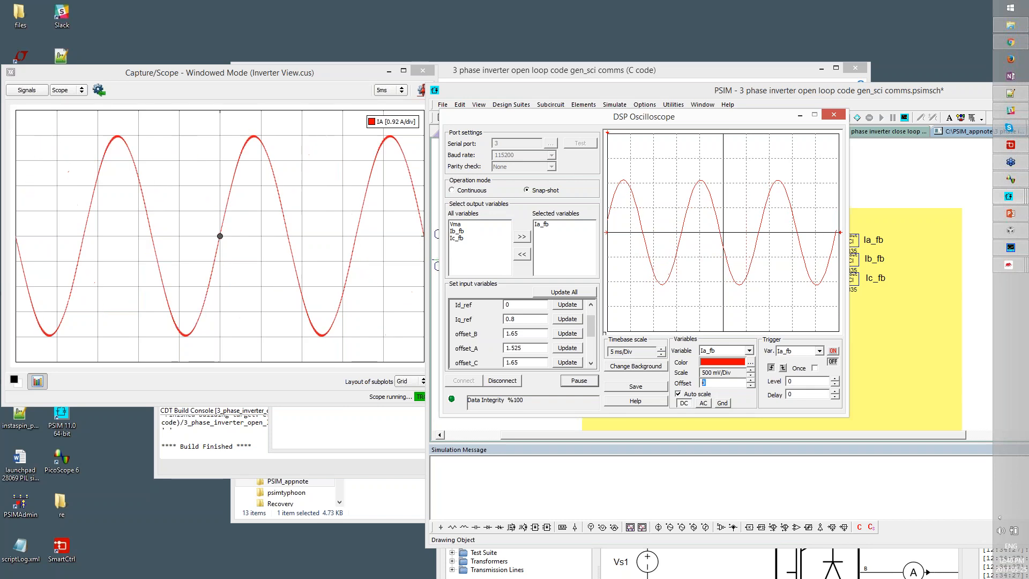
type("3")
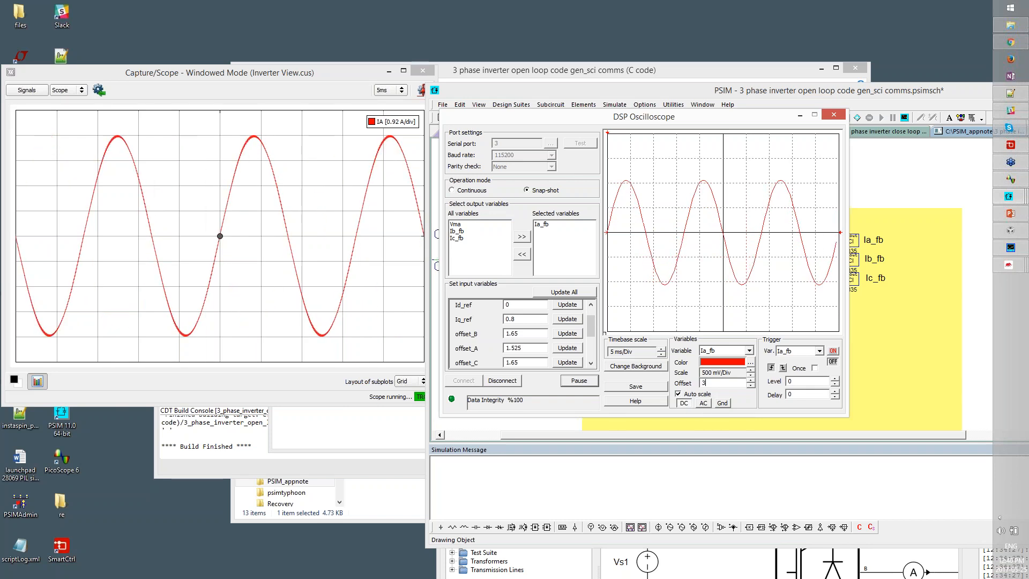
type(".68")
key("Return")
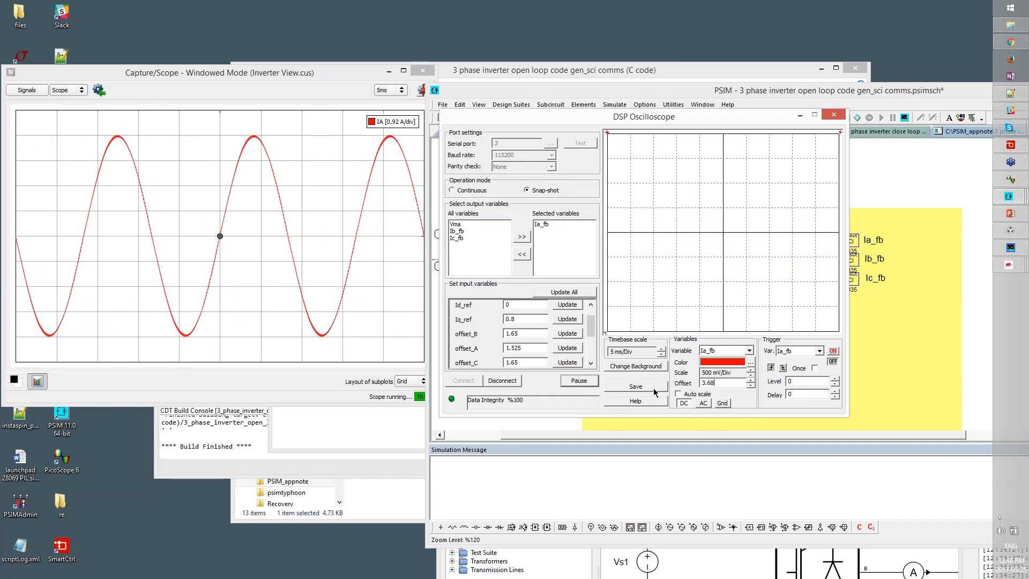
left_click(751, 373)
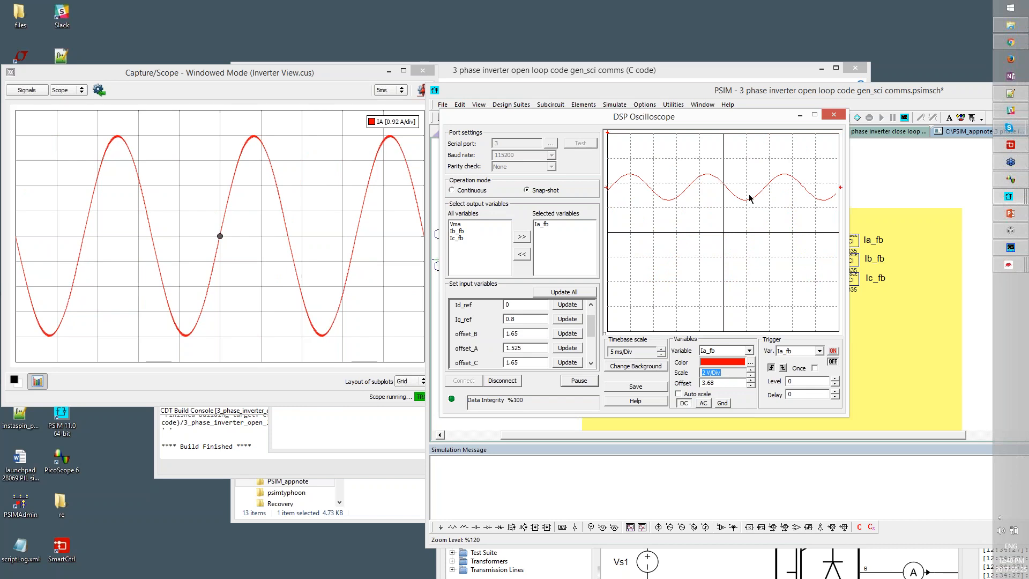
Try a Gain_A of 10 in the DSP Oscilloscope's input variables, and replace it with 3.45
left_click_drag(591, 326, 590, 349)
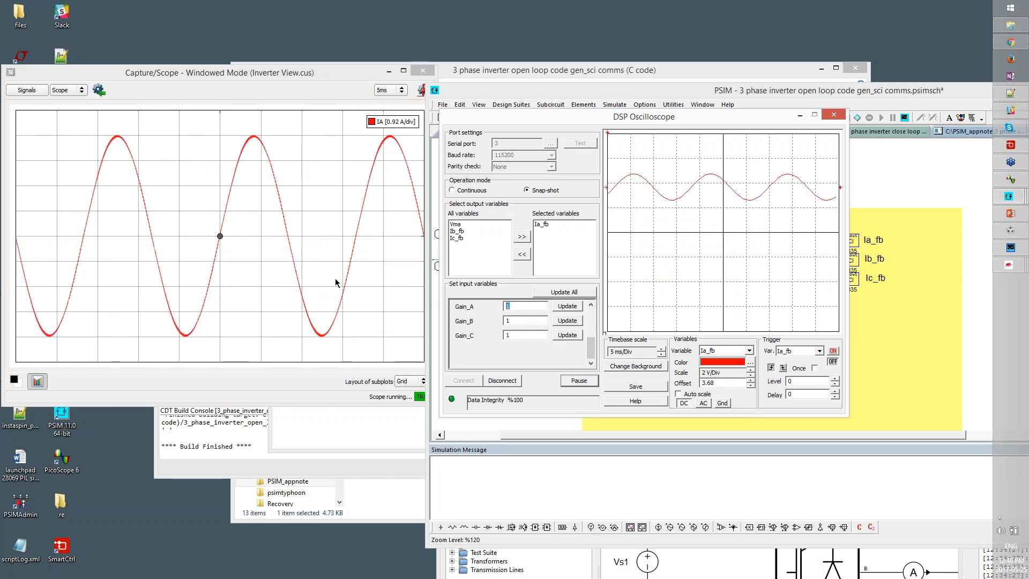
type("0")
key("Return")
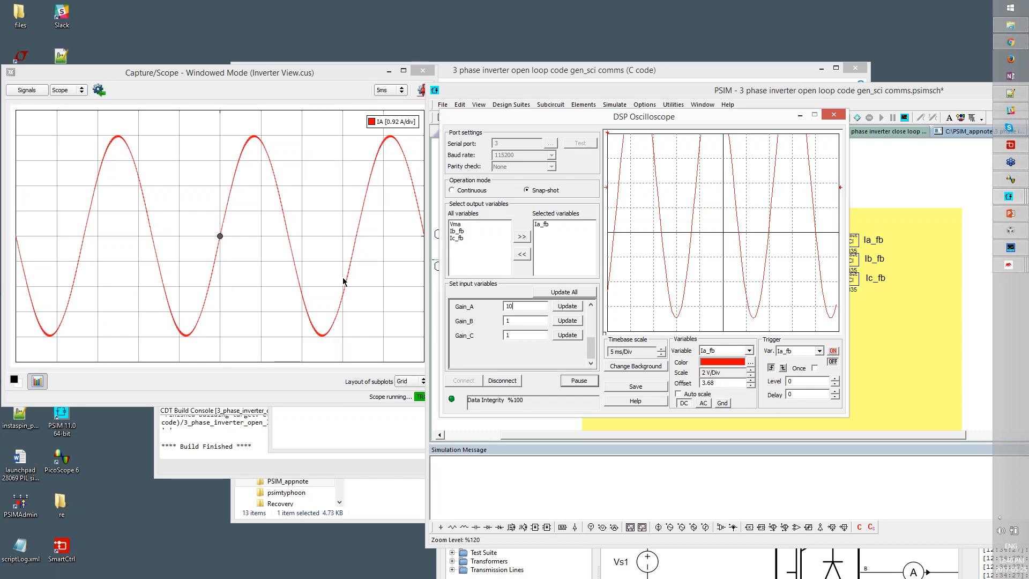
key("BackSpace")
key("BackSpace")
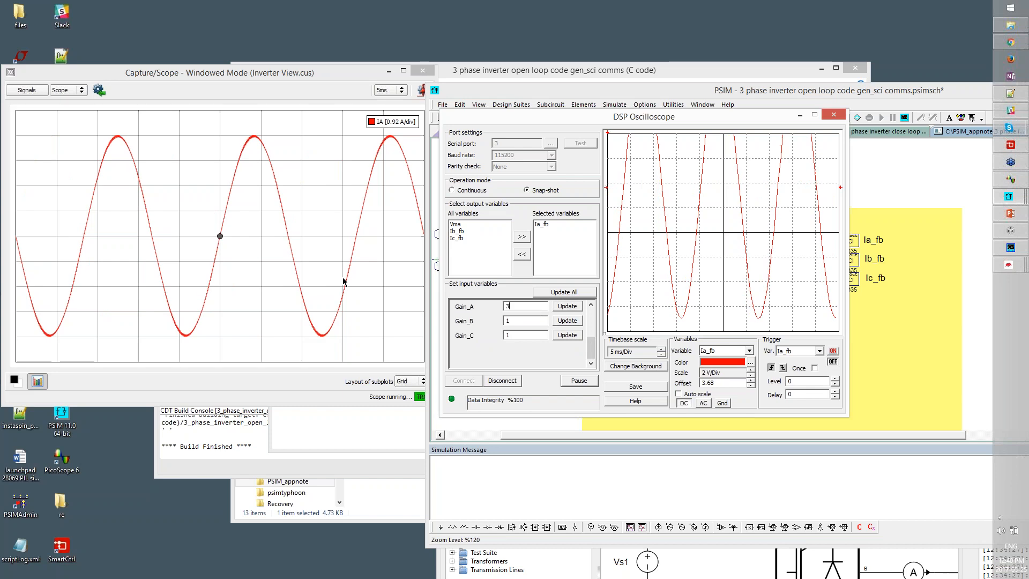
type("3.45")
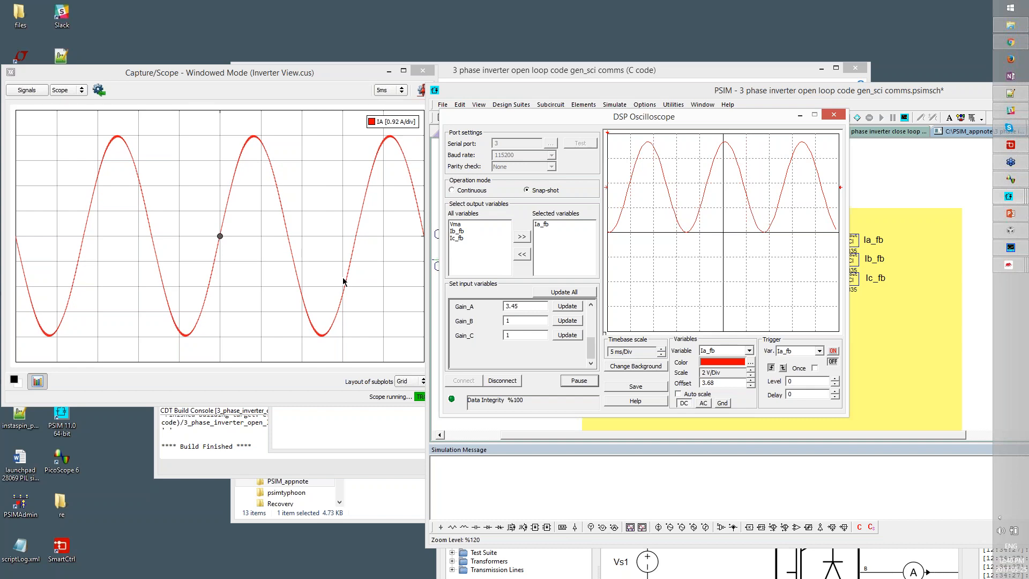
Step Gain_A through 1, 2 and 3 to compare the Ia_fb amplitude, and return it to 3.45
key("BackSpace")
key("BackSpace")
key("BackSpace")
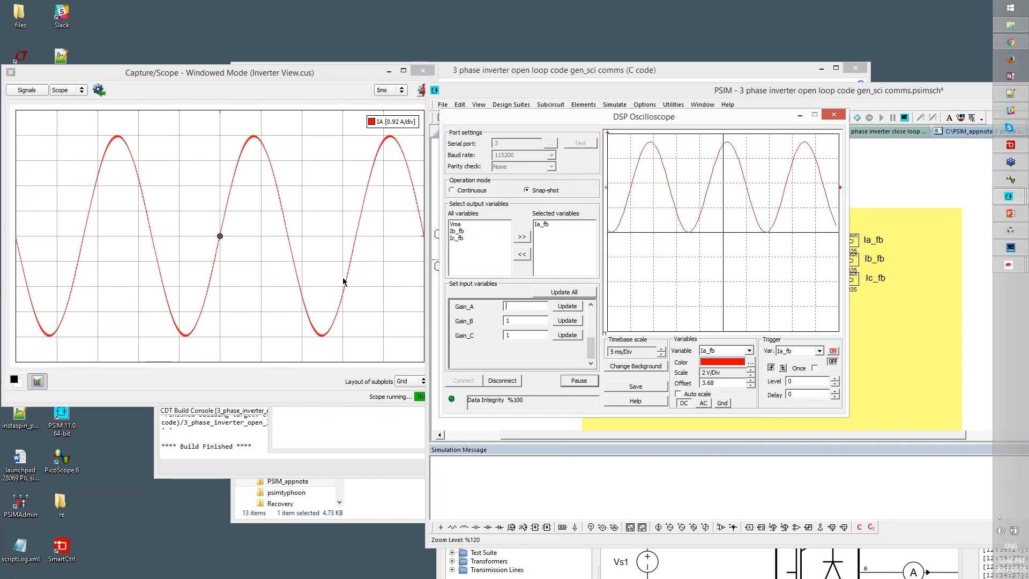
key("Return")
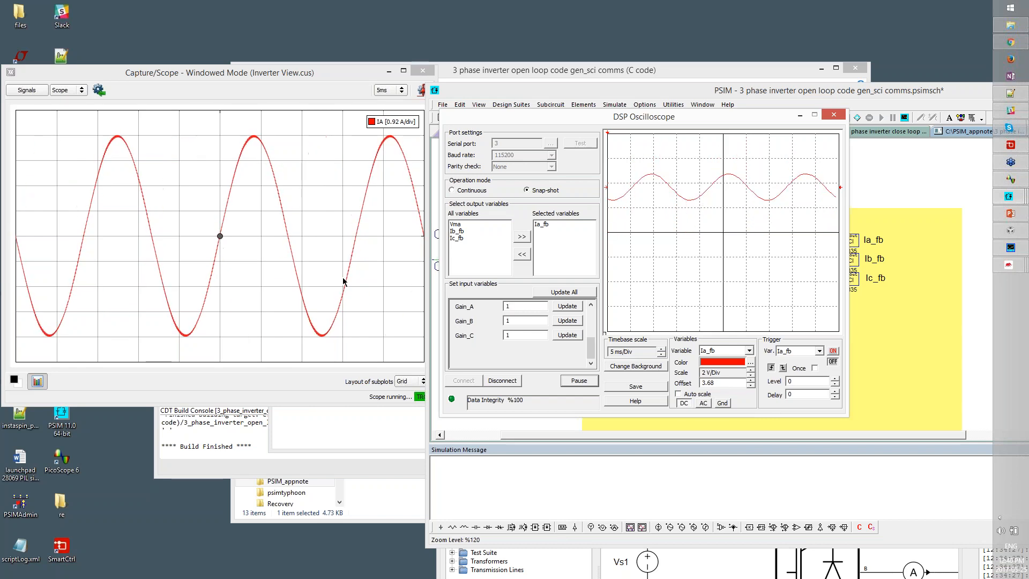
key("Return")
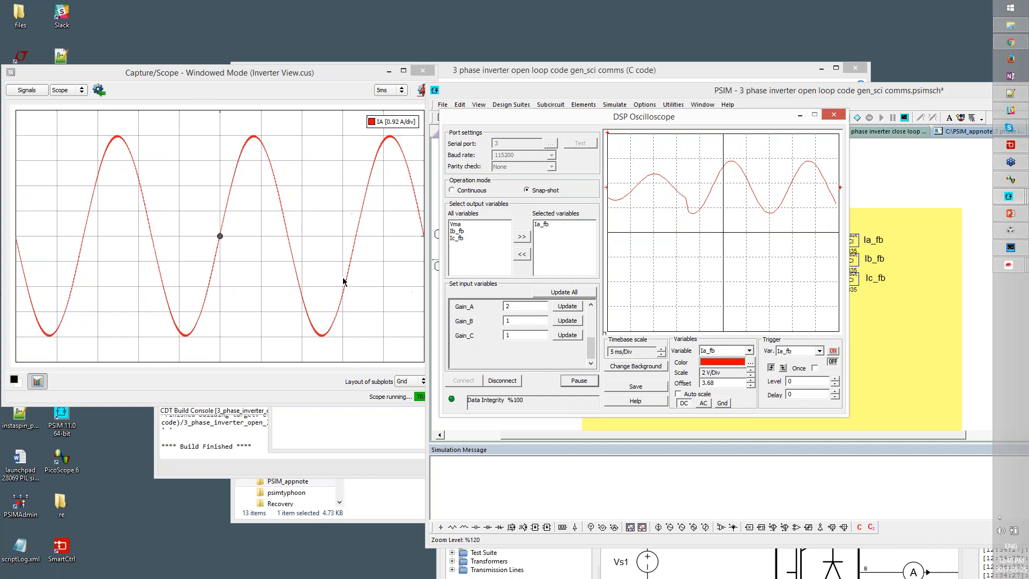
key("Return")
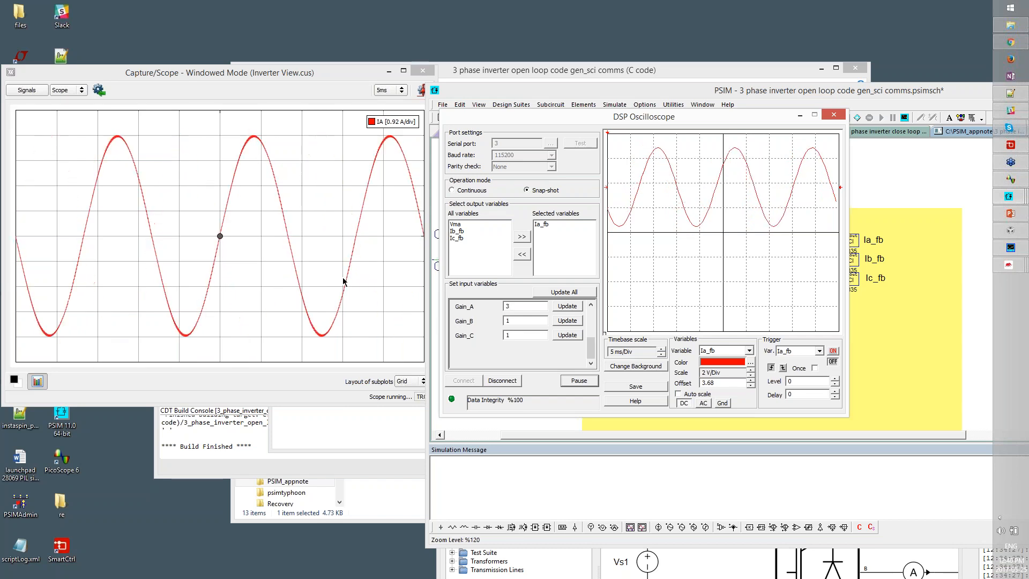
type(".45")
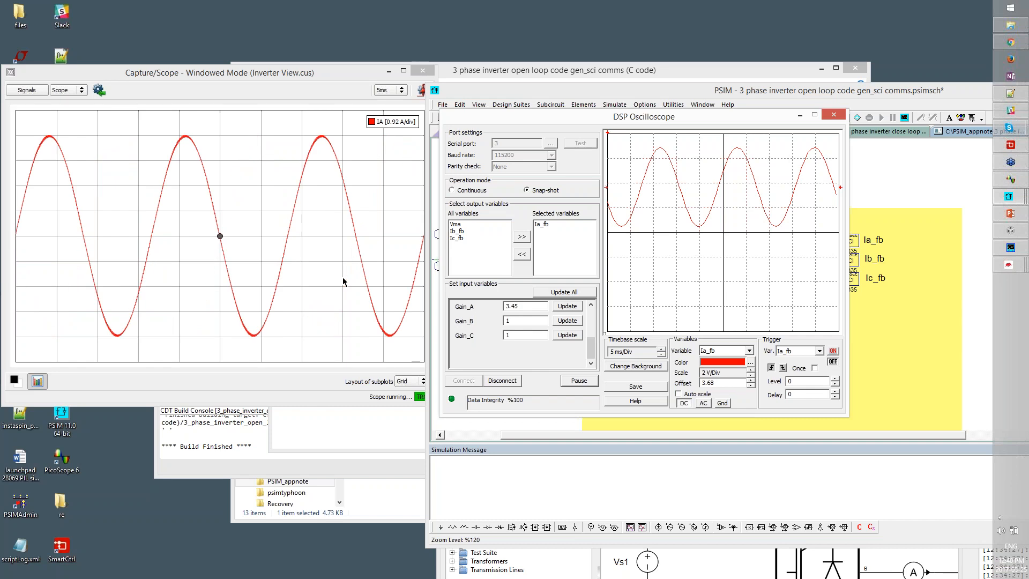
key("Return")
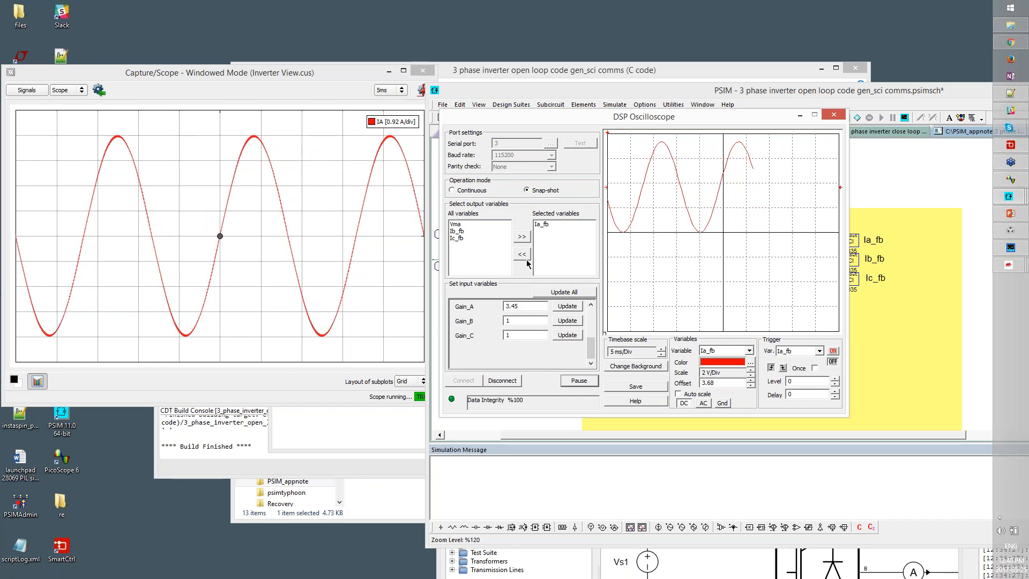
Try an Ia_fb scale of 500 mV/Div with a display offset of -3.68
left_click(750, 375)
left_click(751, 375)
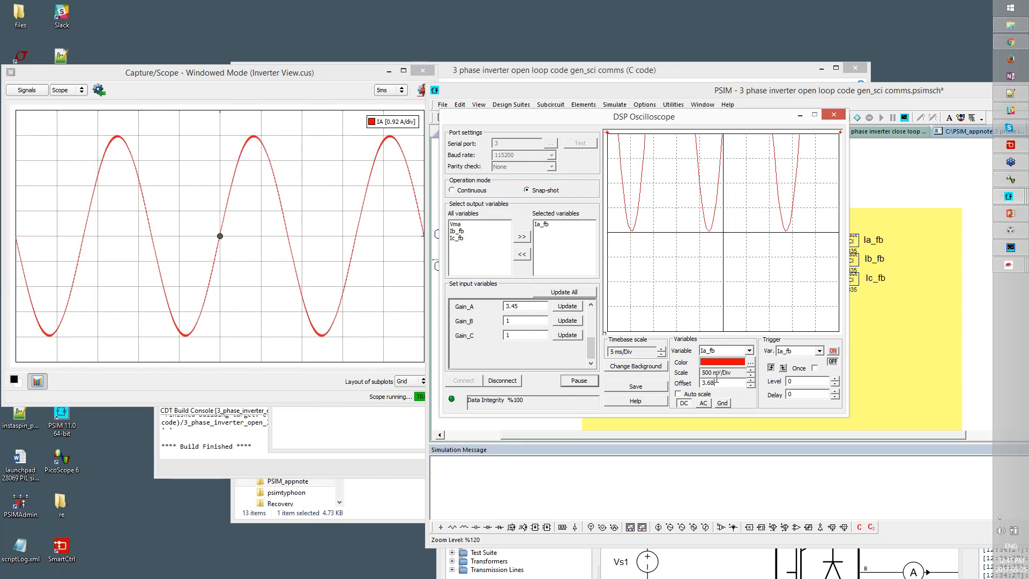
type("-3.68")
key("Return")
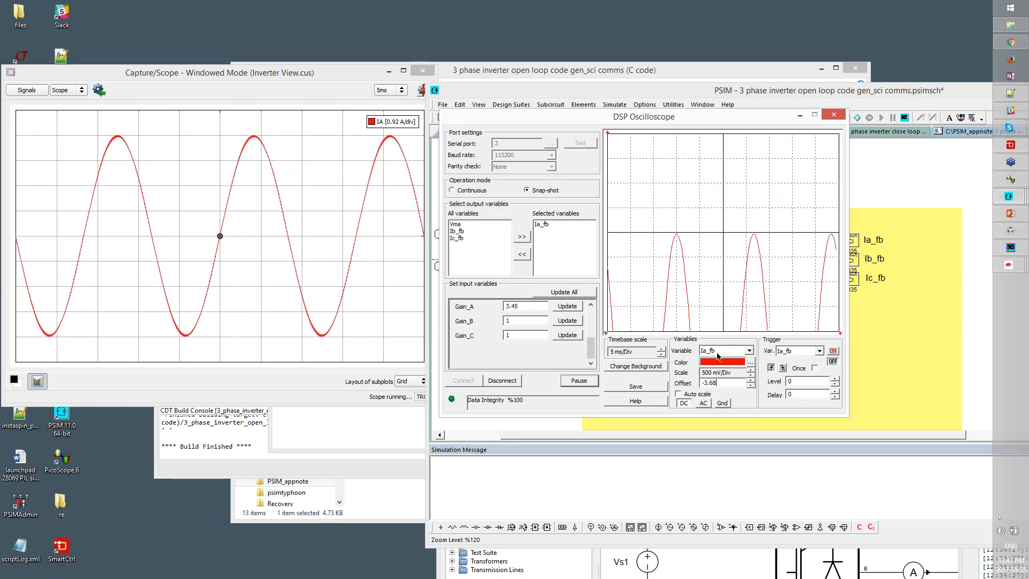
Reset Ia_fb's display offset to 0 and set its scale to 2 V/Div
double_click(702, 382)
type("0")
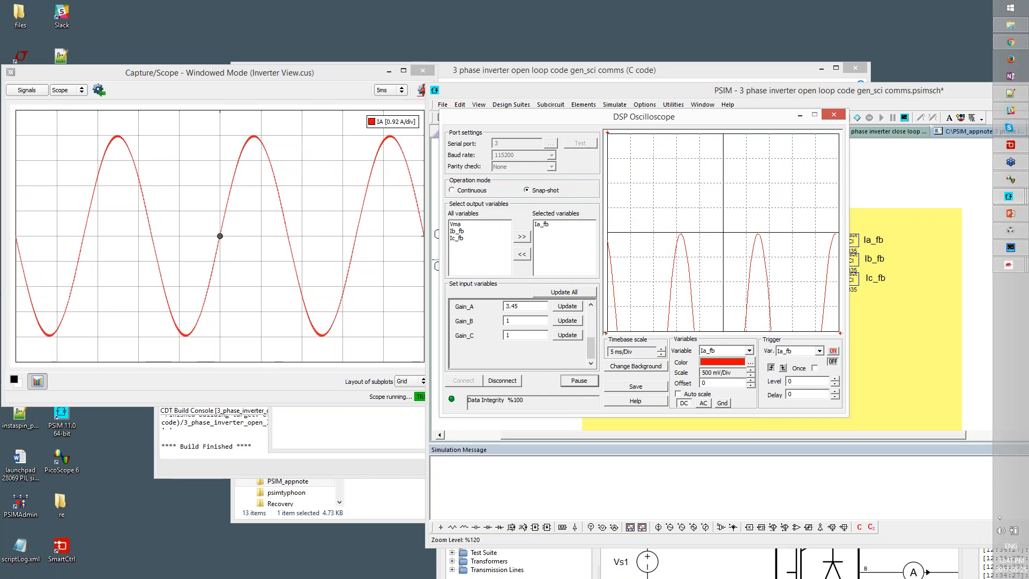
left_click(753, 370)
left_click(752, 370)
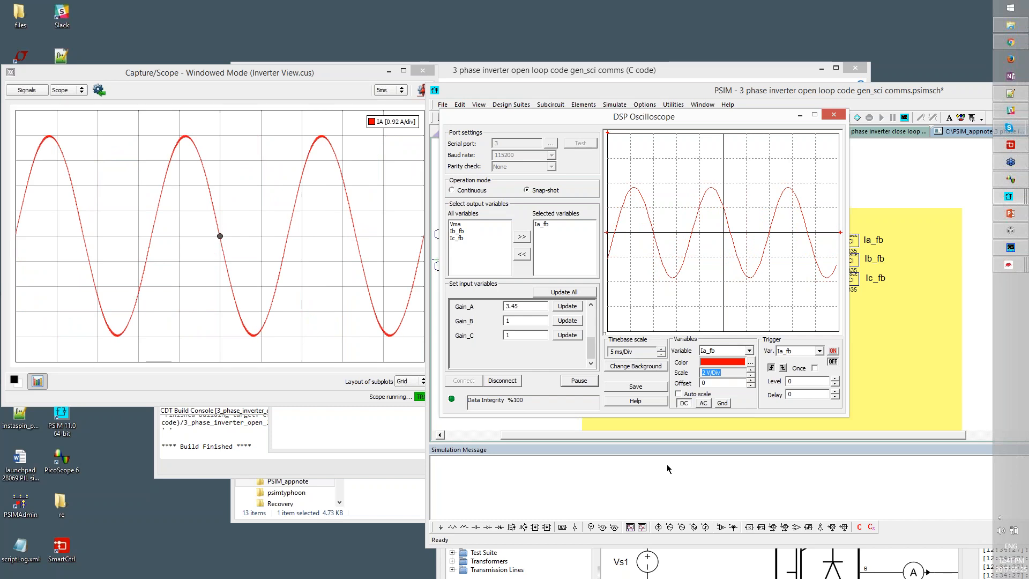
Add Ib_fb and Ic_fb to the DSP Oscilloscope's selected variables and turn Auto scale on
left_click(466, 240)
left_click(467, 231, "shift")
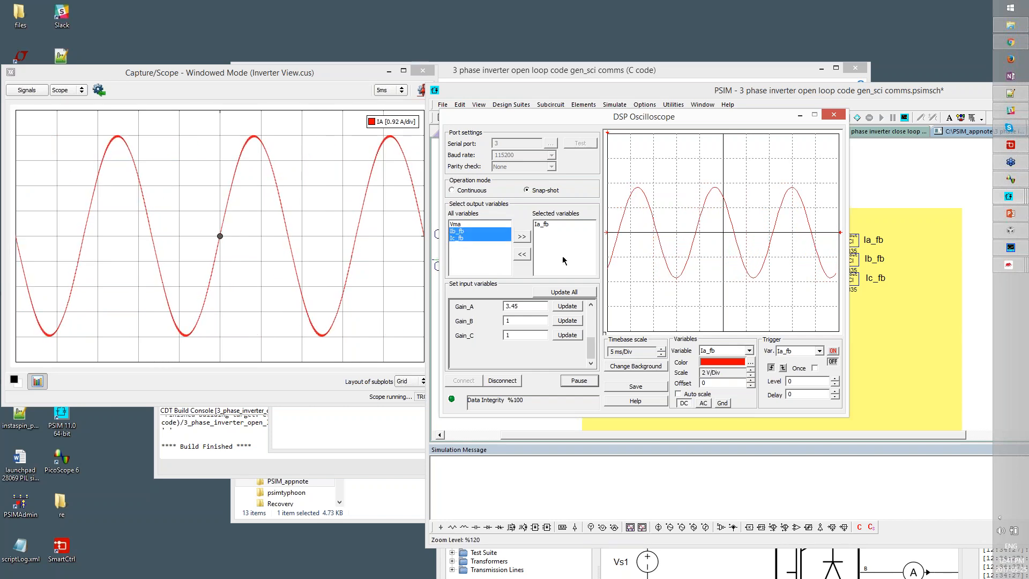
left_click(521, 237)
left_click(679, 393)
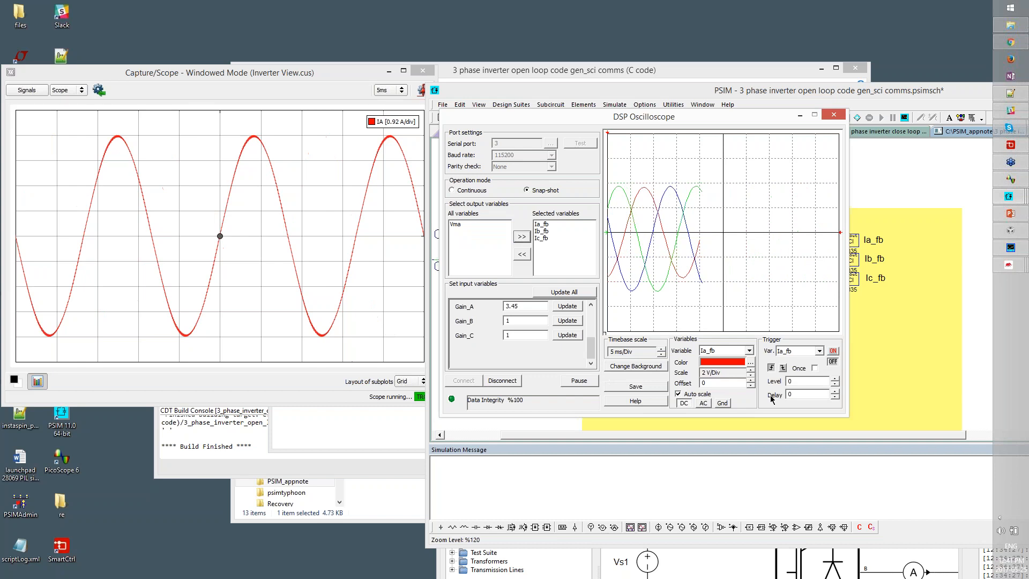
Turn Auto scale off and set the scales of Ib_fb and Ic_fb to 2 V/Div
left_click(749, 350)
left_click(718, 365)
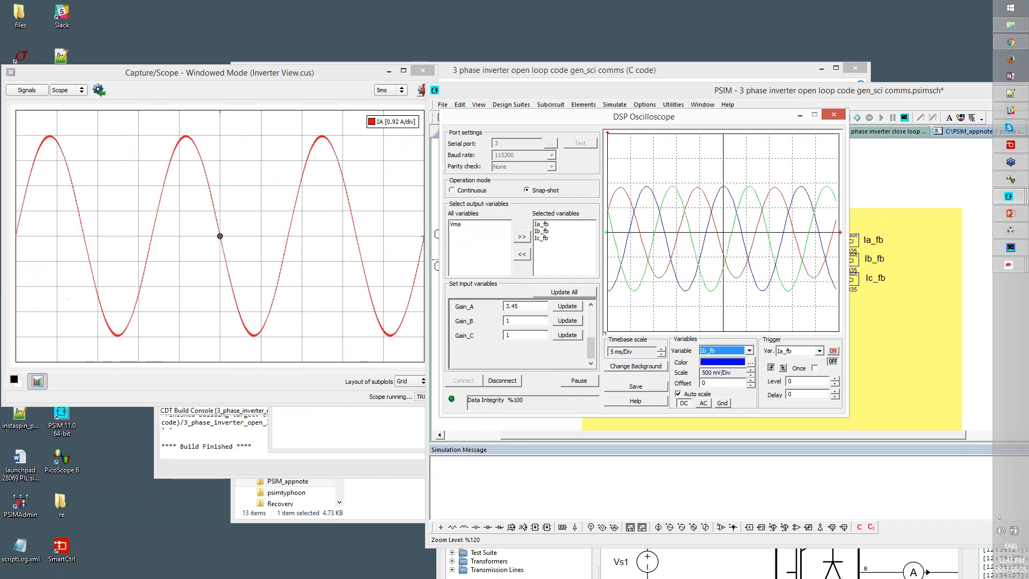
left_click(680, 395)
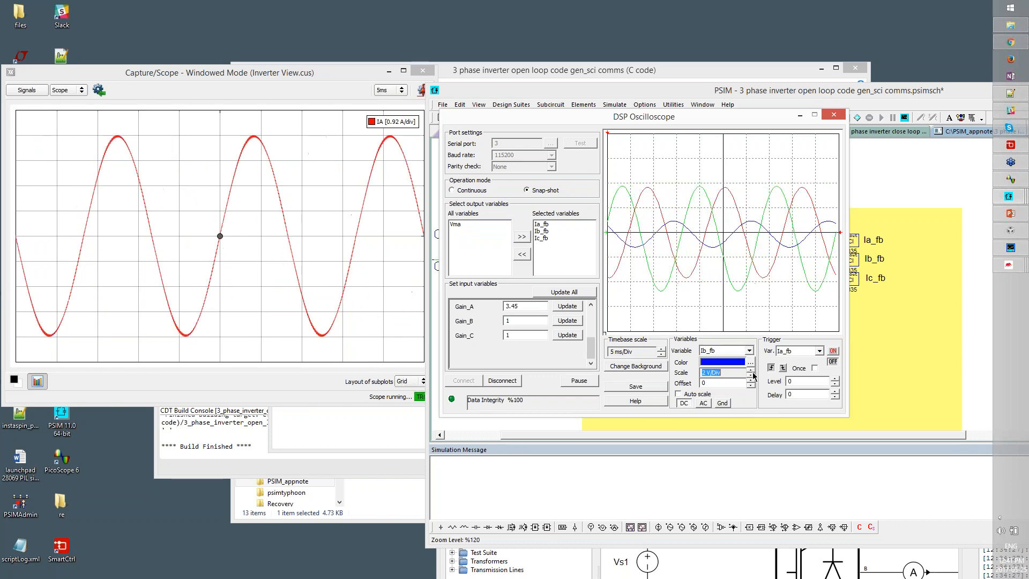
left_click(749, 350)
left_click(718, 373)
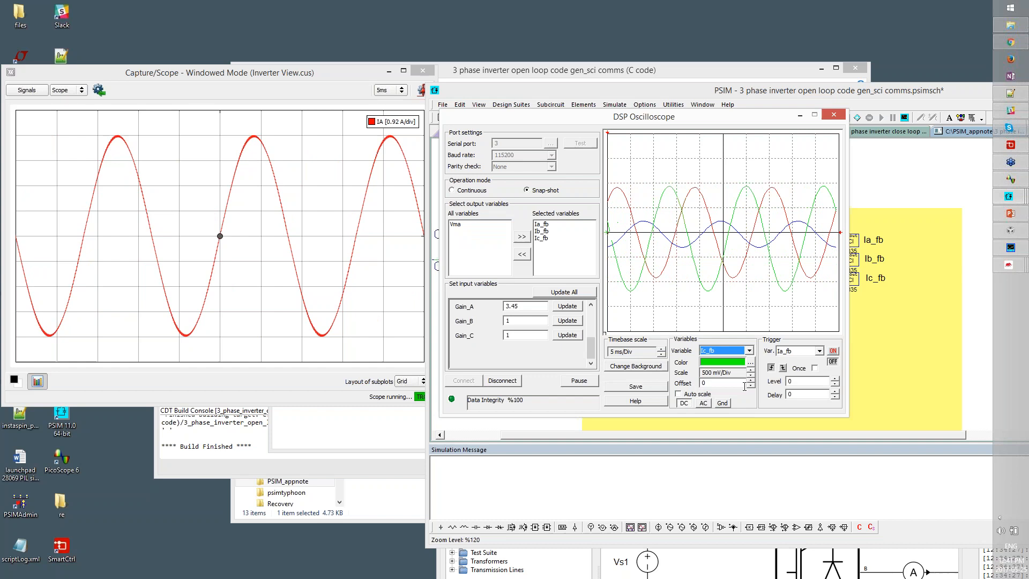
left_click(750, 374)
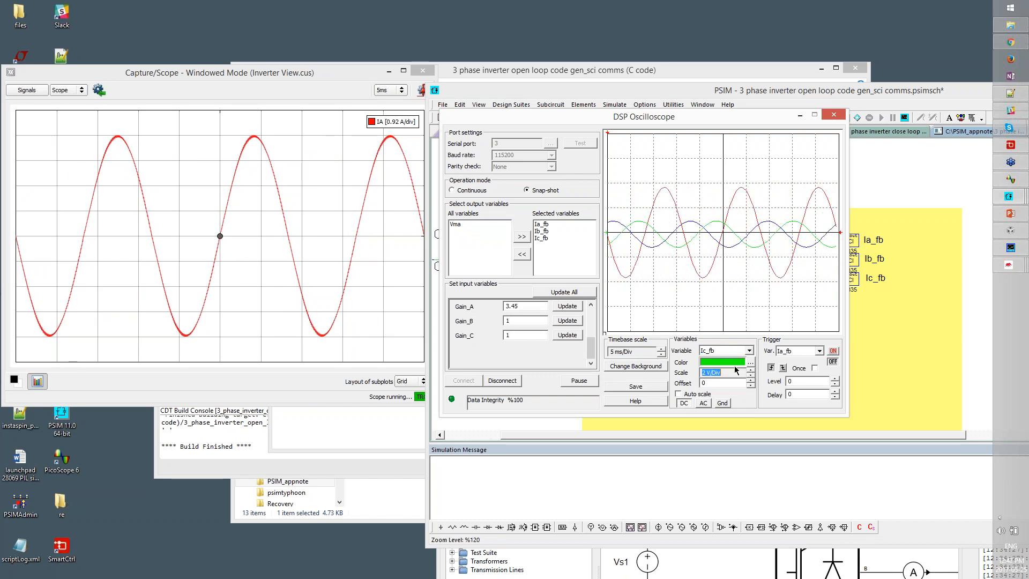
Set Gain_B to 3.45 in the DSP Oscilloscope's input variables
left_click_drag(539, 321, 282, 274)
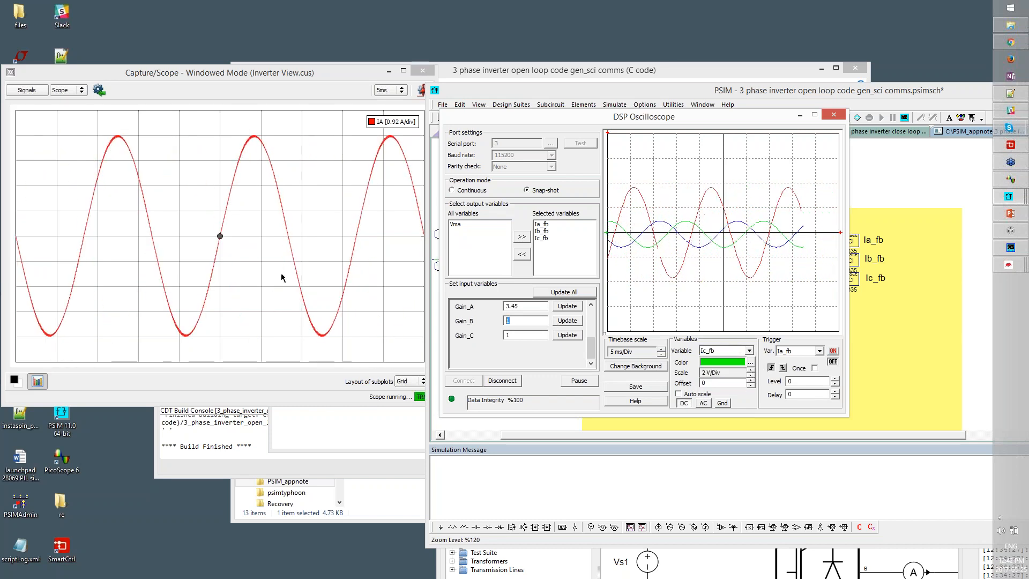
type("3.45")
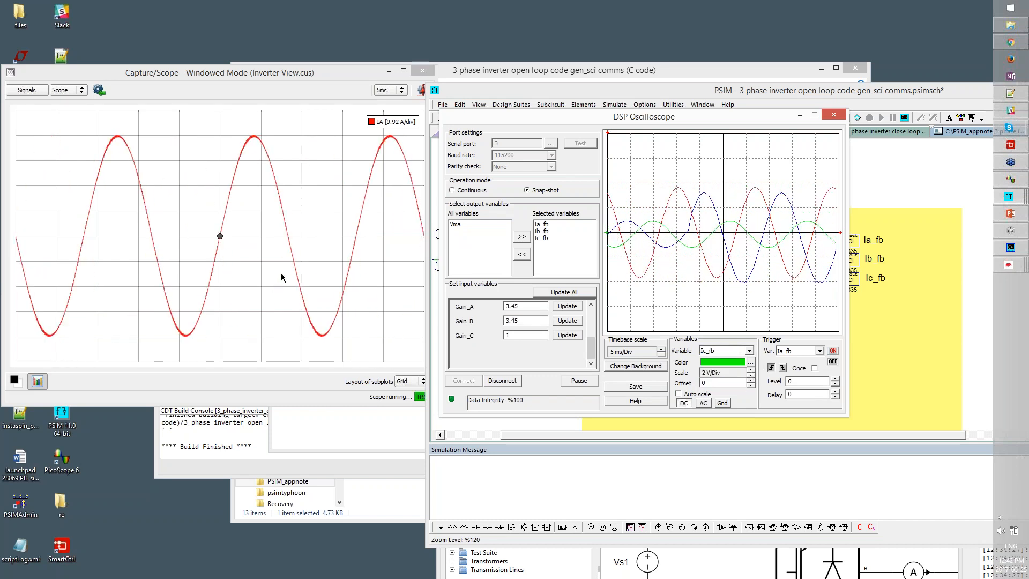
Set Gain_C to 3.45 and send all input variable values, including Gain_B, to the target
left_click(567, 320)
double_click(507, 335)
type("3.45")
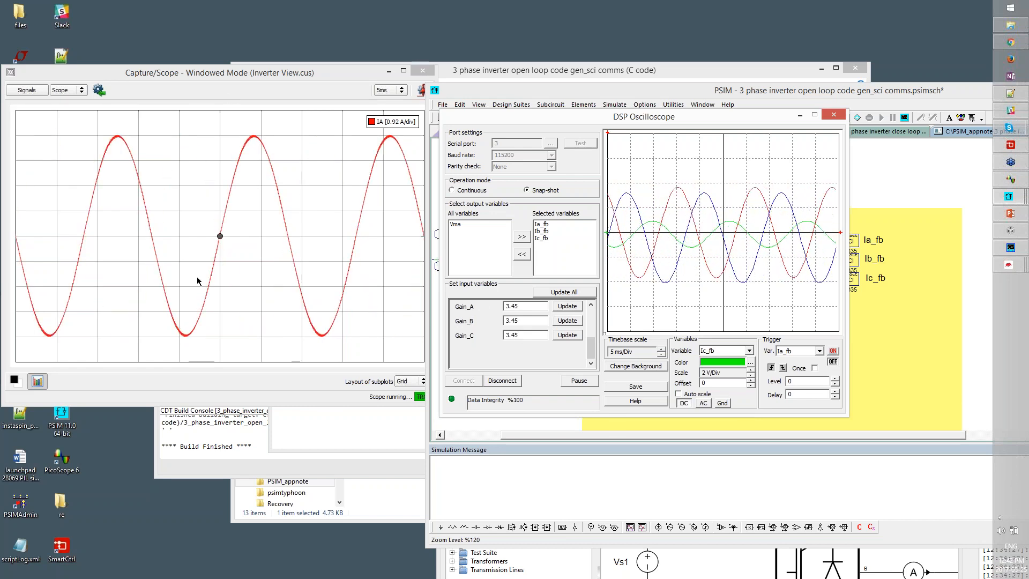
left_click(564, 292)
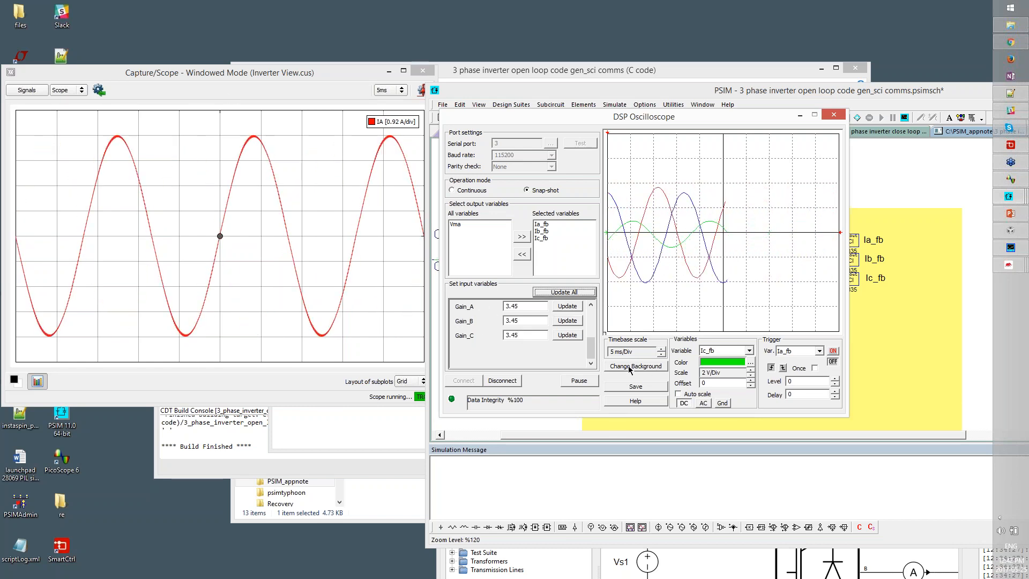
Set offset_C and offset_B to 1.525 in the DSP Oscilloscope's input variables
scroll(586, 319, "up", 2)
left_click(521, 319)
key("BackSpace")
key("BackSpace")
type("525")
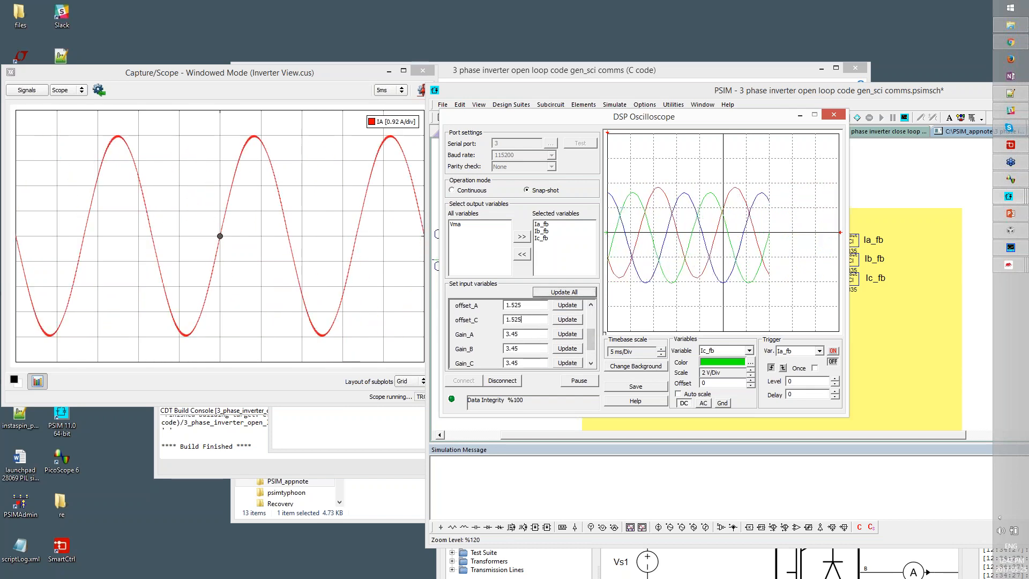
left_click(592, 305)
left_click_drag(523, 312, 223, 320)
type("1.525")
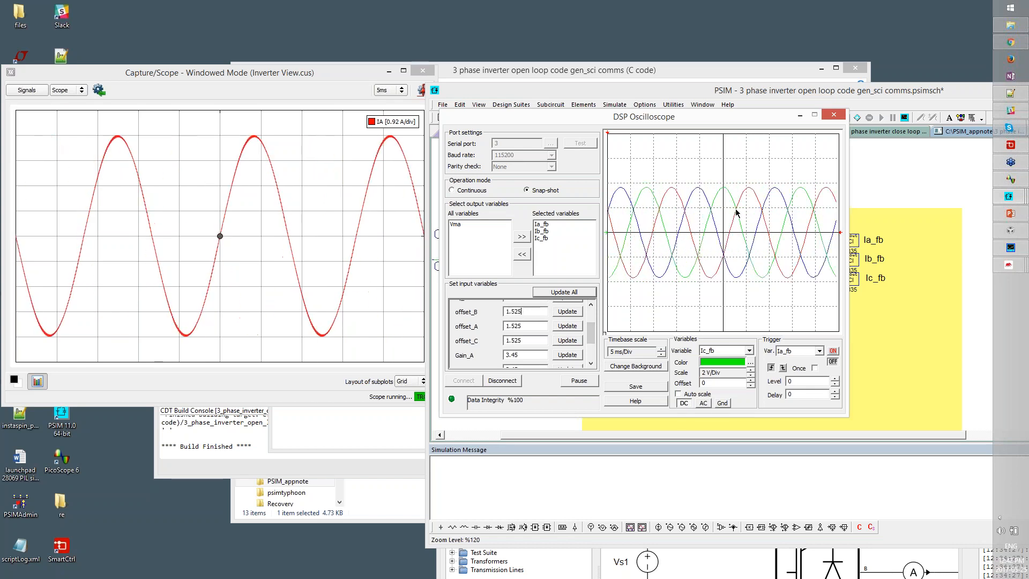
Pause and restart the DSP Oscilloscope capture with Auto scale on, and uncover the schematic's Id_ref and Iq_ref inputs
left_click(579, 380)
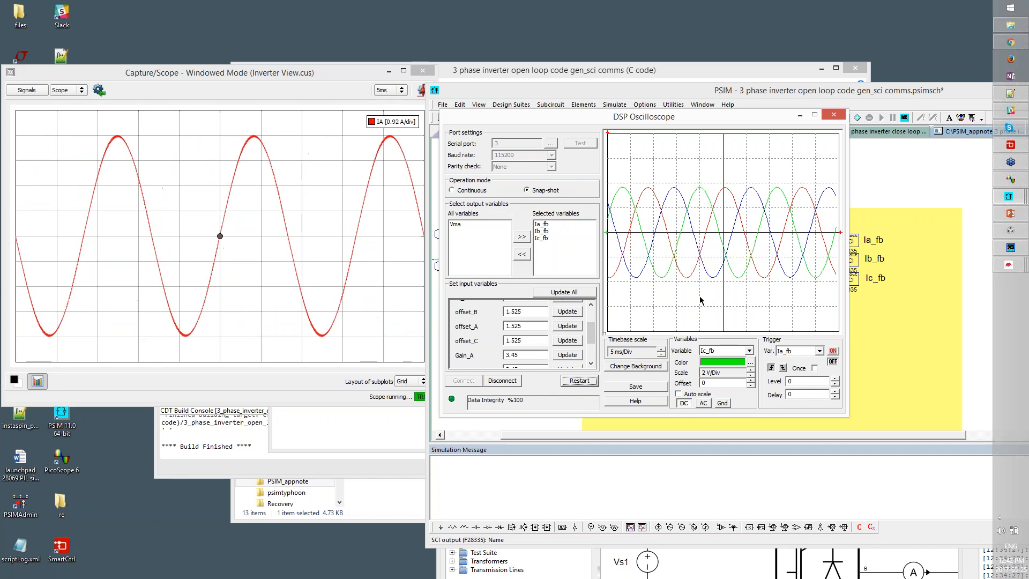
left_click(578, 380)
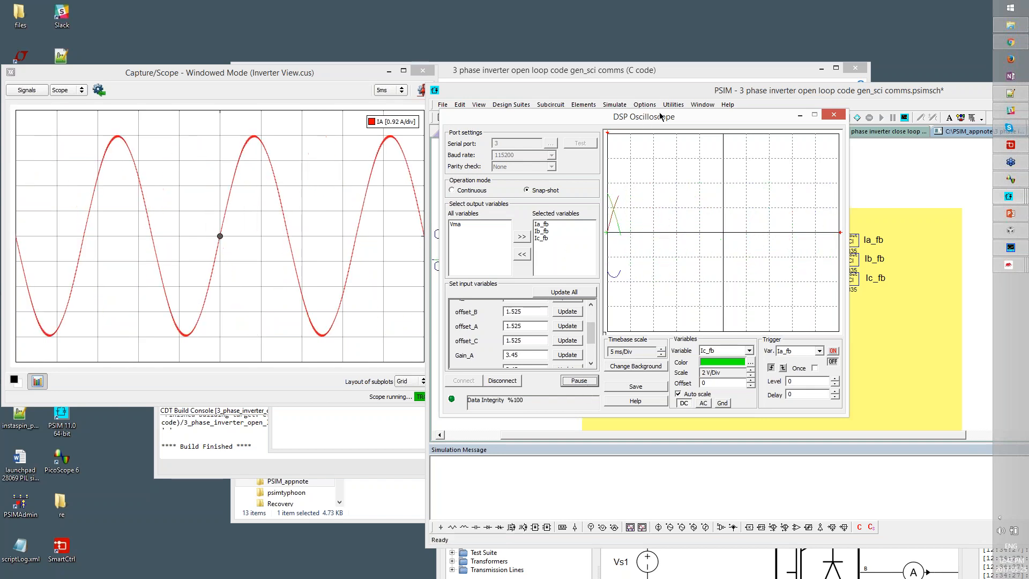
left_click_drag(644, 121, 327, 252)
left_click_drag(848, 206, 883, 296)
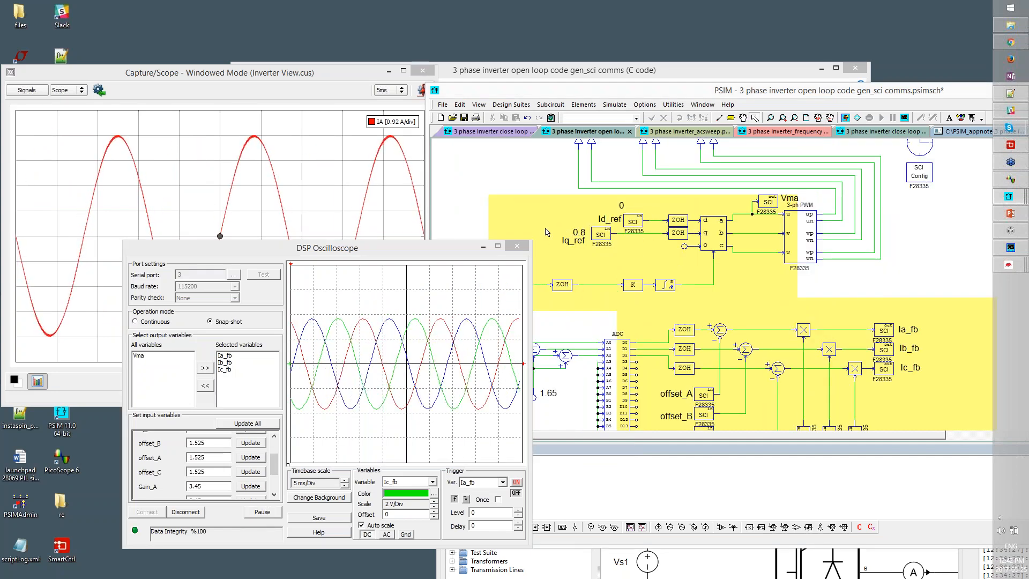
Set Iq_ref to 0.5 in the DSP Oscilloscope's input variables and apply it to the running code
left_click_drag(463, 248, 792, 106)
scroll(531, 321, "up", 3)
left_click_drag(536, 322, 310, 300)
type(".5")
key("Return")
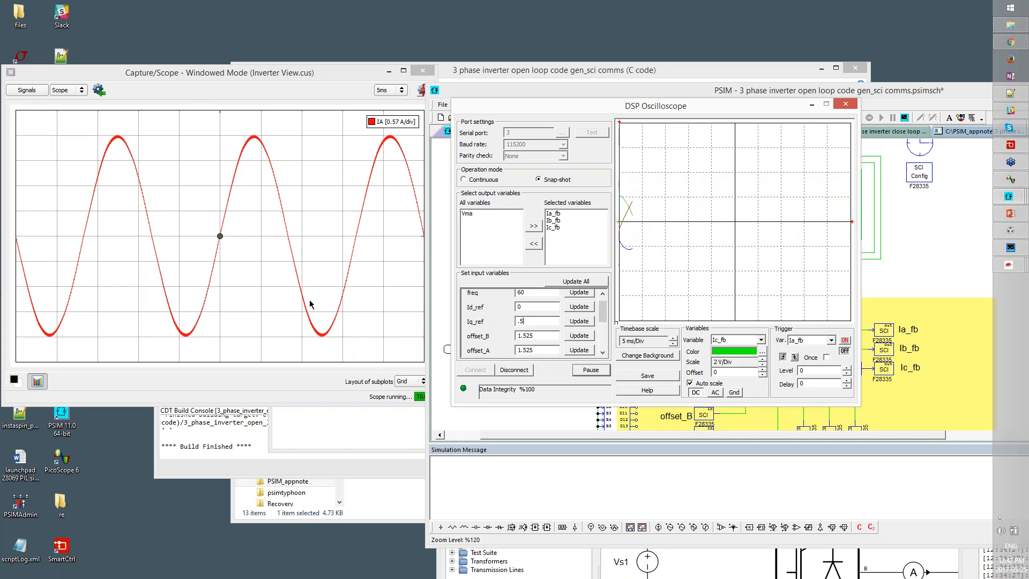
Show IB and IC alongside IA in the Typhoon Capture/Scope and set IA's vertical scale to 1 A/div
left_click_drag(92, 73, 139, 82)
left_click(81, 97)
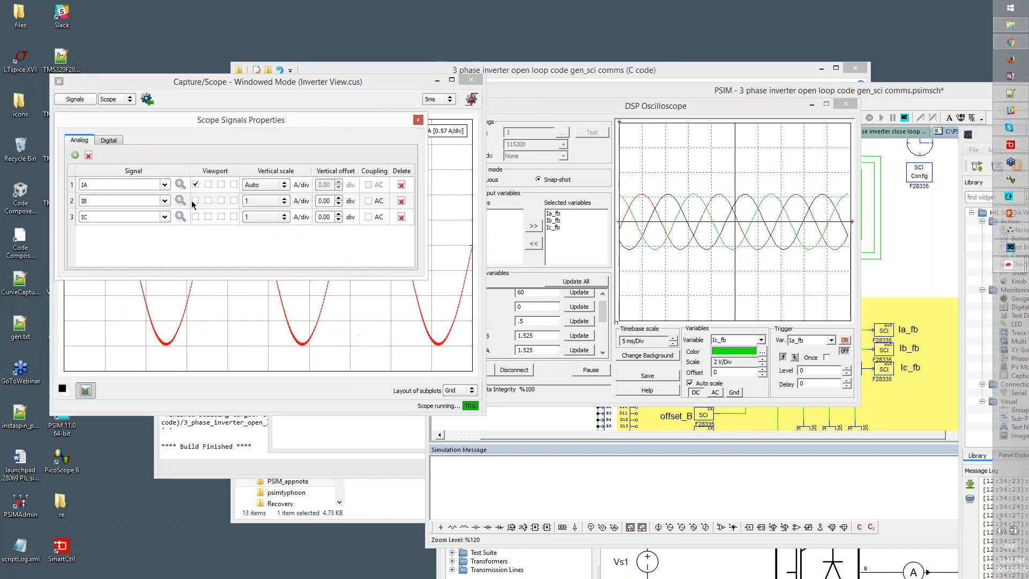
left_click(195, 201)
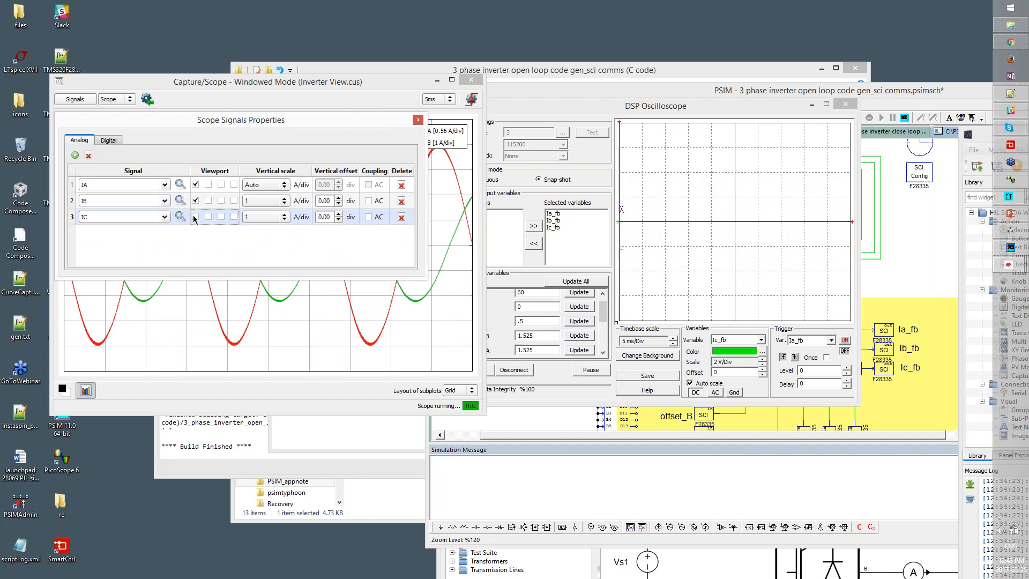
left_click(196, 216)
left_click(275, 187)
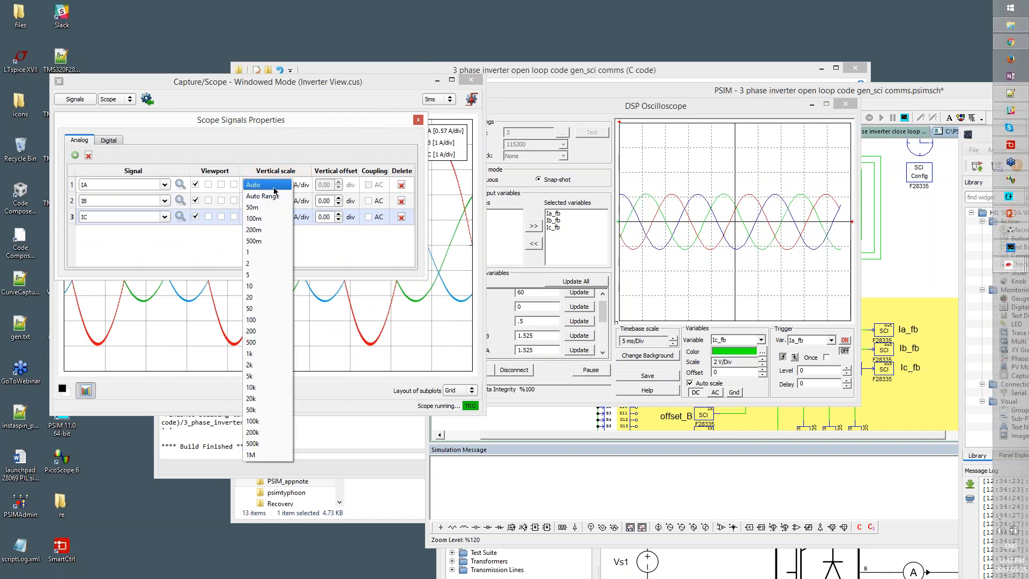
left_click(255, 252)
left_click(418, 121)
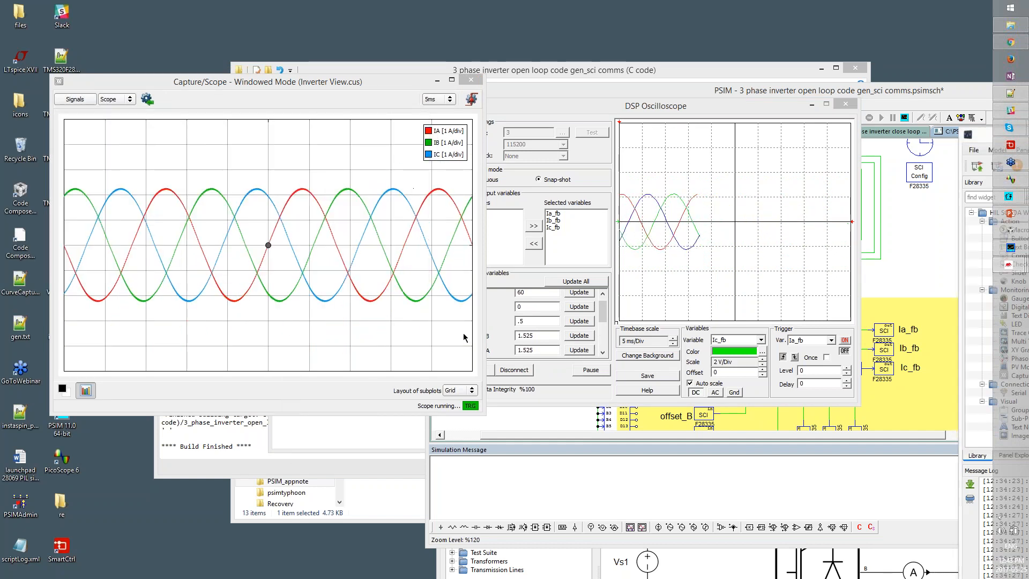
Raise Iq_ref to 0.8 in PSIM's DSP Oscilloscope and apply it to the running inverter
left_click(547, 319)
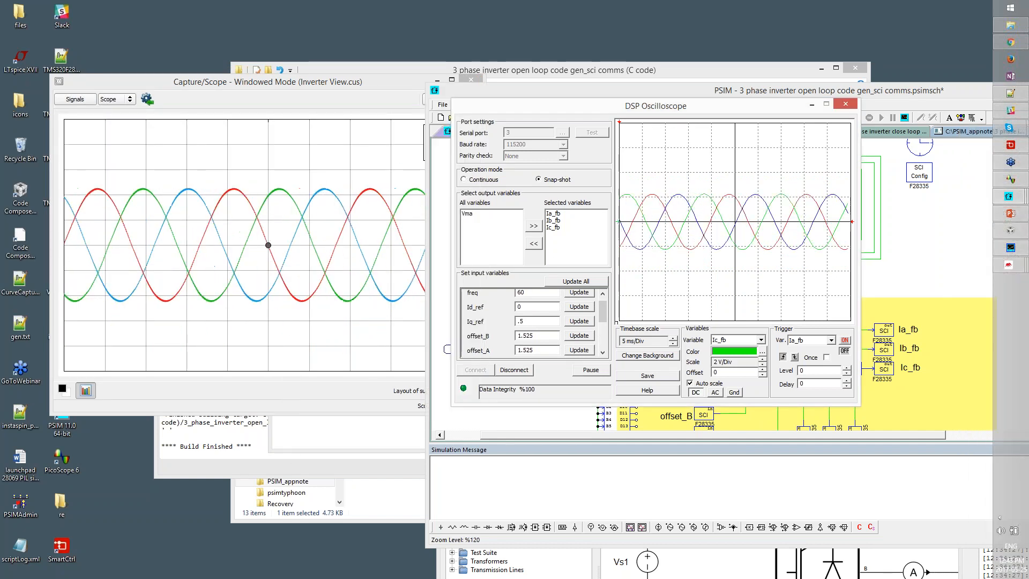
key("BackSpace")
type("8")
key("Return")
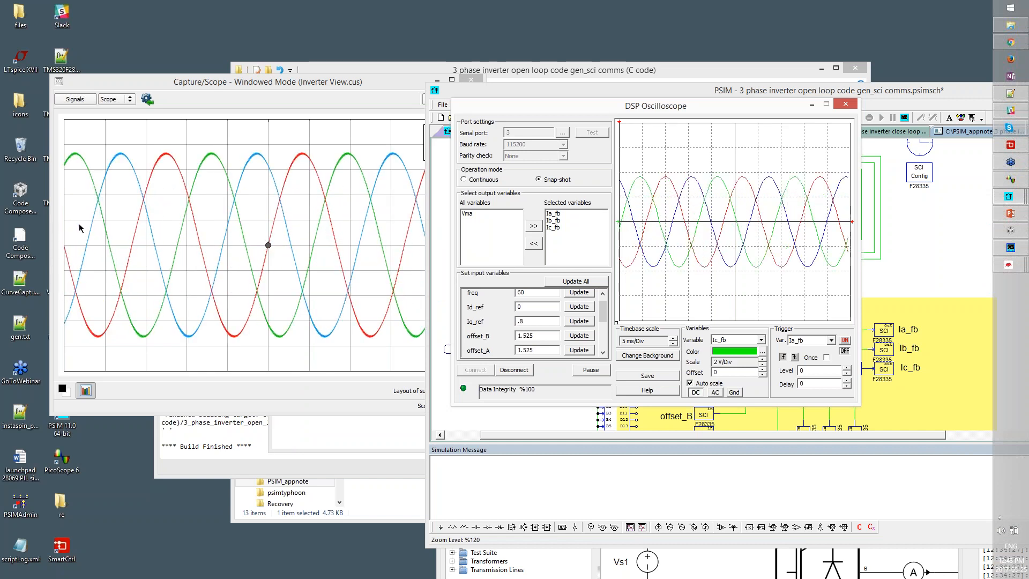
Apply an Iq_ref of 0.1 and switch the DSP Oscilloscope's Auto scale off and back on
key("BackSpace")
type("1")
key("Return")
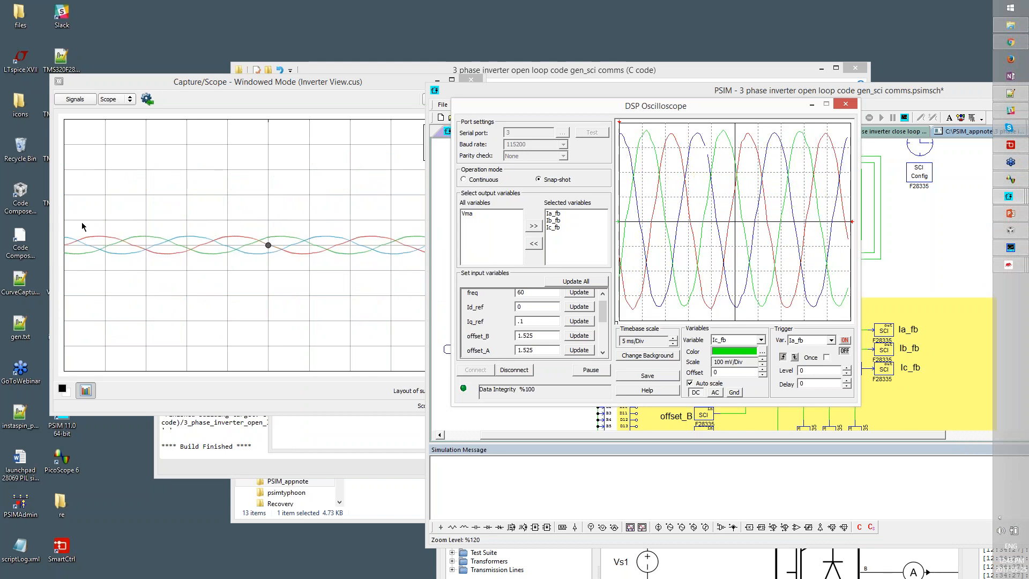
left_click(689, 384)
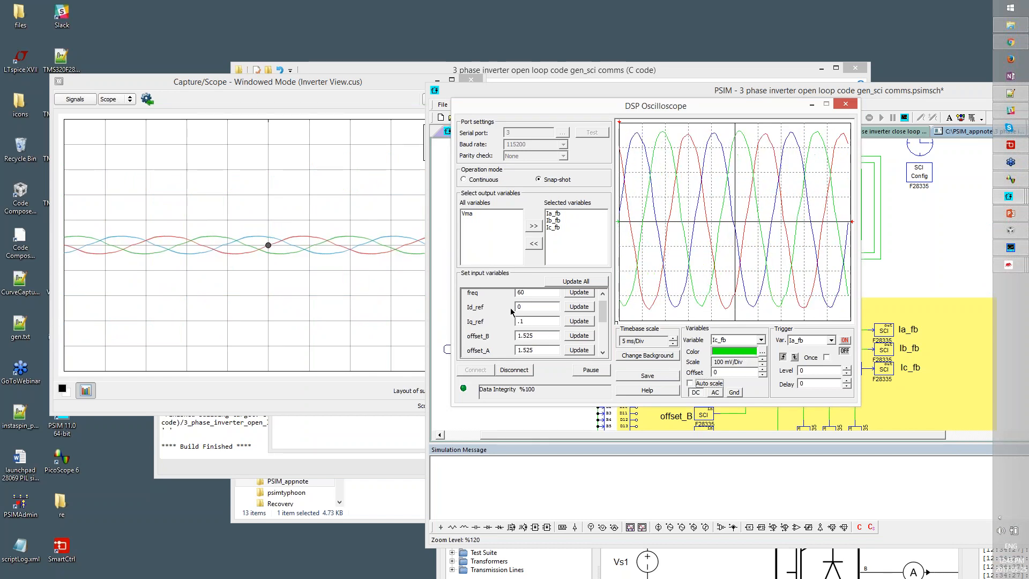
left_click(698, 383)
Set Iq_ref back to 0.8 and update it on the target
left_click_drag(518, 323, 574, 337)
type(".8")
left_click(578, 321)
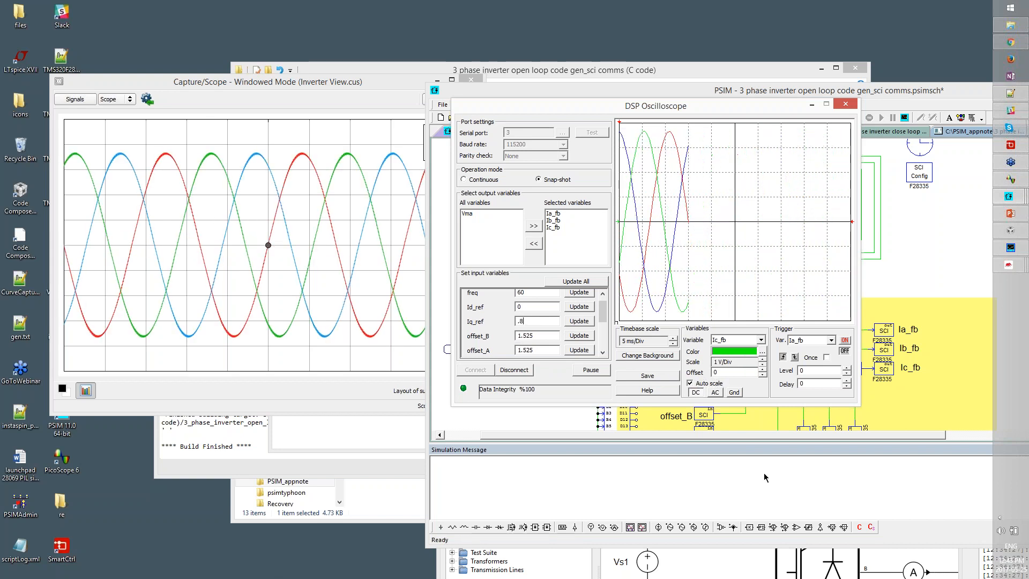
Update the freq input variable to 10 and raise it to 100
double_click(521, 292)
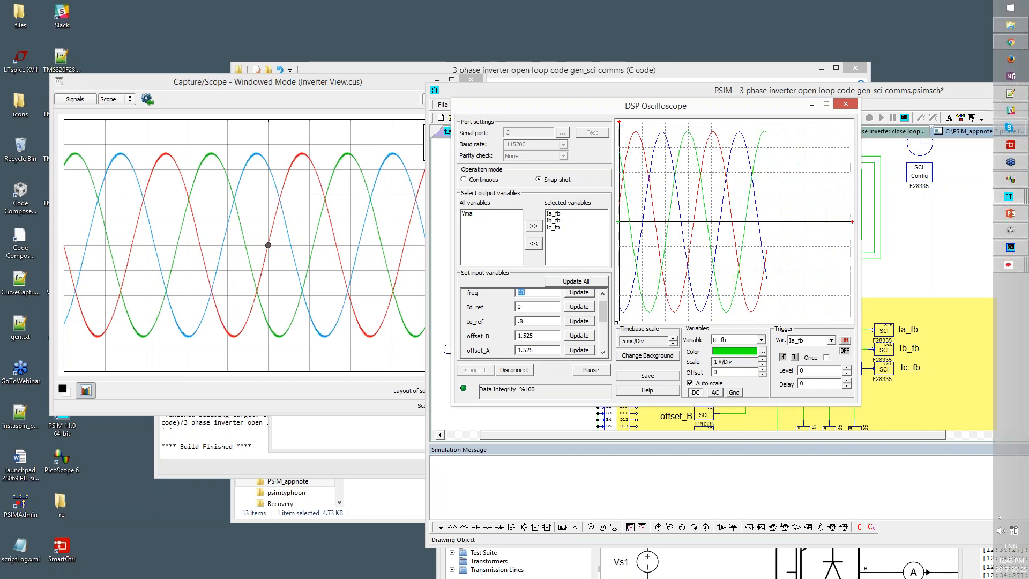
type("10")
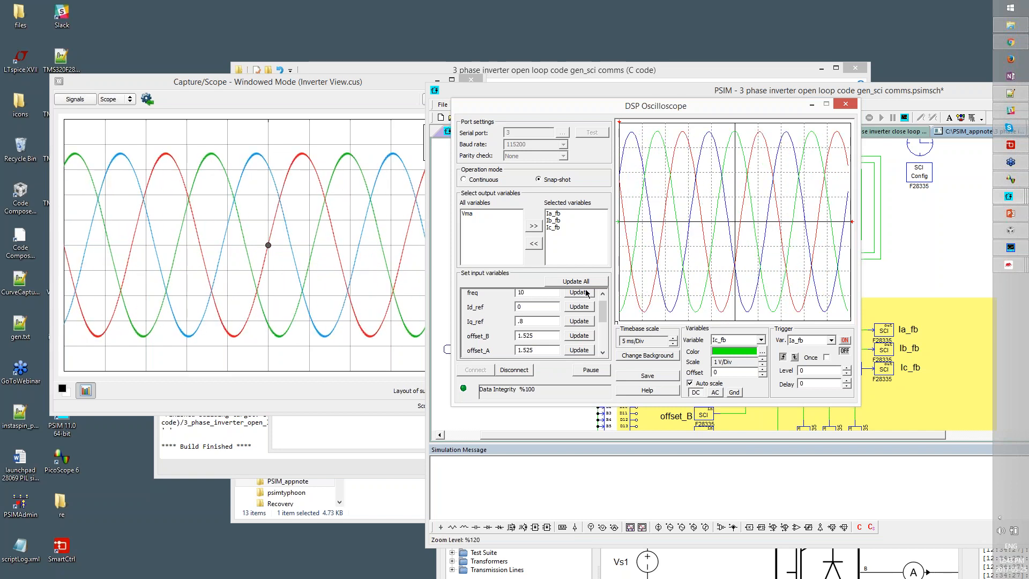
left_click(579, 293)
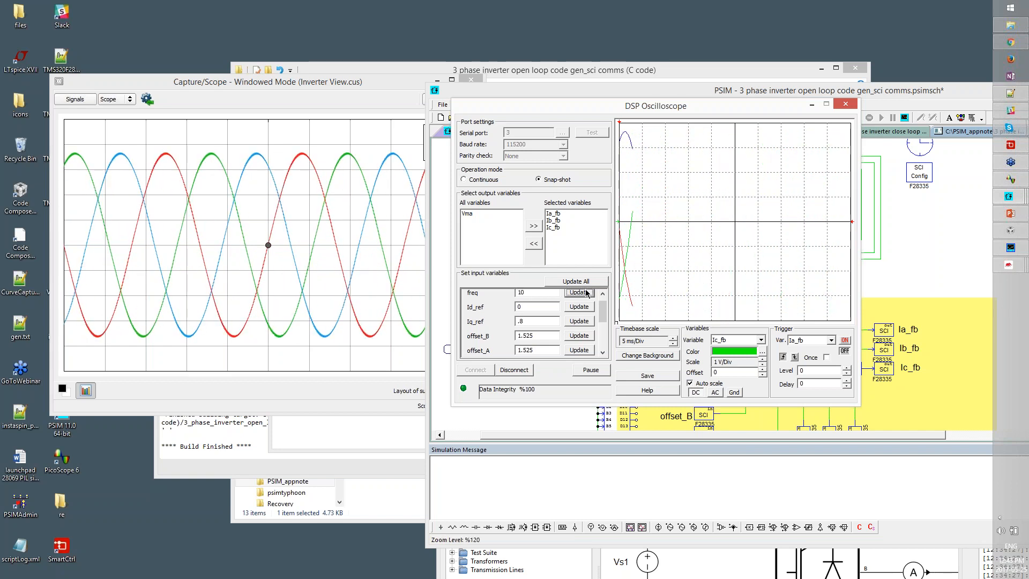
double_click(523, 293)
type("100")
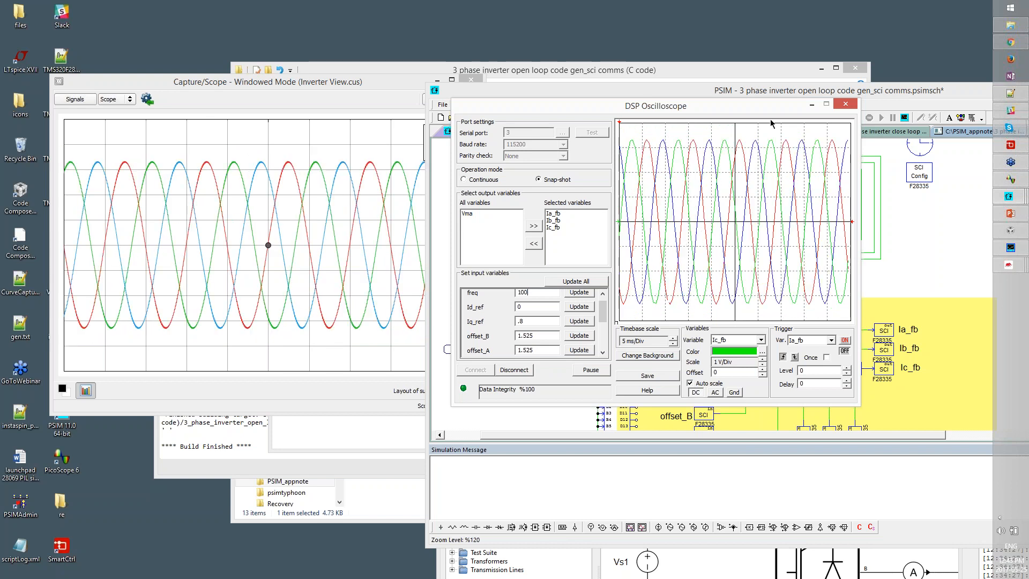
Move the DSP Oscilloscope aside and examine the schematic's freq, current reference, offset and feedback blocks
left_click_drag(756, 109, 359, 216)
left_click_drag(511, 231, 571, 203)
left_click_drag(523, 226, 602, 270)
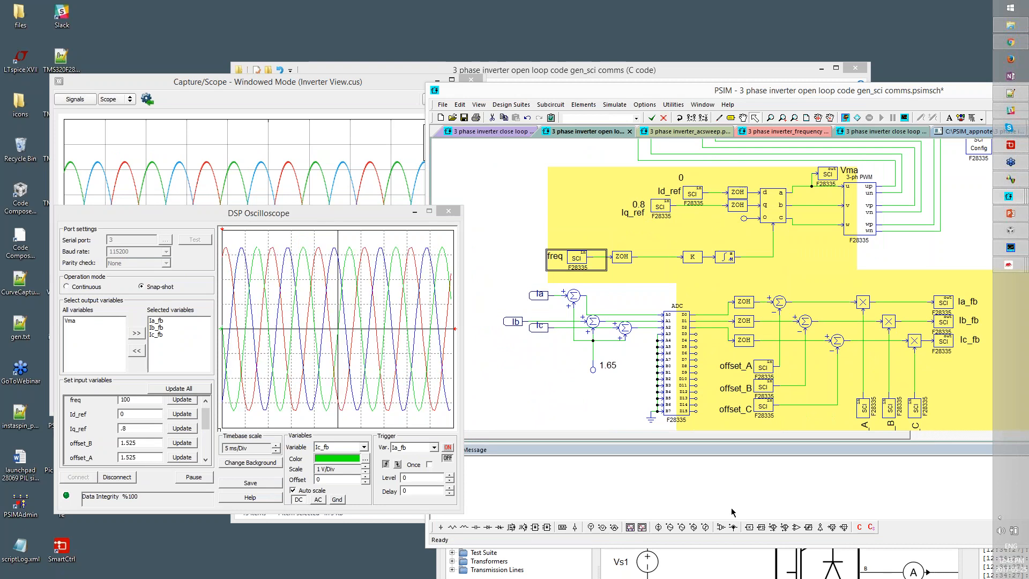
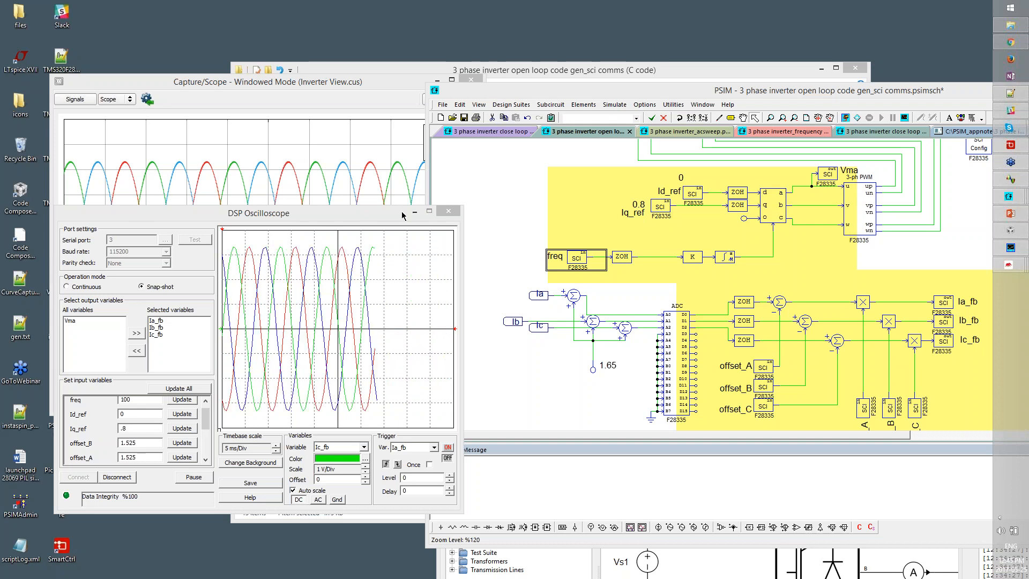
Disconnect and close the DSP Oscilloscope, and rearrange the windows so the schematic's feedback section with Gain_A to Gain_C is fully visible
left_click(117, 476)
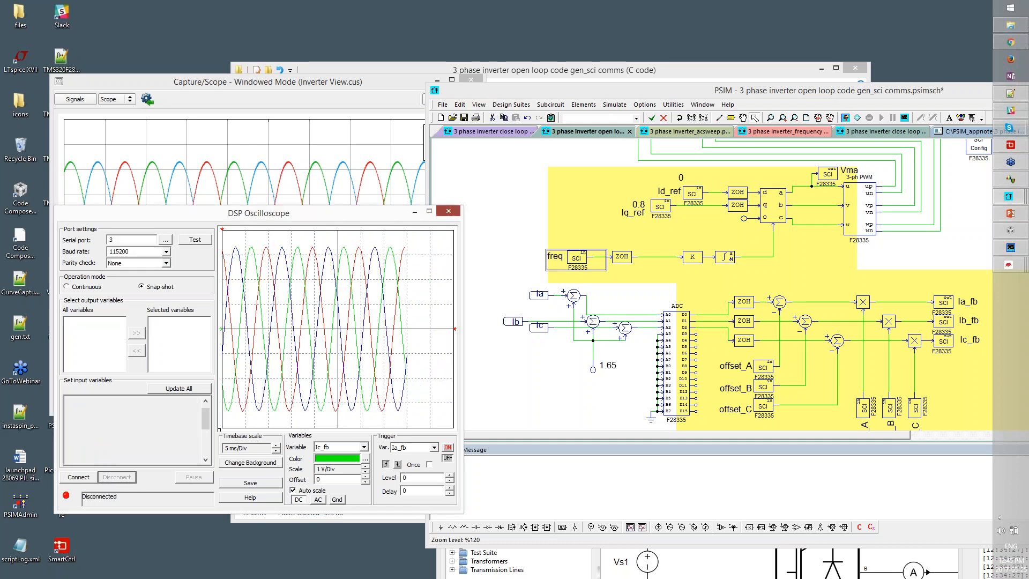
left_click(448, 211)
left_click_drag(336, 90, 1026, 160)
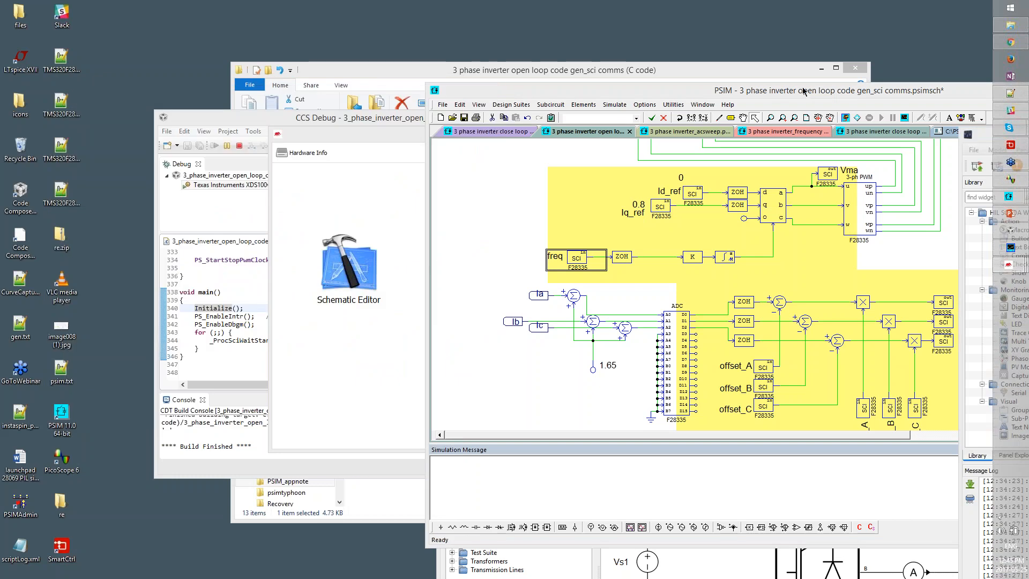
left_click_drag(804, 92, 457, 59)
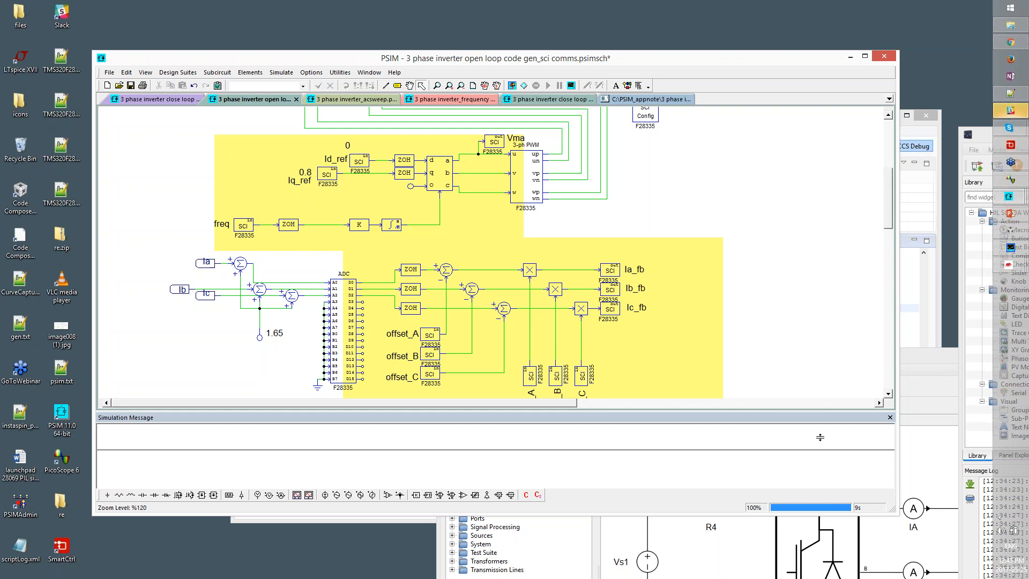
left_click_drag(819, 437, 820, 464)
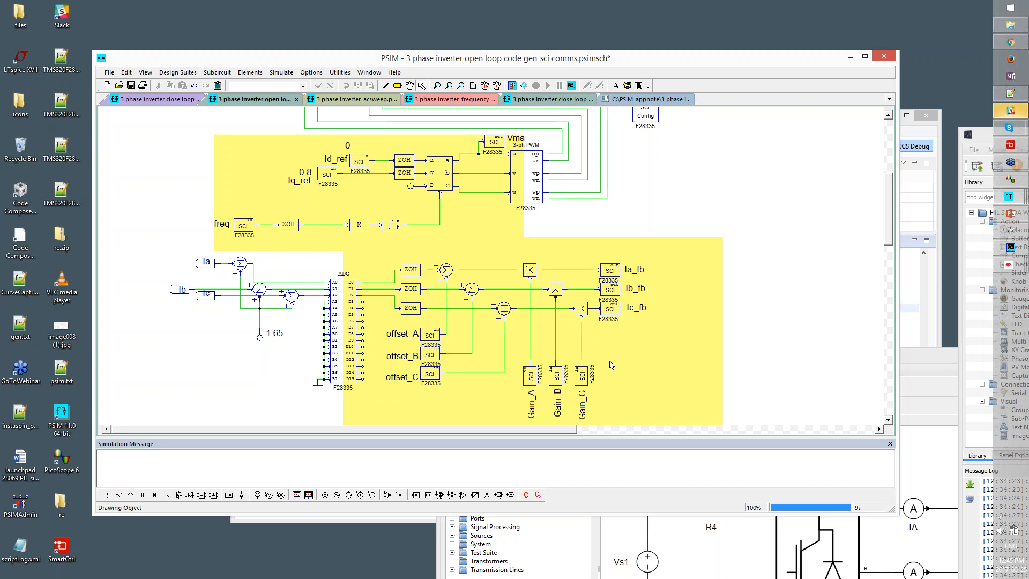
Switch to the Typhoon HIL SCADA window and open the analog output settings for HIL 0
left_click(944, 368)
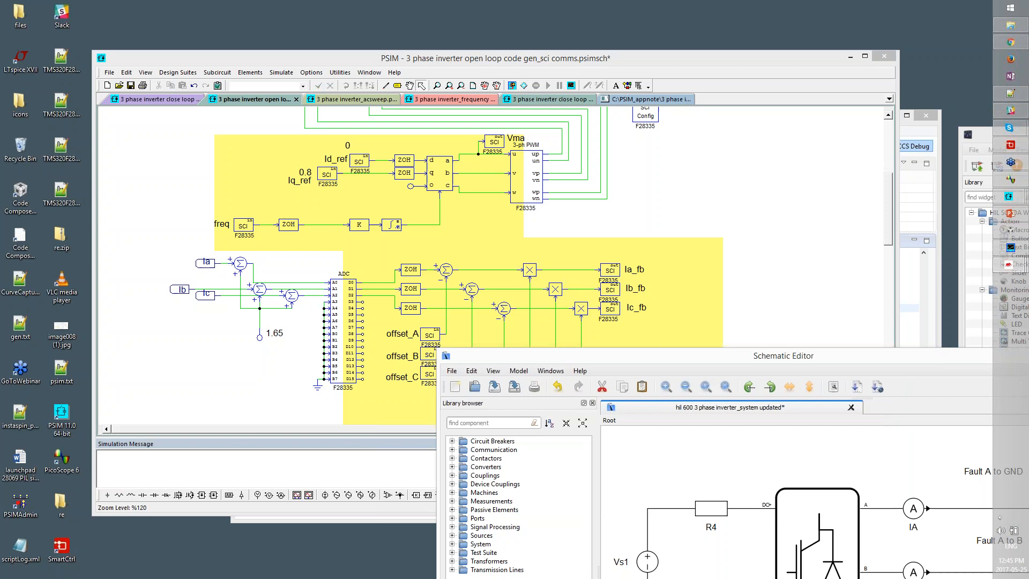
left_click(979, 335)
left_click(863, 356)
left_click_drag(863, 357, 579, 107)
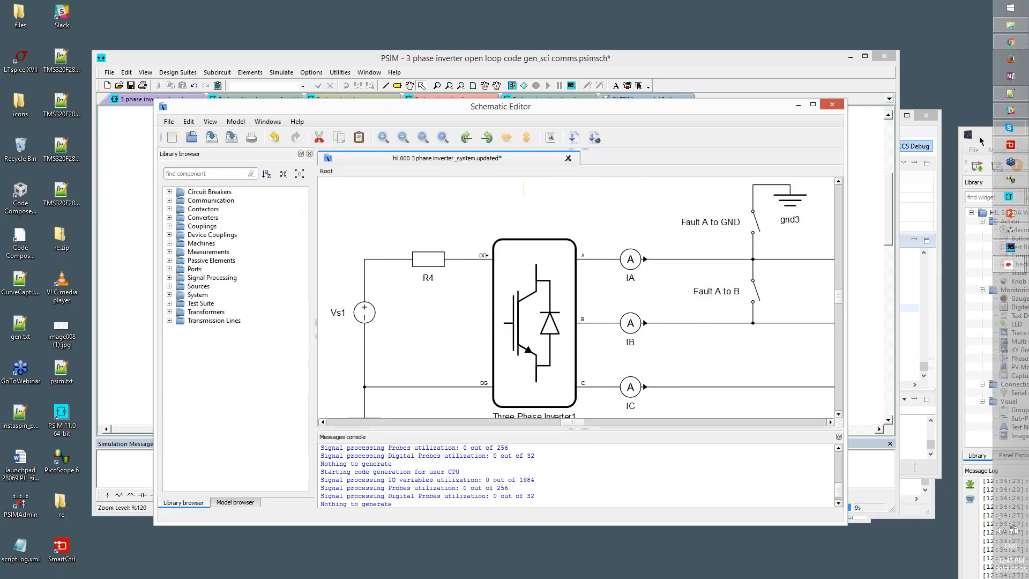
left_click_drag(979, 137, 321, 109)
double_click(845, 258)
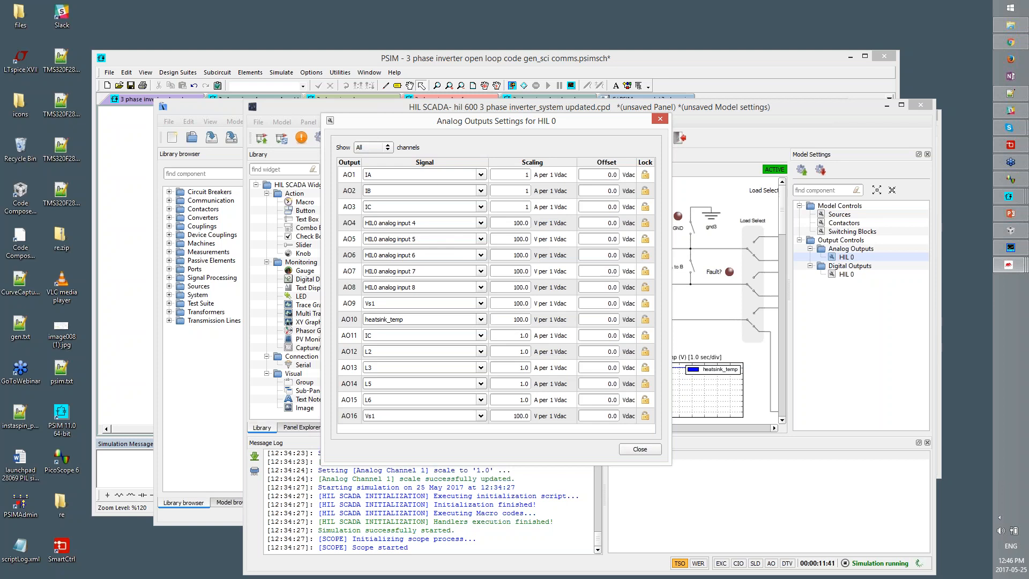
Switch to PSIM and open the Gain_A SCI input's parameters to review its initial value
left_click(712, 79)
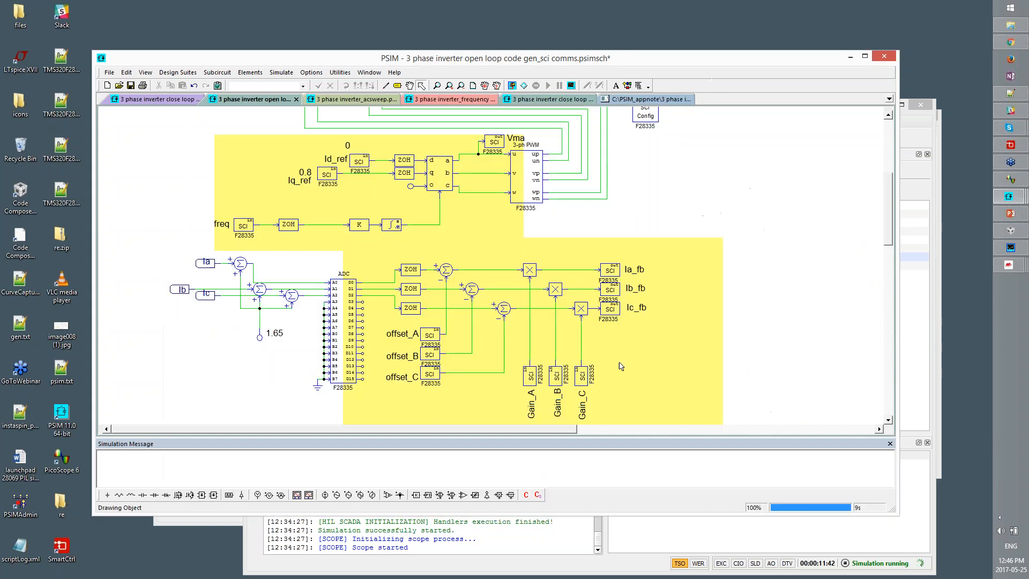
double_click(530, 370)
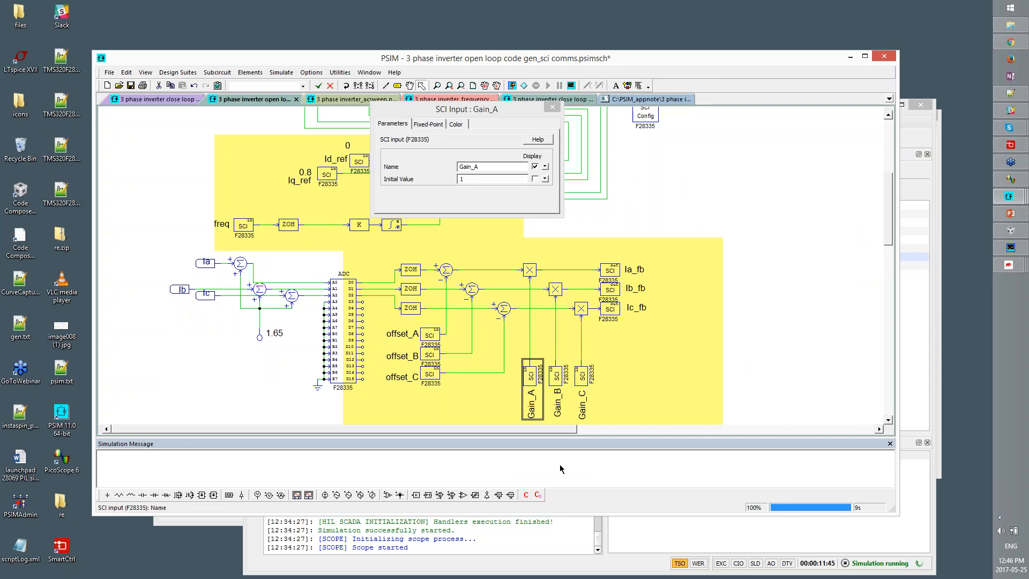
left_click(642, 486)
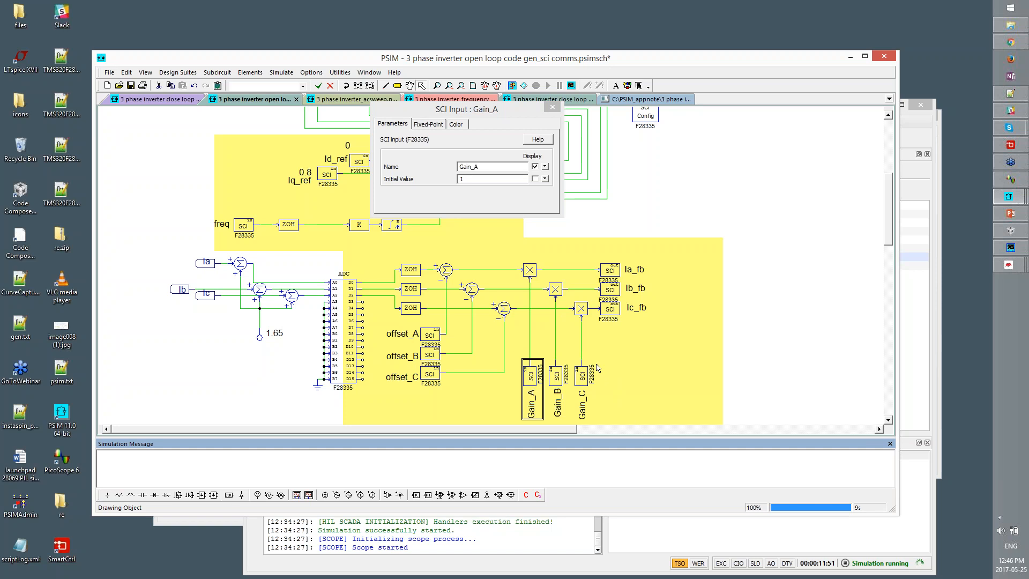
In HIL SCADA, set the analog output scaling of IA, IB and IC to 10 A per 1 Vdac
left_click(909, 115)
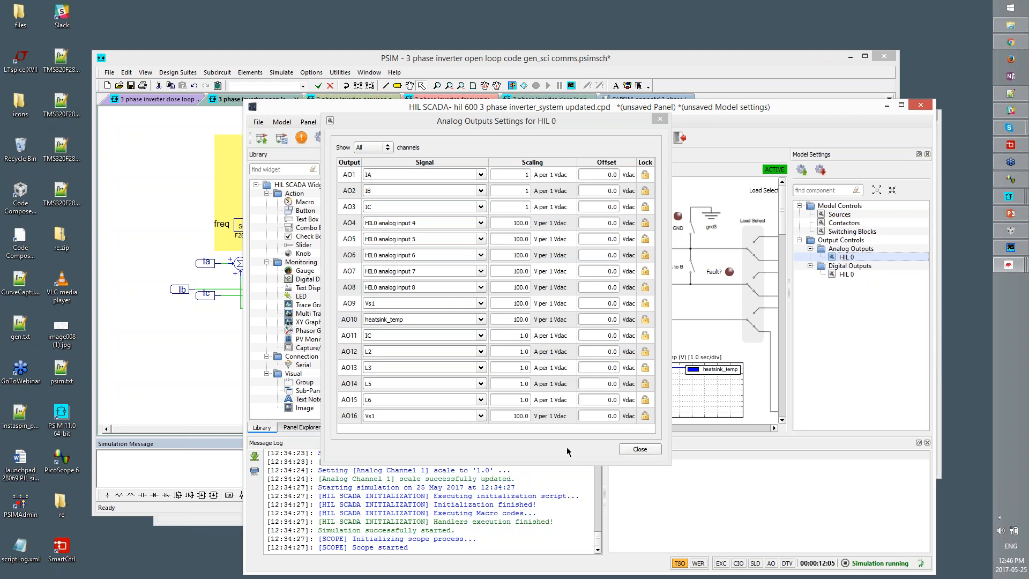
double_click(526, 175)
type("10")
double_click(527, 191)
type("10")
key("Return")
double_click(526, 207)
type("10")
key("Return")
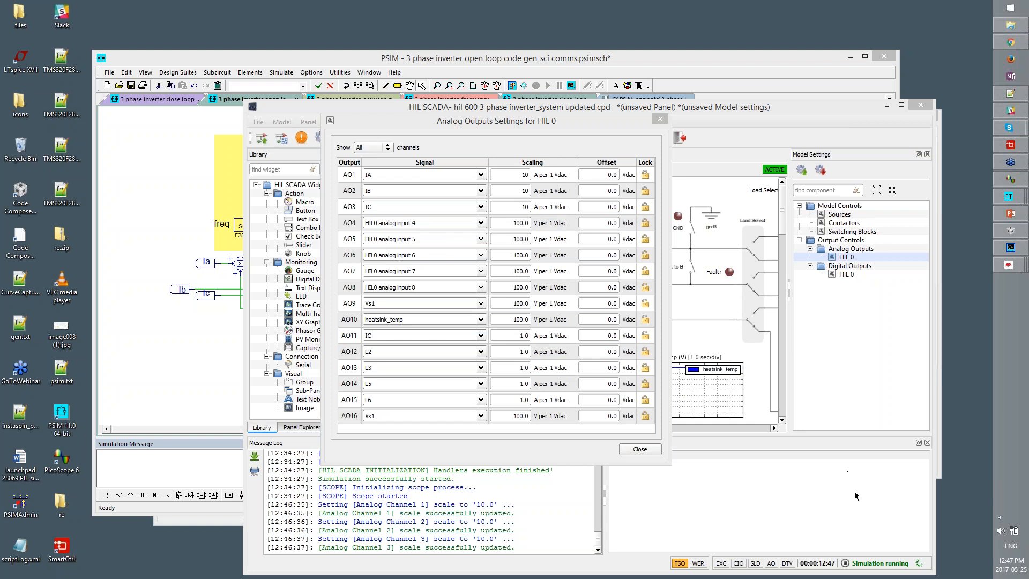
Close the analog output settings for HIL 0 and stop the running HIL simulation
mouse_move(1025, 548)
left_click(655, 119)
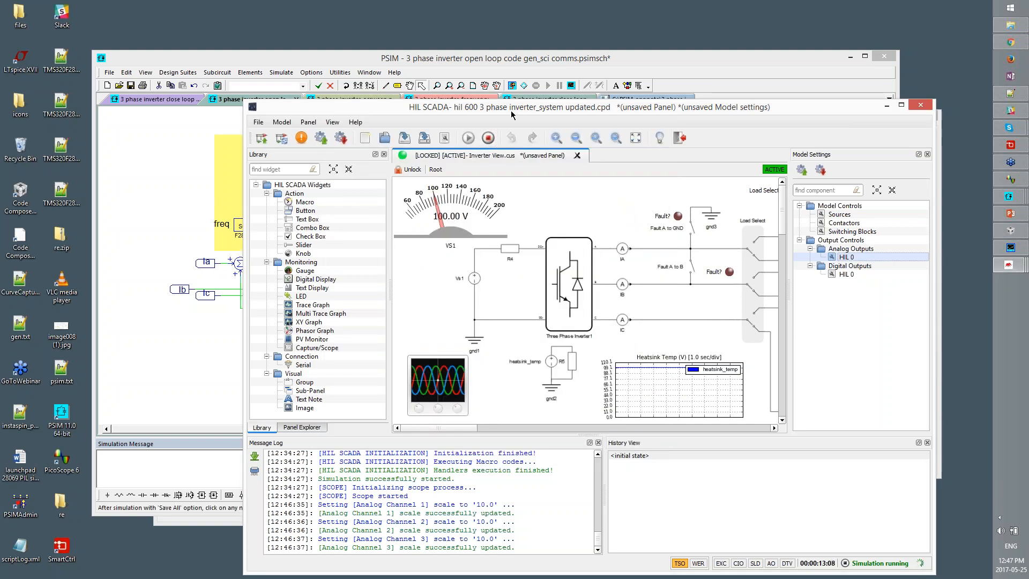
left_click(487, 138)
Switch to PSIM, close the Gain_A parameters and show the 3 phase inverter_acsweep schematic with its dq feedback section
left_click(720, 69)
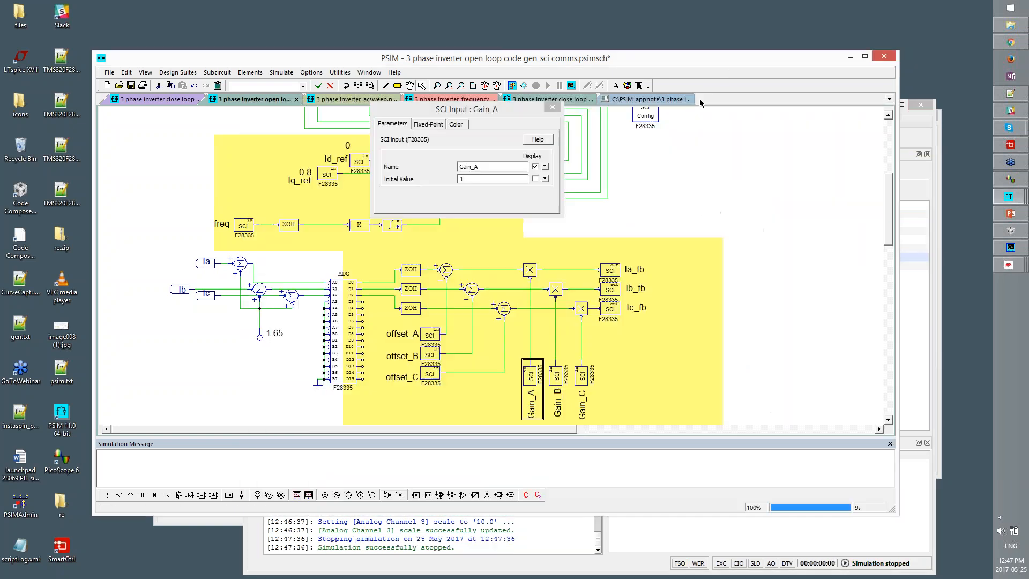
left_click(552, 108)
left_click(373, 100)
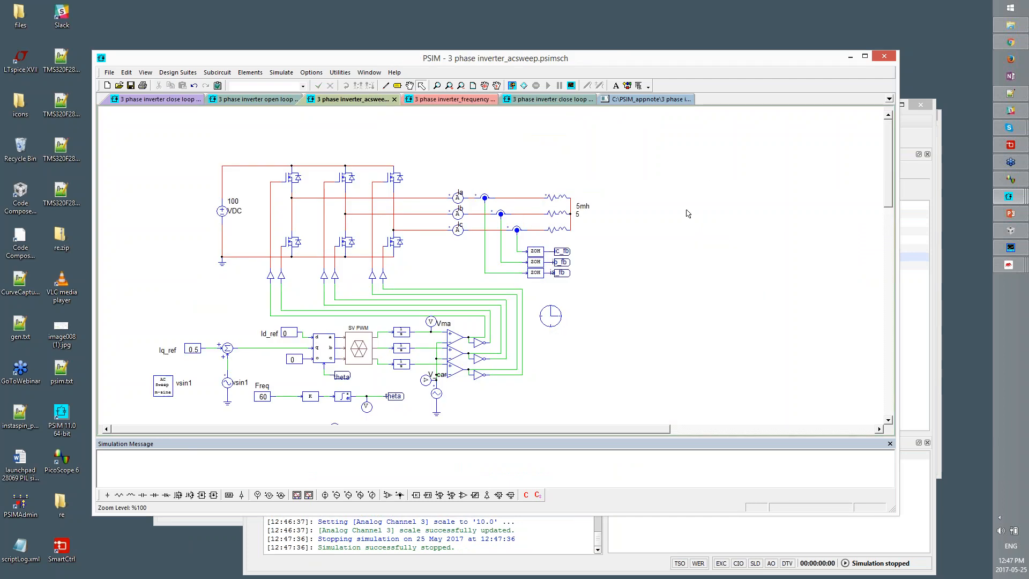
scroll(687, 214, "down", 3)
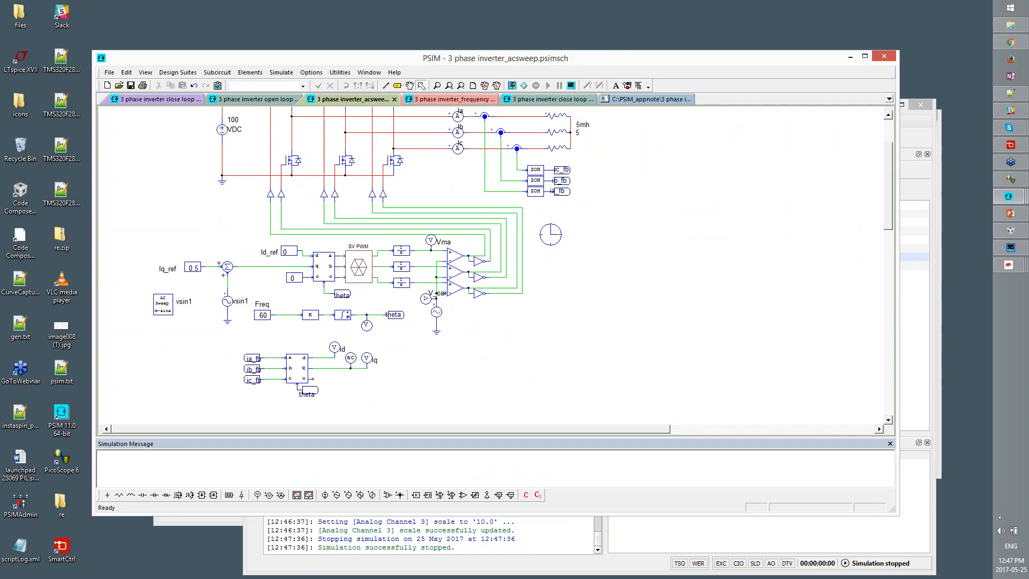
left_click_drag(545, 63, 515, 34)
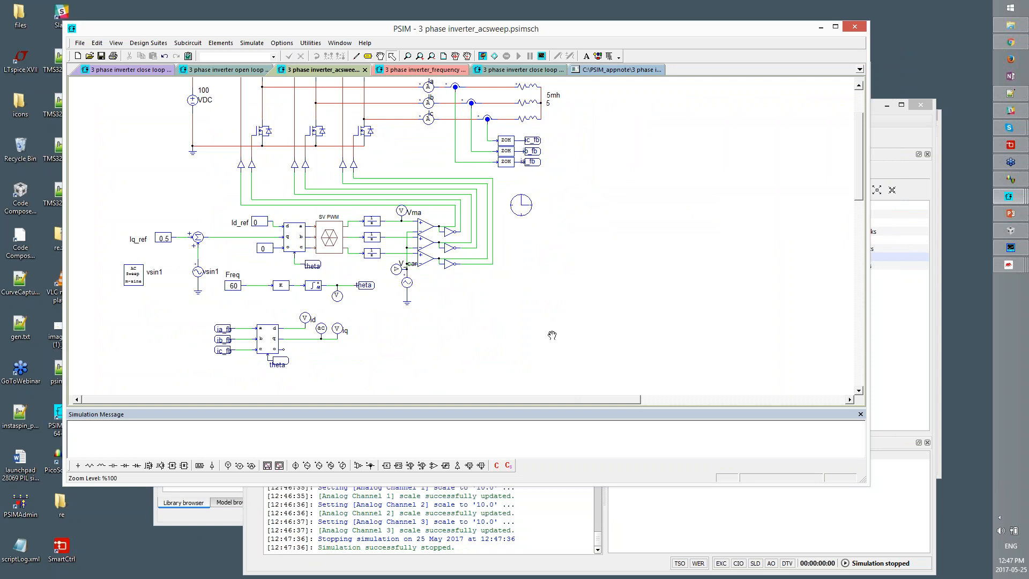
scroll(617, 319, "up", 1)
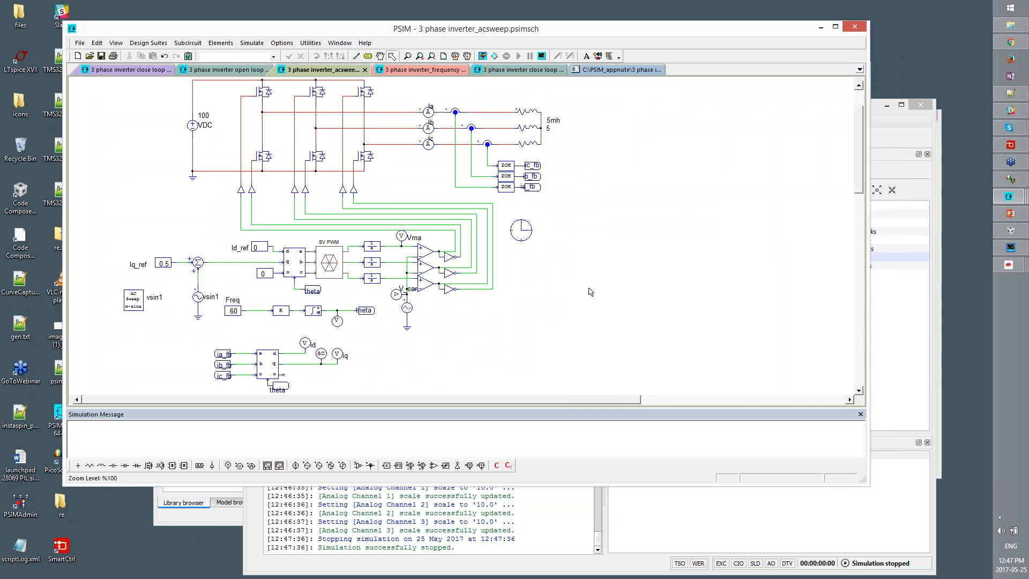
Open the document "3 phase inverter design and verification.docx" in Word and bring its window over the schematic
key("super")
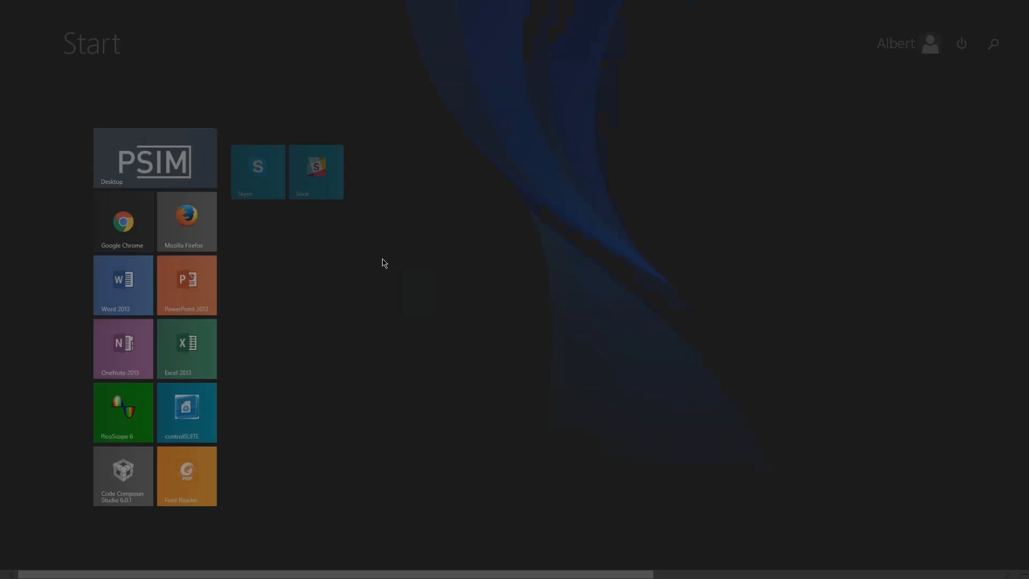
left_click(78, 294)
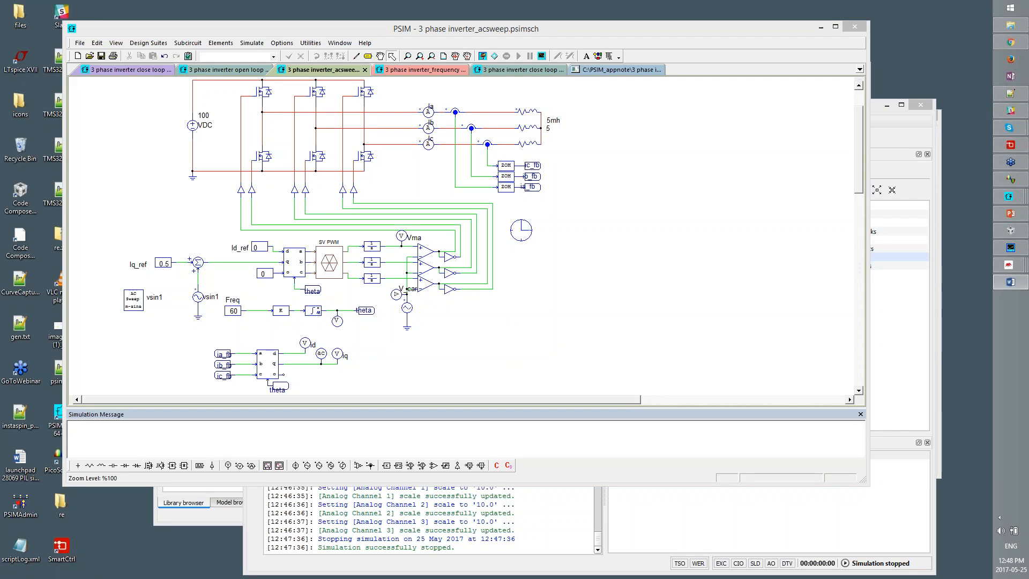
left_click(793, 437)
left_click_drag(1028, 43, 637, 144)
scroll(673, 455, "down", 3)
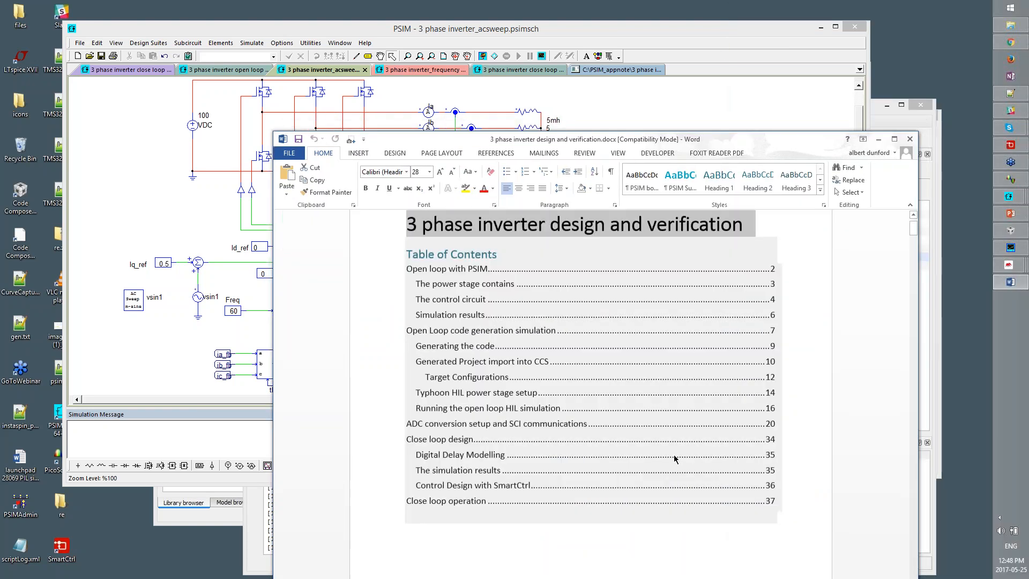
Browse the design document to the Typhoon HIL digital input mapping for the PWM signals, and minimise Word
scroll(674, 455, "down", 20)
scroll(457, 359, "down", 20)
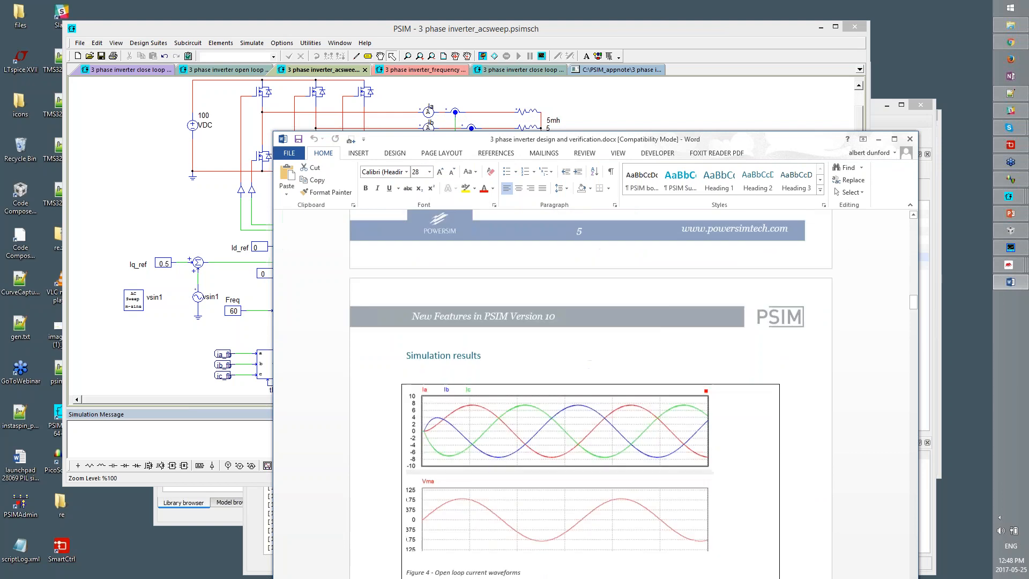
scroll(457, 359, "down", 20)
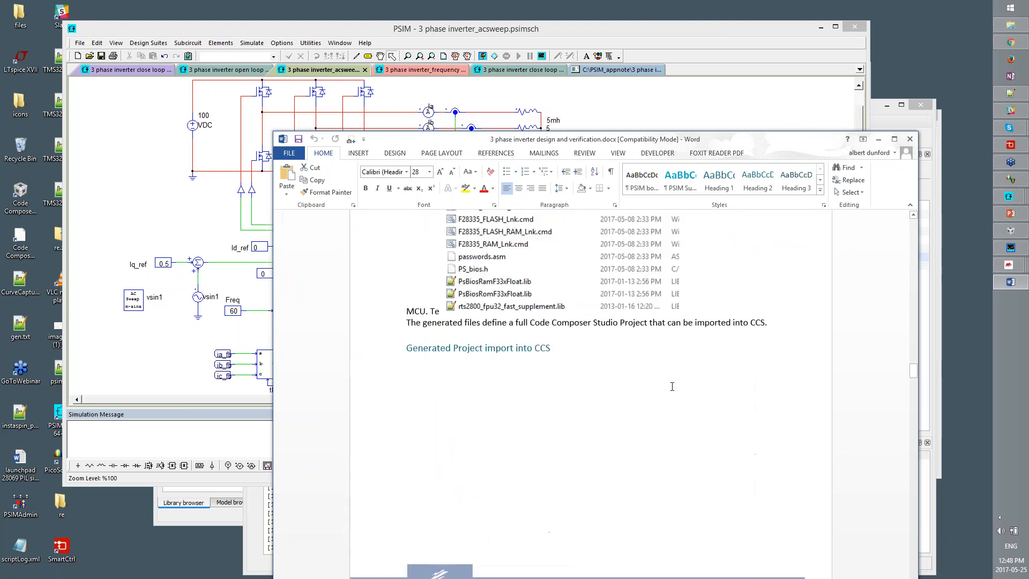
scroll(676, 386, "down", 20)
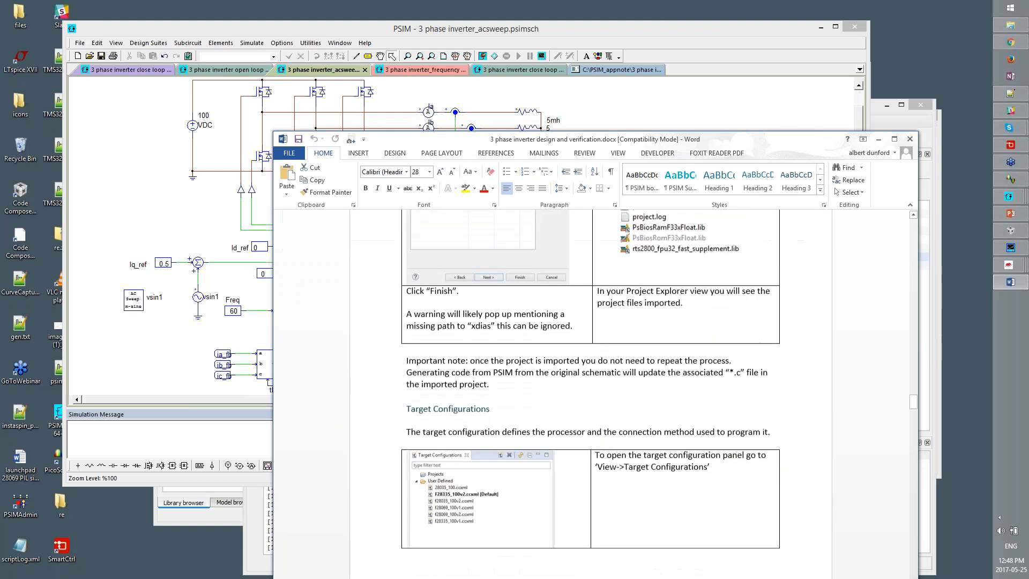
scroll(673, 395, "down", 7)
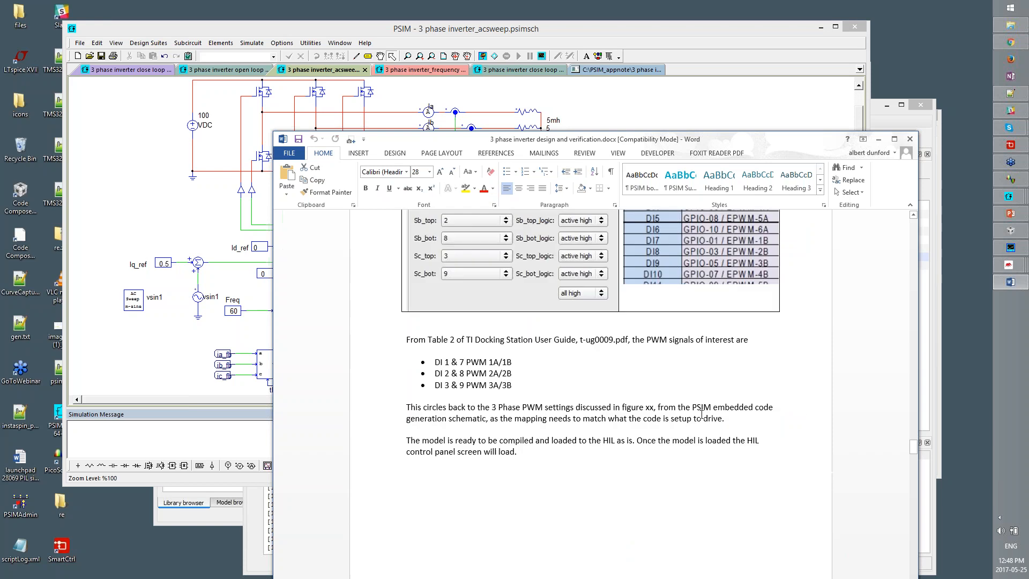
scroll(702, 414, "up", 3)
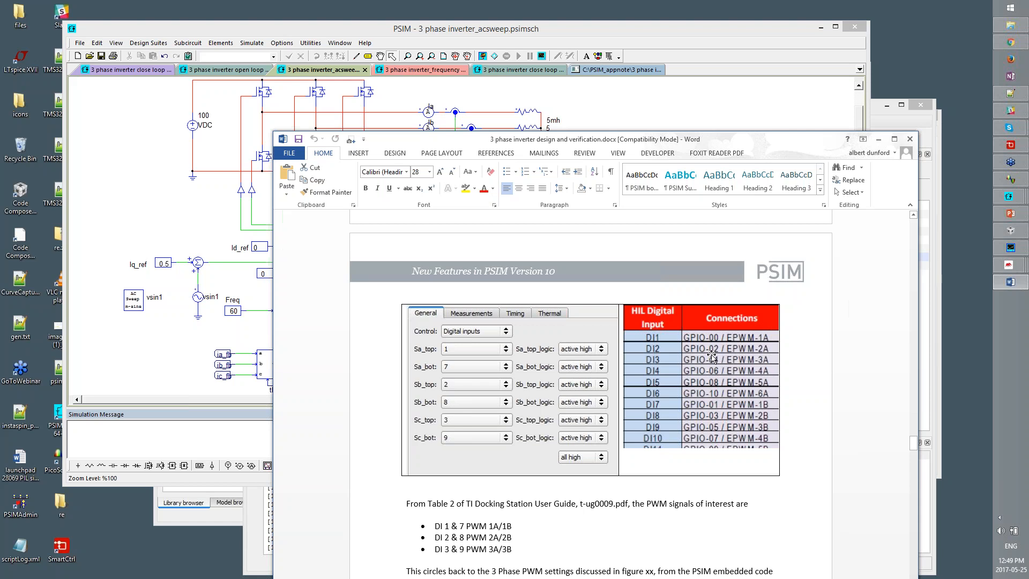
left_click(879, 139)
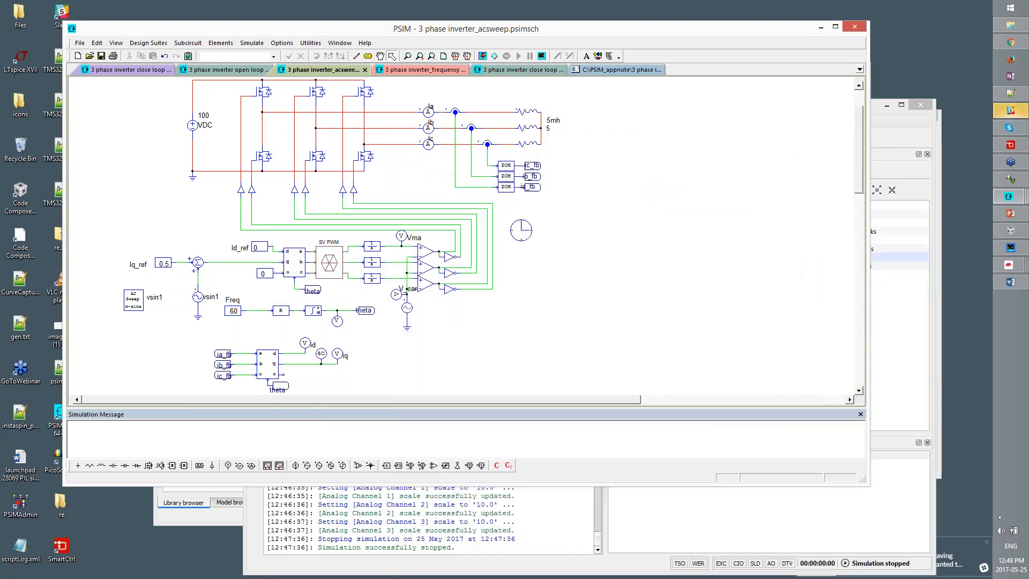
Shrink the Simulation Message pane to enlarge the schematic, and inspect the AC sweep probe and the vsin1 injection at the summer
scroll(573, 250, "down", 1)
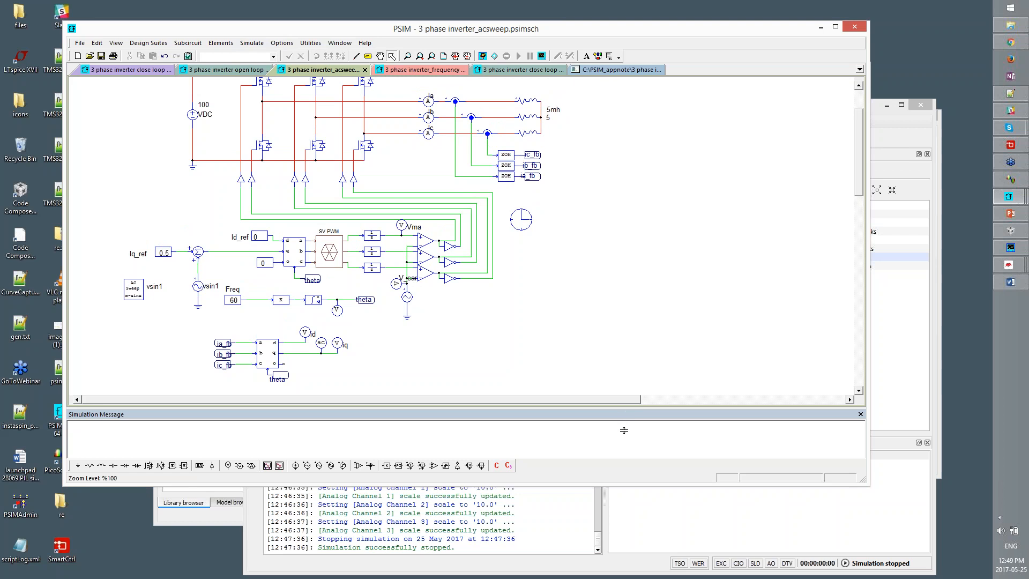
left_click_drag(623, 430, 624, 453)
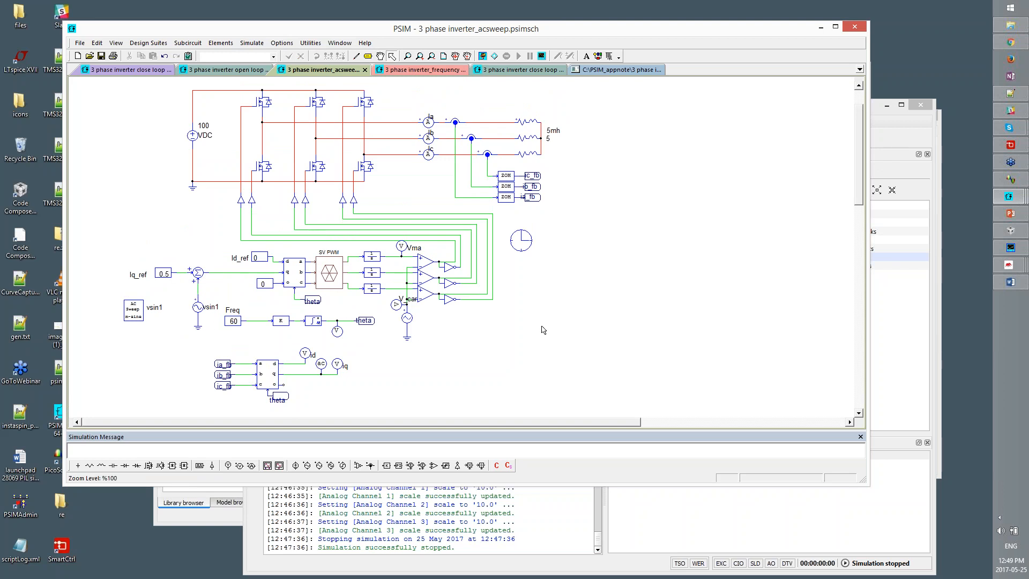
left_click(324, 365)
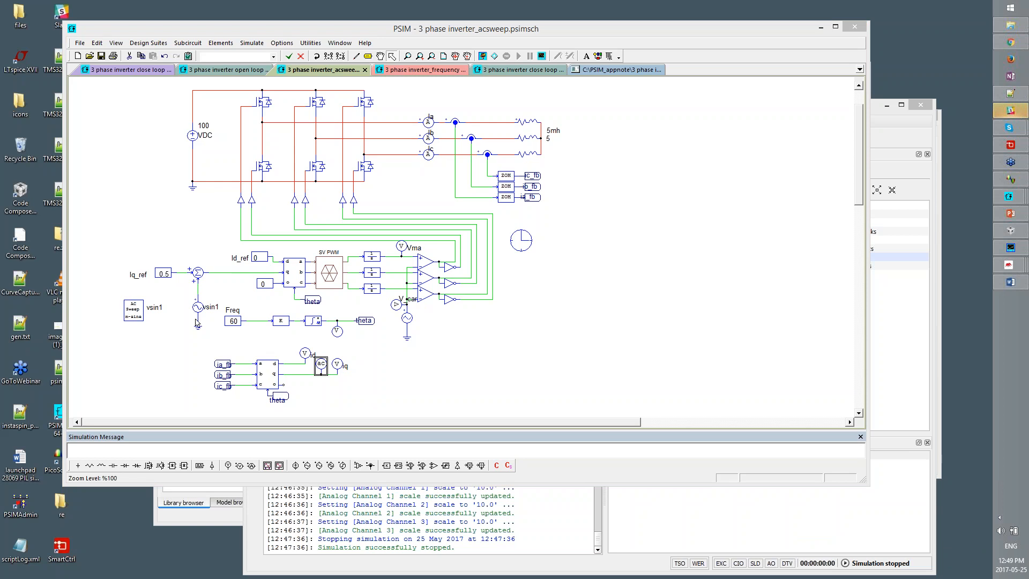
left_click(212, 339)
left_click_drag(220, 353, 175, 251)
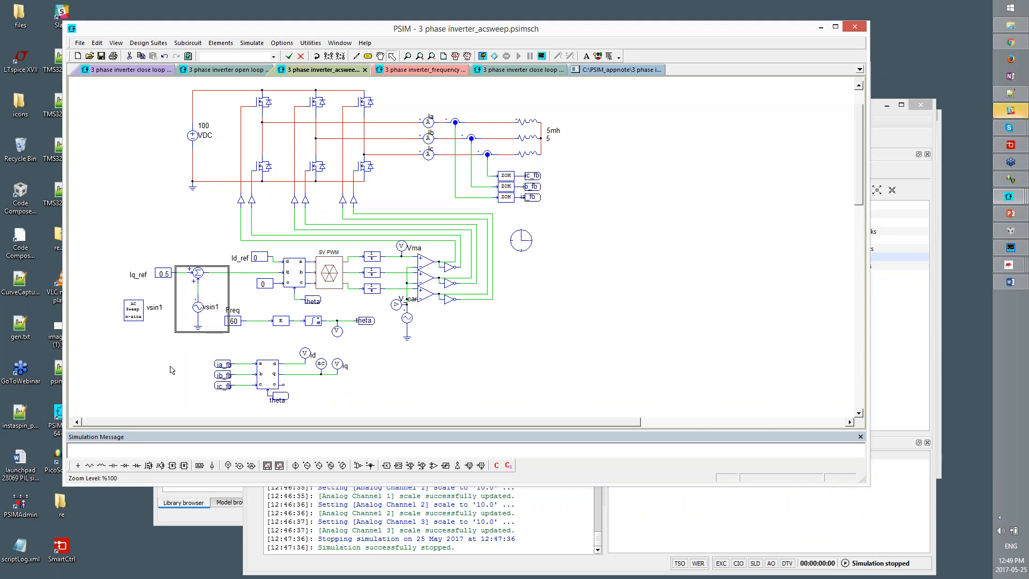
left_click(446, 393)
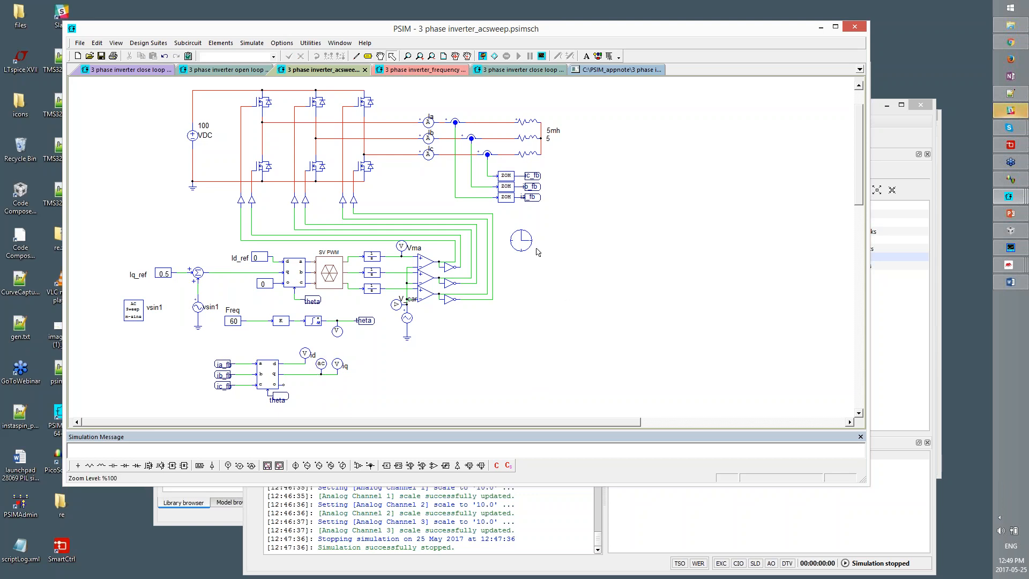
Examine the current sensors with their ZOH feedback blocks and the SV PWM and delay section of the AC sweep schematic
scroll(538, 251, "up", 2)
left_click_drag(510, 172, 602, 292)
left_click(543, 208)
left_click_drag(548, 227, 610, 324)
left_click(610, 324)
left_click_drag(424, 370, 426, 249)
left_click_drag(320, 247, 374, 332)
left_click(502, 399)
scroll(502, 398, "down", 1)
left_click_drag(495, 395, 523, 324)
scroll(504, 356, "down", 1)
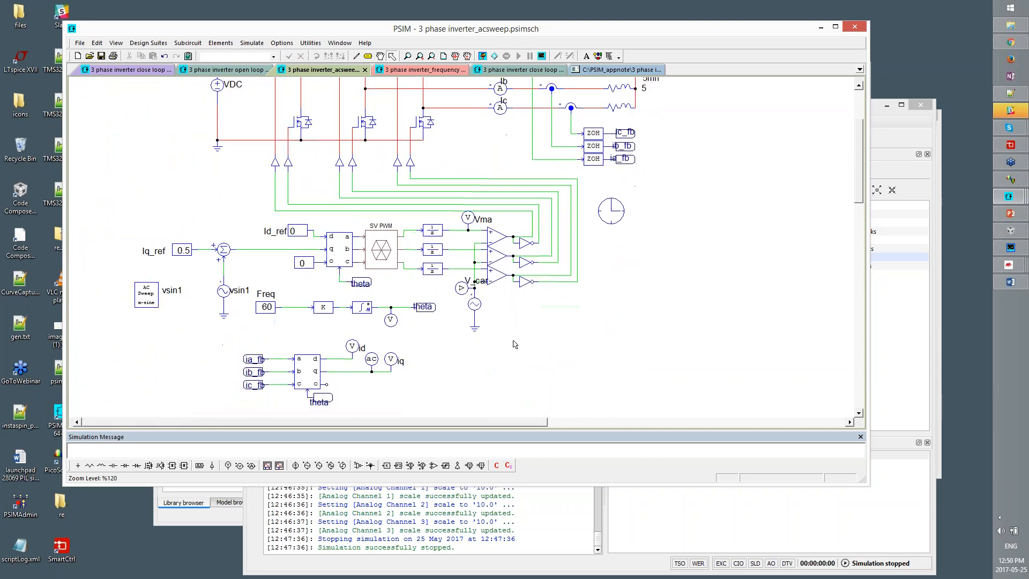
Open the AC Sweep (multisine) block's parameters to review the frequency range and source settings, and close them unchanged
scroll(187, 314, "up", 1)
double_click(164, 327)
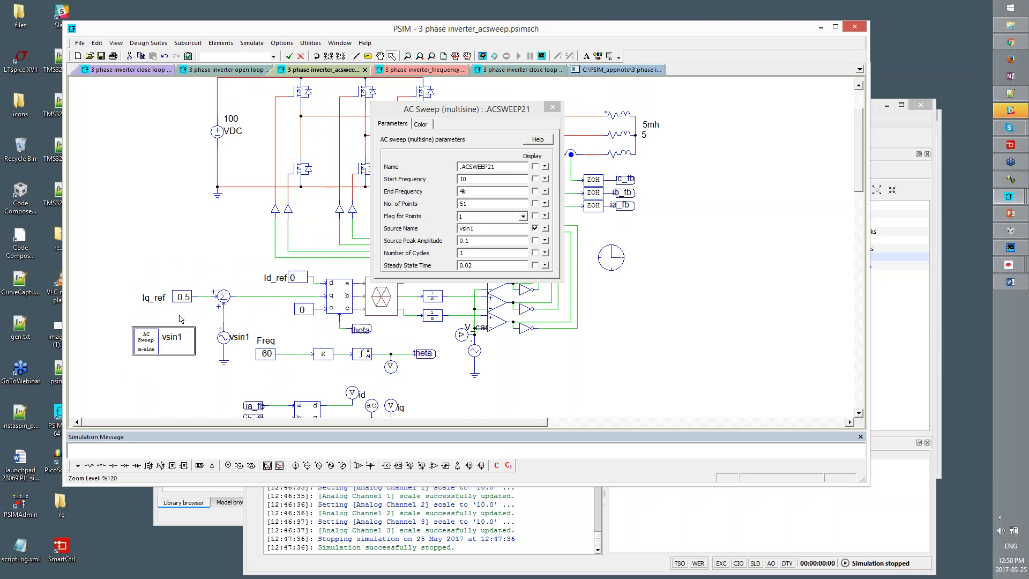
left_click(177, 372)
left_click(473, 179)
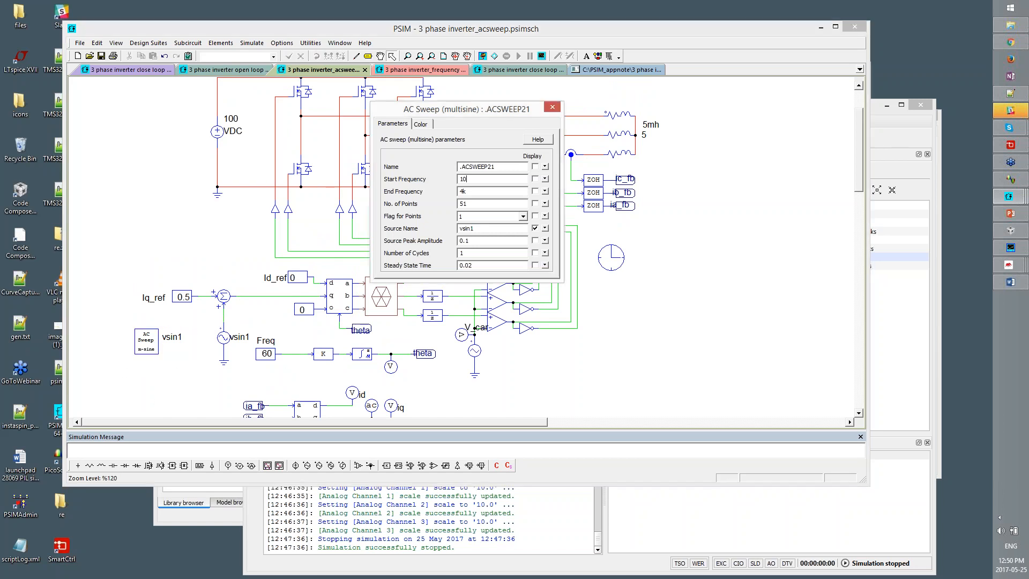
left_click(552, 107)
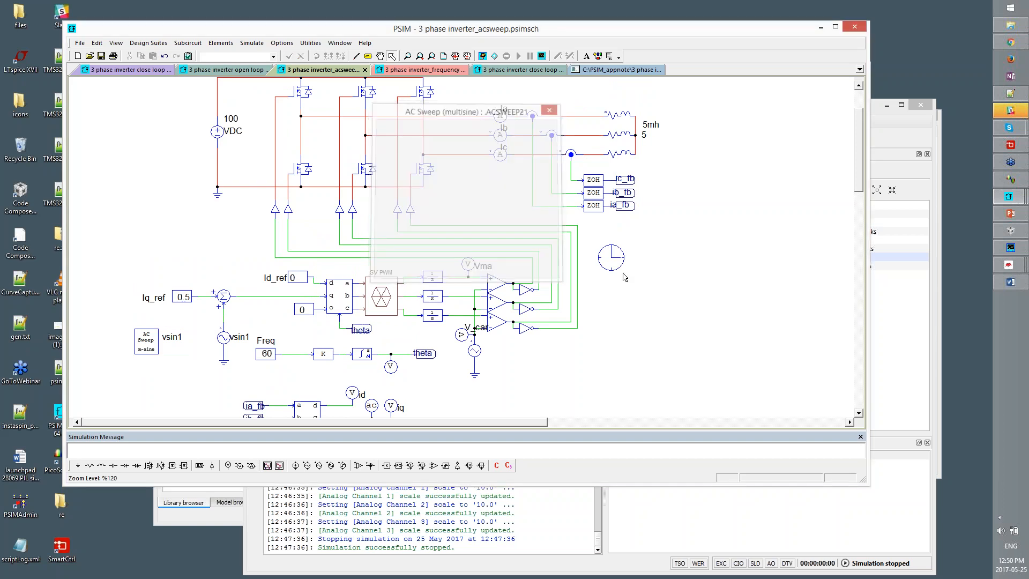
Review the parameters of the AC sweep probe on the abc-dqo block's q output alongside the vsin1 source, and close them
scroll(635, 367, "down", 3)
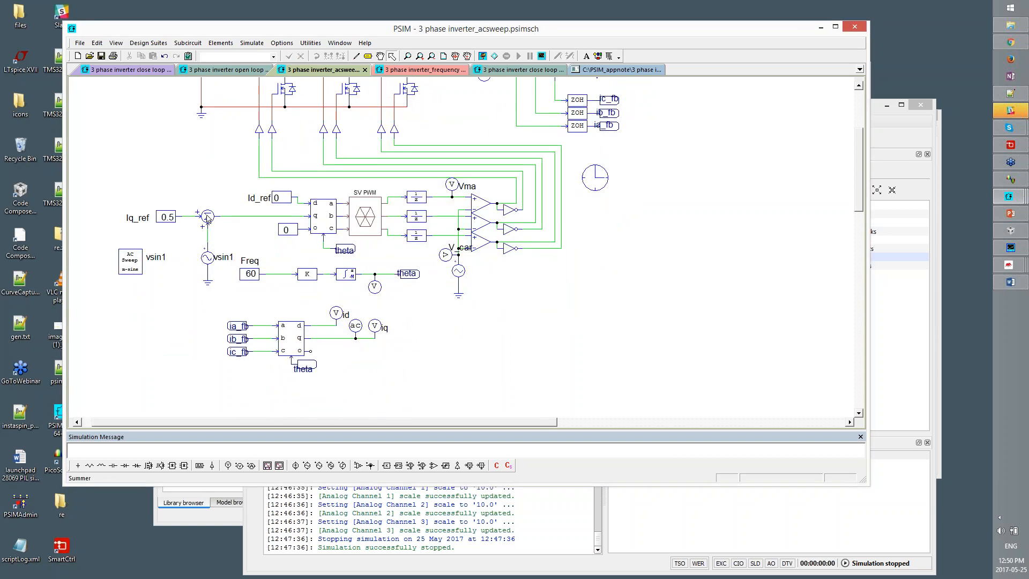
double_click(355, 326)
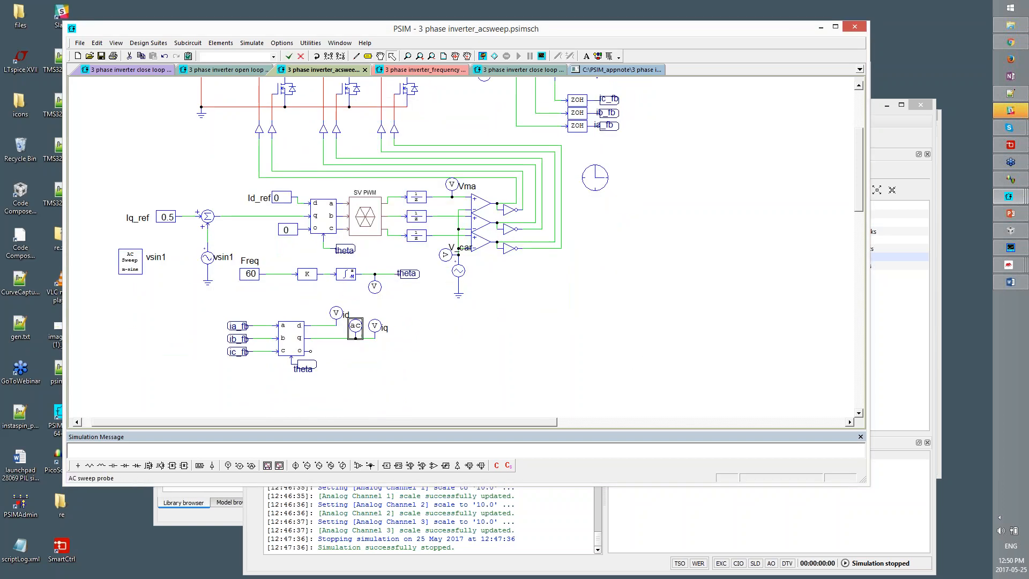
left_click(362, 402)
scroll(381, 365, "up", 3)
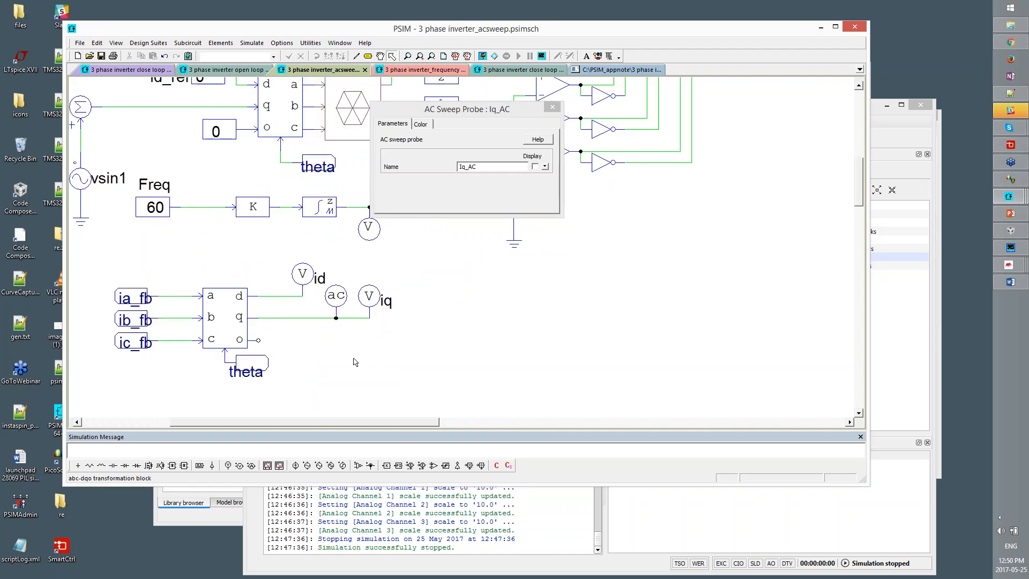
left_click_drag(311, 356, 454, 371)
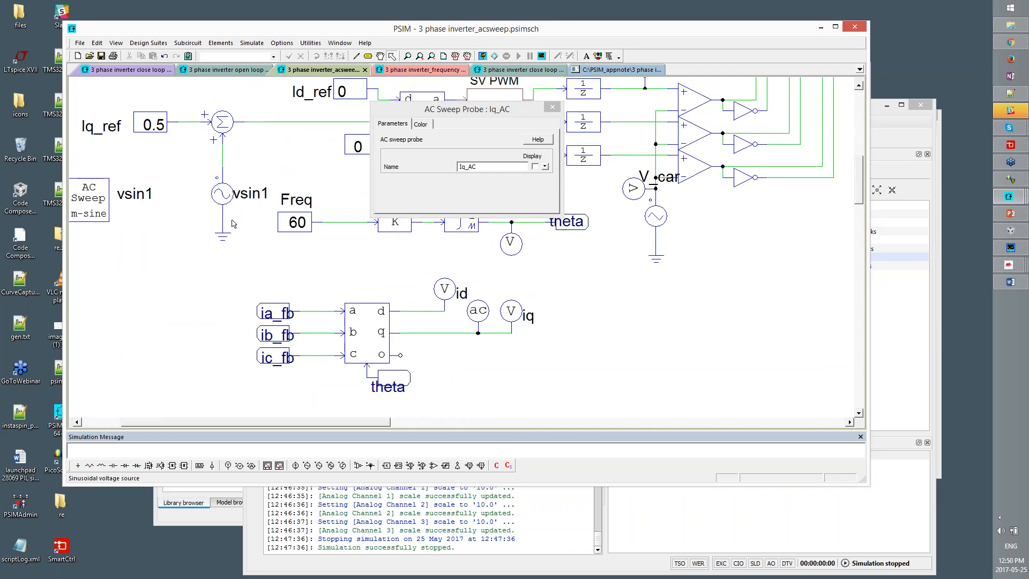
left_click(552, 106)
Bring the power stage and control circuit into view and run the AC sweep simulation to plot Iq_AC amplitude and phase in Simview
left_click_drag(571, 286, 597, 342)
scroll(587, 336, "down", 1)
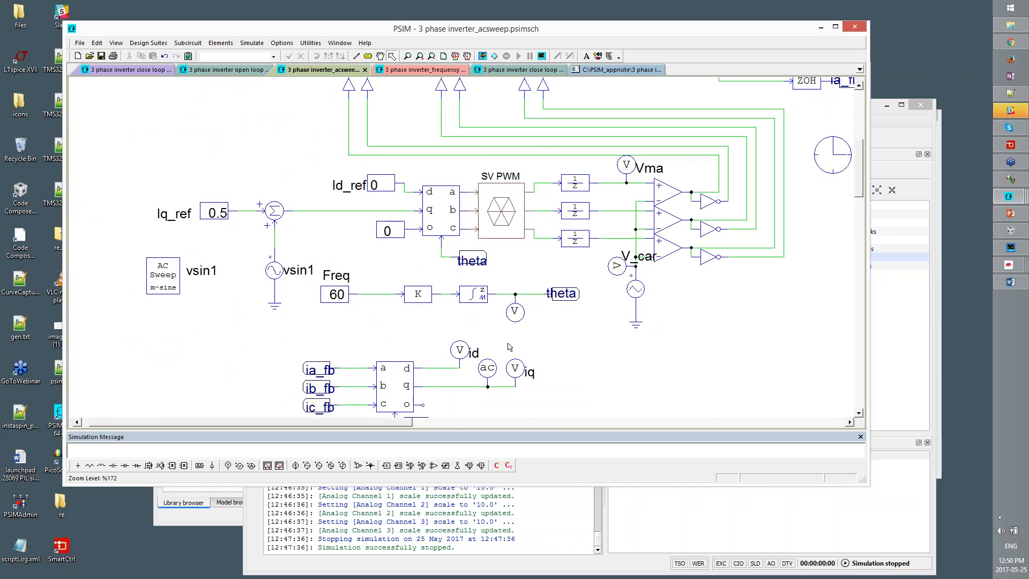
scroll(744, 349, "down", 2)
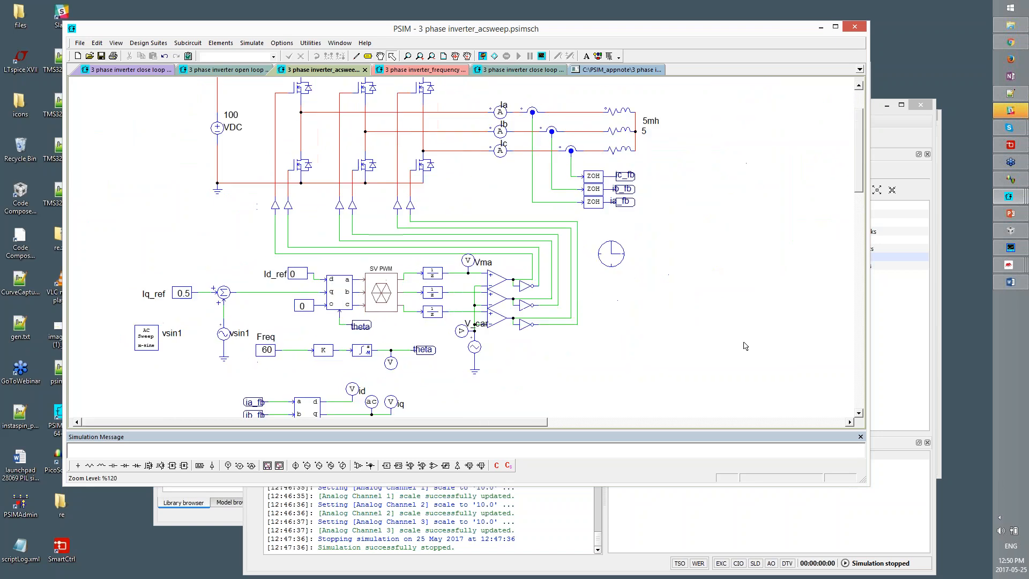
scroll(240, 95, "up", 1)
left_click_drag(284, 103, 449, 191)
left_click(678, 363)
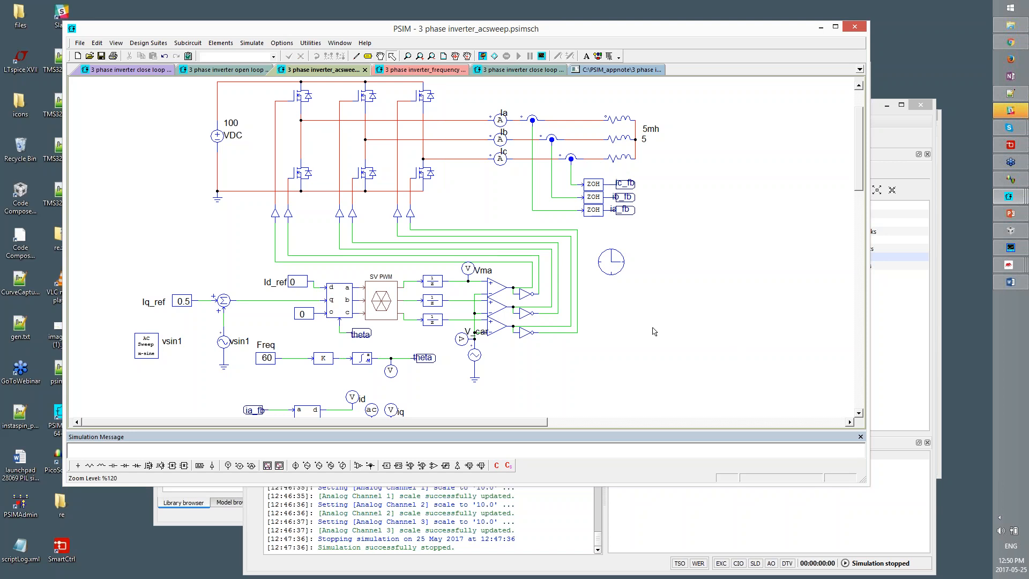
left_click(482, 55)
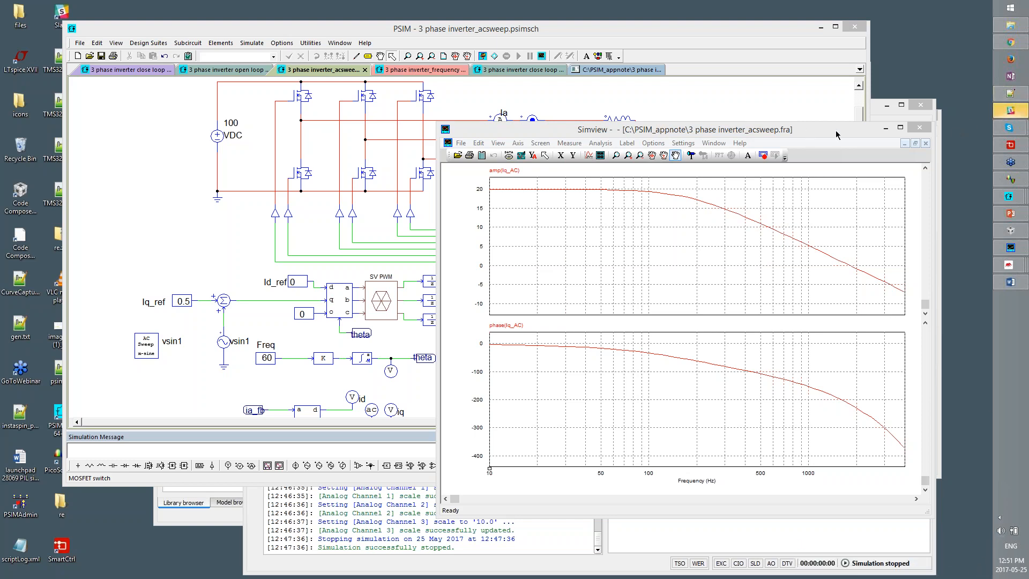
Close the Slack application window and minimise the Simview frequency response plots to return to the PSIM schematic
right_click(1011, 112)
left_click(953, 106)
mouse_move(1013, 113)
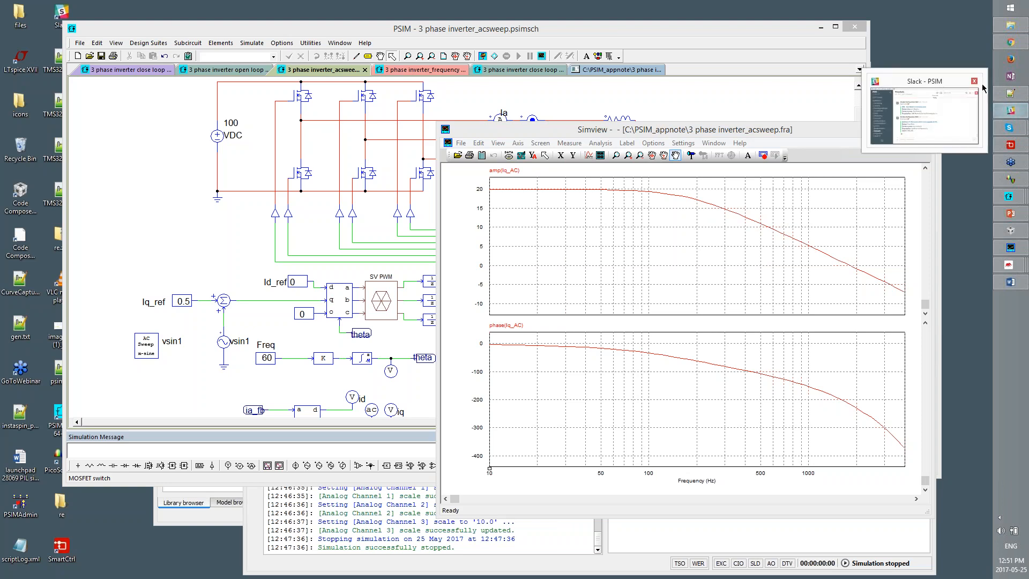
left_click(975, 81)
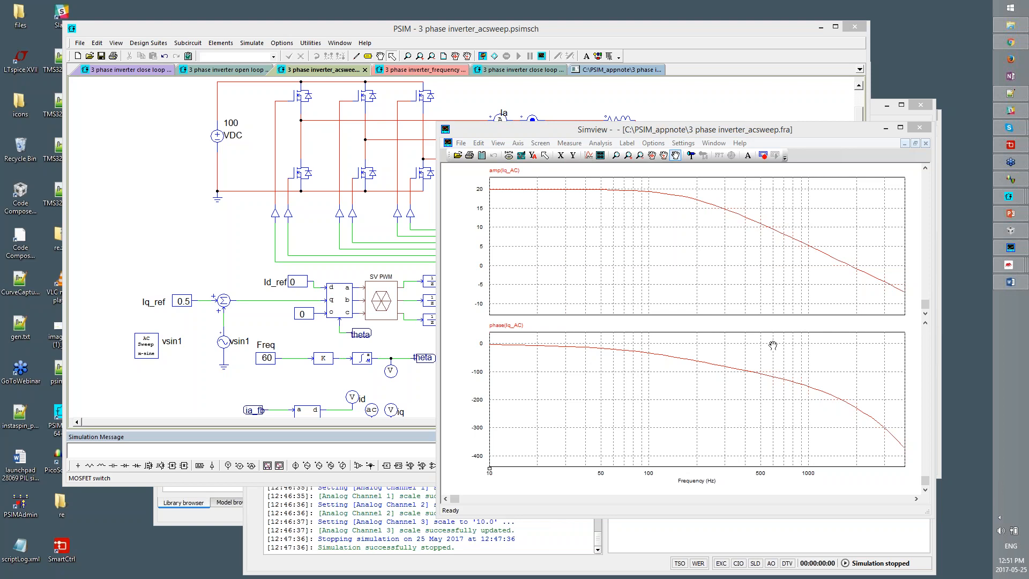
left_click(886, 128)
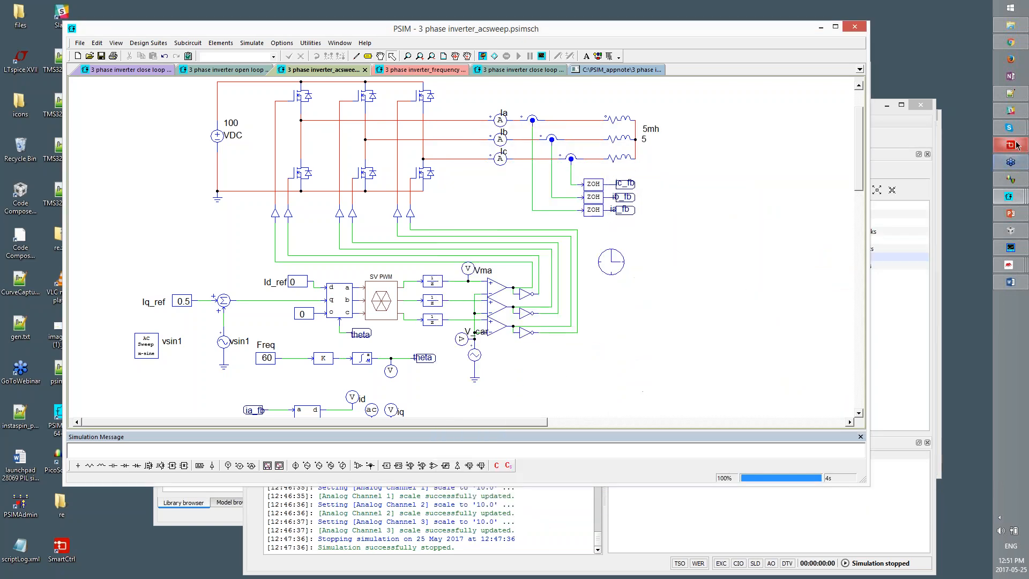
Switch to SmartCtrl, maximise the 3phaseinverter.tro design, and hide the open-loop T curves so the Bode plots show only the plant G
left_click(1017, 143)
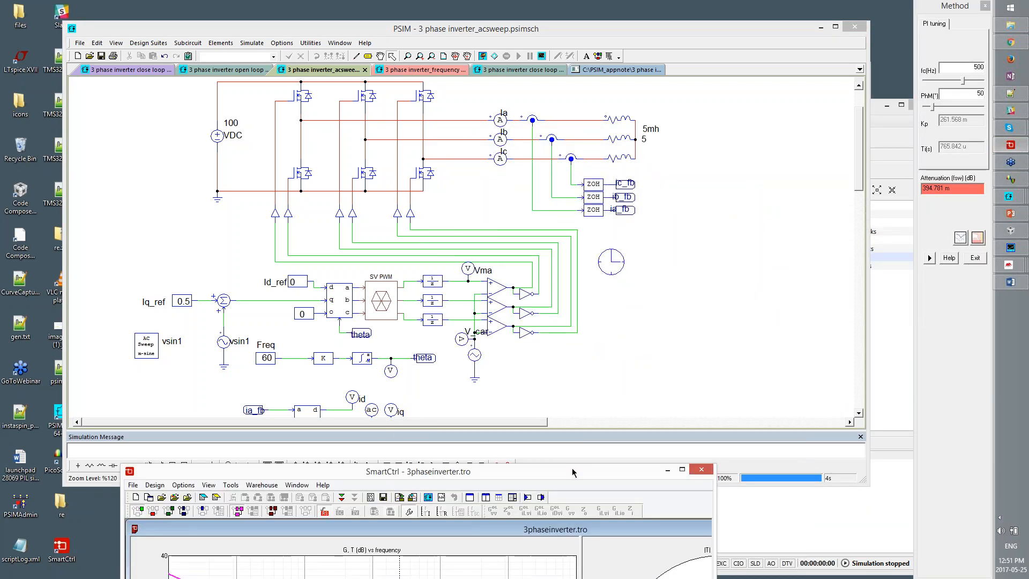
double_click(573, 471)
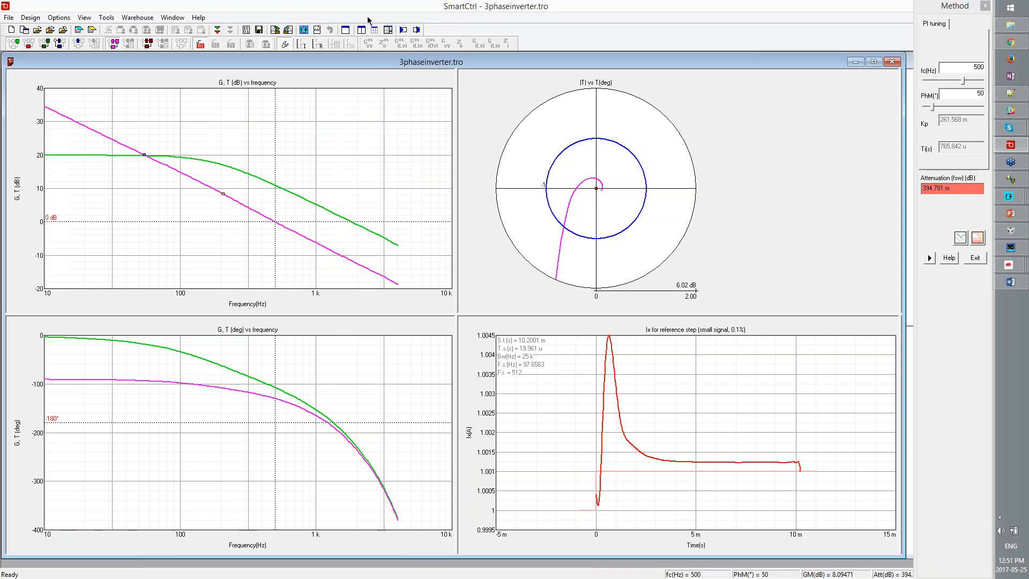
left_click(114, 41)
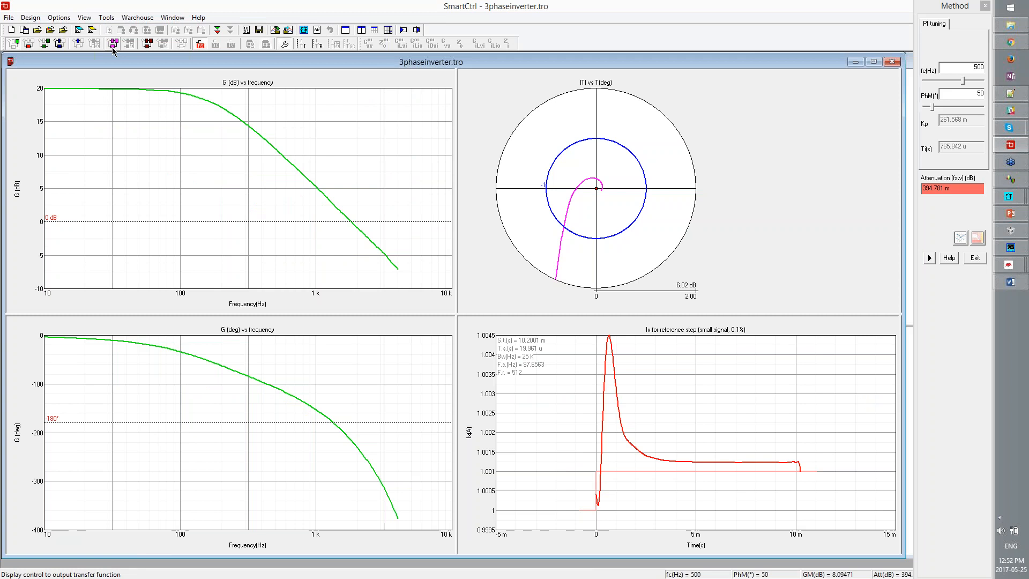
Review the plant, PI compensator and current sensor in the single loop data input settings, and cancel without changes
left_click(217, 30)
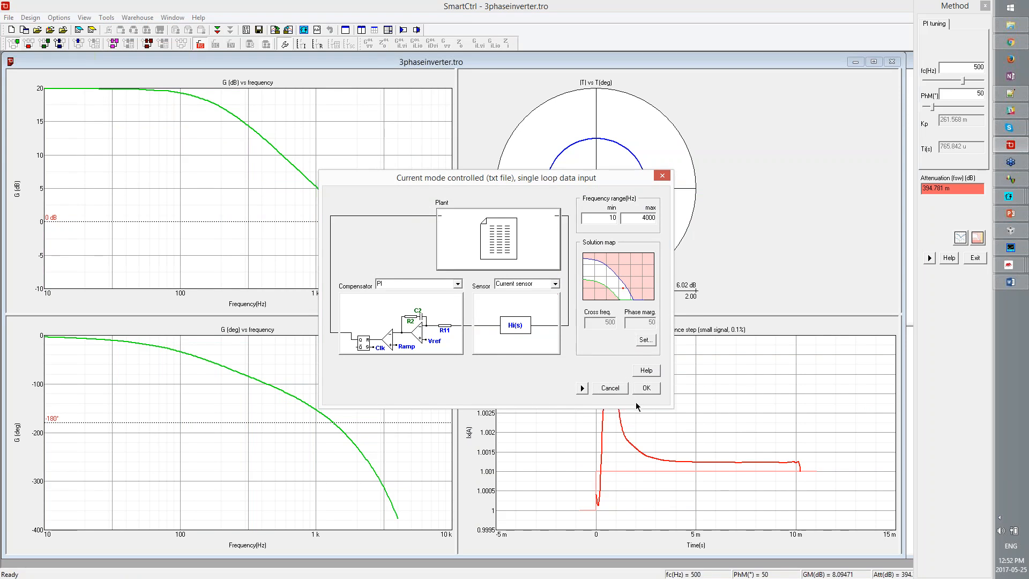
left_click(609, 388)
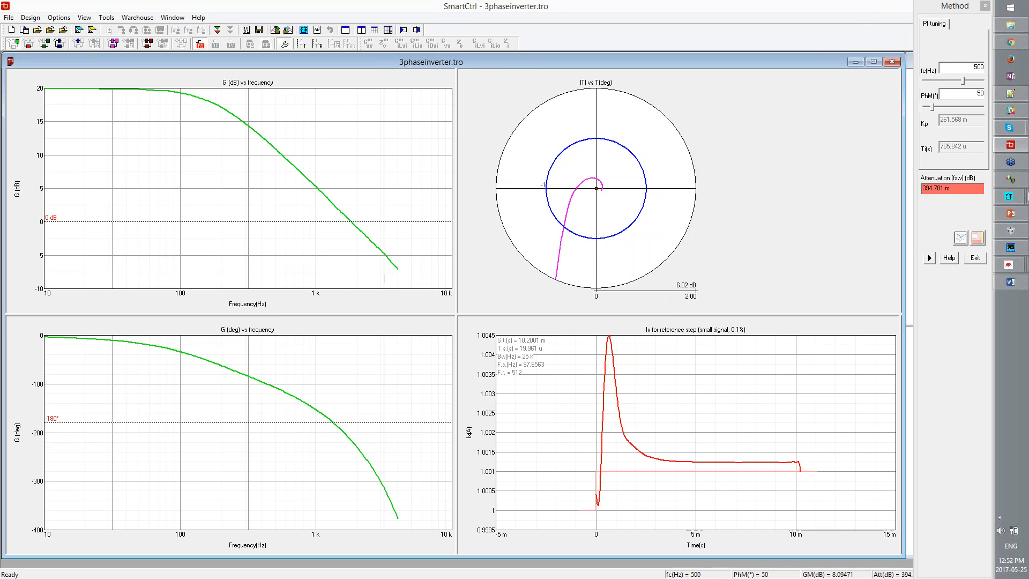
Bring up the Simview AC sweep plots of Iq_AC to compare with the plant's Bode plots, and return to SmartCtrl
mouse_move(1010, 196)
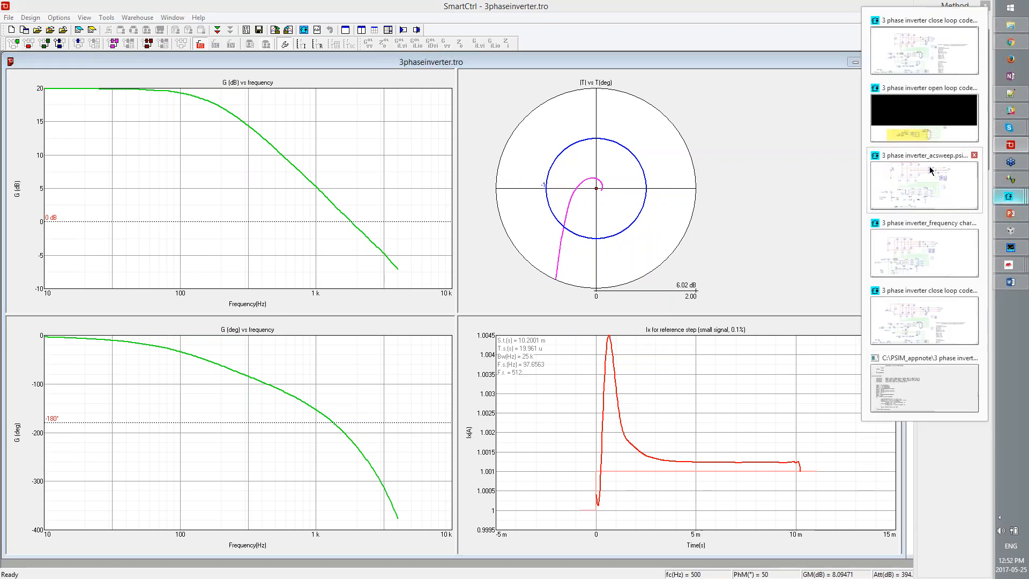
left_click(1010, 247)
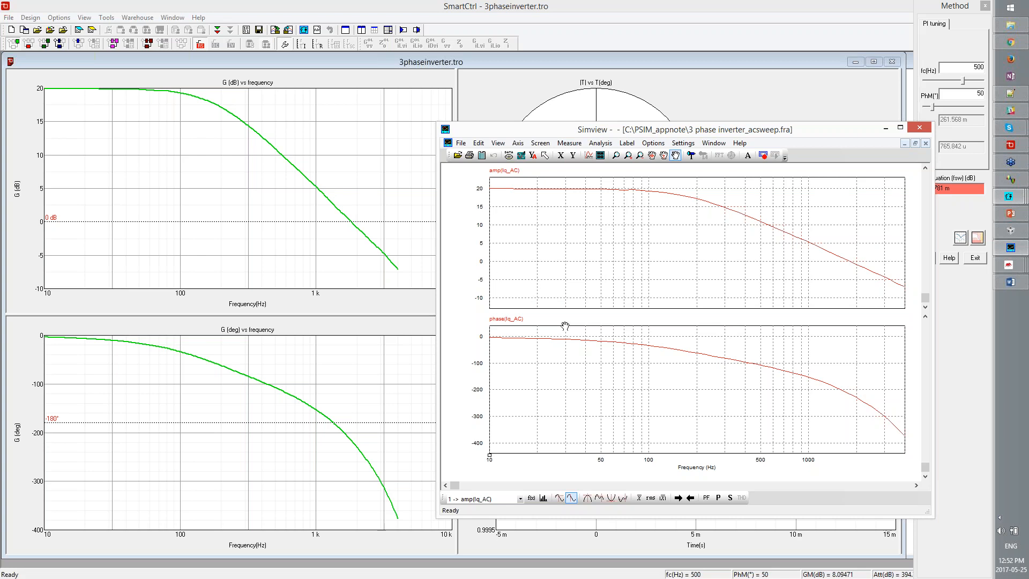
left_click(668, 10)
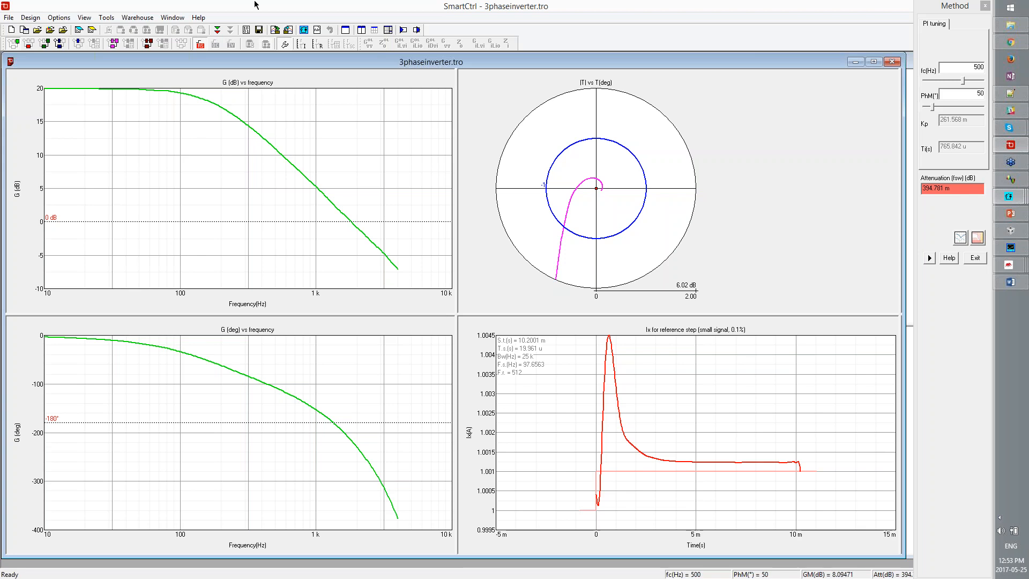
Reopen the design's current mode controlled single loop data input settings
left_click(217, 30)
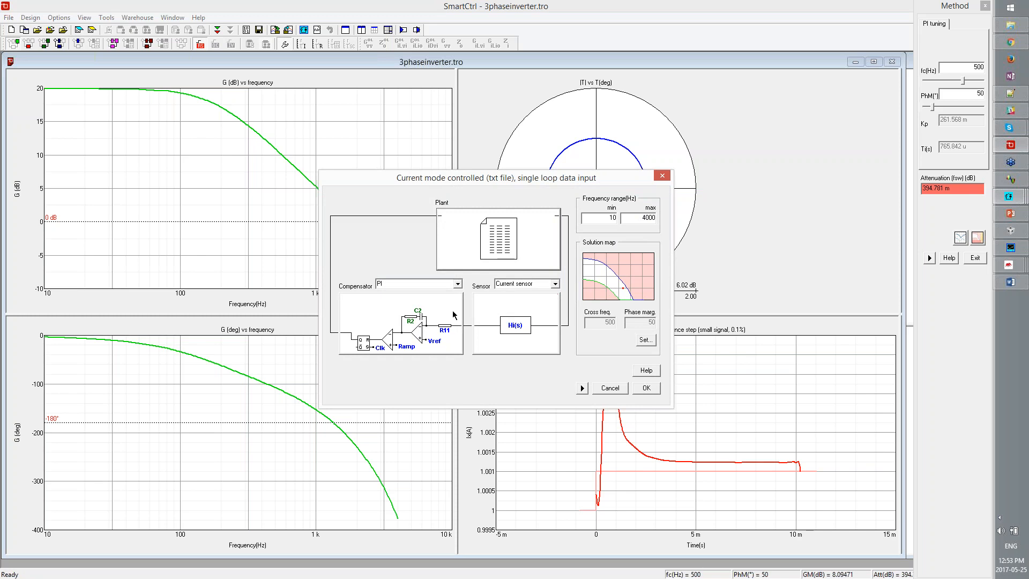
Review the current sensor's settings in the current mode control loop and leave the data input dialog without changes
left_click(532, 317)
left_click(613, 400)
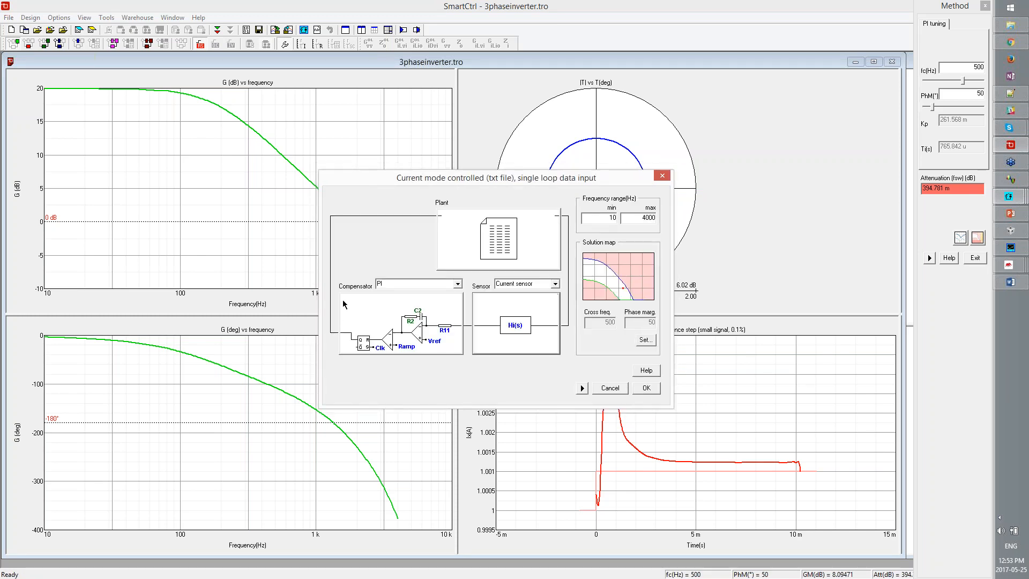
left_click(609, 390)
Move the solution map's operating point to a crossover frequency of about 313 Hz and a phase margin of about 42.8°
left_click(975, 242)
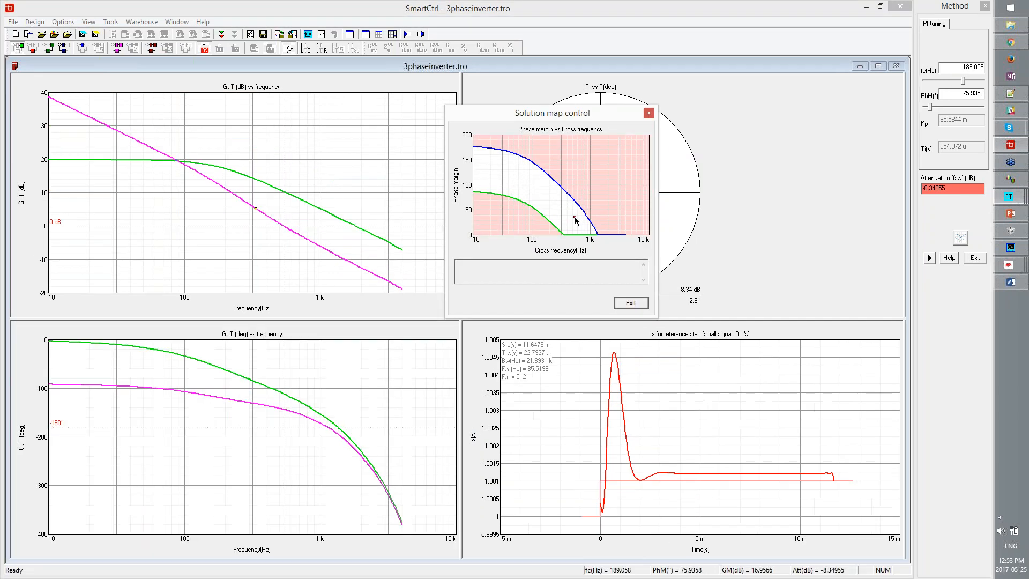
left_click(547, 205)
left_click(553, 208)
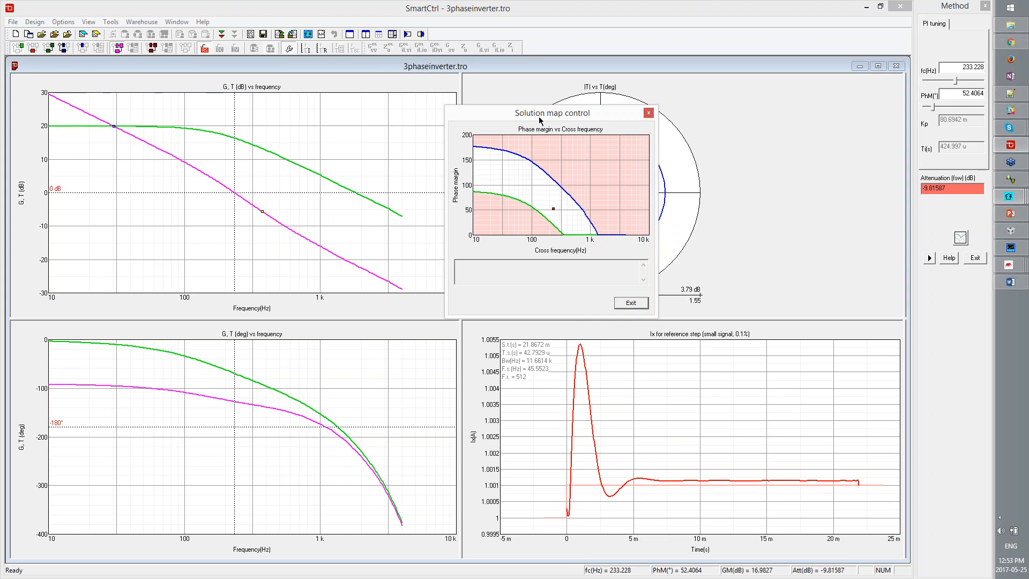
left_click_drag(540, 119, 789, 201)
left_click_drag(808, 292, 808, 321)
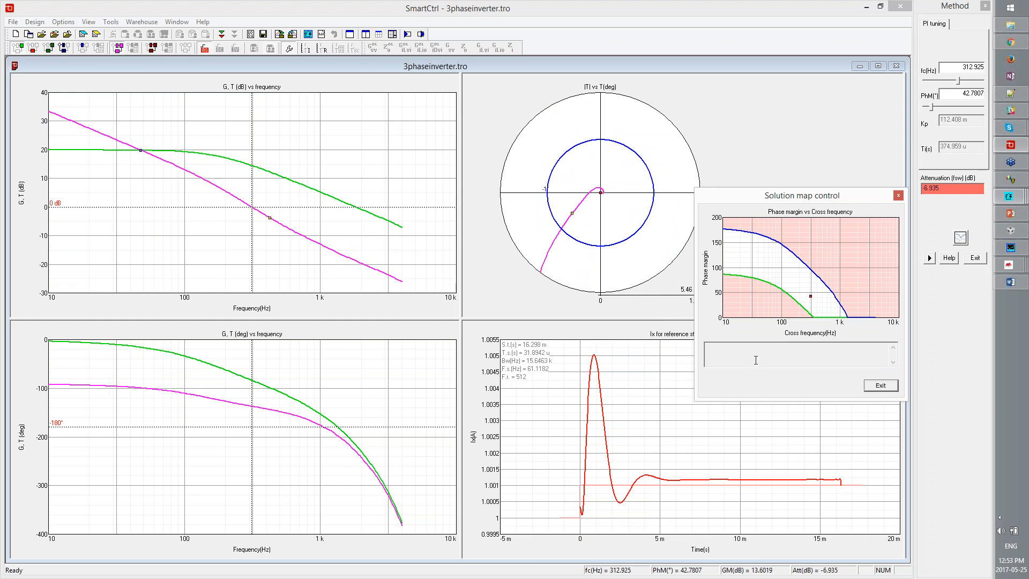
Switch to PSIM and open the parameters of the Id loop's PI controller in the frequency characteristics schematic
left_click(867, 8)
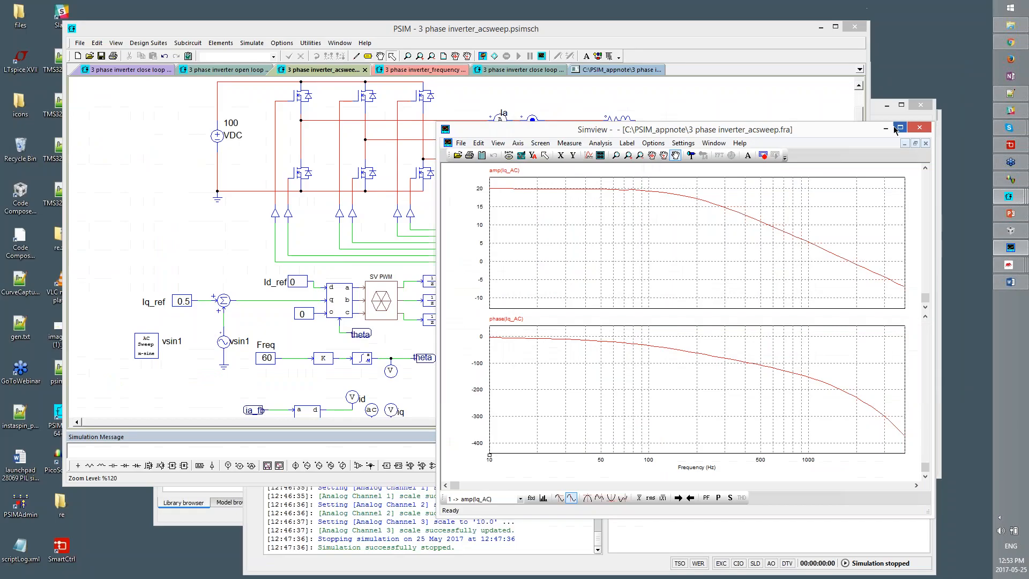
left_click(885, 128)
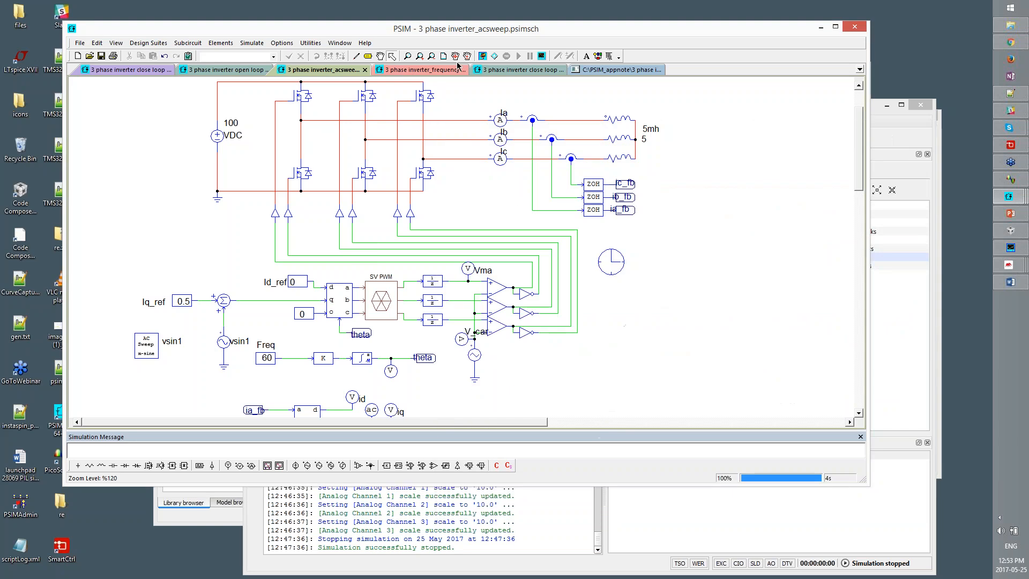
left_click(423, 70)
scroll(674, 369, "down", 10)
left_click(686, 246)
scroll(685, 244, "up", 3)
double_click(255, 207)
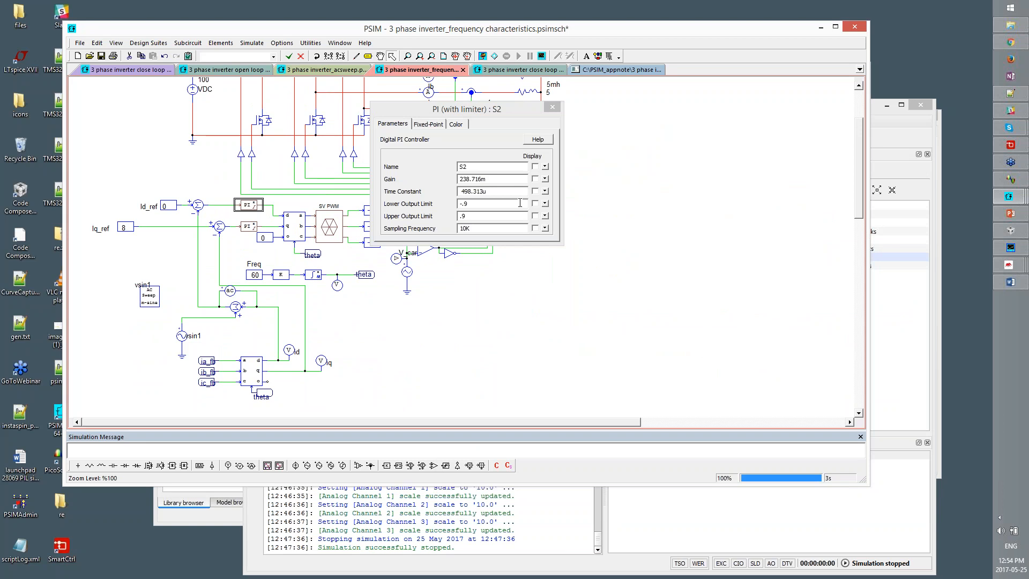
Switch back to SmartCtrl to review the PI tuning's Kp and Ti, moving the Method window clear of the title bar
left_click(1010, 146)
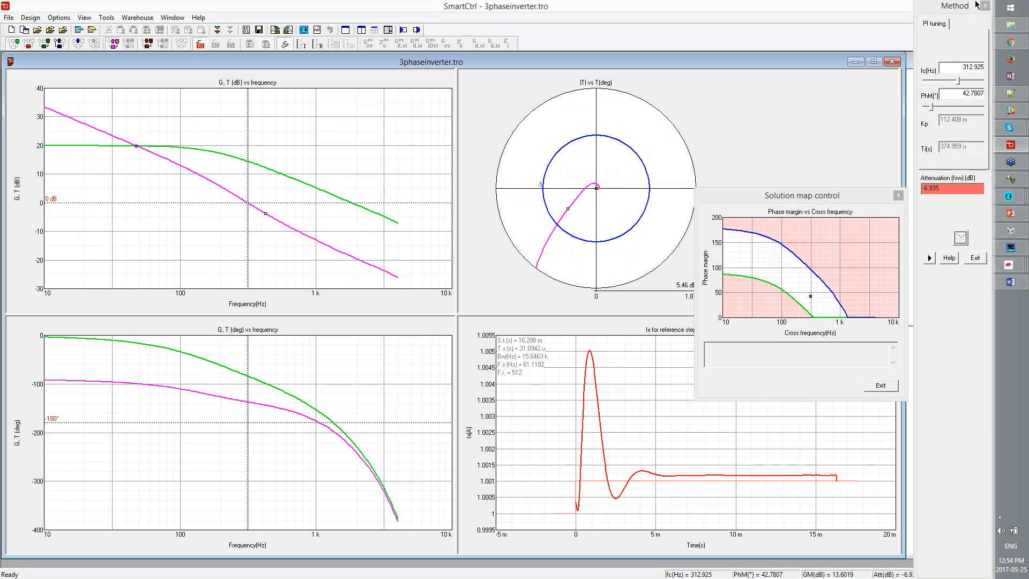
left_click_drag(955, 12, 946, 49)
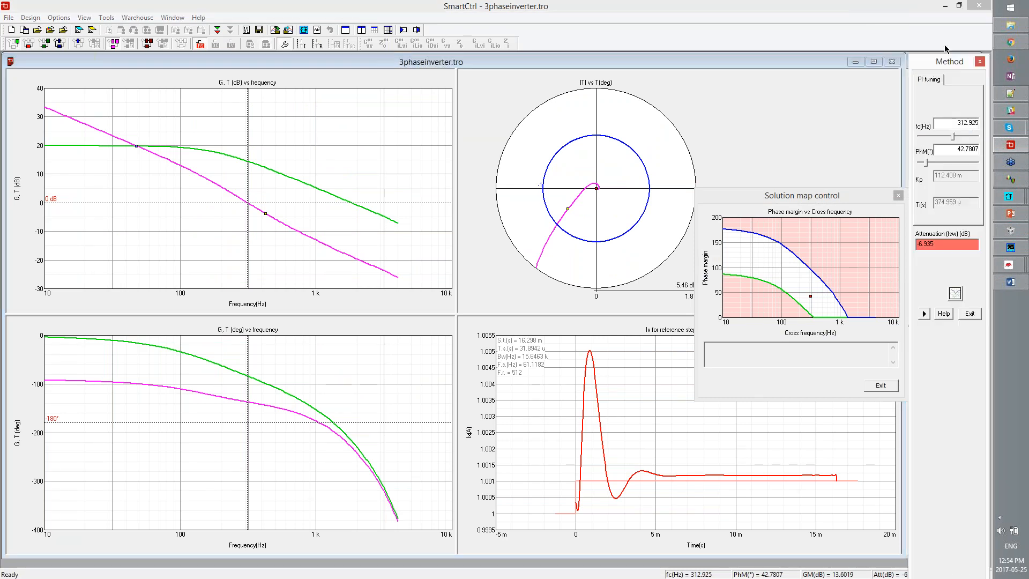
left_click(945, 6)
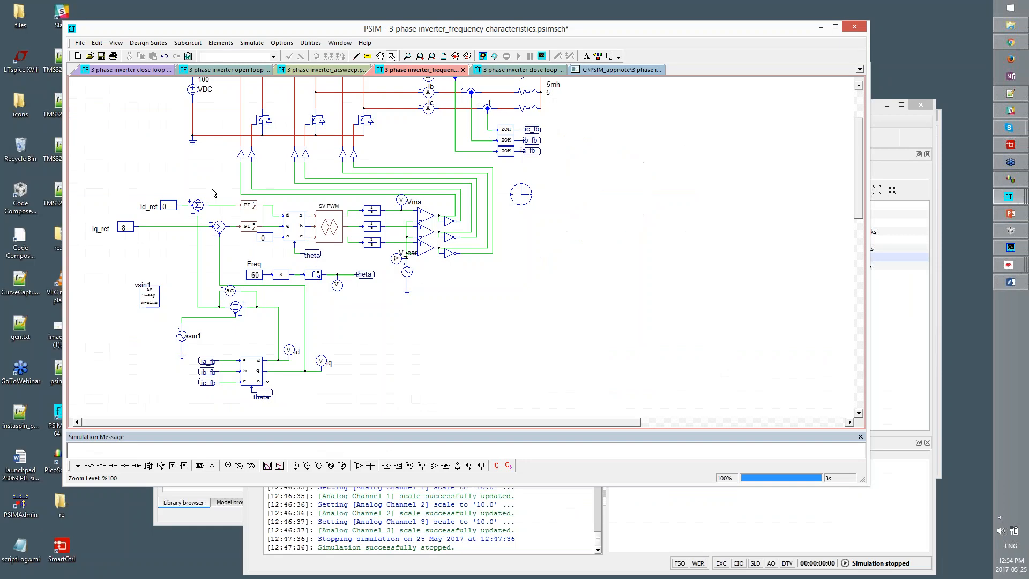
Read the Help description of the Id loop's PI (with limiter) controller, including its transfer function, and close its parameters
double_click(248, 205)
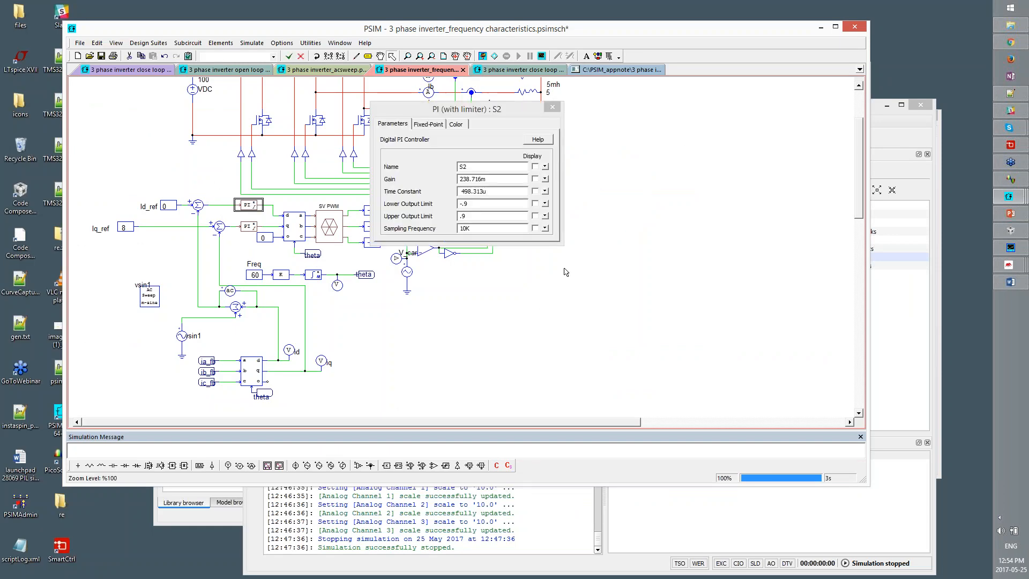
left_click(538, 140)
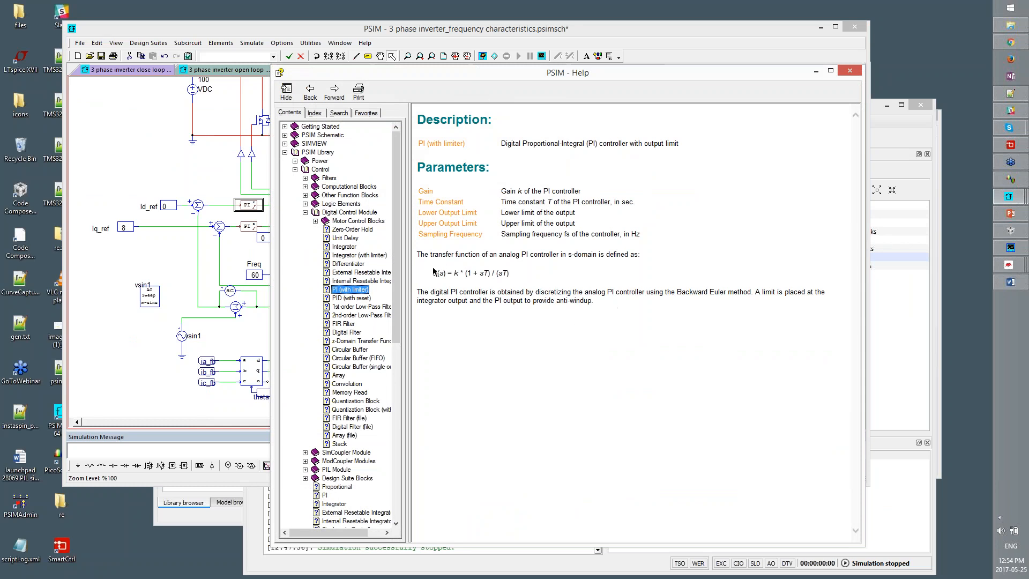
left_click_drag(536, 292, 545, 292)
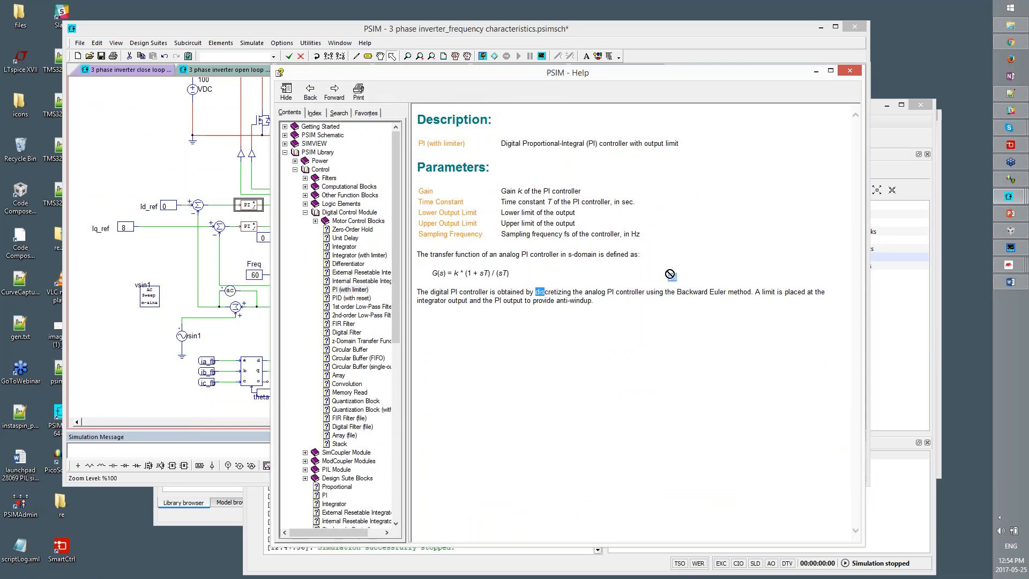
left_click(655, 290)
left_click(854, 72)
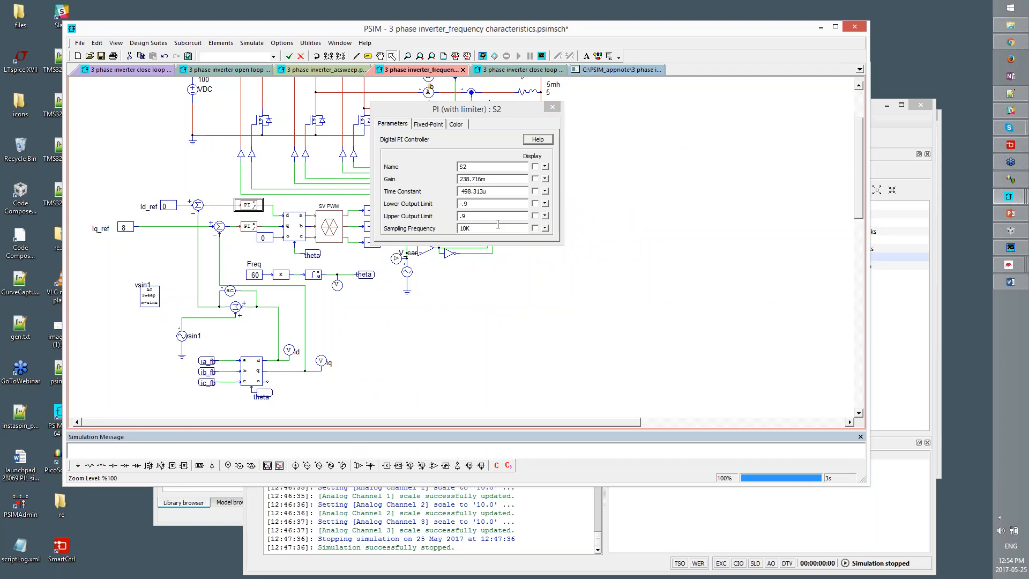
left_click(554, 108)
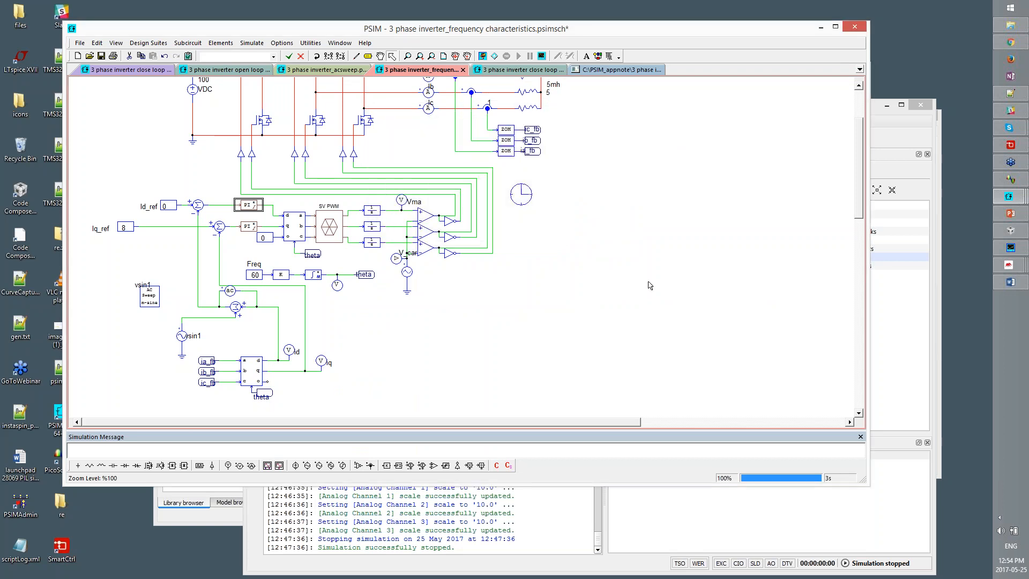
Run the AC sweep simulation of the 3 phase inverter frequency characteristics schematic
scroll(461, 175, "up", 1)
scroll(180, 322, "down", 1)
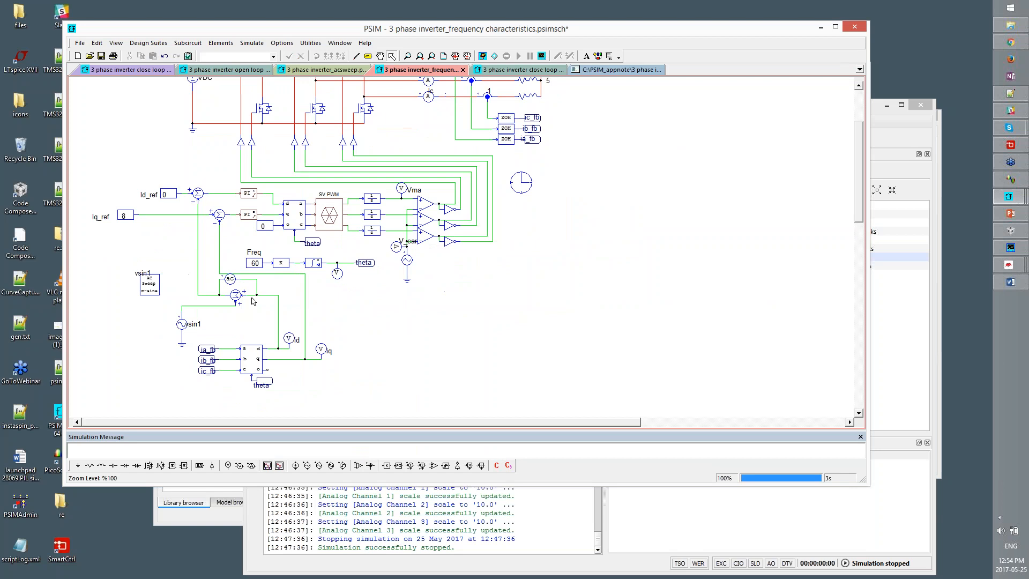
left_click(482, 56)
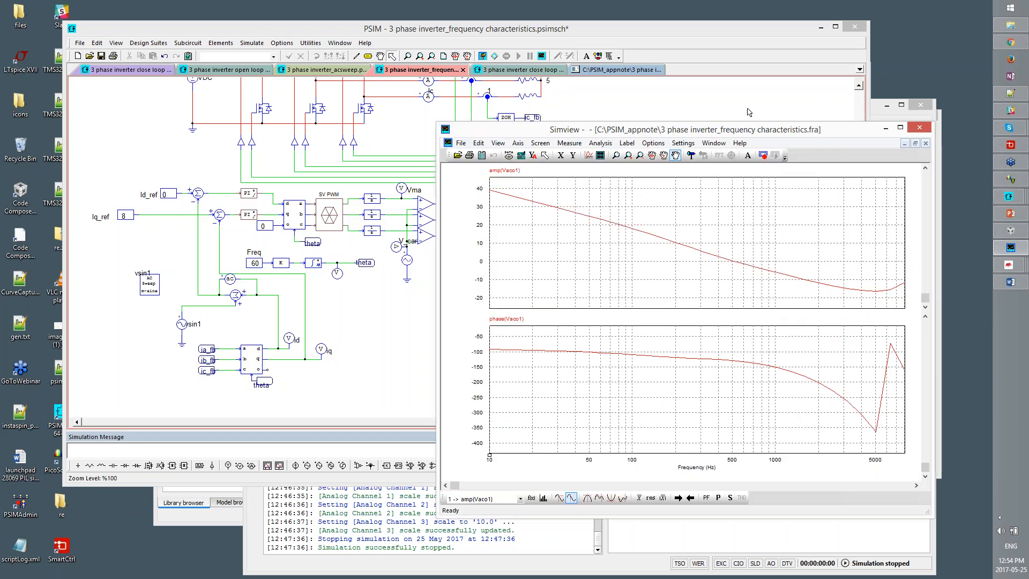
Measure the loop's frequency, gain and phase near the 0 dB crossover on the Vaco1 plots and close the results
left_click(569, 144)
left_click(578, 161)
left_click(760, 283)
left_click_drag(811, 378, 574, 377)
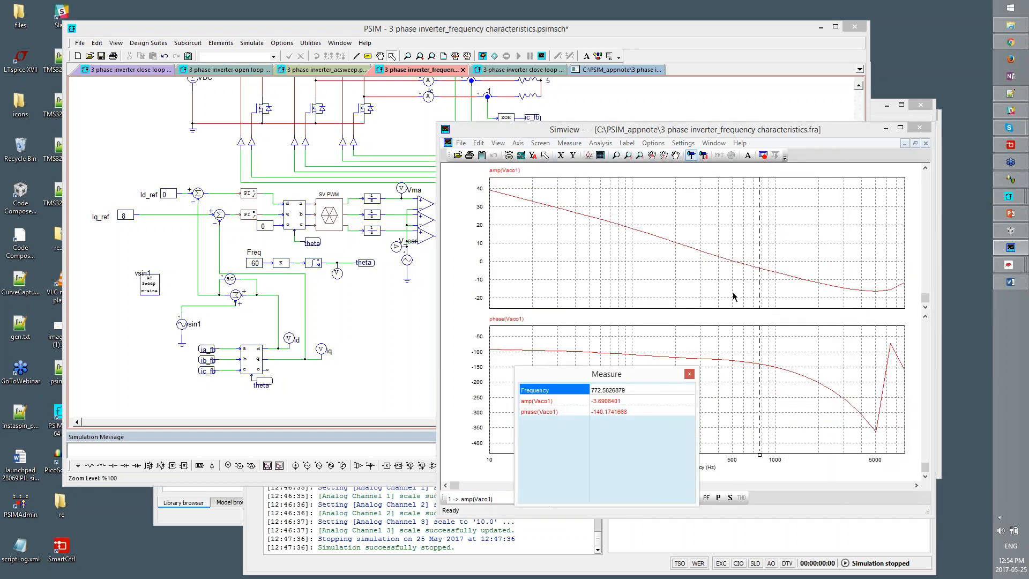
left_click(733, 263)
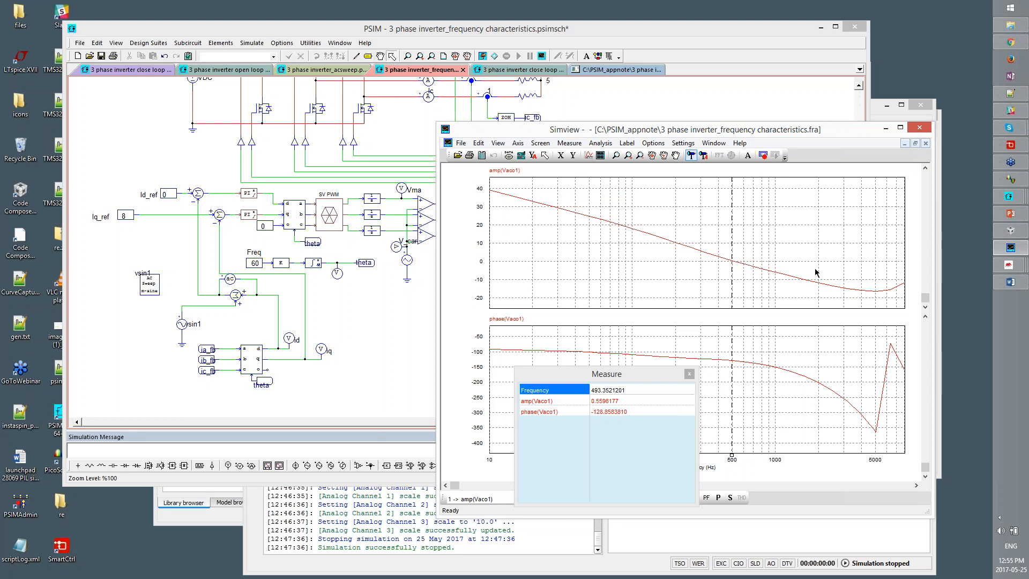
left_click_drag(636, 380, 498, 397)
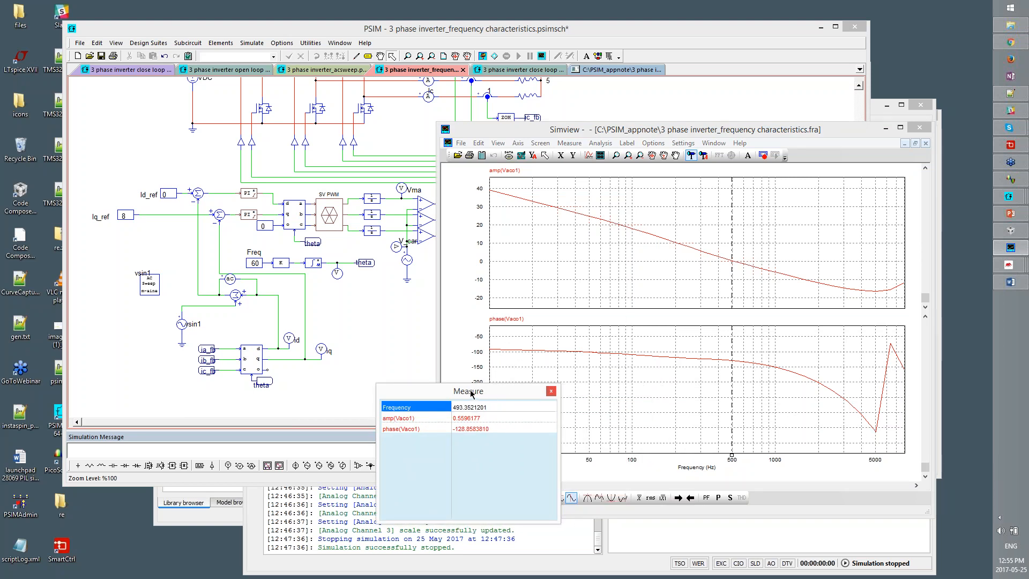
left_click_drag(471, 393, 361, 382)
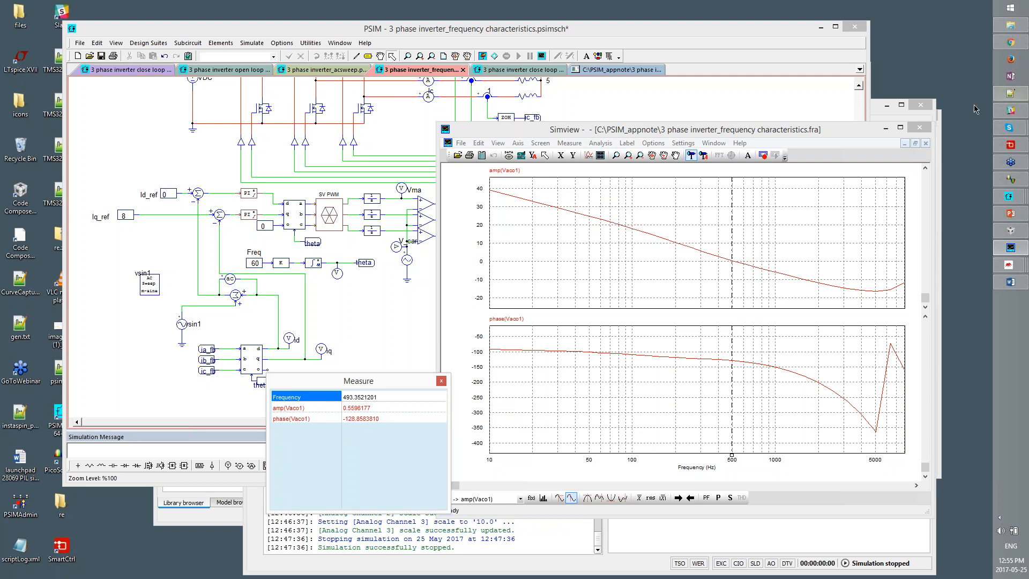
left_click(920, 127)
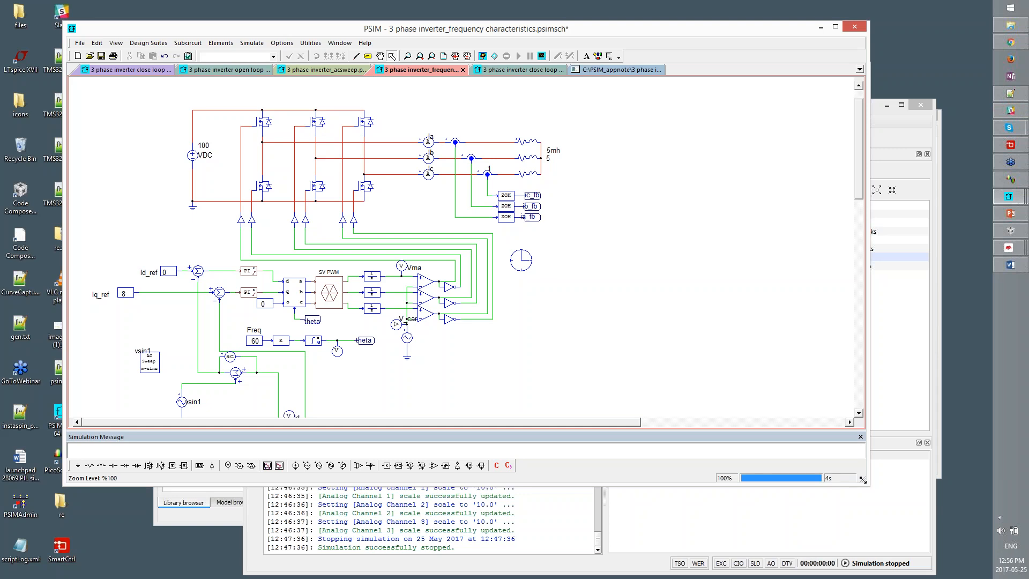
Enlarge the PSIM window and review the A/D converter ADC1's parameters in the open loop code generation schematic
left_click_drag(862, 479, 917, 539)
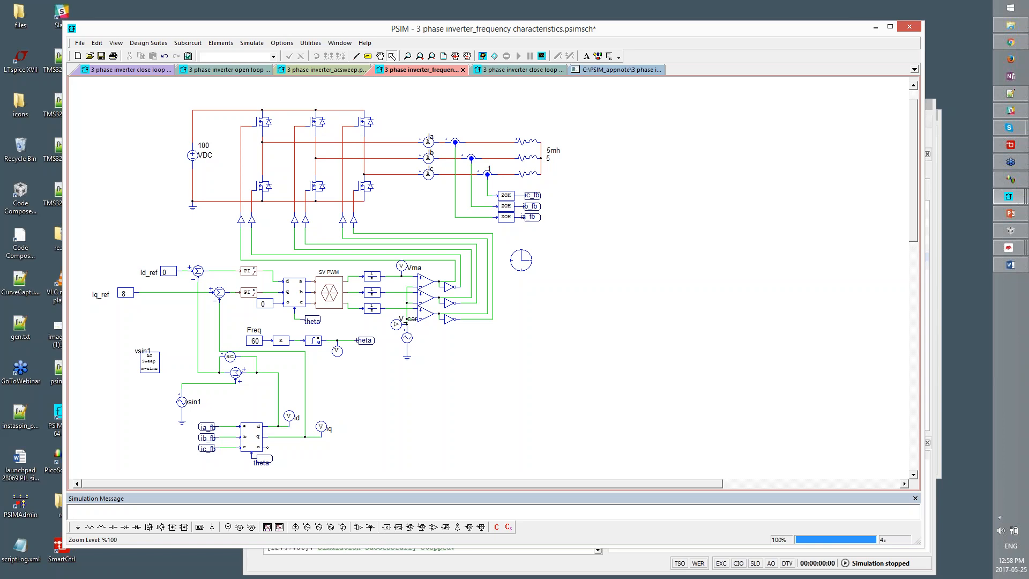
scroll(562, 350, "down", 1)
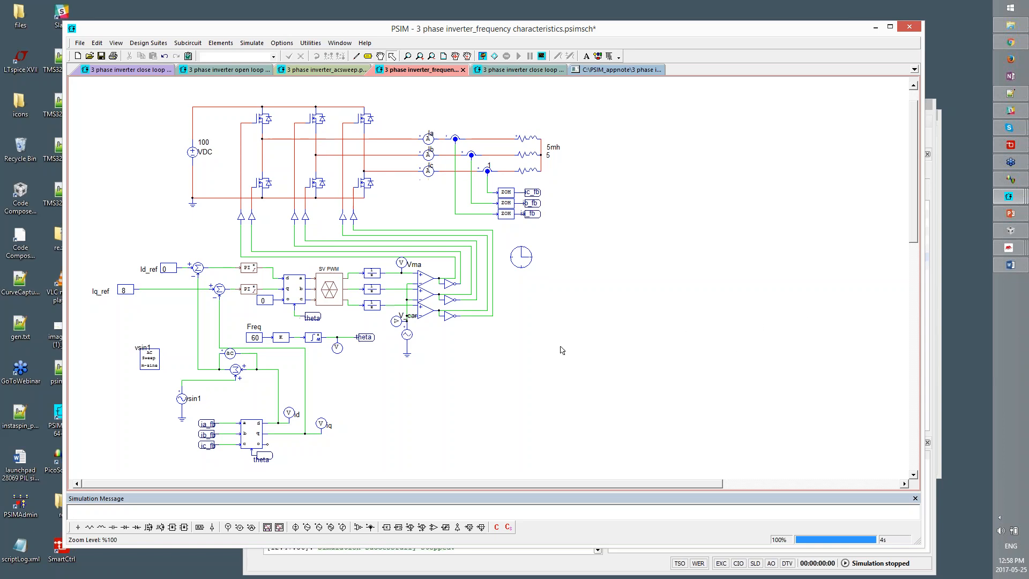
left_click(233, 70)
double_click(314, 294)
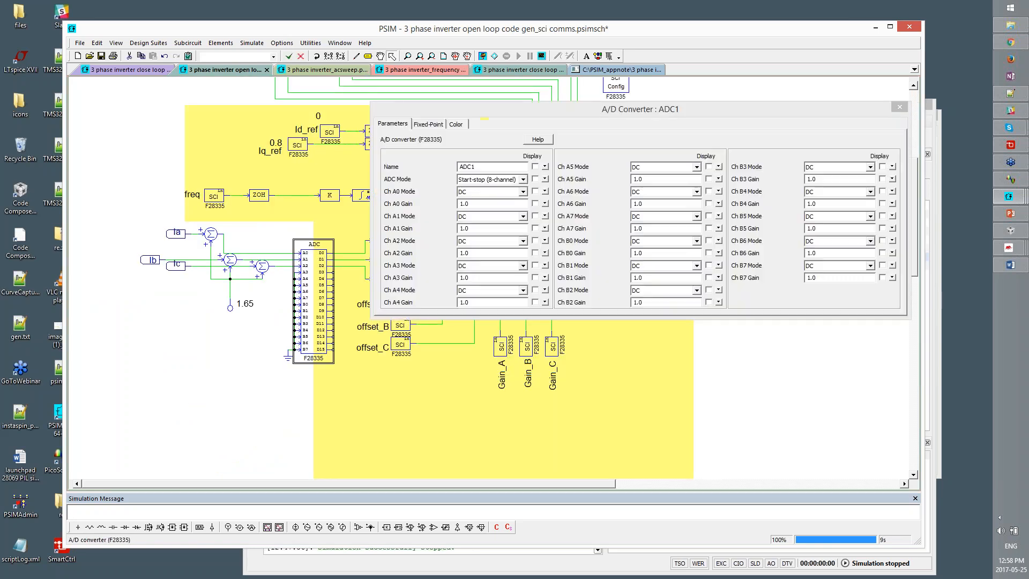
left_click(899, 107)
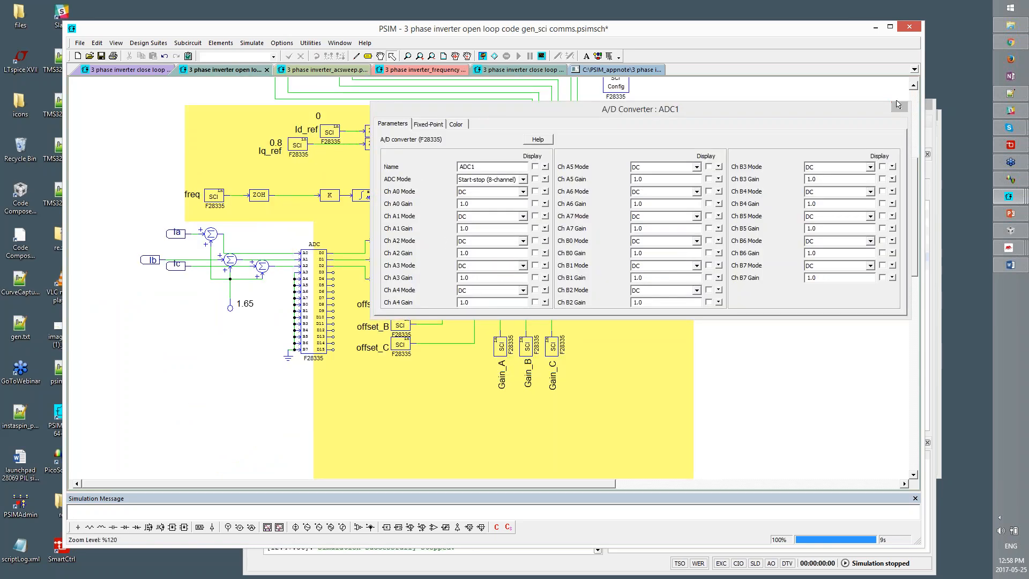
left_click(899, 107)
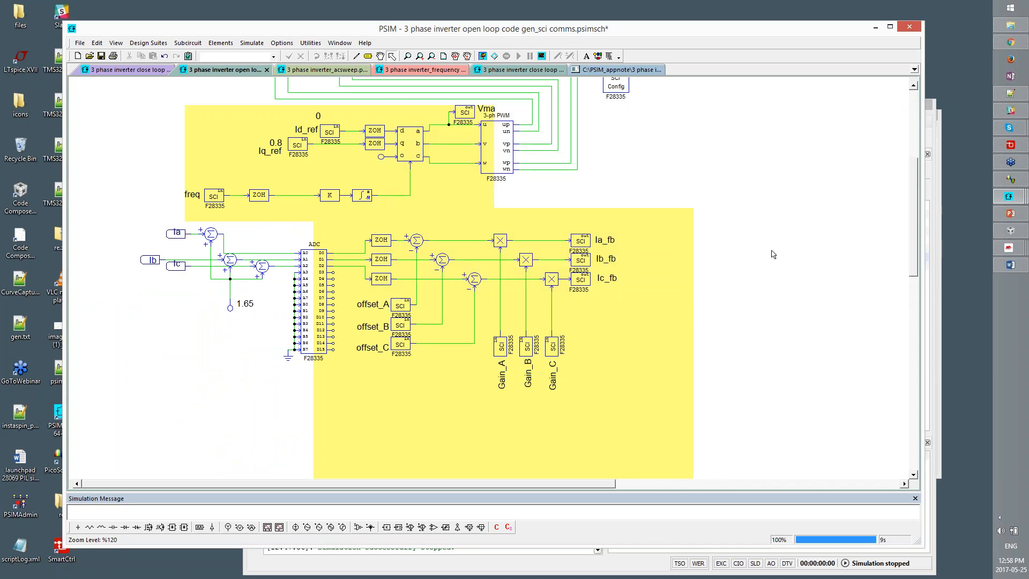
Place a Hardware Configuration block for the F2833x target beside the SCI Config block
scroll(772, 251, "up", 3)
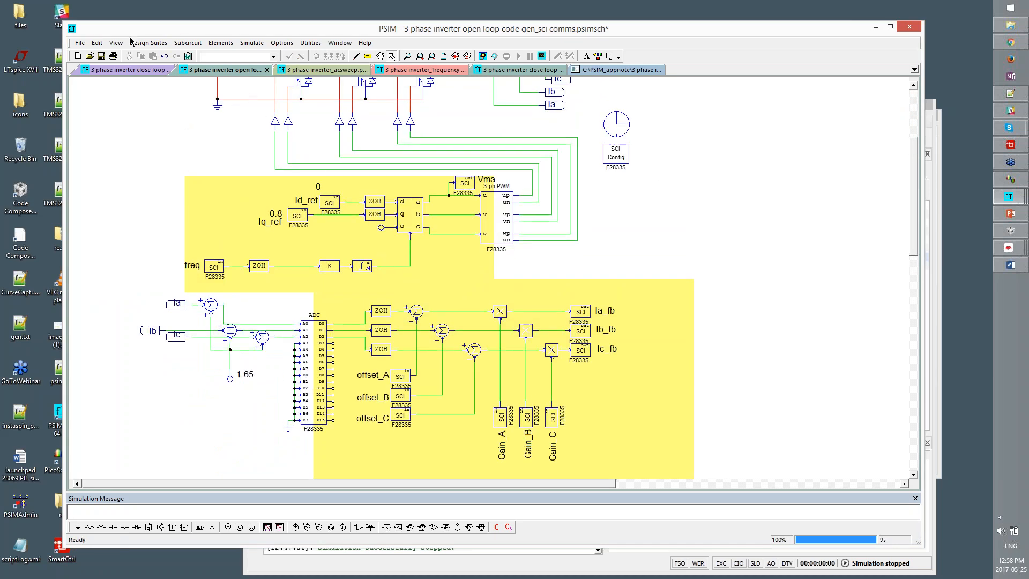
left_click(182, 46)
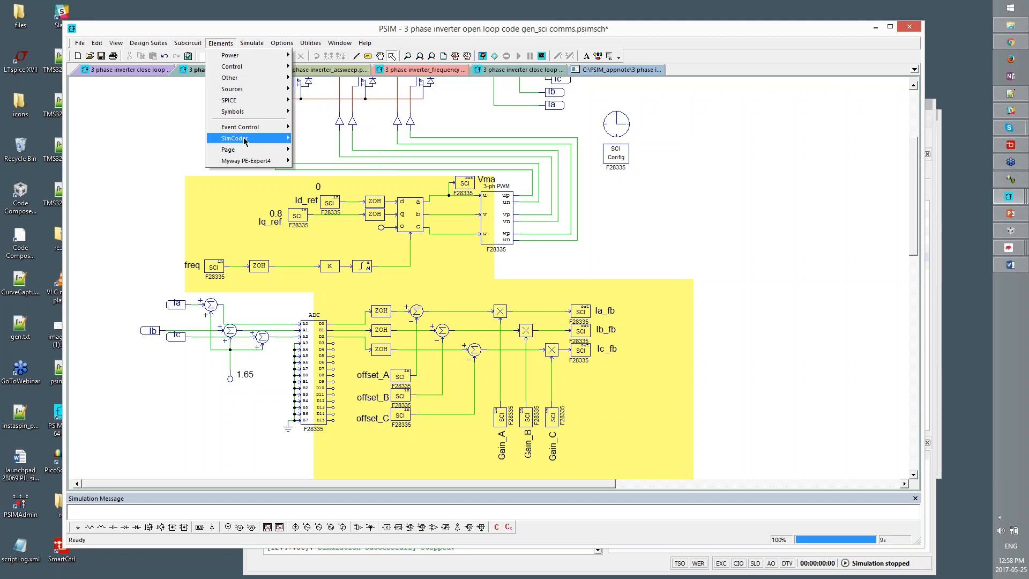
mouse_move(245, 141)
mouse_move(340, 142)
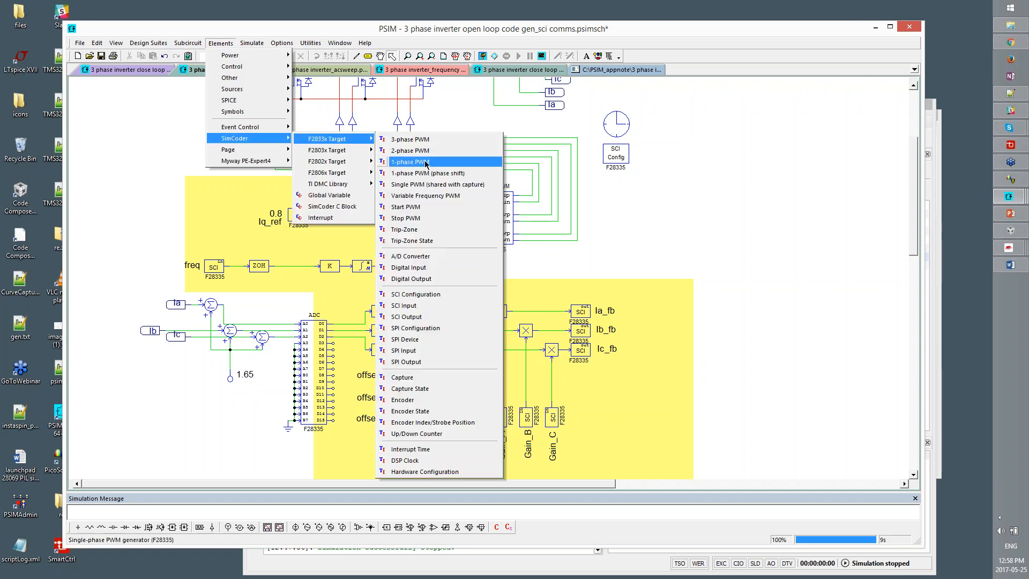
left_click(424, 471)
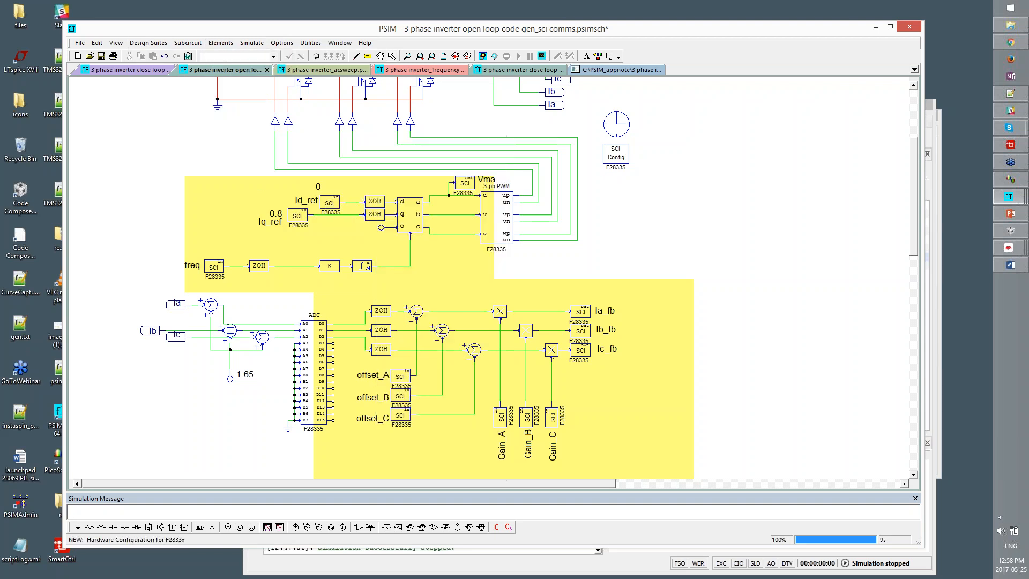
left_click(660, 158)
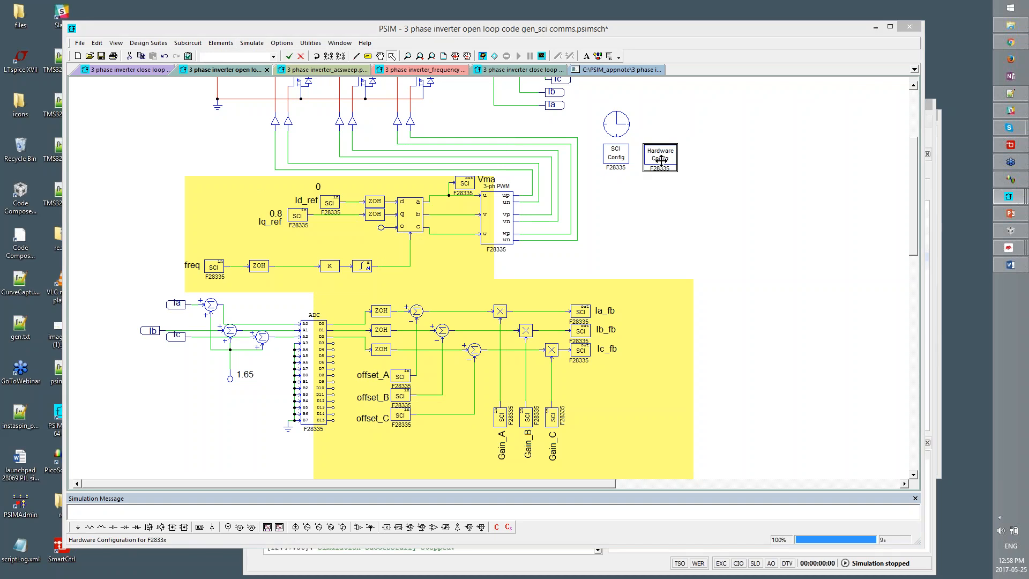
Examine the GPIO function options in the F2833x Hardware Configuration block's parameters
double_click(661, 158)
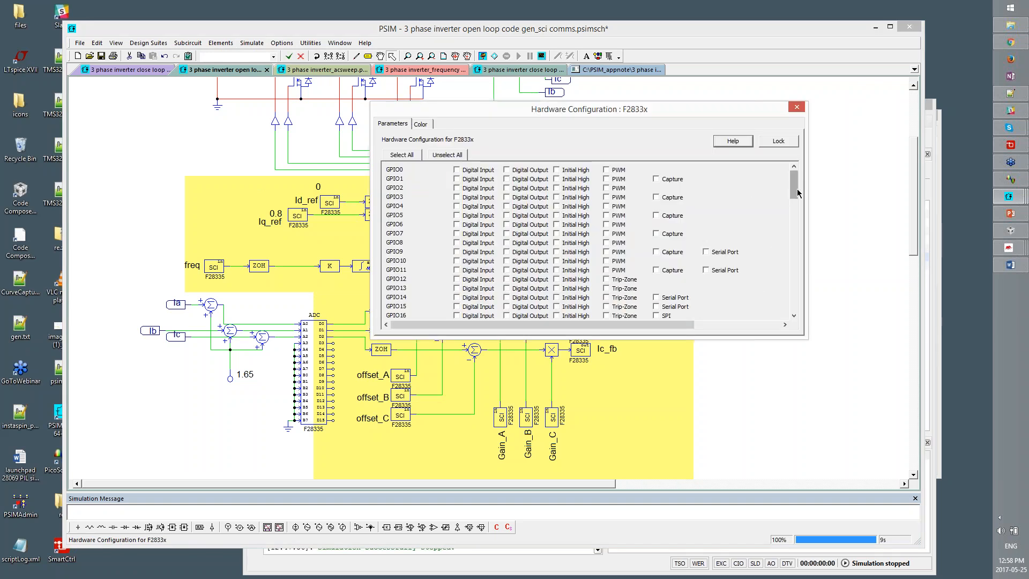
mouse_move(794, 193)
left_mouse_down()
mouse_move(785, 244)
mouse_move(780, 197)
left_mouse_up()
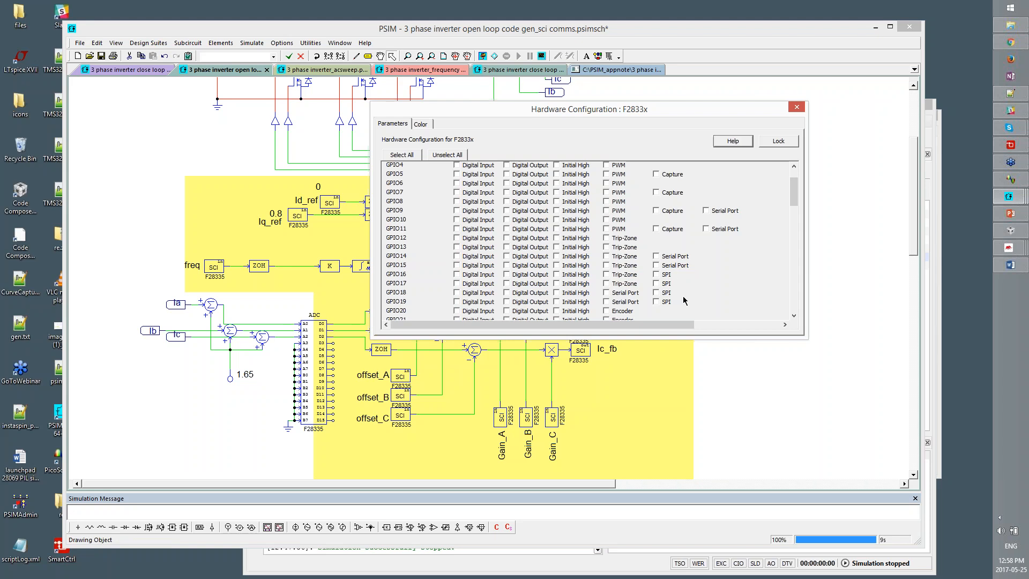
left_click_drag(794, 191, 765, 294)
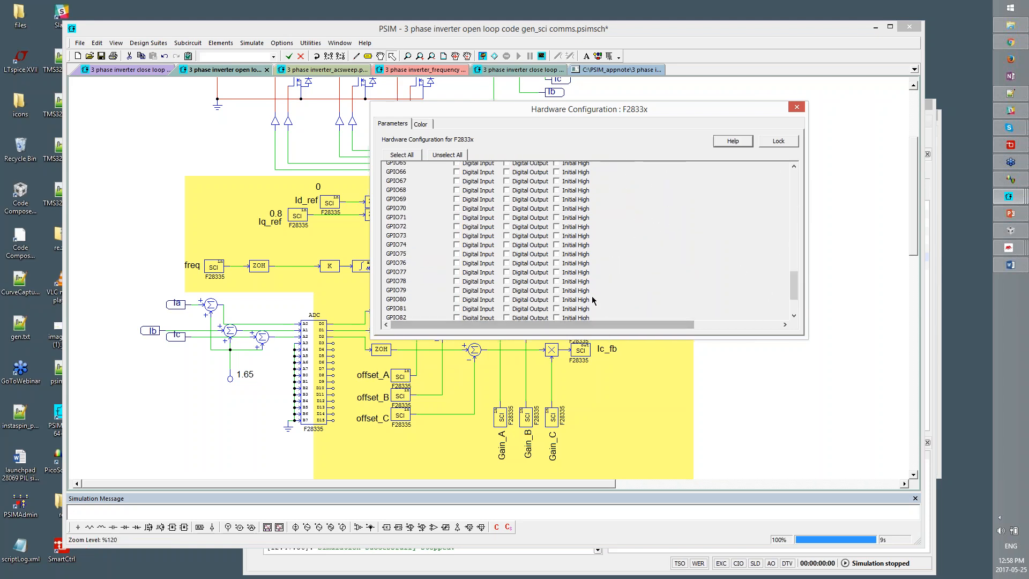
Finish reviewing the F2833x GPIO options, close them, and delete the Hardware Configuration block beside SCI Config
left_click_drag(799, 289, 787, 201)
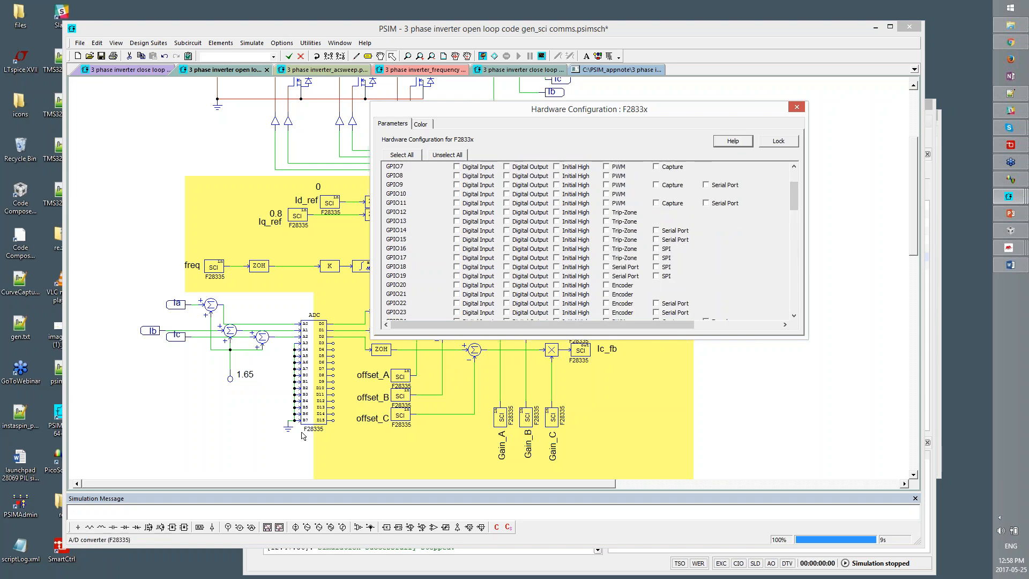
left_click_drag(794, 196, 793, 185)
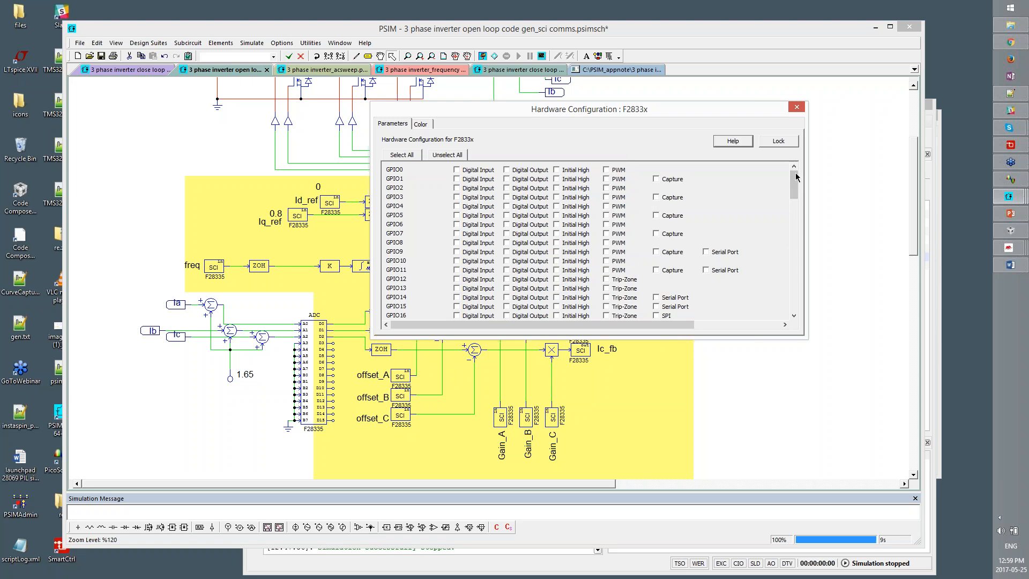
left_click_drag(795, 172, 780, 215)
left_click(796, 107)
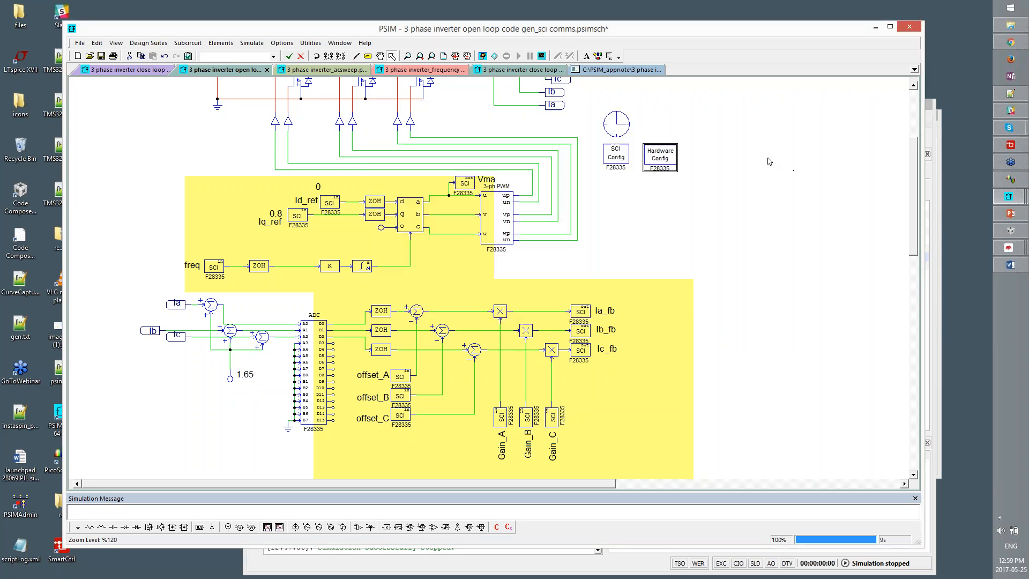
key("Delete")
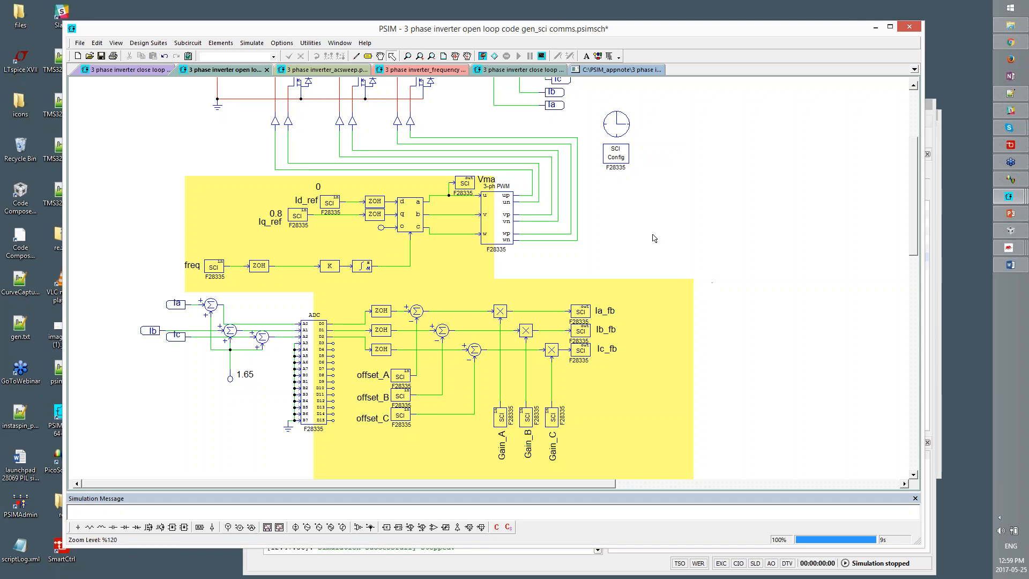
Switch to the 3 phase inverter close loop code schematic
left_click(639, 73)
left_click(660, 70)
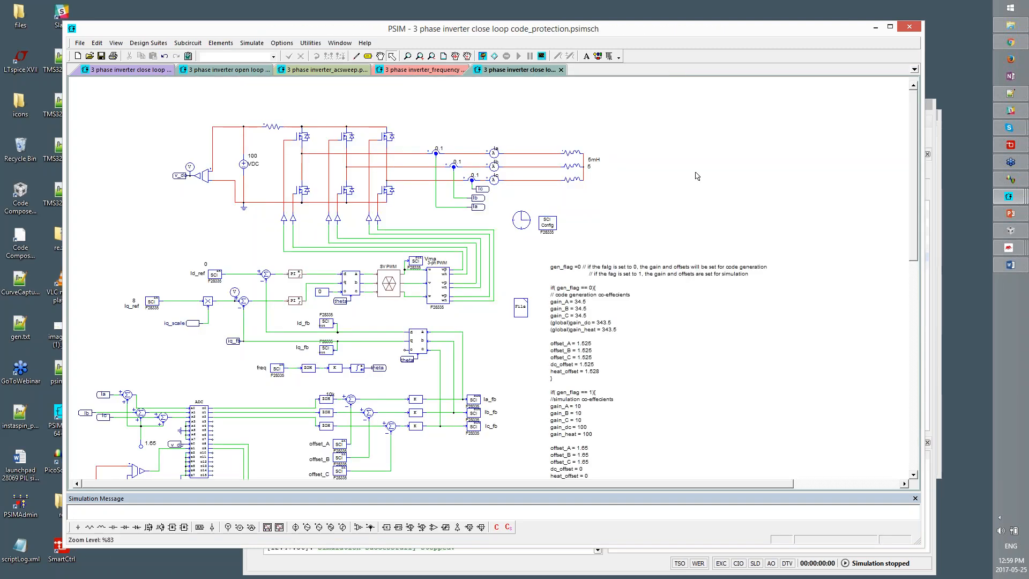
left_click(423, 70)
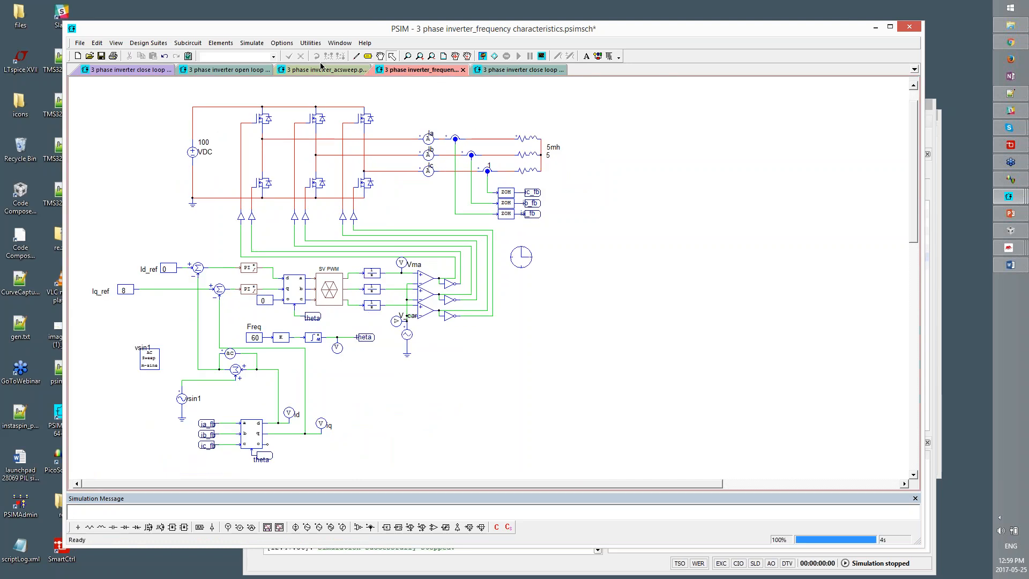
left_click(237, 73)
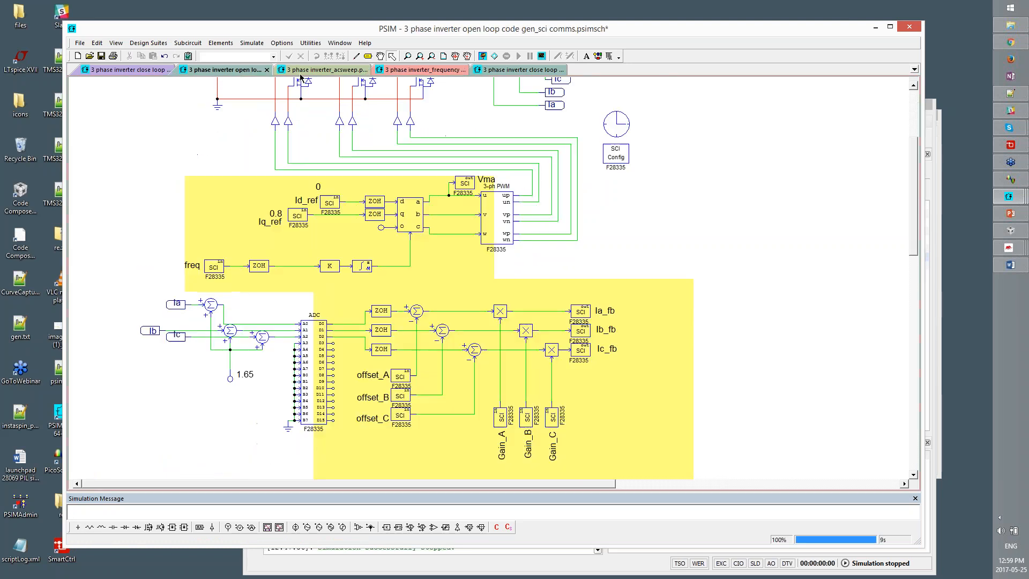
left_click(146, 70)
scroll(460, 355, "down", 1)
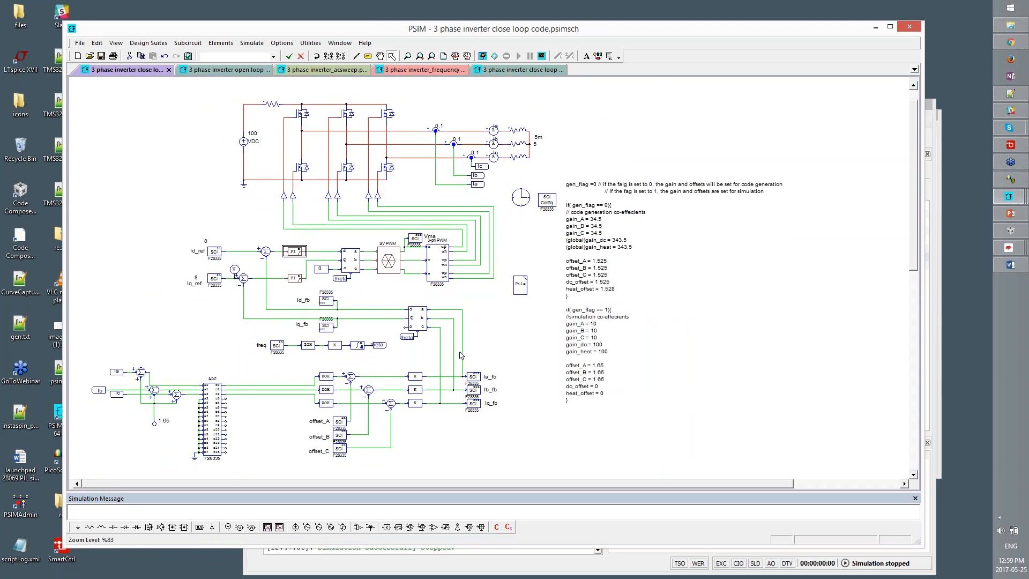
key("Delete")
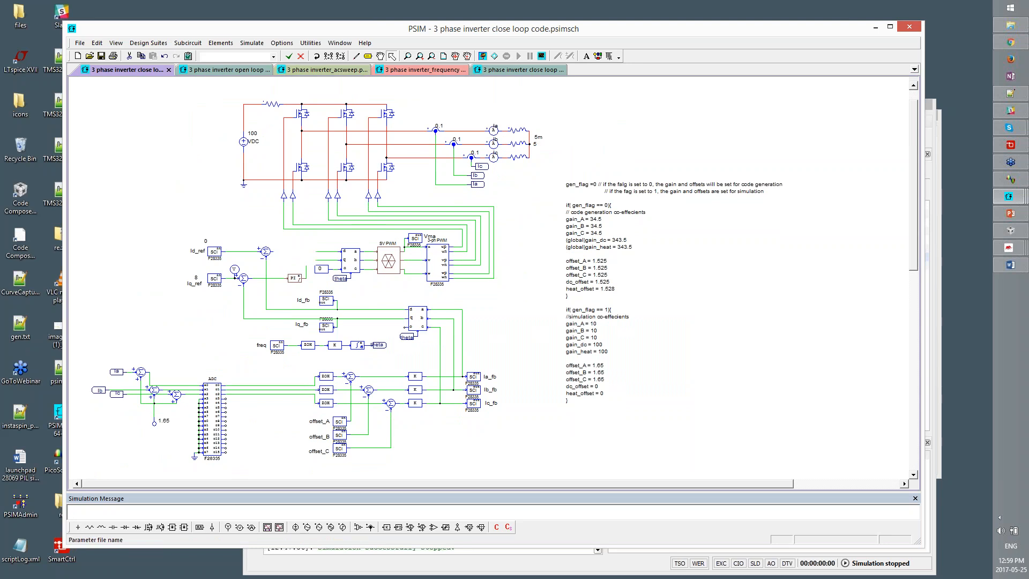
Open the schematic's parameter file closed_loop_params.txt and examine the code generation and simulation coefficient blocks
double_click(520, 285)
mouse_move(347, 155)
left_mouse_down()
mouse_move(350, 250)
mouse_move(345, 161)
left_mouse_up()
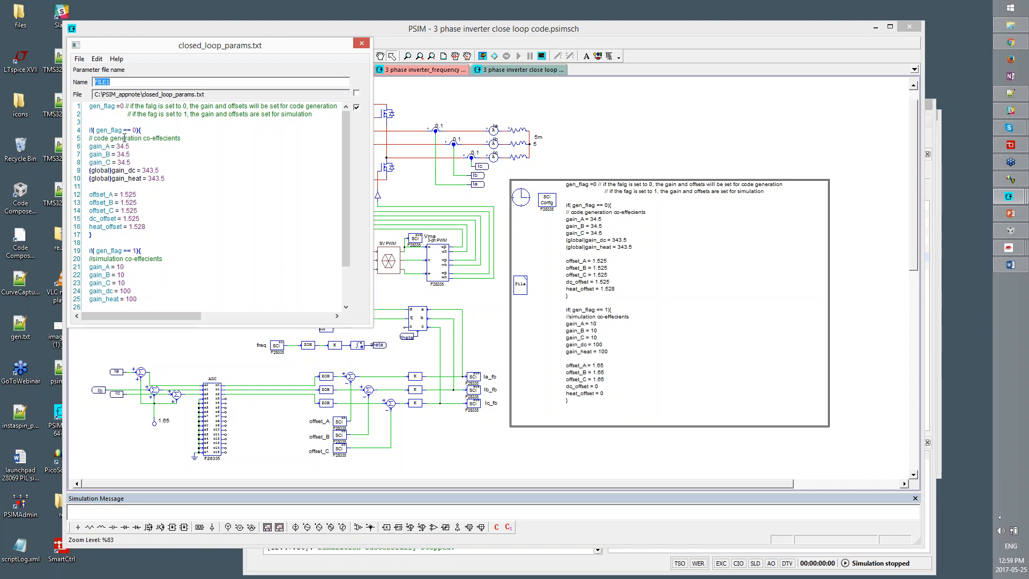
left_click_drag(200, 231, 99, 123)
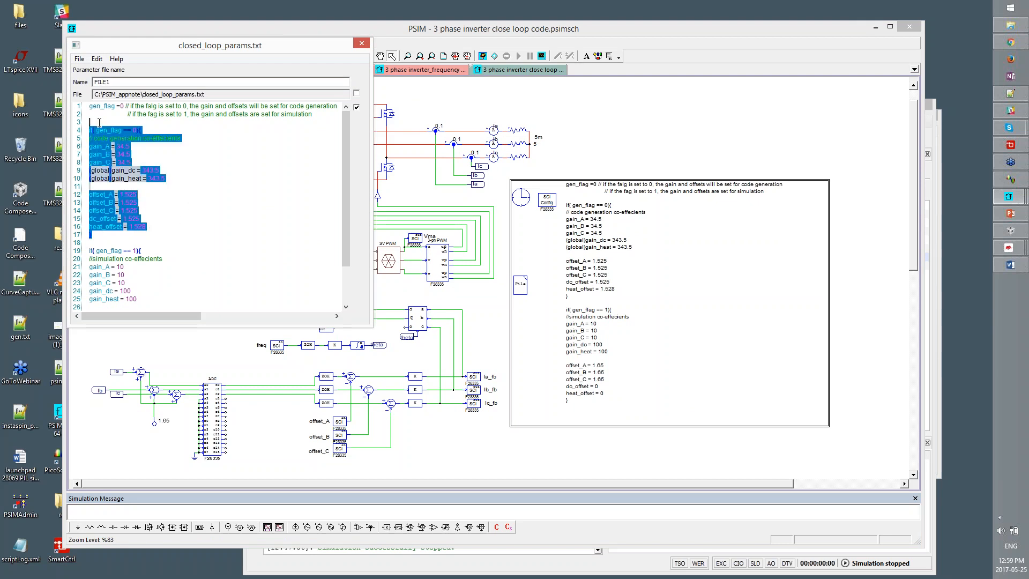
left_click(211, 202)
left_click_drag(153, 227, 90, 132)
left_click(89, 133)
scroll(90, 118, "down", 3)
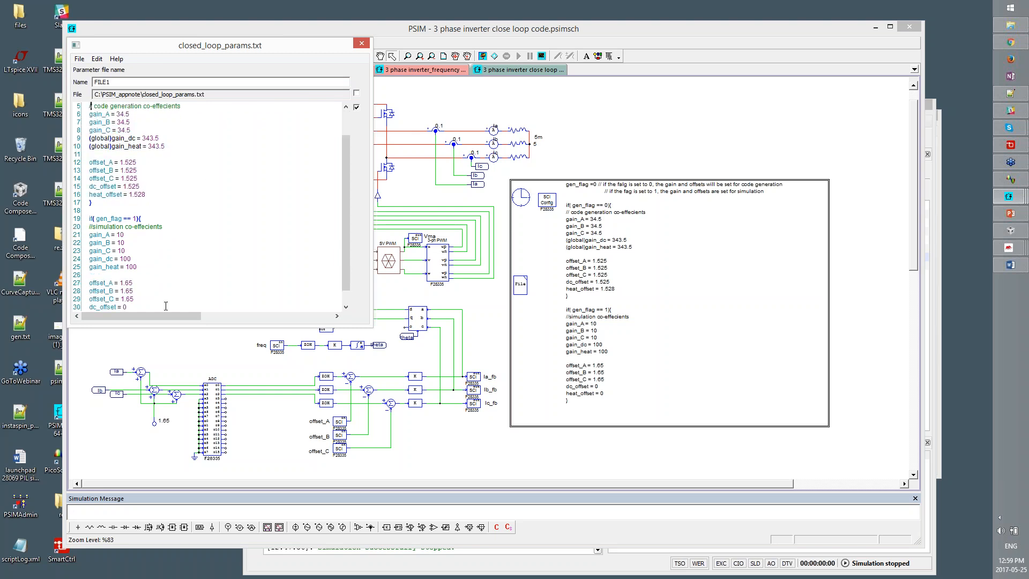
left_click_drag(133, 283, 91, 194)
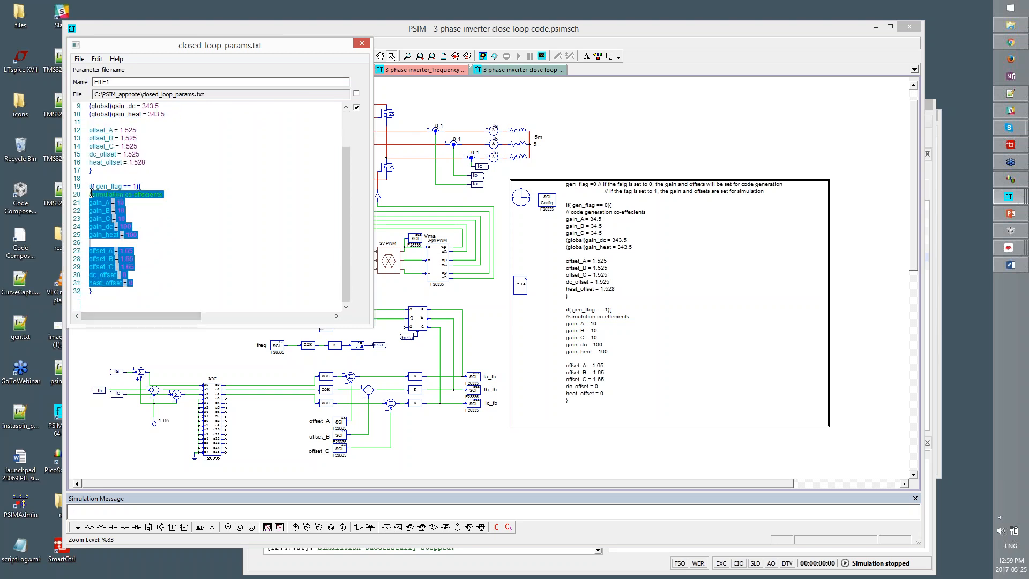
left_click(91, 194)
Set gen_flag to 1 in closed_loop_params.txt and check the parameters of PI controller S2 in the Id loop
scroll(223, 222, "up", 3)
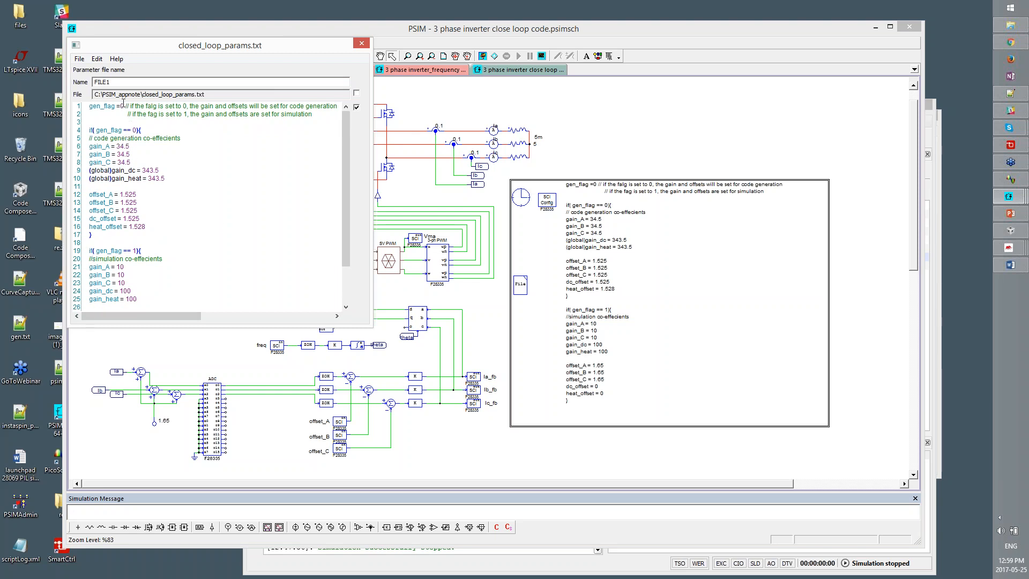
key("BackSpace")
type("1")
left_click(361, 43)
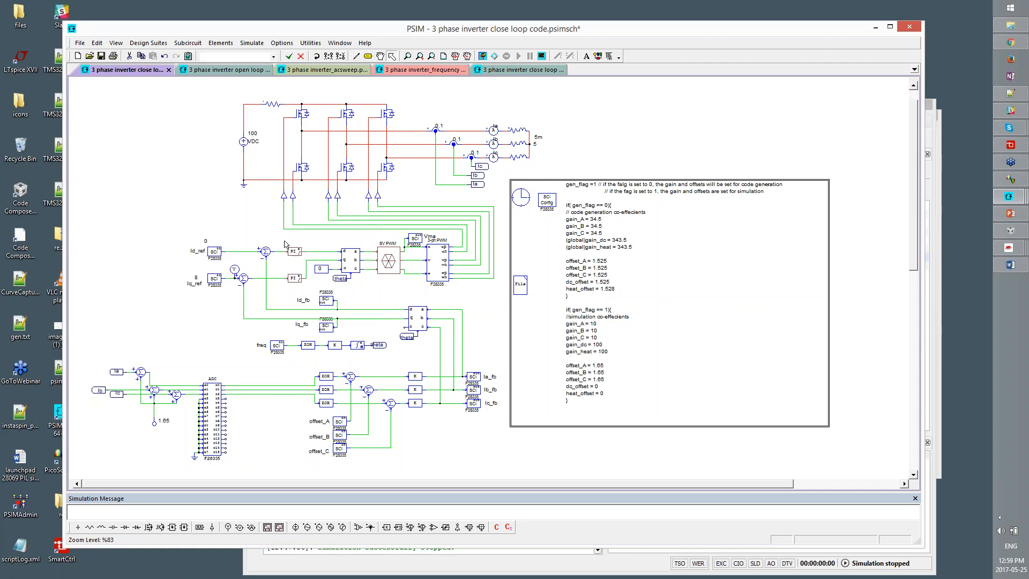
double_click(293, 250)
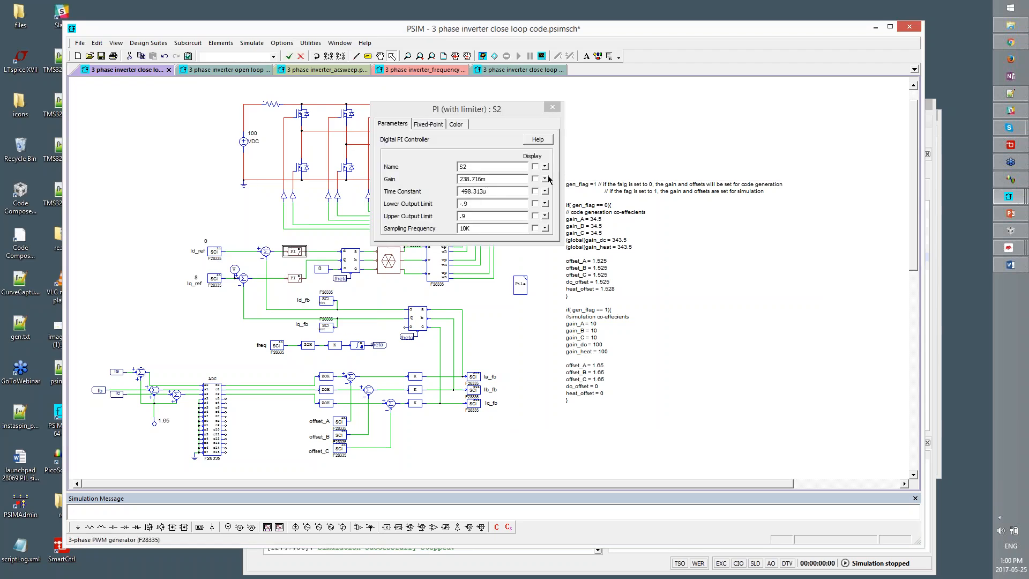
left_click(552, 106)
Run the closed loop simulation and show current Ia in a runtime scope placed beside the circuit
left_click(483, 55)
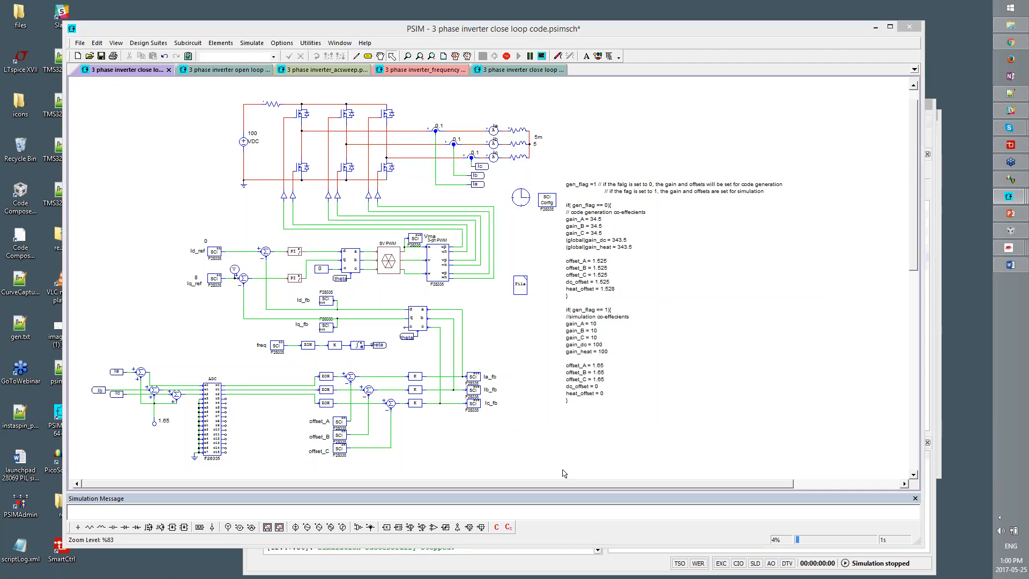
right_click(495, 132)
left_click(536, 234)
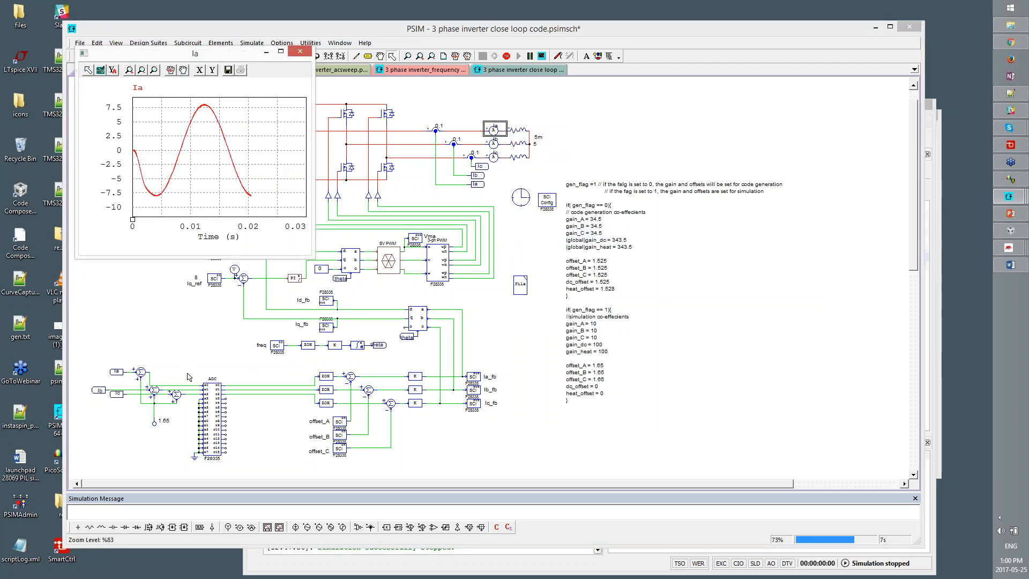
left_click_drag(239, 48, 817, 149)
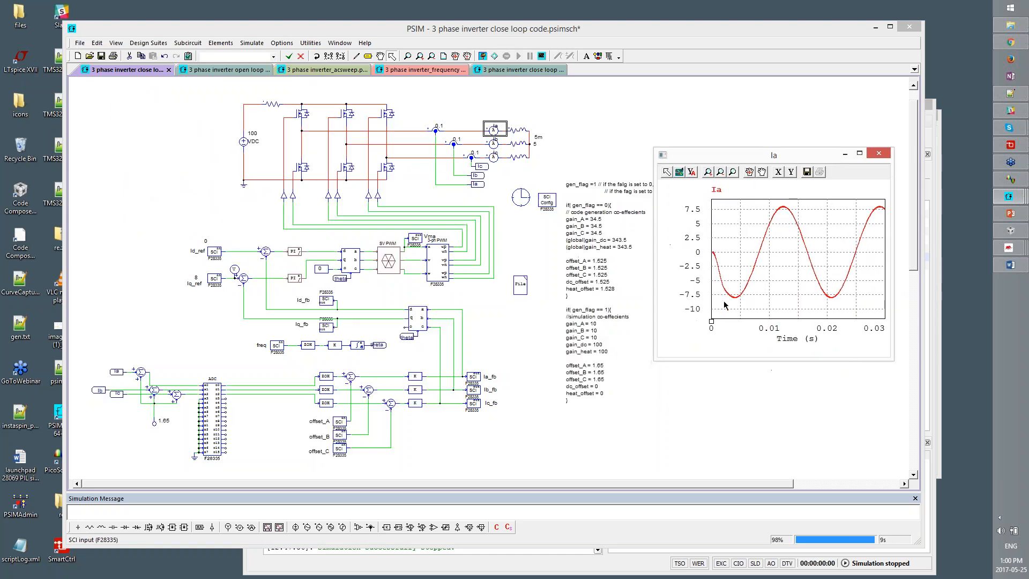
Draw three filled yellow rectangles covering the ADC feedback section, the PI control section and the dq transform area between them
left_click(98, 43)
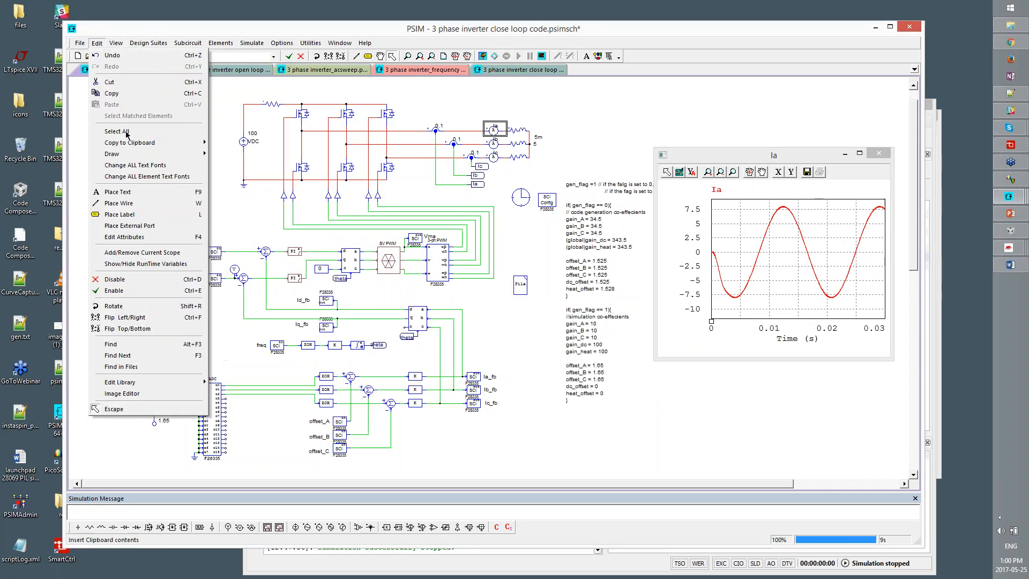
mouse_move(136, 155)
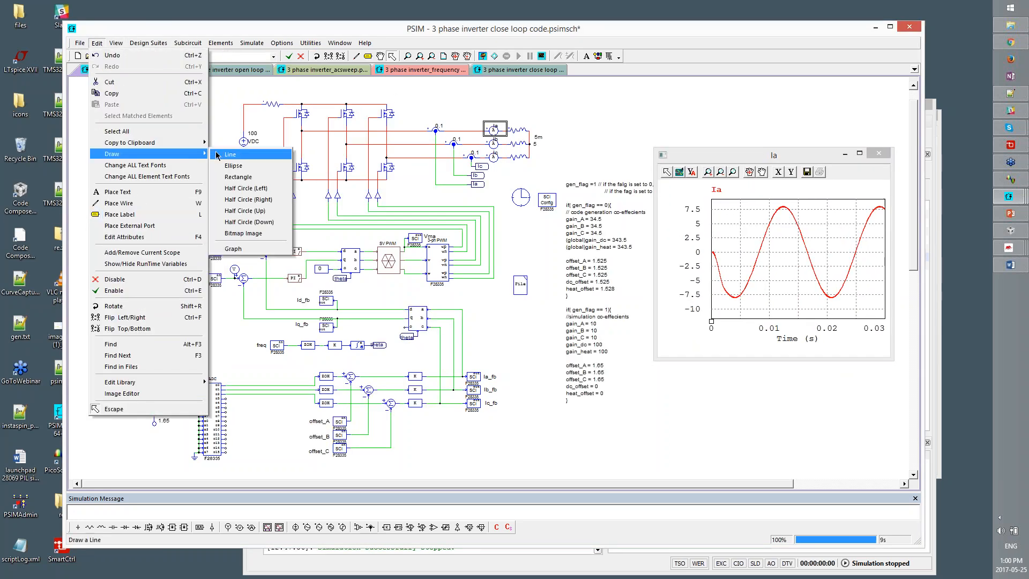
left_click(256, 178)
left_click_drag(203, 347, 503, 478)
left_click_drag(175, 227, 445, 337)
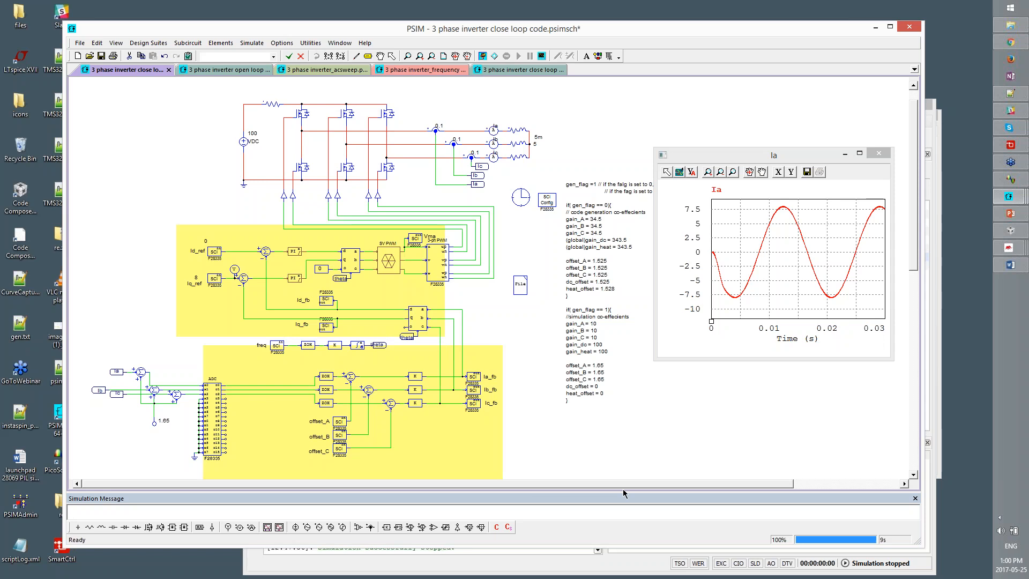
left_click_drag(485, 294, 248, 363)
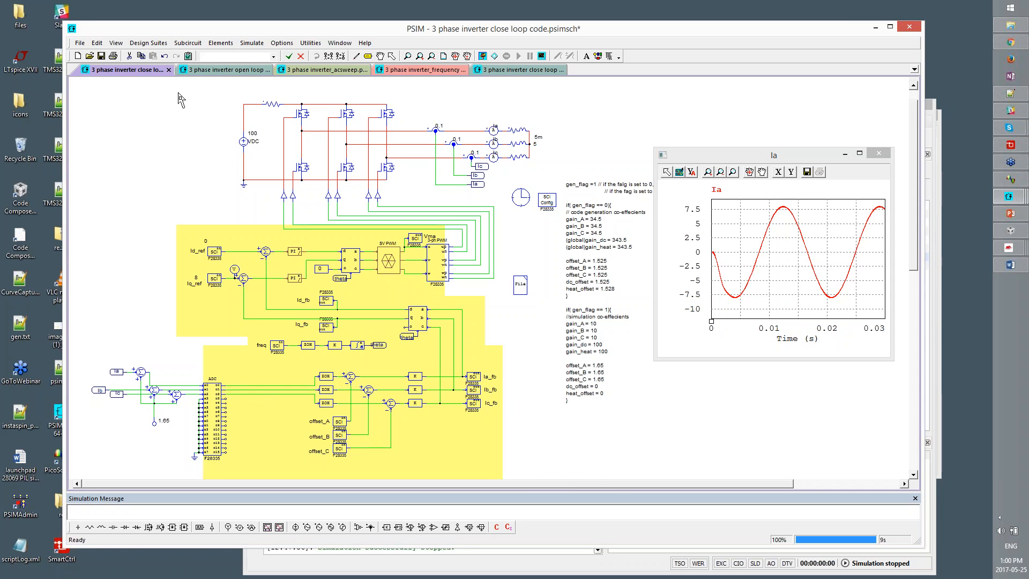
left_click(392, 56)
scroll(207, 341, "down", 6)
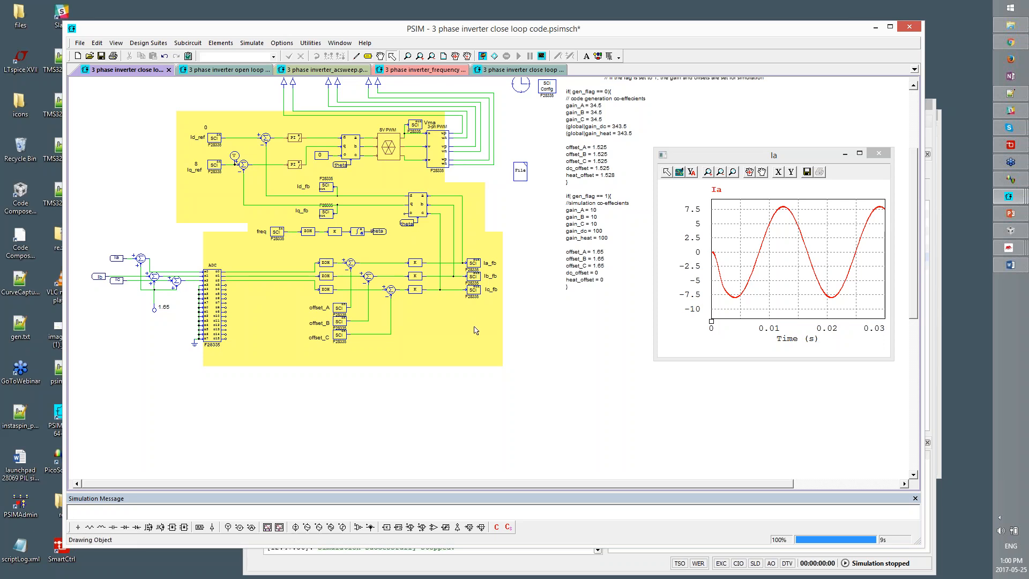
left_click_drag(183, 234, 214, 351)
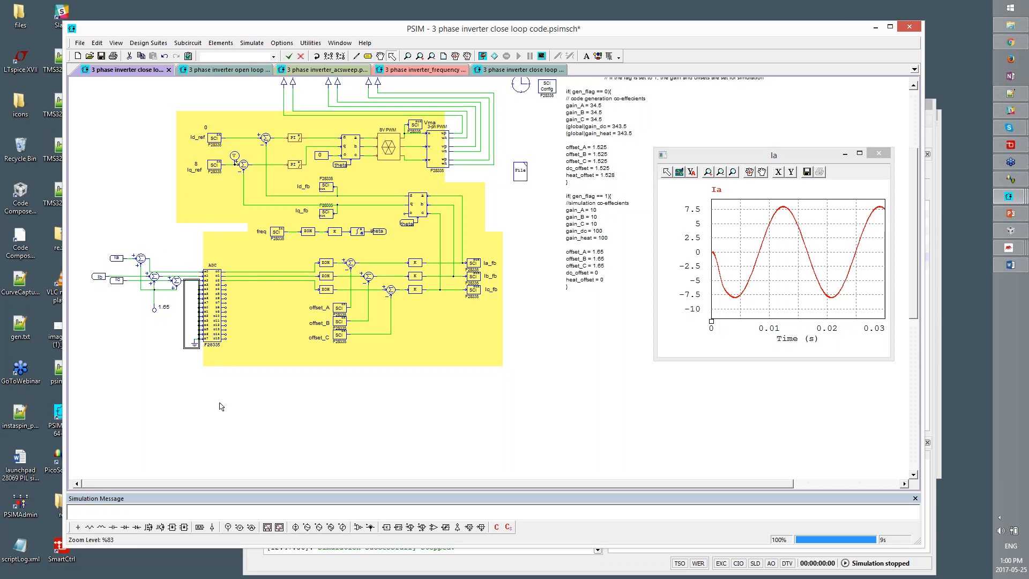
left_click_drag(553, 357, 550, 468)
left_click_drag(435, 279, 522, 224)
left_click(574, 454)
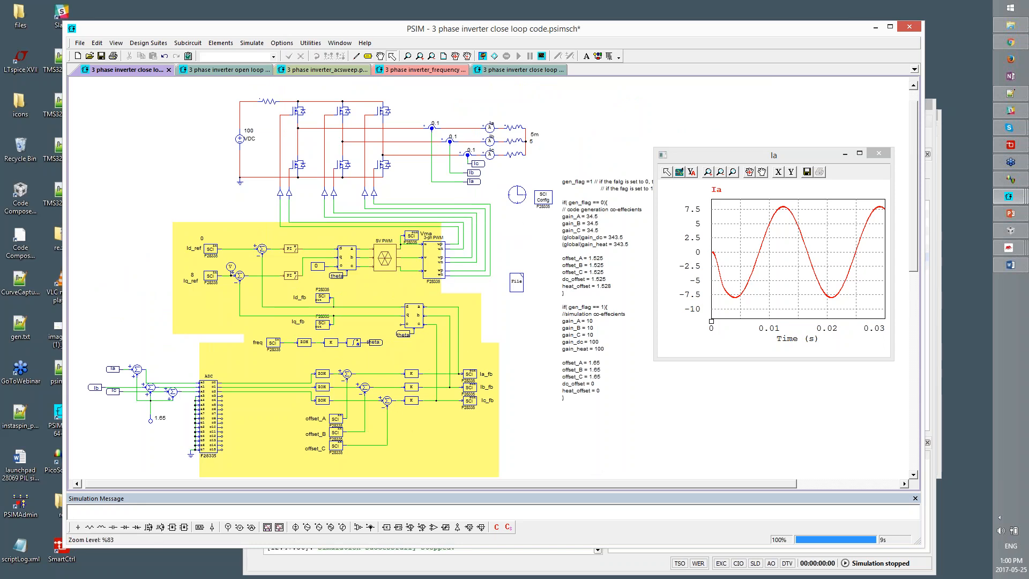
Open the simulation results in Simview and plot the phase currents Ia, Ib and Ic
left_click(541, 56)
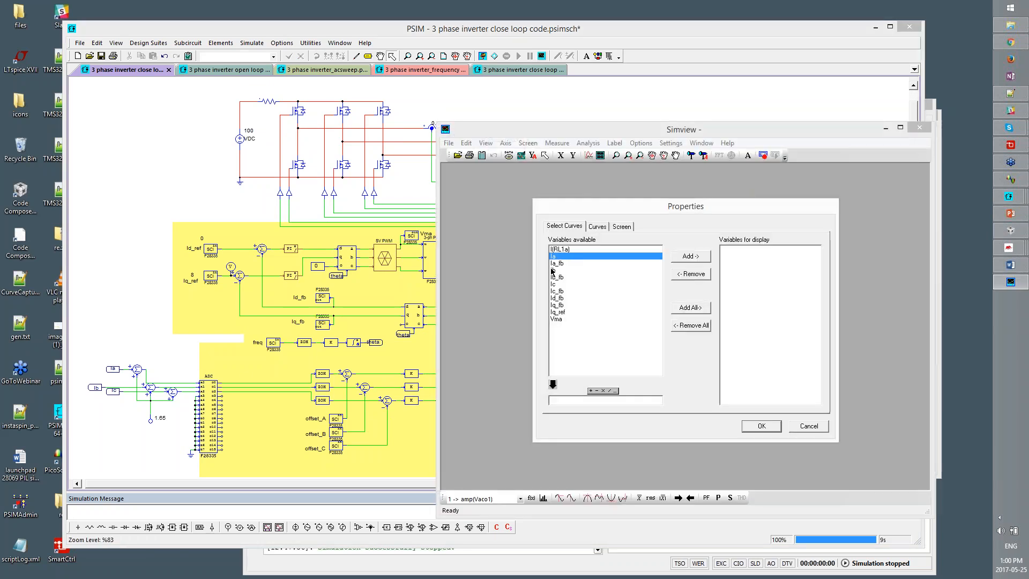
left_click(552, 269, "ctrl")
left_click(554, 283, "ctrl")
left_click(693, 257)
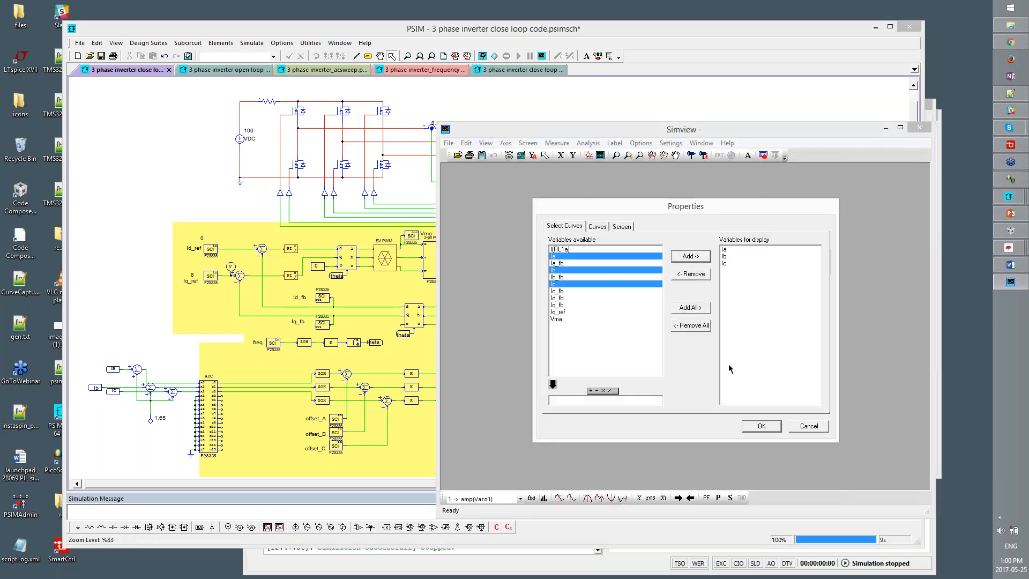
left_click(760, 426)
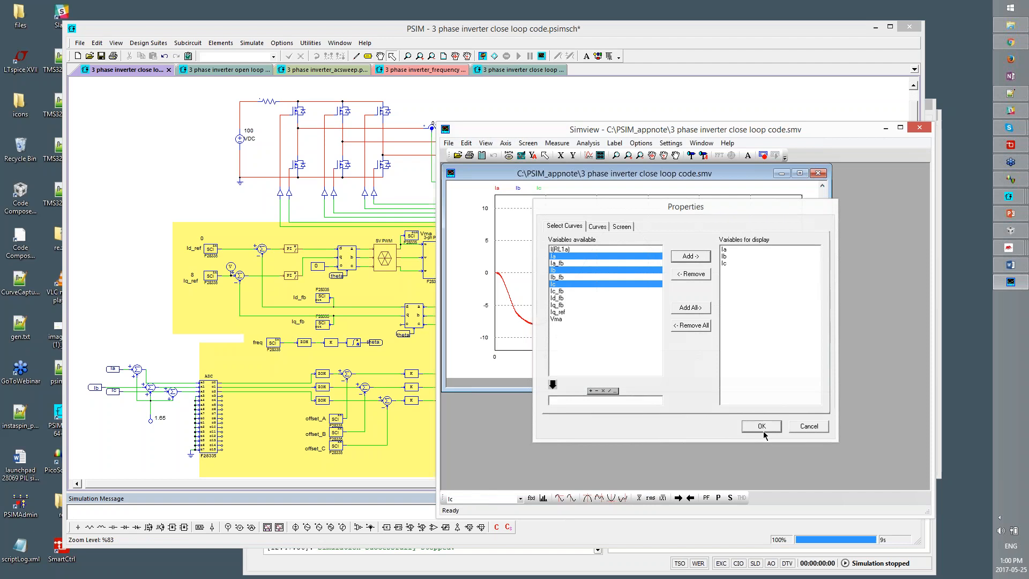
Add a second plot screen with Iq_fb and Iq_ref below the phase currents and maximize the graph
left_click(602, 157)
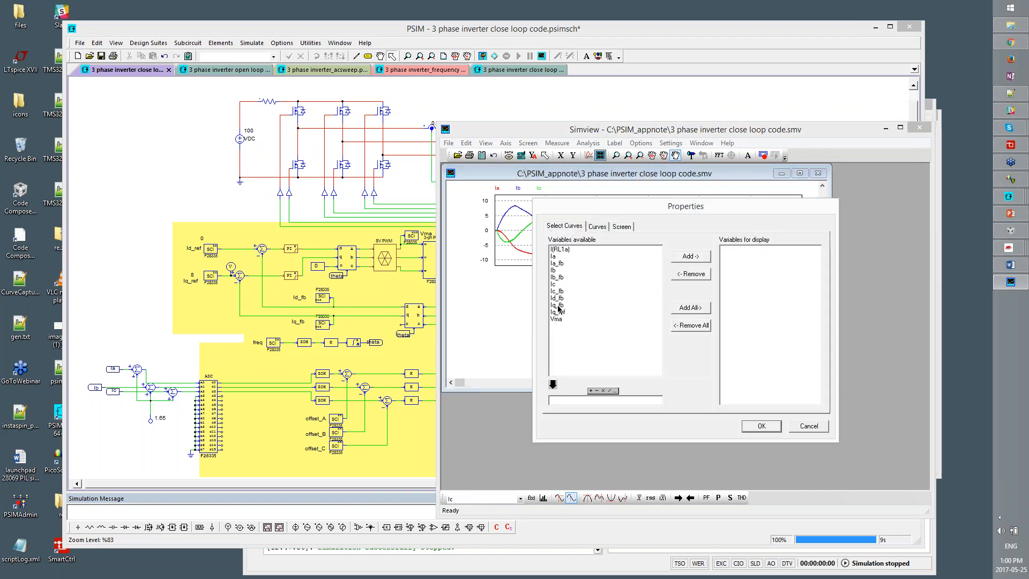
left_click(559, 305)
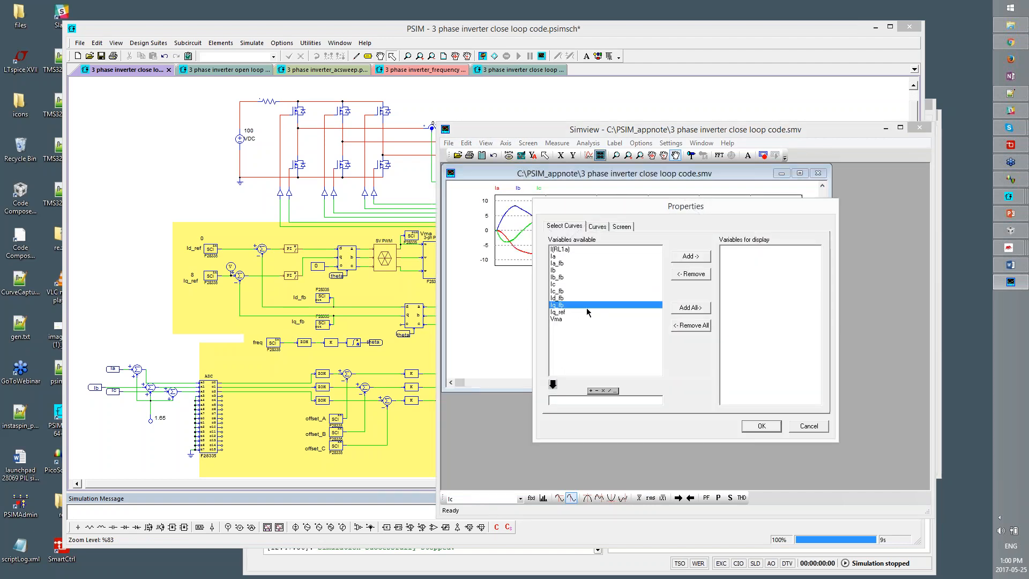
left_click(560, 312, "shift")
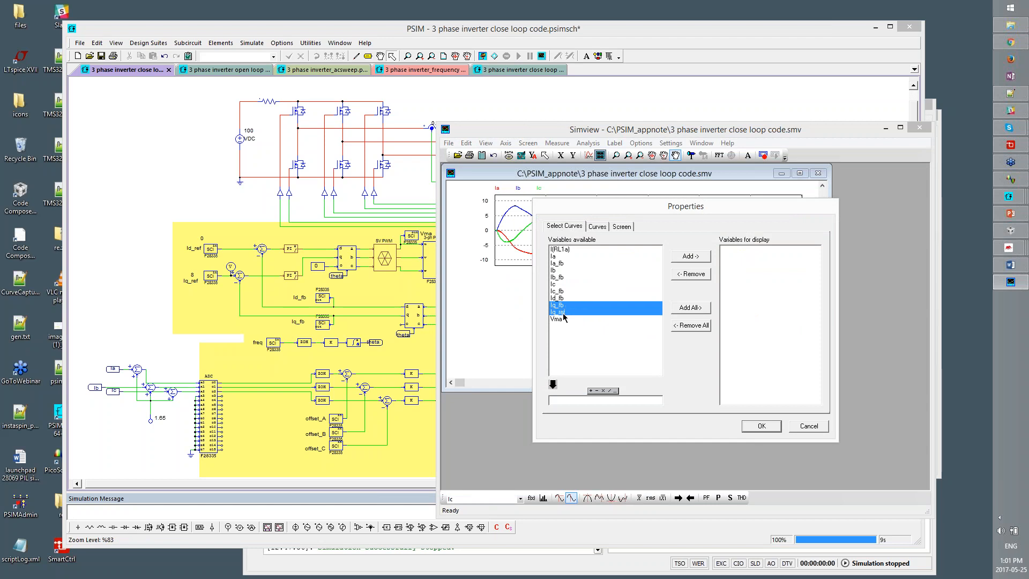
left_click(704, 258)
left_click(769, 429)
double_click(606, 173)
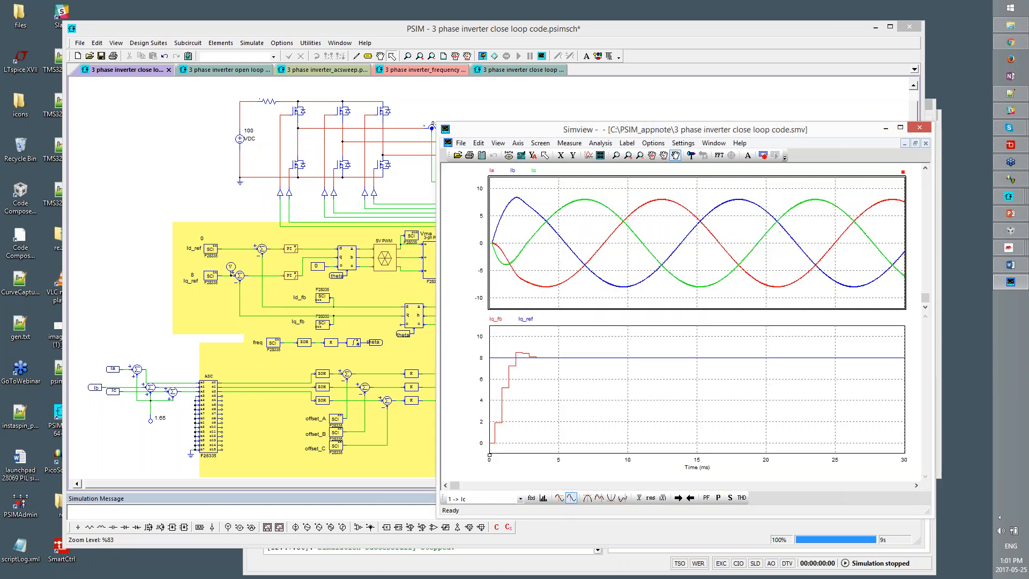
Add a third plot screen showing Id_fb below the Iq_fb and Iq_ref plot
left_click(603, 159)
double_click(619, 306)
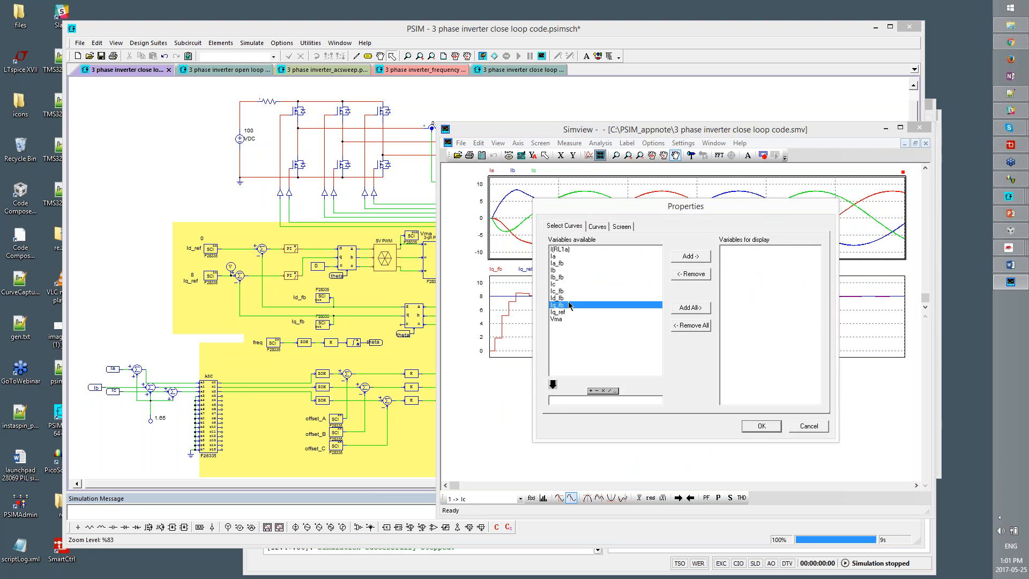
double_click(728, 250)
left_click(580, 299)
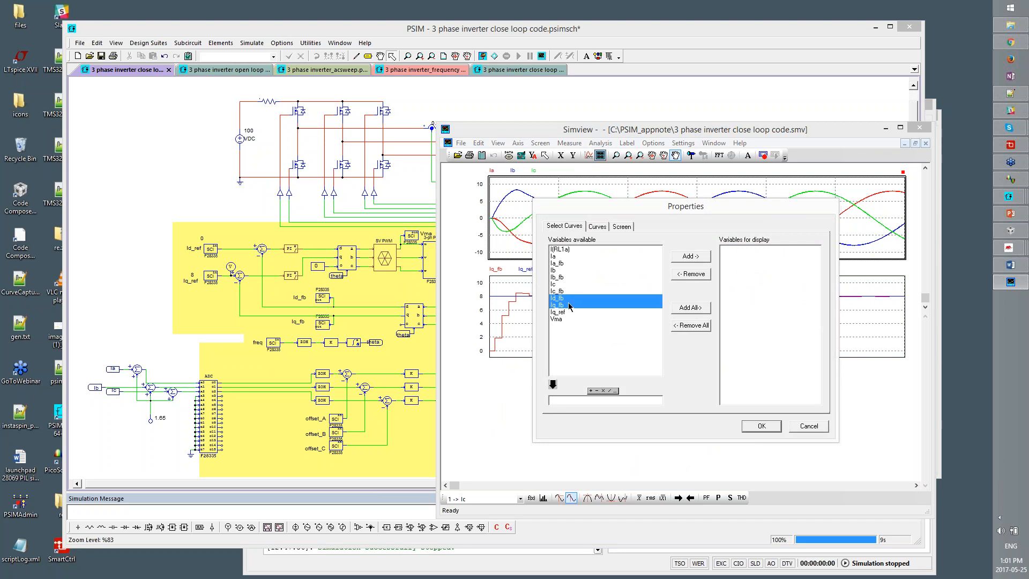
left_click(695, 258)
left_click(761, 426)
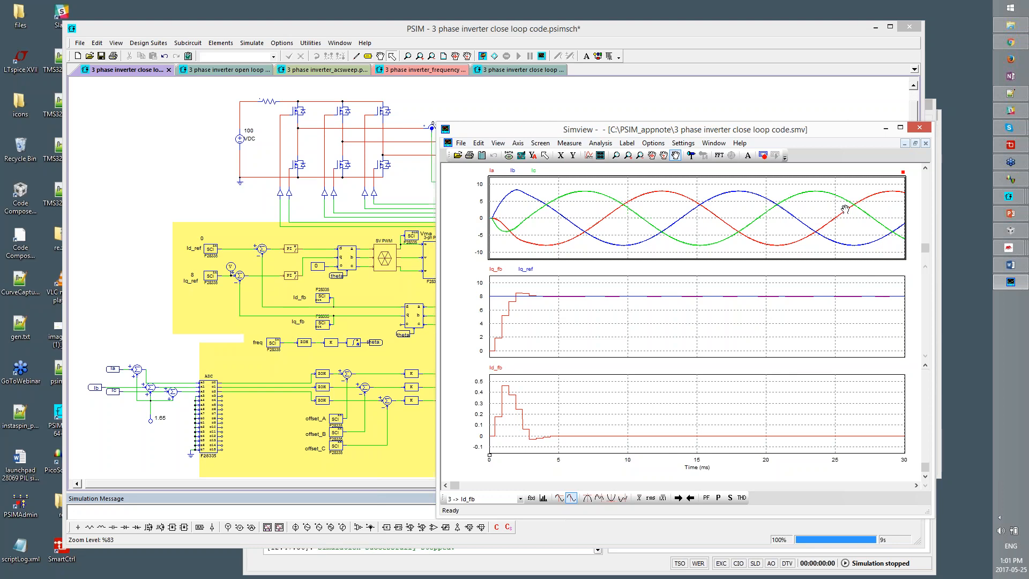
Switch to the PSIM schematic, set gen_flag to 0 in the closed_loop_params.txt parameter file, and generate the C code
key("alt+Tab")
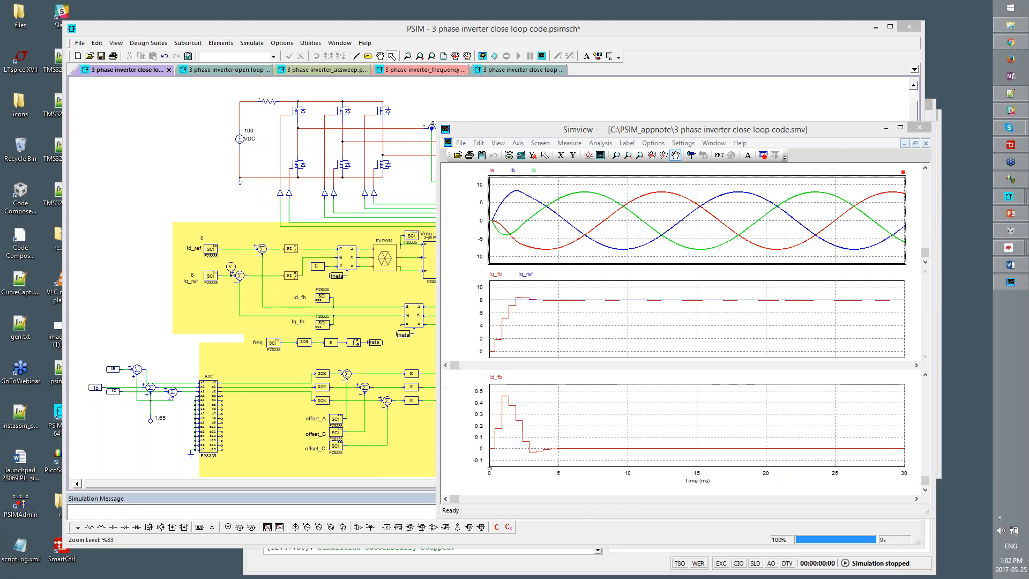
left_click(394, 443)
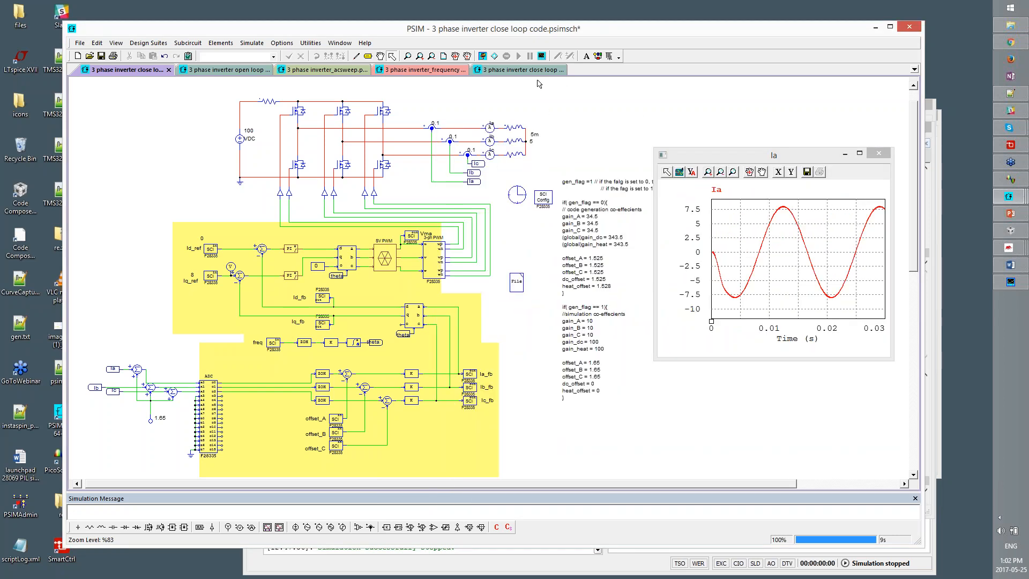
double_click(517, 282)
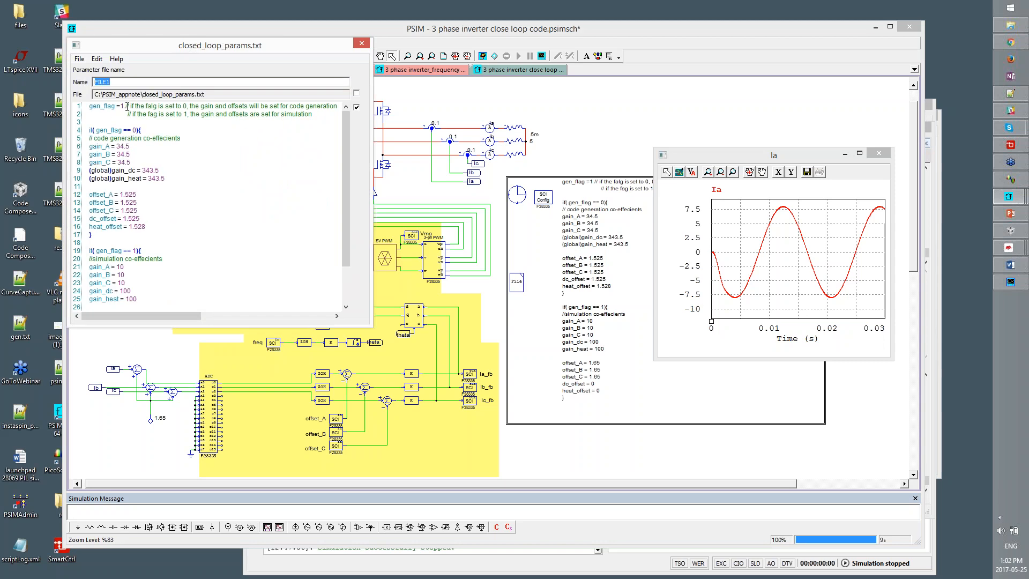
left_click(124, 107)
key("Delete")
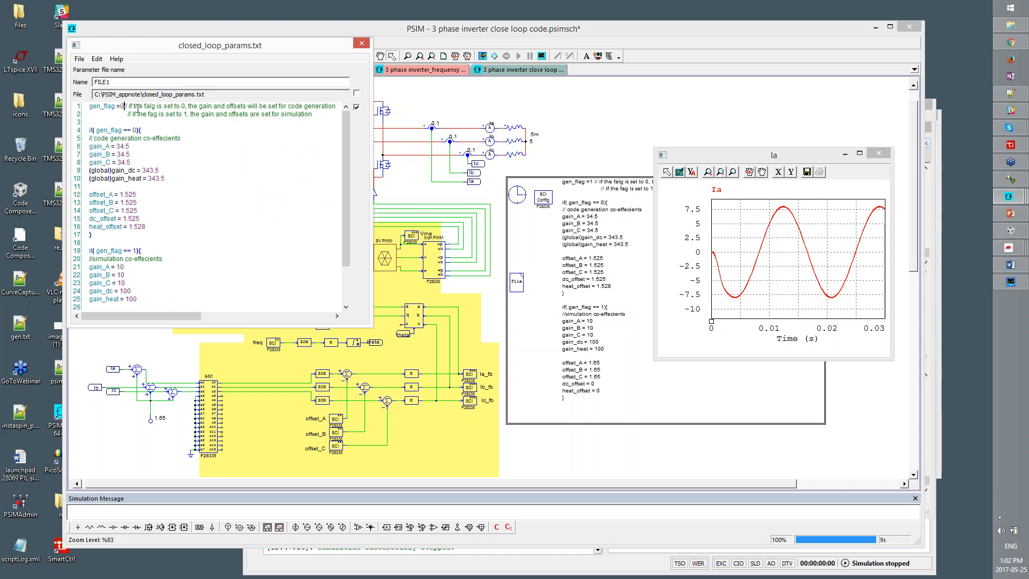
left_click(362, 43)
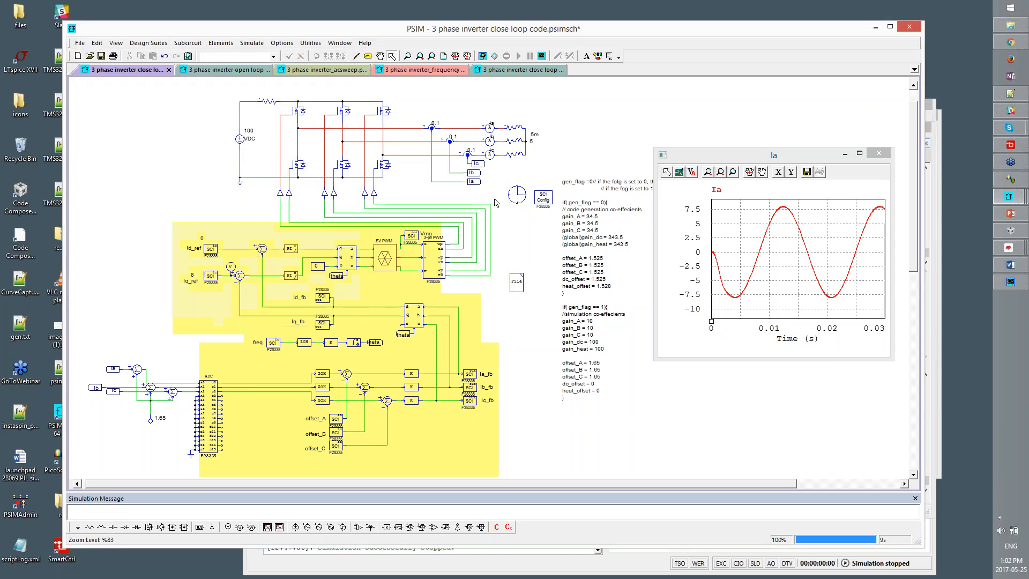
left_click(252, 43)
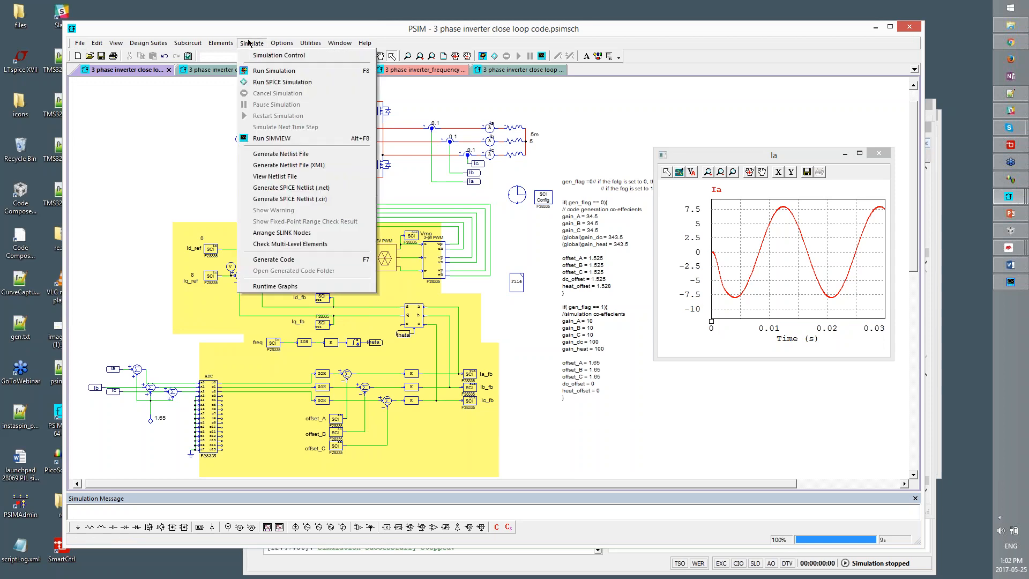
left_click(300, 259)
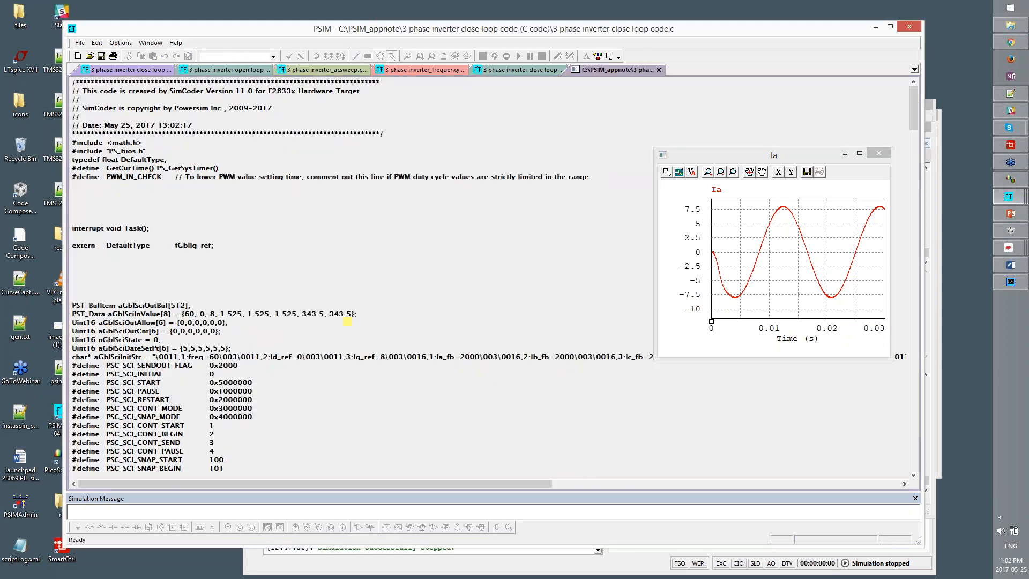
Switch to Code Composer Studio, terminate the debug session and close the 3_phase_inverter_open_loop_code_gen_sci_comms project
left_click(1011, 231)
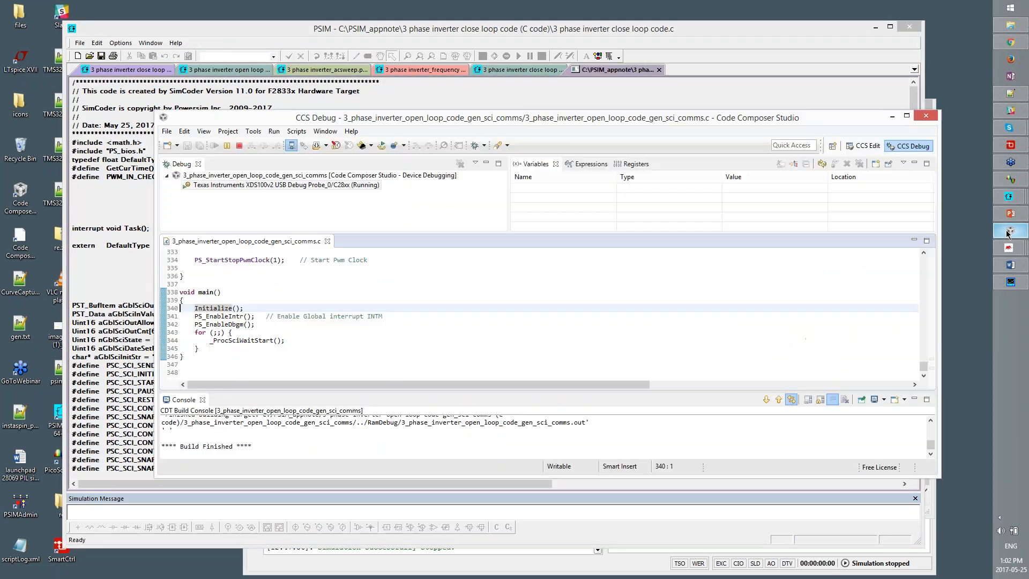
left_click(239, 146)
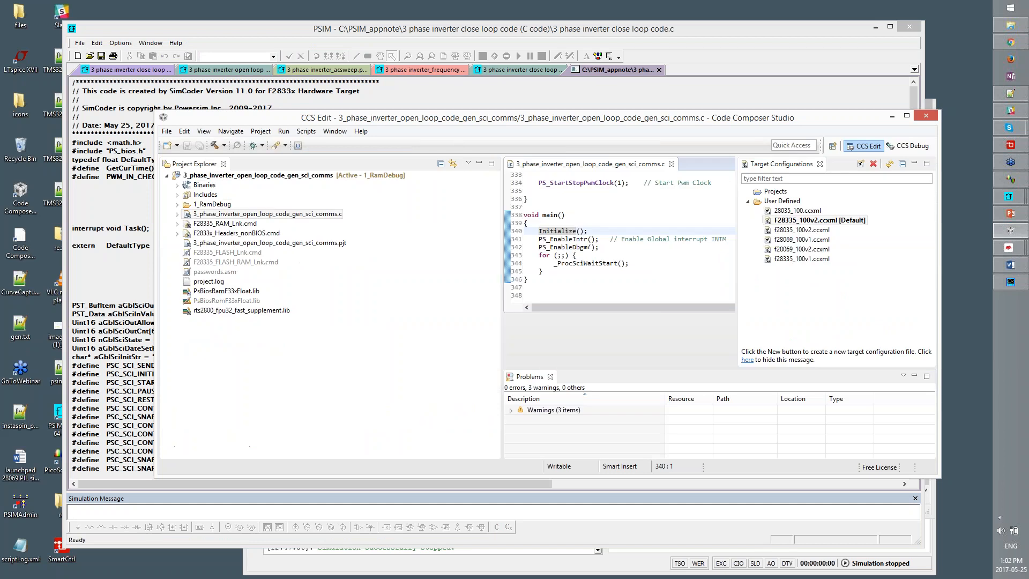
left_click(167, 175)
right_click(194, 175)
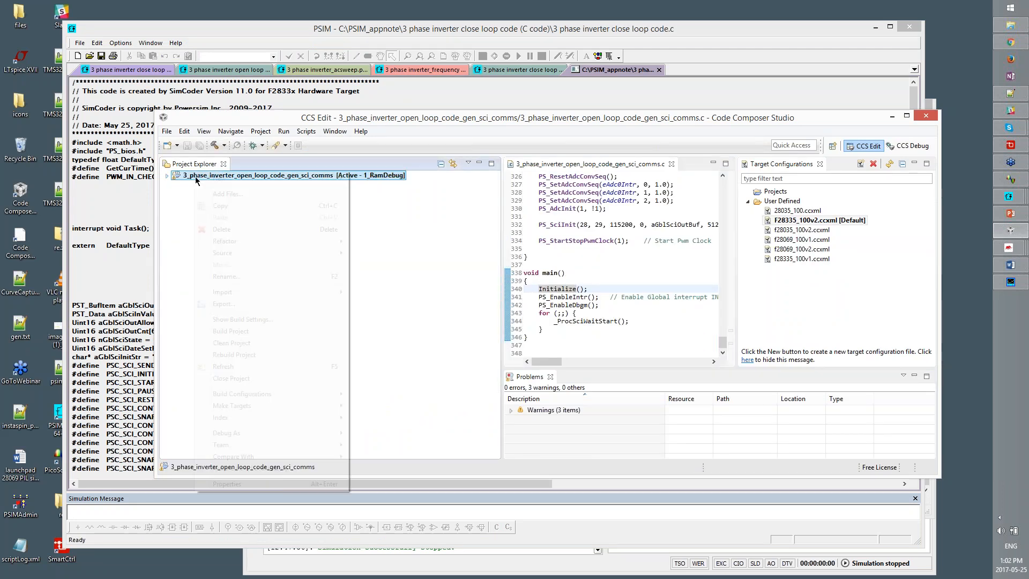
left_click(260, 378)
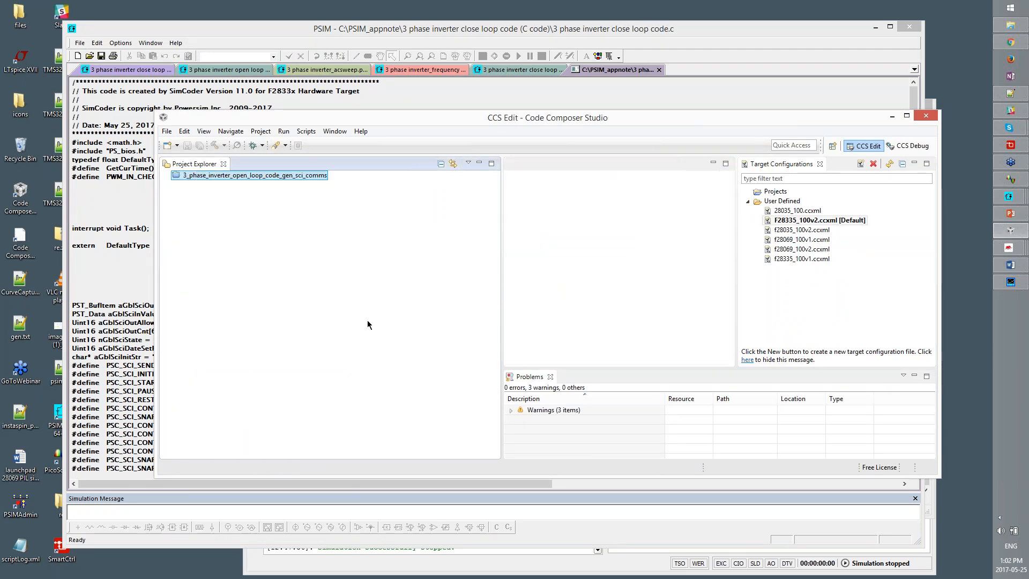
Import the legacy CCSv3.3 project 3_phase_inverter_close_loop_code.pjt from the 3 phase inverter close loop code (C code) folder in PSIM_appnote
left_click(260, 132)
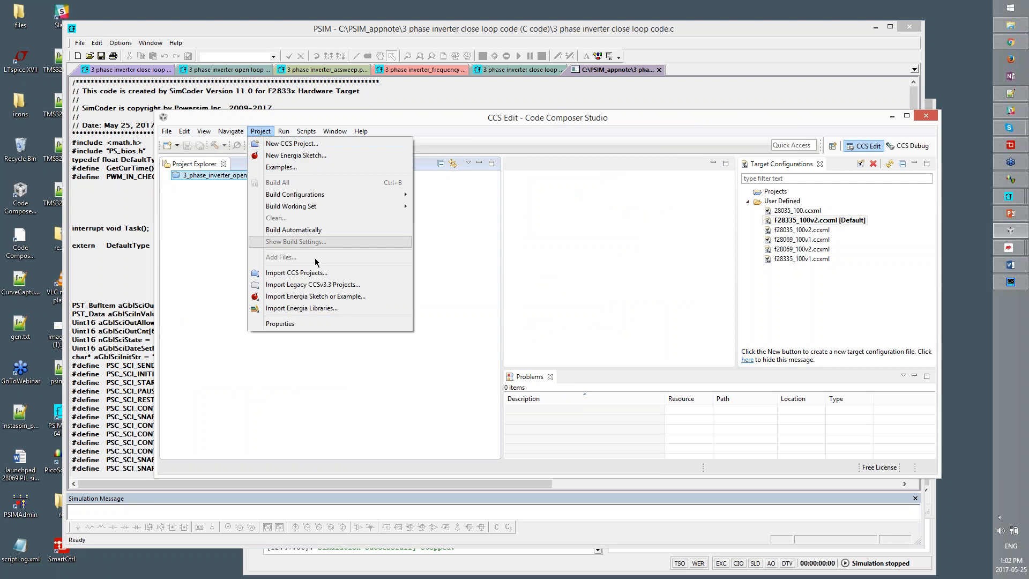
left_click(328, 285)
left_click(654, 140)
left_click(588, 114)
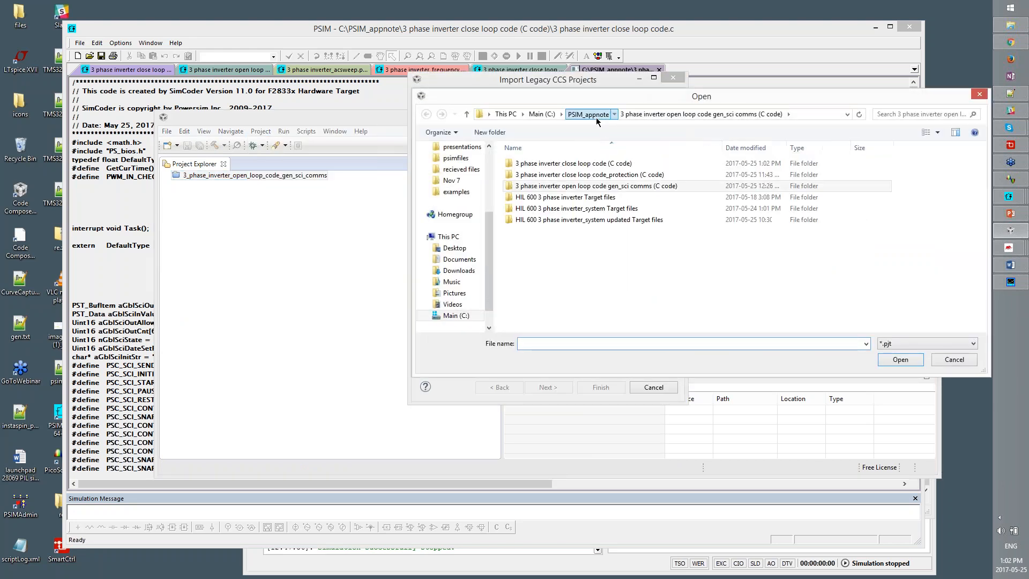
left_click(641, 179)
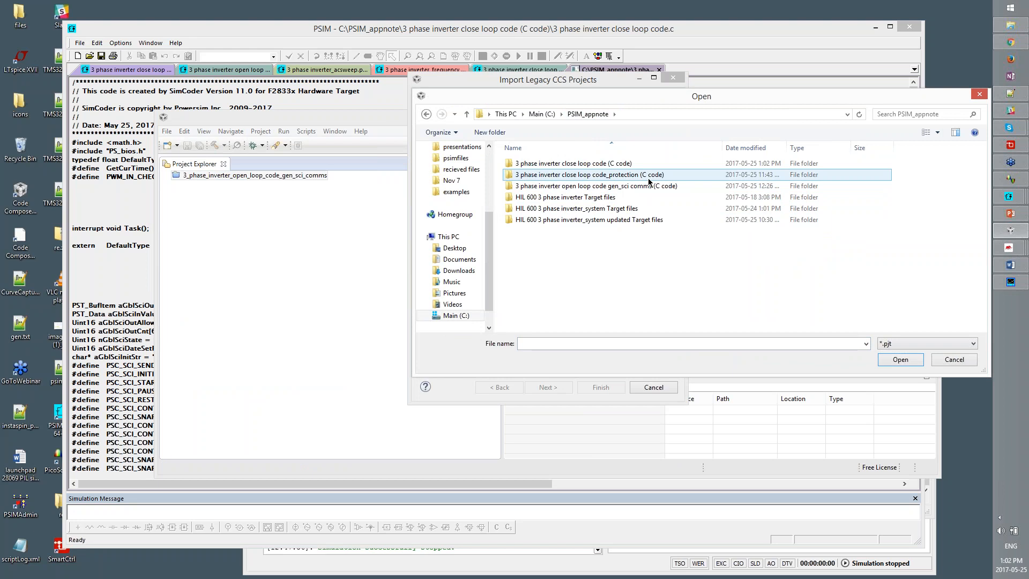
left_click(621, 165)
double_click(620, 165)
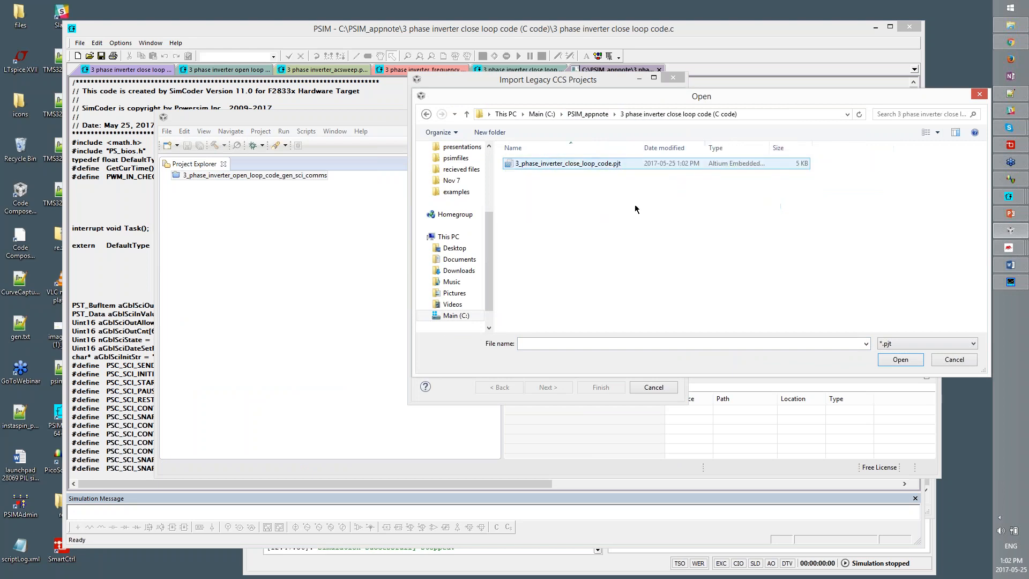
left_click(623, 166)
left_click(911, 367)
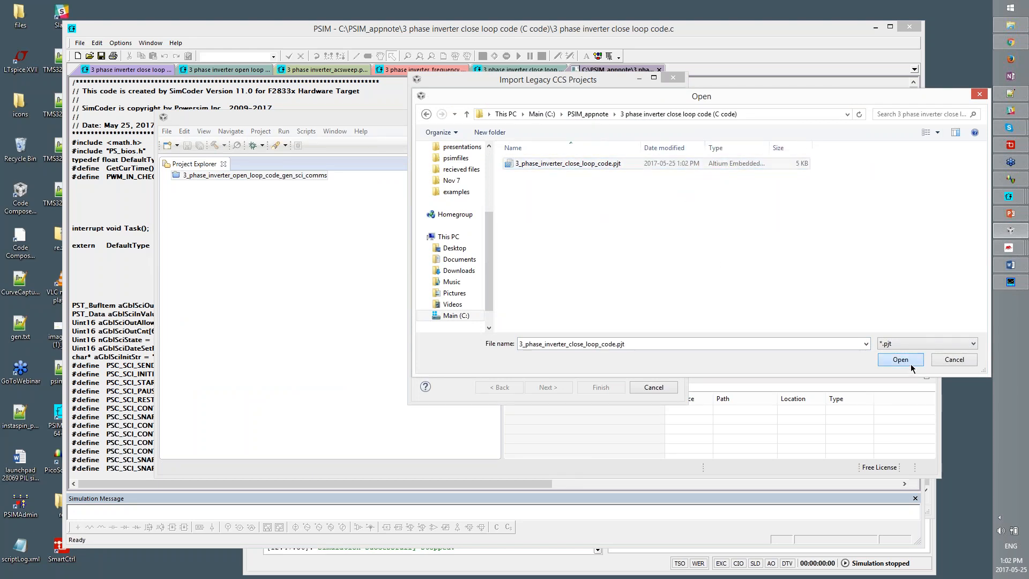
left_click(550, 390)
left_click(601, 392)
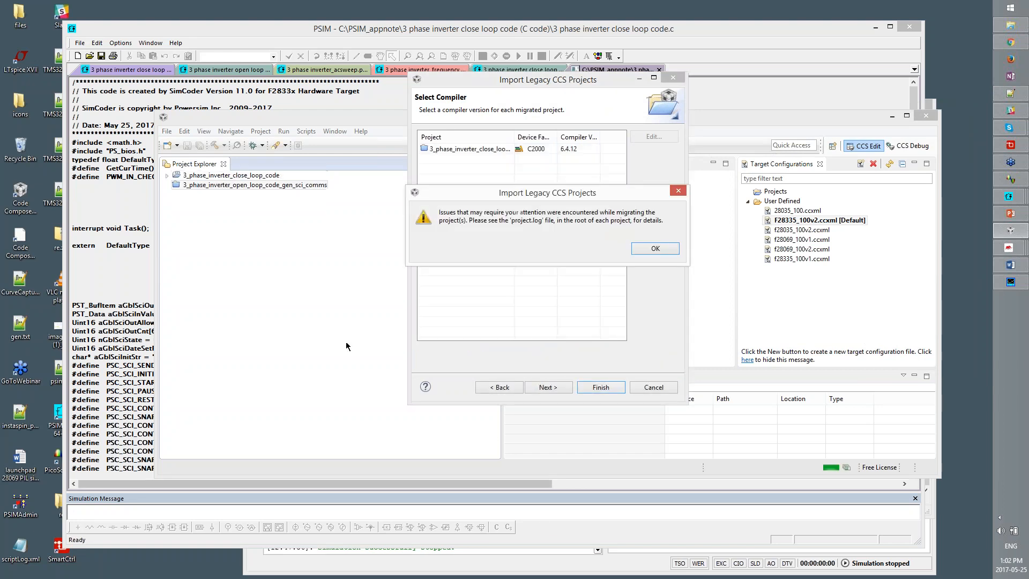
left_click(655, 248)
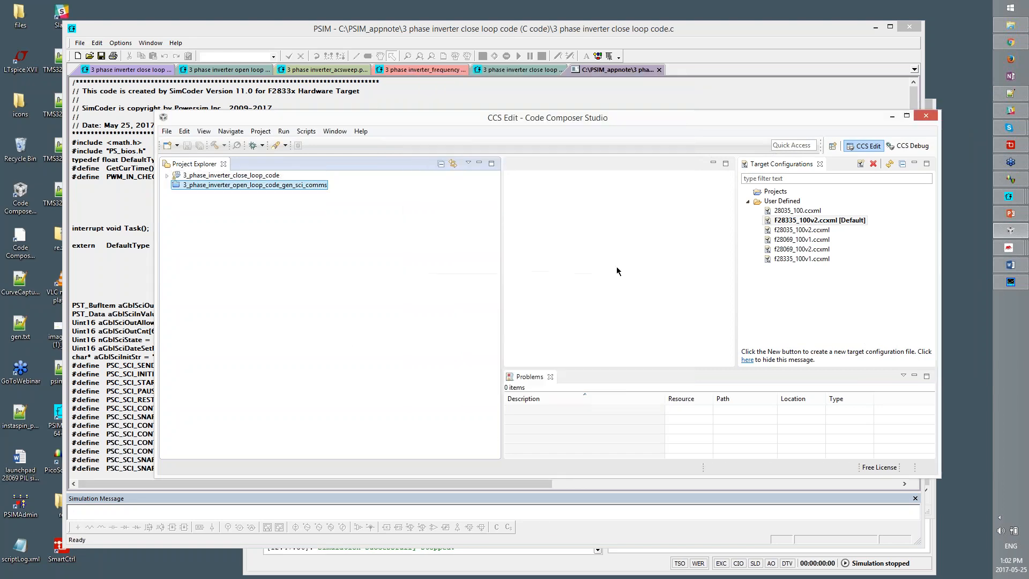
Make 3_phase_inverter_close_loop_code the active project, build and load it through a debug session, and run it on the target
left_click(166, 176)
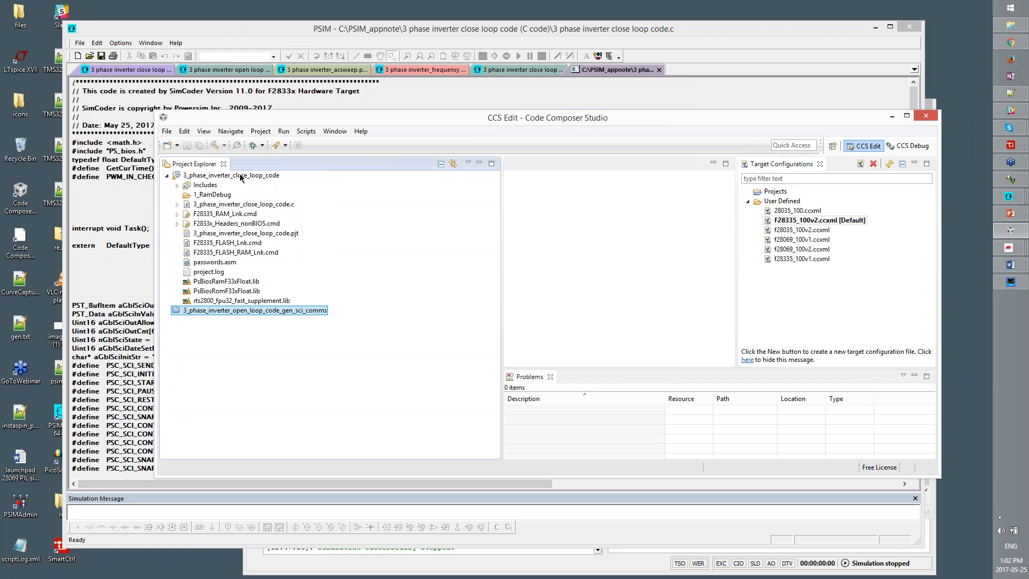
left_click(242, 176)
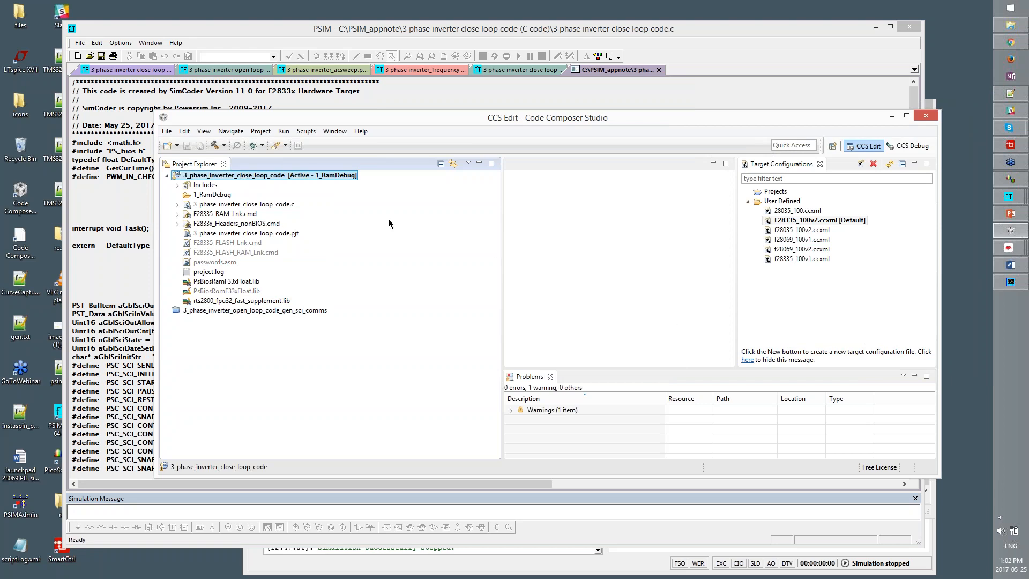
left_click(790, 225)
left_click(255, 145)
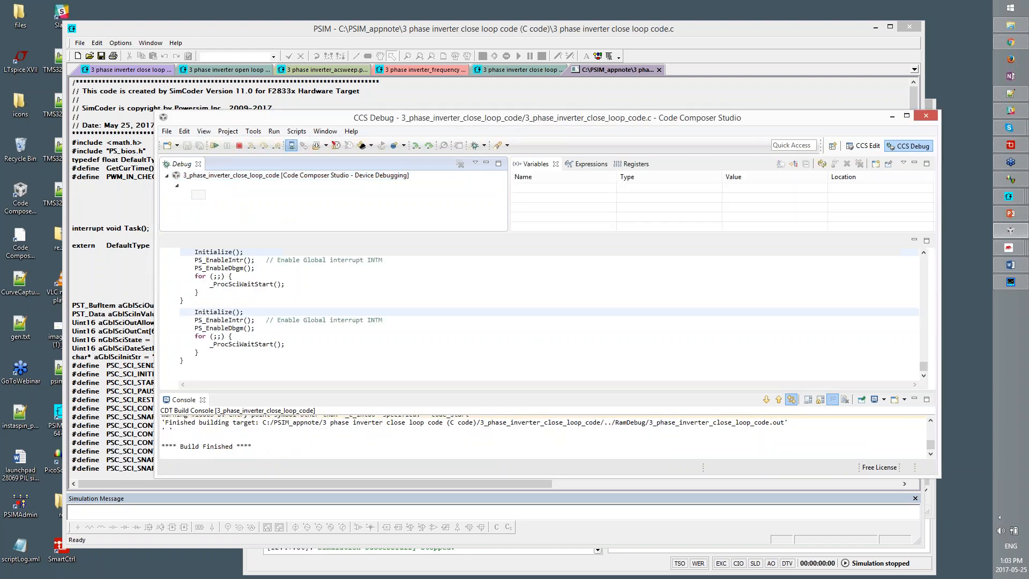
left_click(214, 146)
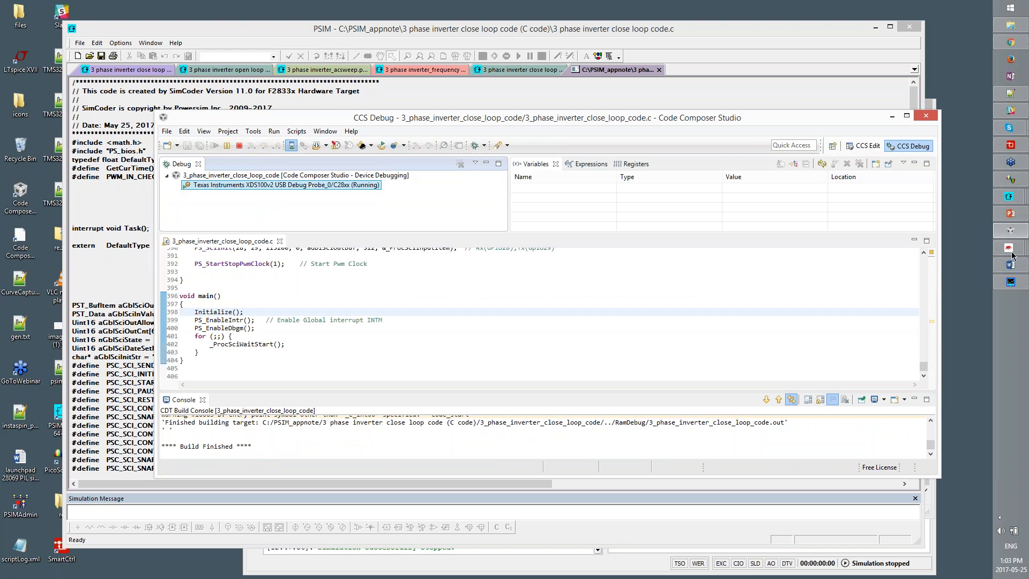
Switch to HIL SCADA, start the inverter simulation and show currents IA, IB and IC in the Capture/Scope window
mouse_move(1009, 247)
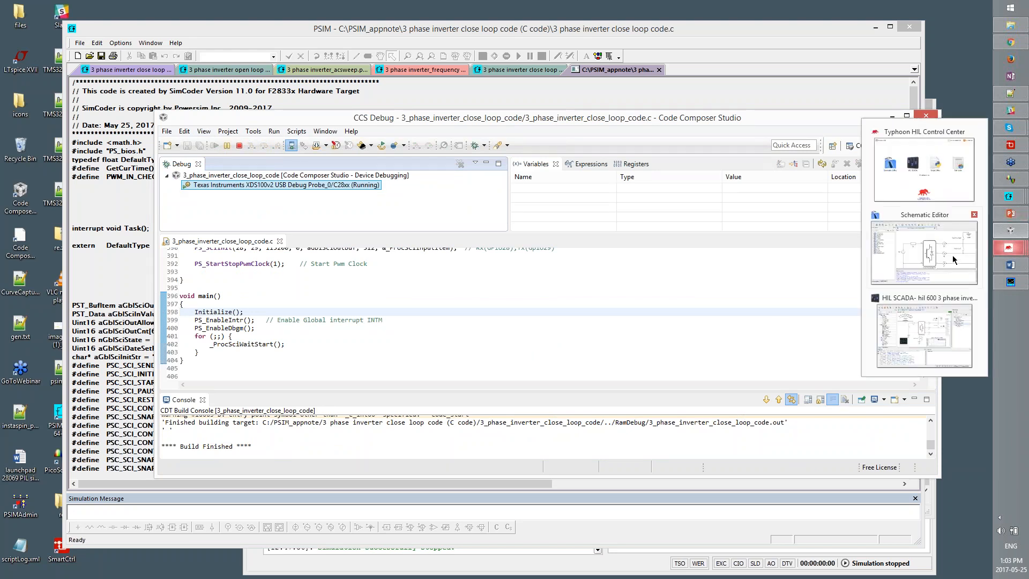
left_click(946, 336)
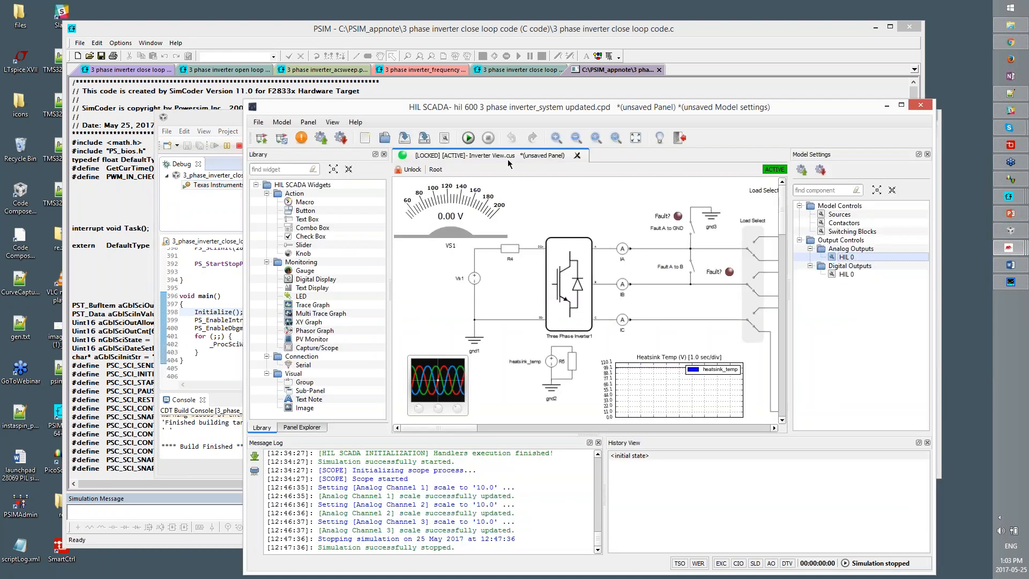
left_click(468, 137)
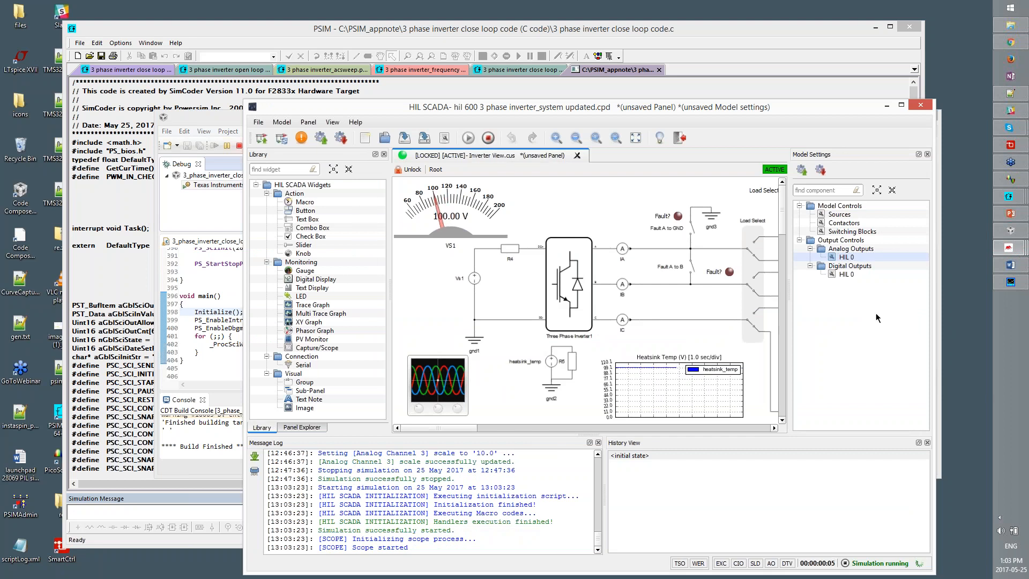
left_click_drag(1028, 568, 542, 139)
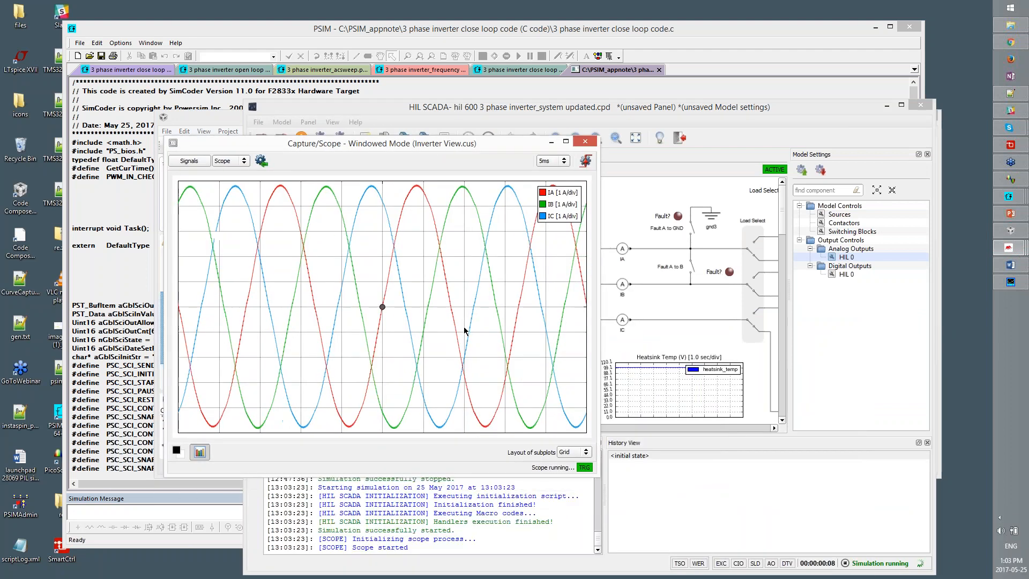
Move the scope window clear of the simulation controls, and stop and restart the HIL simulation
left_click_drag(416, 144, 372, 230)
left_click(488, 138)
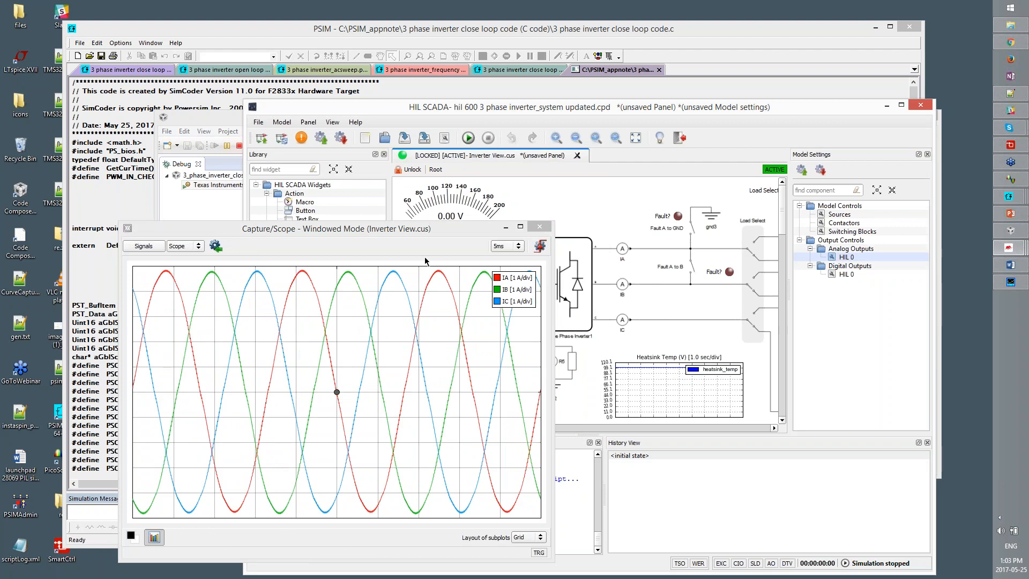
left_click(468, 138)
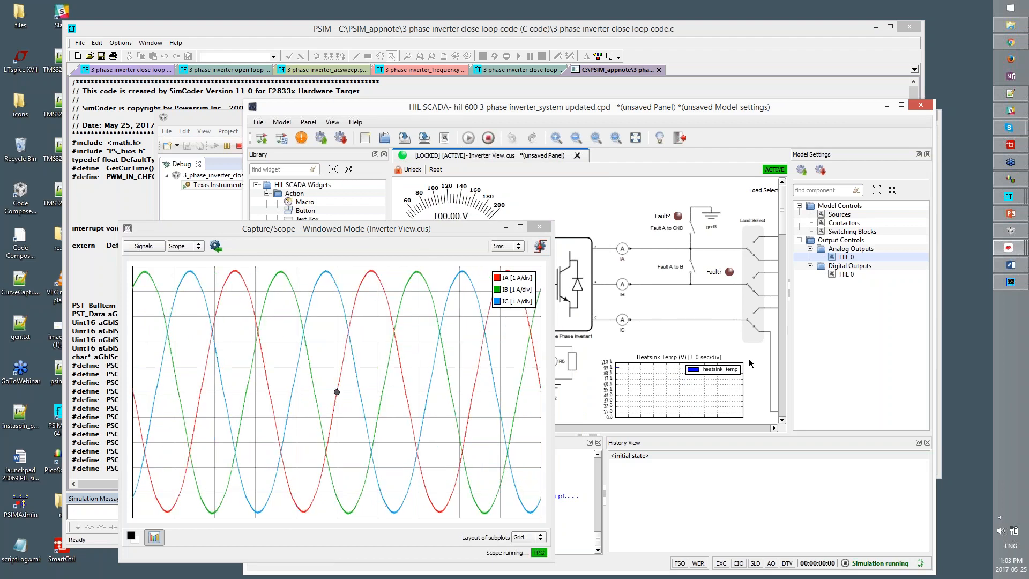
Check how the phase currents in the HIL scope respond to suspending and resuming the closed loop code in Code Composer Studio
left_click(1017, 235)
left_click(227, 145)
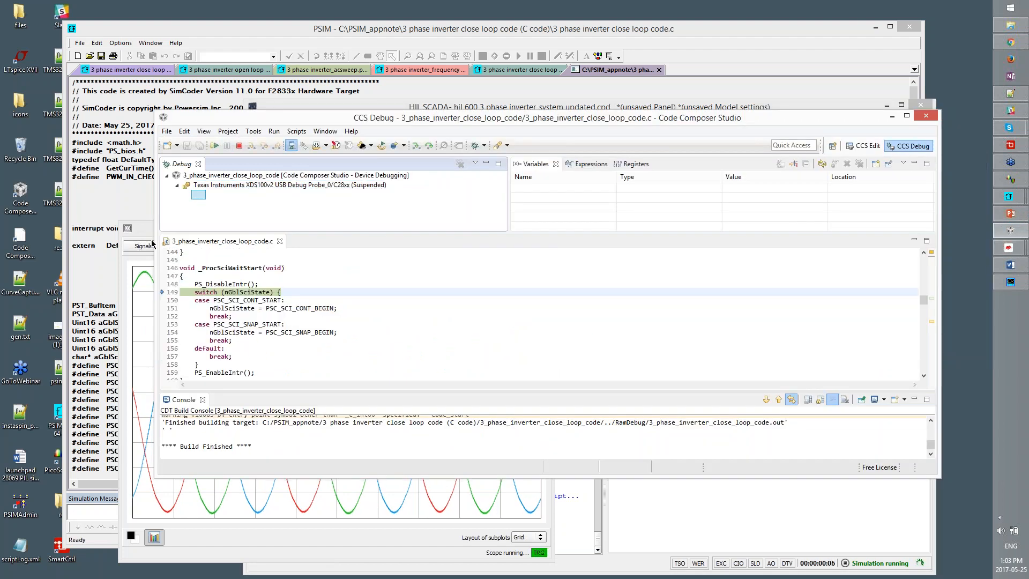
left_click(152, 241)
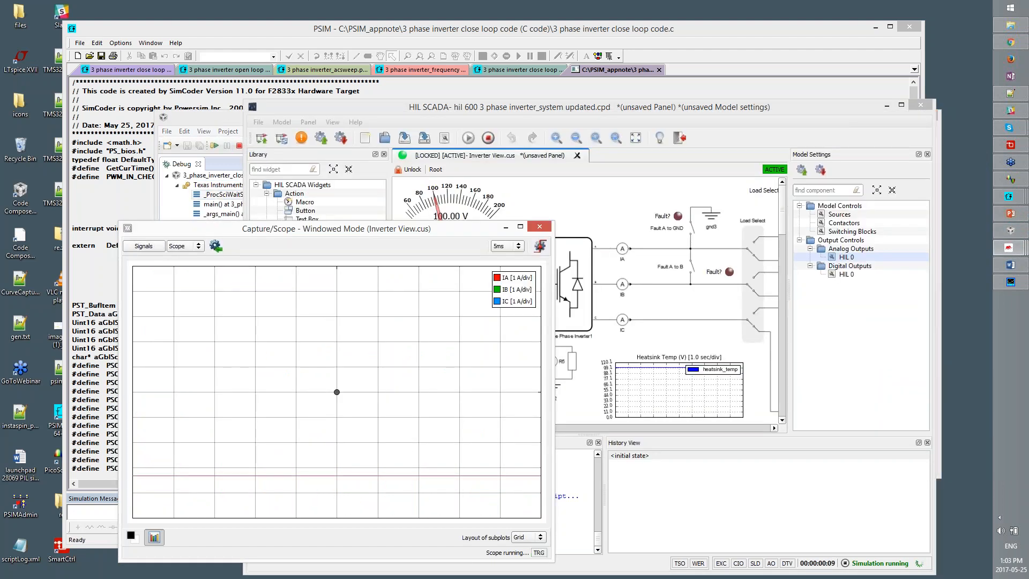
left_click(221, 147)
left_click(220, 146)
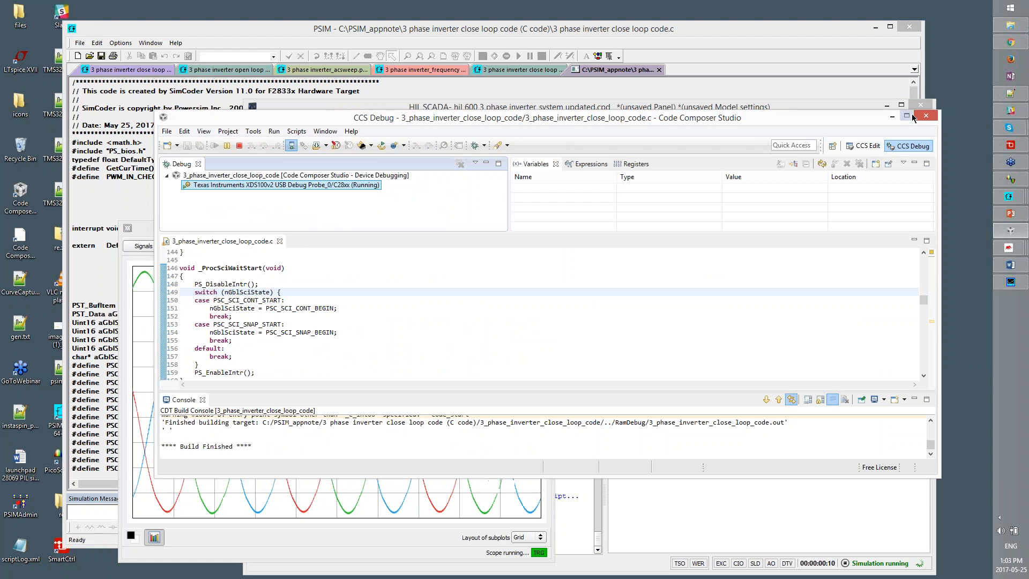
left_click(891, 116)
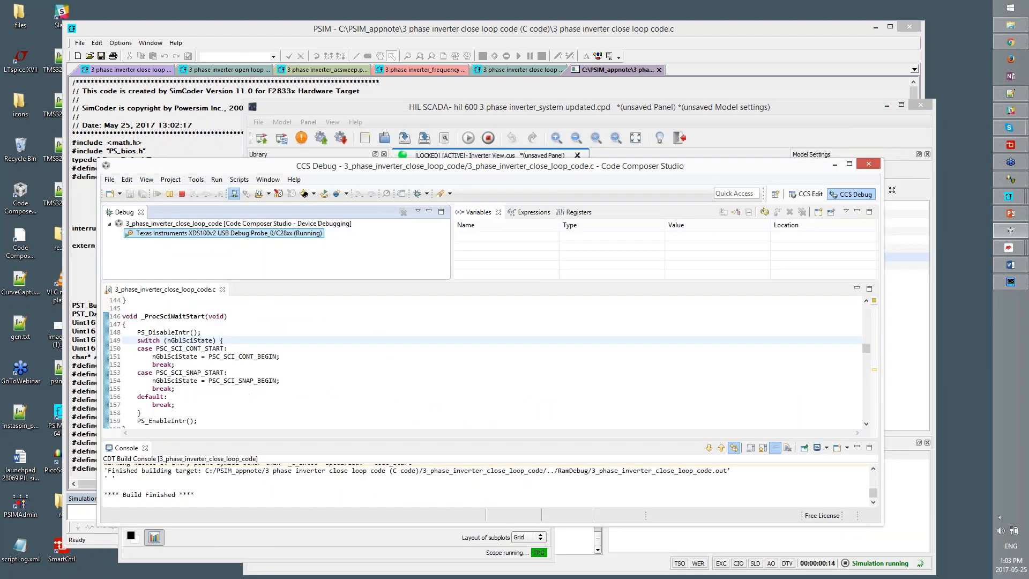
Uncover the HIL scope and consult the HIL digital input connections table in the 3 phase inverter design and verification Word document
left_click_drag(104, 249, 438, 248)
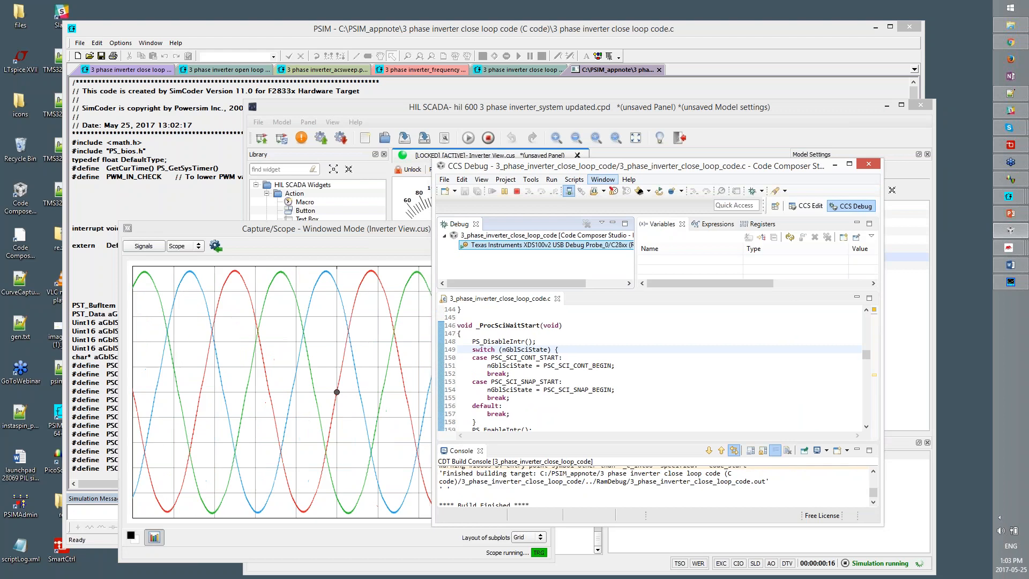
left_click(889, 378)
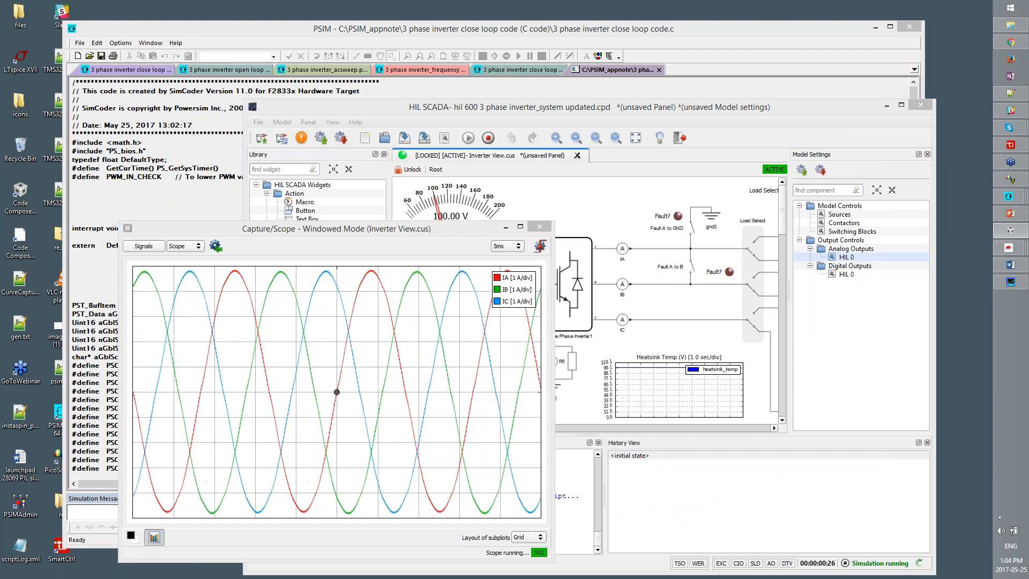
left_click(1010, 265)
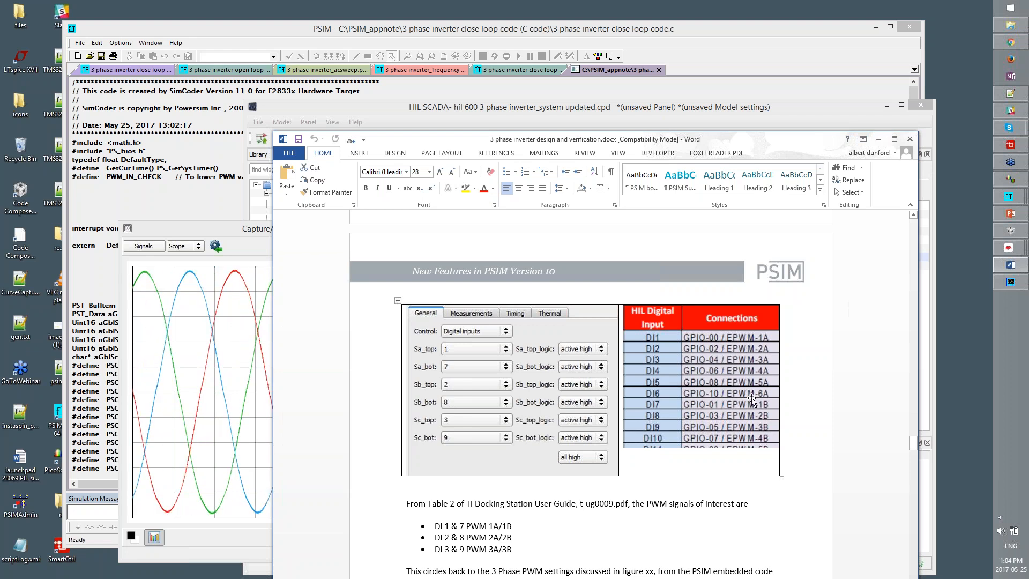
left_click(879, 140)
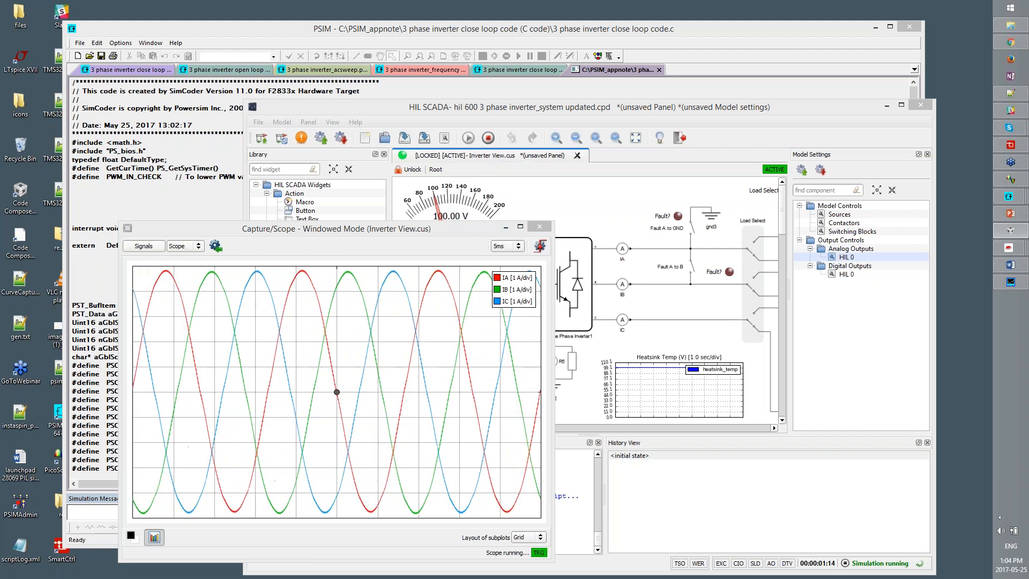
Switch to PSIM, shrink its window, and move the HIL Capture/Scope window so that both are visible side by side
left_click(540, 72)
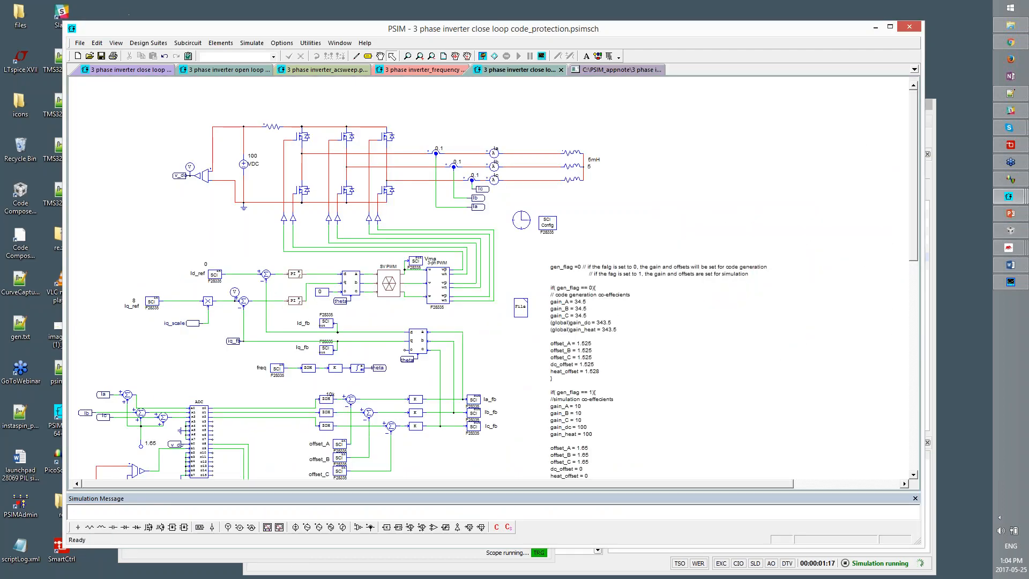
left_click_drag(63, 22, 533, 147)
left_click_drag(365, 229, 276, 74)
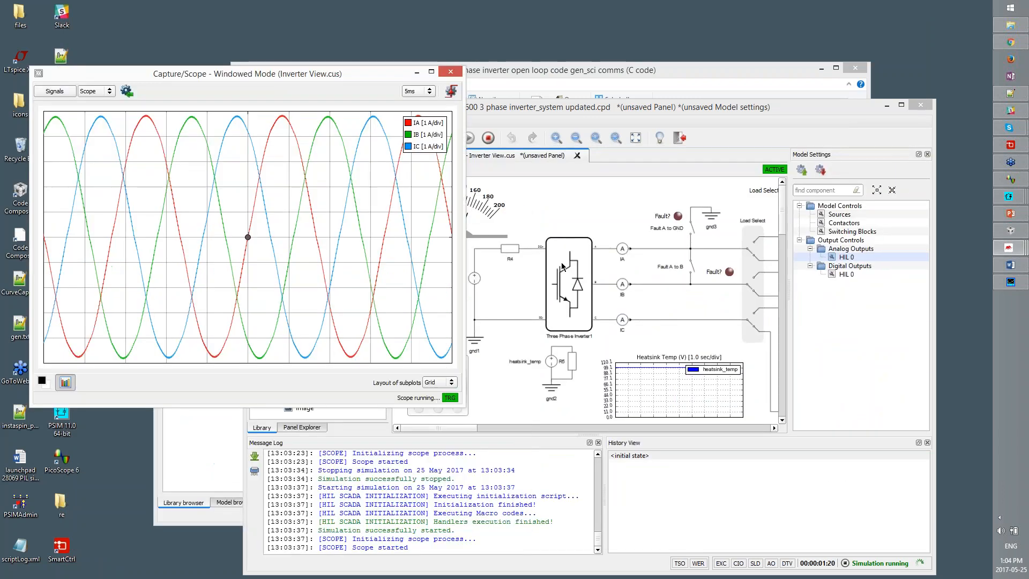
In PSIM, close the frequency characteristics schematic without saving, the generated C code file and the AC sweep schematic
mouse_move(1010, 196)
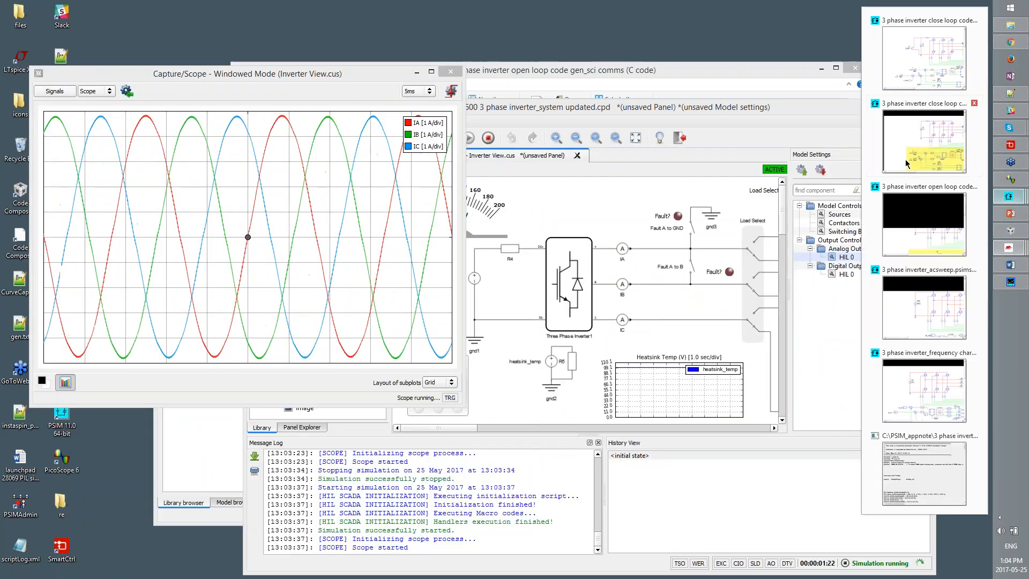
left_click(924, 396)
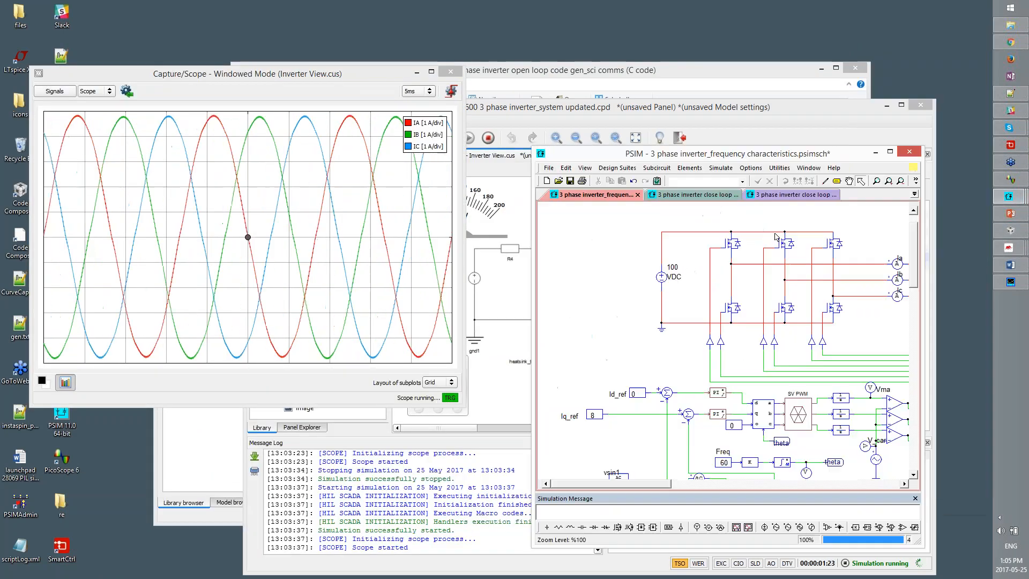
left_click(638, 195)
left_click(791, 377)
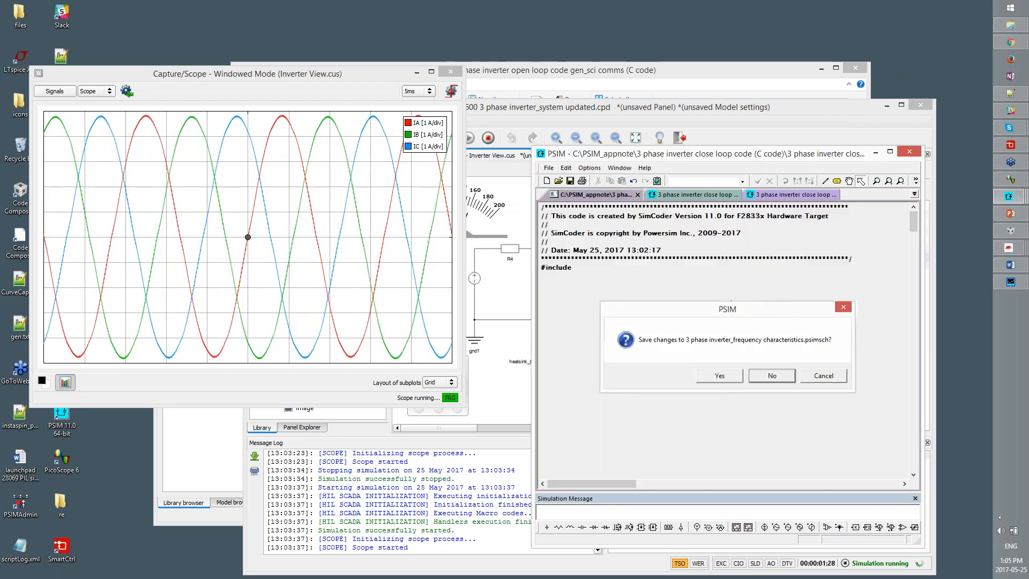
left_click(639, 195)
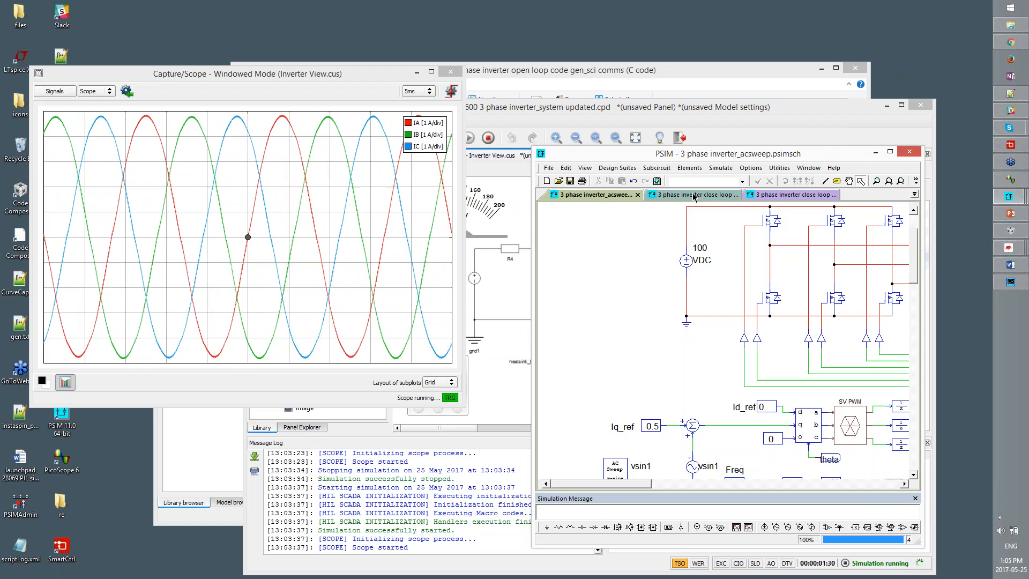
left_click(638, 195)
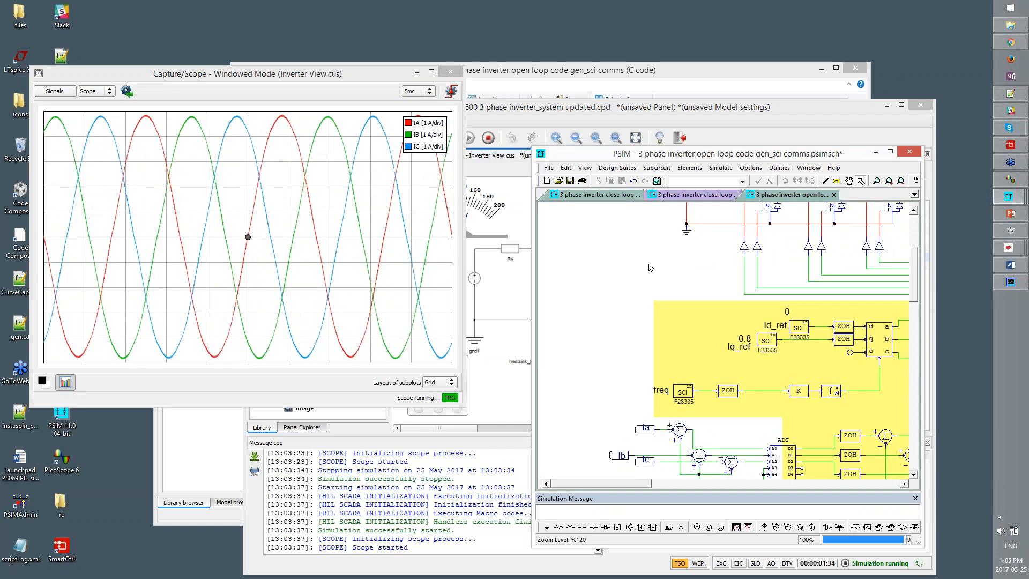
Move and enlarge the PSIM window beside the HIL scope and bring up the 3 phase inverter close loop code schematic
left_click_drag(697, 153, 614, 73)
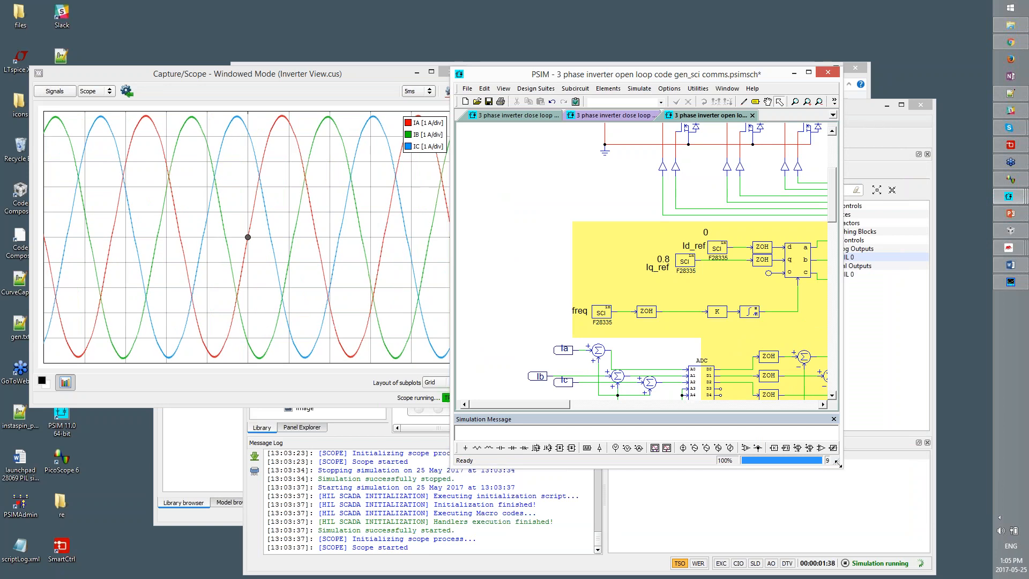
left_click_drag(838, 465, 925, 543)
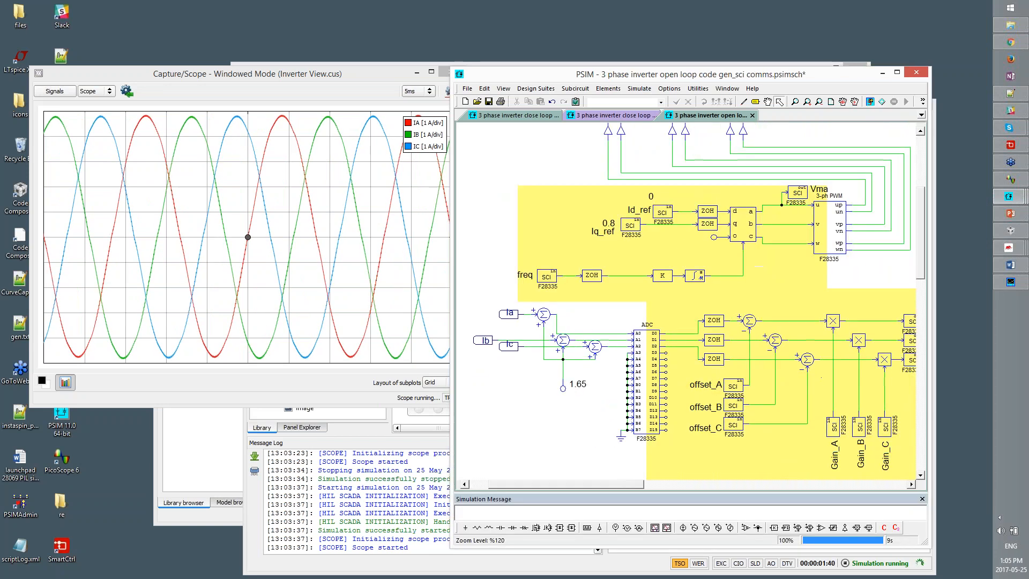
scroll(852, 253, "down", 2)
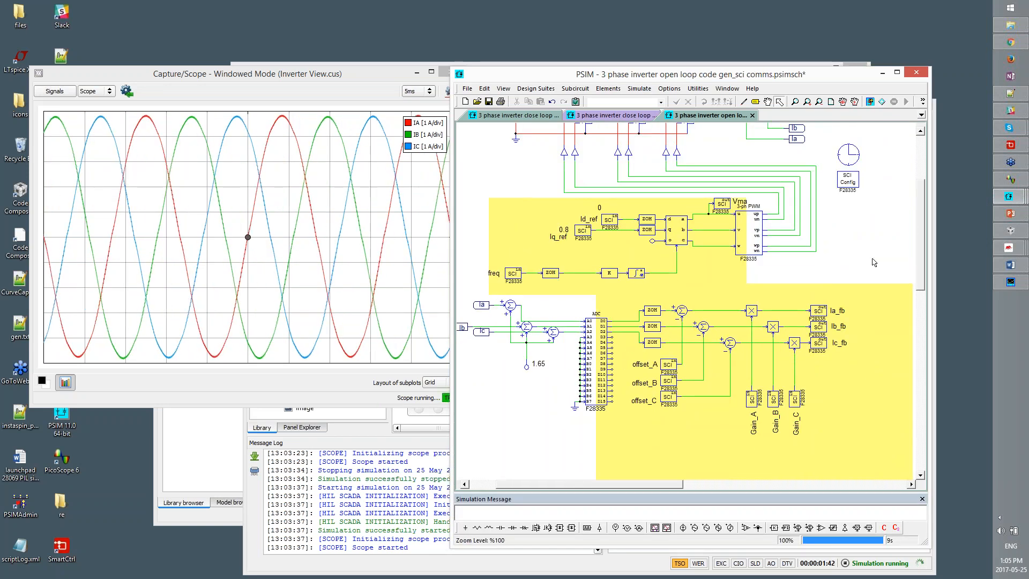
left_click(609, 116)
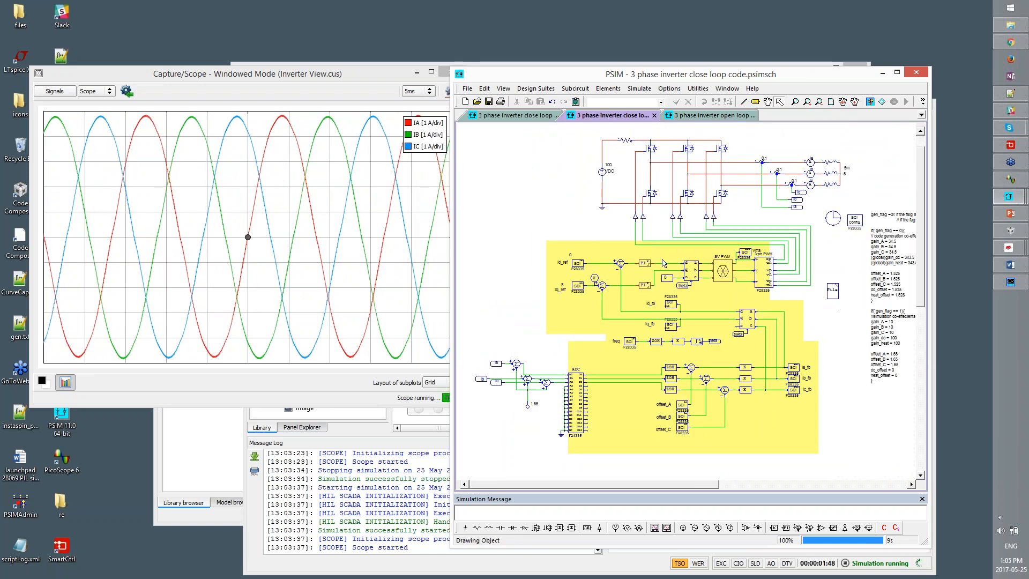
Open the DSP Oscilloscope, connect on serial port 3 at 115200 baud, and plot Ia_fb, Ib_fb and Ic_fb
left_click(595, 93)
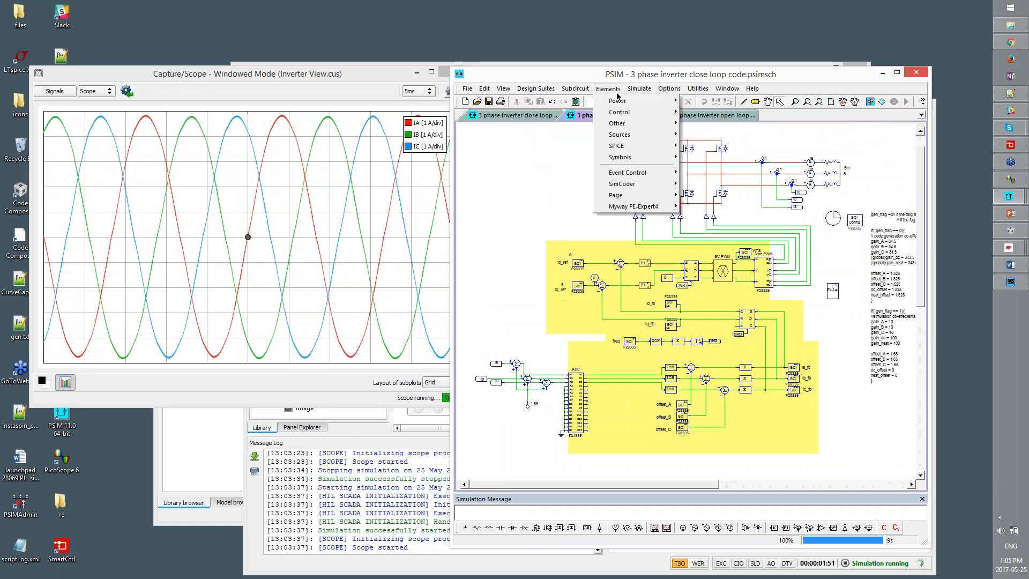
mouse_move(698, 88)
left_click(734, 183)
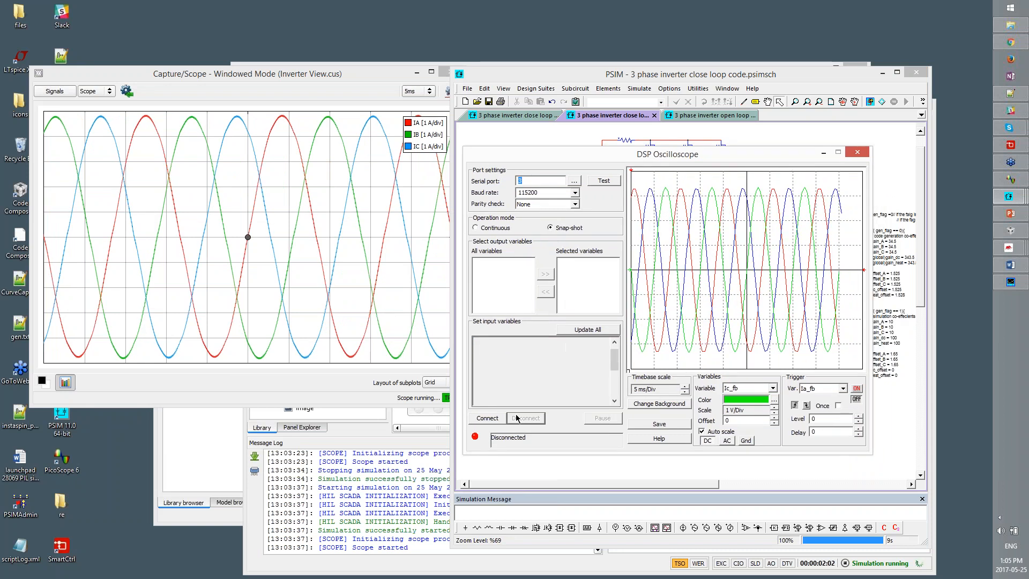
left_click(489, 421)
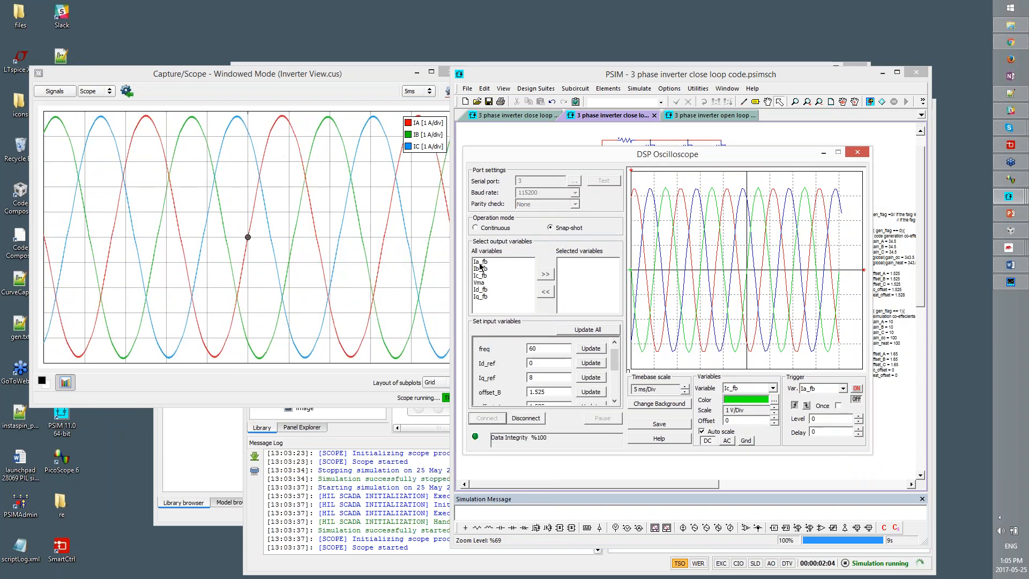
left_click_drag(481, 266, 480, 276)
left_click(545, 274)
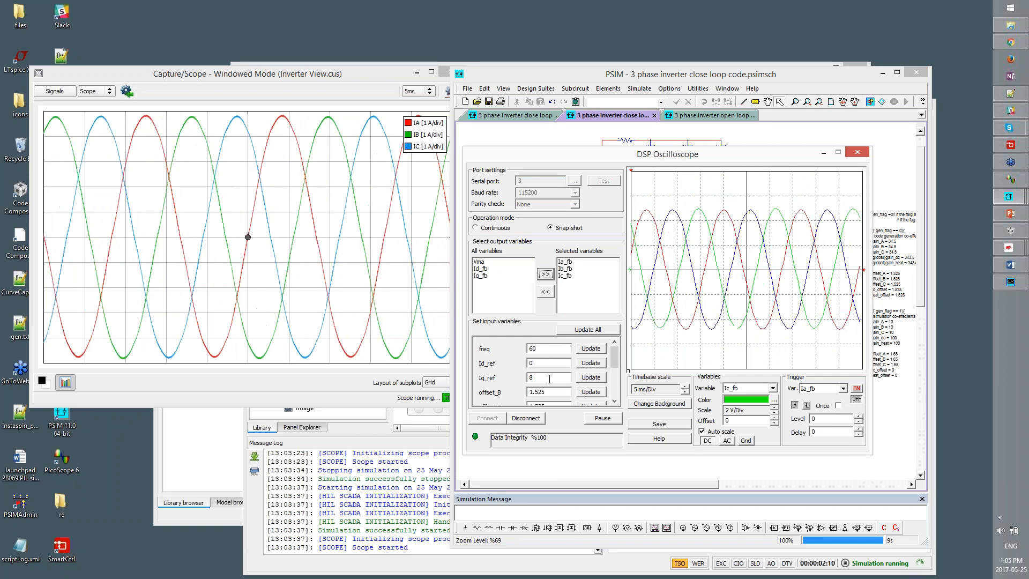
Enter 7 for the Iq_ref input variable in the DSP Oscilloscope and turn off auto scale for Ic_fb
left_click_drag(549, 377, 529, 377)
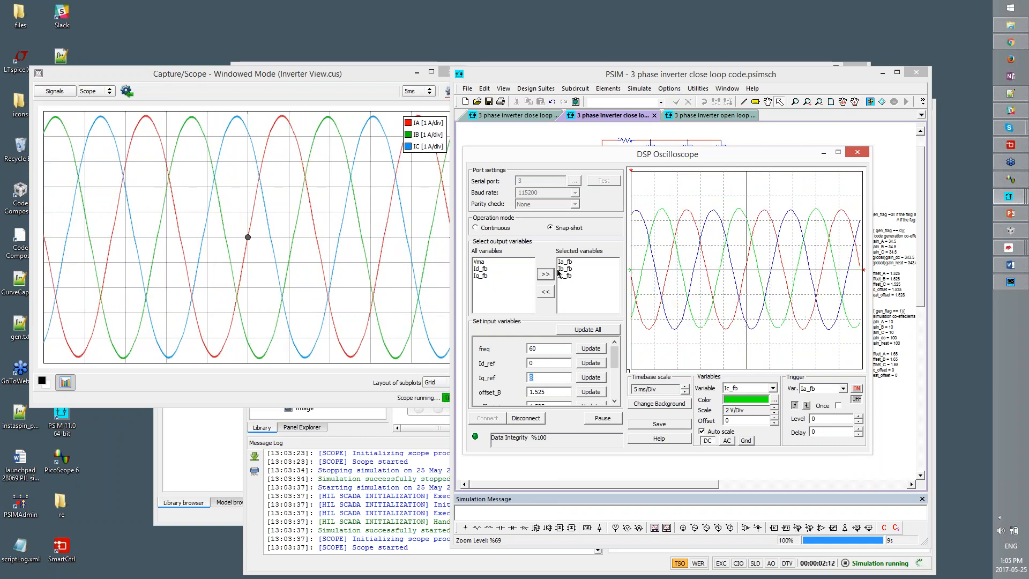
left_click_drag(562, 262, 564, 269)
left_click(575, 278)
double_click(530, 378)
type("7")
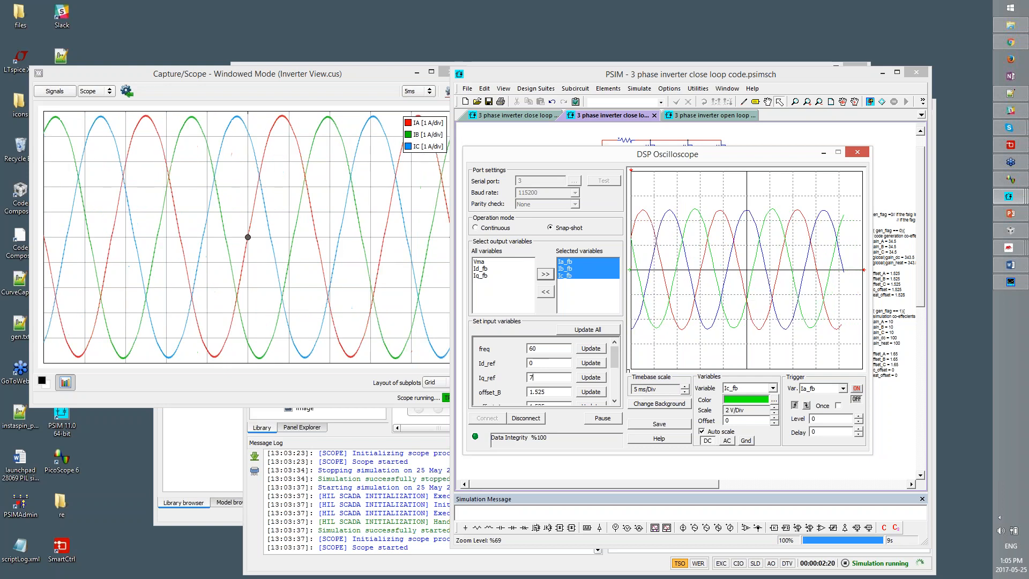
left_click(701, 432)
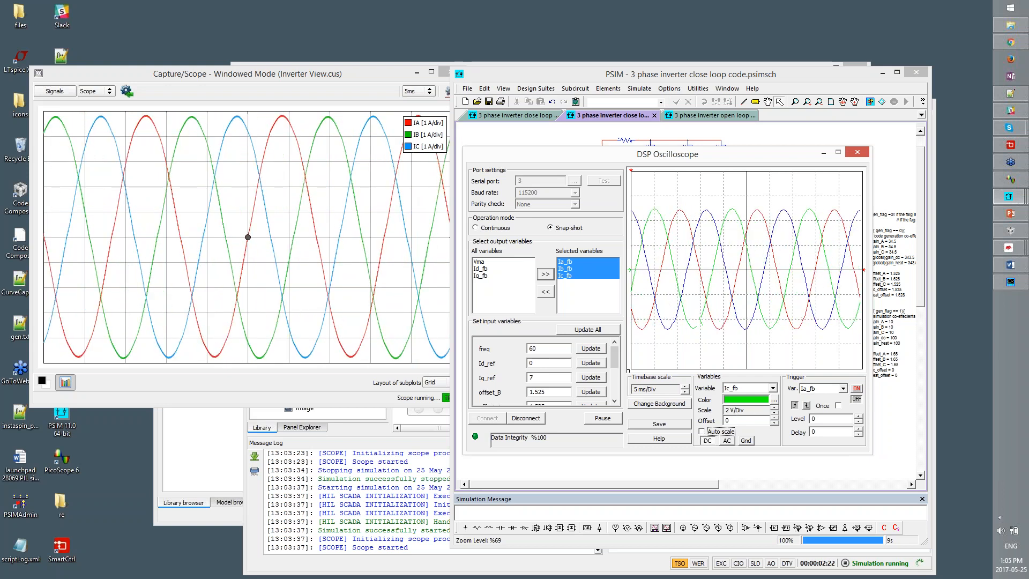
Set the Iq_ref input variable to 5 in the DSP Oscilloscope
left_click(541, 377)
key("BackSpace")
type("5")
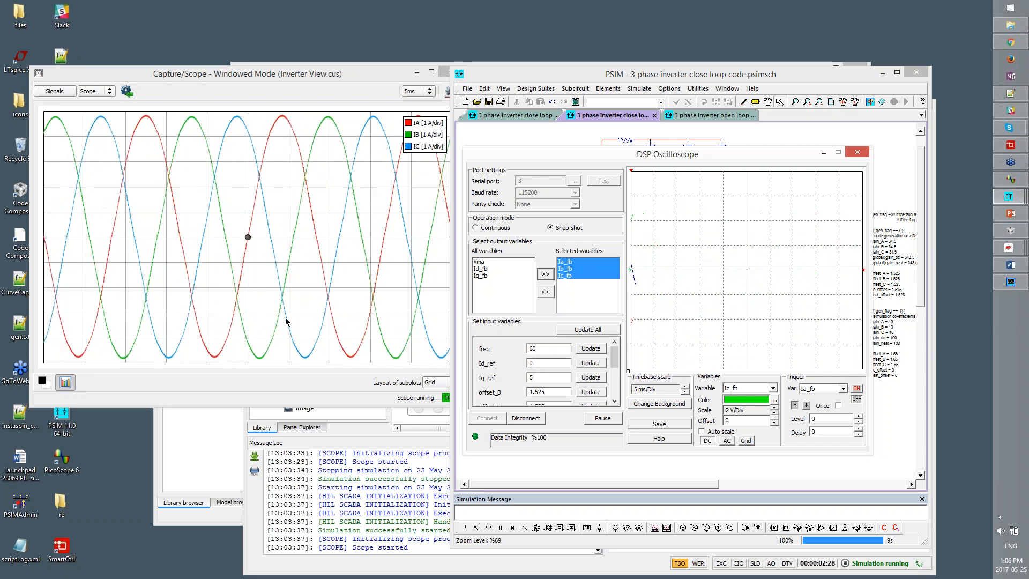
mouse_move(614, 355)
left_mouse_down()
mouse_move(614, 373)
mouse_move(574, 333)
mouse_move(616, 378)
mouse_move(617, 355)
left_mouse_up()
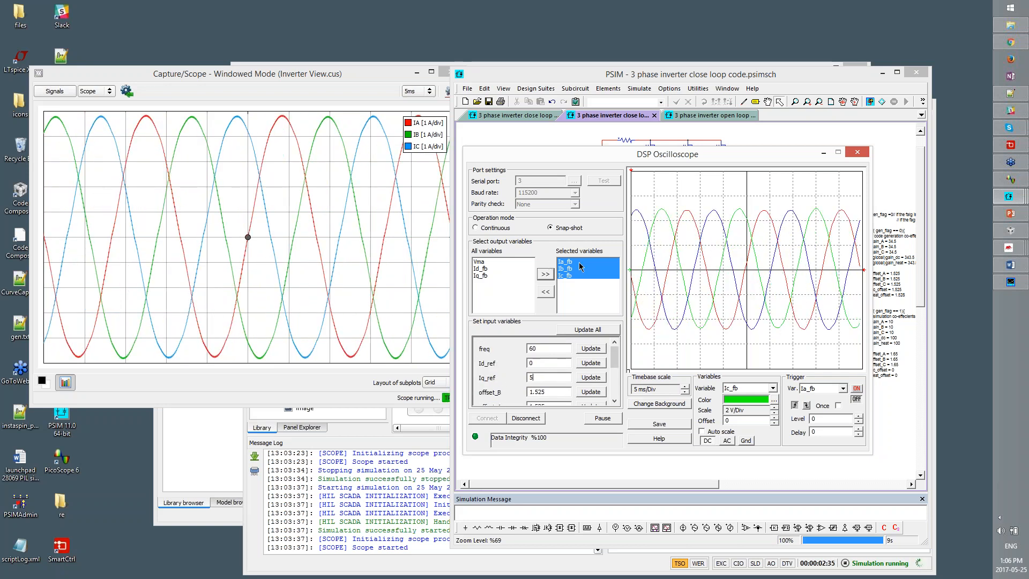
Replace the three phase currents with Iq_fb in the DSP Oscilloscope plot and move the oscilloscope clear of the schematic
left_click(545, 292)
double_click(499, 277)
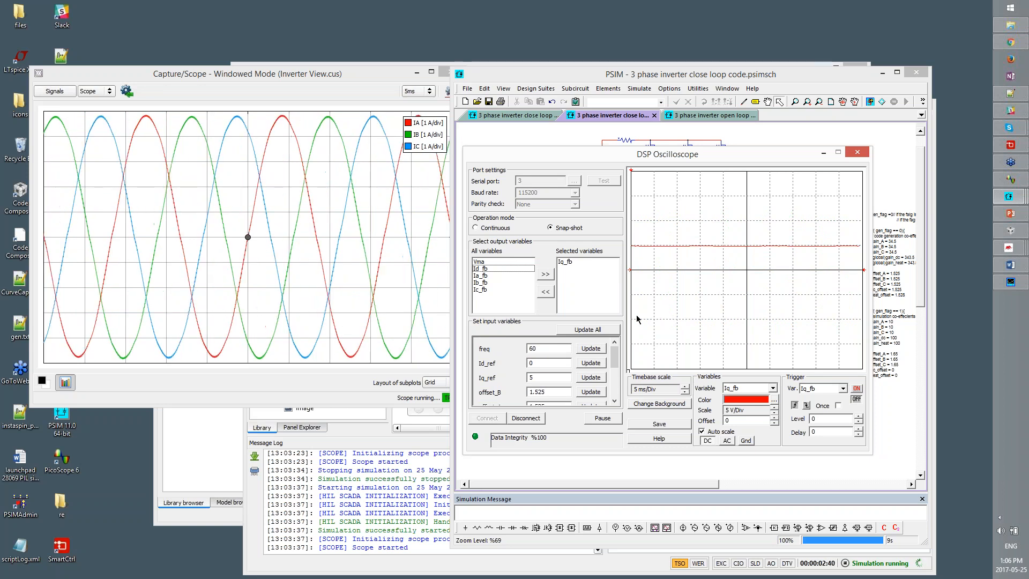
left_click_drag(584, 155, 162, 277)
Examine the current feedback path and the Id_fb and Iq_fb output blocks in the closed loop schematic
scroll(811, 415, "up", 2)
right_click(812, 415)
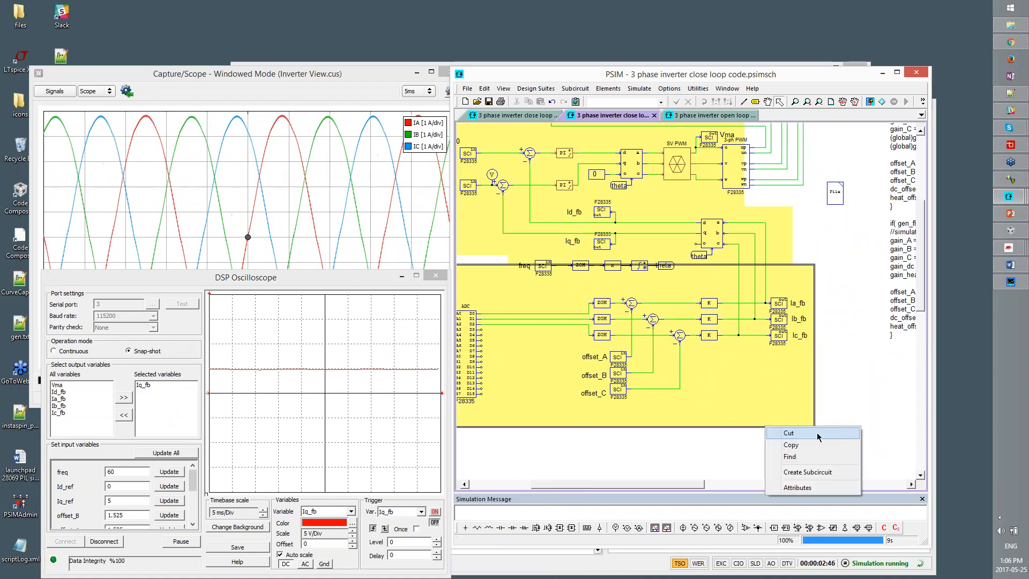
left_click(835, 448)
left_click(835, 447)
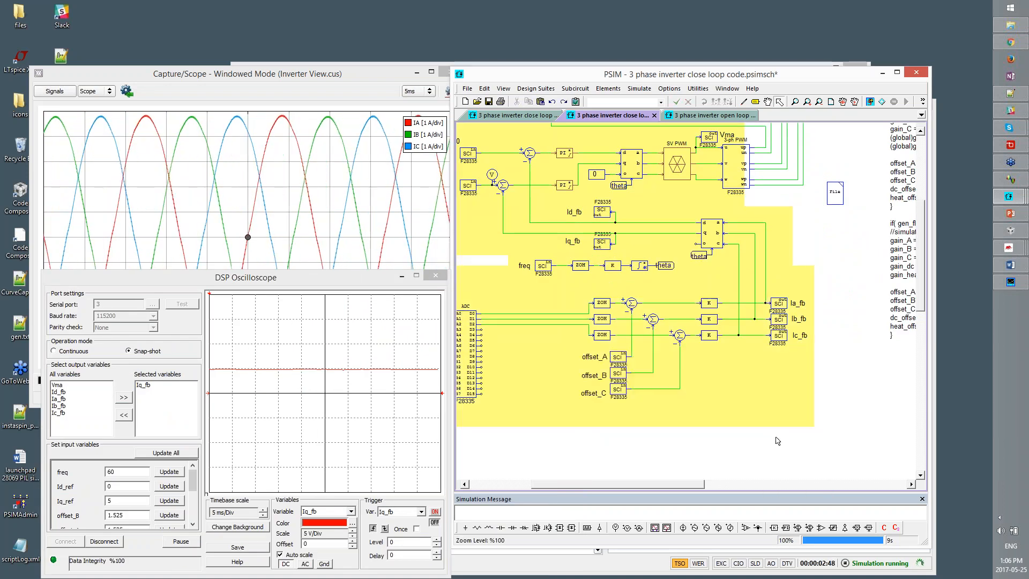
left_click_drag(882, 396, 903, 430)
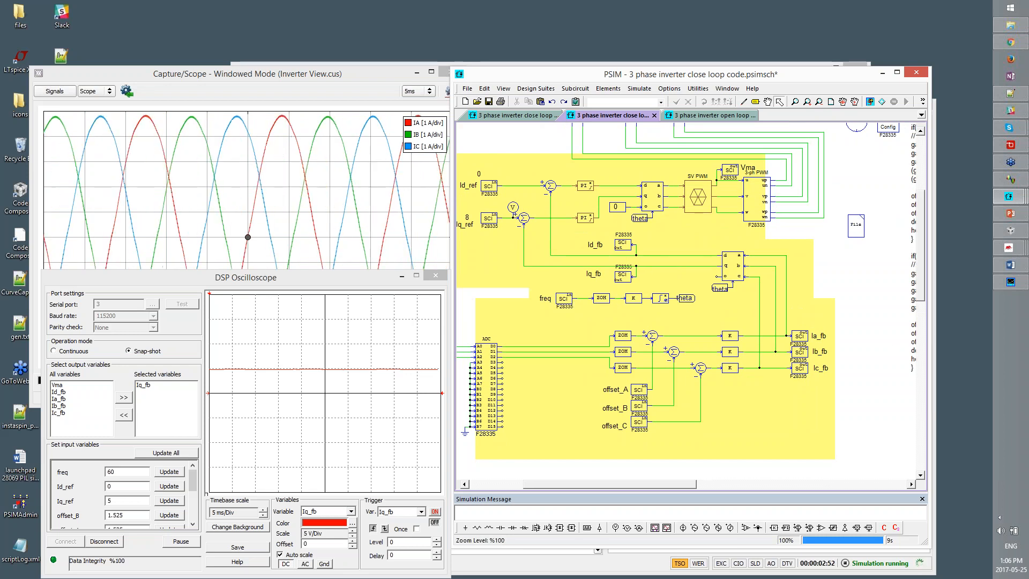
Move the DSP Oscilloscope back over the centre of the workspace and set its Iq_ref input variable to 8
left_click_drag(372, 279, 603, 163)
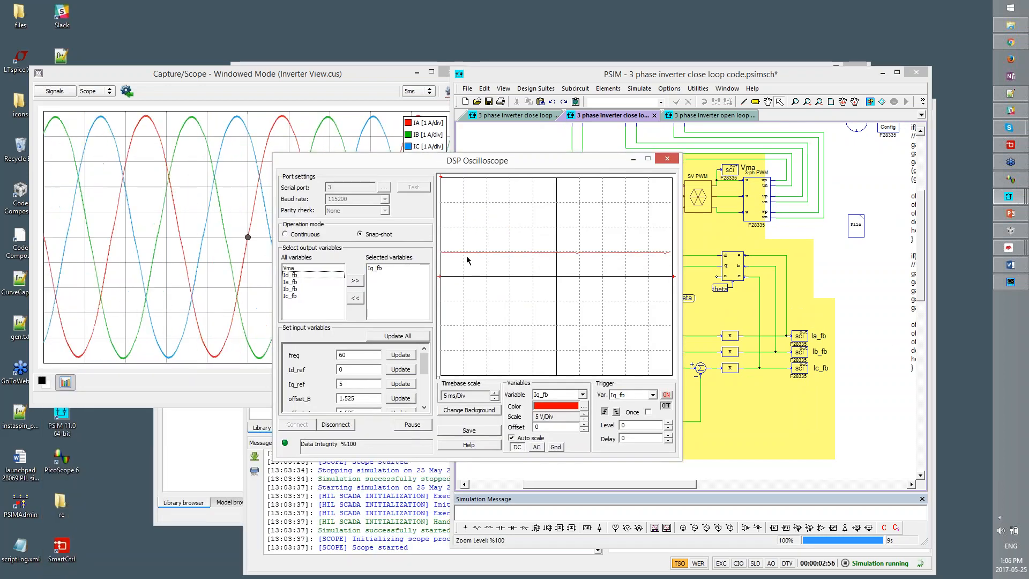
left_click_drag(356, 384, 20, 348)
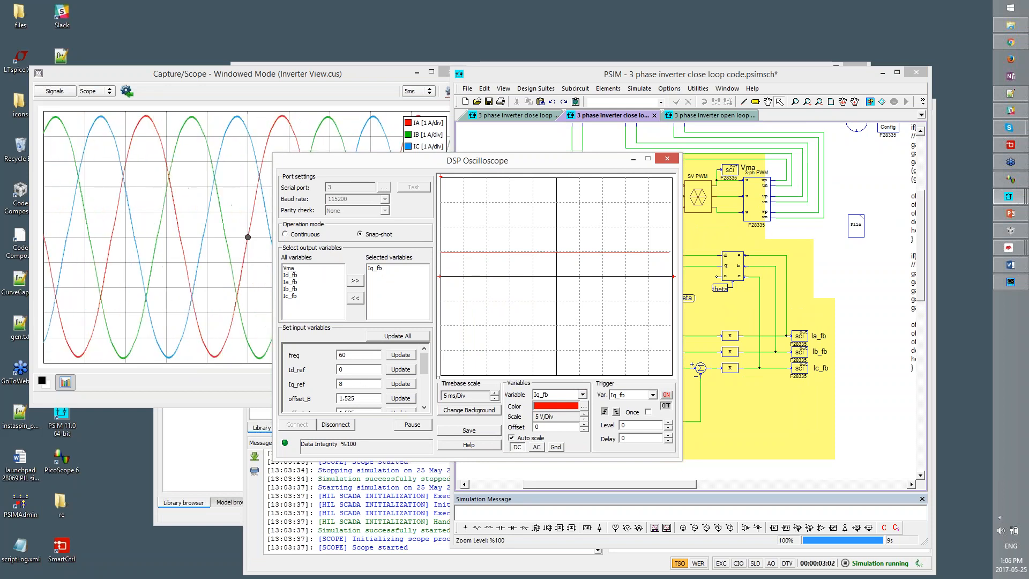
Switch to HIL SCADA and bring its inverter panel and Capture/Scope window to the front
left_click(198, 482)
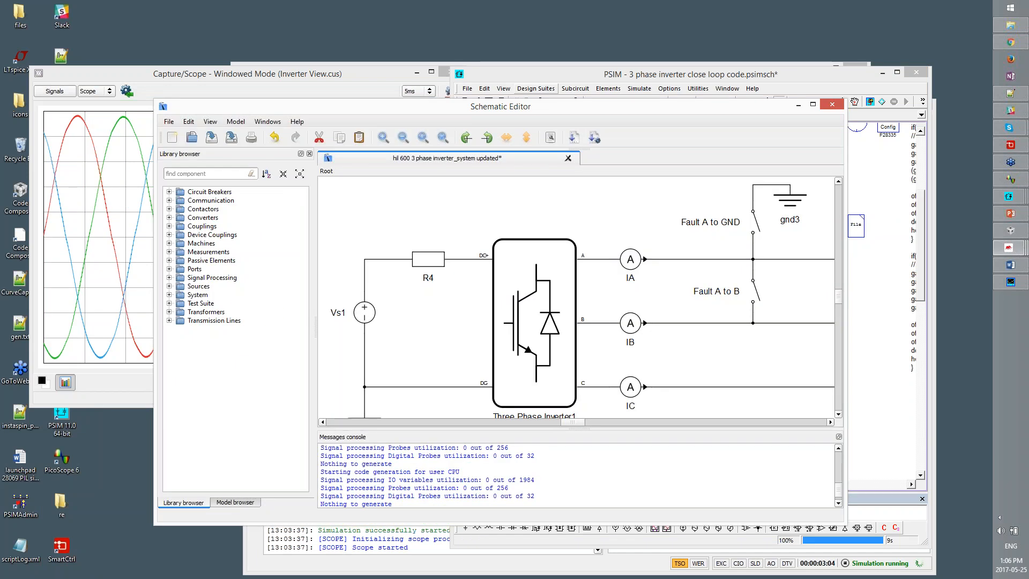
left_click(1009, 247)
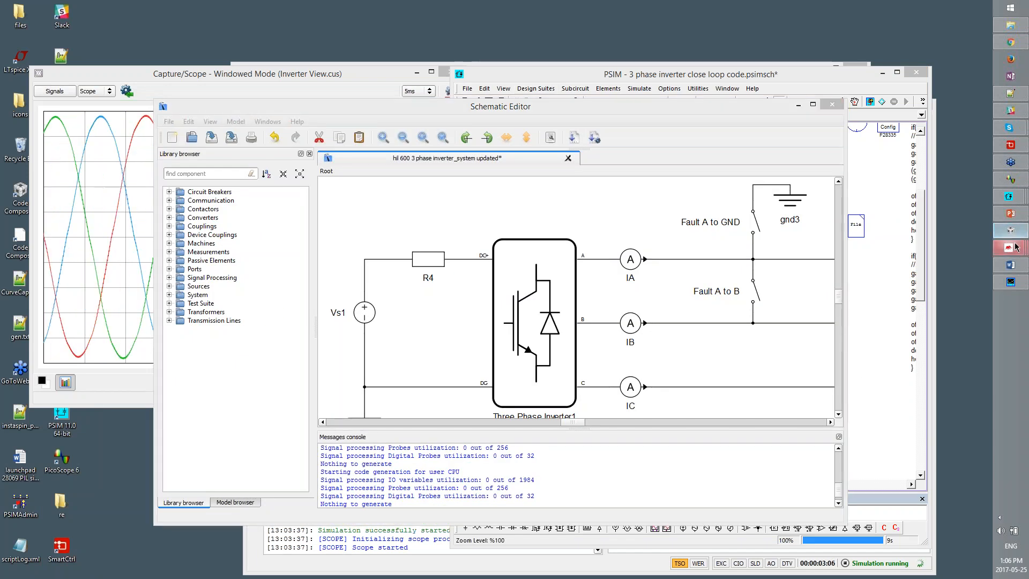
left_click(925, 251)
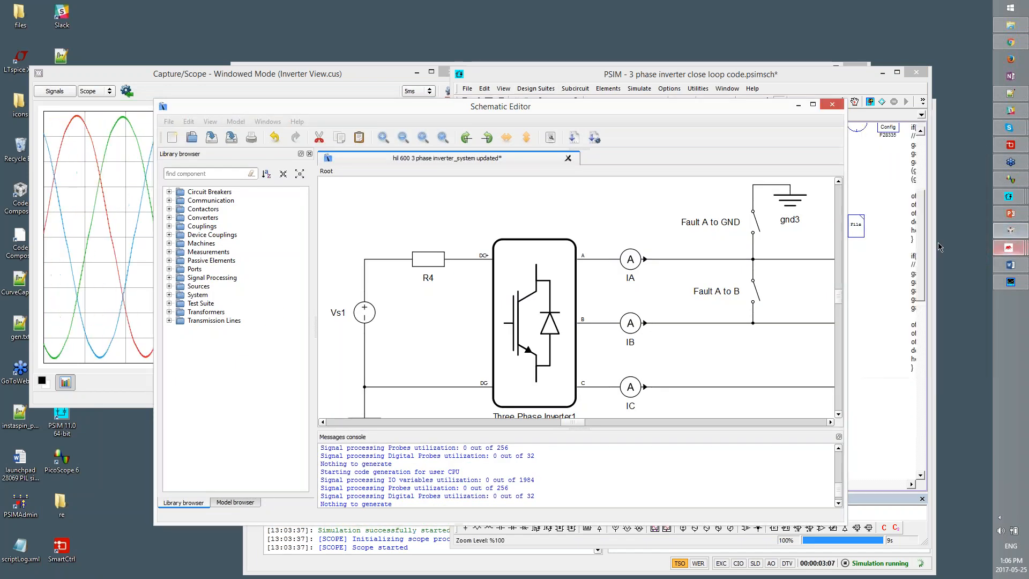
left_click(1010, 247)
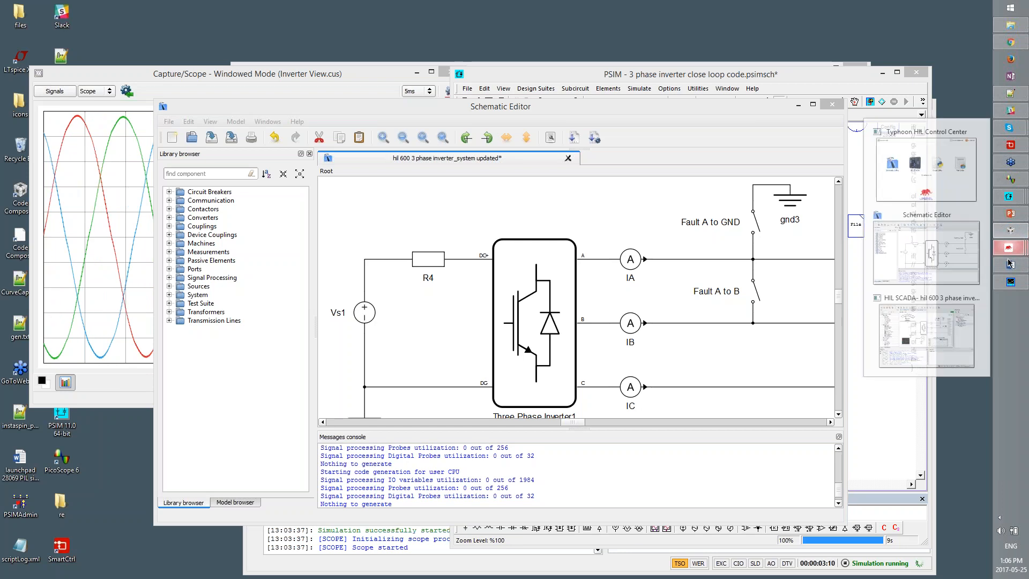
left_click(941, 361)
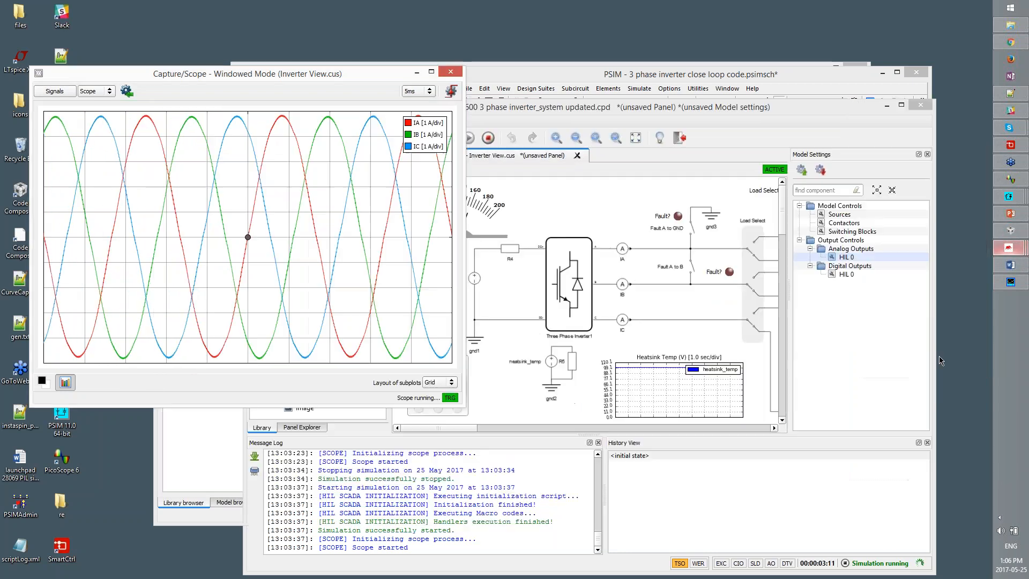
Close the Load Select contactor in the inverter model's contactor settings
double_click(845, 223)
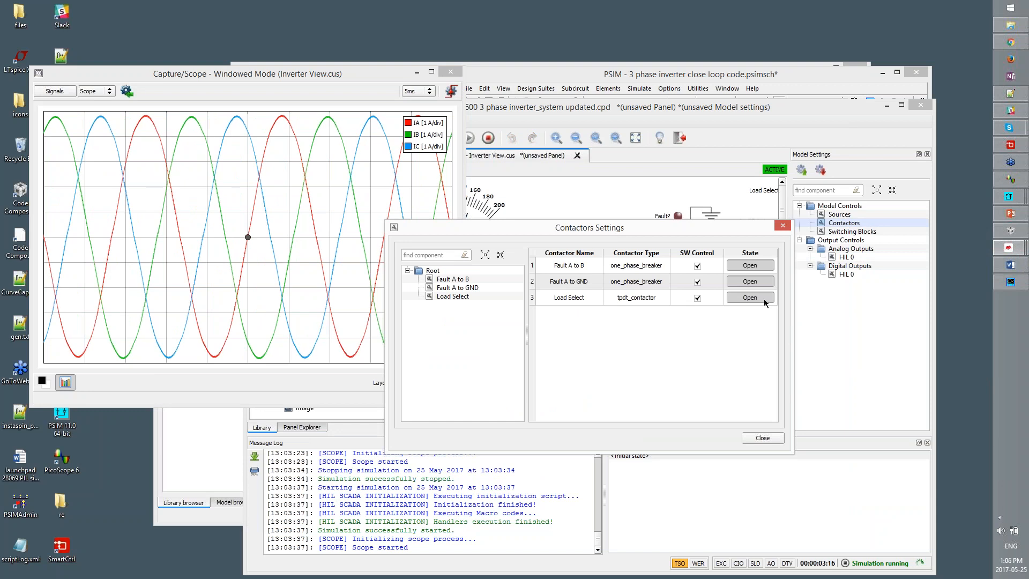
left_click(765, 300)
left_click_drag(703, 227, 402, 108)
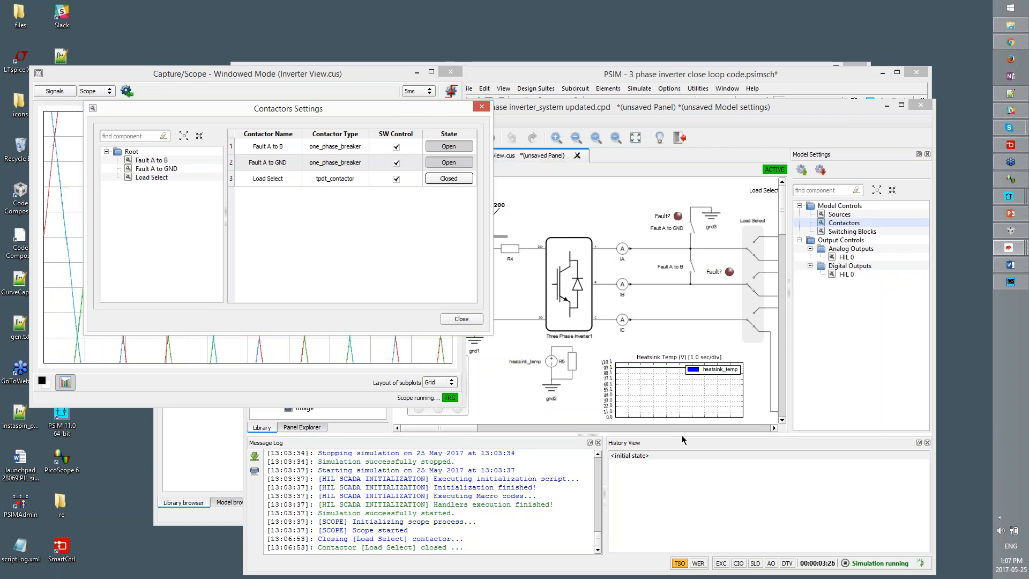
left_click(773, 427)
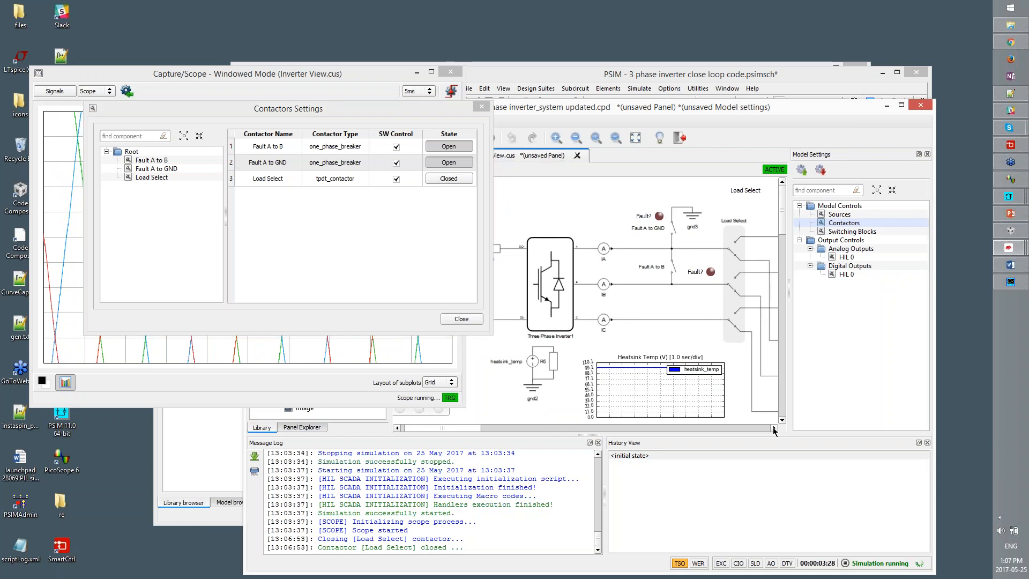
left_click(773, 427)
left_click(774, 427)
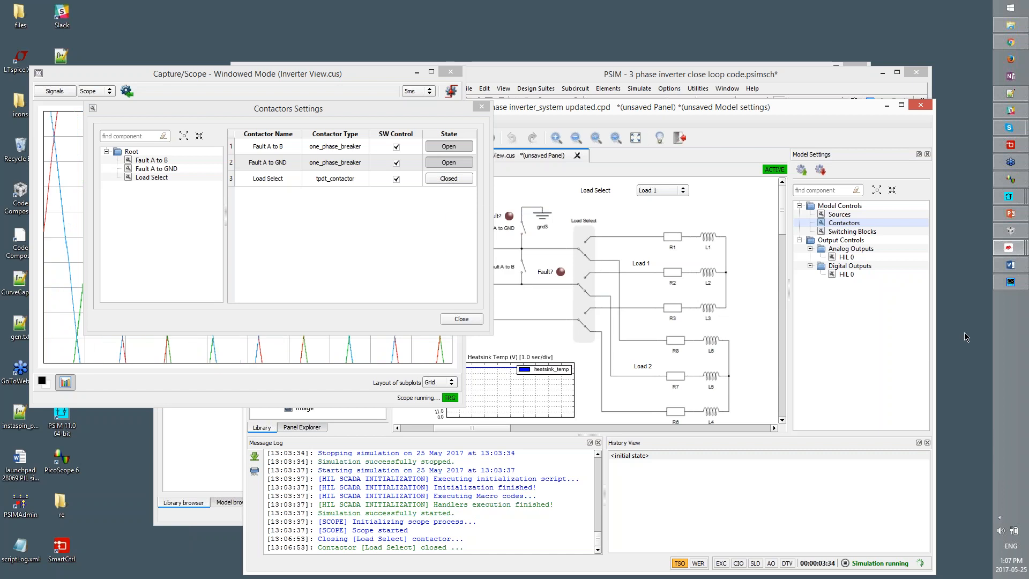
Bring PSIM's DSP Oscilloscope beside the Capture/Scope window and move the HIL SCADA window clear of both
mouse_move(1012, 201)
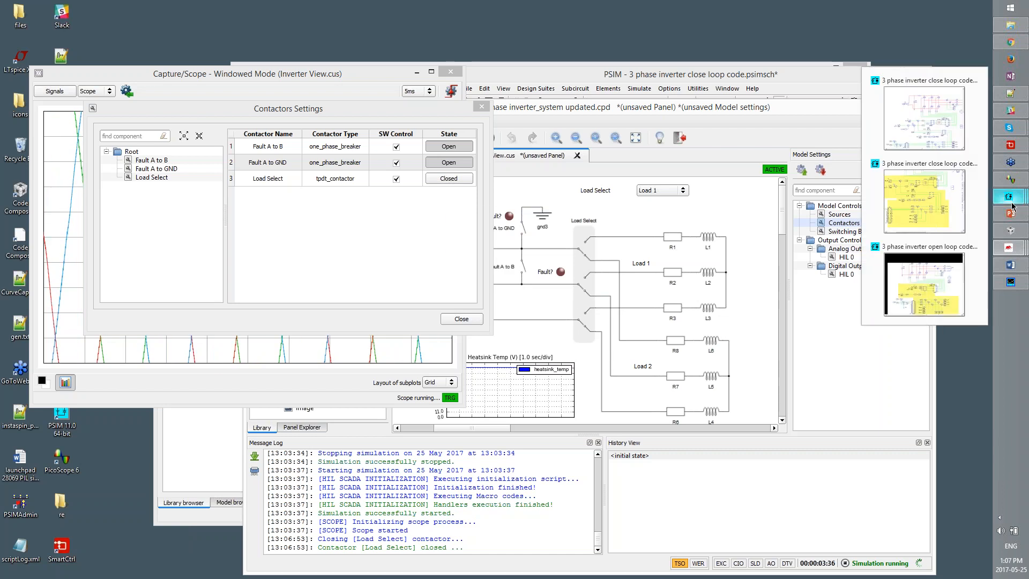
left_click(925, 289)
left_click_drag(459, 163, 723, 122)
left_click(333, 94)
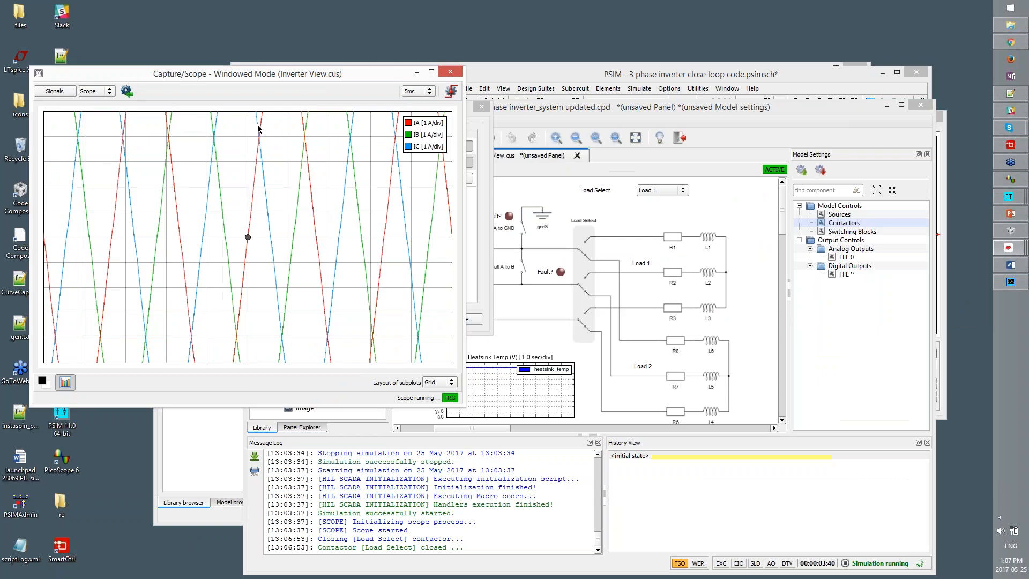
left_click_drag(786, 102, 323, 434)
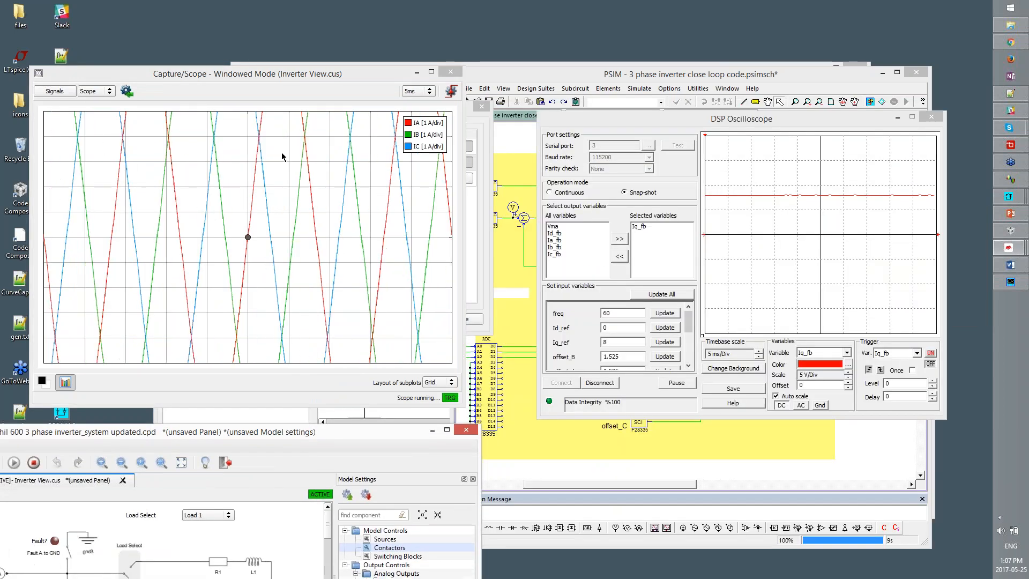
Set the vertical scale of the IA, IB and IC scope signals to 2 A/div
left_click(56, 91)
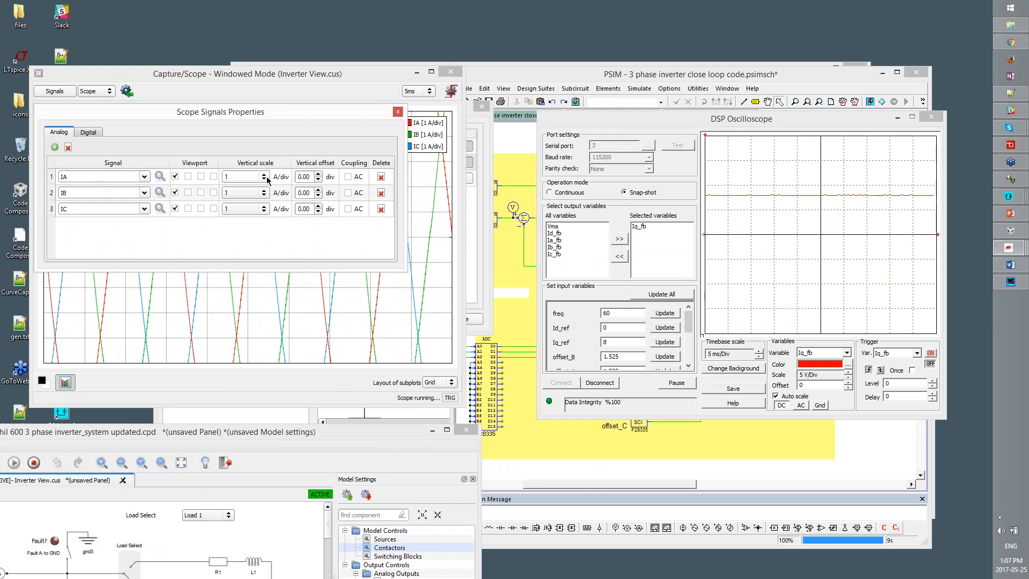
left_click(242, 177)
left_click(237, 200)
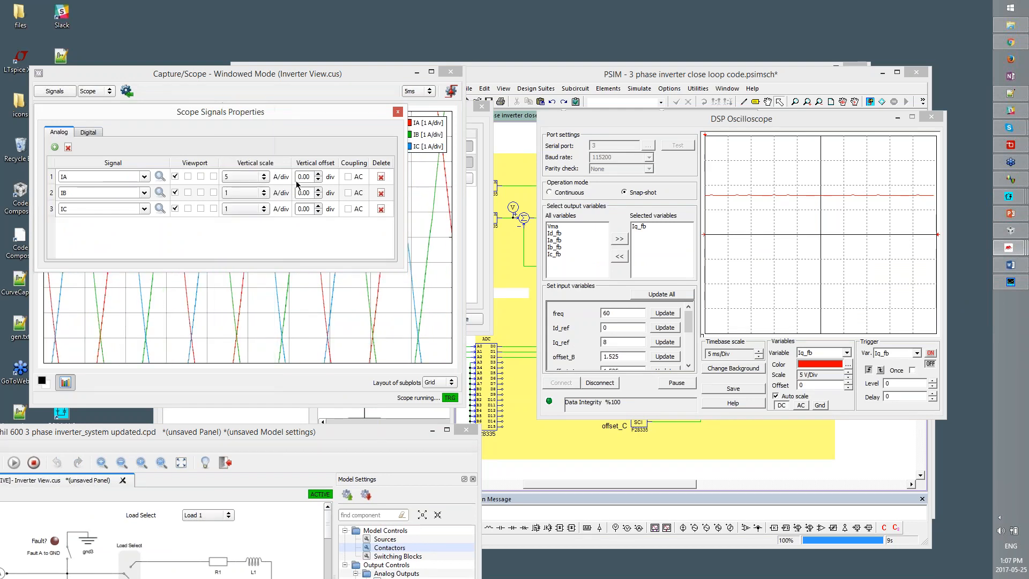
left_click(260, 194)
left_click(255, 197)
left_click(260, 176)
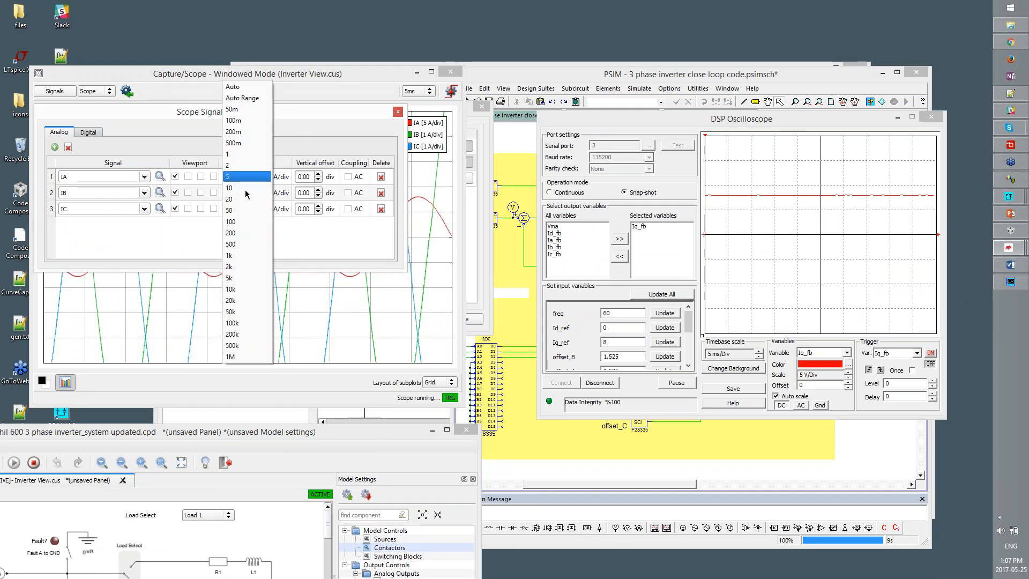
left_click(252, 163)
left_click(258, 195)
left_click(240, 215)
left_click(240, 209)
left_click(235, 181)
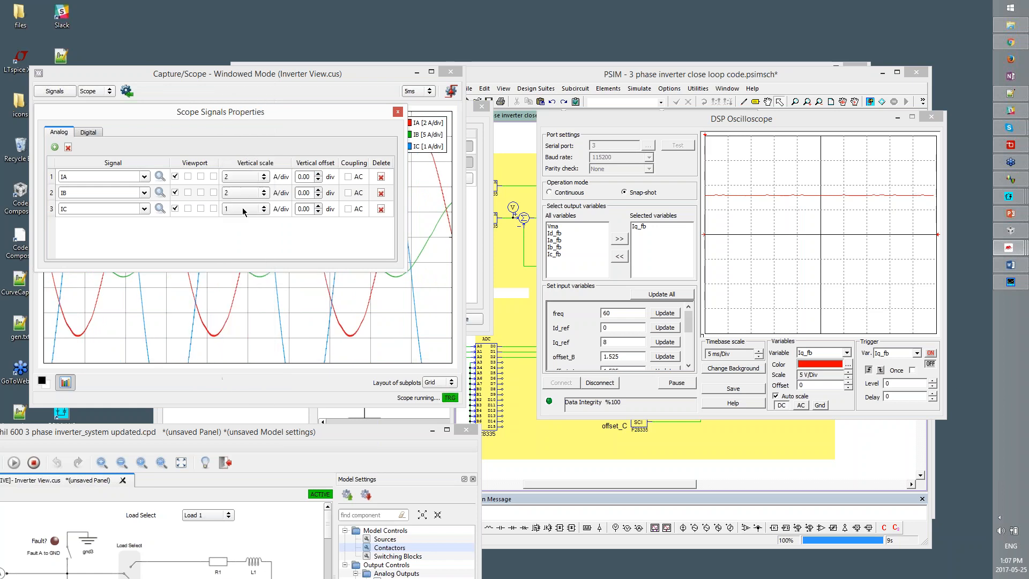
left_click(252, 209)
left_click(252, 225)
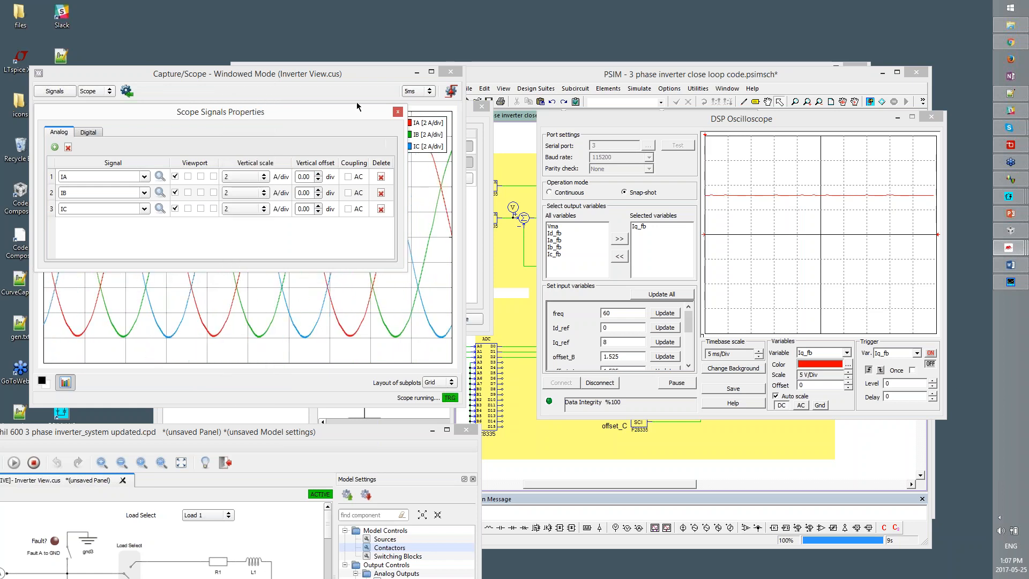
left_click(397, 112)
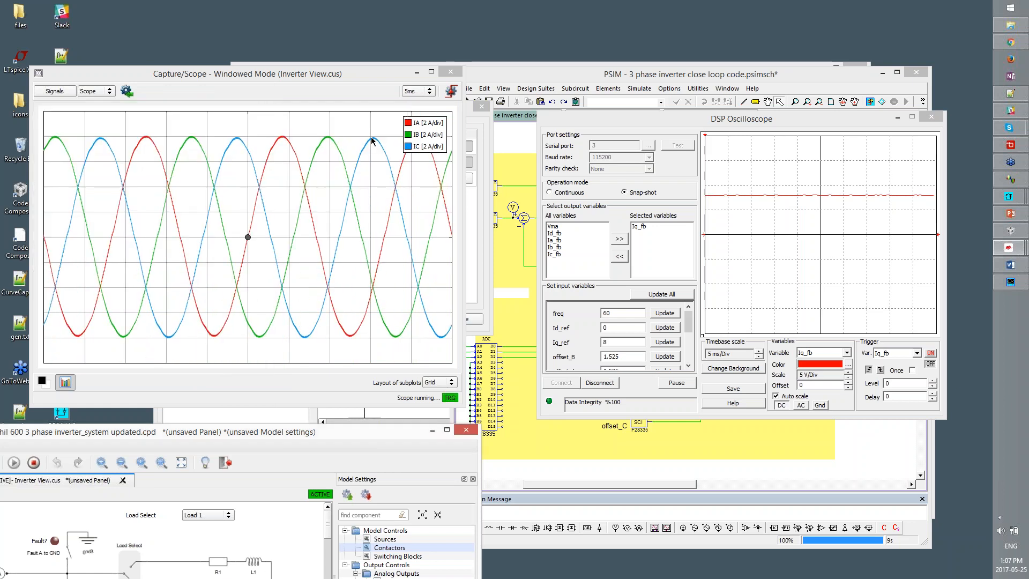
Change the Iq_ref input variable in the DSP Oscilloscope to 5, then to 1 and back to 8
left_click(638, 229)
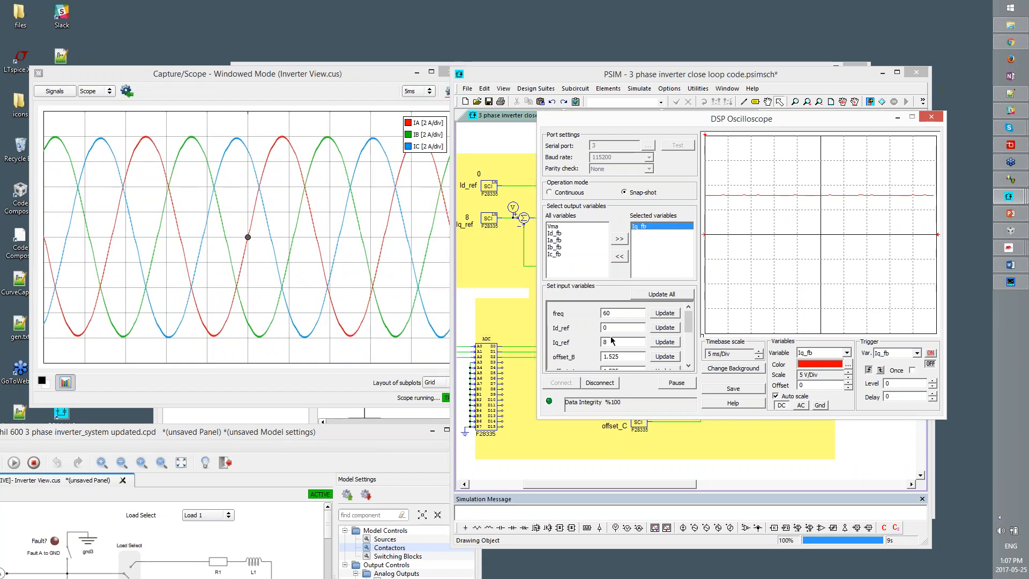
left_click_drag(613, 341, 591, 340)
type("5")
key("Return")
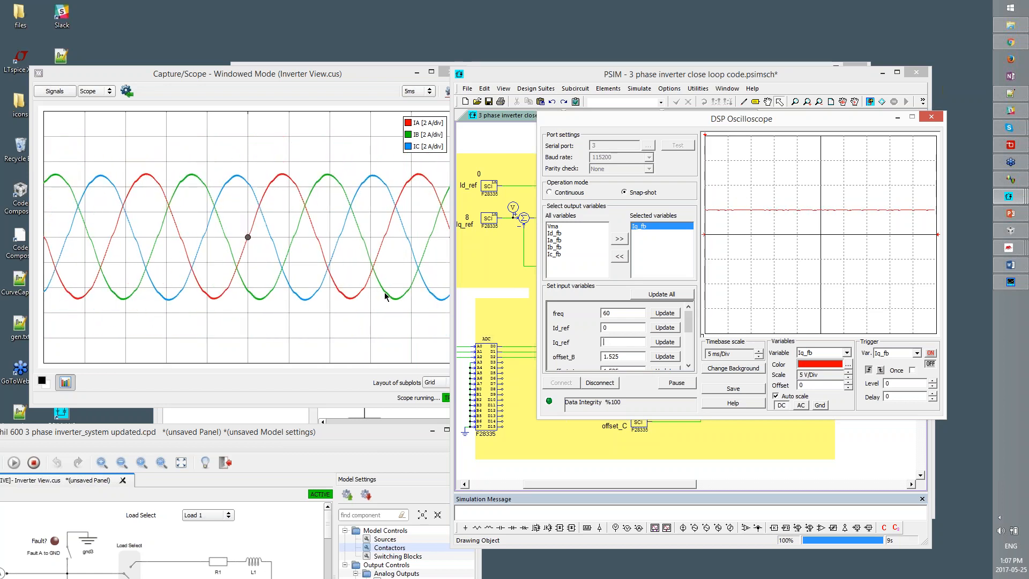
key("Return")
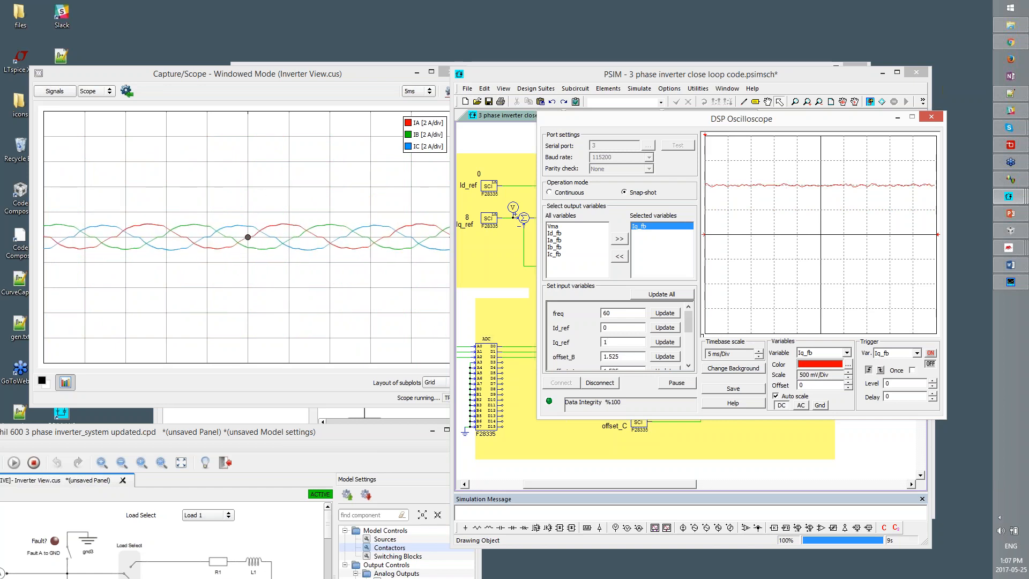
type("8")
key("Return")
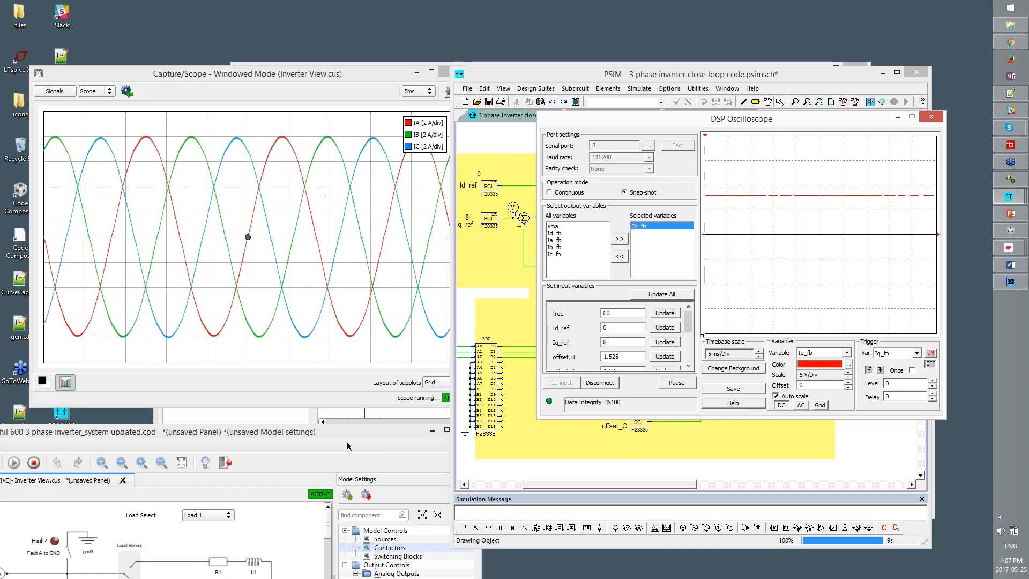
Move the HIL SCADA and Capture/Scope windows off the contactor settings and open the Load Select contactor
left_click_drag(350, 438, 292, 455)
left_click_drag(293, 377, 345, 332)
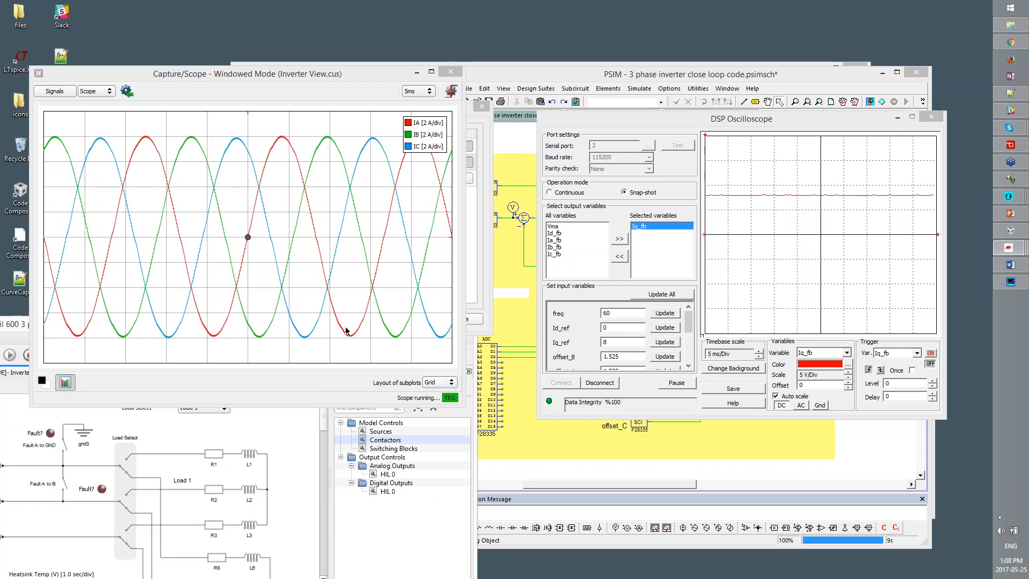
left_click_drag(335, 74, 291, 252)
left_click(449, 178)
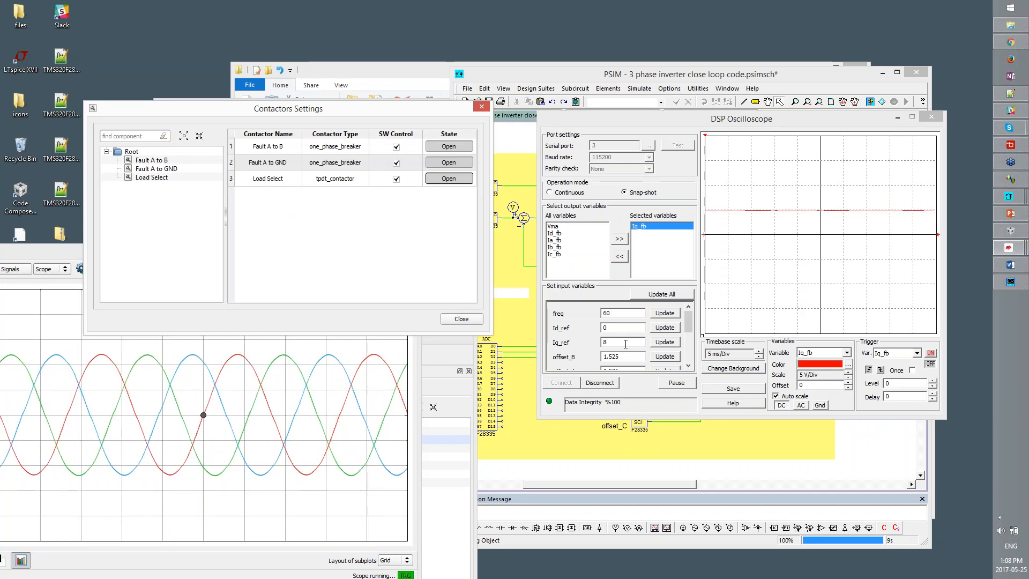
Replace Iq_fb with Vma as the only plotted variable in the DSP Oscilloscope
left_click(764, 233)
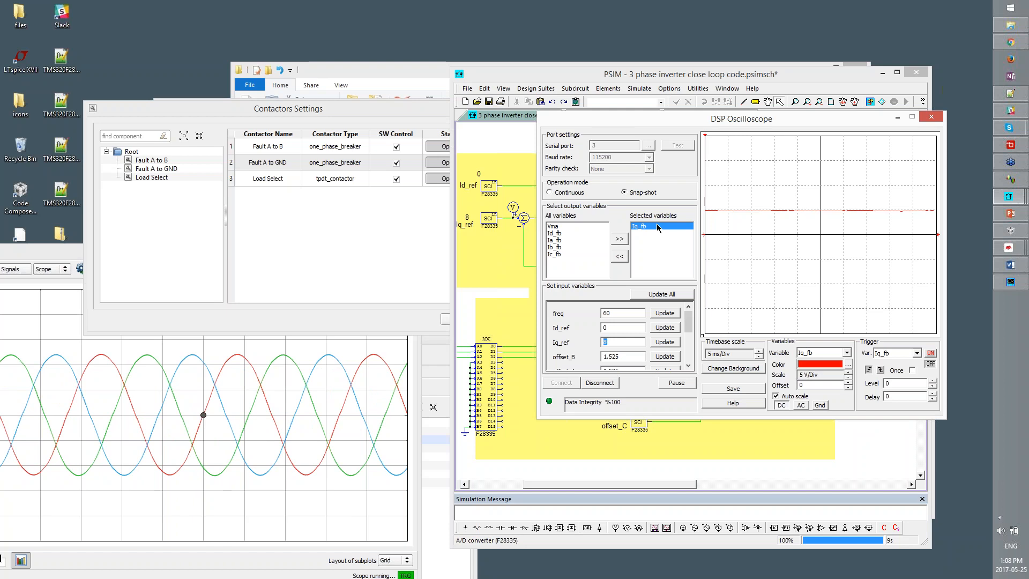
left_click(562, 233)
left_click(572, 227)
left_click(619, 239)
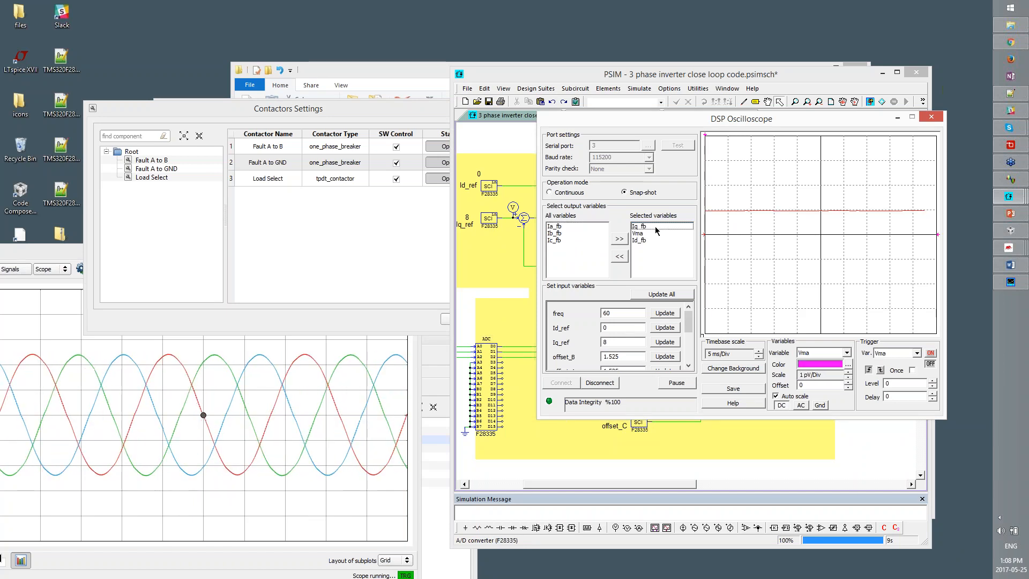
double_click(652, 233)
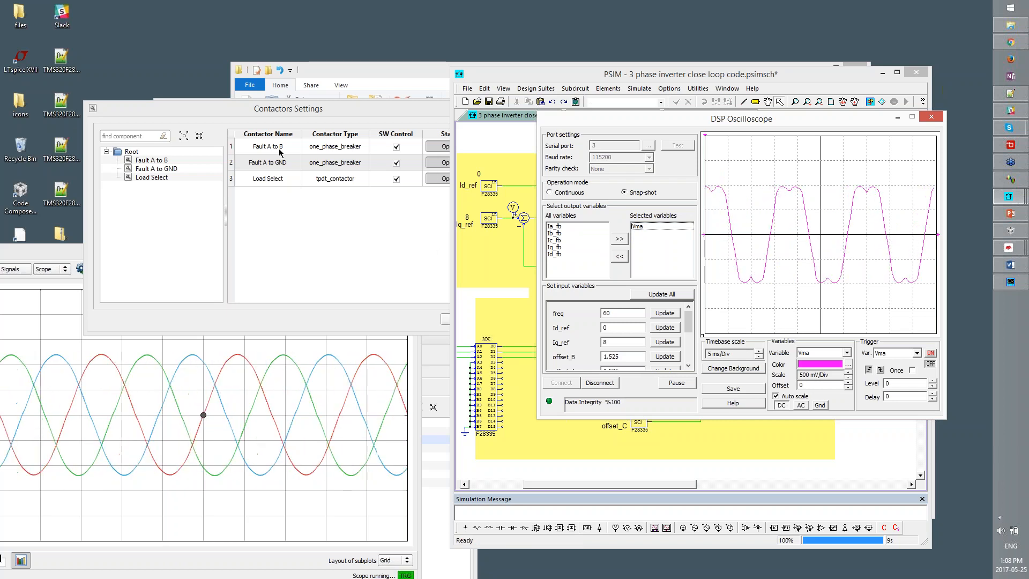
Rearrange the HIL SCADA and Capture/Scope windows and set the Vs1 source to 150 V
left_click_drag(70, 252, 308, 143)
left_click_drag(49, 326, 185, 185)
left_click_drag(382, 142, 281, 337)
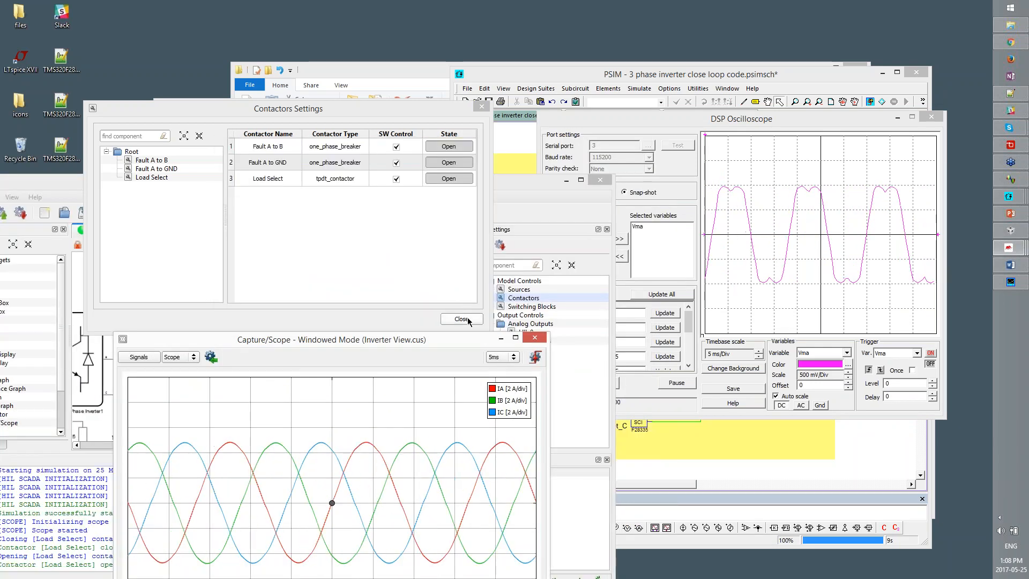
left_click(519, 315)
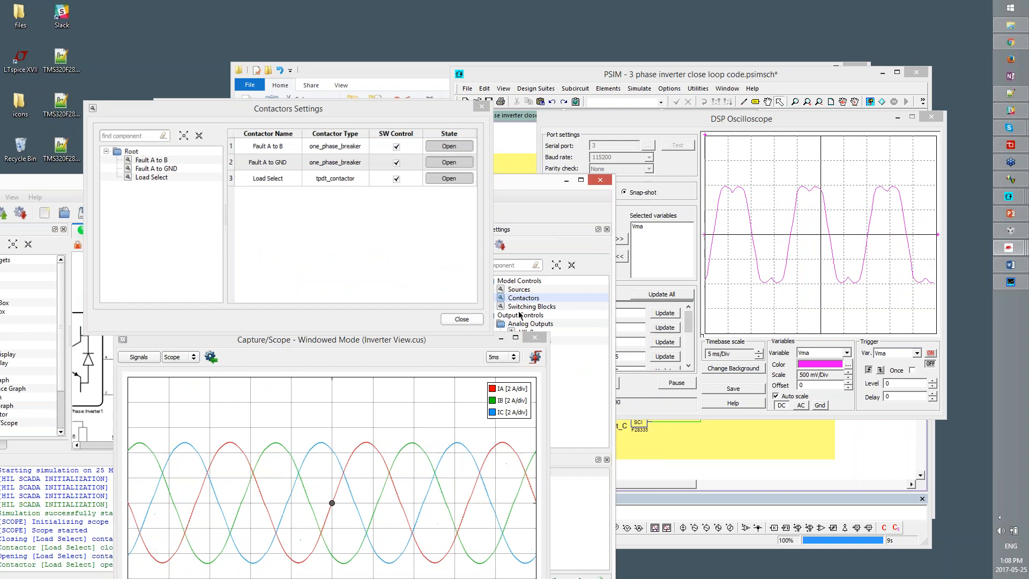
double_click(530, 290)
left_click_drag(495, 214, 781, 236)
type("150")
key("Return")
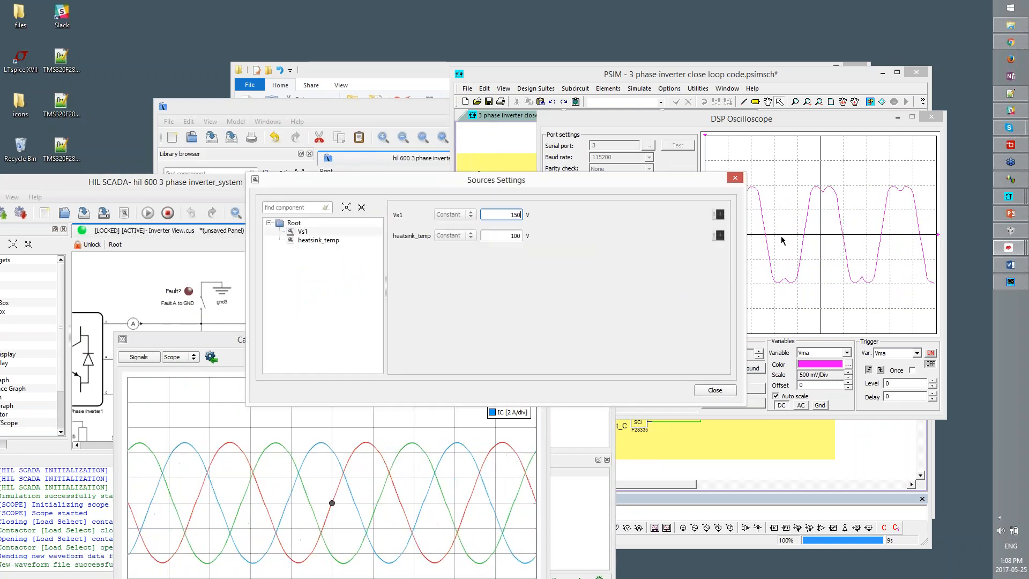
Move the source settings aside and add Iq_fb to the DSP Oscilloscope plot alongside Vma, leaving Id_fb out
left_click_drag(576, 181, 107, 257)
left_click(557, 254)
left_click(555, 247, "ctrl")
left_click(618, 239)
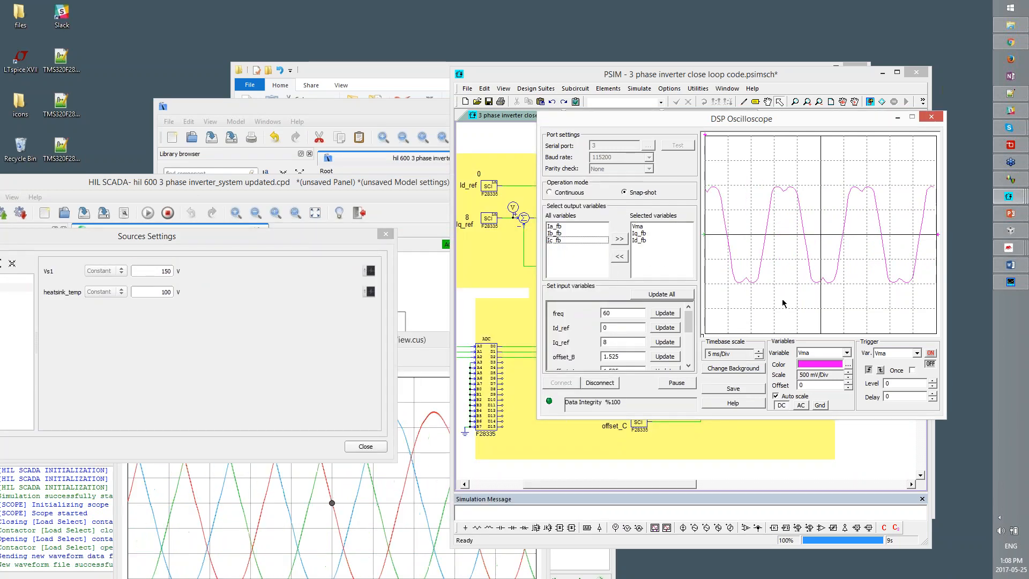
left_click(638, 240)
left_click(619, 257)
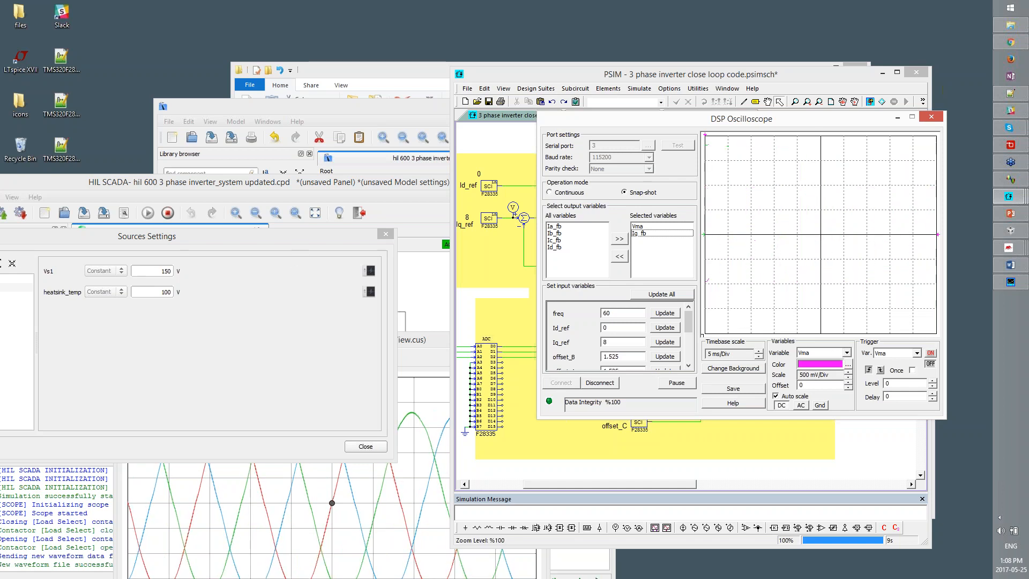
left_click(470, 306)
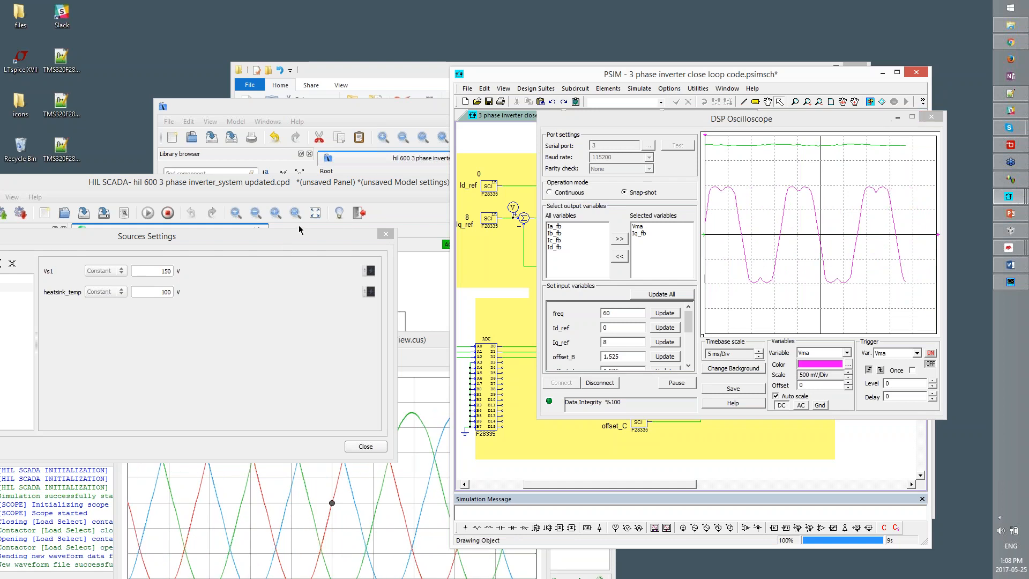
Dismiss the source settings, uncover the inverter panel and close the Fault A to GND contactor
left_click_drag(299, 230, 306, 319)
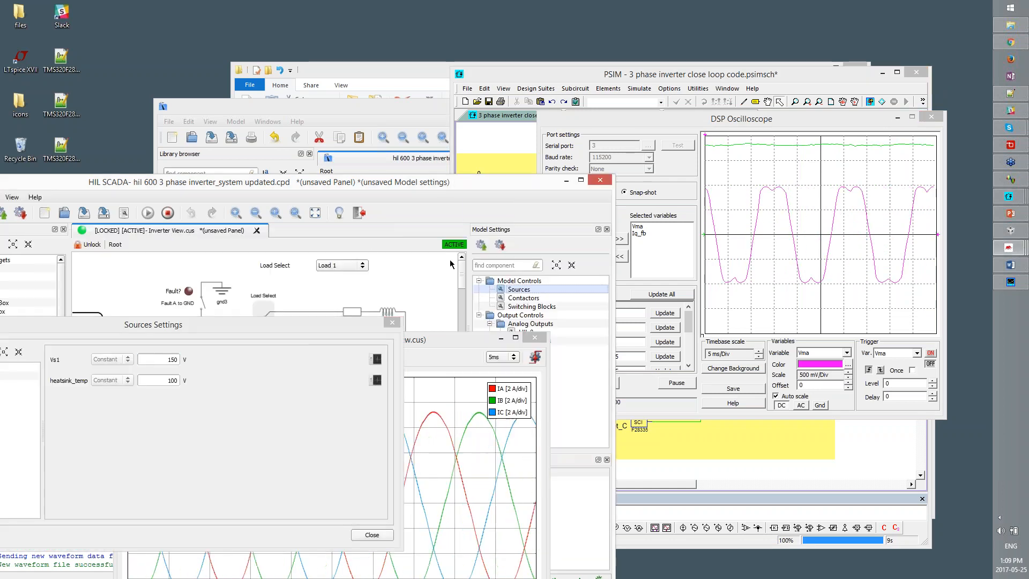
left_click(395, 328)
left_click(394, 325)
left_click_drag(332, 343, 283, 448)
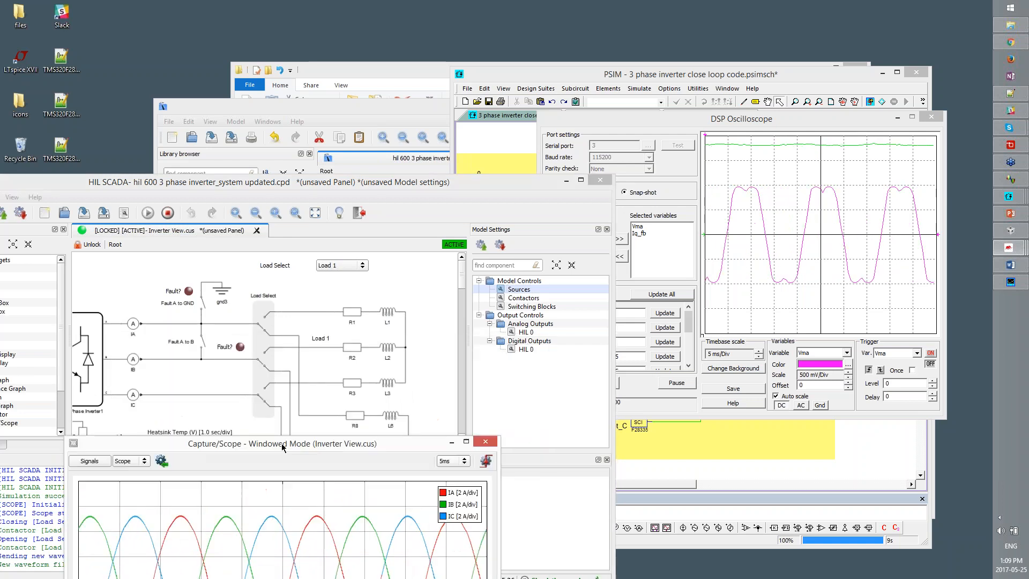
double_click(523, 297)
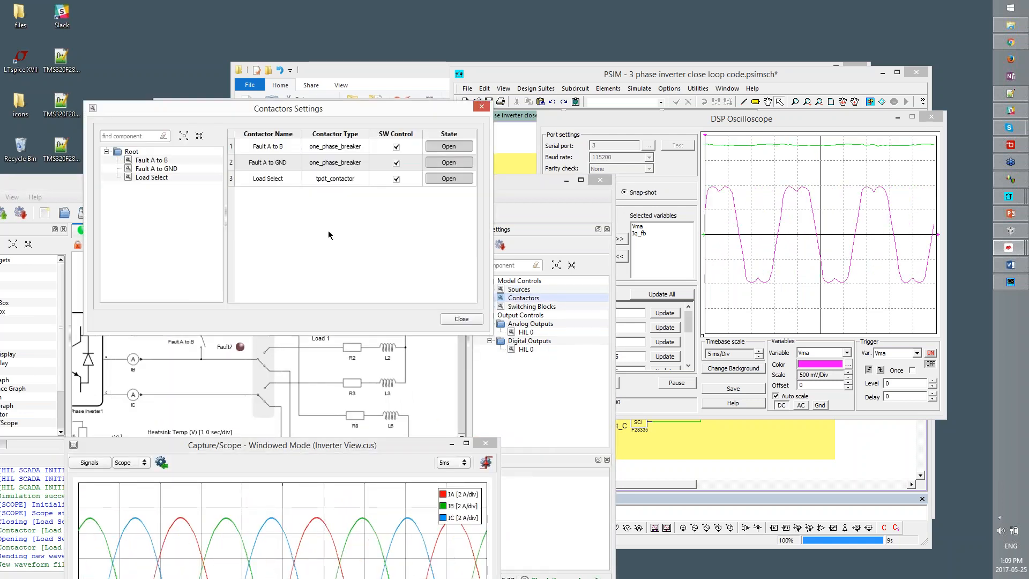
left_click(454, 166)
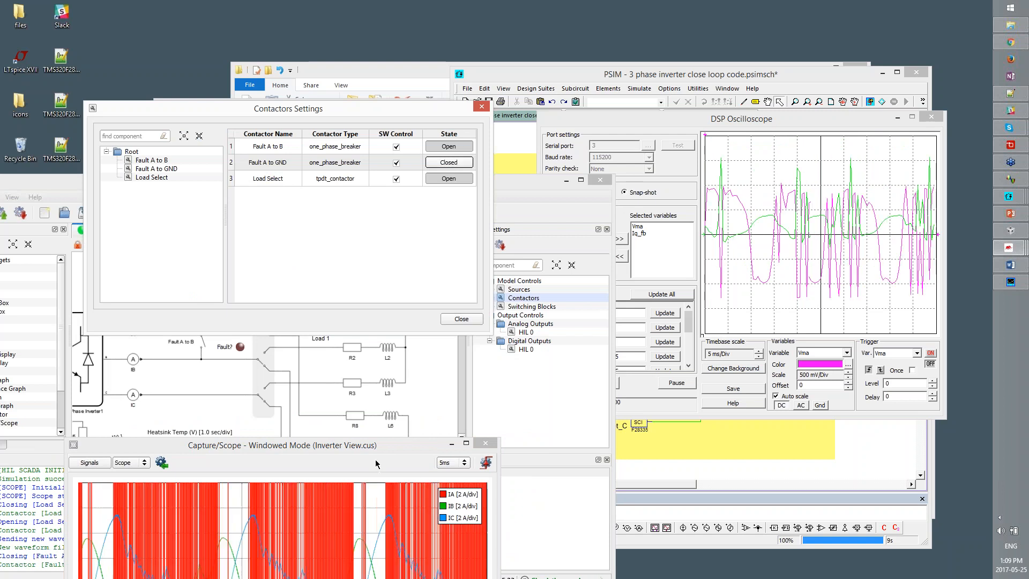
Examine the phase currents under the ground fault in the Capture/Scope window, and dismiss the contactor settings
left_click_drag(429, 444, 506, 129)
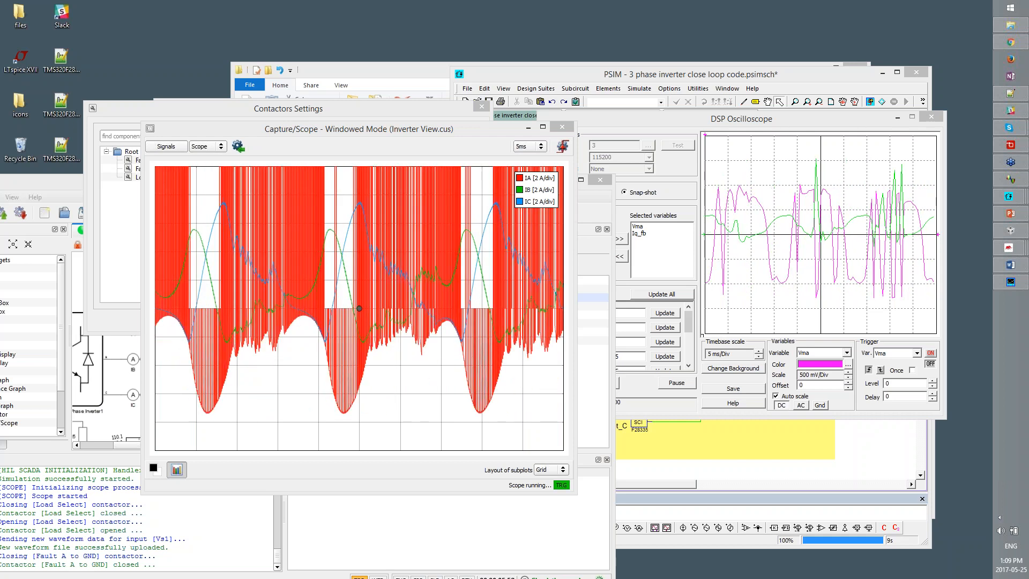
left_click_drag(516, 132, 1028, 332)
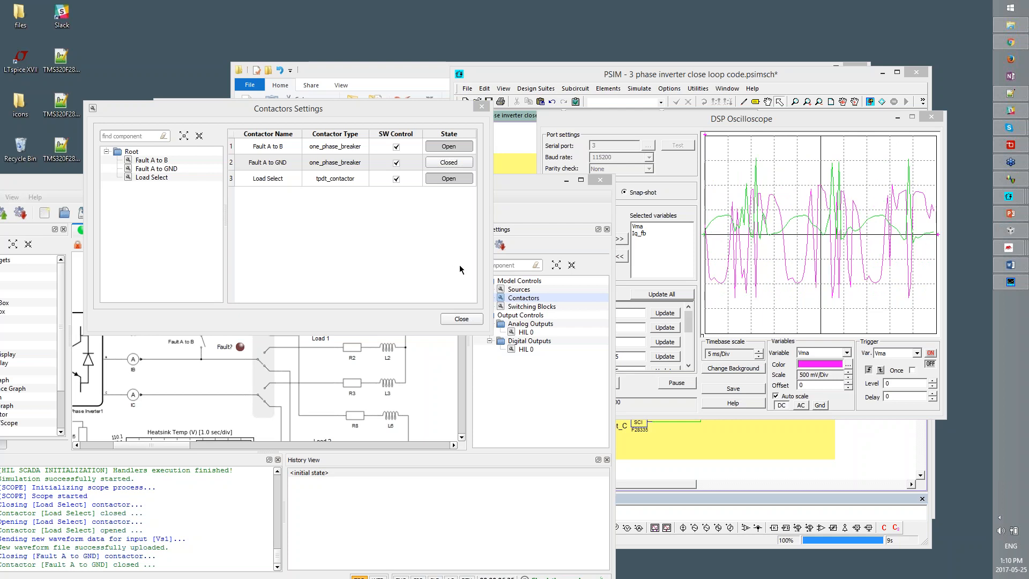
left_click(461, 319)
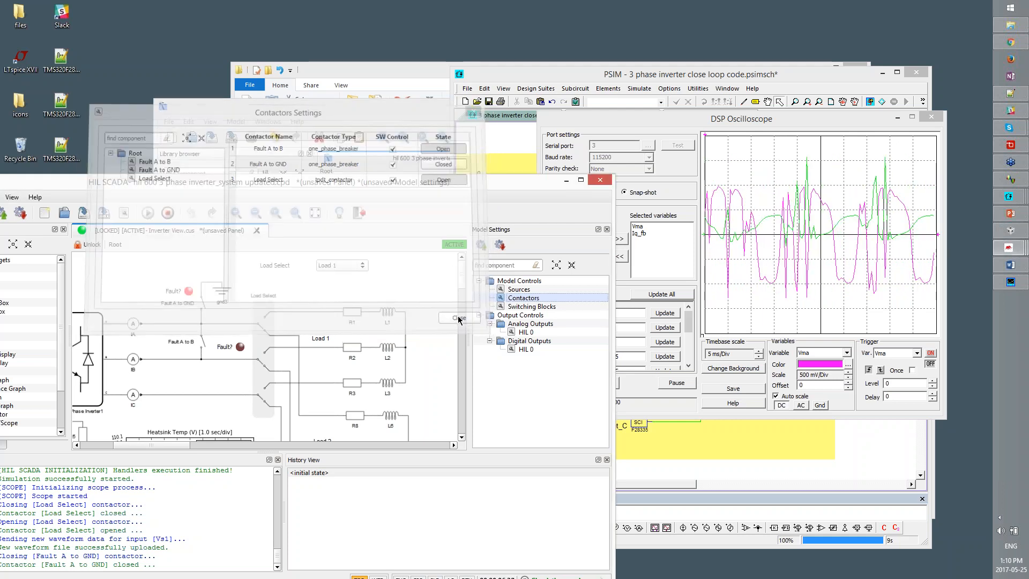
Reposition the HIL SCADA window fully on screen and bring the three-phase inverter into its panel view
left_click_drag(396, 157, 419, 92)
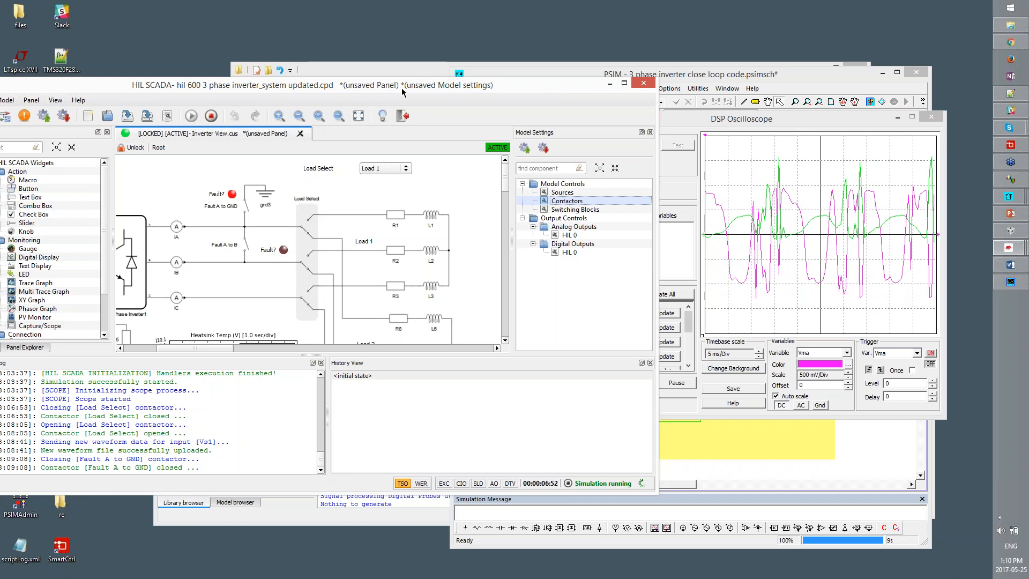
left_click_drag(401, 88, 445, 89)
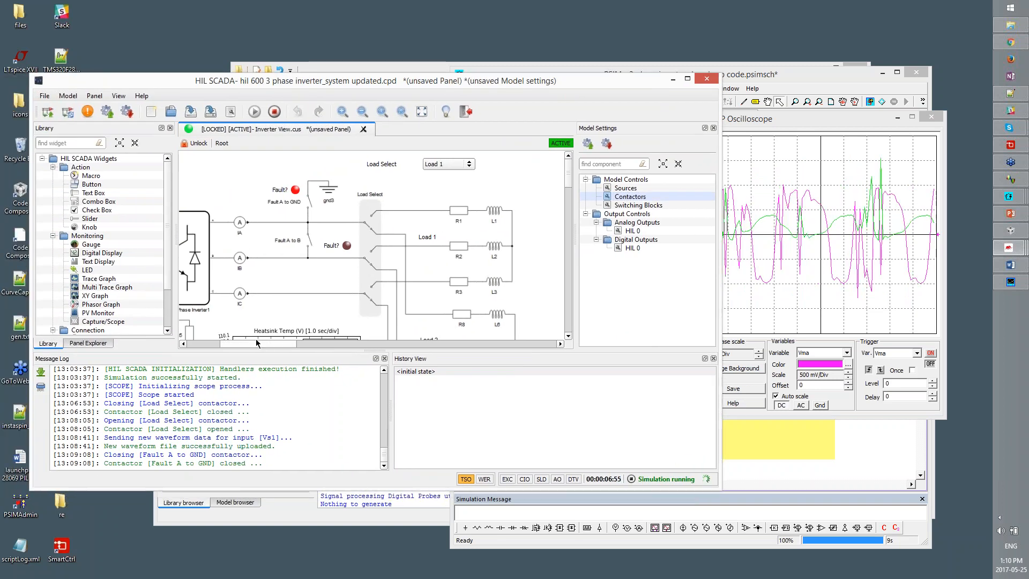
left_click_drag(269, 344, 256, 344)
Switch to PSIM, disconnect the DSP Oscilloscope from the serial port and close it
left_click(779, 456)
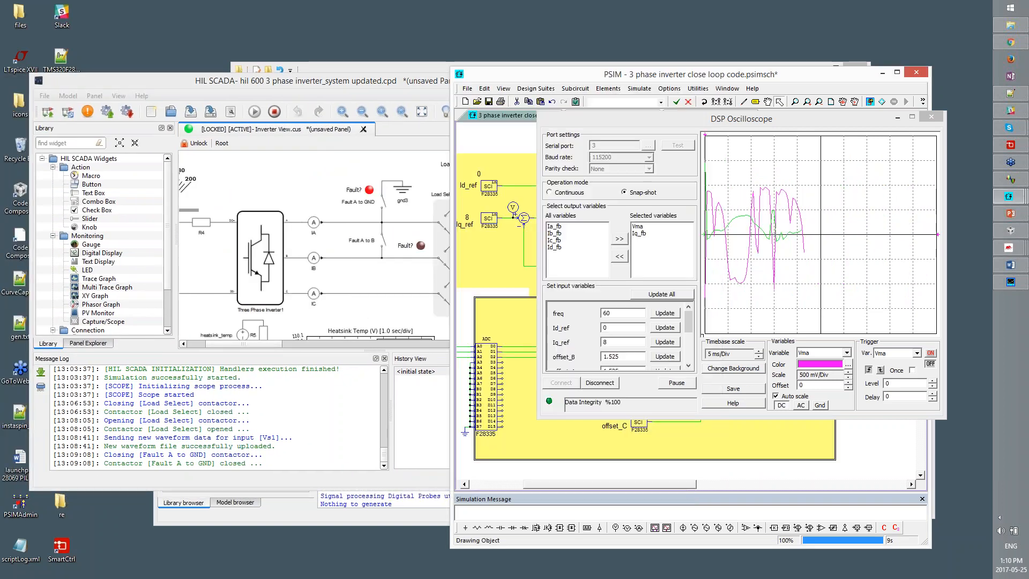
left_click(600, 382)
left_click(931, 118)
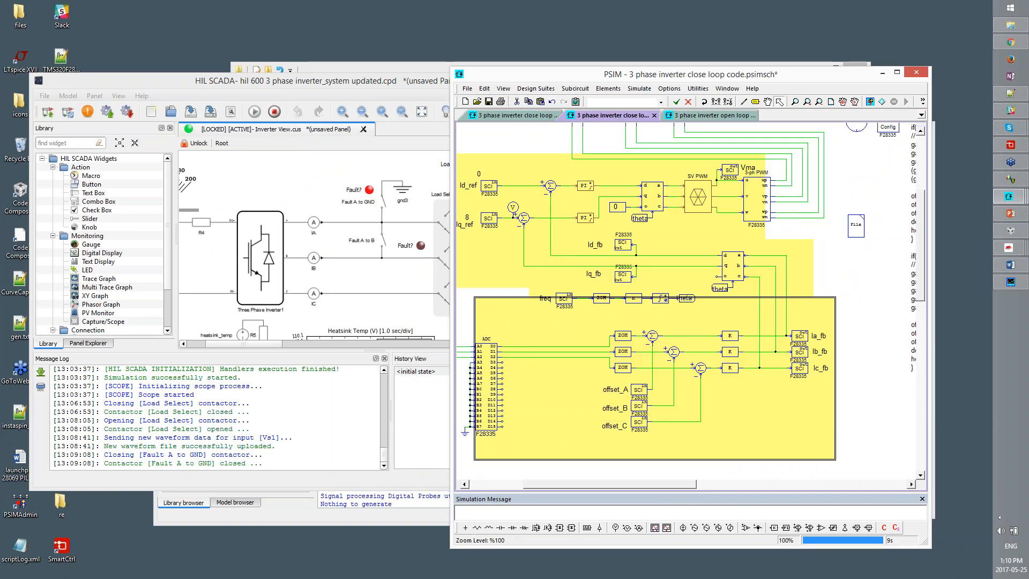
Close the 3 phase inverter open loop code gen_sci comms schematic without saving its changes
left_click(721, 116)
left_click(752, 115)
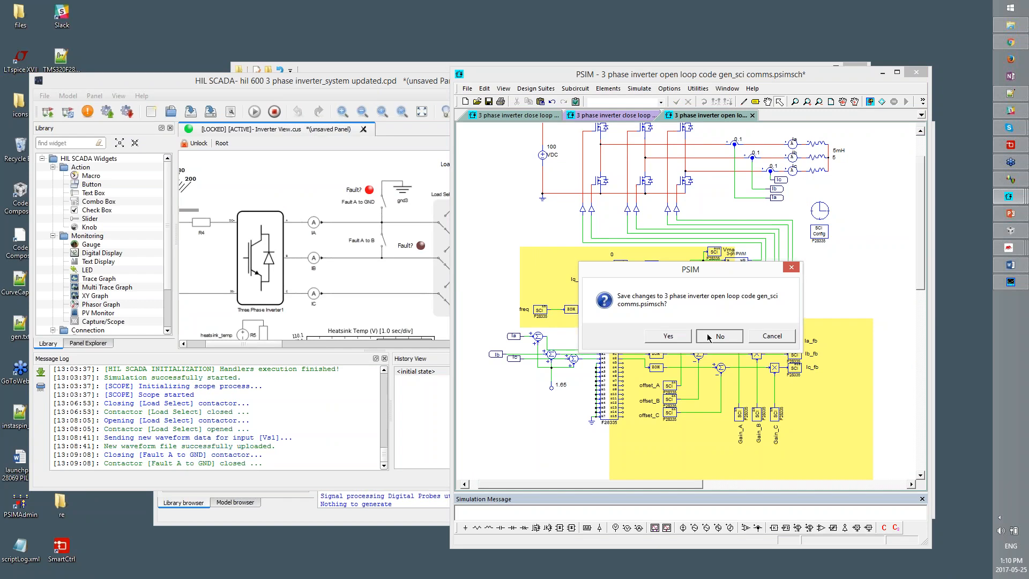
left_click(708, 337)
Show the 3 phase inverter close loop code_protection schematic and widen the PSIM window to fit the protection logic and parameter text
left_click(533, 119)
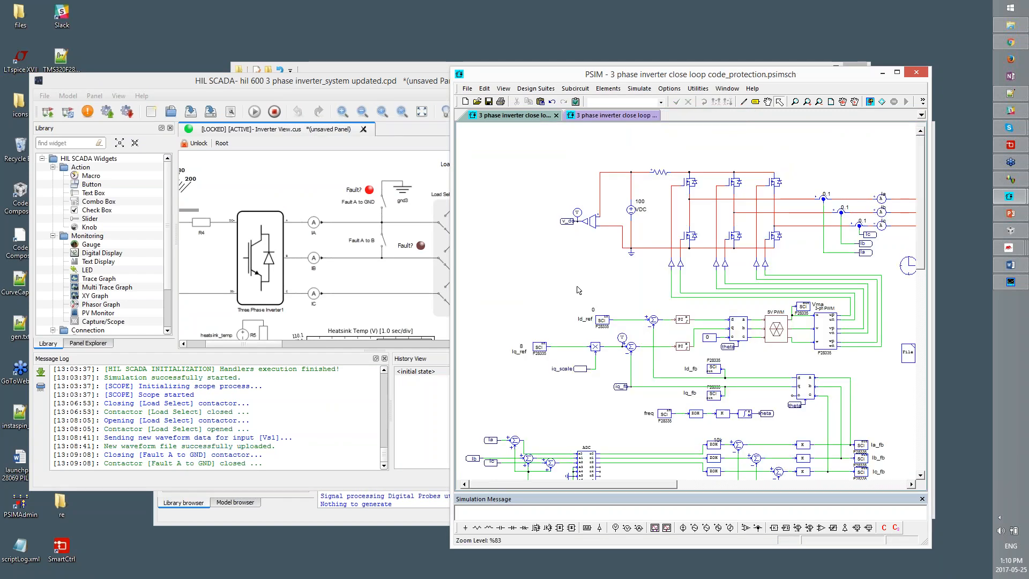
scroll(583, 292, "down", 1)
scroll(580, 308, "down", 6)
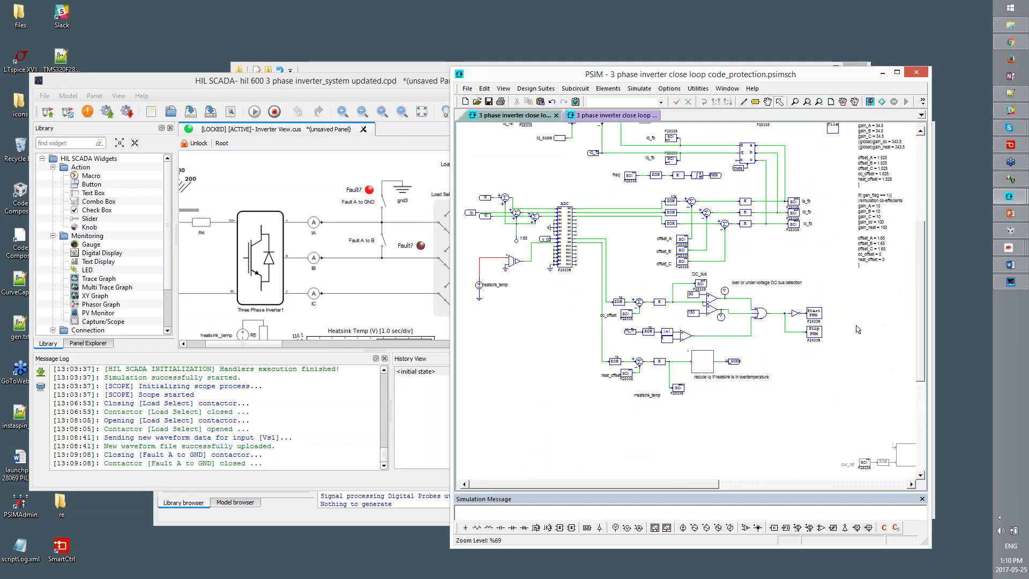
scroll(852, 300, "up", 1)
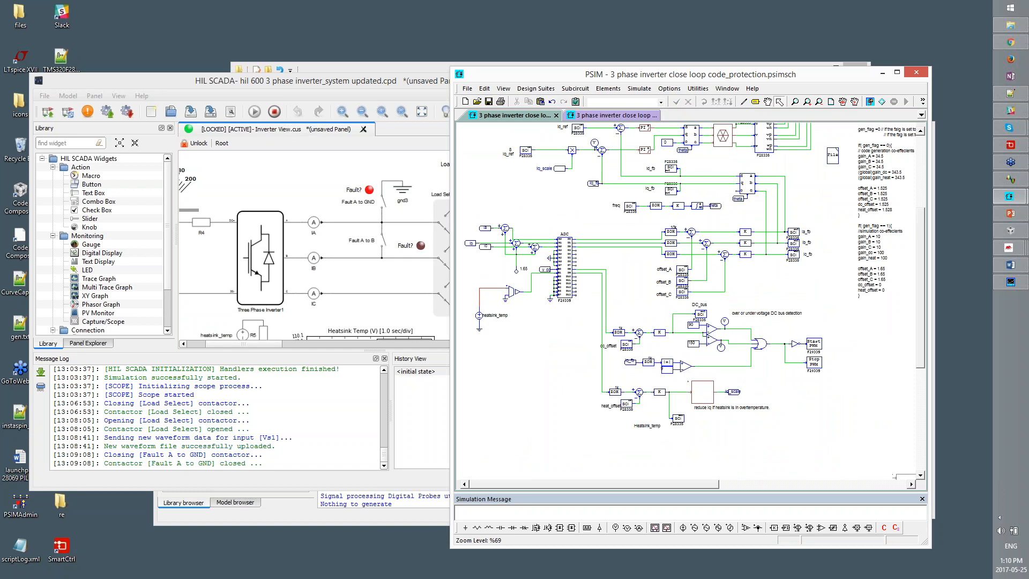
left_click_drag(430, 437, 289, 441)
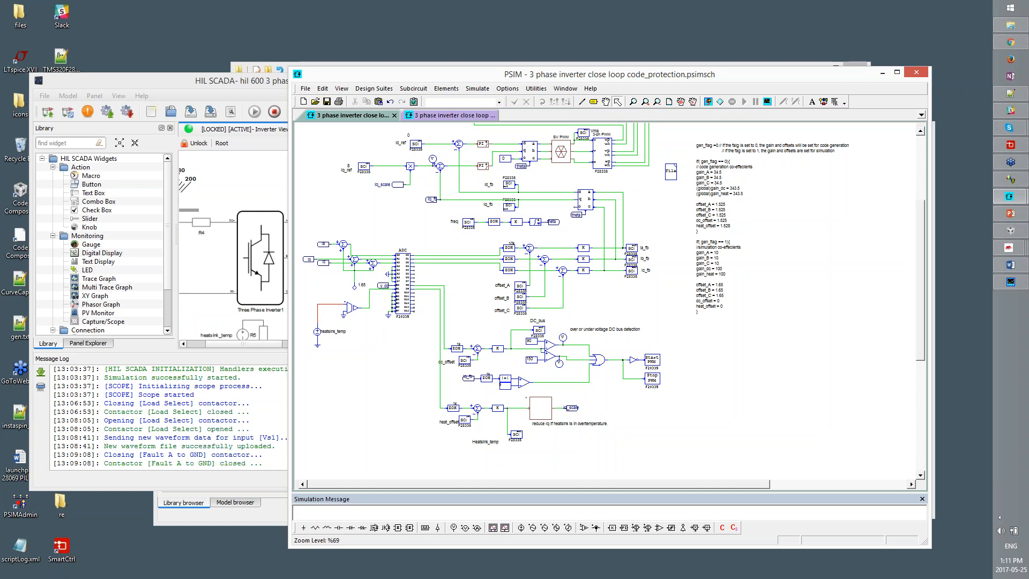
Switch to HIL SCADA and review the signals, scaling and offsets in the HIL 0 analog output settings
left_click(187, 83)
double_click(632, 230)
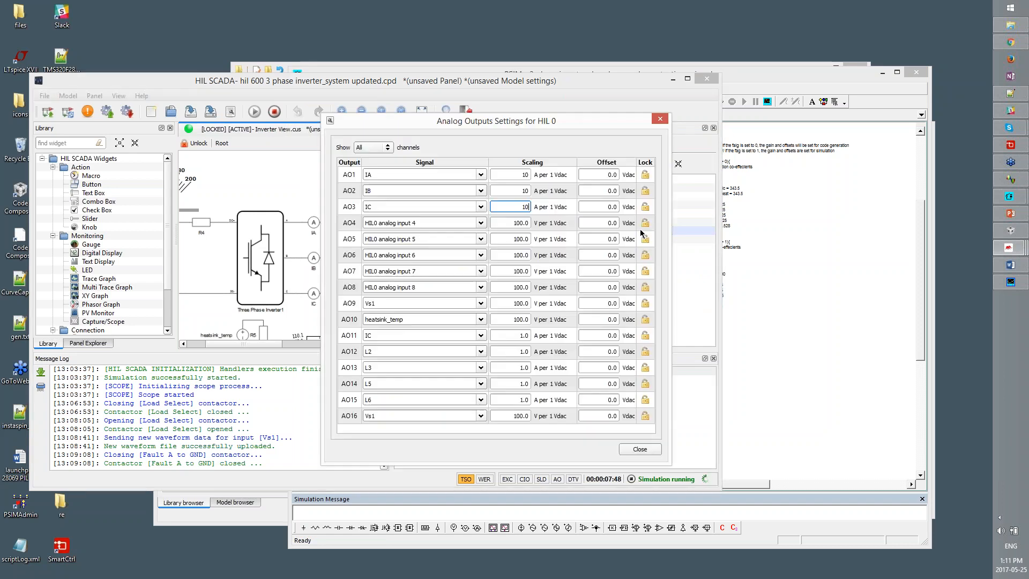
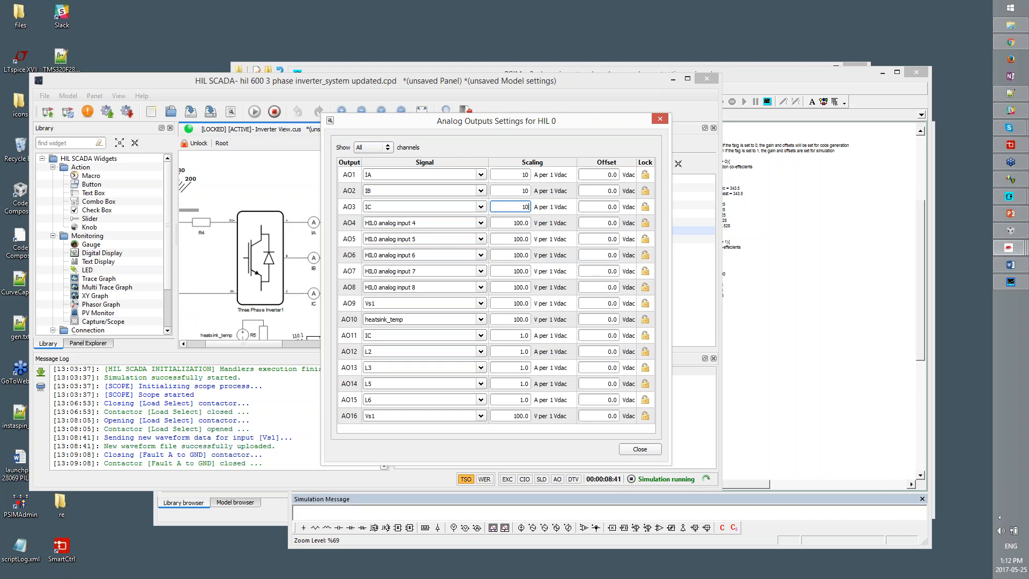
Return to PSIM and check the PWM source options of the 3-phase PWM block, leaving 3-phase PWM 123 selected
left_click(862, 354)
double_click(602, 152)
left_click(491, 180)
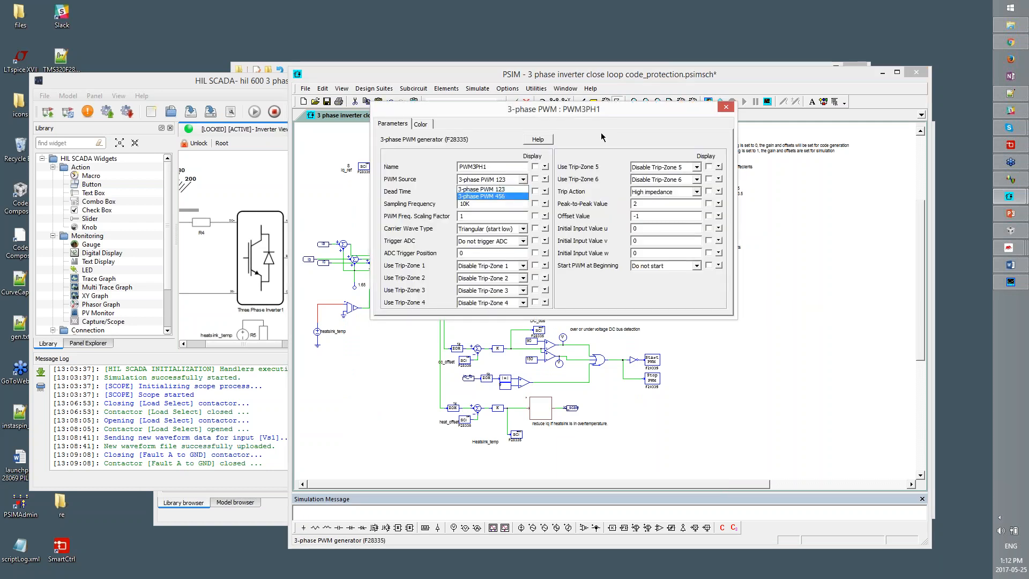
left_click(601, 138)
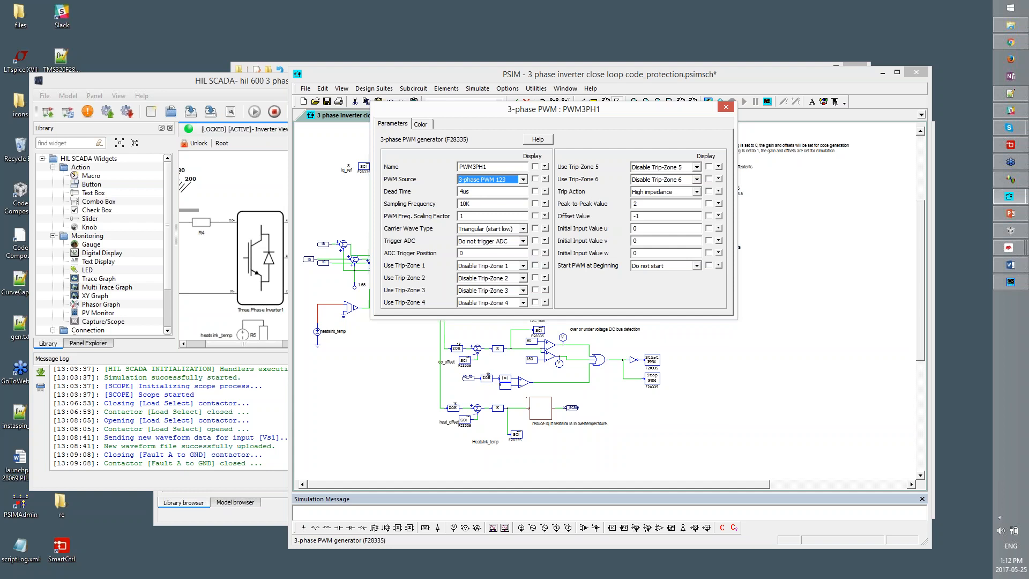
left_click(727, 108)
right_click(839, 277)
key("Escape")
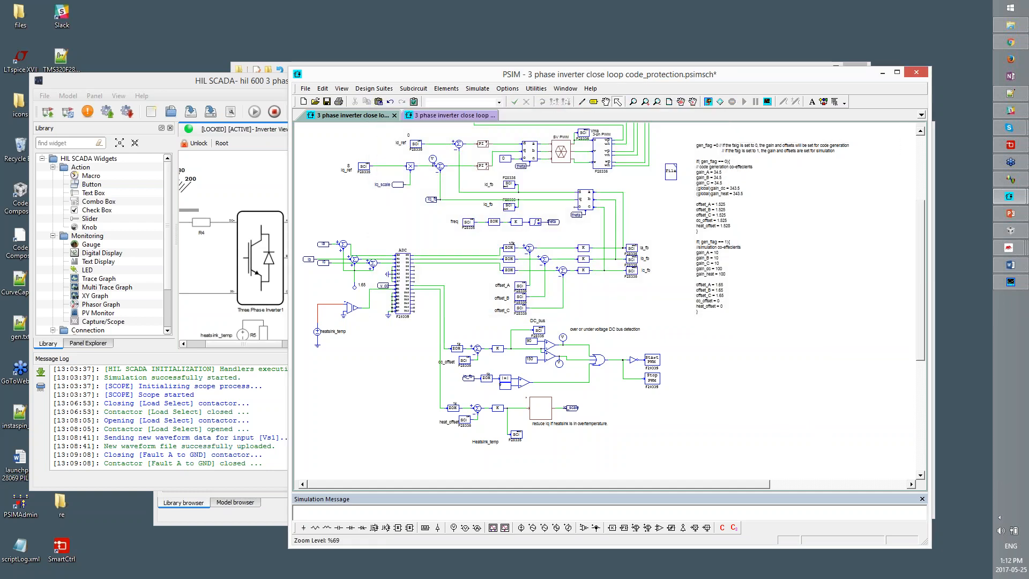
Examine the inverter power stage, starting with the first phase's upper switch, and clear the selection
scroll(508, 191, "up", 5)
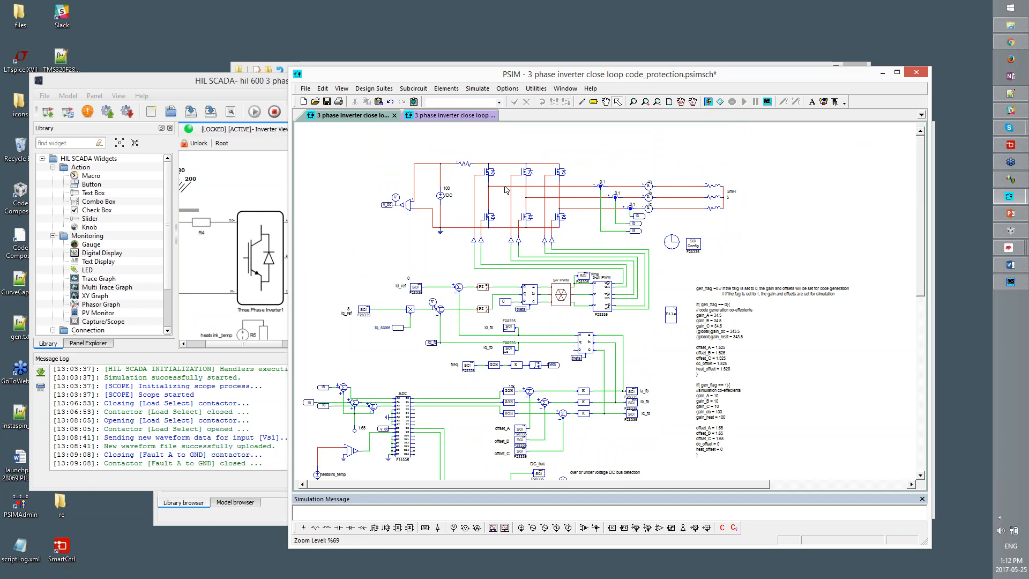
left_click_drag(469, 140, 507, 187)
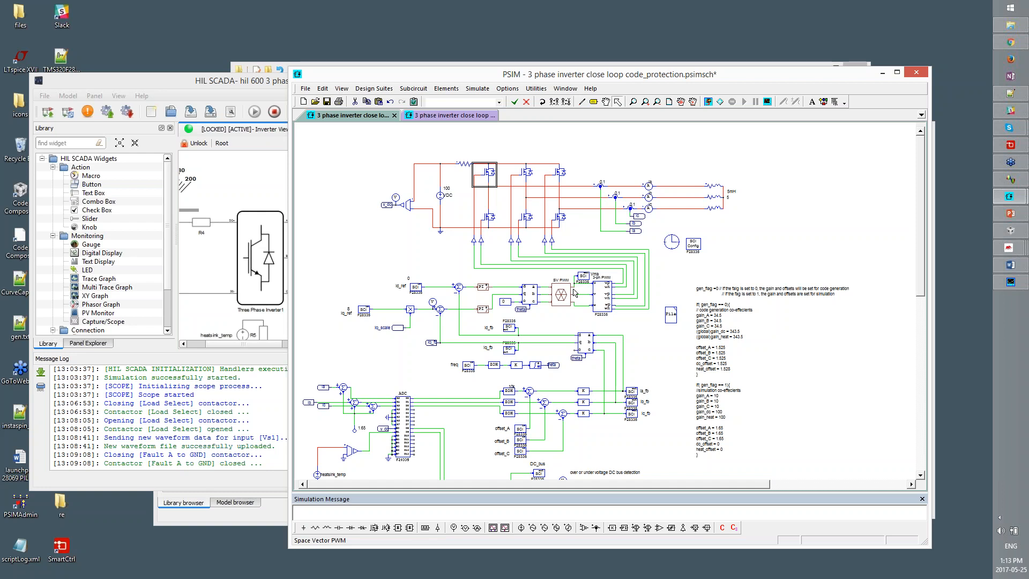
left_click_drag(358, 145, 803, 277)
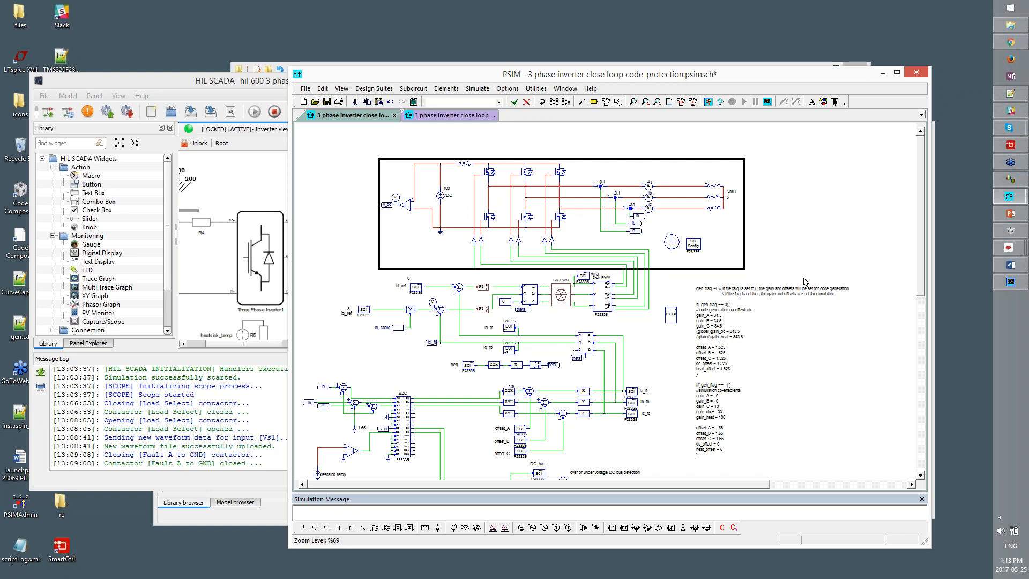
left_click(828, 237)
Save the protection schematic and generate its C code for the F2833x hardware target
key("ctrl+s")
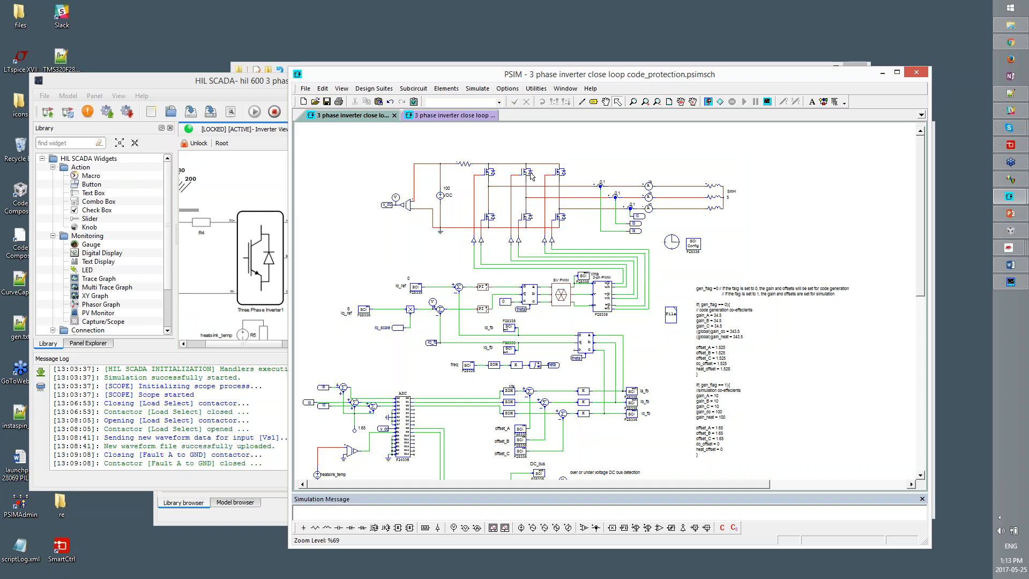
left_click(471, 90)
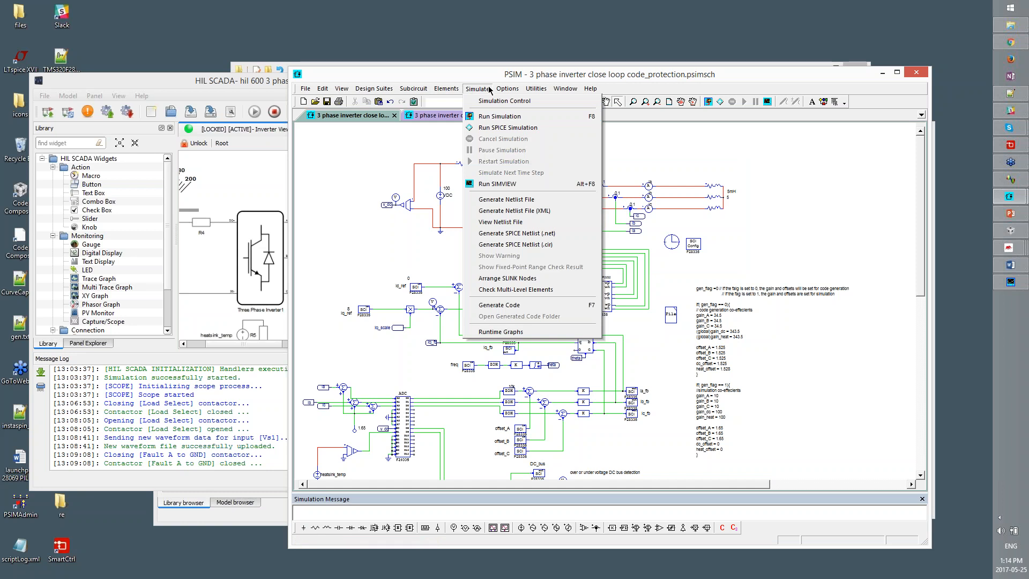
left_click(533, 307)
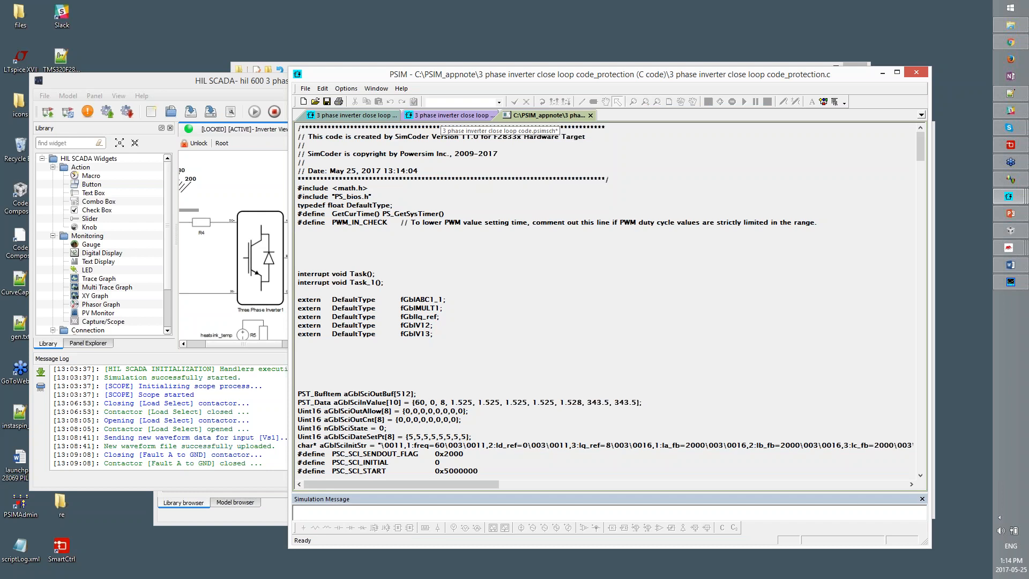
Close the 3 phase inverter close loop code schematic without saving its changes
left_click(450, 115)
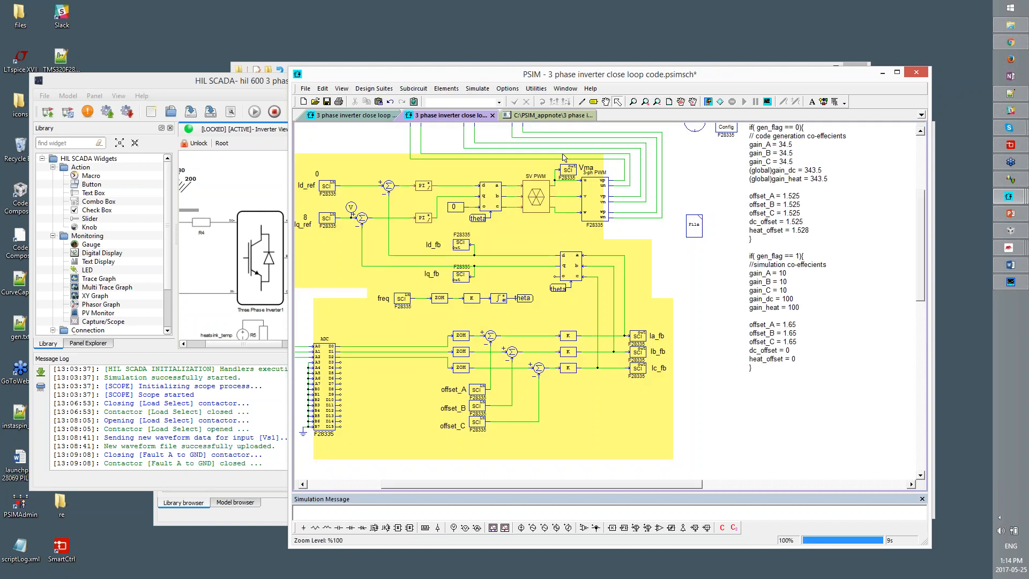
left_click(492, 116)
left_click(621, 338)
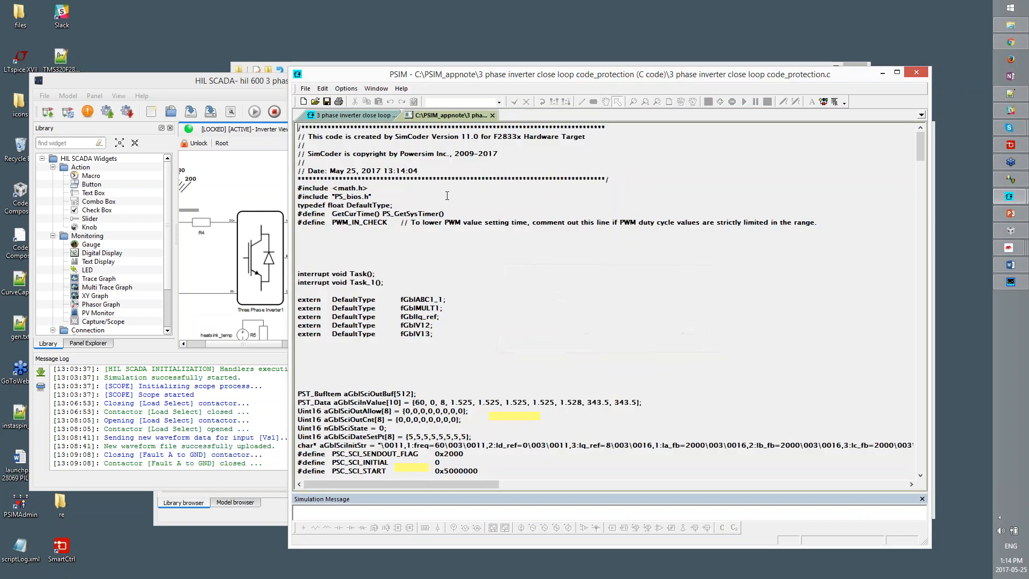
Return to the protection schematic and examine the over or under voltage DC bus detection and the Iq_fb comparator branch
left_click(373, 118)
scroll(717, 391, "down", 10)
scroll(717, 391, "up", 4)
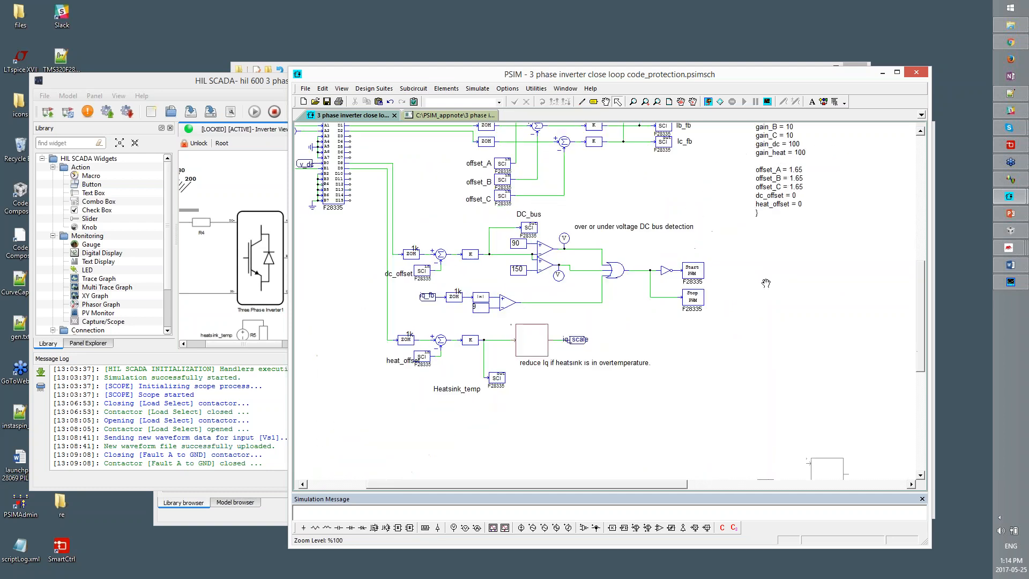
left_click_drag(540, 215, 696, 313)
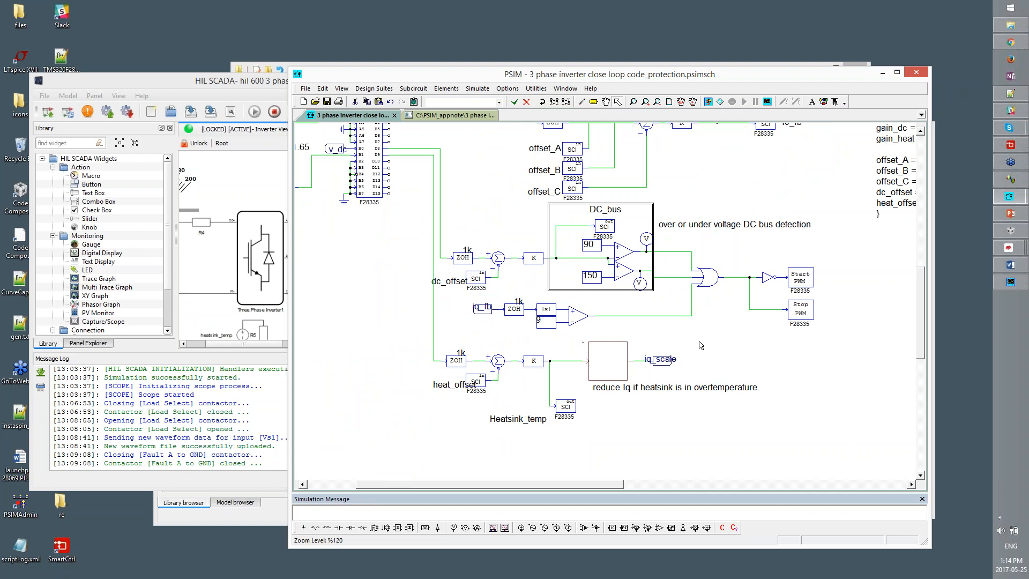
left_click(753, 358)
left_click_drag(754, 358, 837, 348)
left_click_drag(547, 287, 649, 326)
left_click_drag(775, 424, 782, 363)
left_click(469, 272)
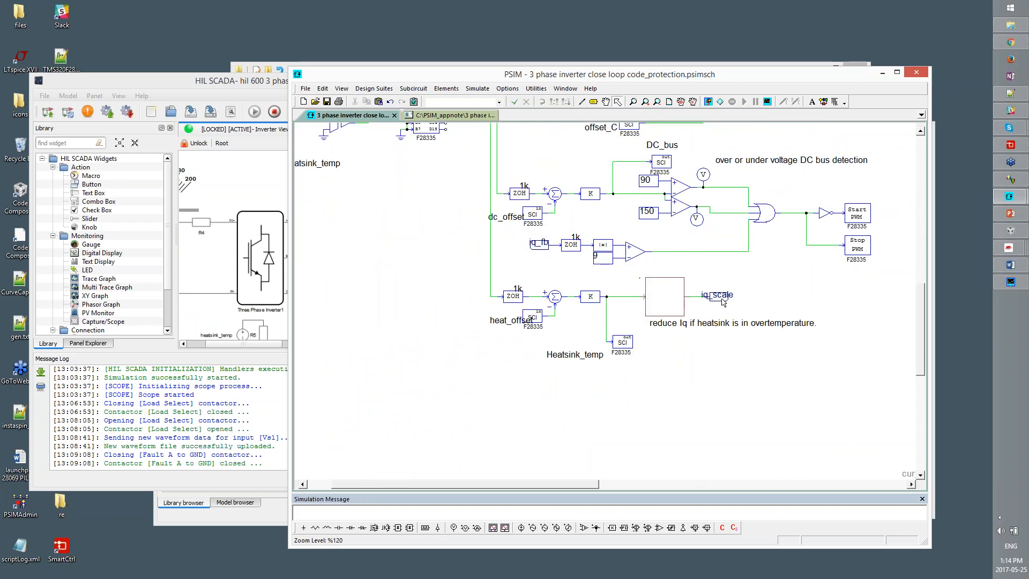
Examine the heatsink overtemperature branch and the Iq_fb comparator branch, and dismiss the desktop message notification
left_click_drag(488, 276, 740, 362)
left_click(665, 436)
scroll(717, 390, "down", 1)
left_click_drag(785, 339, 777, 426)
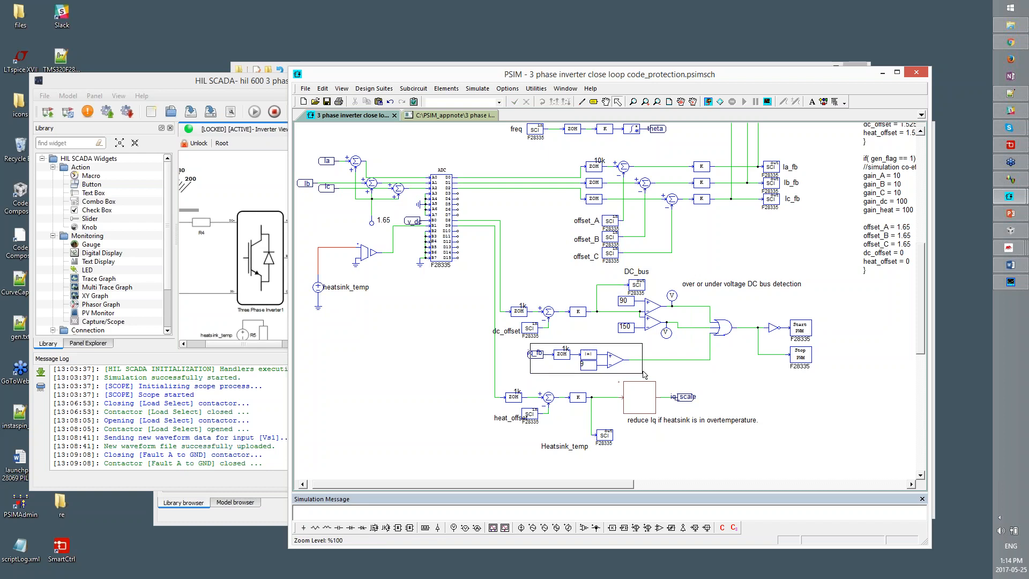
left_click_drag(542, 340, 636, 376)
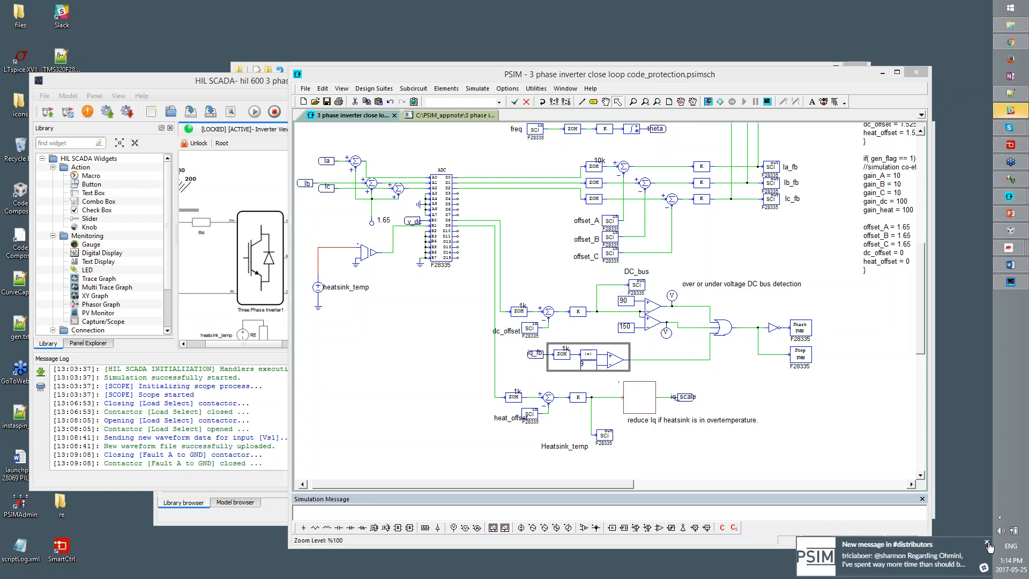
left_click(987, 543)
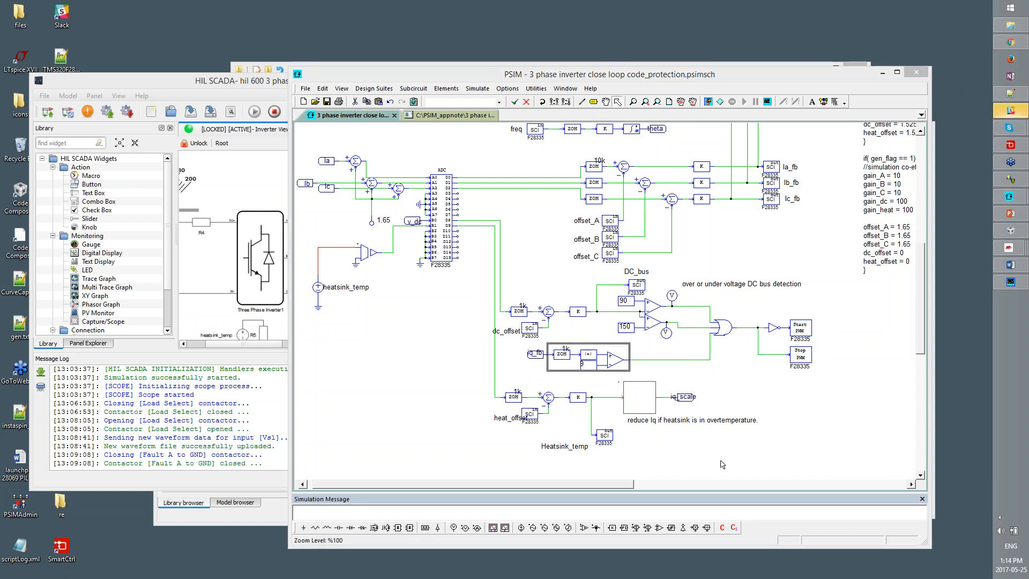
Inspect the heatsink temperature sensing and the C block code that scales Iq in overtemperature, then close the block's editor
scroll(722, 464, "down", 3)
left_click_drag(466, 316, 662, 431)
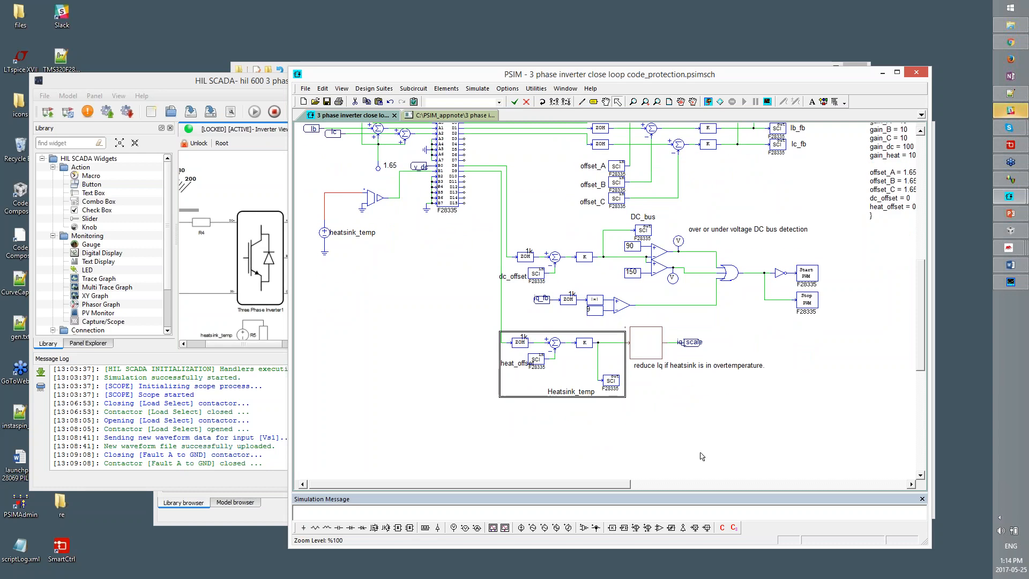
left_click_drag(820, 333, 788, 333)
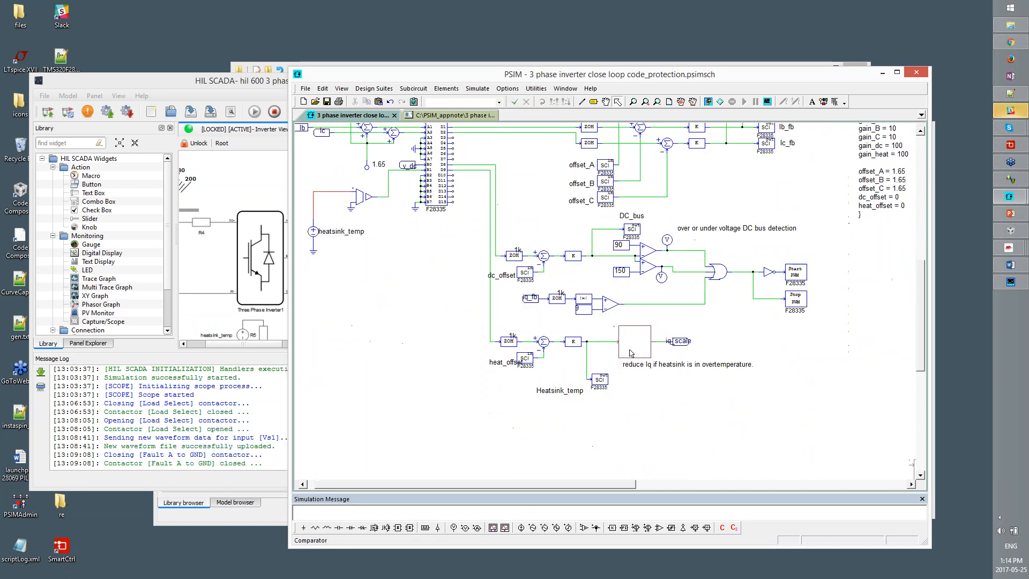
double_click(638, 354)
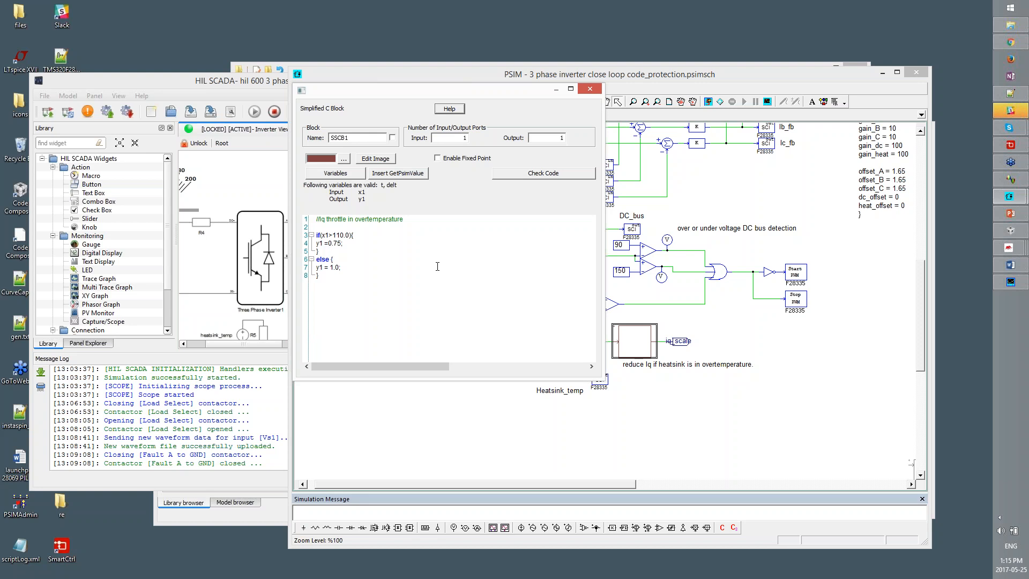
left_click(591, 89)
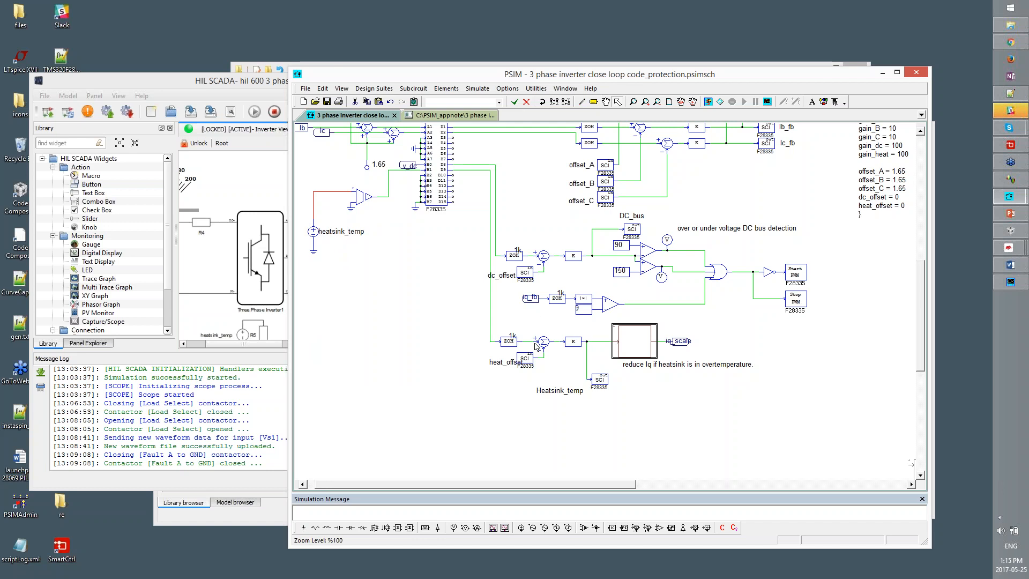
View the generated C code of the protection schematic and return to the schematic
left_click(481, 118)
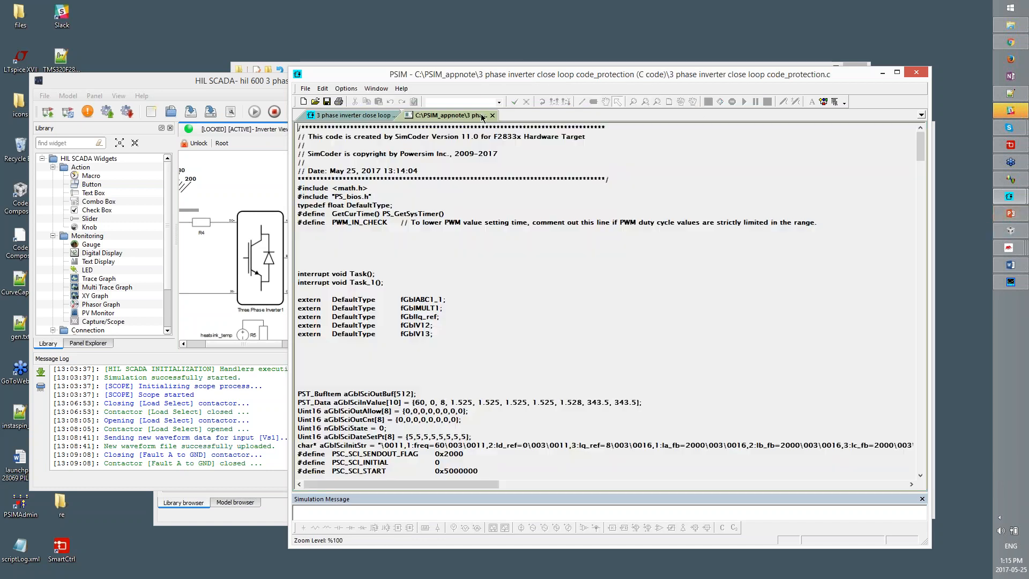
left_click(343, 116)
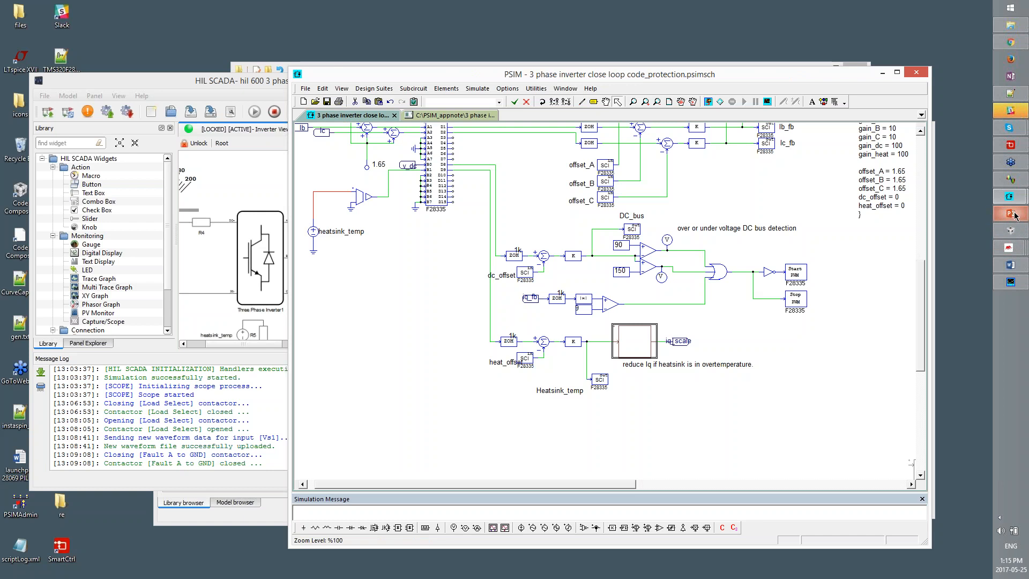
mouse_move(1014, 215)
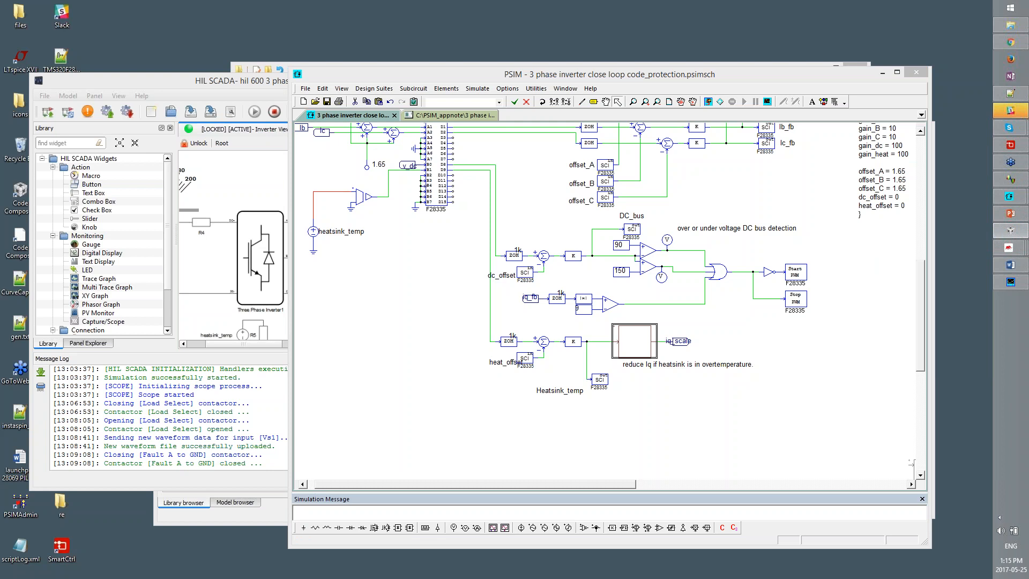
Switch to Code Composer Studio and terminate the debug session of the closed loop project
left_click_drag(1028, 55, 638, 96)
left_click(352, 117)
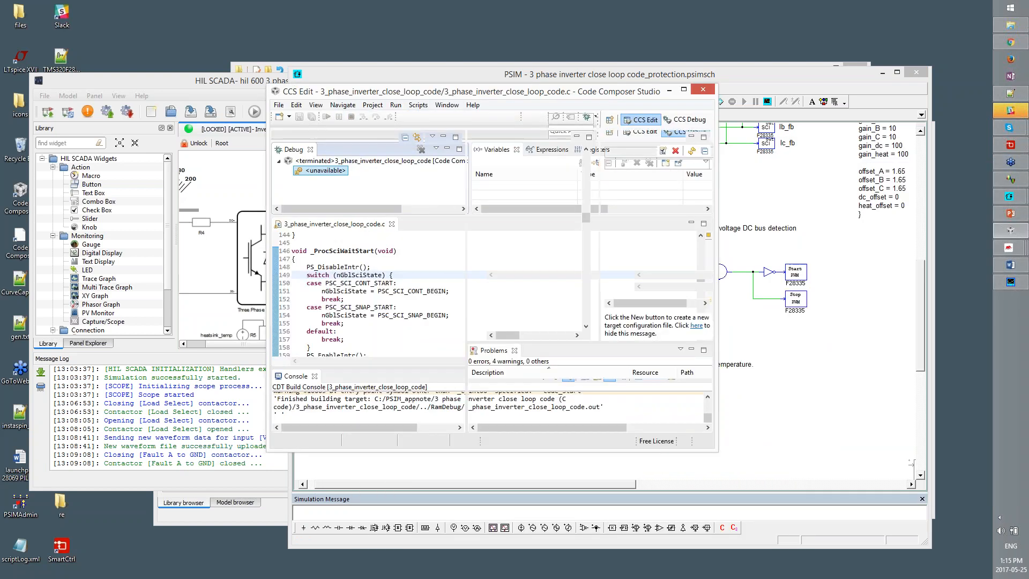
Switch to HIL SCADA, move the analog output settings aside and open the Fault A to GND contactor
left_click(218, 94)
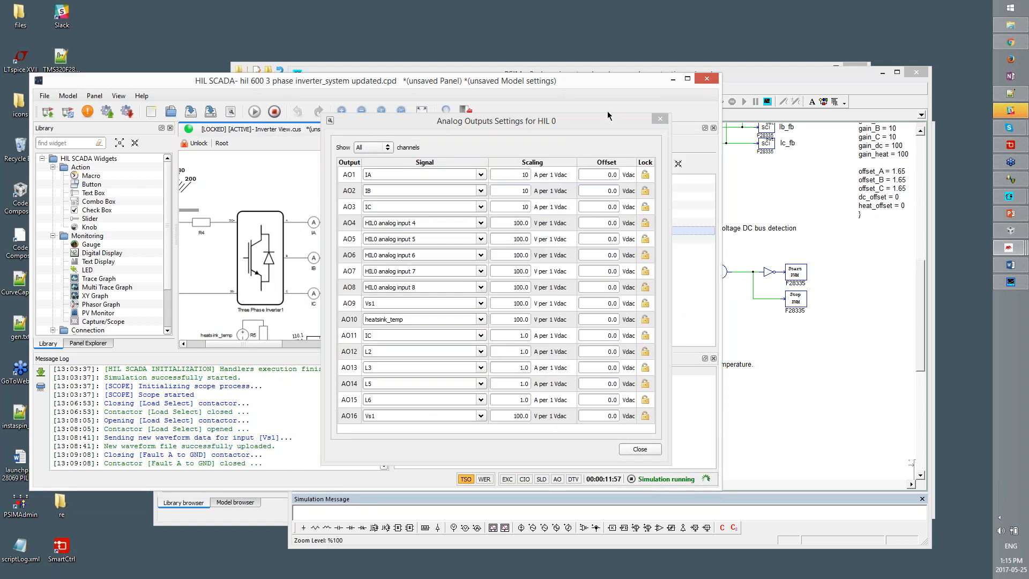
left_click(544, 292)
left_click_drag(549, 121, 501, 290)
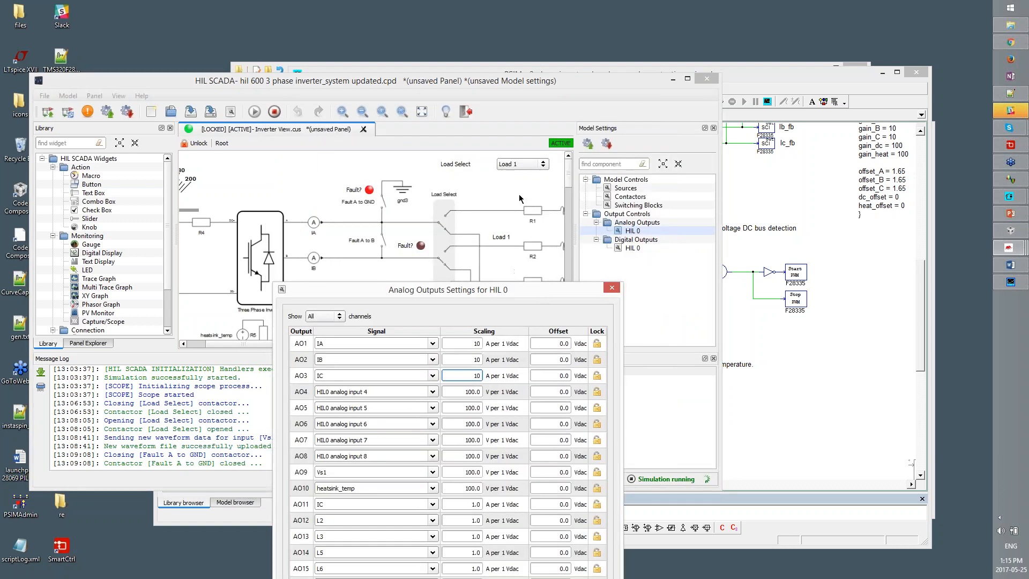
double_click(629, 196)
left_click(448, 162)
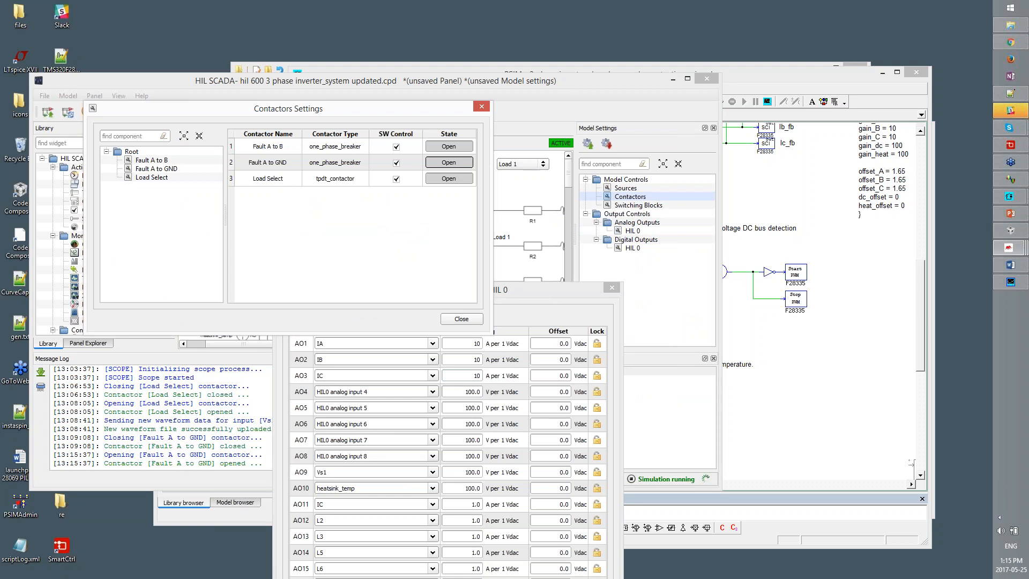
Switch back to Code Composer Studio, enlarge its window and close the 3_phase_inverter_close_loop_code project
left_click(801, 240)
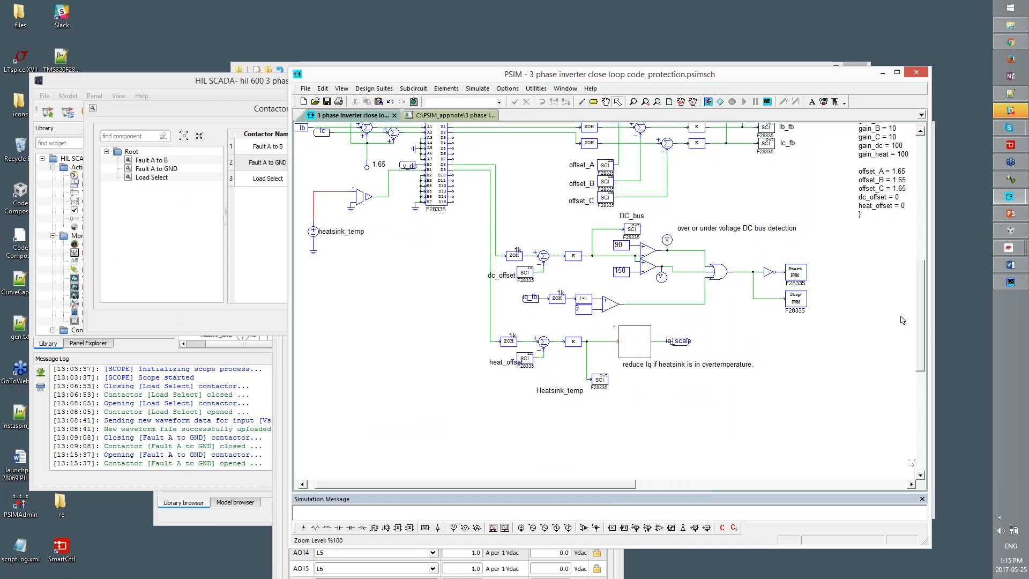
left_click(1010, 231)
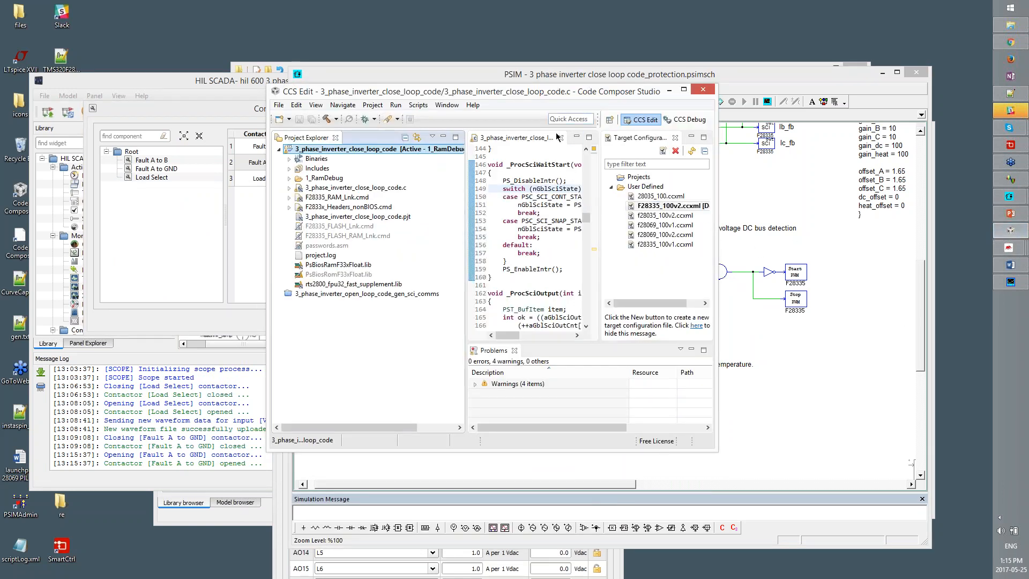
left_click_drag(714, 450, 935, 506)
right_click(306, 150)
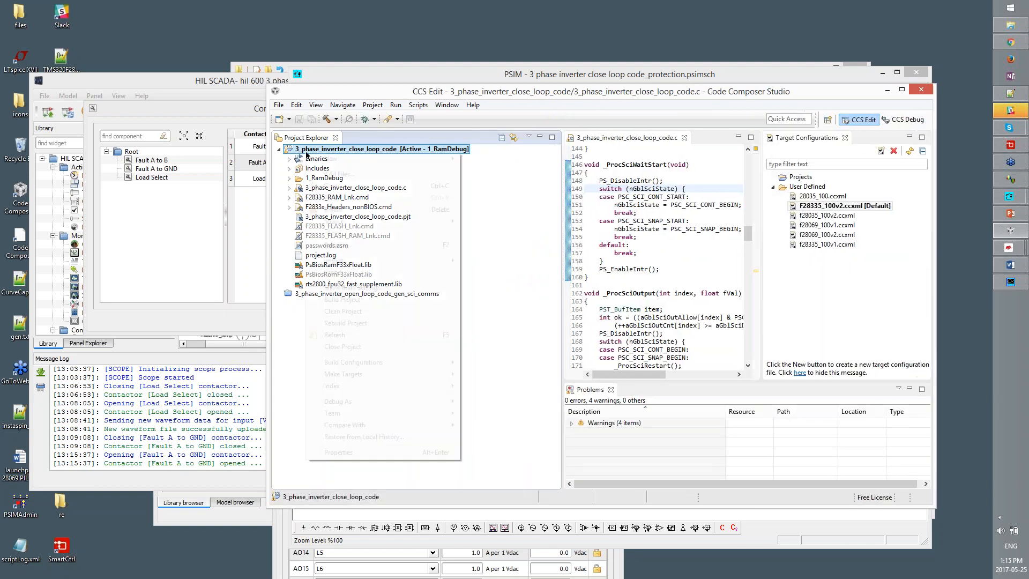
left_click(347, 347)
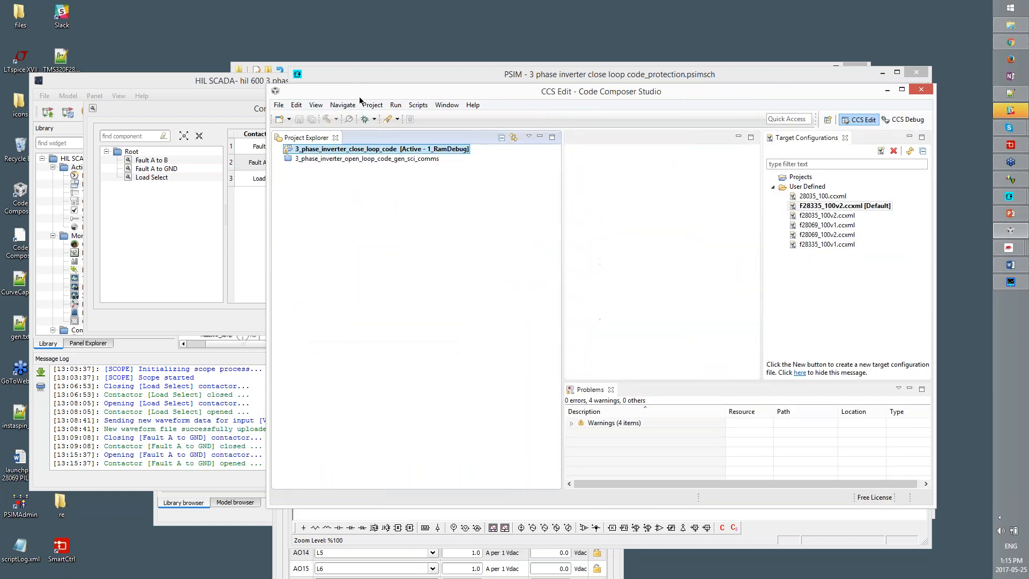
Import the legacy CCSv3.3 project 3_phase_inverter_close_loop_code_protection.pjt from its C code folder in PSIM_appnote, acknowledging the migration notice
left_click(372, 105)
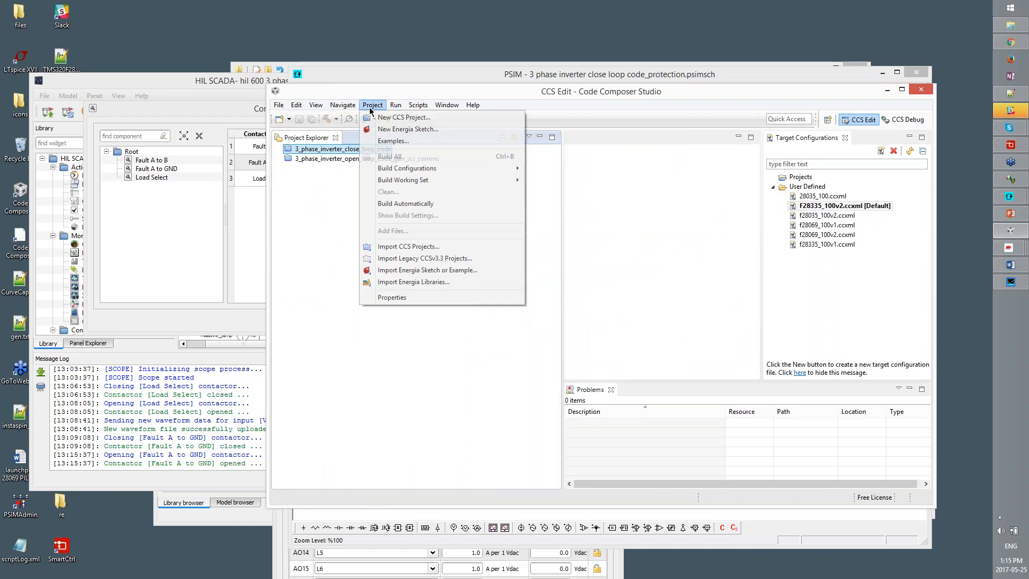
left_click(436, 258)
left_click(700, 146)
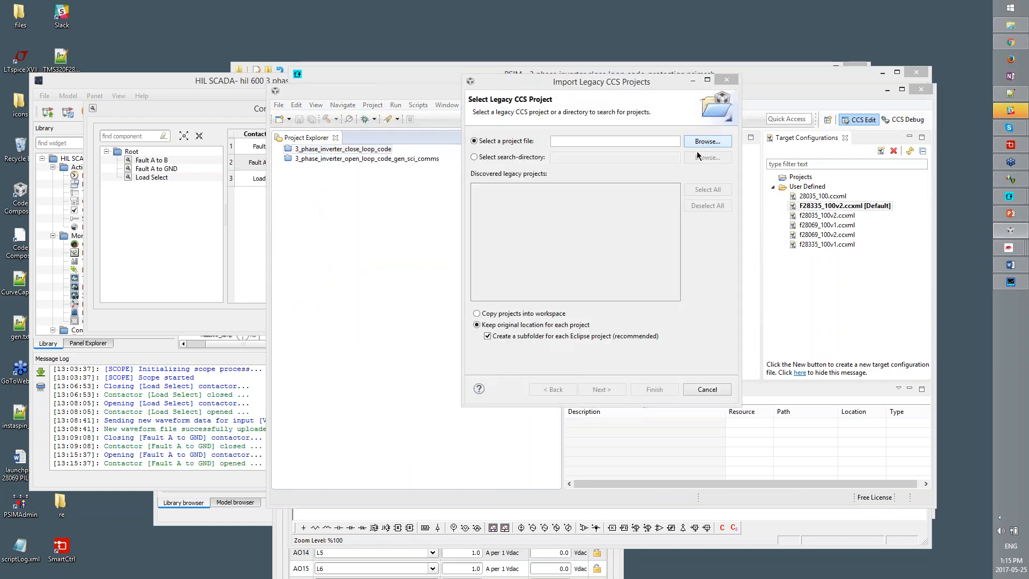
left_click(594, 115)
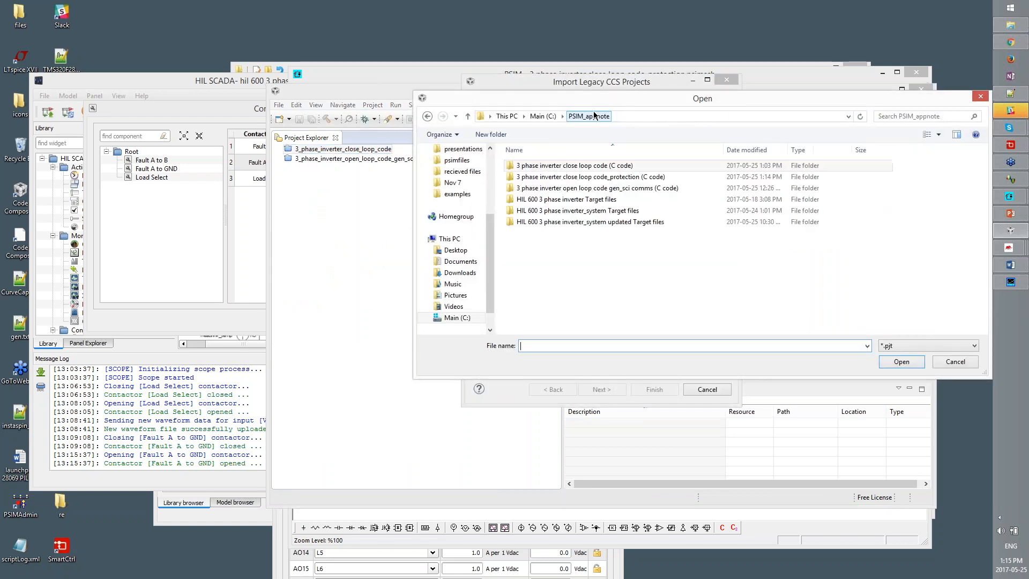
double_click(646, 180)
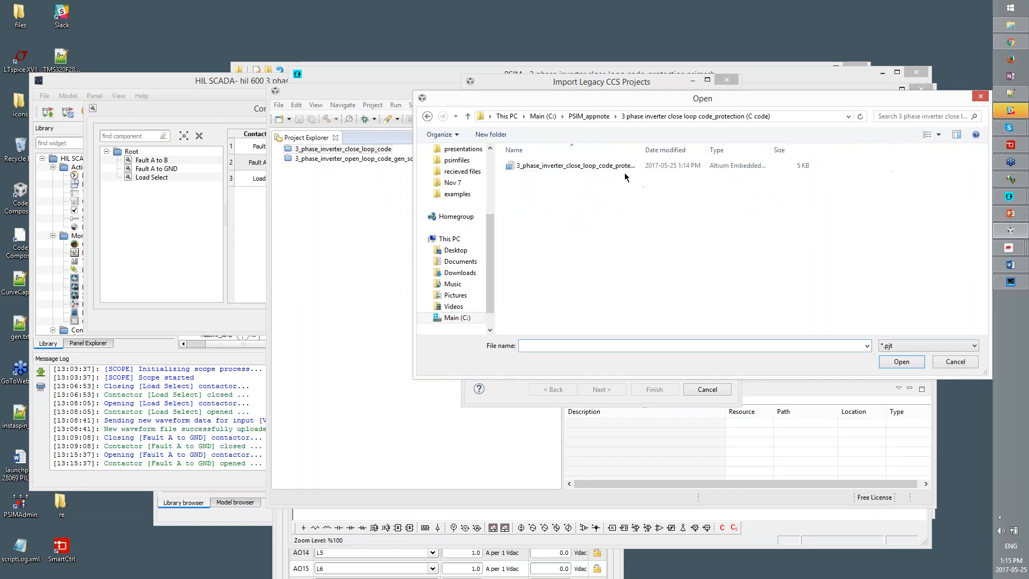
left_click(625, 168)
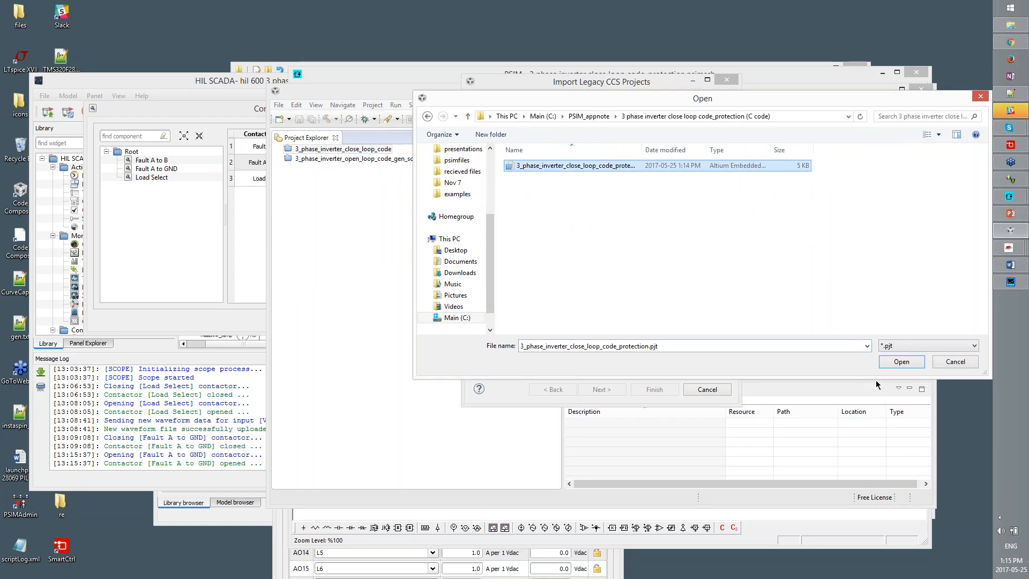
left_click(900, 362)
left_click(601, 389)
left_click(674, 390)
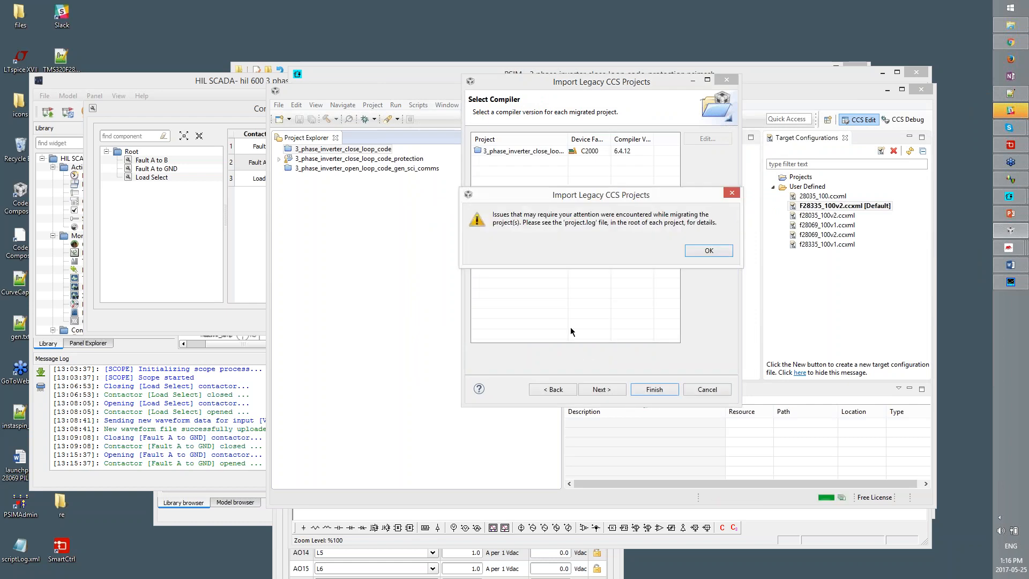
left_click(705, 255)
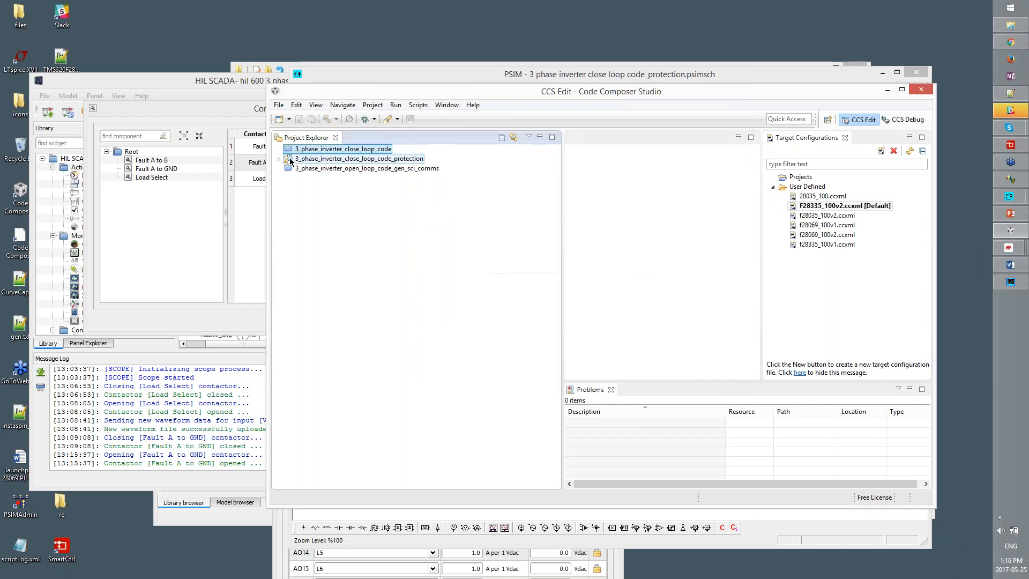
Make the 3_phase_inverter_close_loop_code_protection project active, build it and run it on the target in a debug session
left_click(279, 159)
left_click(362, 160)
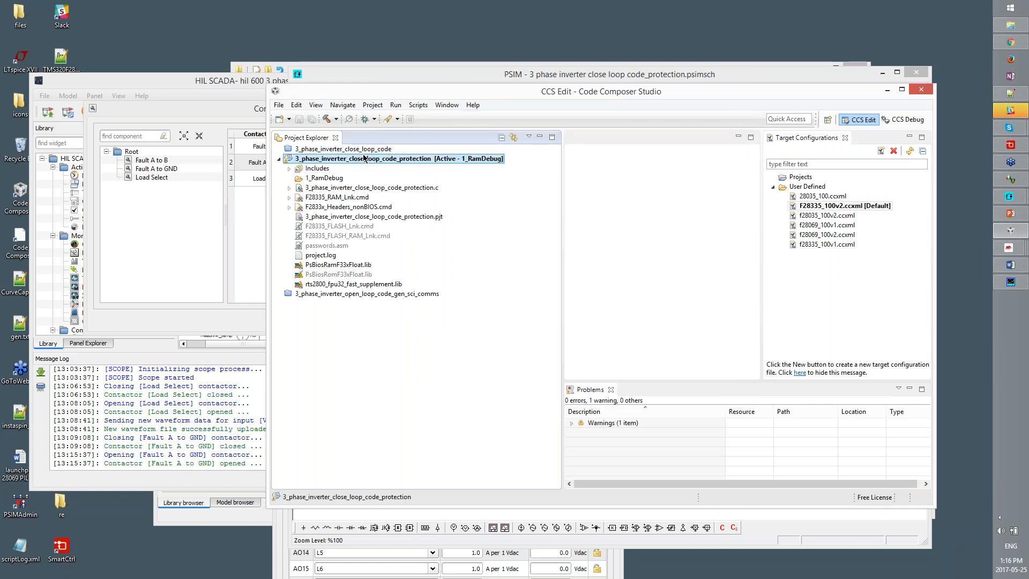
left_click(365, 119)
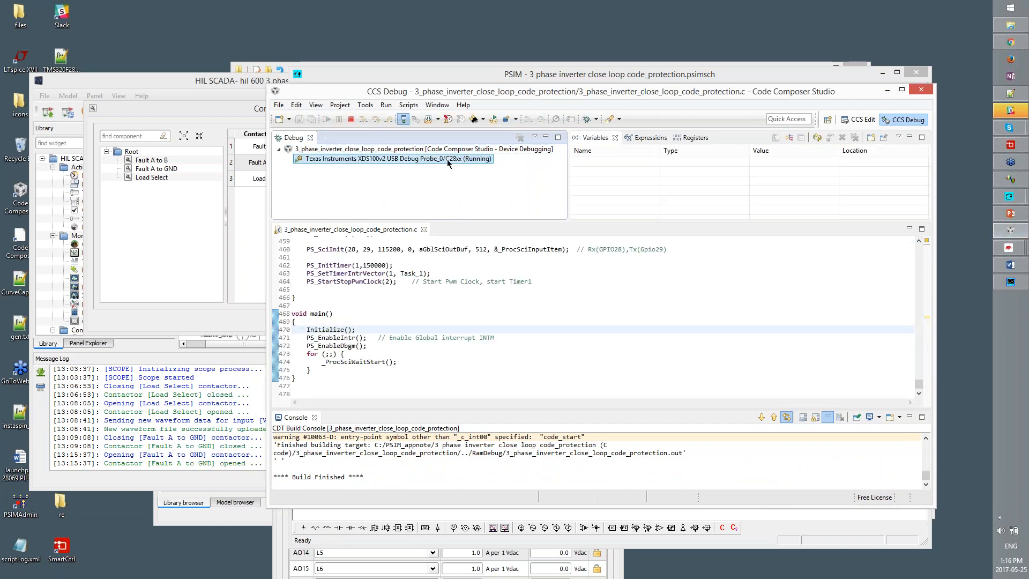
Switch to the PSIM protection schematic and examine the limit constants of the over or under voltage DC bus detection
left_click(1009, 196)
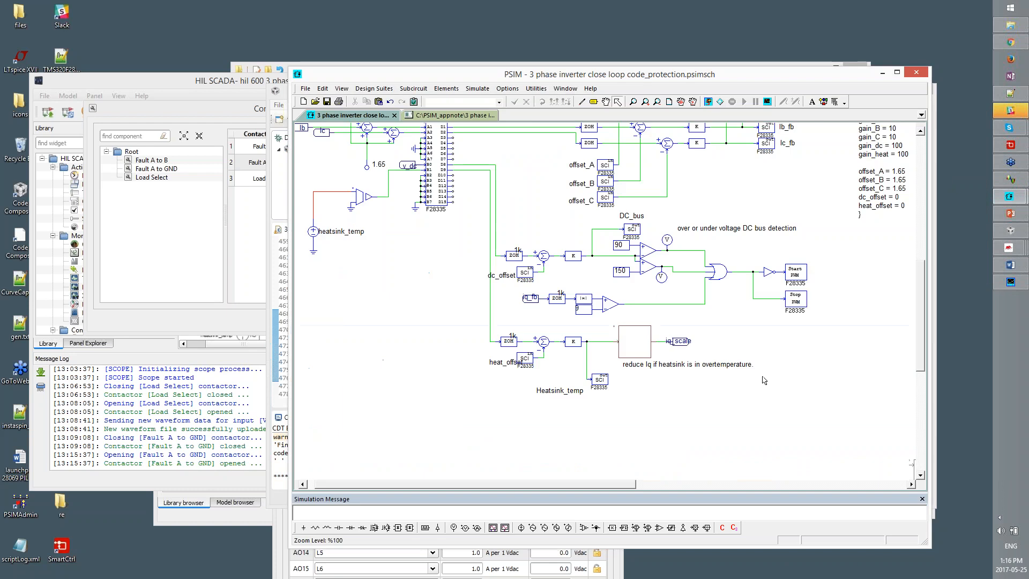
left_click_drag(820, 433, 829, 472)
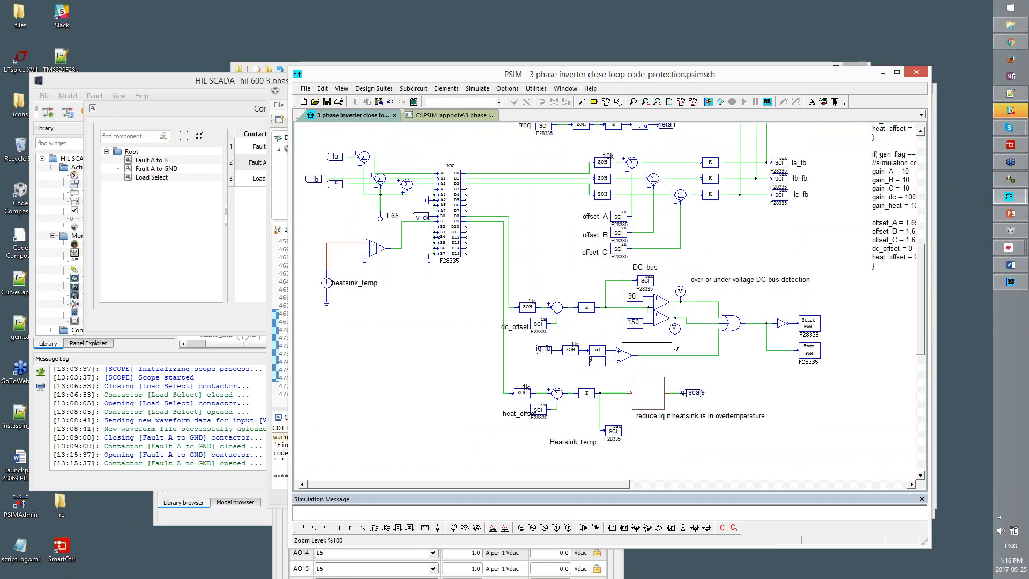
left_click_drag(622, 289, 657, 333)
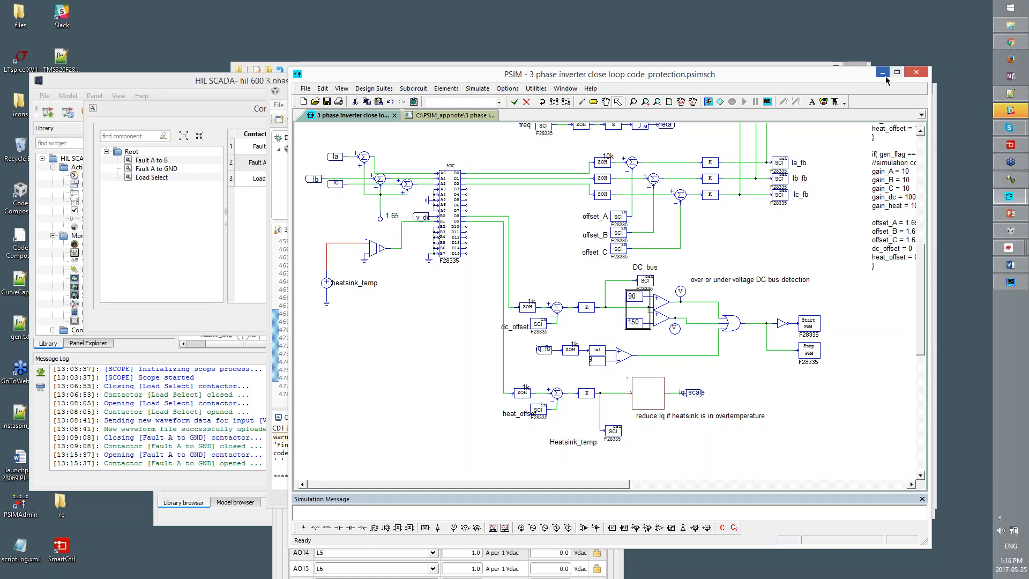
Move the PSIM and Code Composer Studio windows aside to uncover HIL SCADA
left_click_drag(836, 75, 1028, 257)
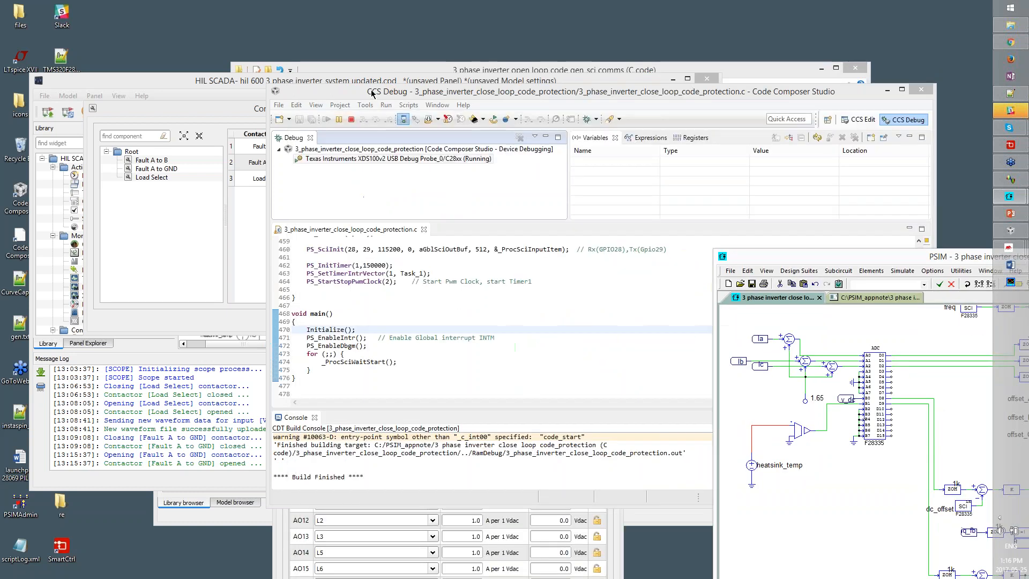
left_click(351, 118)
left_click_drag(352, 119, 259, 183)
left_click_drag(873, 150, 397, 209)
left_click(823, 206)
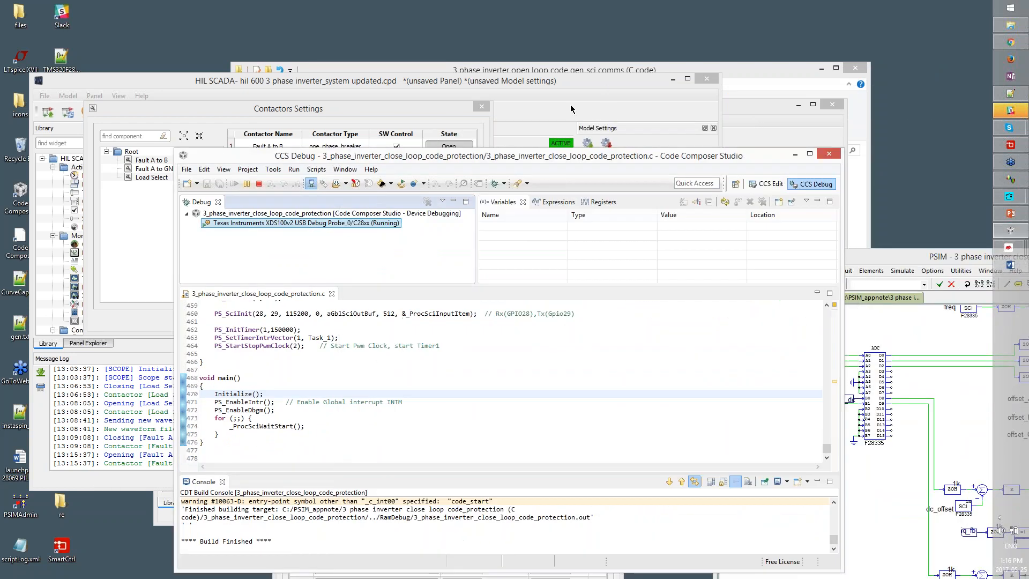
Bring HIL SCADA forward, spread out its contactor and analog output dialogs, and try to reset the dead time violation flag
left_click(572, 107)
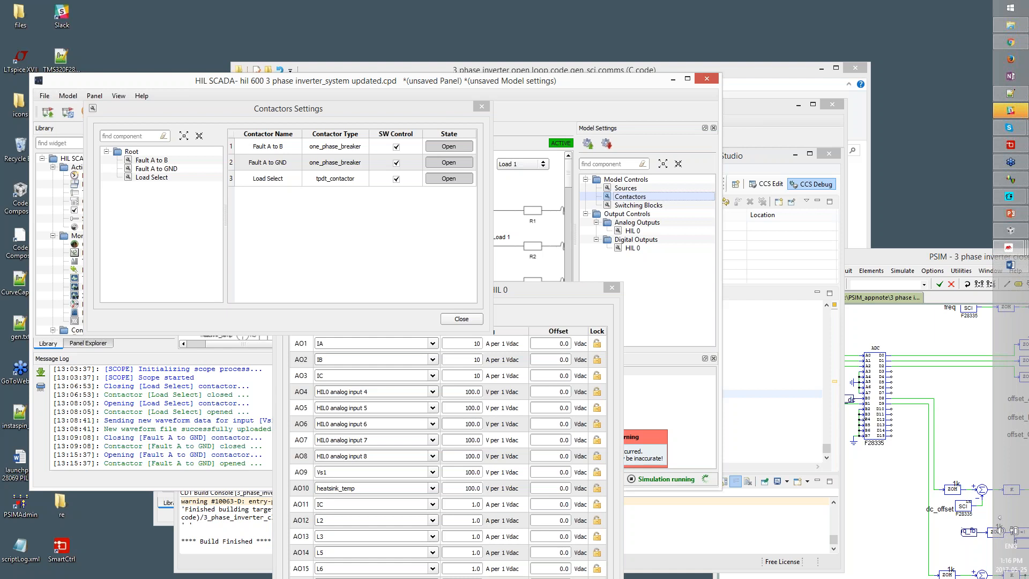
left_click_drag(357, 116, 665, 113)
left_click_drag(352, 300, 240, 104)
left_click(574, 485)
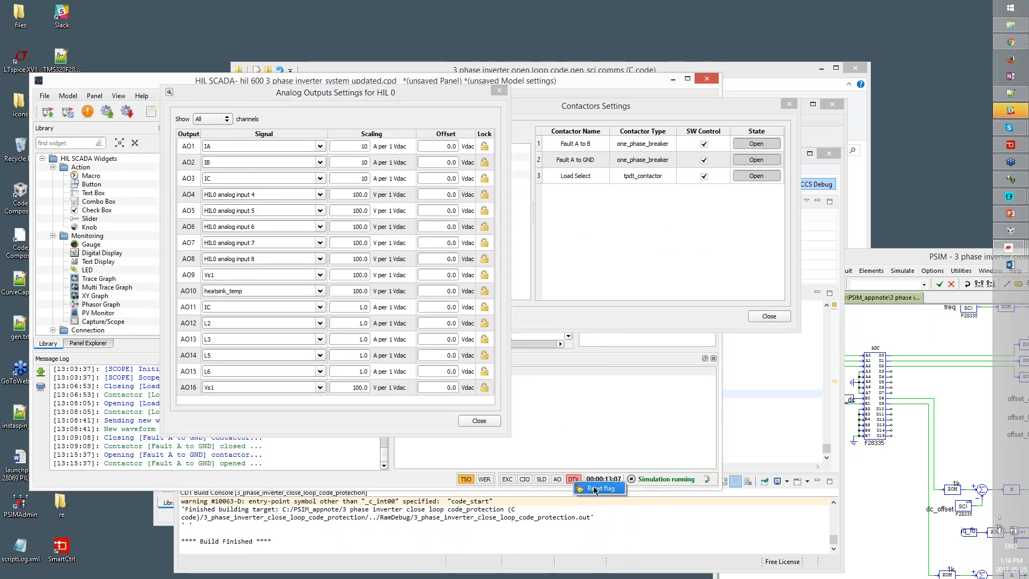
Close the analog outputs and contactors settings dialogs in HIL SCADA
left_click(499, 91)
left_click(500, 91)
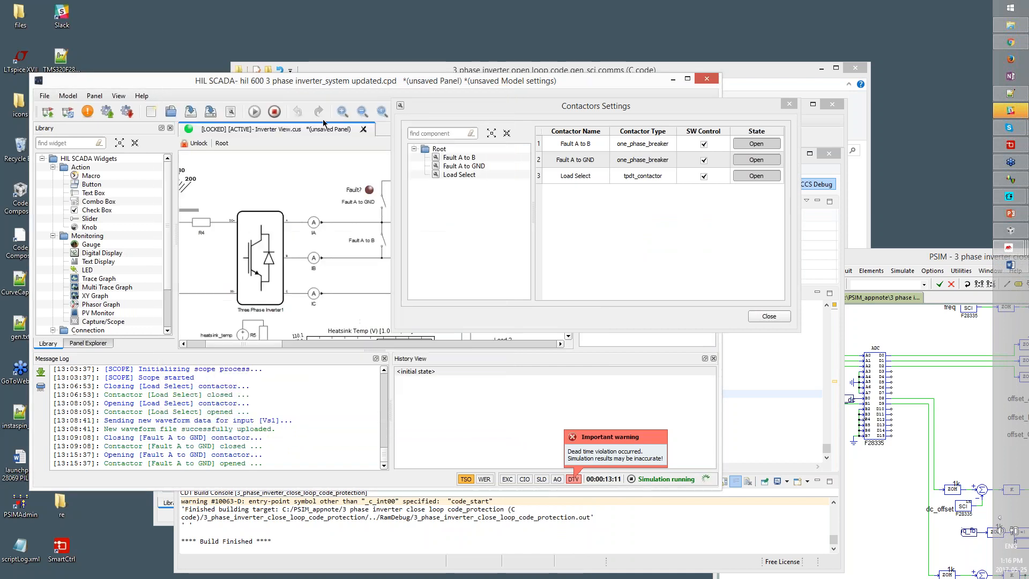
left_click(425, 103)
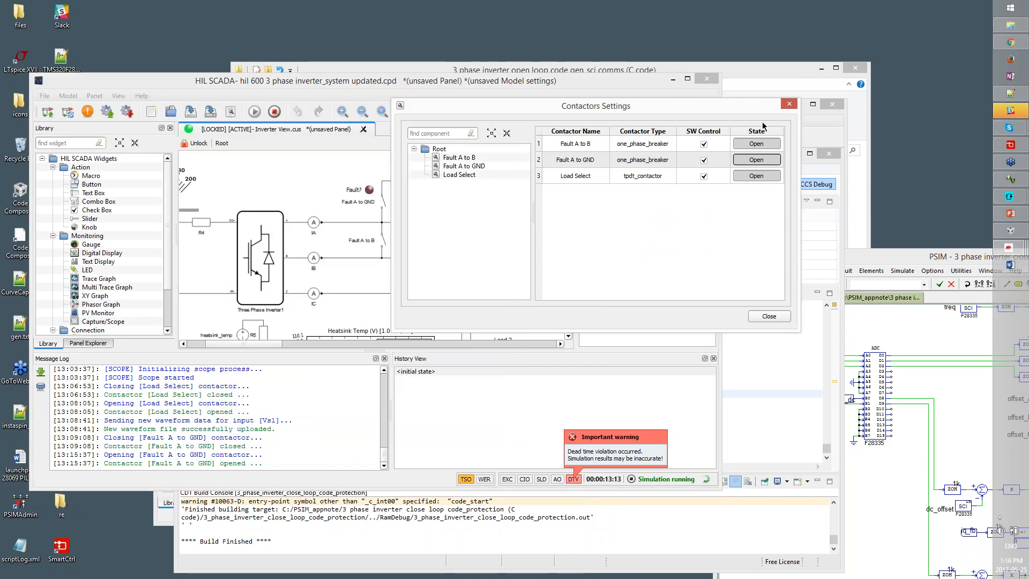
left_click(770, 316)
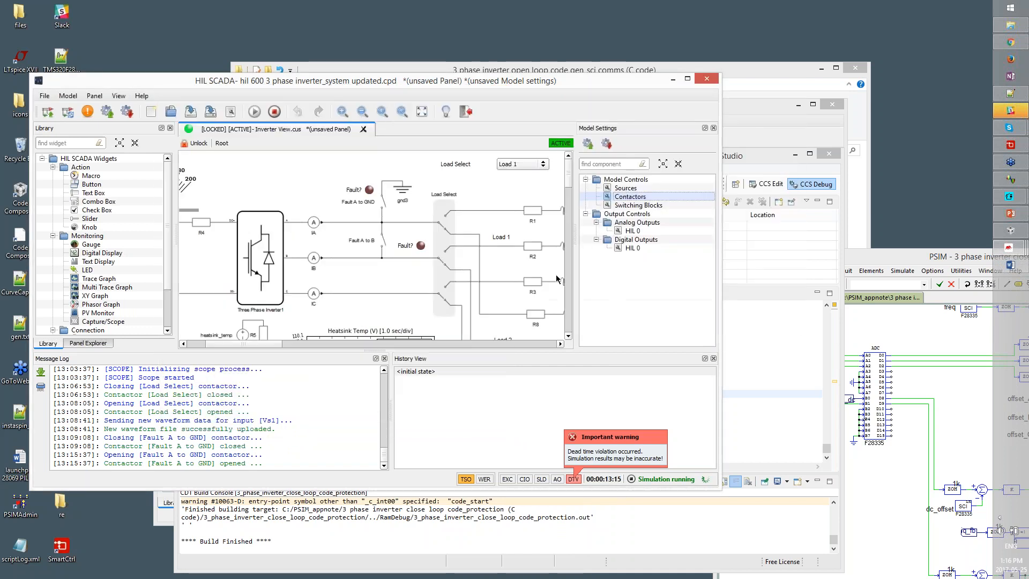
Open the Capture/Scope from the HIL SCADA inverter panel and arrange the overlapping windows around it
left_click_drag(568, 188, 569, 201)
left_click_drag(266, 345, 247, 346)
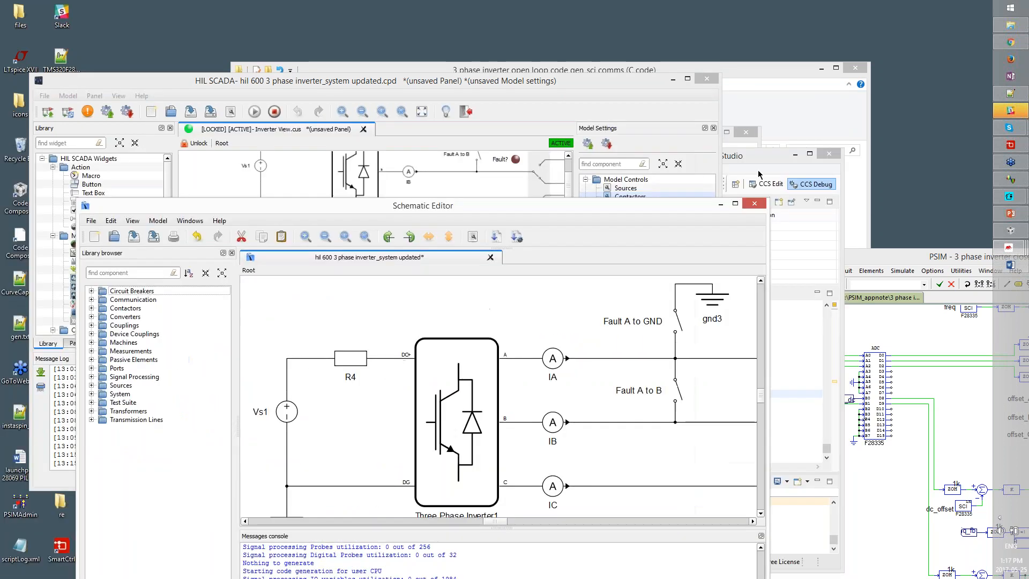
left_click_drag(770, 157, 765, 234)
left_click(389, 191)
left_click_drag(429, 204, 232, 135)
Examine the current control loop with its Id_ref and Iq_ref inputs in the PSIM schematic, and move its window aside
left_click(840, 259)
left_click_drag(841, 259, 838, 316)
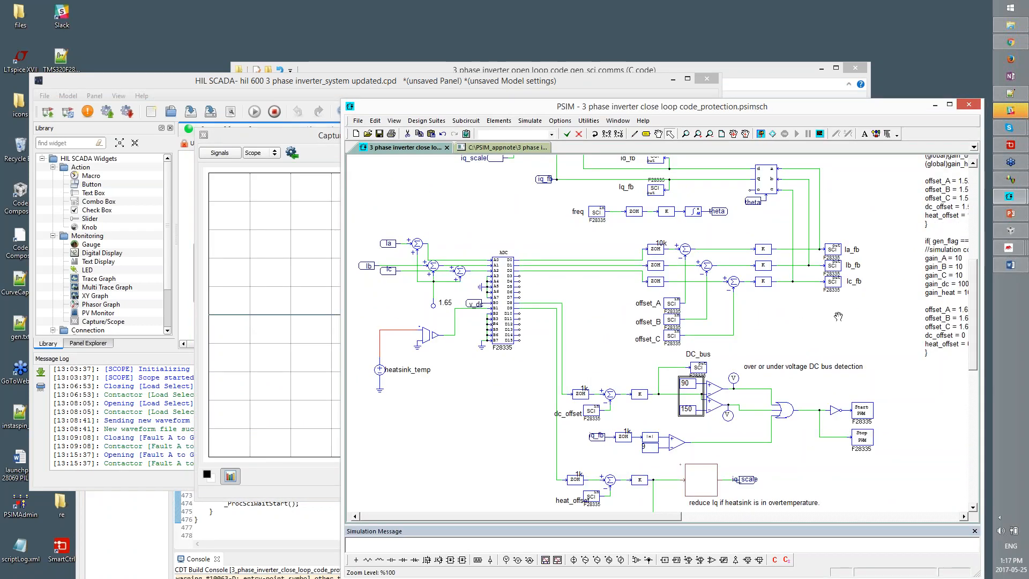
scroll(567, 337, "up", 4)
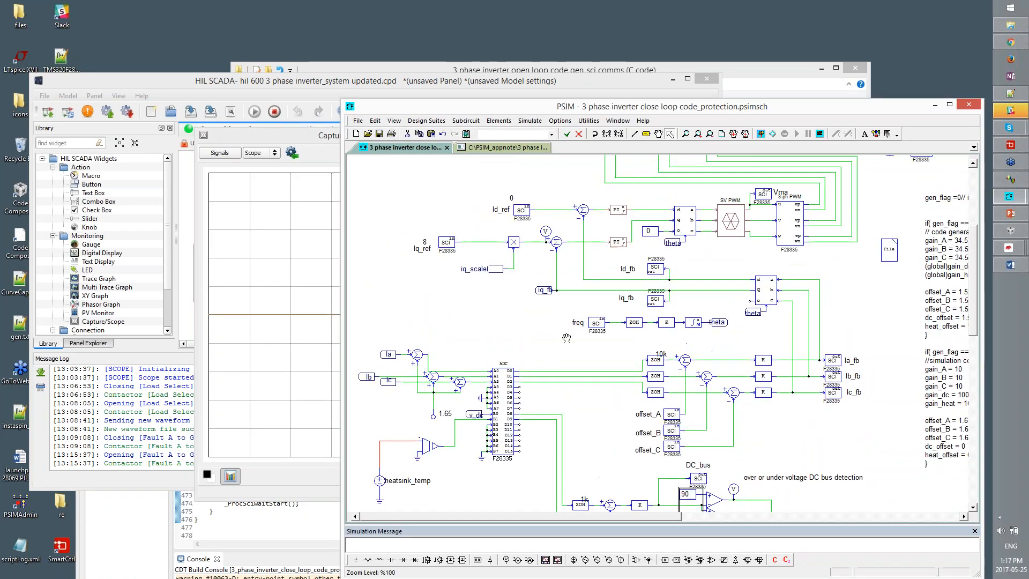
scroll(566, 337, "up", 1)
left_click_drag(631, 108, 673, 141)
left_click_drag(963, 281, 993, 282)
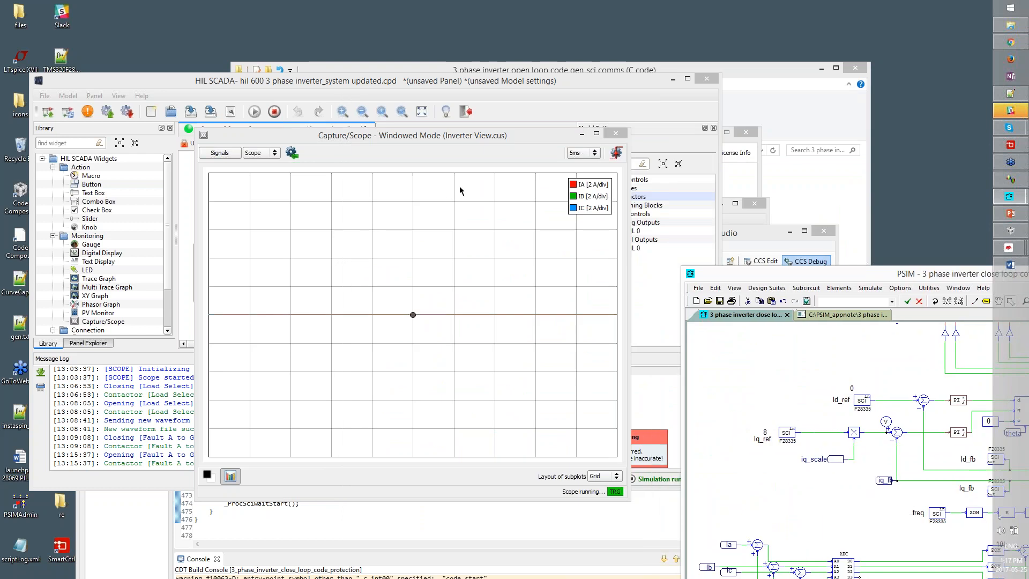
Move the Capture/Scope window away from the status bar and try again to reset the dead time violation flag
left_click_drag(491, 135, 387, 209)
right_click(573, 481)
left_click(584, 487)
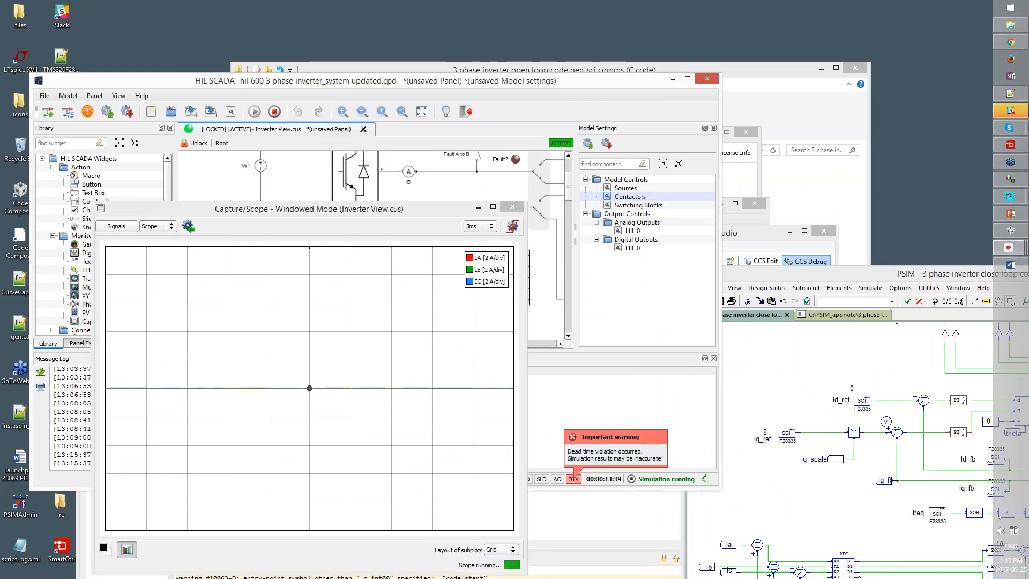
Lower the Code Composer Studio and Capture/Scope windows so the HIL SCADA model settings are accessible
left_click(757, 241)
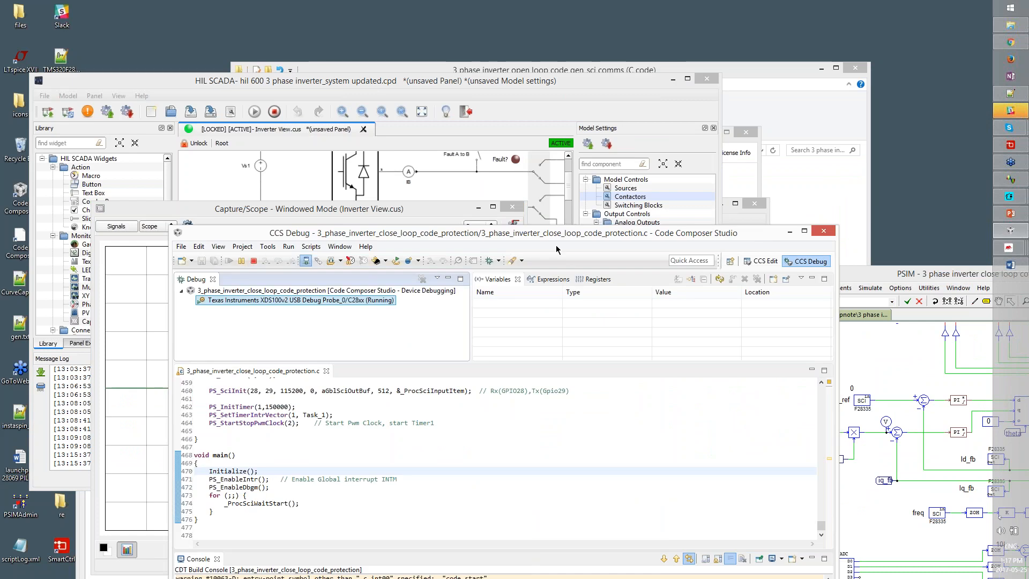
left_click(911, 274)
left_click_drag(619, 245, 551, 558)
left_click_drag(415, 208, 428, 275)
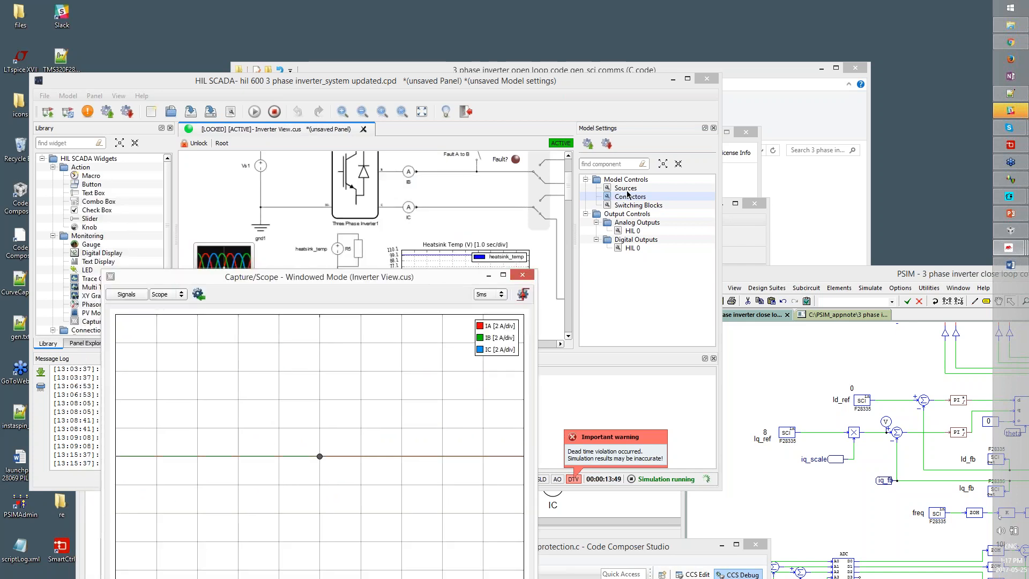
Set the Vs1 source to 120 V and place the Sources Settings beside the Capture/Scope to view the phase currents
double_click(626, 188)
type("120")
left_click_drag(370, 321, 635, 96)
left_click_drag(244, 272, 233, 232)
left_click_drag(219, 178, 220, 177)
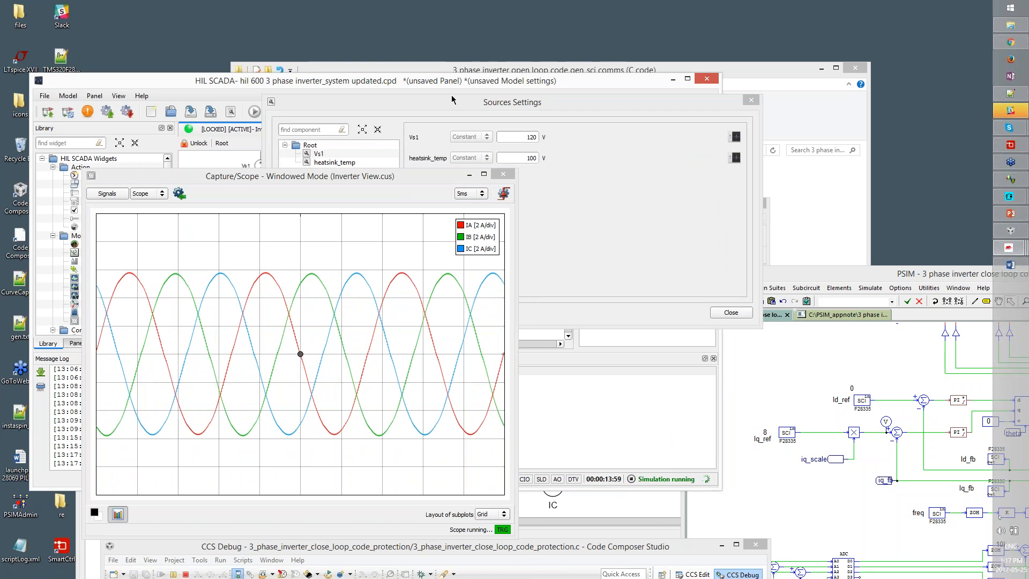
Arrange the Sources Settings and Capture/Scope windows so the VS1 gauge, phase currents and source values are all in view
left_click_drag(624, 105, 841, 154)
left_click_drag(360, 176, 329, 341)
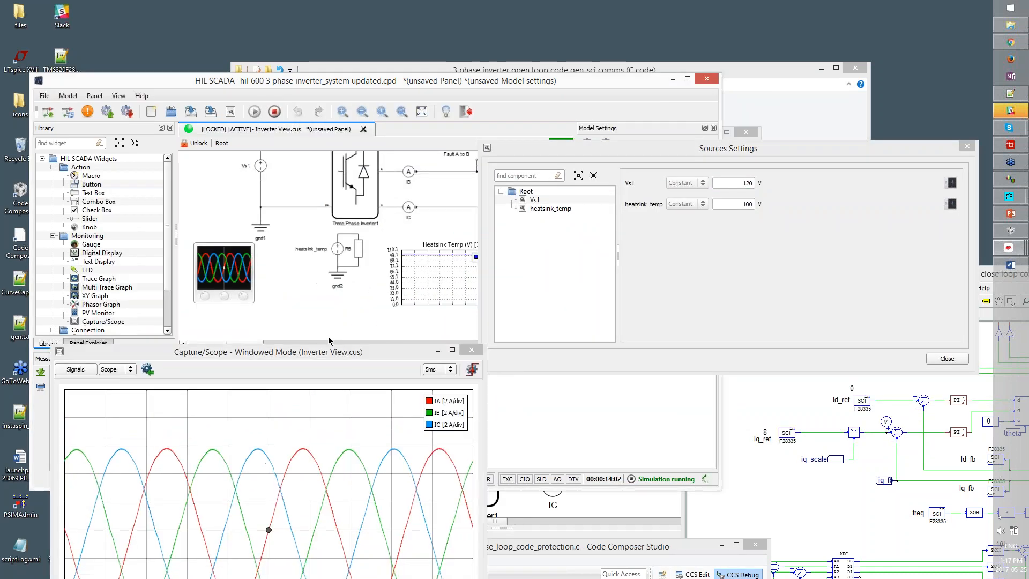
left_click_drag(625, 149, 626, 152)
left_click_drag(651, 318, 655, 345)
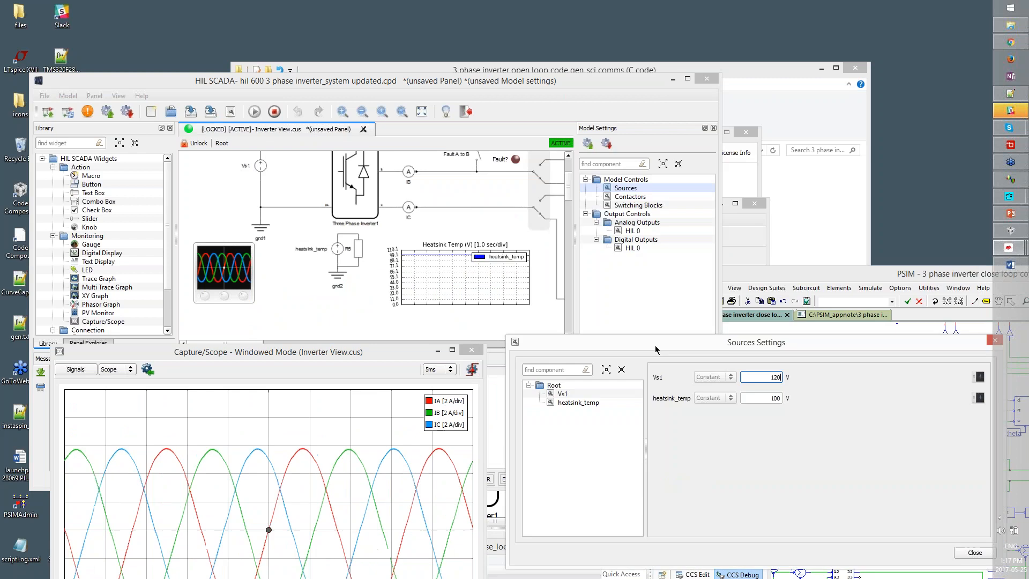
left_click_drag(569, 187, 570, 165)
left_click_drag(262, 359, 259, 253)
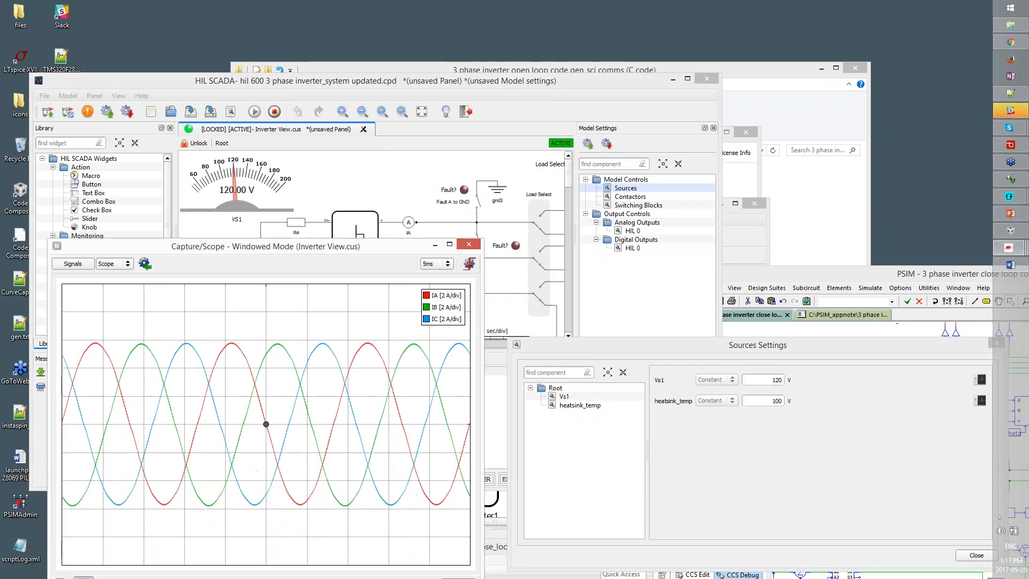
Test the DC bus under- and overvoltage protection by setting the Vs1 source to 80 V, 160 V and finally 125 V
double_click(760, 377)
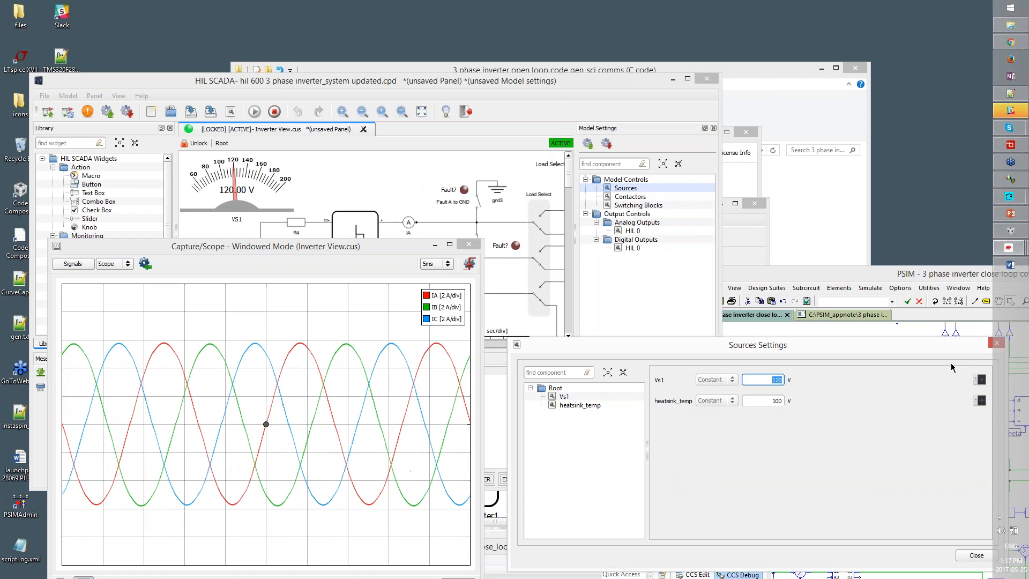
type("80")
key("Return")
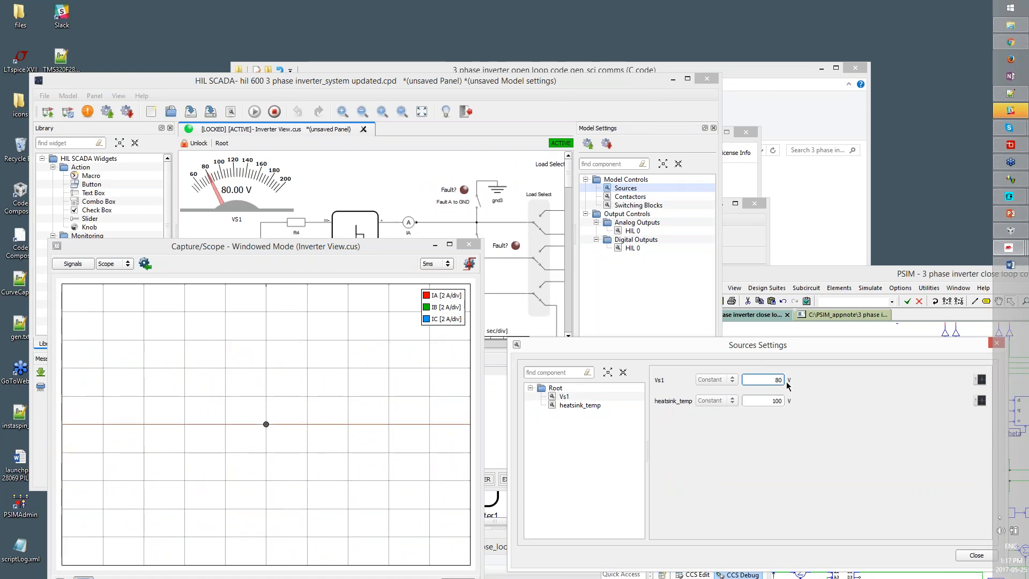
type("160")
key("Return")
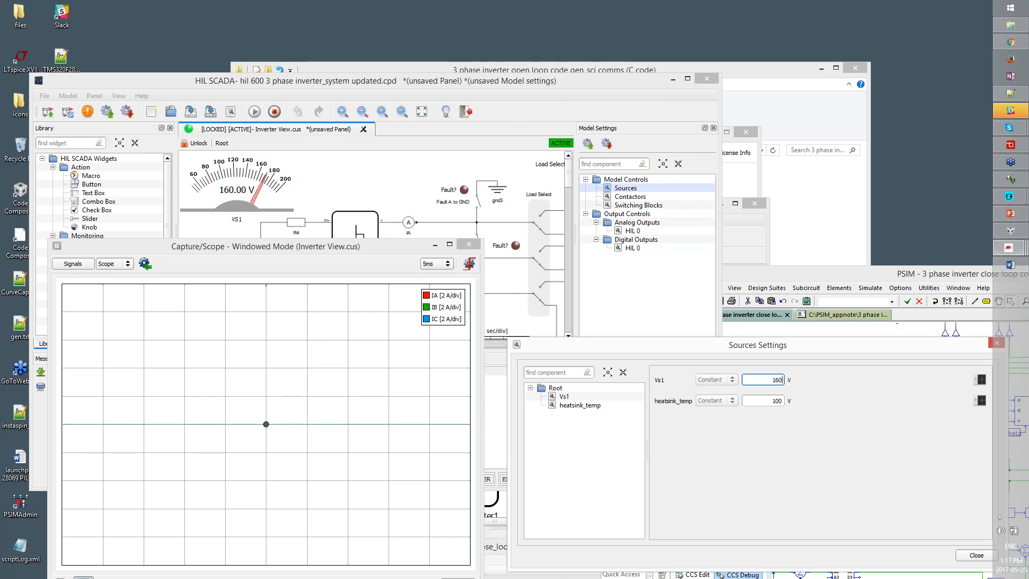
type("125")
key("Return")
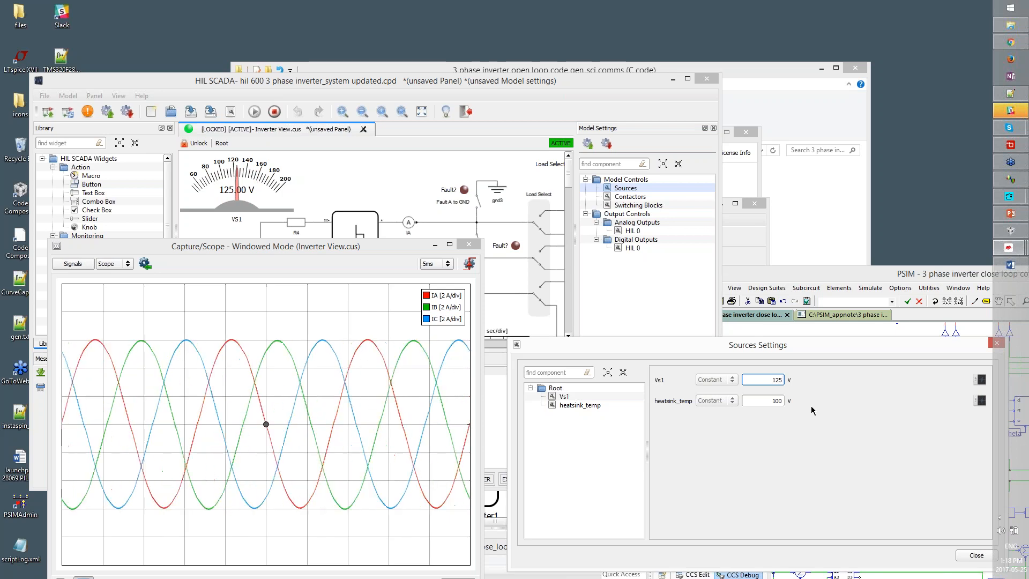
Open the Contactors settings and close the Fault A to B contactor to apply a phase-to-phase fault
left_click(637, 198)
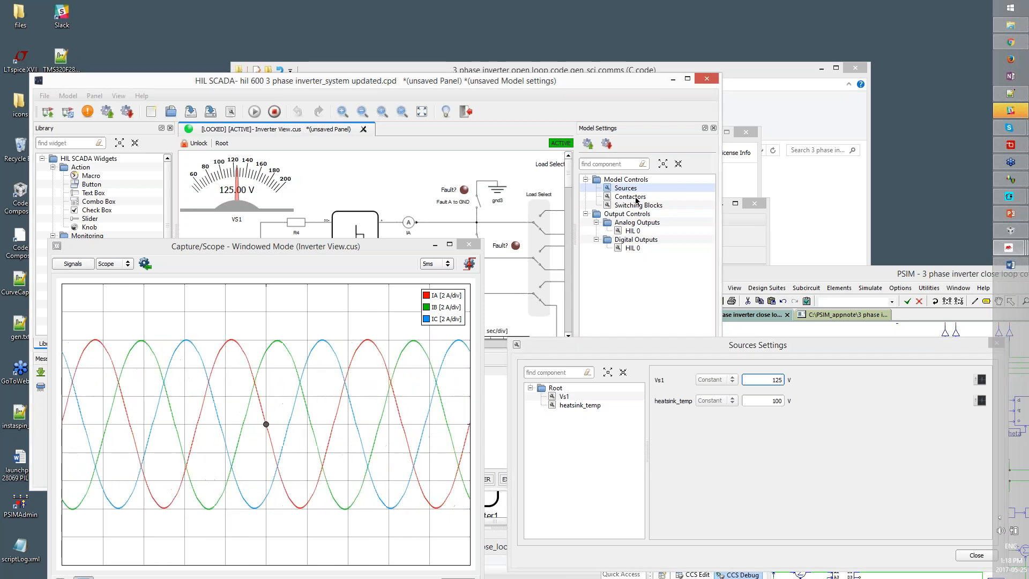
double_click(639, 199)
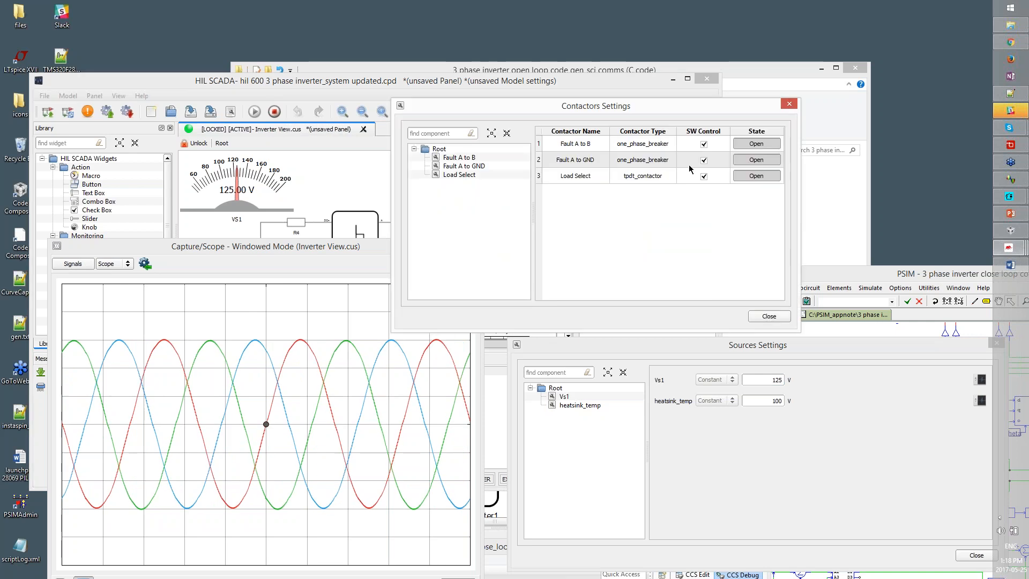
left_click(769, 145)
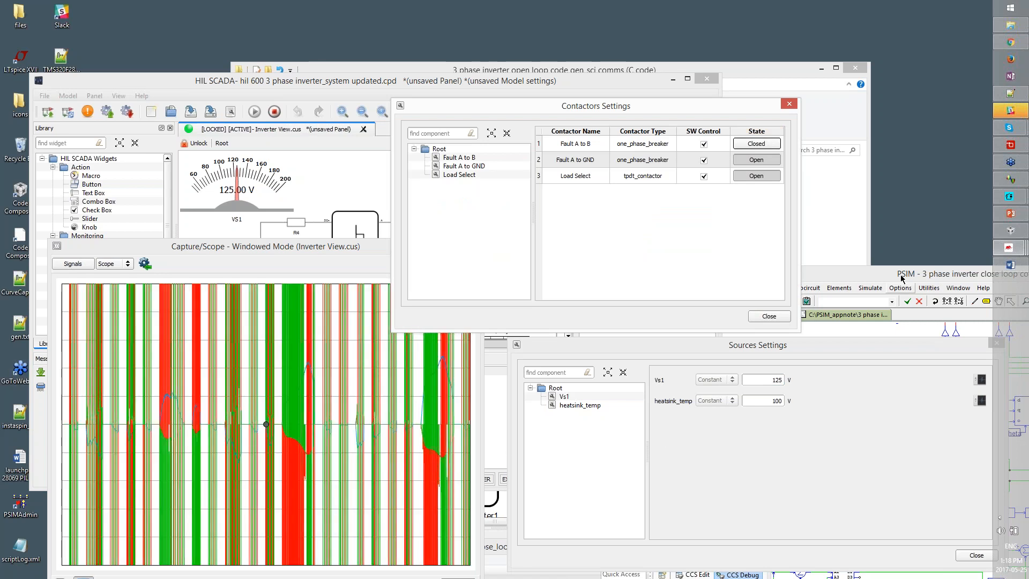
Switch to PSIM, review the protection logic driving Start PWM and Stop PWM, and enable the cur_rst input, ZOH and code block
left_click(1010, 127)
left_click_drag(909, 275, 451, 146)
scroll(751, 403, "down", 3)
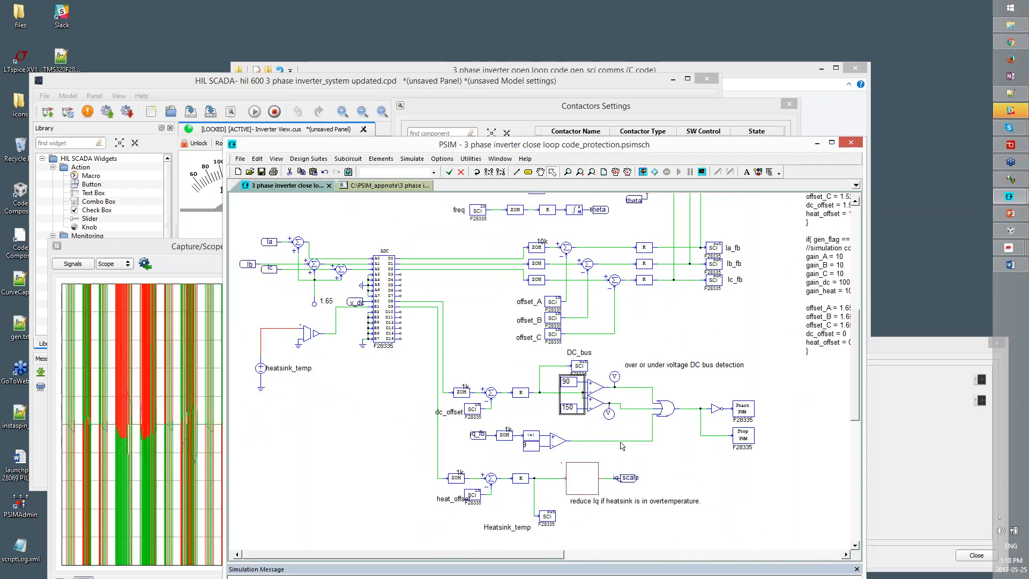
left_click(632, 454)
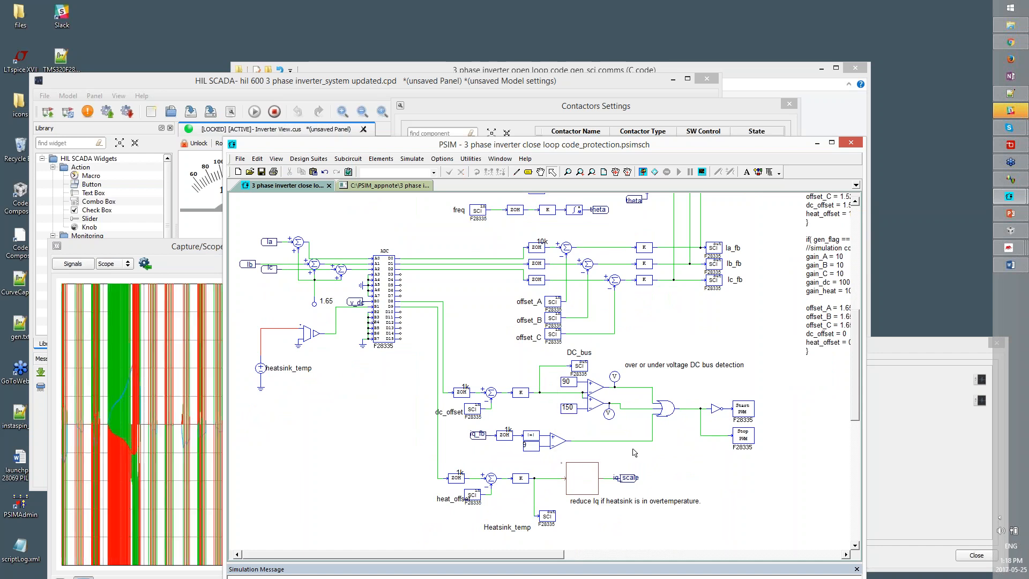
left_click_drag(633, 454, 638, 441)
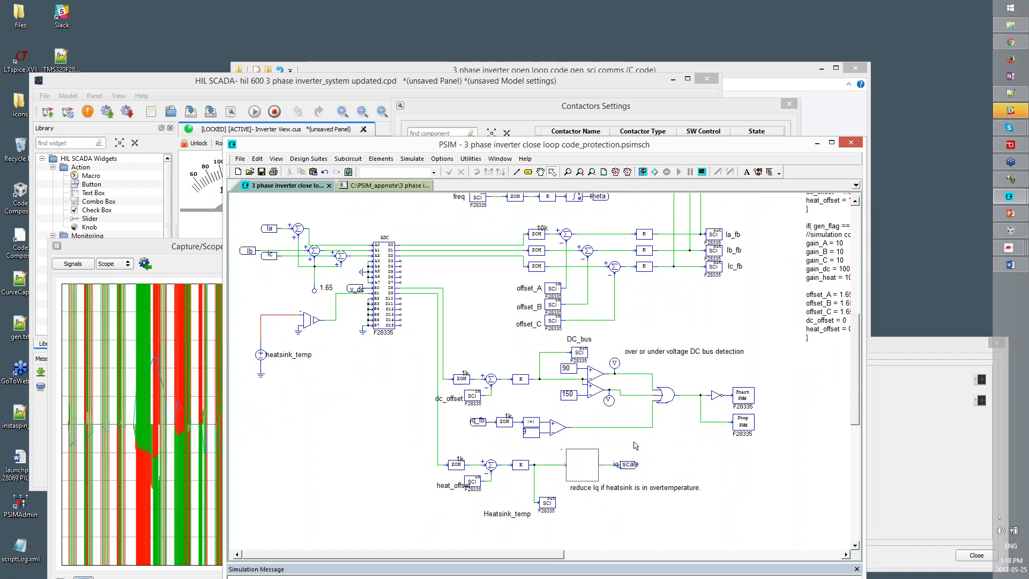
left_click_drag(713, 394, 798, 493)
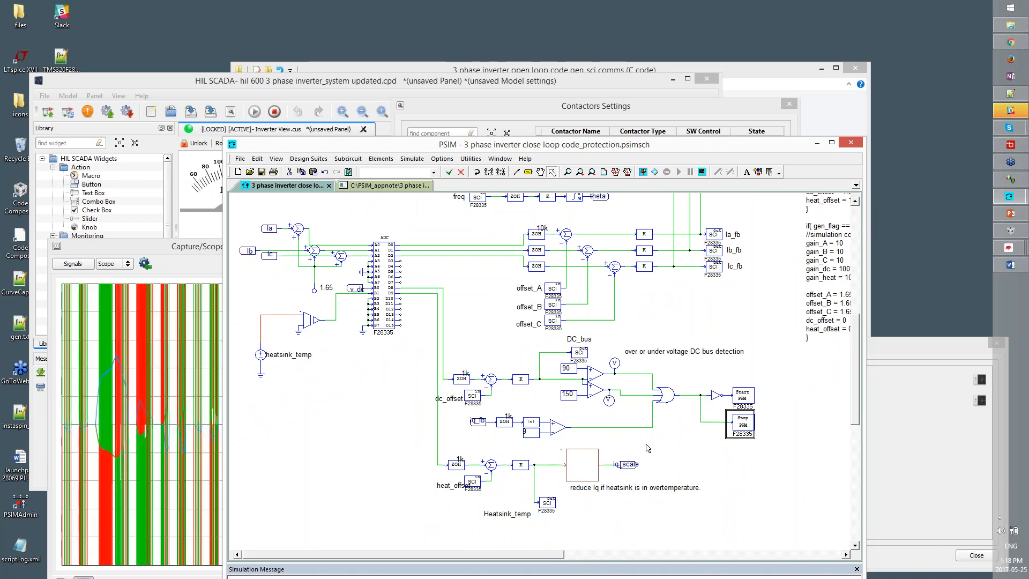
left_click_drag(701, 485, 680, 454)
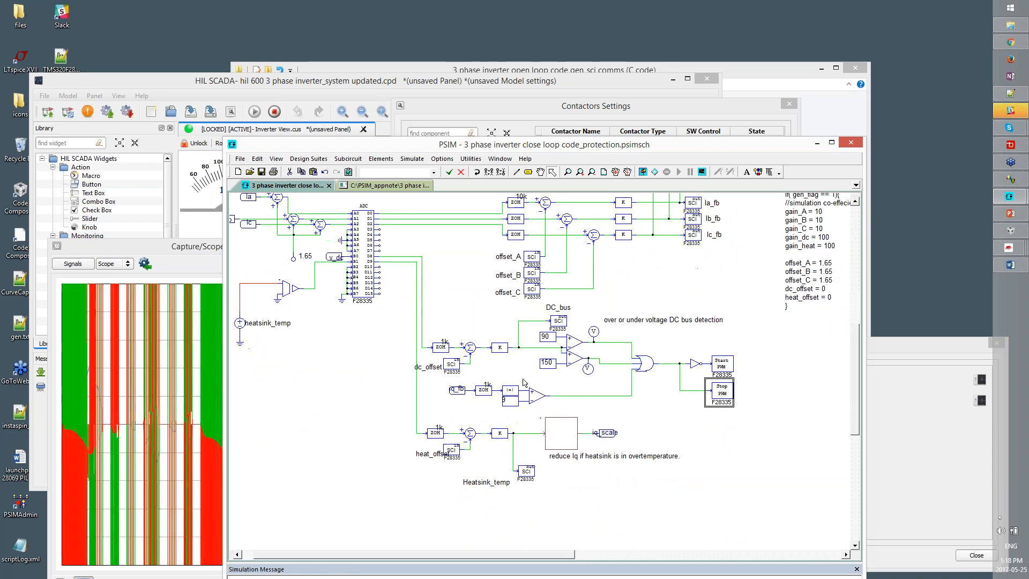
left_click_drag(797, 545, 673, 365)
left_click_drag(629, 338, 790, 469)
left_click(449, 172)
left_click_drag(474, 213, 524, 334)
left_click(524, 334)
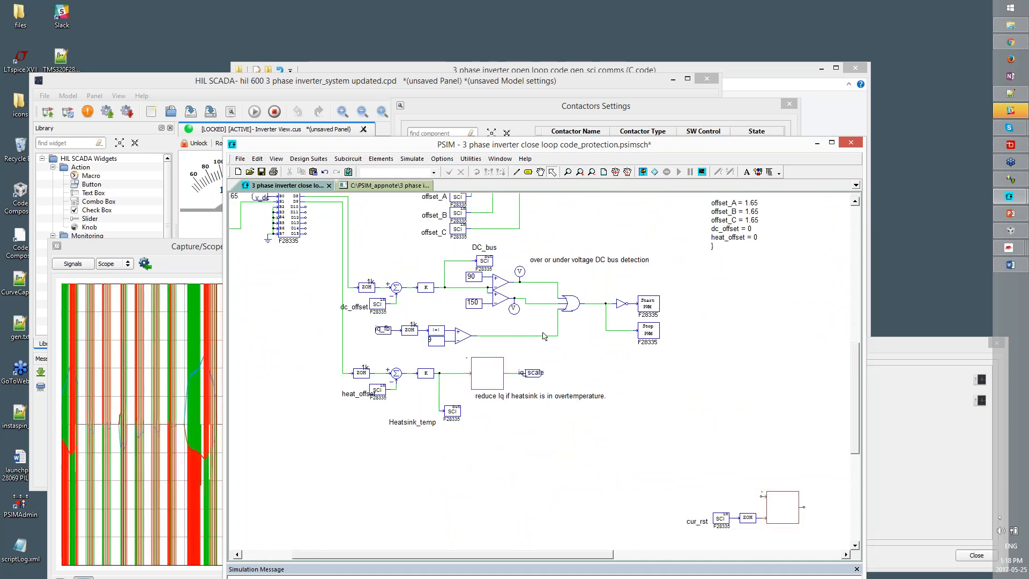
Replace the wire from the iq_fb overcurrent comparator to the OR gate with the cur_rst block group, and check the cur_rst input's parameters
left_click(545, 336)
key("Delete")
left_click_drag(607, 388, 576, 313)
left_click_drag(625, 398, 813, 512)
left_click_drag(757, 442, 510, 268)
left_click(572, 304)
scroll(504, 276, "up", 2)
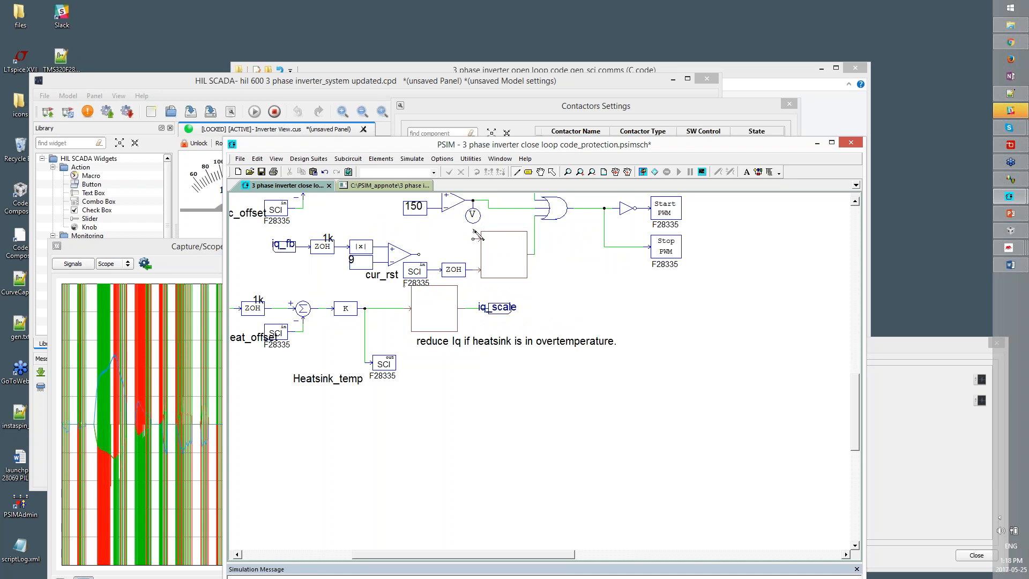
double_click(421, 271)
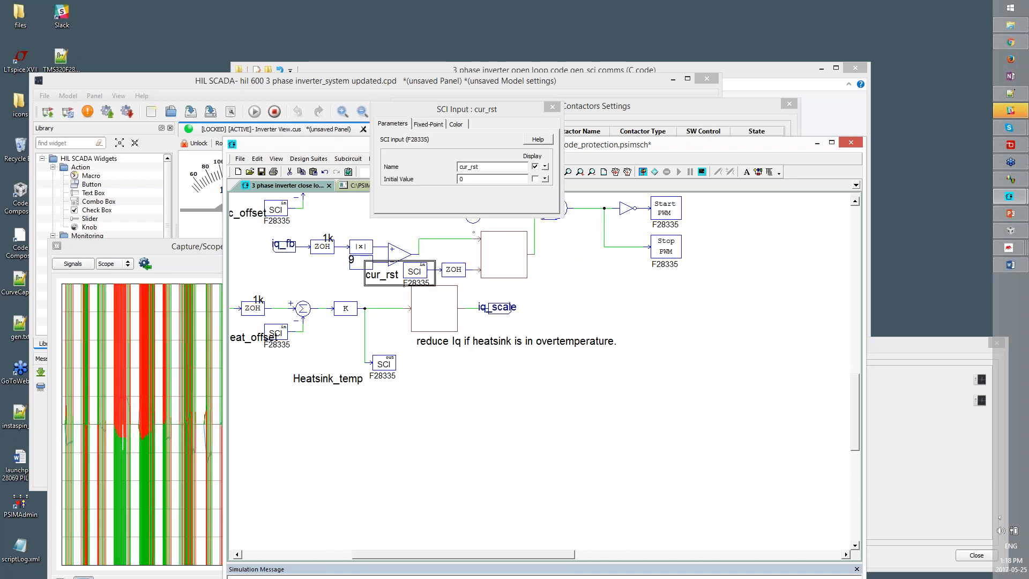
left_click(552, 107)
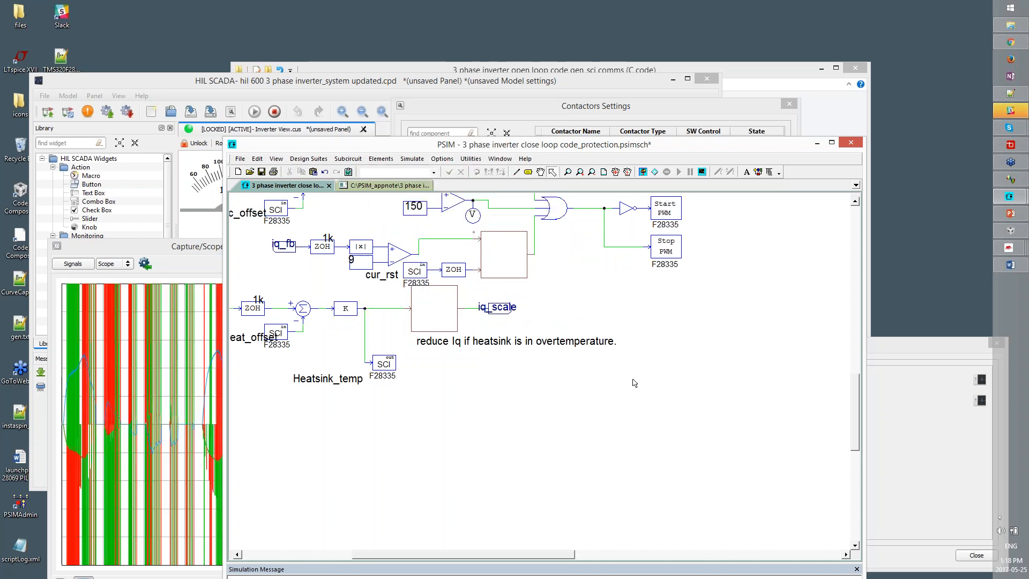
Generate the C code from the modified protection schematic and close the code listing
left_click(409, 160)
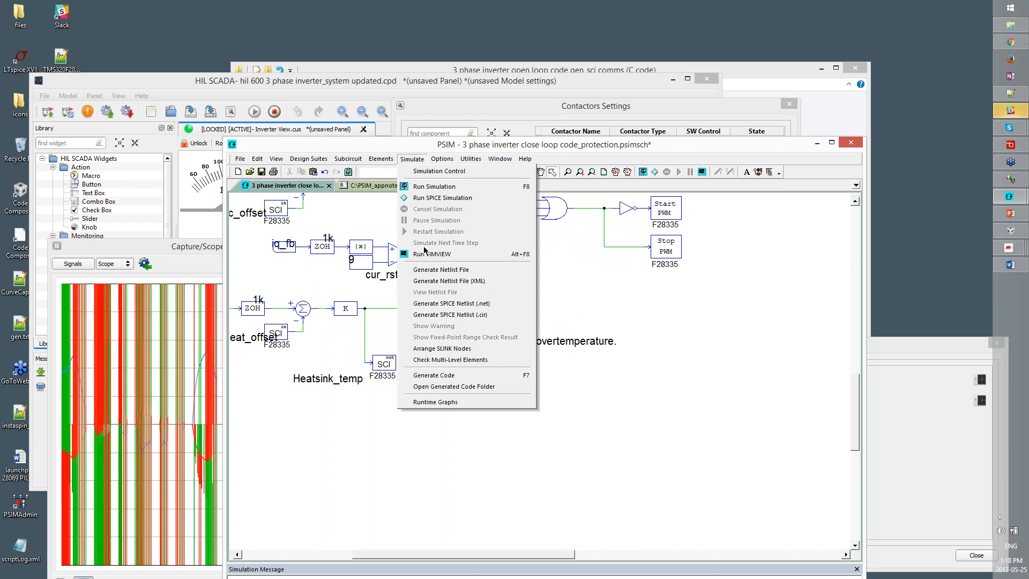
left_click(440, 375)
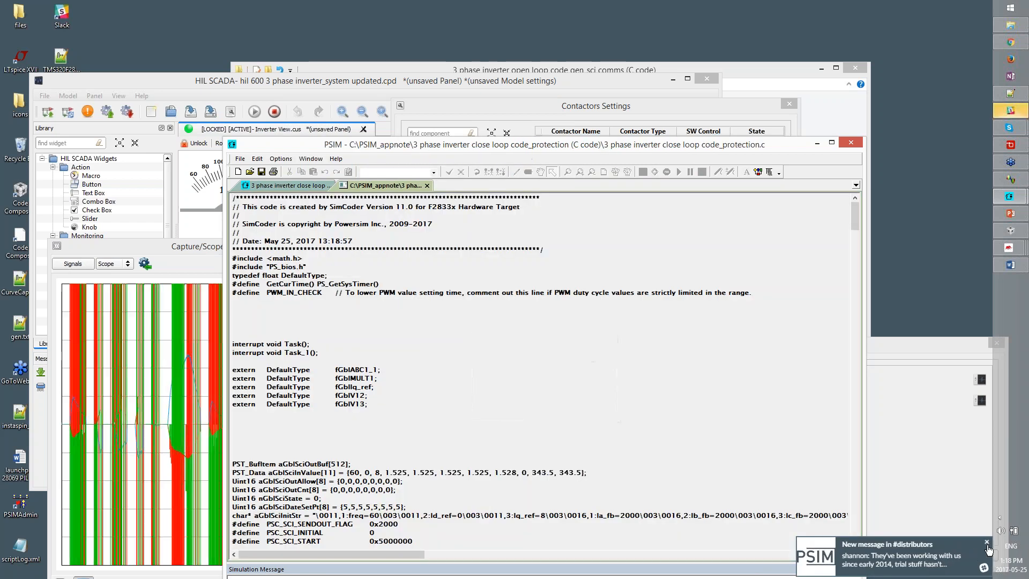
left_click(426, 185)
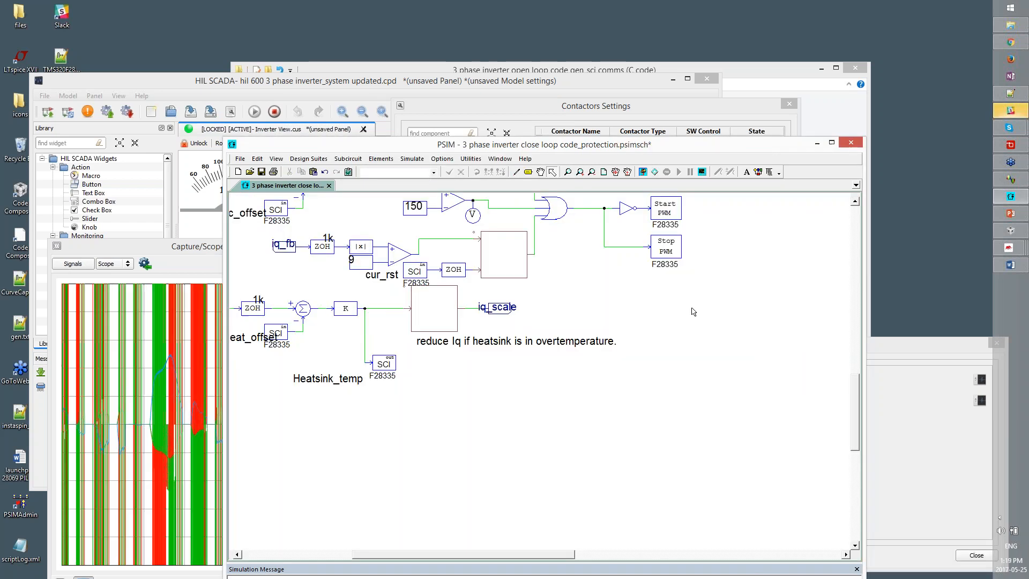
Switch to Code Composer Studio, terminate the running debug session and start debugging the 3_phase_inverter_close_loop_code_protection project again
left_click(1009, 229)
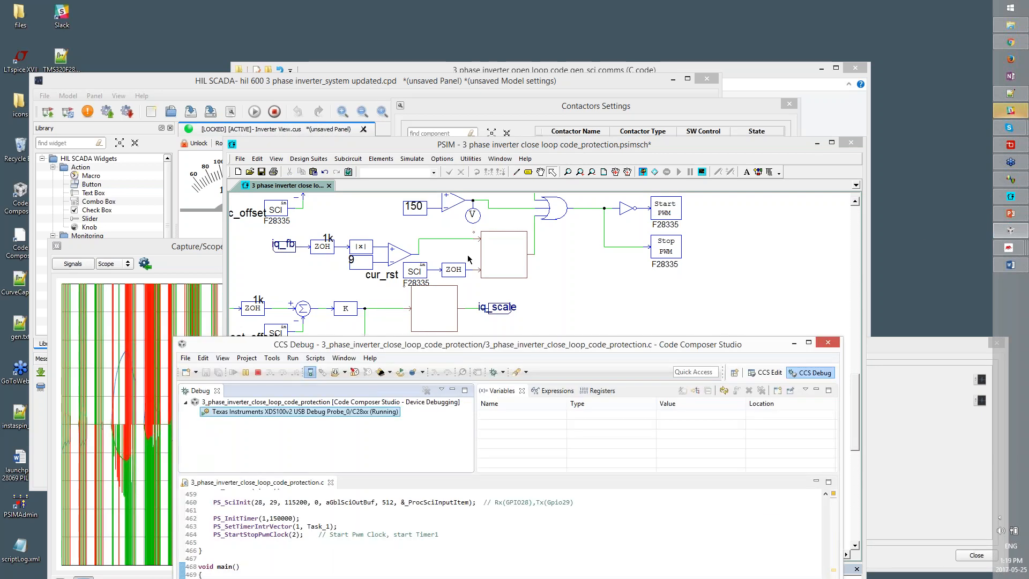
left_click_drag(455, 344, 483, 161)
left_click(286, 189)
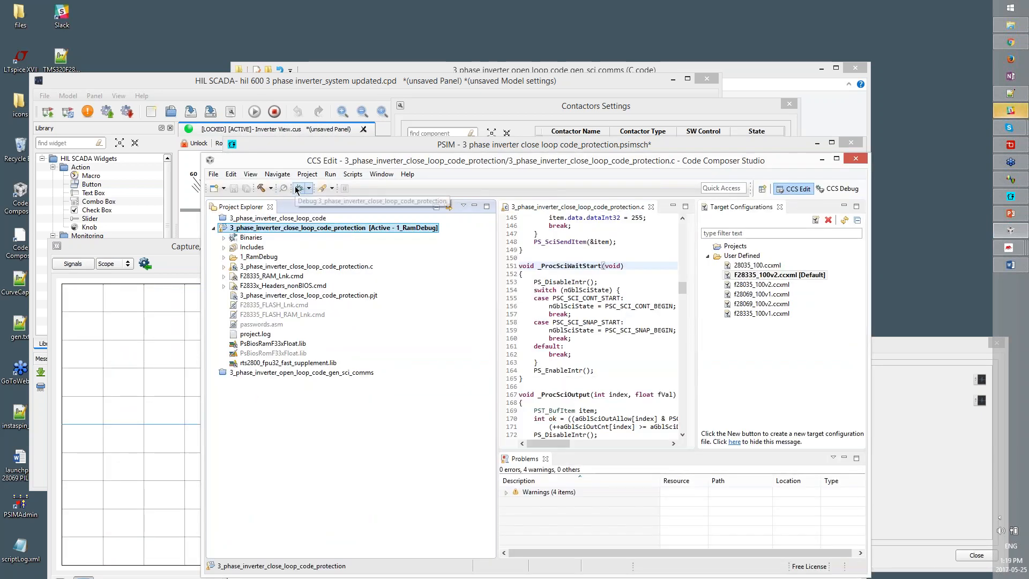
left_click(298, 188)
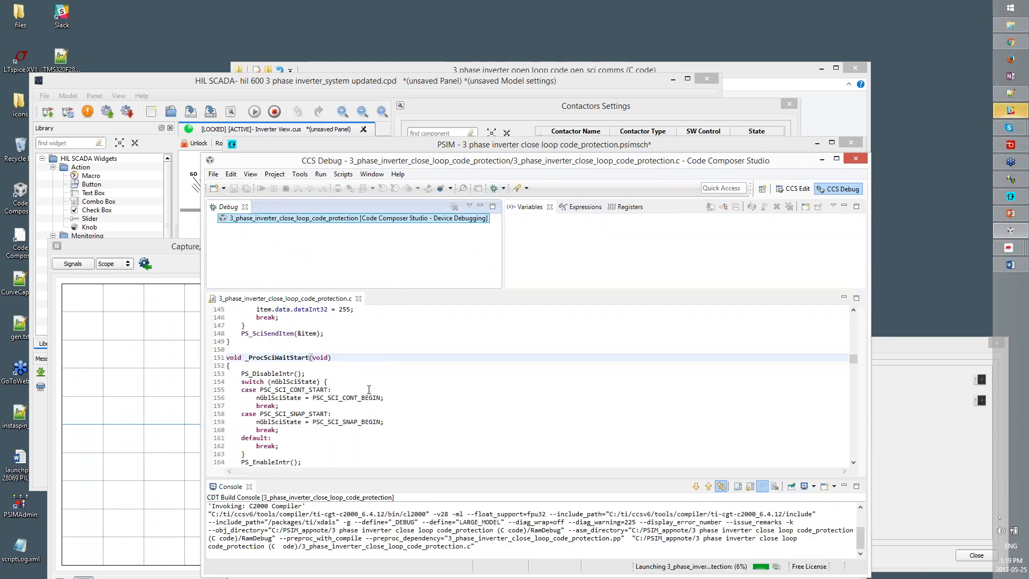
Switch to HIL SCADA, open the Fault A to B contactor, and close Sources Settings, leaving Contactors Settings beside the scope
key("alt+Tab")
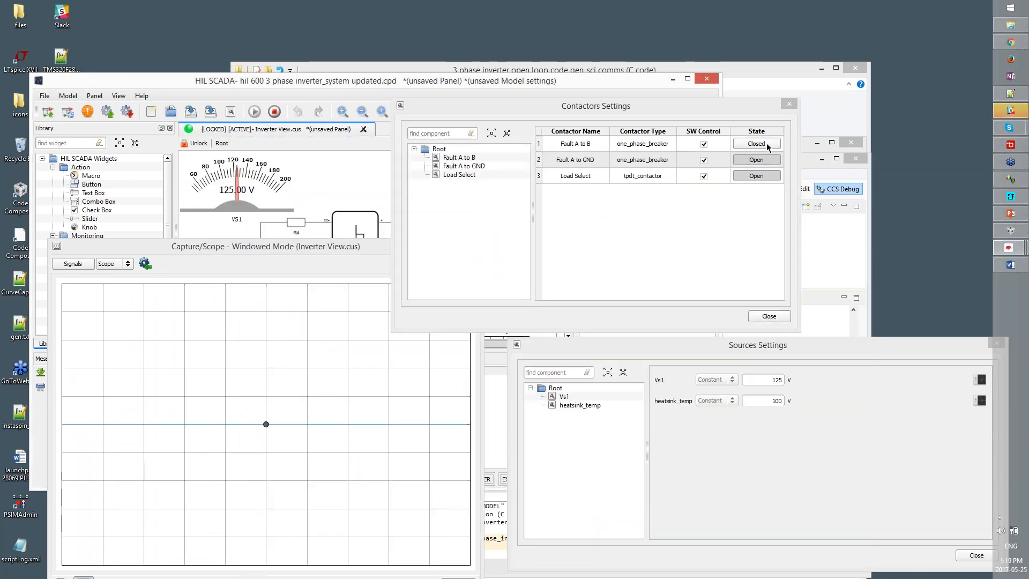
left_click(767, 145)
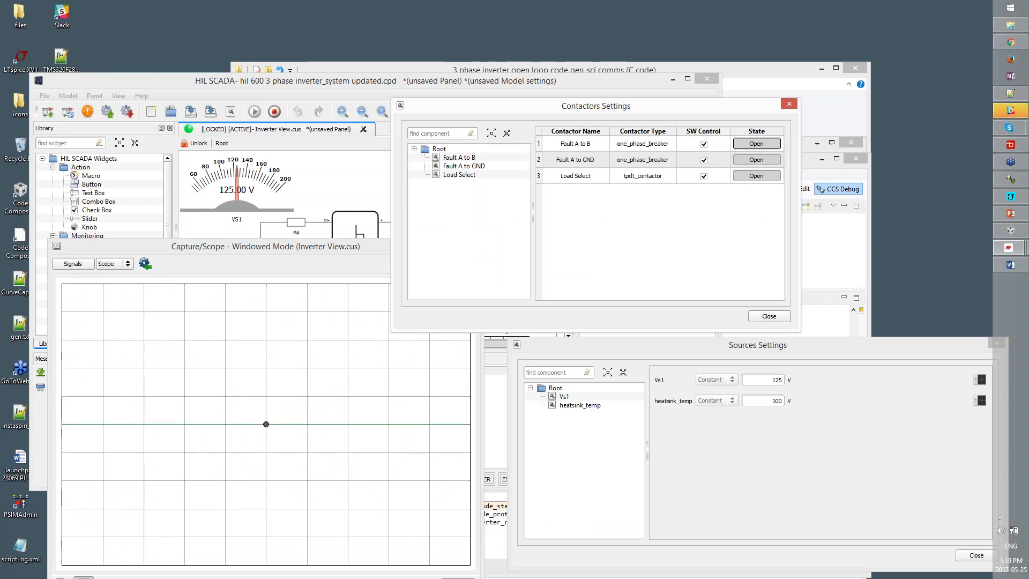
left_click_drag(738, 116, 650, 33)
left_click_drag(918, 350, 854, 330)
left_click(916, 535)
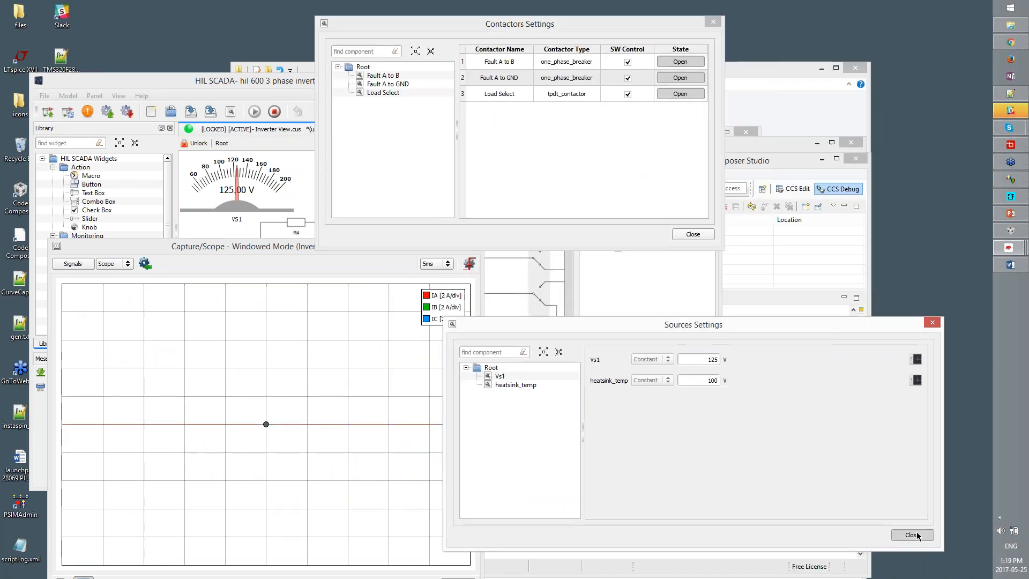
left_click_drag(538, 24, 819, 152)
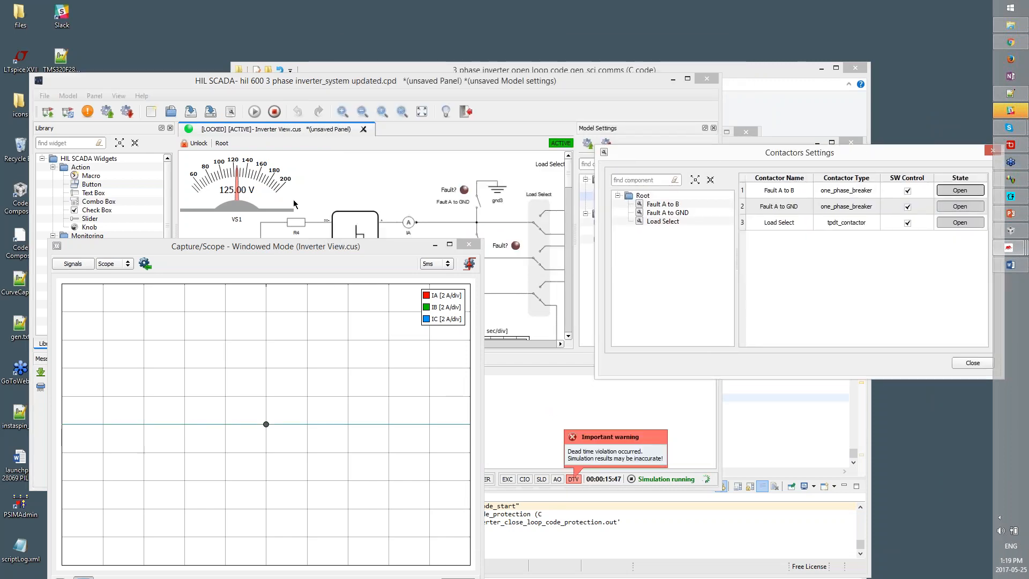
Switch to Code Composer Studio, run the loaded program on the target and move its window out of the way
left_click(1009, 248)
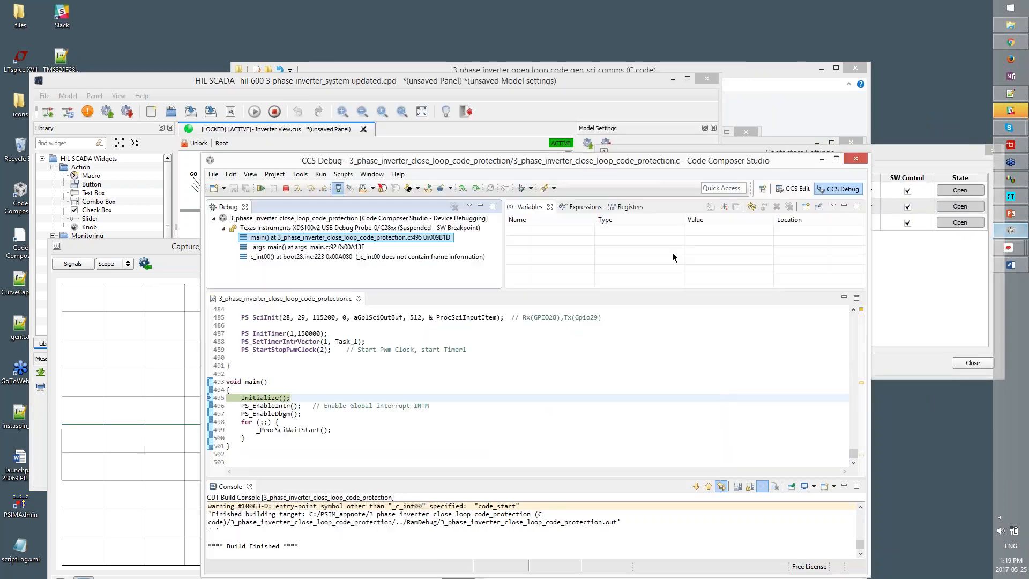
left_click(262, 189)
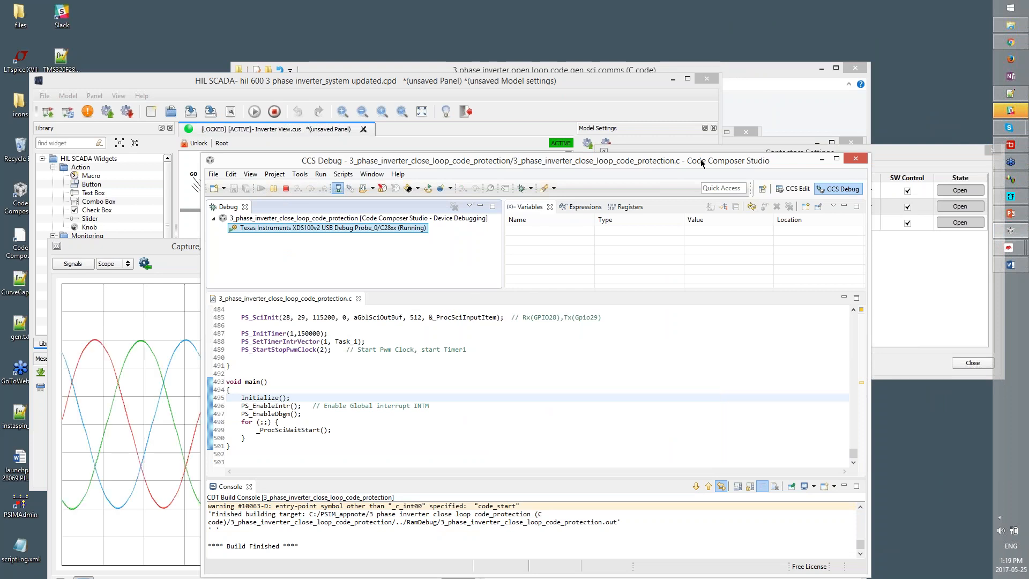
left_click_drag(651, 162, 1028, 568)
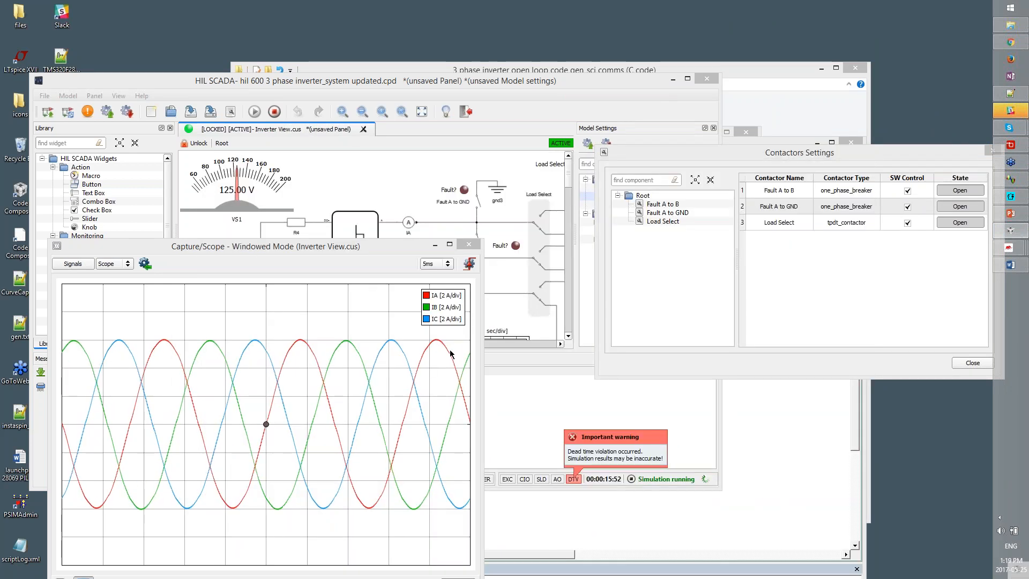
Move the Capture/Scope window clear of the status bar and reset the dead time violation flag
left_click_drag(365, 246, 342, 167)
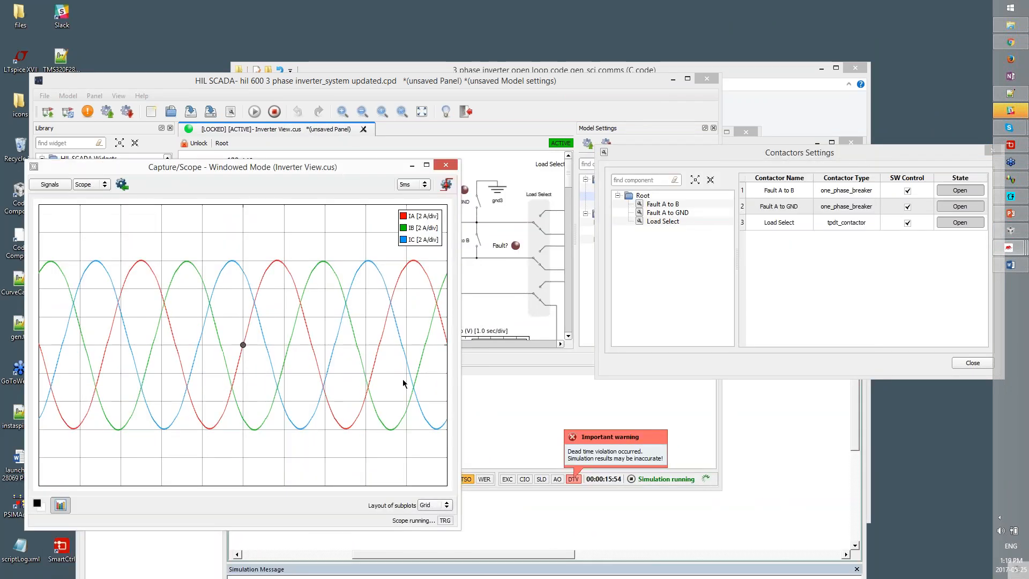
left_click(578, 479)
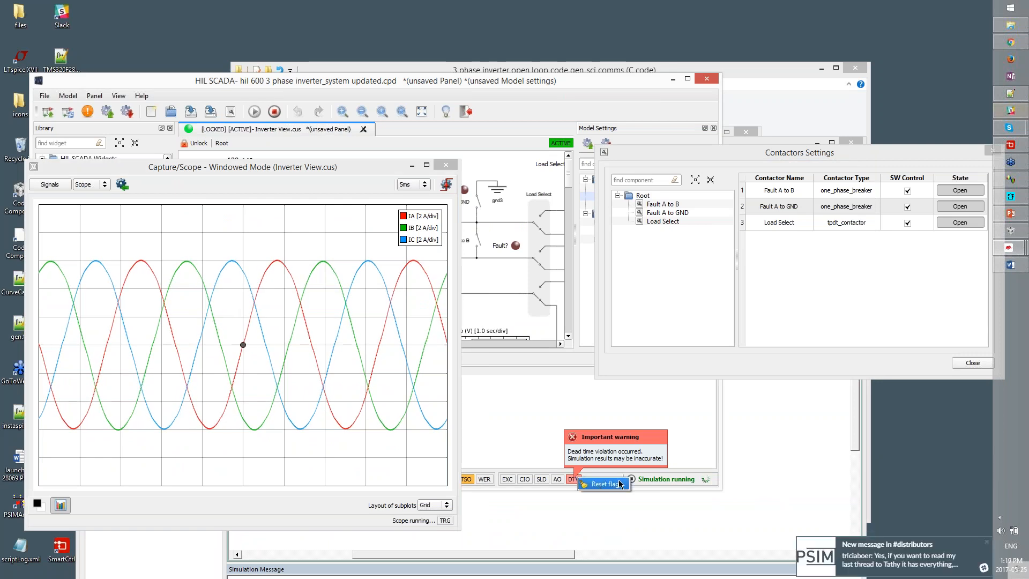
left_click(578, 480)
left_click(987, 541)
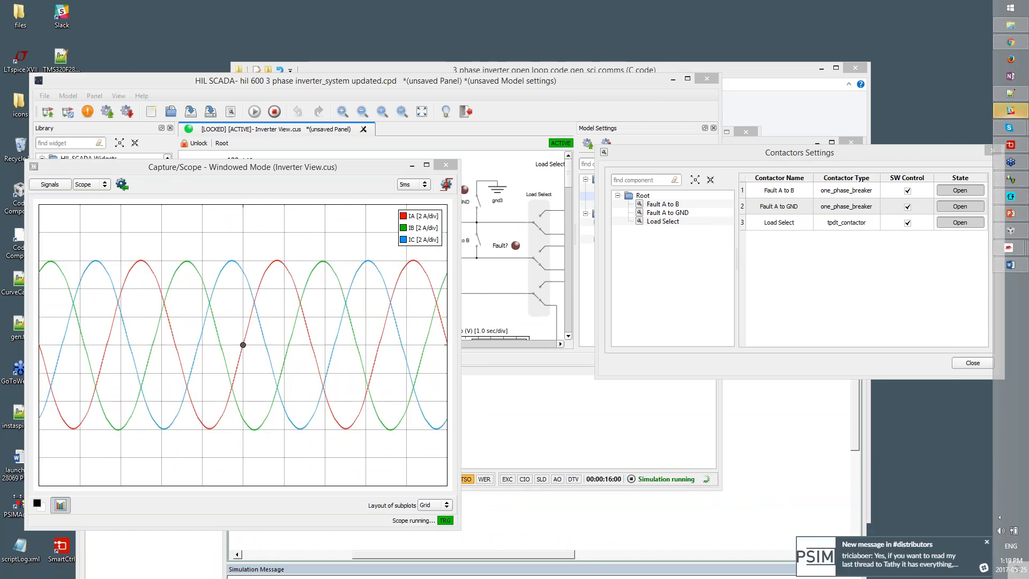
Close the Fault A to B contactor to apply the phase-to-phase fault and dismiss the chat notification
left_click(966, 192)
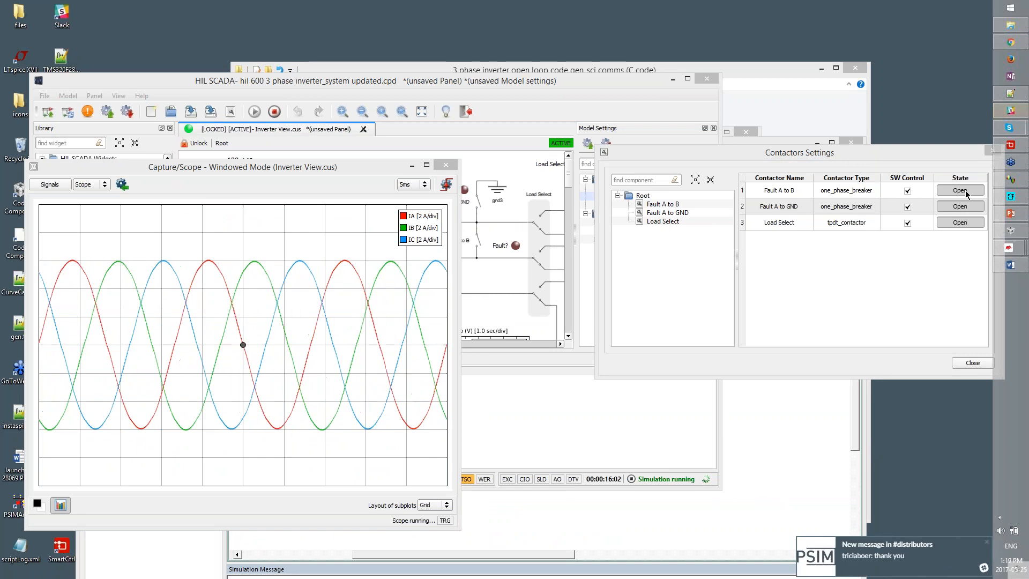
left_click(986, 542)
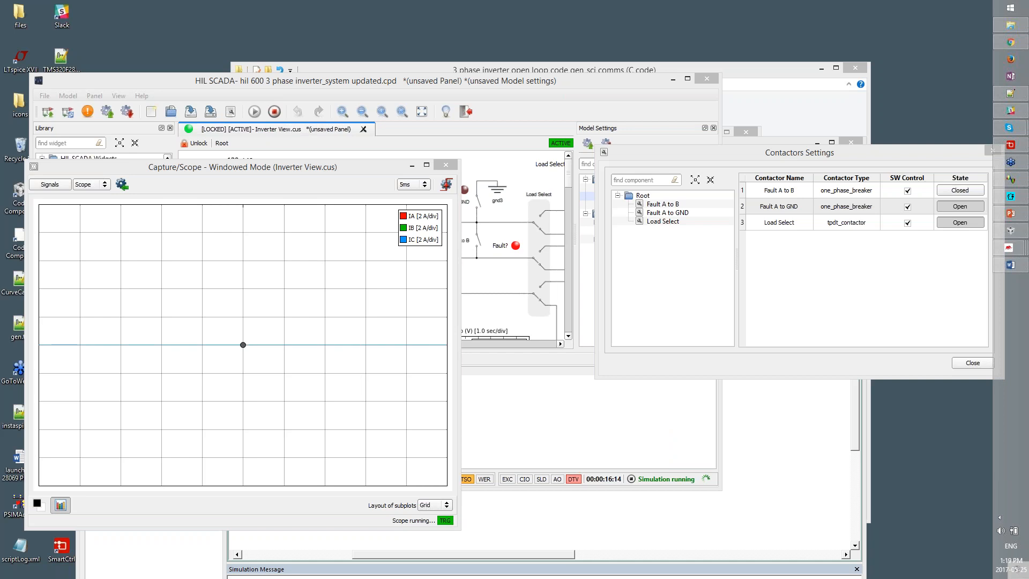
left_click(826, 247)
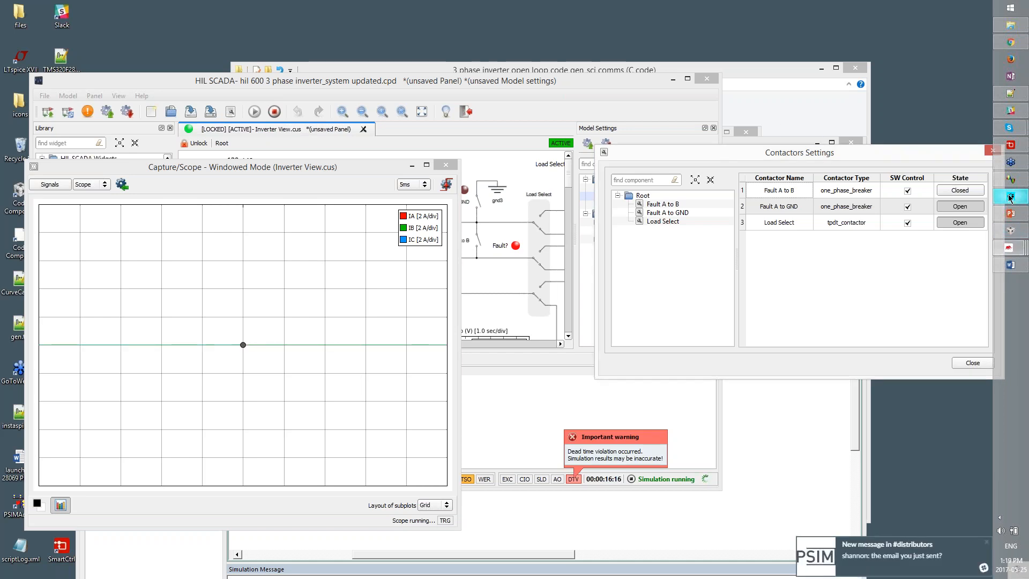
Switch to PSIM and open the parameters of the cur_rst SCI input in the overcurrent protection section
left_click(1011, 196)
left_click_drag(589, 322, 646, 379)
left_click(409, 158)
left_click(659, 388)
double_click(455, 331)
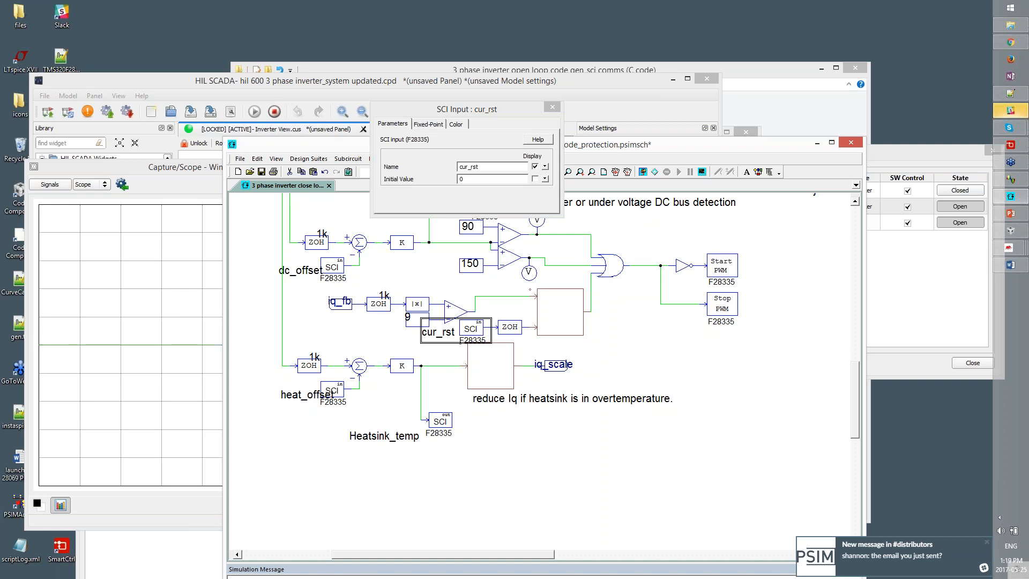
Return to HIL SCADA and open the Fault A to B contactor, then switch back to PSIM and close the cur_rst parameters
left_click(679, 110)
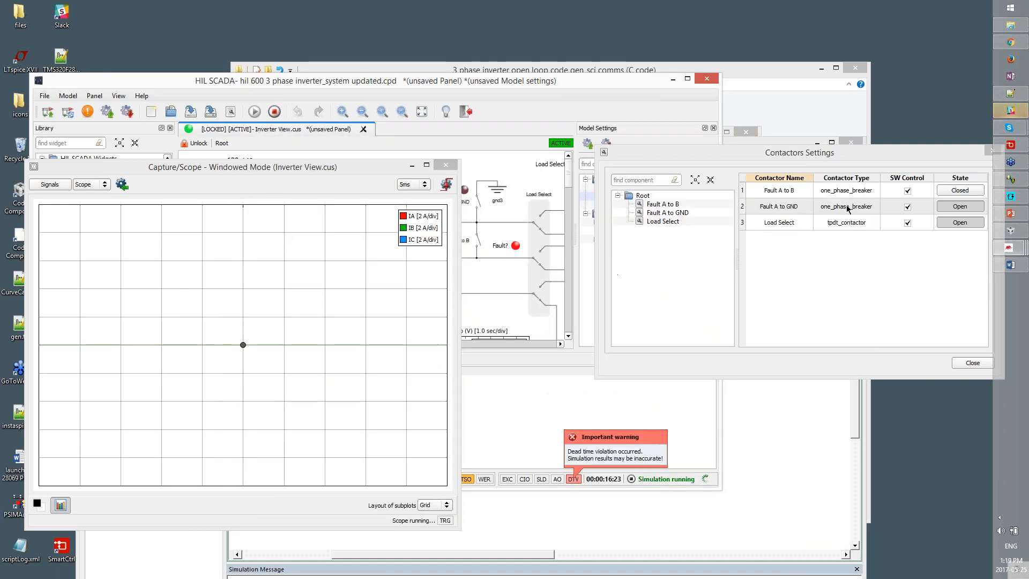
left_click(970, 191)
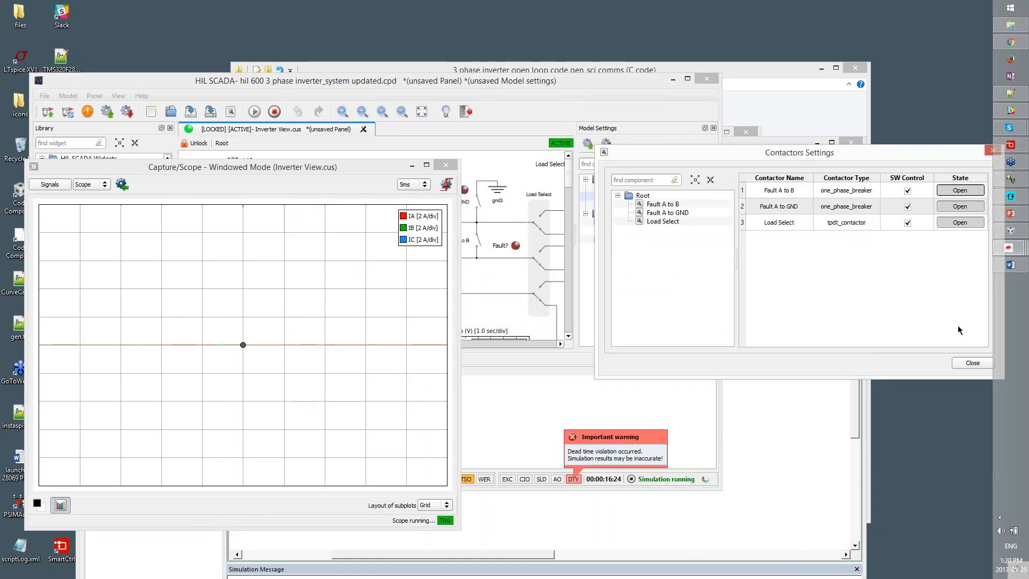
left_click(1010, 197)
left_click(1010, 197)
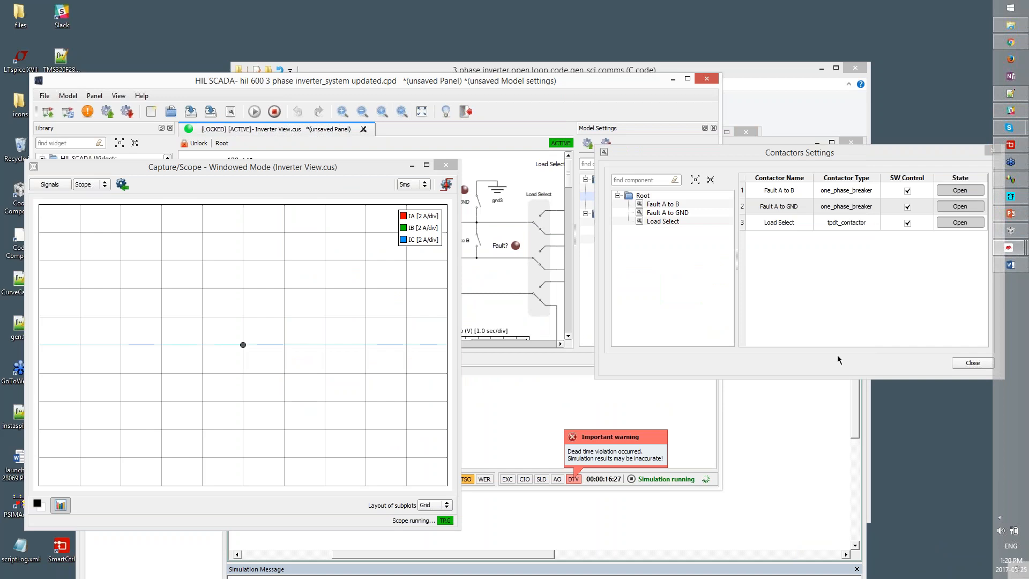
left_click(1010, 196)
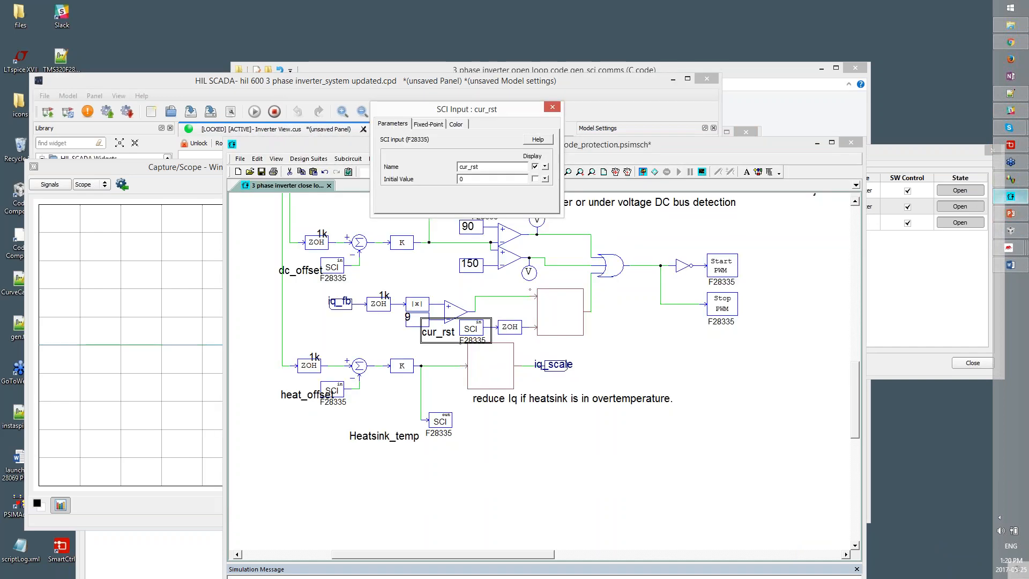
left_click(552, 108)
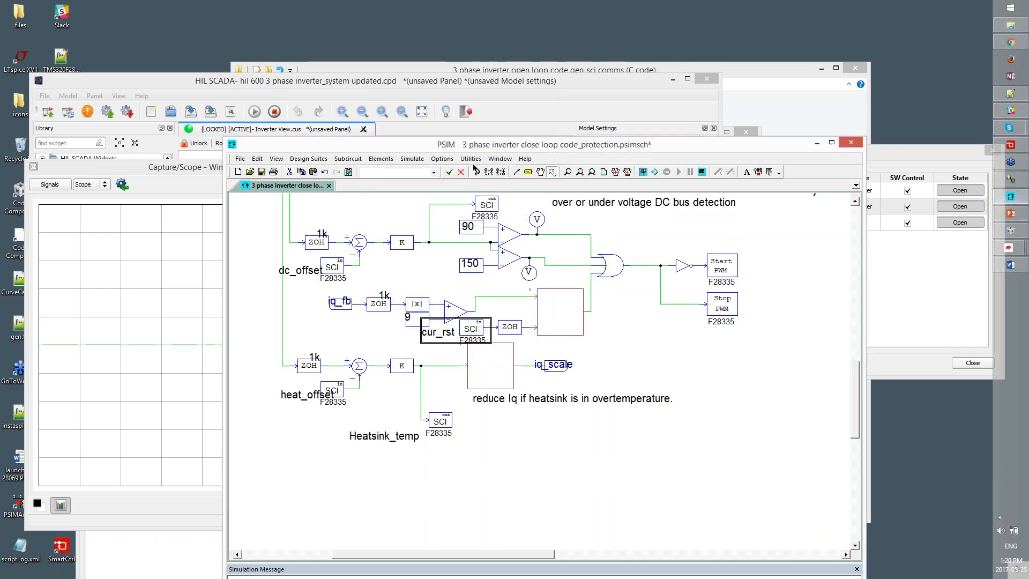
Open the DSP Oscilloscope, connect it to the target and send a cur_rst value of 1
left_click(411, 159)
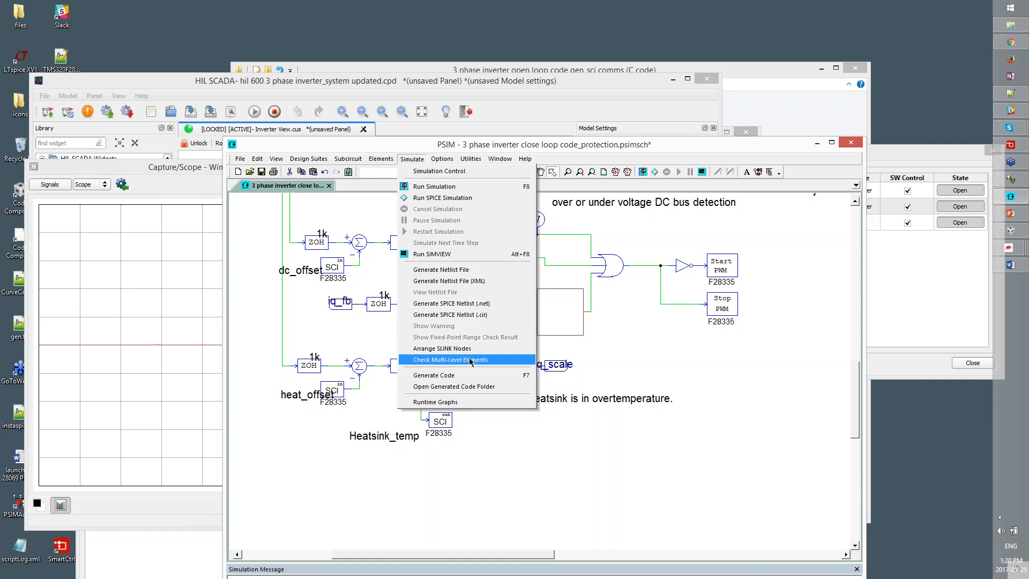
mouse_move(471, 159)
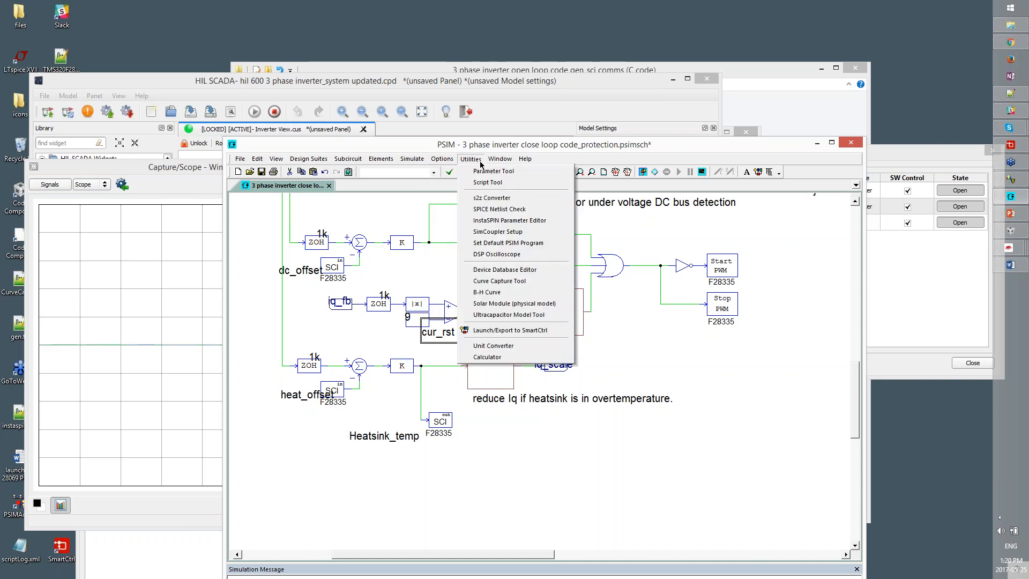
left_click(504, 256)
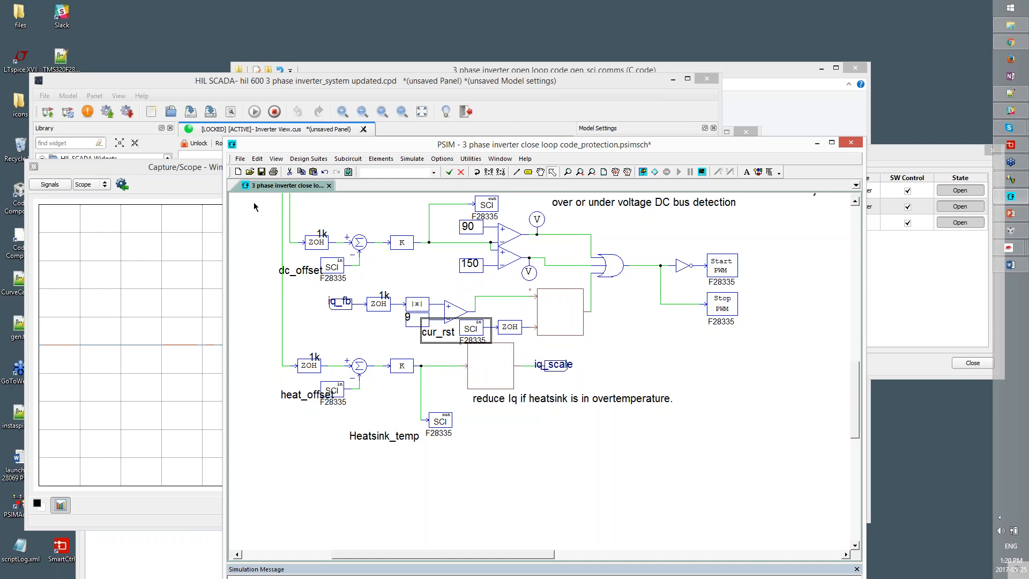
left_click(561, 382)
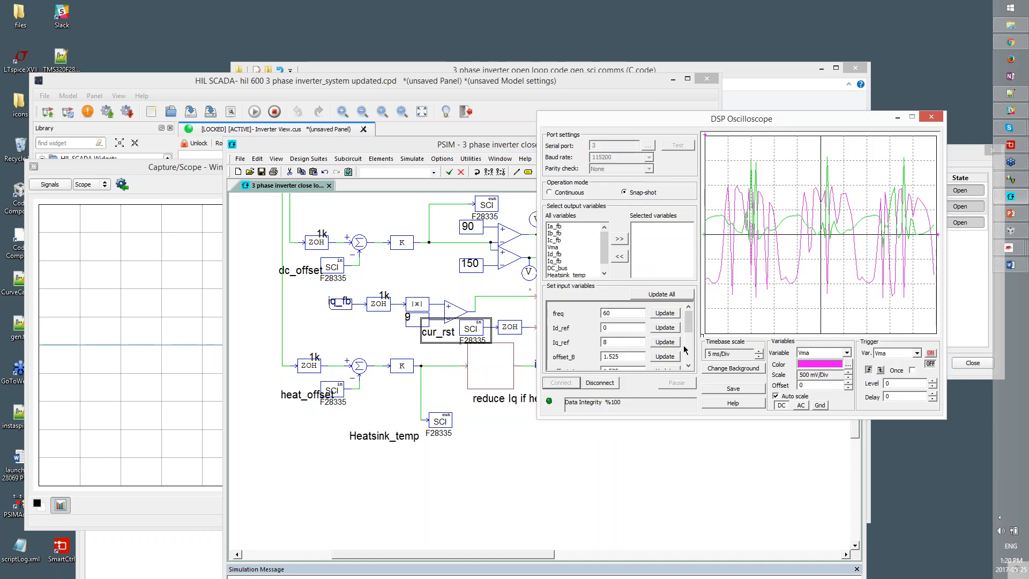
left_click_drag(685, 326, 688, 352)
double_click(605, 315)
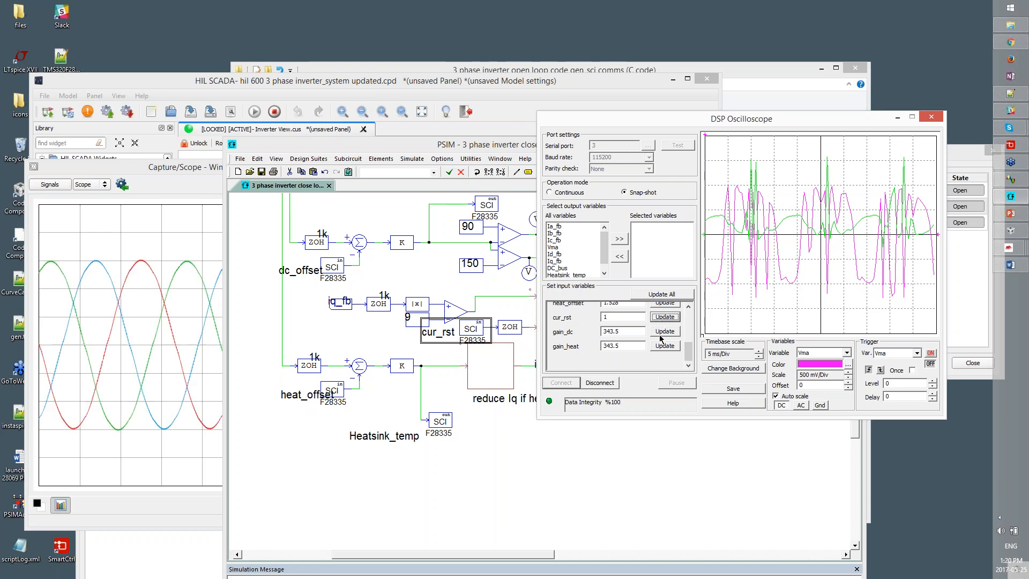
Move the PSIM window out of the way, plot Ia_fb in the DSP Oscilloscope and raise the HIL scope's trigger point
left_click(449, 149)
left_click_drag(449, 149, 1028, 487)
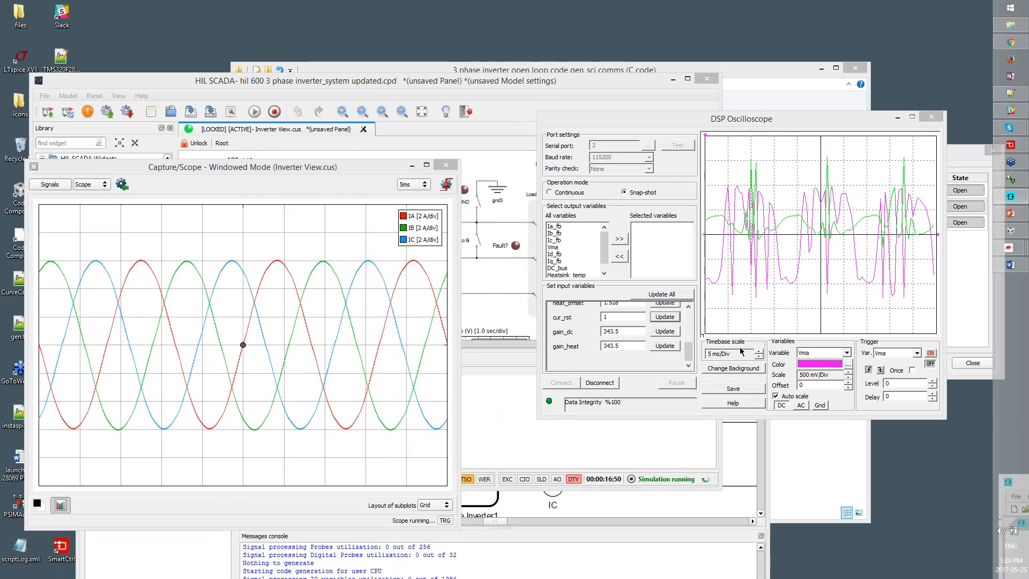
double_click(556, 226)
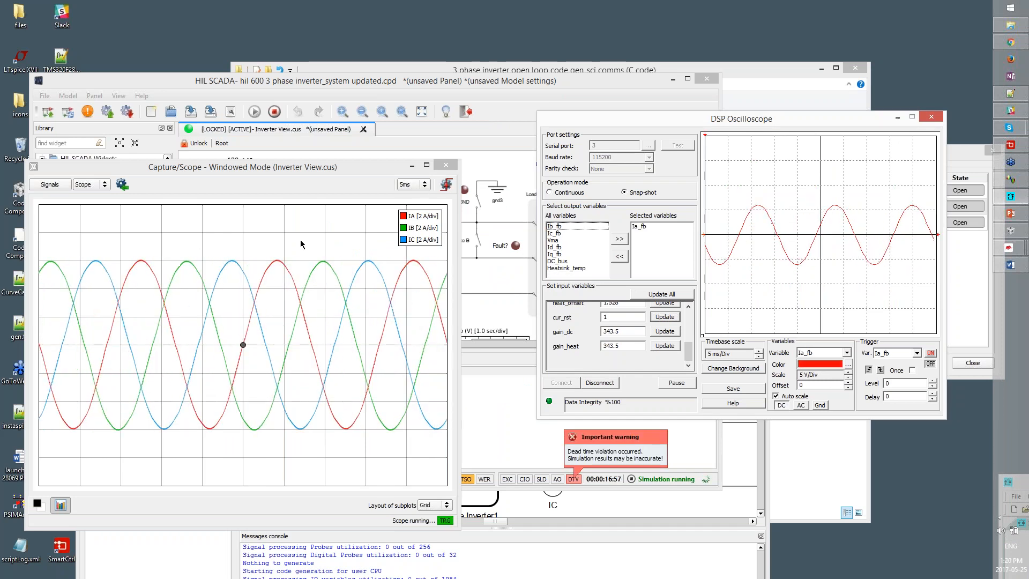
left_click_drag(245, 347, 265, 244)
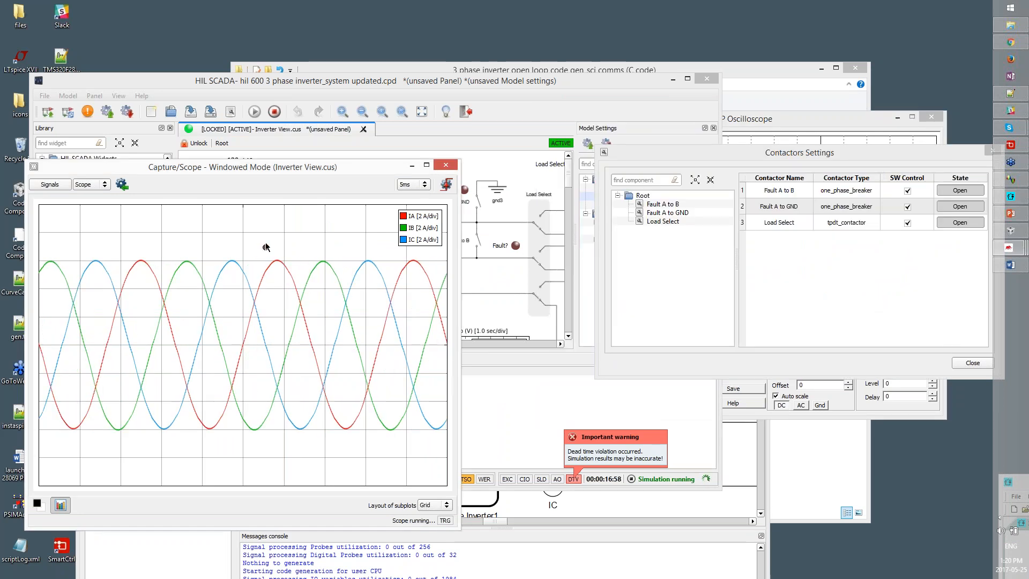
Switch the Capture/Scope window to Capture mode and import the Scope settings
left_click(90, 185)
left_click(90, 194)
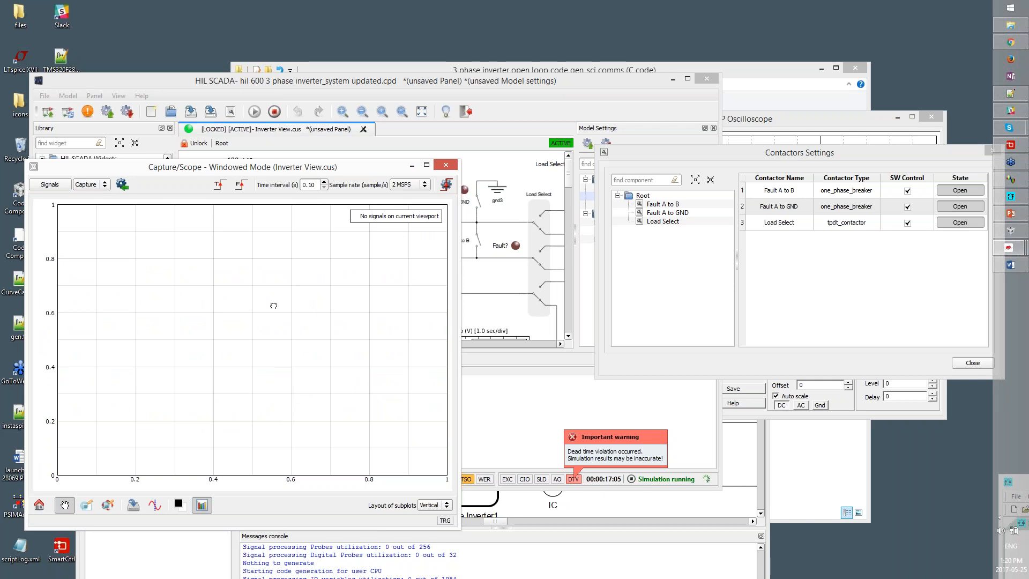
left_click(124, 185)
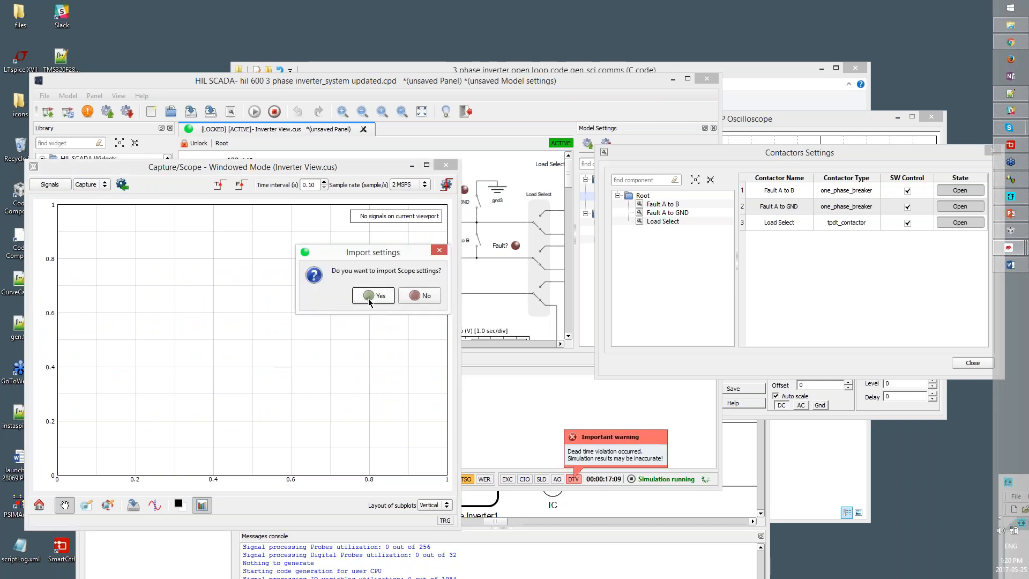
left_click(371, 297)
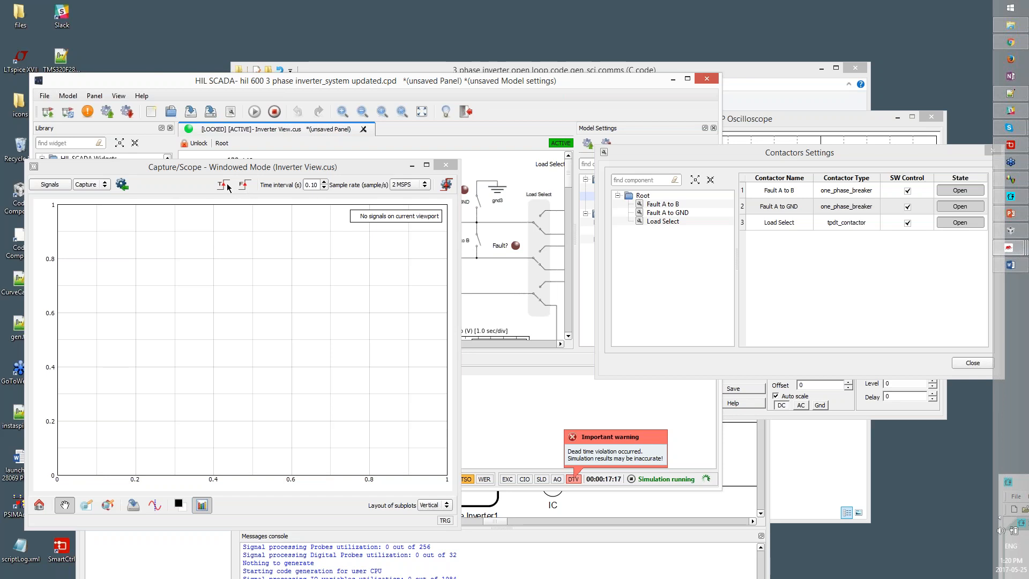
Set the capture trigger threshold to 13.3 for the rising edge of IA
left_click(444, 184)
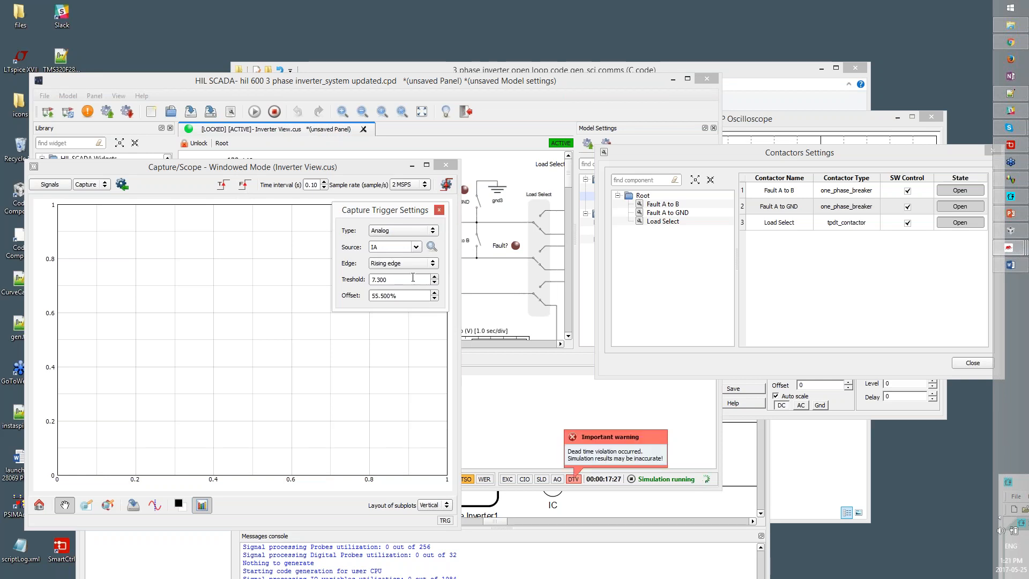
left_click(435, 276)
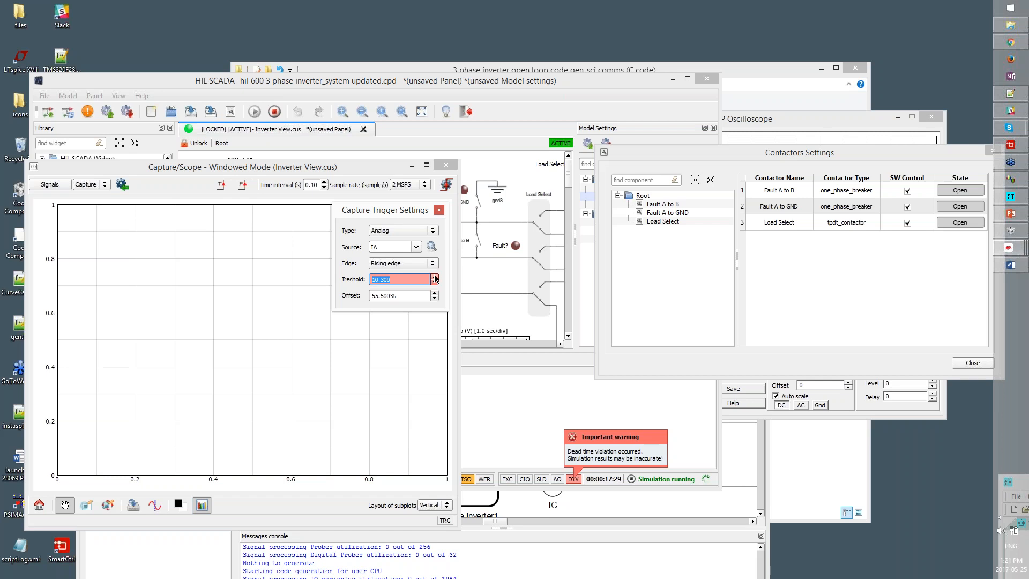
left_click(418, 280)
double_click(418, 280)
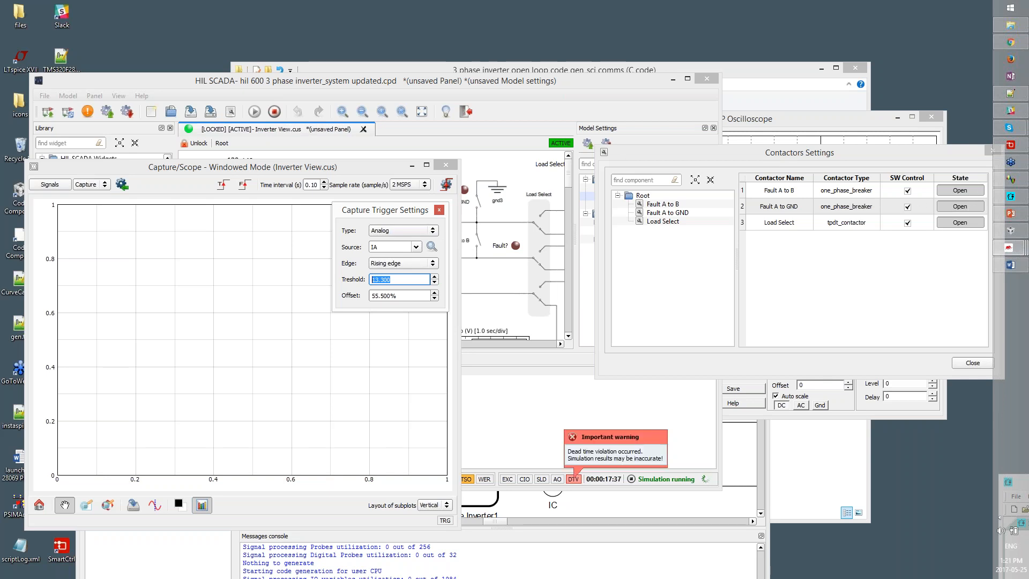
Arm the triggered capture, close the Fault A to GND contactor and accept the captured data
left_click(224, 186)
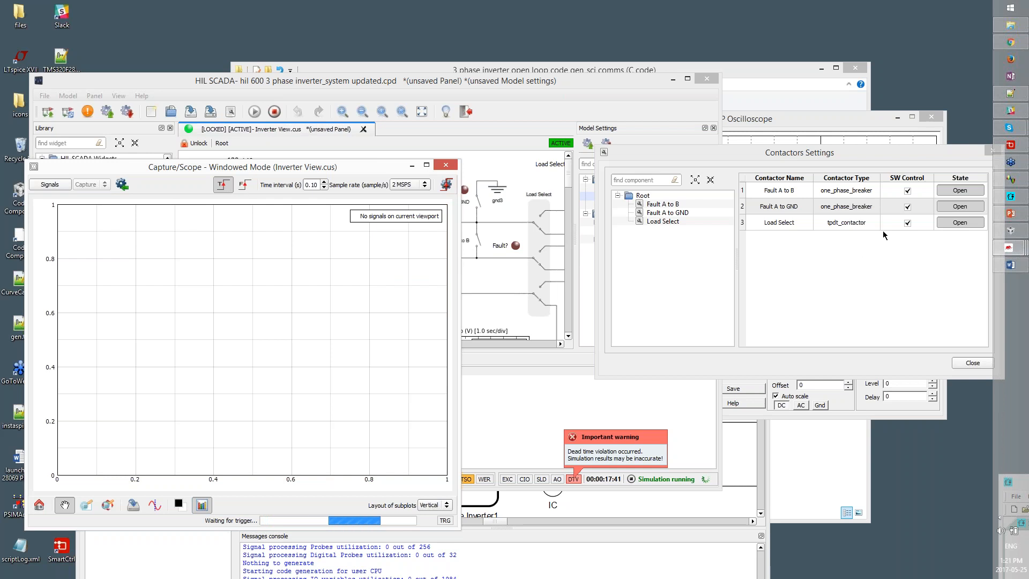
left_click(960, 206)
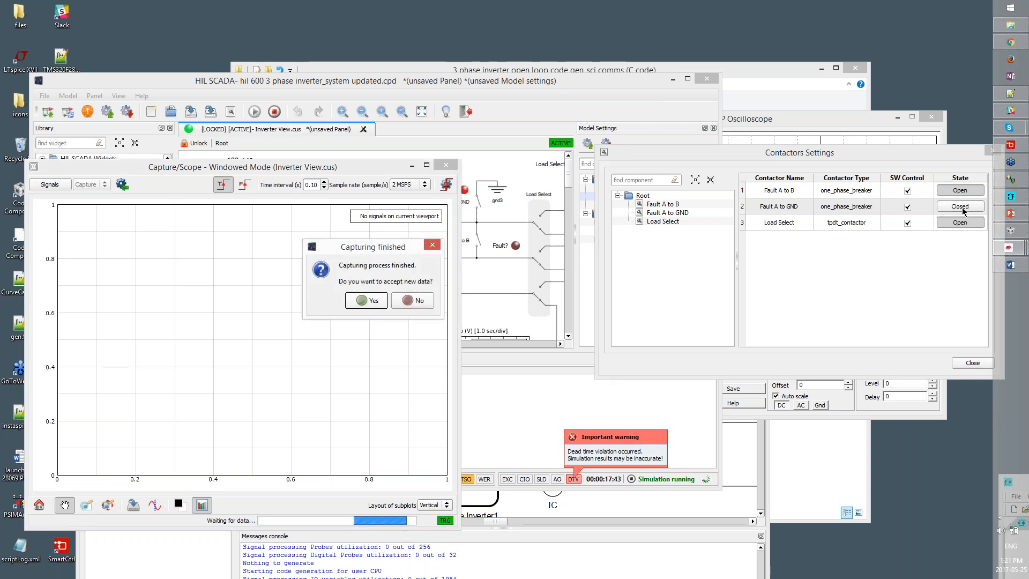
left_click(366, 303)
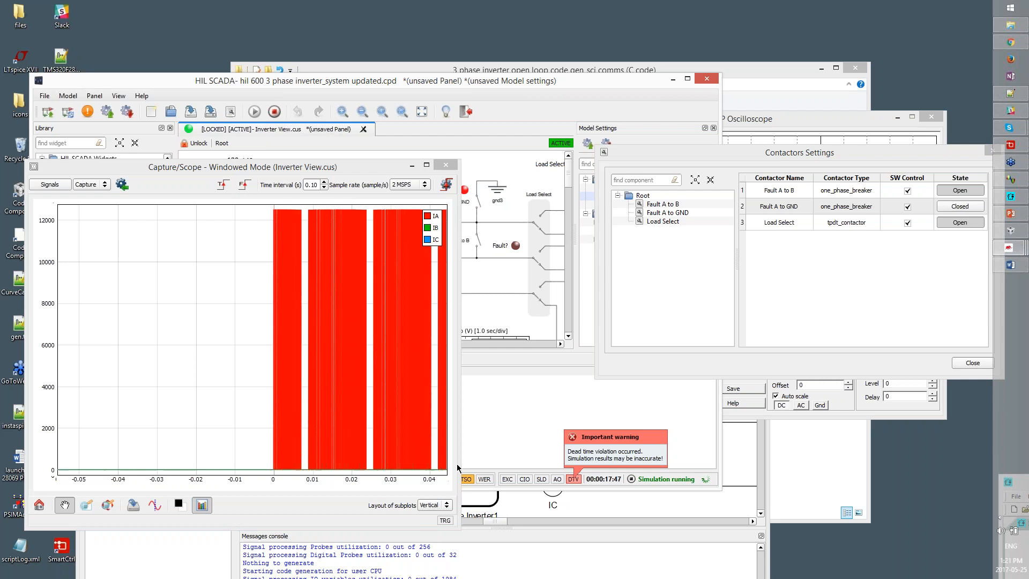
Widen and reposition the Capture/Scope window so the fault indicator is uncovered, and return it to Scope mode
left_click_drag(460, 462, 633, 462)
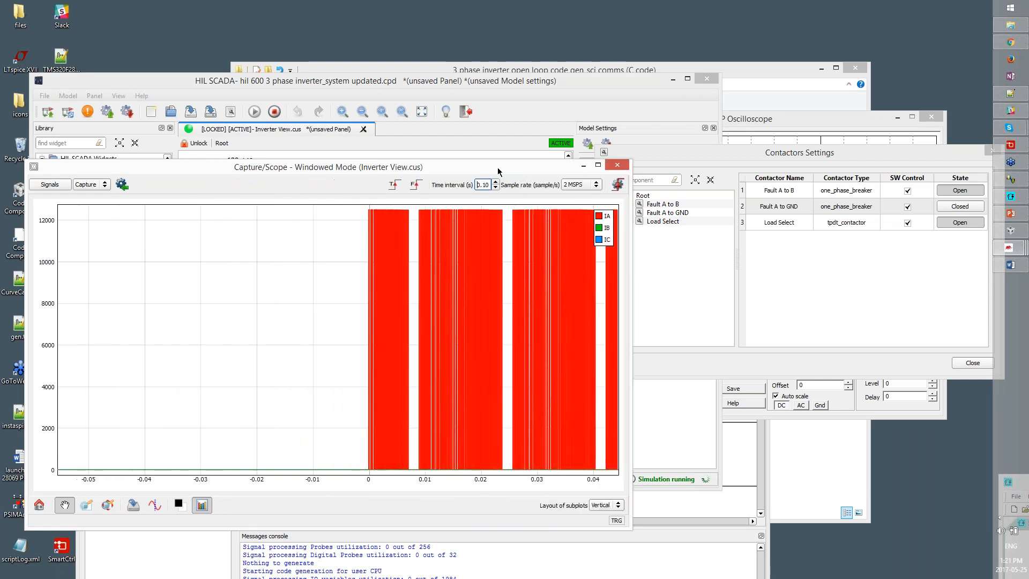
left_click_drag(497, 168, 475, 199)
left_click(772, 117)
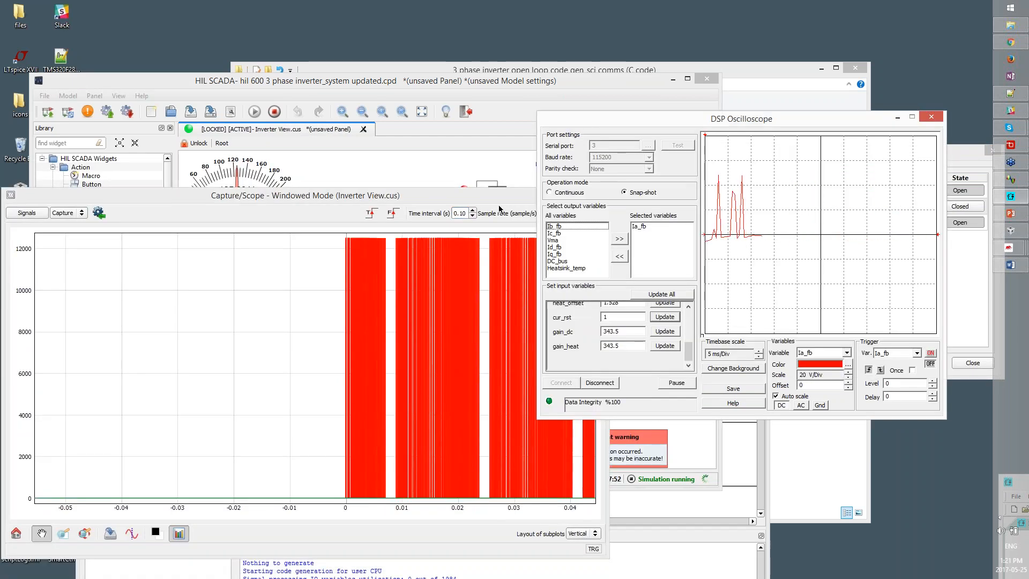
left_click(473, 228)
left_click_drag(496, 199, 524, 234)
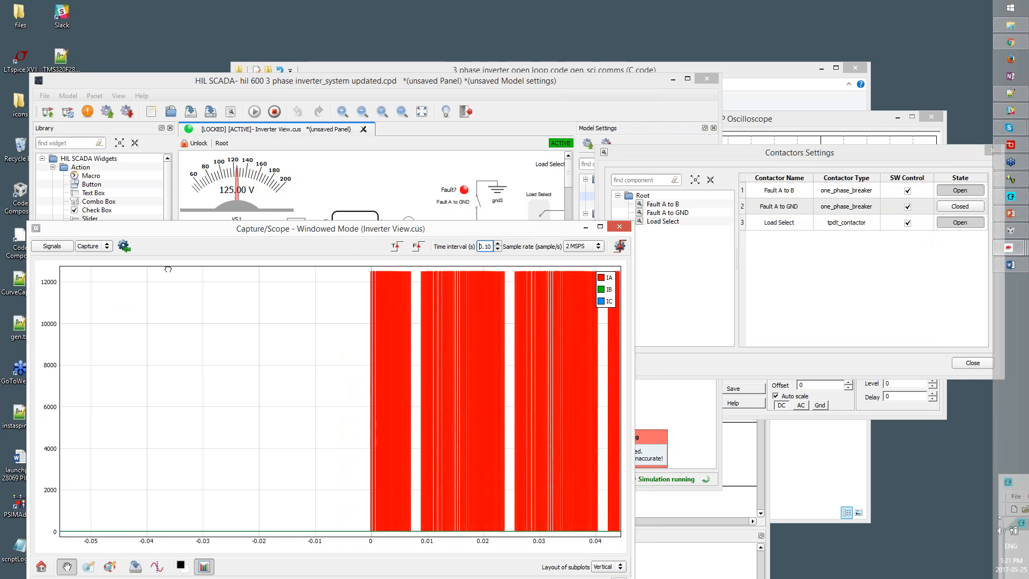
left_click(105, 247)
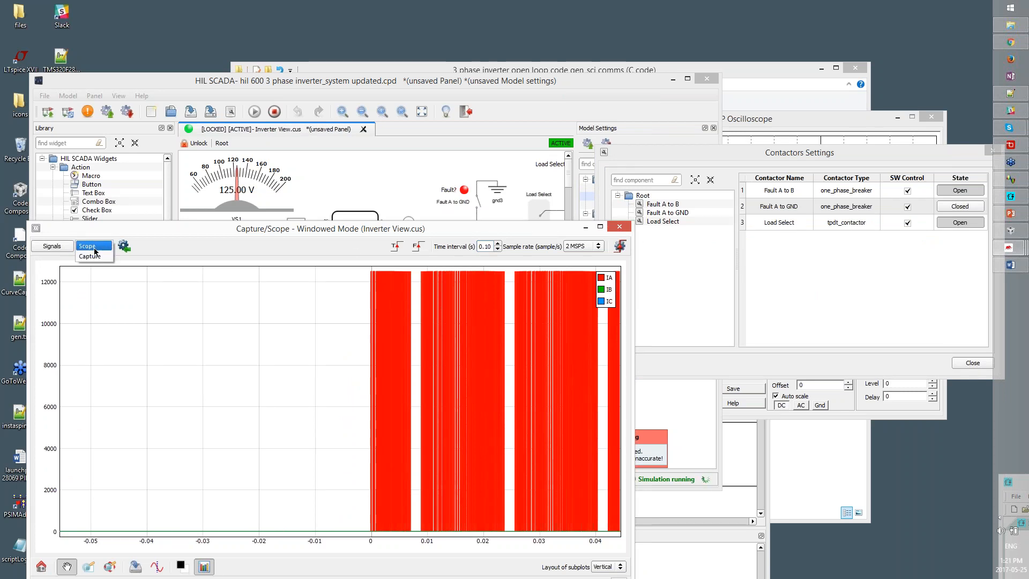
left_click(94, 251)
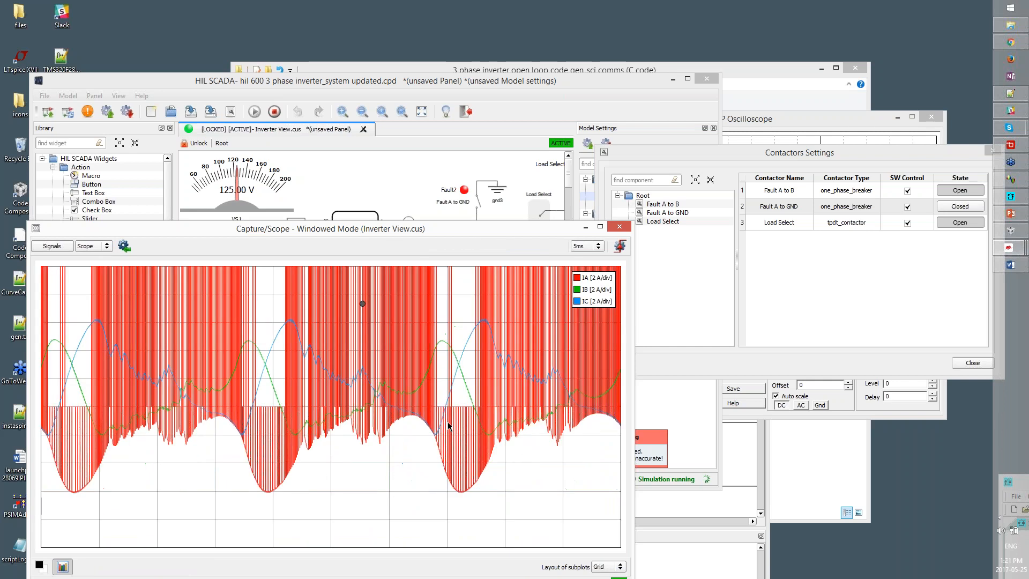
Rearrange the scope and Contactors Settings windows to uncover the DSP Oscilloscope, and update cur_rst to 0
left_click_drag(558, 228, 484, 296)
left_click_drag(708, 152, 451, 145)
left_click(767, 175)
double_click(606, 316)
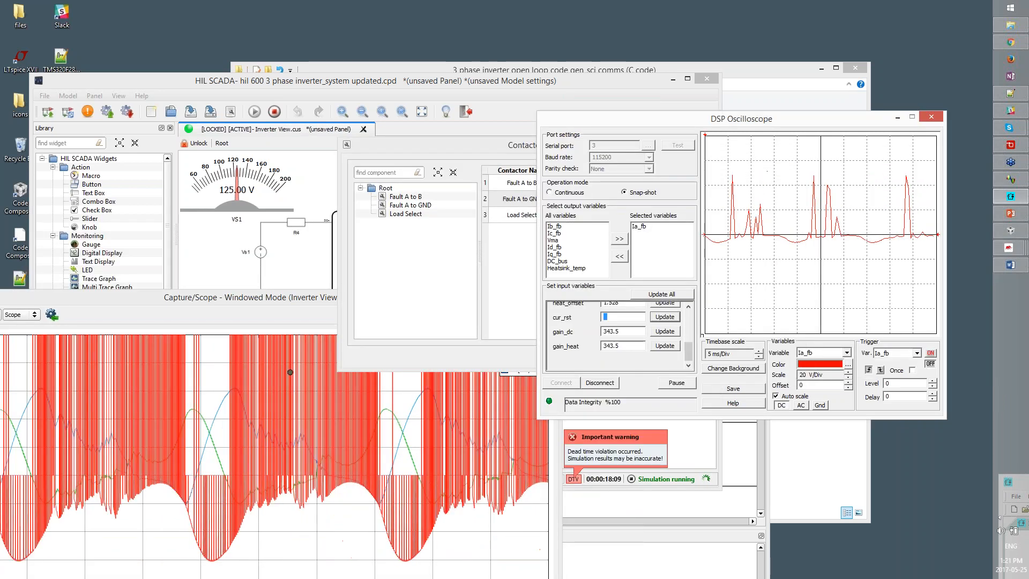
type("0")
left_click(674, 319)
Move the Capture/Scope window fully into view, look at the captured data and return to Scope mode
left_click_drag(253, 303, 427, 180)
left_click(194, 191)
left_click(191, 201)
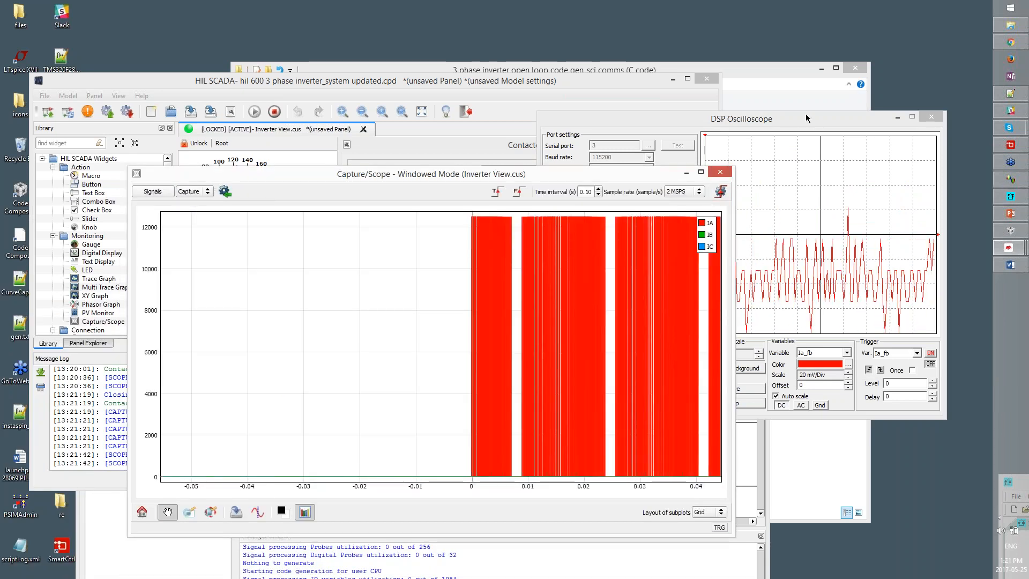
left_click(194, 191)
left_click(189, 192)
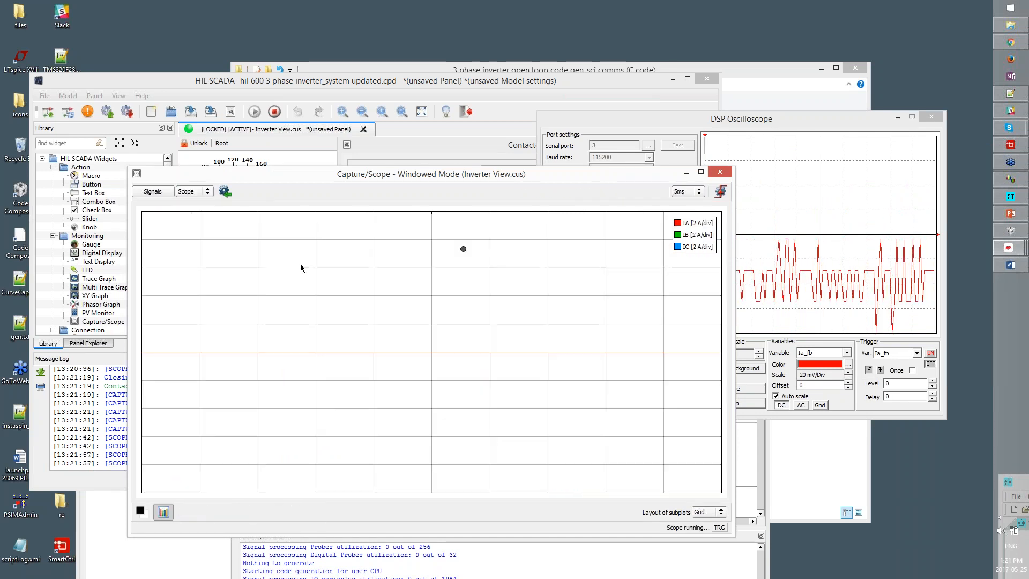
Pulse the overcurrent reset from the DSP Oscilloscope by entering 1 for cur_rst, then updating it to 0
left_click(774, 120)
left_click_drag(630, 316, 576, 315)
type("1")
key("Return")
key("BackSpace")
type("0")
left_click(675, 316)
Move the DSP Oscilloscope below the contactor list, open the Fault A to GND contactor and bring the DSP Oscilloscope forward
left_click_drag(706, 122, 646, 260)
left_click(641, 148)
left_click(706, 199)
left_click(783, 263)
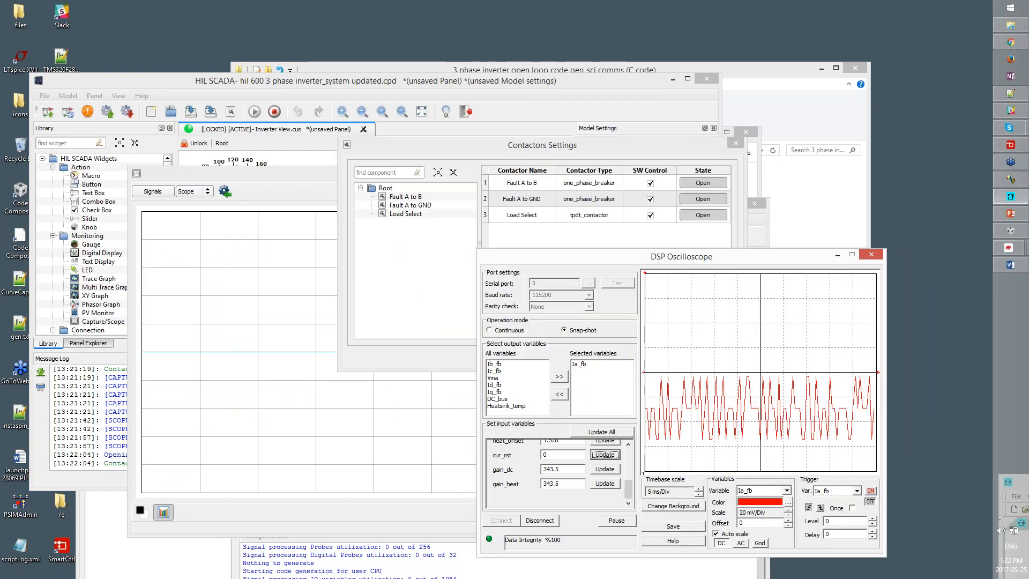
Reset the overcurrent trip by updating cur_rst to 1 and back to 0, and bring the Capture/Scope window forward
type("1")
left_click_drag(563, 455, 539, 452)
left_click(605, 454)
type("0")
left_click(614, 456)
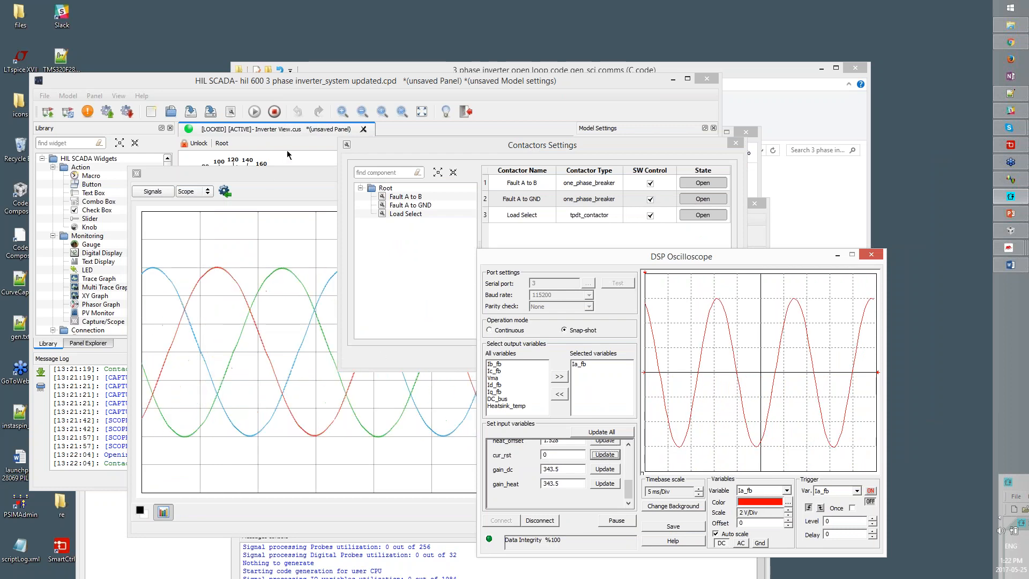
left_click(292, 180)
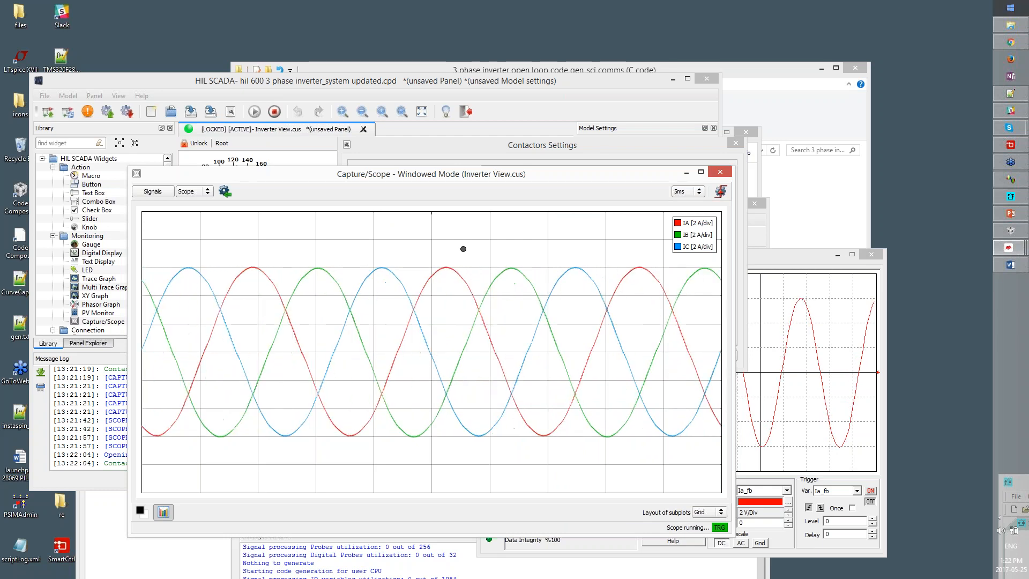
key("alt+Tab")
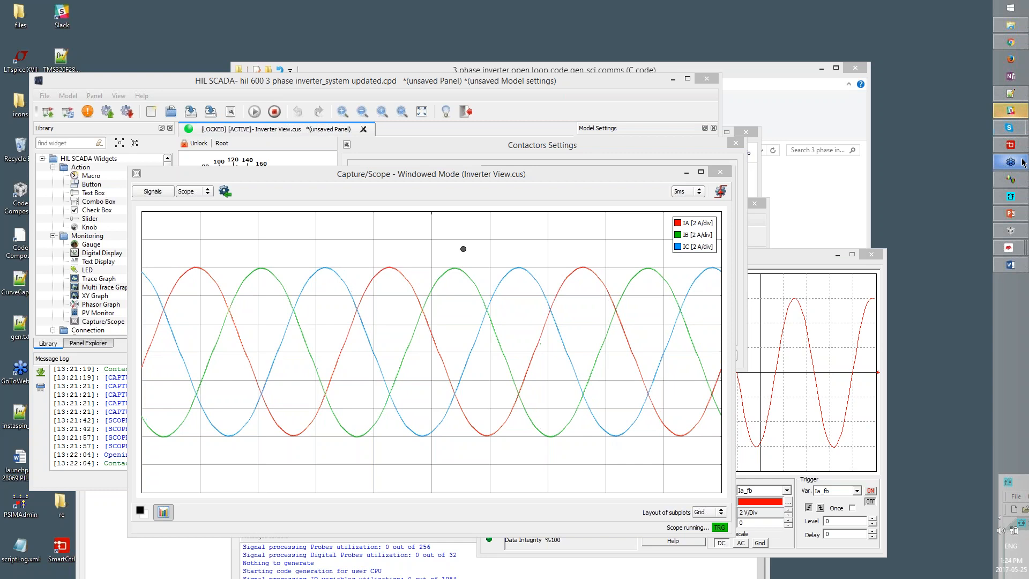
mouse_move(1025, 114)
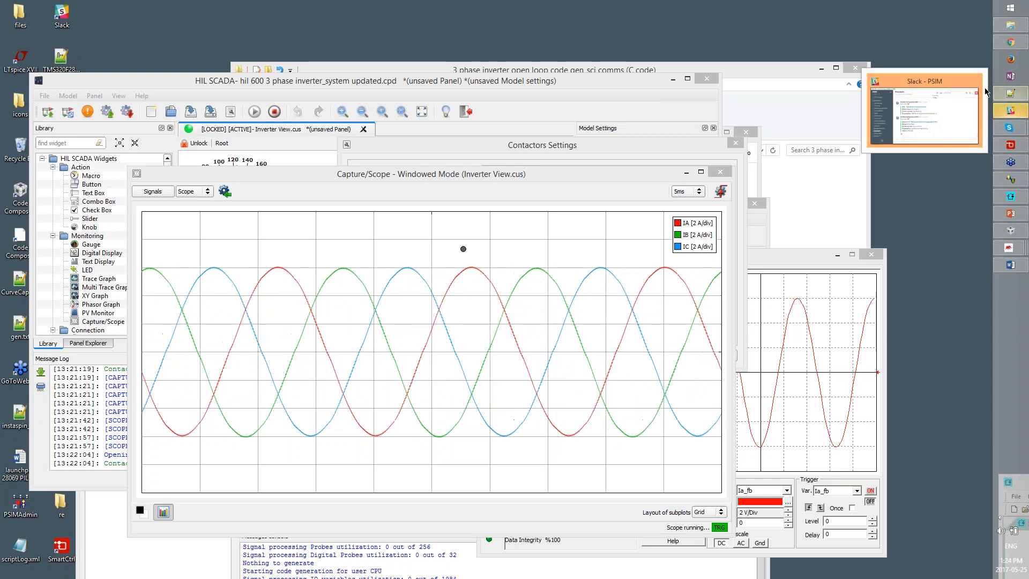
right_click(1010, 110)
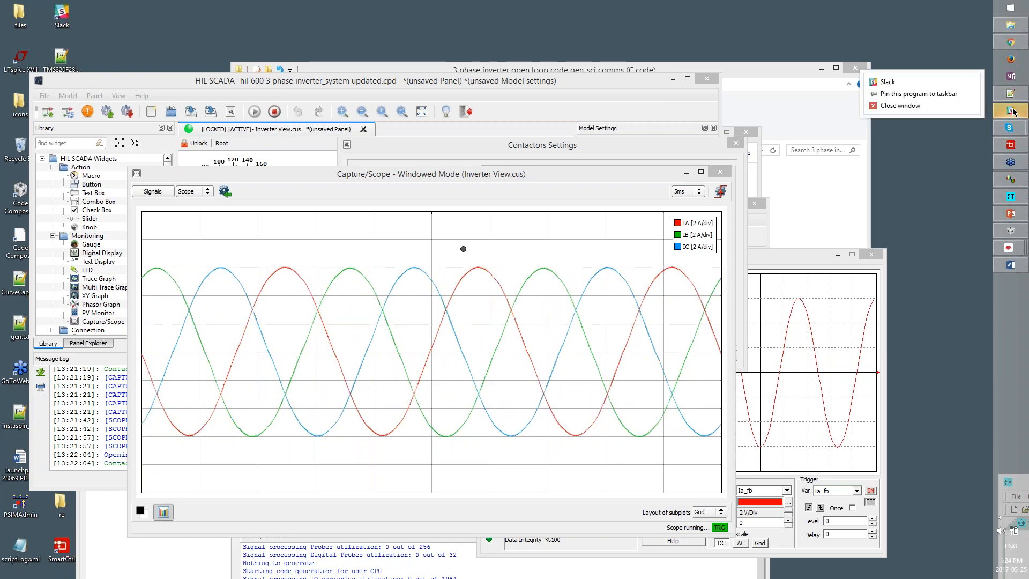
left_click(949, 166)
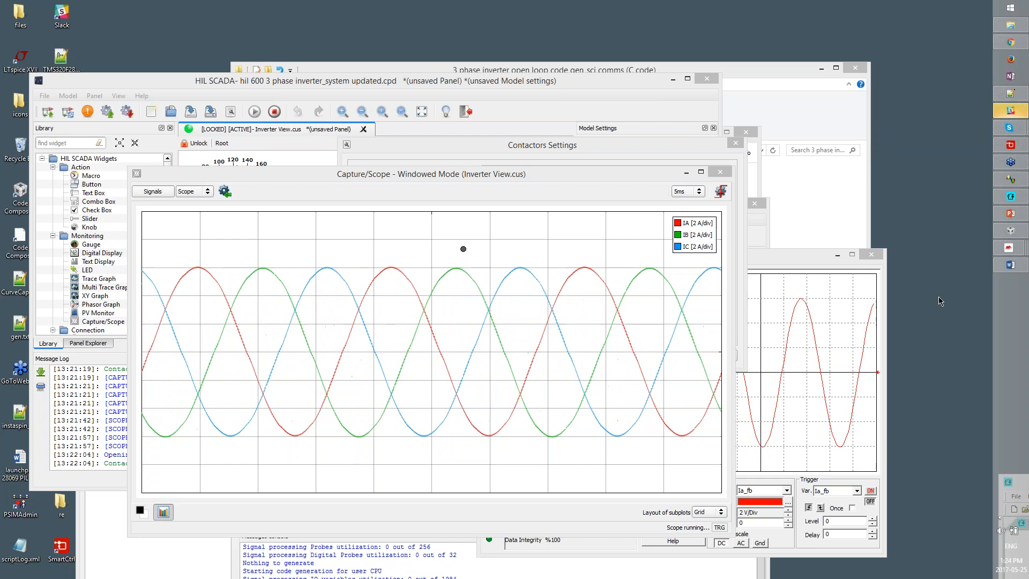
Move the DSP Oscilloscope up over the Capture/Scope window's edge and switch to the RCP Tutorial Webinar presentation in PowerPoint
left_click_drag(834, 261, 935, 276)
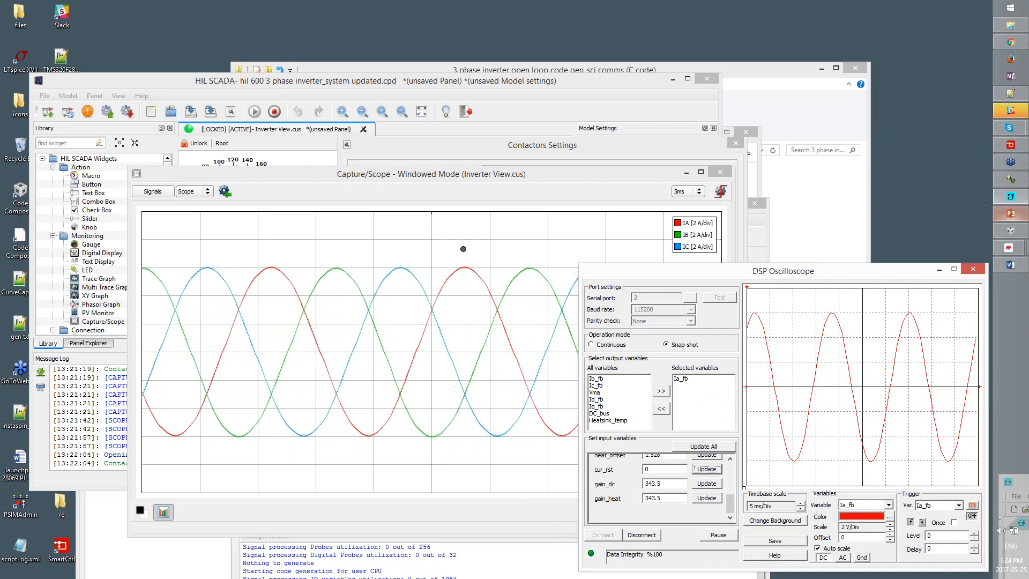
left_click_drag(896, 267, 844, 124)
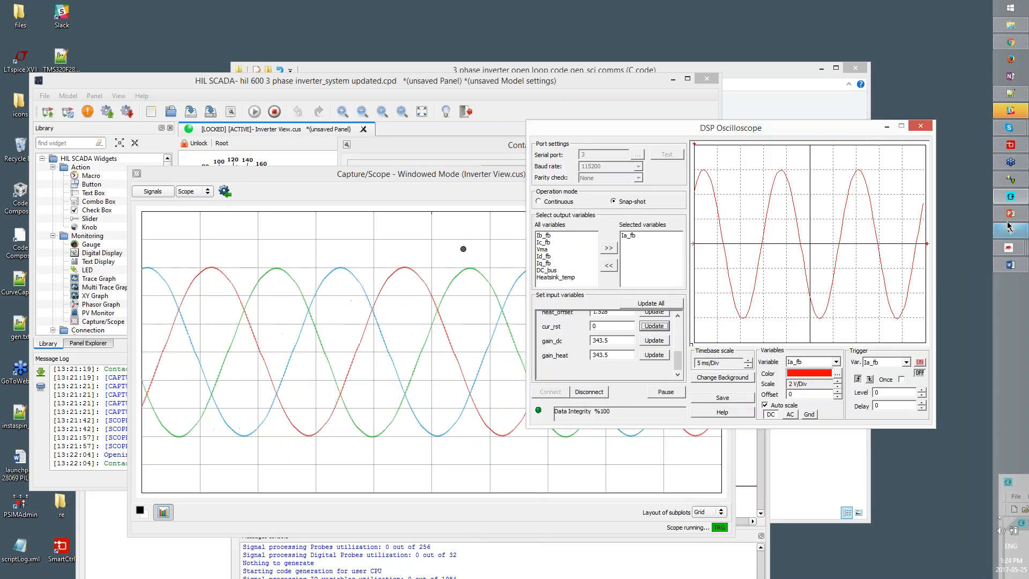
mouse_move(1009, 215)
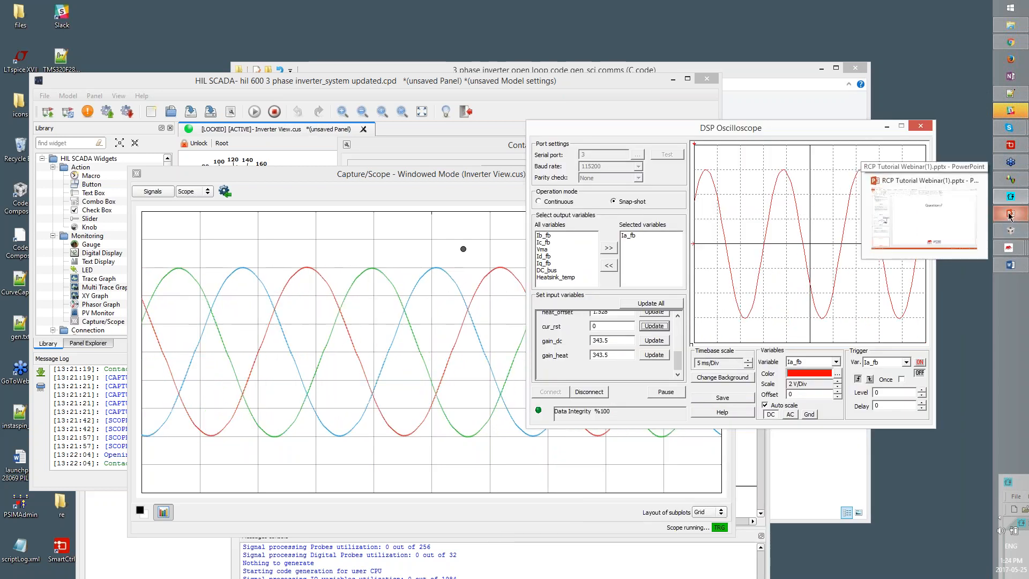
left_click(1010, 215)
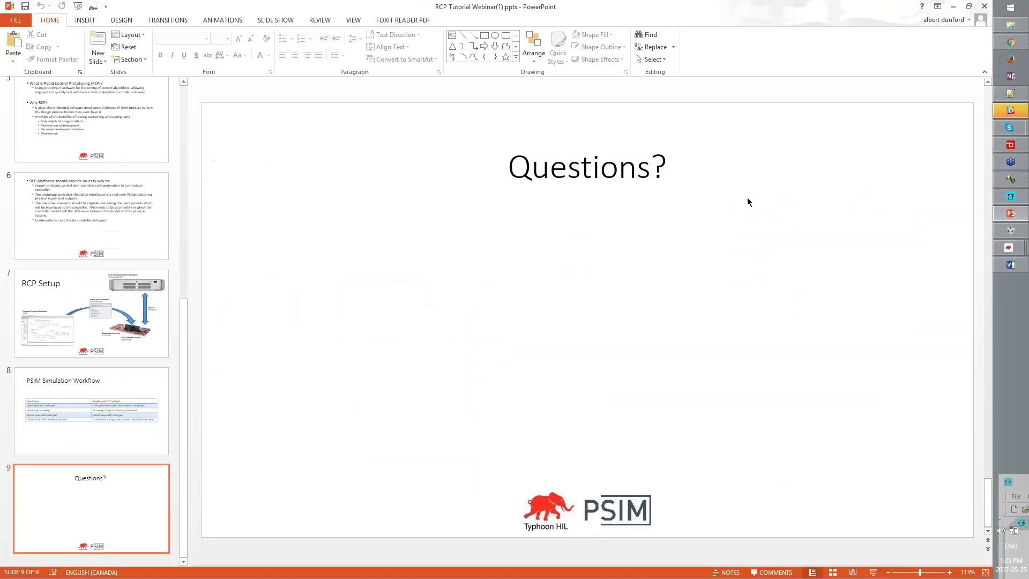
key("F5")
left_click(880, 369)
left_click(884, 359)
left_click(885, 347)
key("Escape")
Select the Questions? slide and start the slide show from the title slide
scroll(865, 368, "up", 1)
left_click(135, 504)
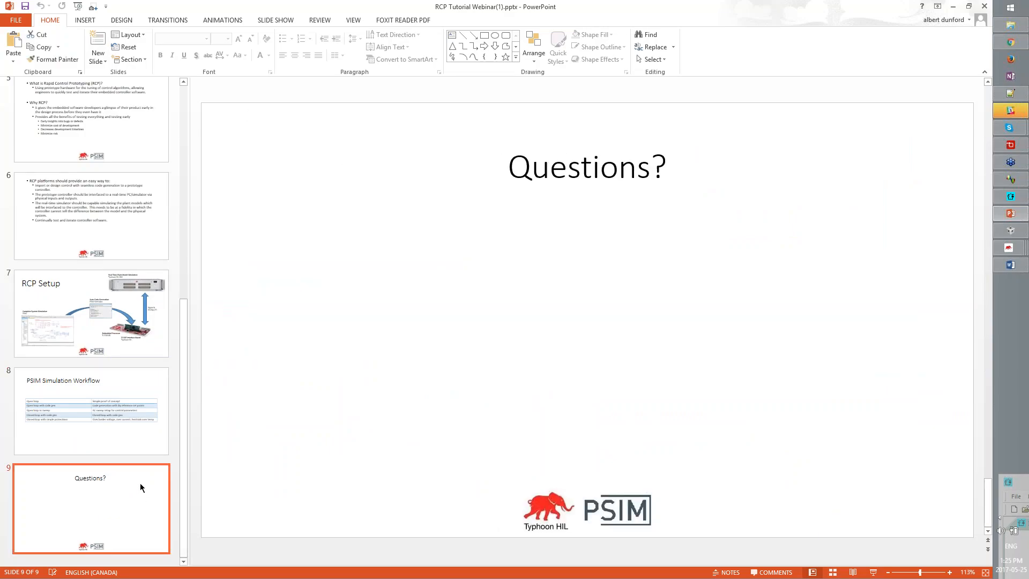
key("F5")
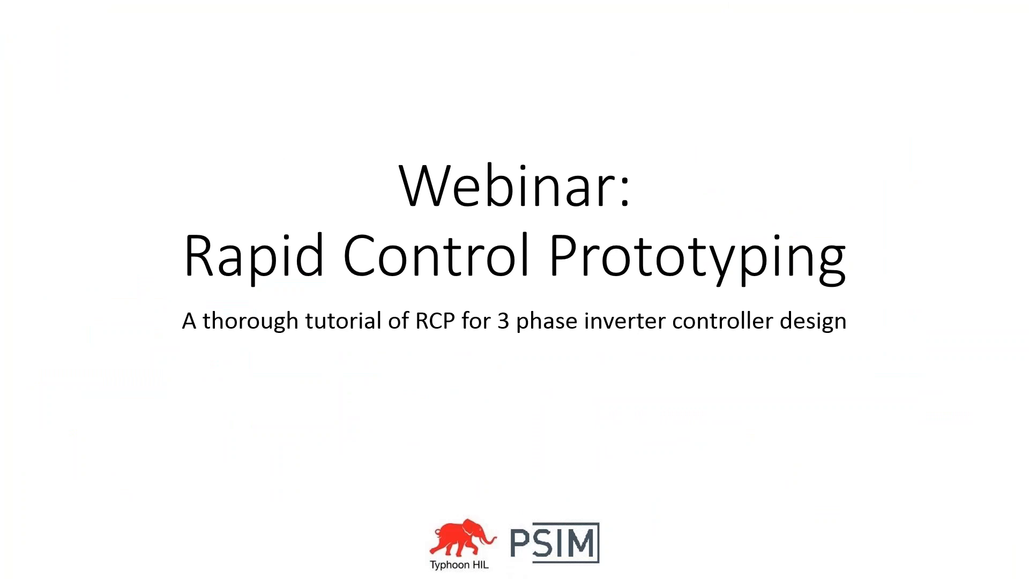